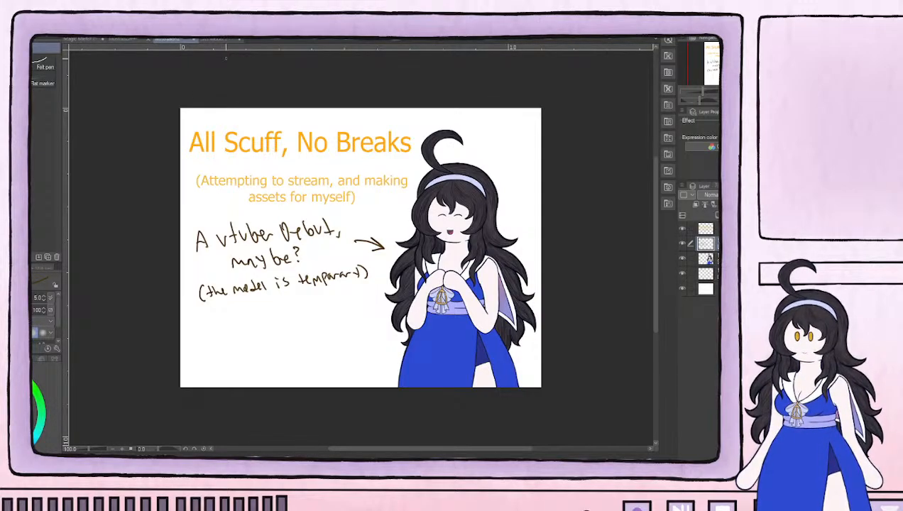
# Switch to the Magic Mirror monitor illustration and inspect the purple screen frame's lower corner and the buttons below it
pyautogui.click(124, 41)
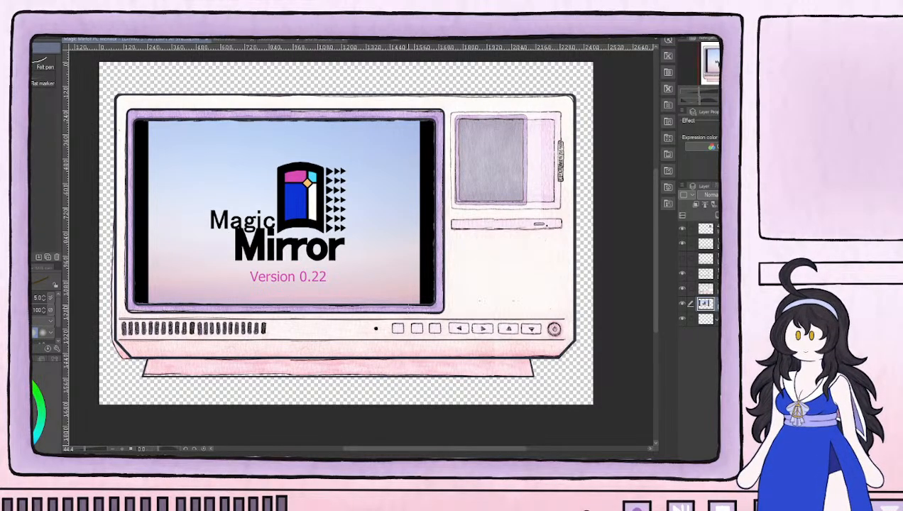
pyautogui.scroll(12, 400, 328)
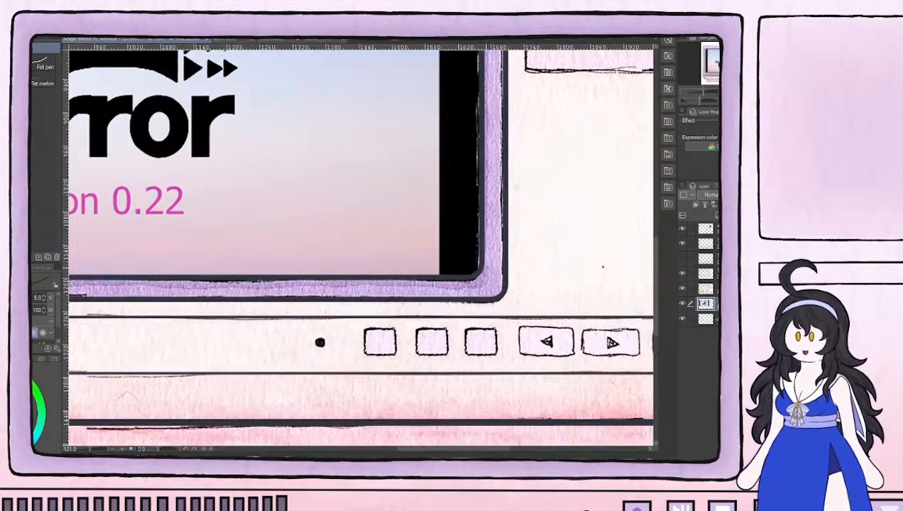
pyautogui.scroll(2, 475, 255)
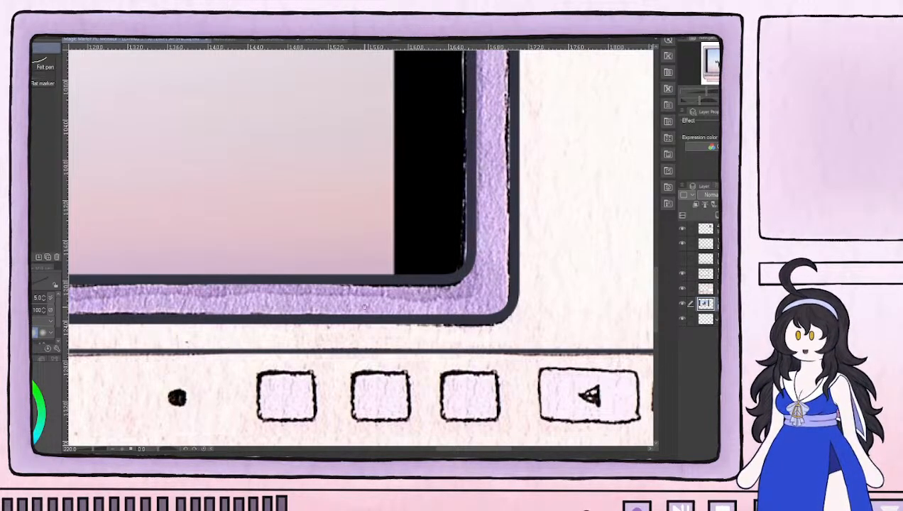
pyautogui.scroll(-9, 363, 308)
pyautogui.scroll(2, 363, 308)
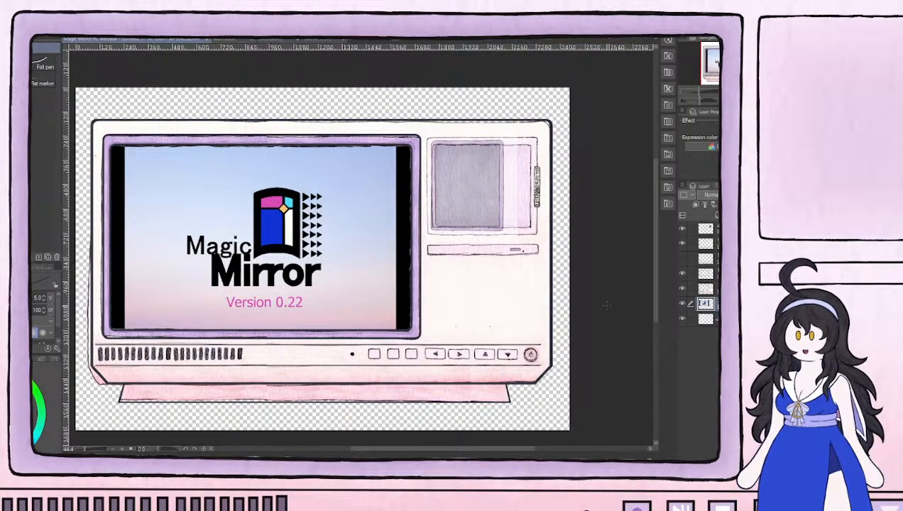
# Hide the Magic Mirror screen image layer and the four outline layers above the painted monitor
pyautogui.click(683, 304)
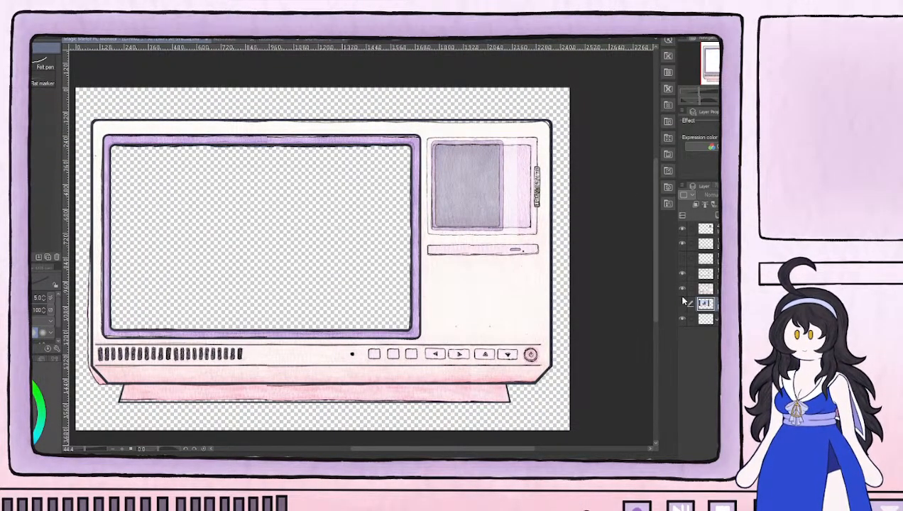
pyautogui.click(681, 232)
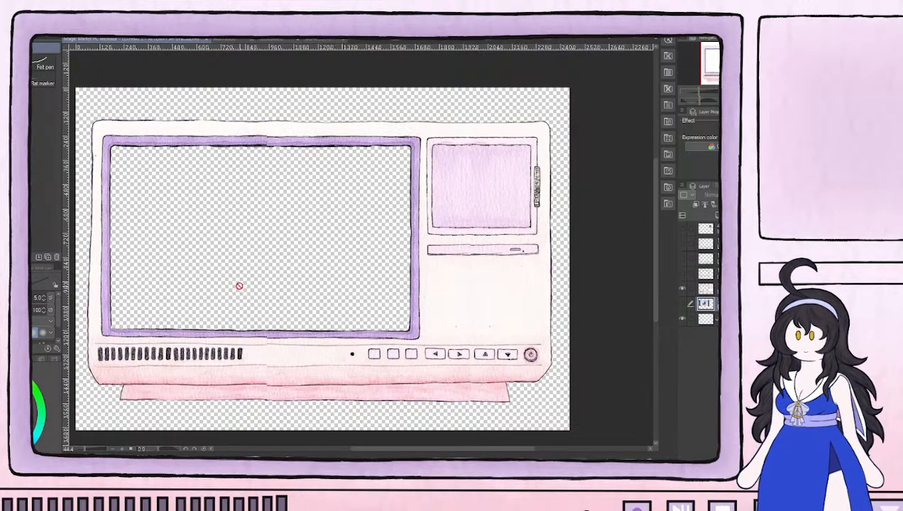
# Examine the original painted monitor without its clean outlines, including the frame's uneven upper edge and the overall casing
pyautogui.moveTo(263, 292); pyautogui.dragTo(331, 309)
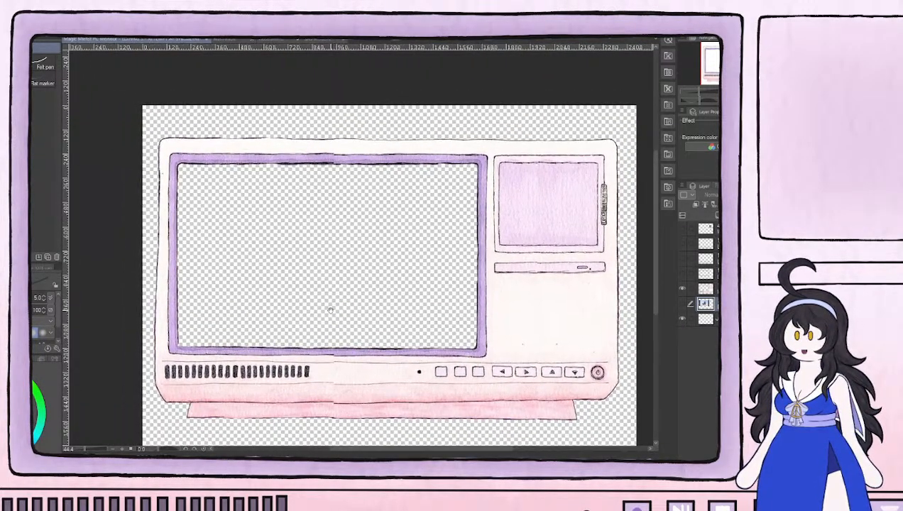
pyautogui.scroll(3, 371, 174)
pyautogui.scroll(2, 370, 169)
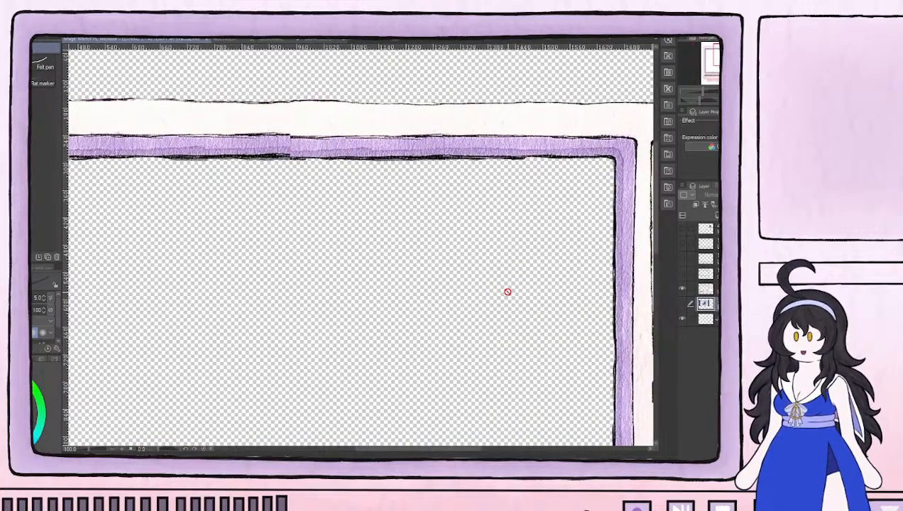
pyautogui.scroll(-3, 508, 293)
pyautogui.scroll(-4, 507, 293)
pyautogui.moveTo(383, 235); pyautogui.dragTo(414, 256)
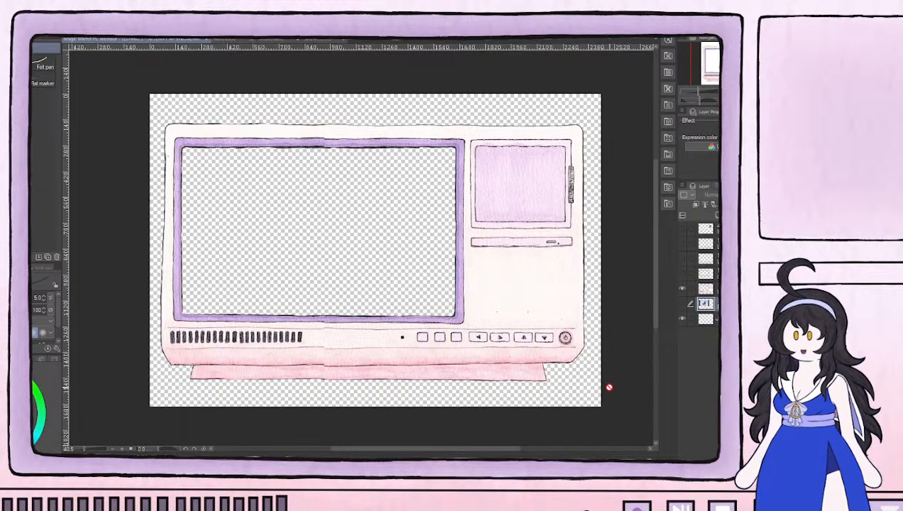
pyautogui.scroll(3, 545, 283)
pyautogui.scroll(-4, 574, 301)
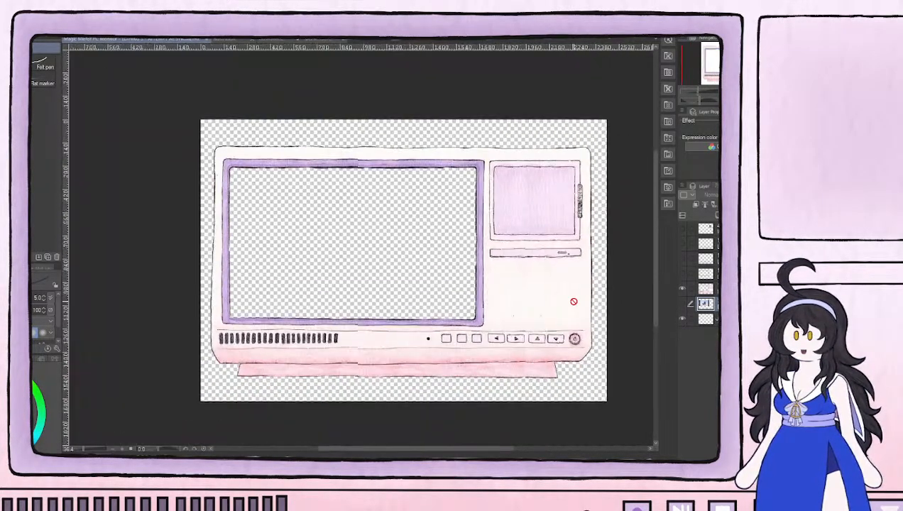
pyautogui.scroll(1, 574, 301)
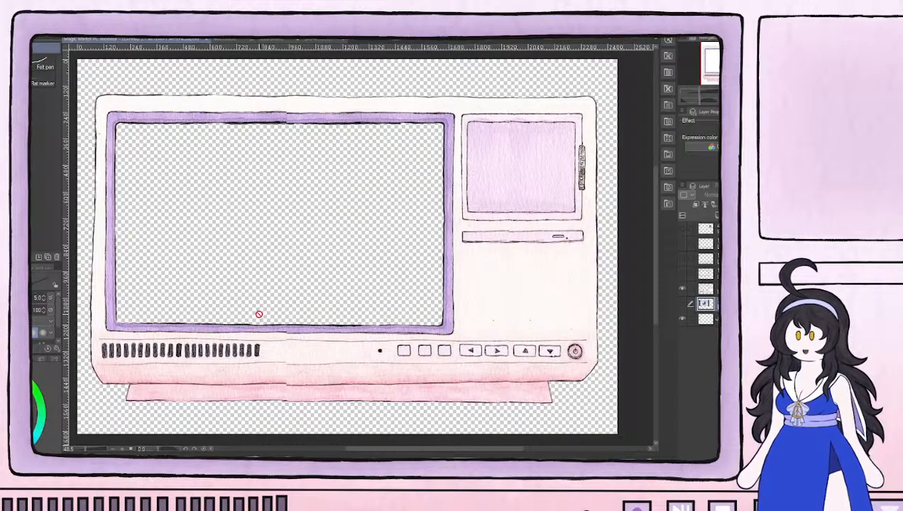
# Show the four outline layers above the painted monitor again, one after another
pyautogui.click(681, 231)
pyautogui.click(682, 244)
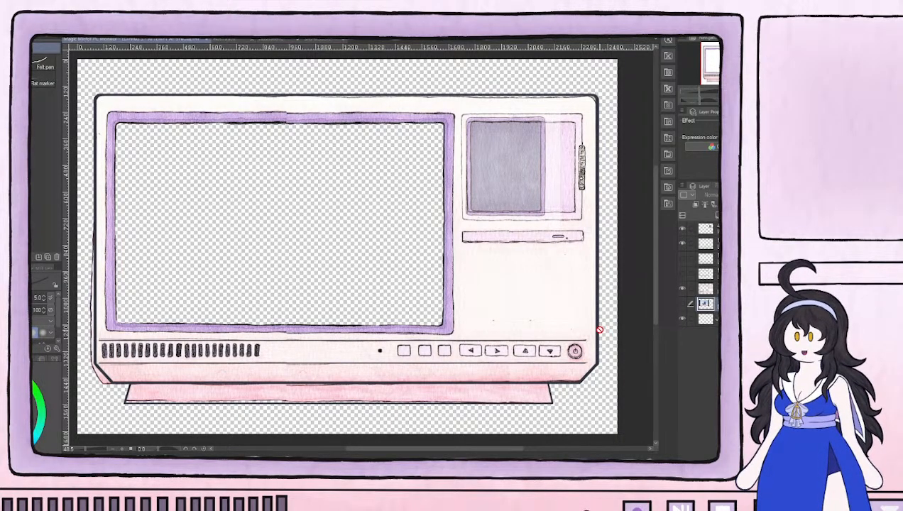
pyautogui.click(682, 259)
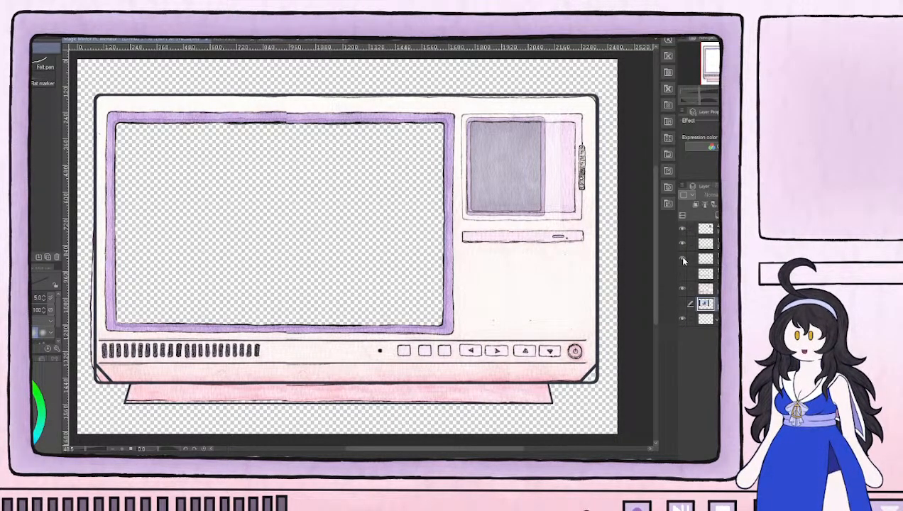
pyautogui.click(682, 274)
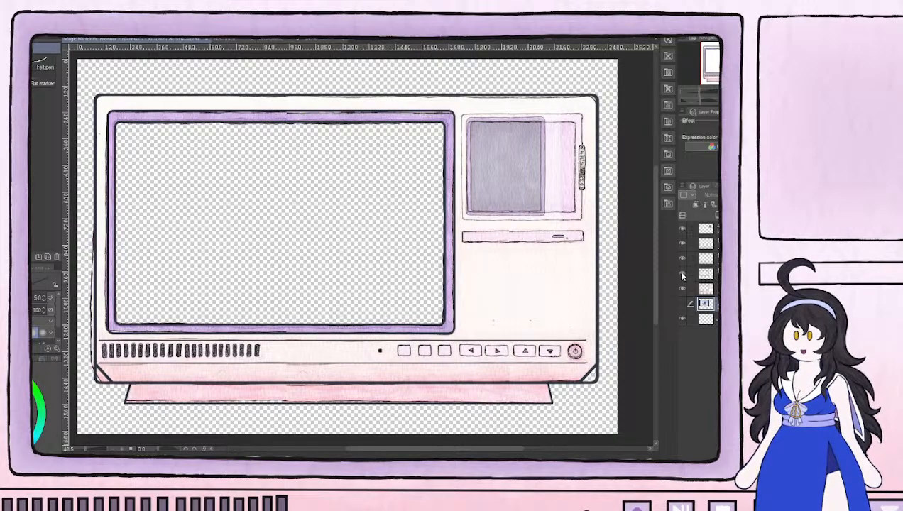
# Compare the monitor with and without the screen-frame outline, then hide and select the squared-corner casing outline layer
pyautogui.click(707, 289)
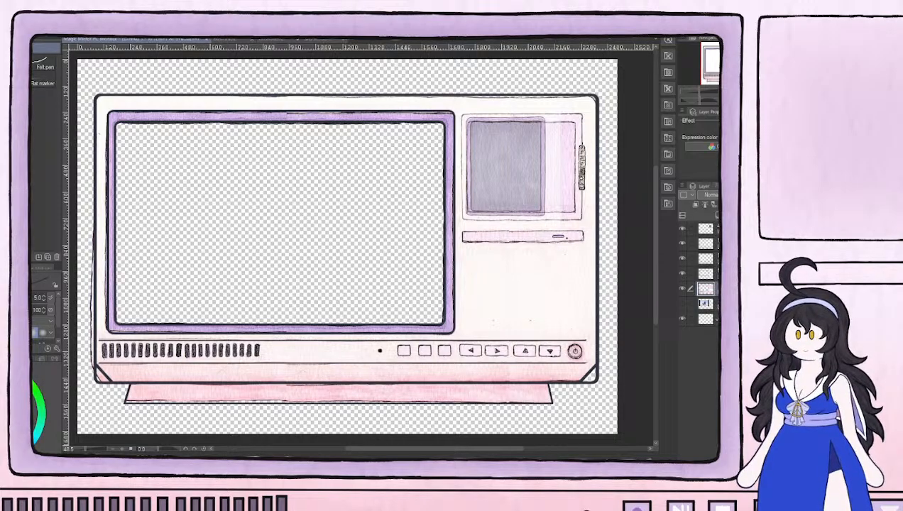
pyautogui.scroll(2, 527, 258)
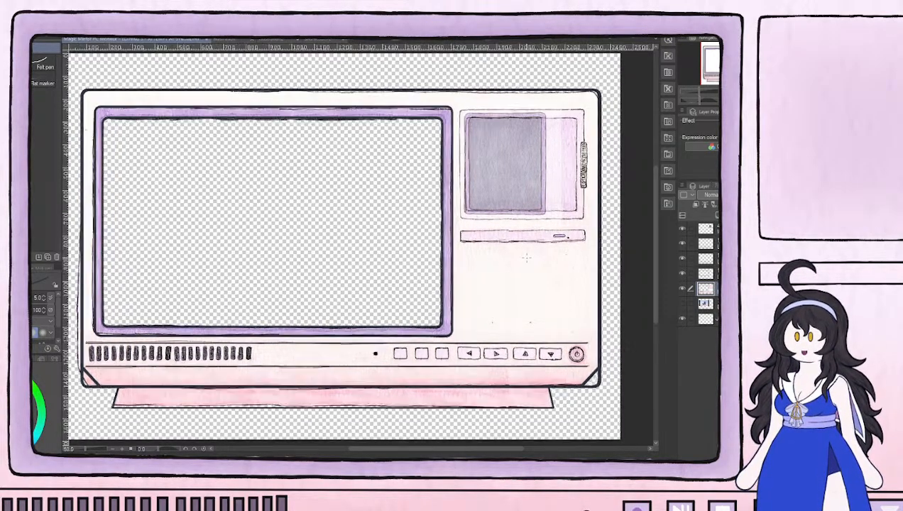
pyautogui.scroll(-1, 527, 258)
pyautogui.scroll(-1, 527, 258)
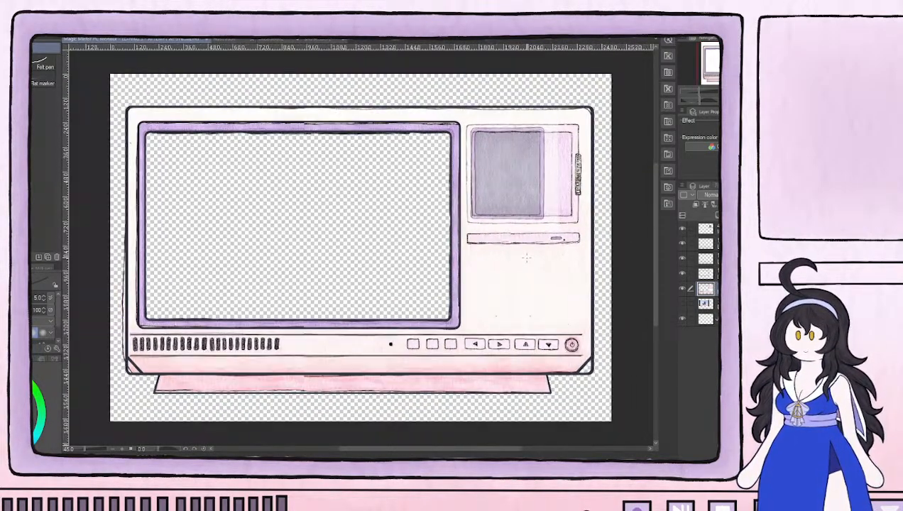
pyautogui.click(683, 274)
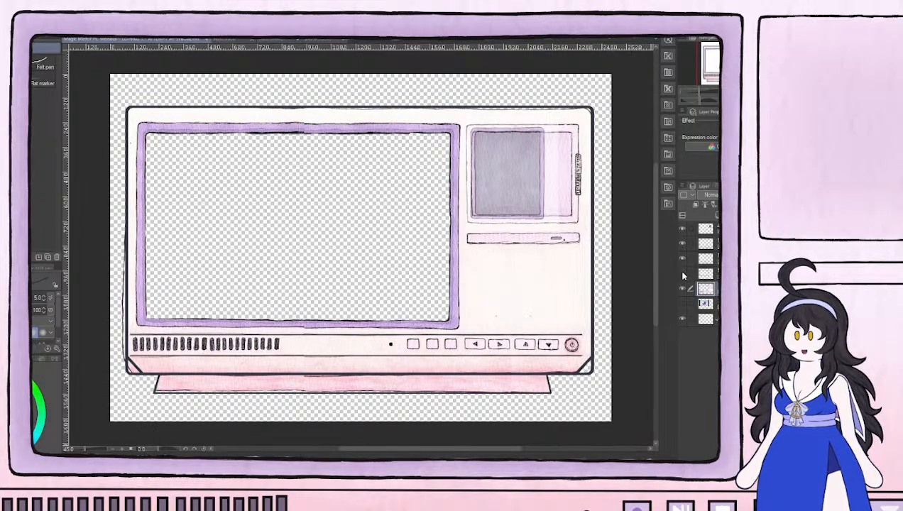
pyautogui.click(682, 274)
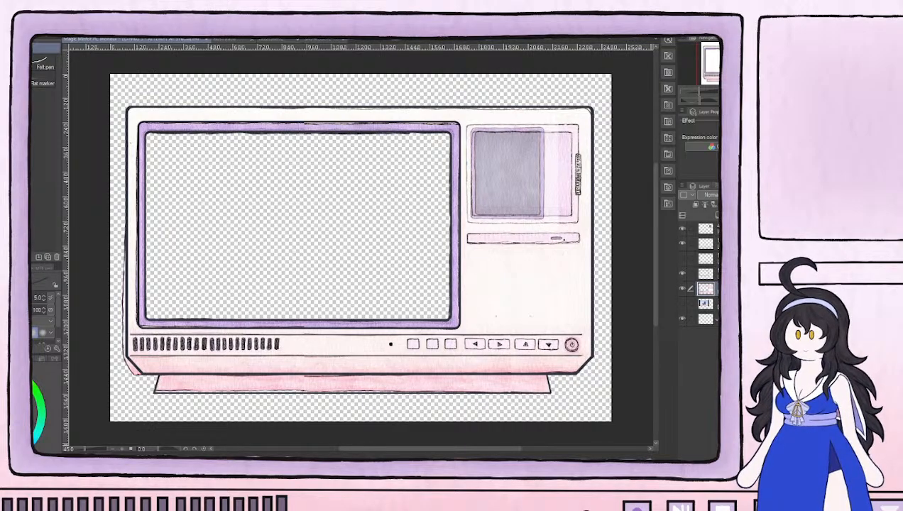
pyautogui.click(706, 258)
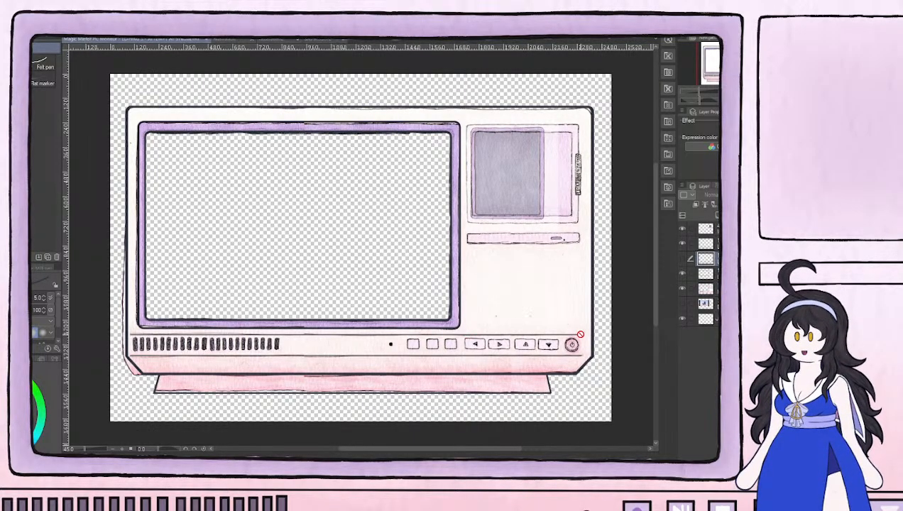
# Select the screen-frame outline layer and check its visibility against the painting around the frame's corner near the control buttons
pyautogui.scroll(3, 581, 333)
pyautogui.scroll(1, 592, 330)
pyautogui.scroll(1, 589, 330)
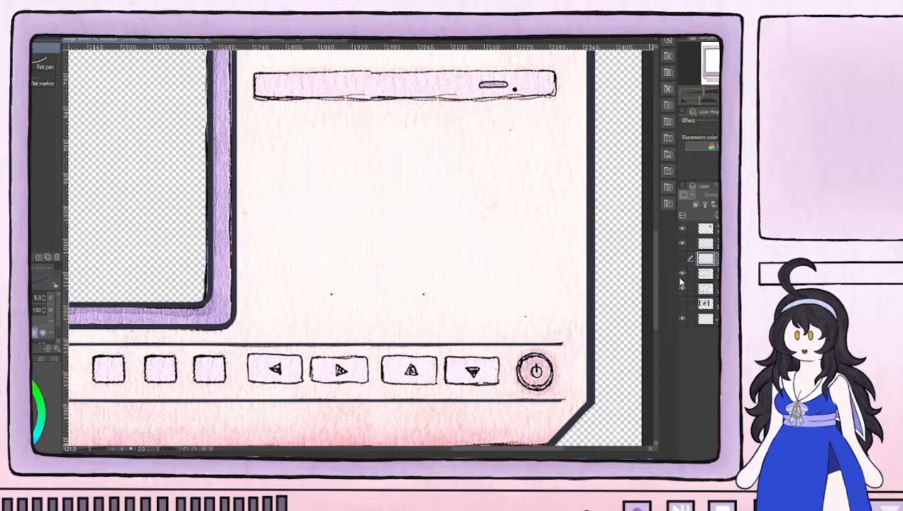
pyautogui.click(683, 275)
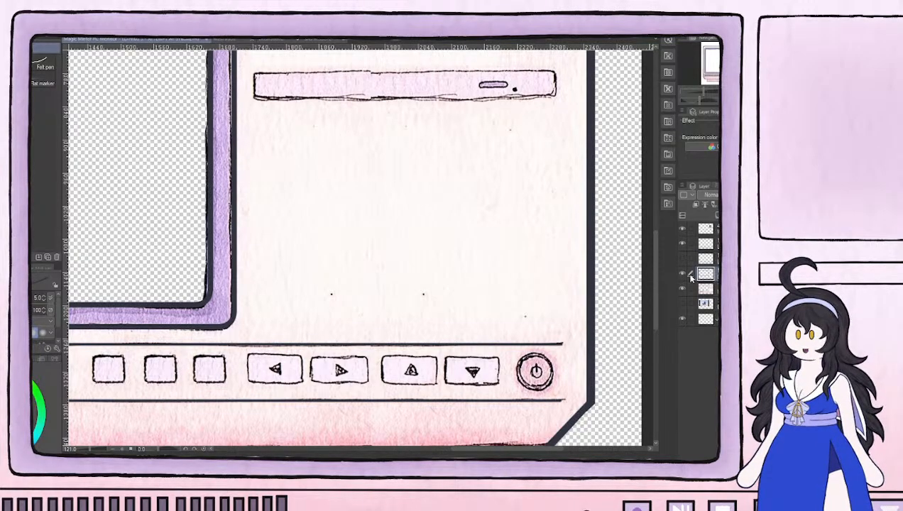
pyautogui.click(680, 274)
# Inspect the monitor's frame and vents on the far side, checking the main casing outline layer's visibility
pyautogui.scroll(-6, 301, 266)
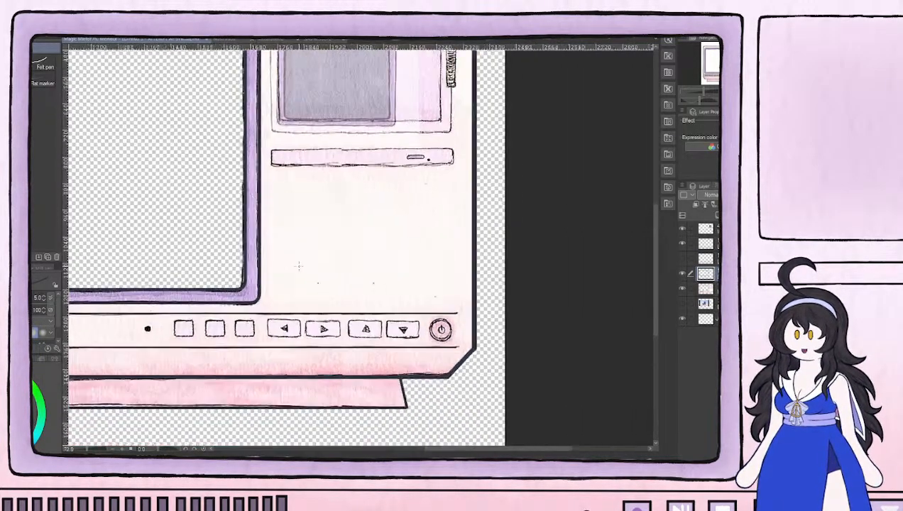
pyautogui.moveTo(286, 229); pyautogui.dragTo(611, 320)
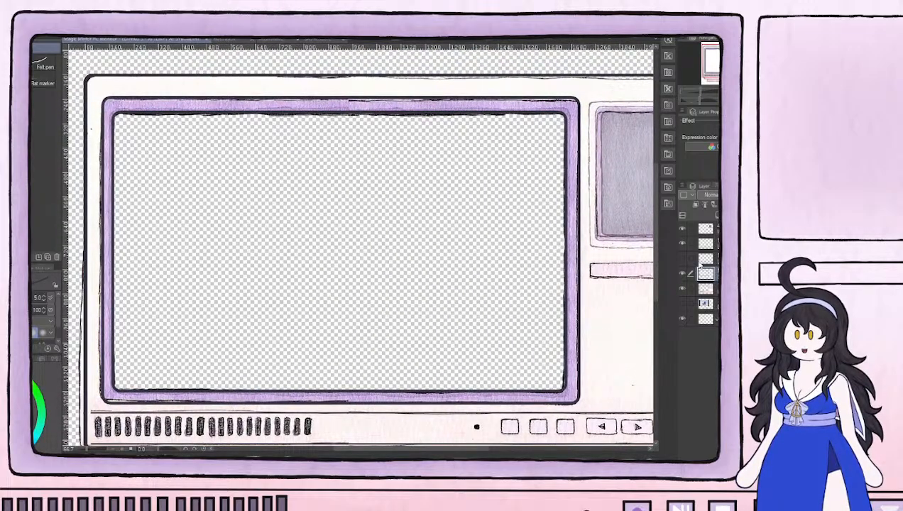
pyautogui.moveTo(462, 348); pyautogui.dragTo(573, 271)
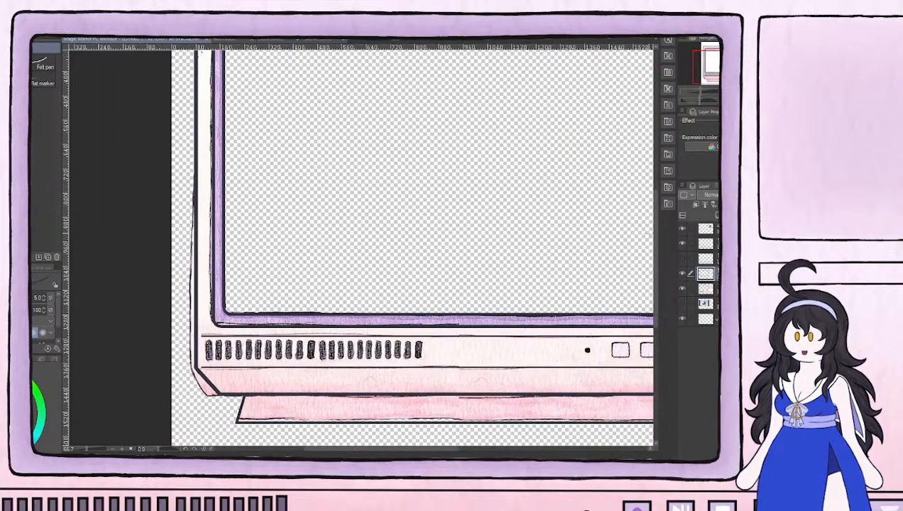
pyautogui.click(684, 242)
pyautogui.click(683, 244)
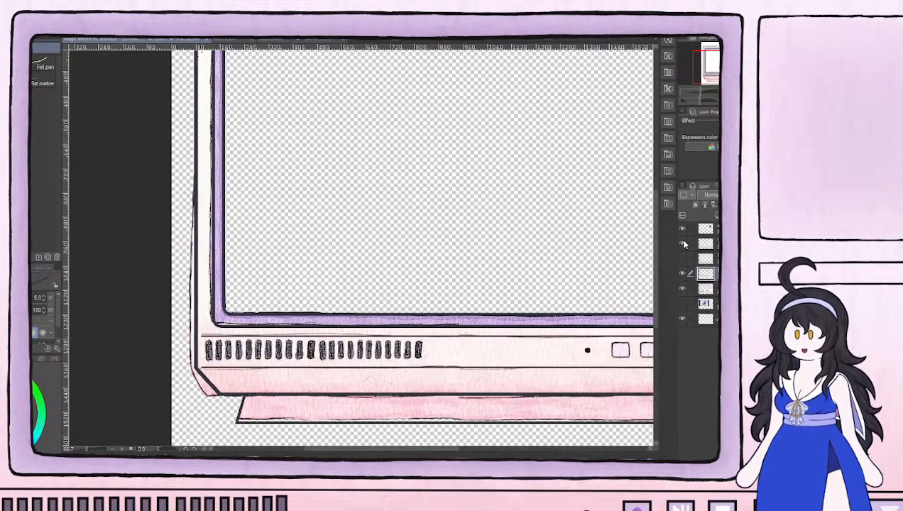
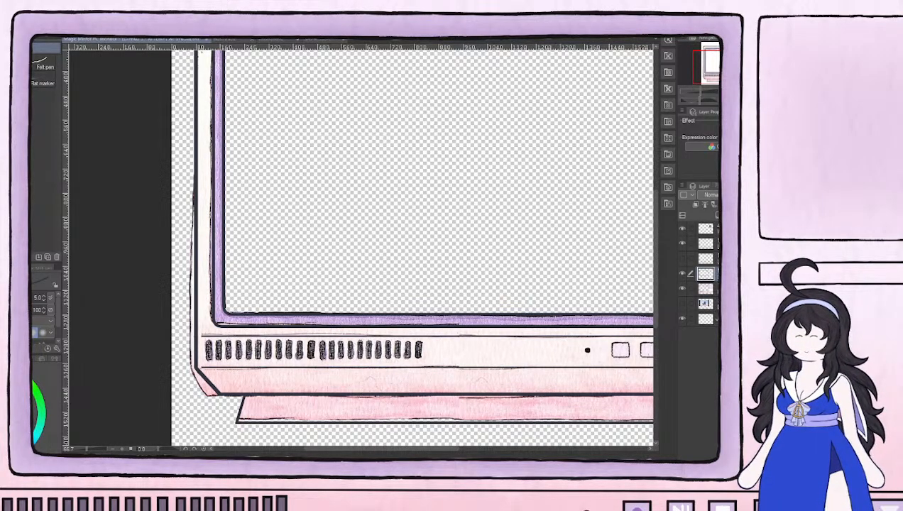
# Hide the painted artwork layer to inspect the clean outlines around the monitor's base and corner, and show the paint again
pyautogui.scroll(-2, 494, 211)
pyautogui.moveTo(563, 181); pyautogui.dragTo(451, 233)
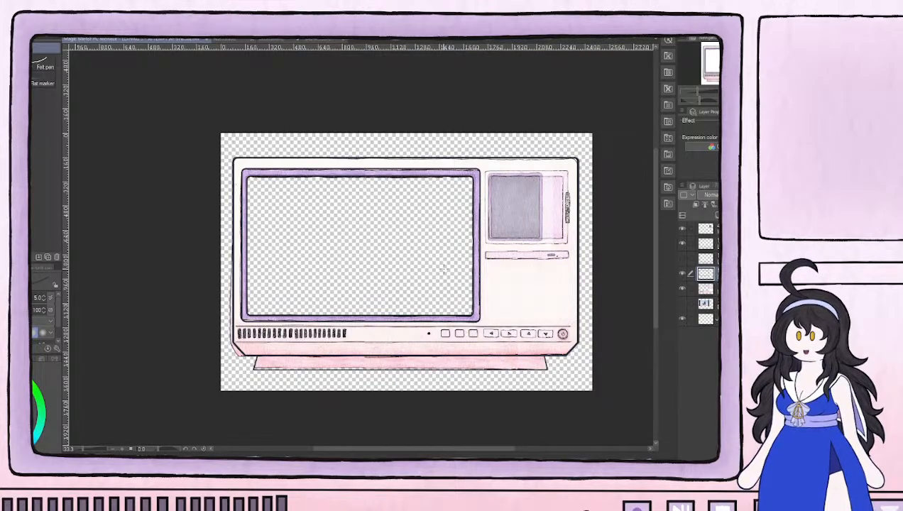
pyautogui.scroll(2, 442, 268)
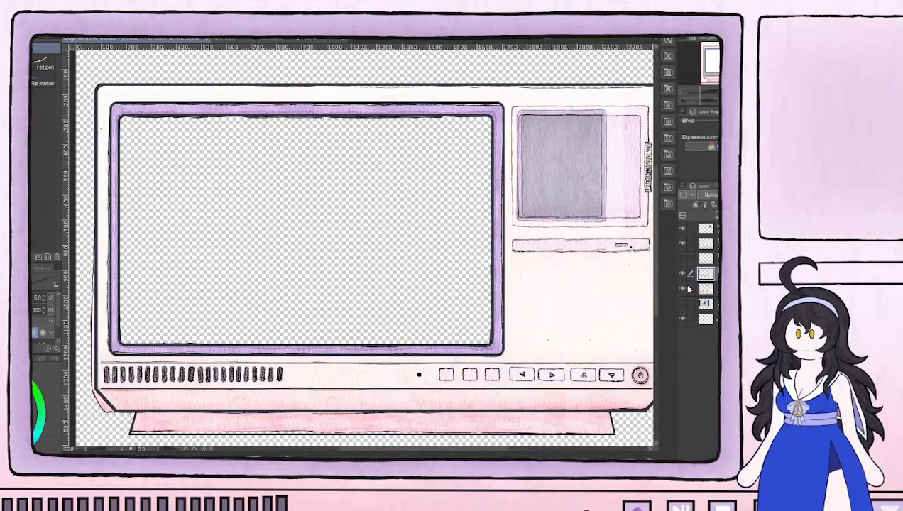
pyautogui.click(683, 289)
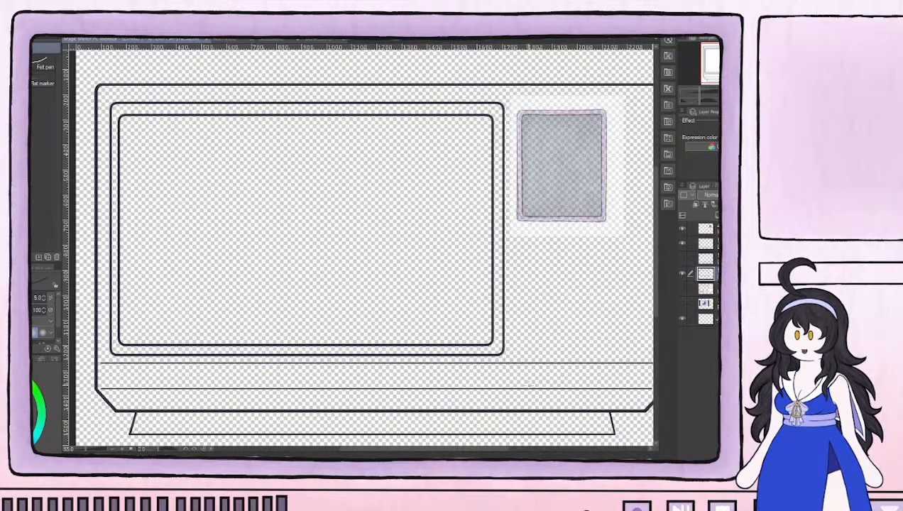
pyautogui.moveTo(603, 420); pyautogui.dragTo(467, 328)
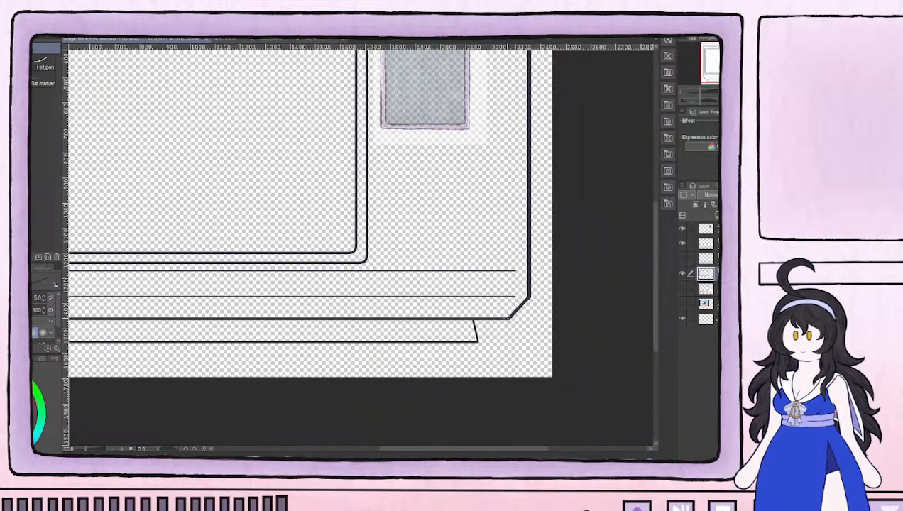
pyautogui.moveTo(339, 243); pyautogui.dragTo(450, 301)
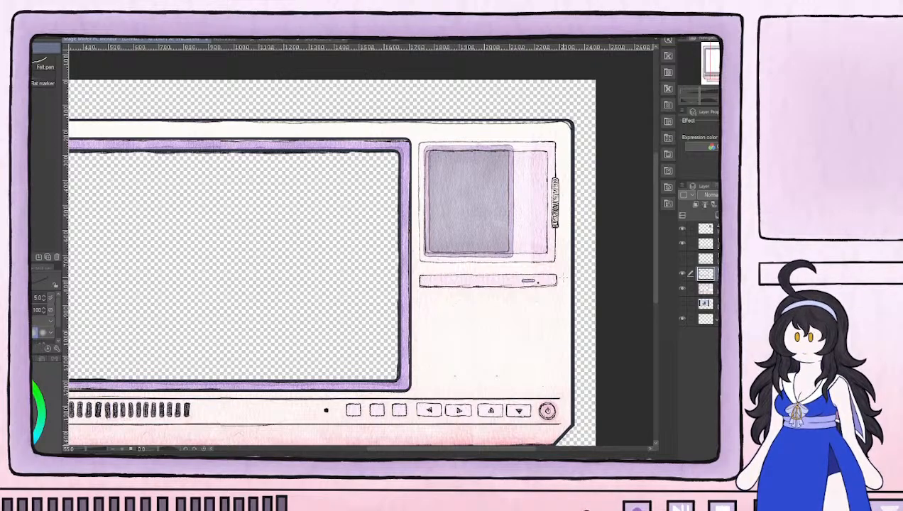
# Compare the monitor's side panel with and without the small translucent grey screen layer, also viewing the main frame and control buttons
pyautogui.scroll(2, 564, 278)
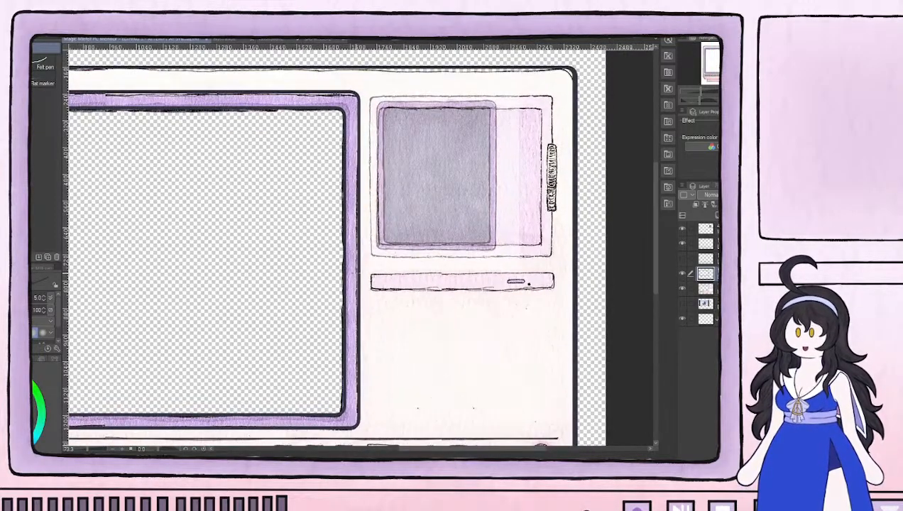
pyautogui.click(682, 228)
pyautogui.click(682, 229)
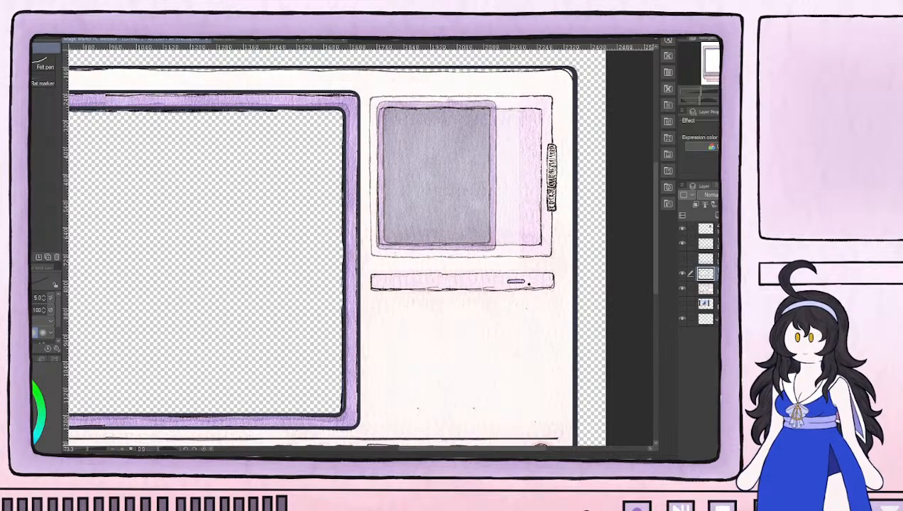
pyautogui.moveTo(542, 208); pyautogui.dragTo(455, 250)
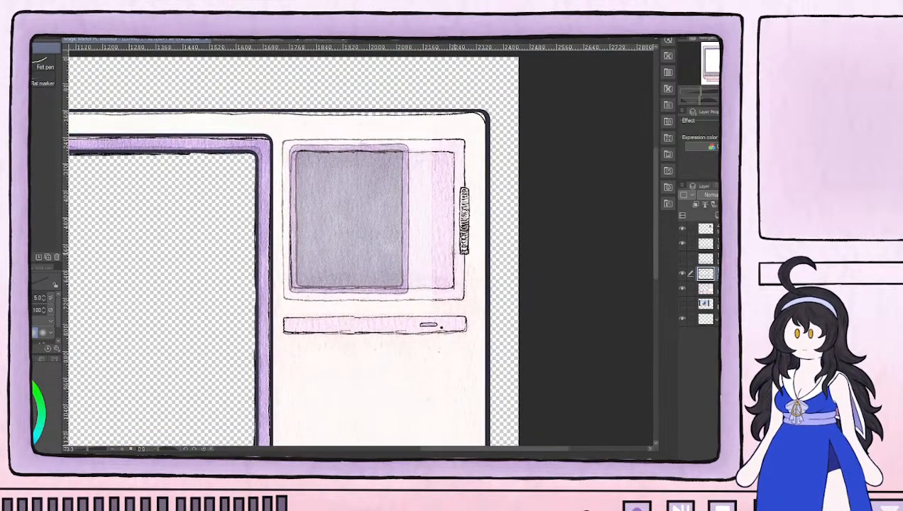
pyautogui.click(682, 229)
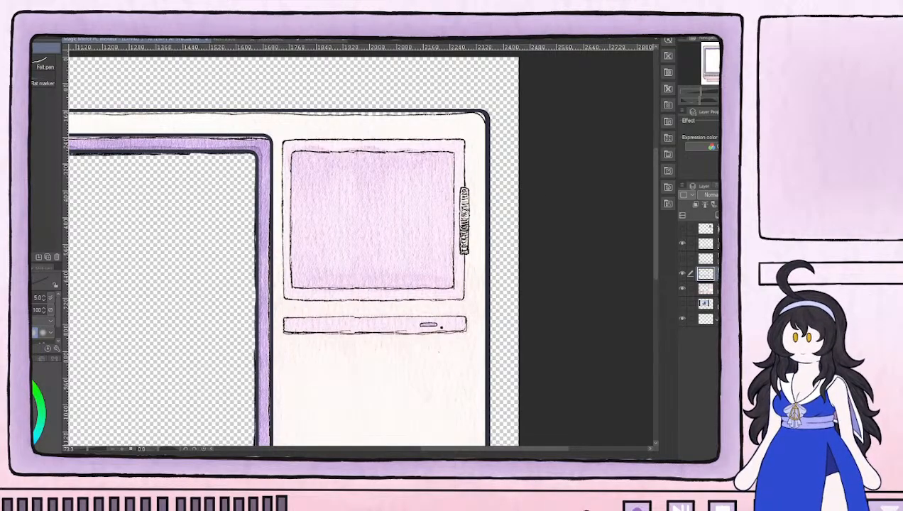
pyautogui.click(682, 230)
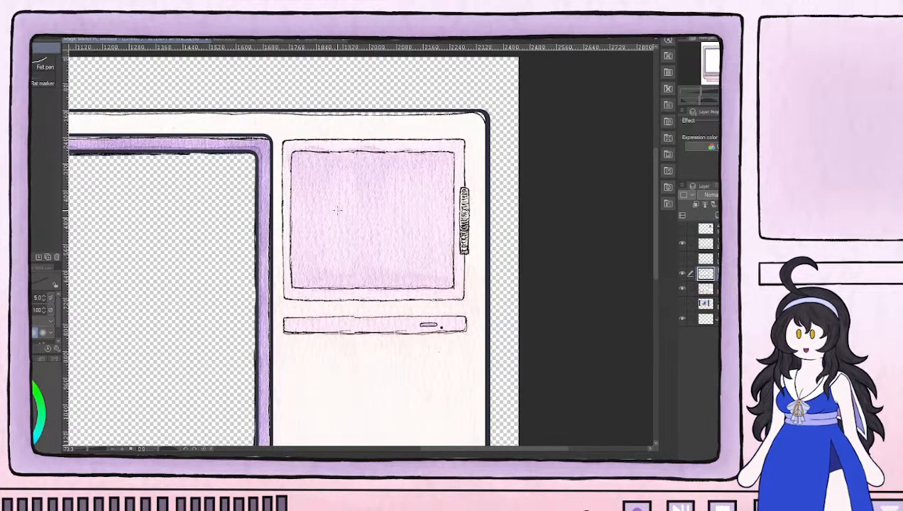
pyautogui.click(682, 229)
pyautogui.moveTo(450, 195); pyautogui.dragTo(413, 246)
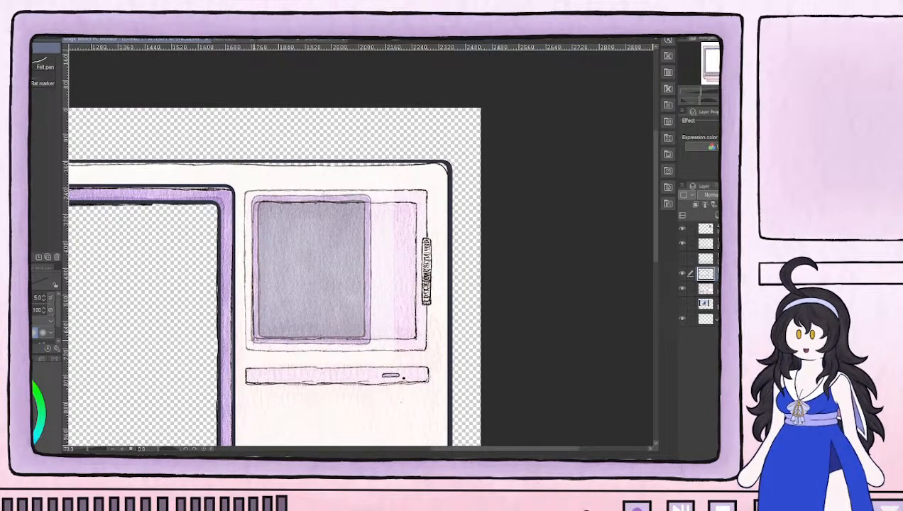
pyautogui.moveTo(201, 337); pyautogui.dragTo(490, 215)
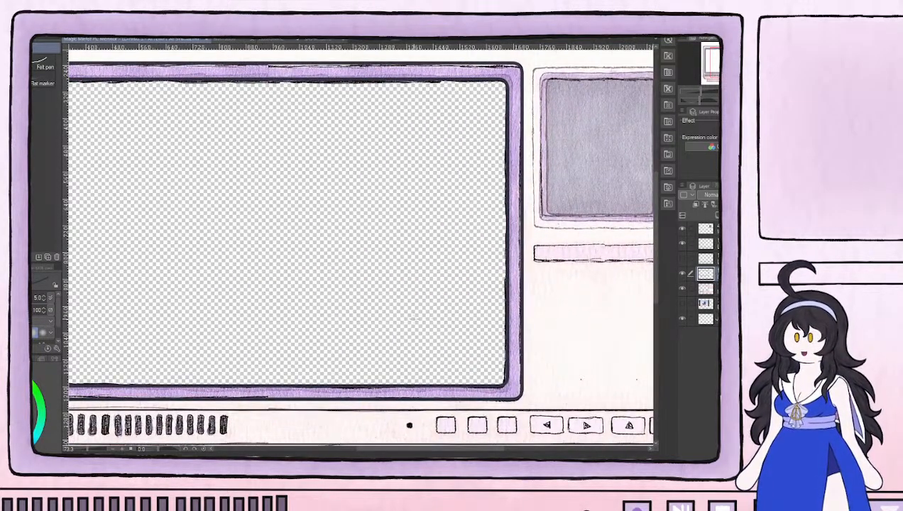
pyautogui.moveTo(434, 315); pyautogui.dragTo(253, 375)
pyautogui.click(682, 229)
pyautogui.click(683, 229)
# Add a new layer above the small grey screen layer, then duplicate the screen layer and hide the original
pyautogui.click(708, 229)
pyautogui.click(715, 214)
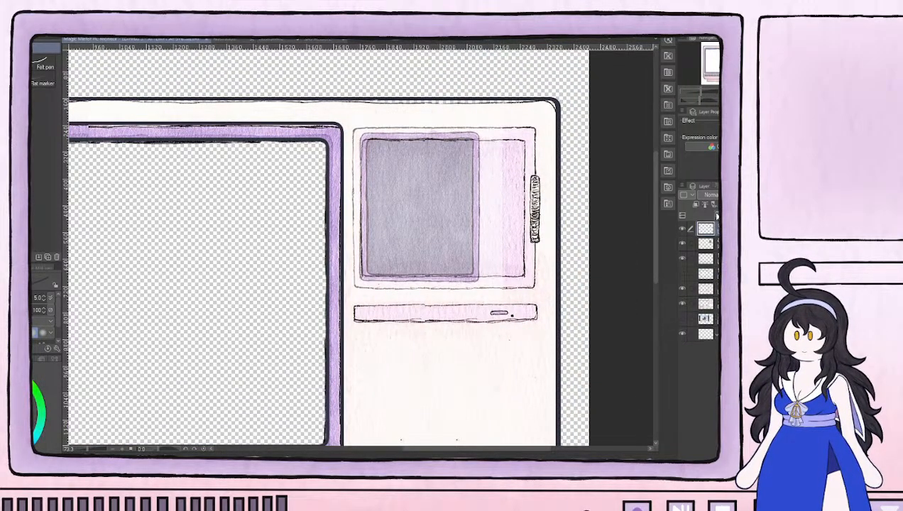
pyautogui.click(689, 243)
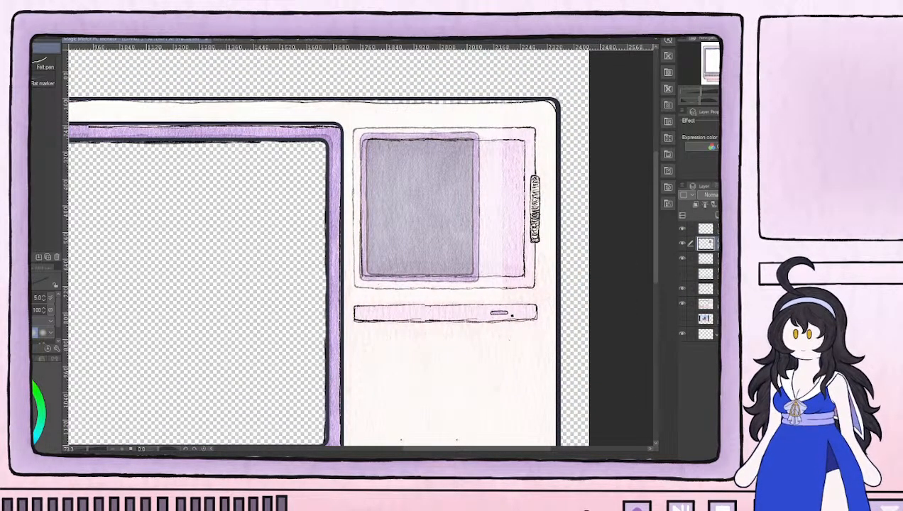
pyautogui.hotkey('ctrl', 'v')
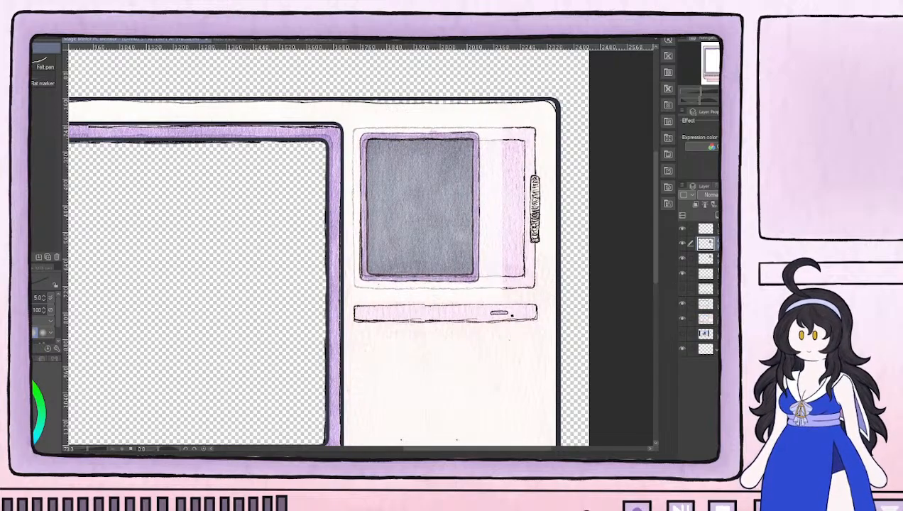
pyautogui.click(683, 260)
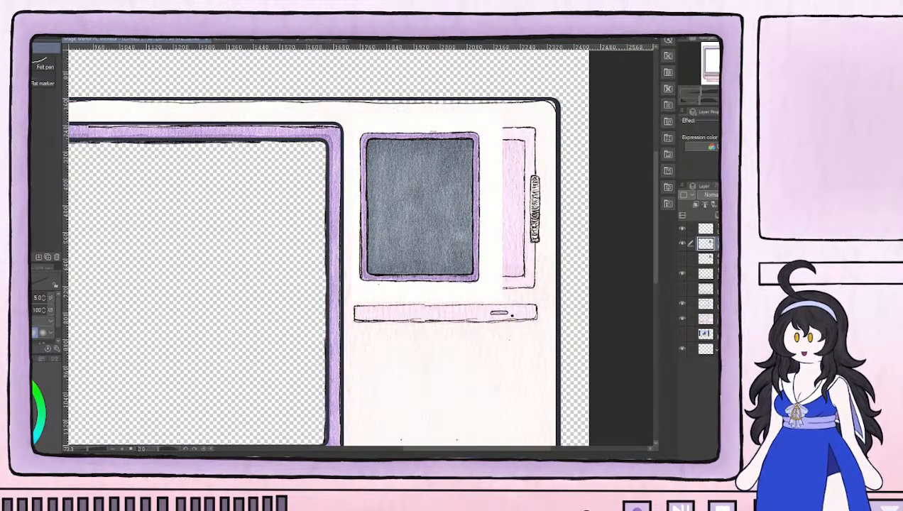
# Select the right-hand part of the duplicated small screen and move it horizontally to widen the screen to the painted panel's inner edge
pyautogui.press('m')
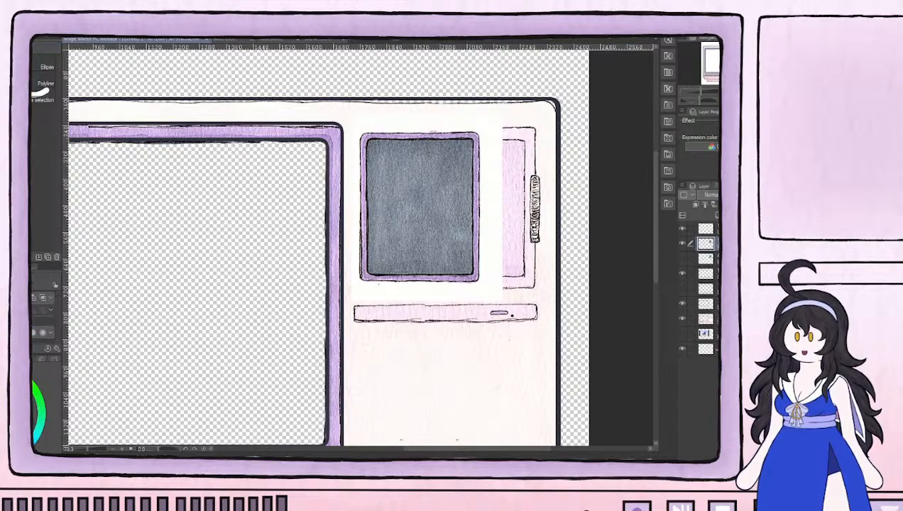
pyautogui.moveTo(414, 103); pyautogui.dragTo(524, 312)
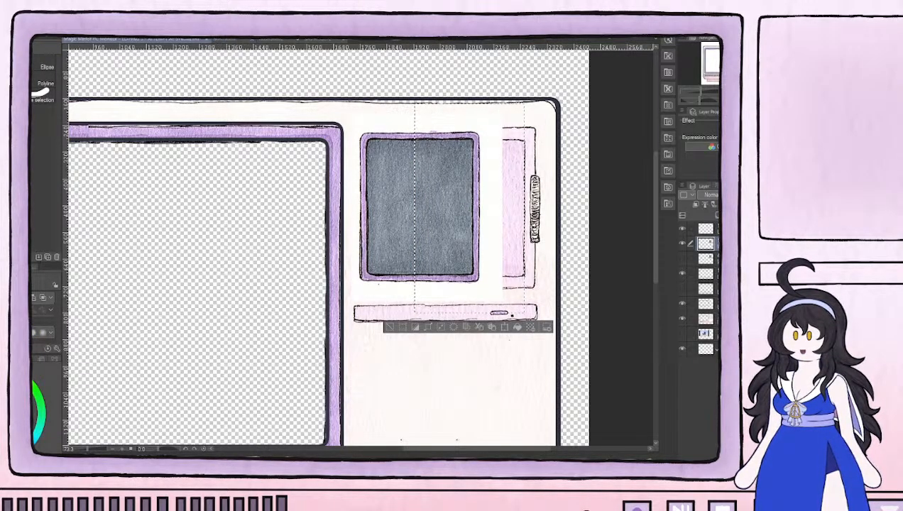
pyautogui.hotkey('ctrl', 't')
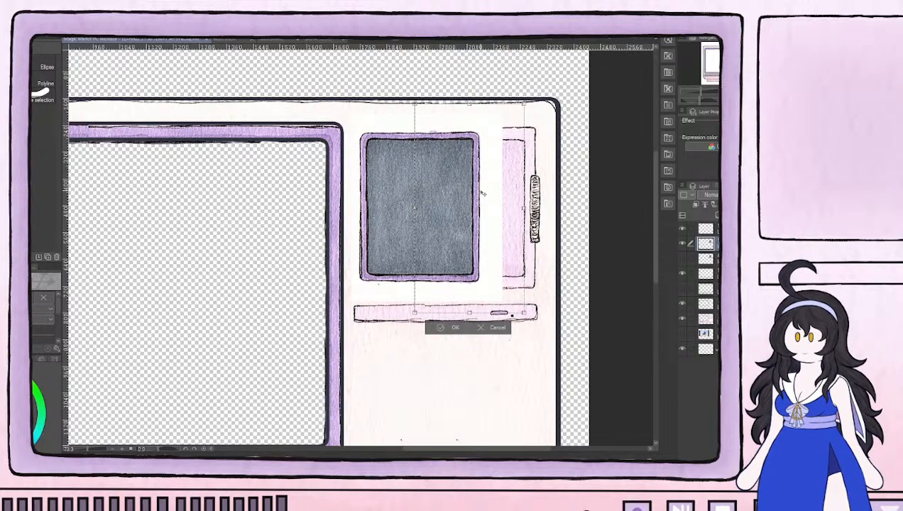
pyautogui.scroll(2, 492, 257)
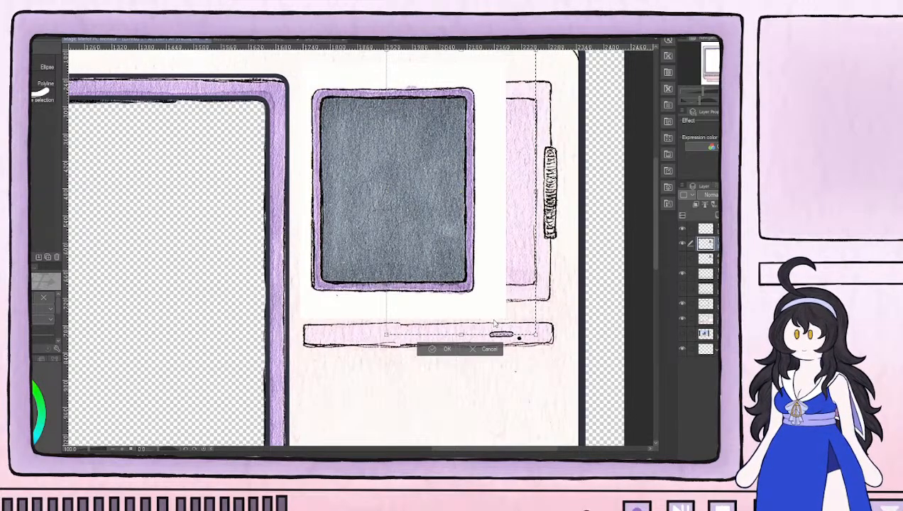
pyautogui.click(487, 350)
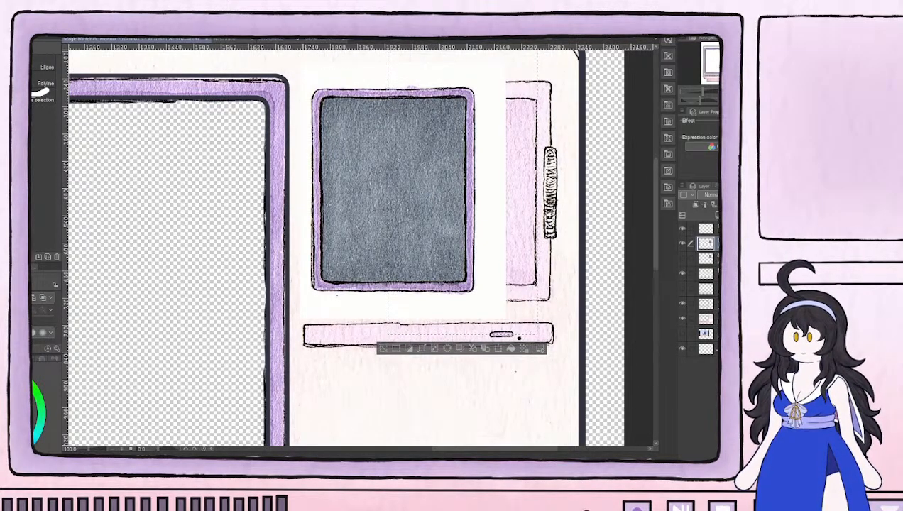
pyautogui.hotkey('ctrl', 't')
pyautogui.moveTo(440, 202); pyautogui.dragTo(503, 204)
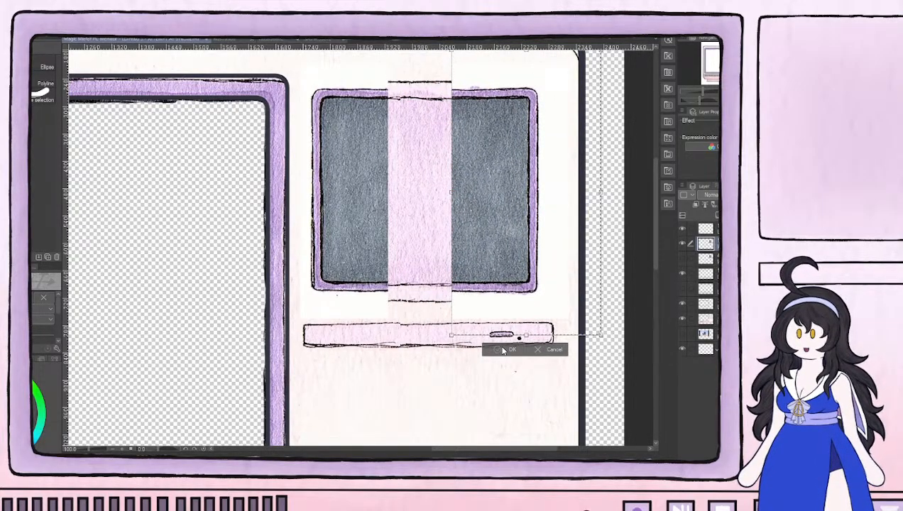
pyautogui.press('Return')
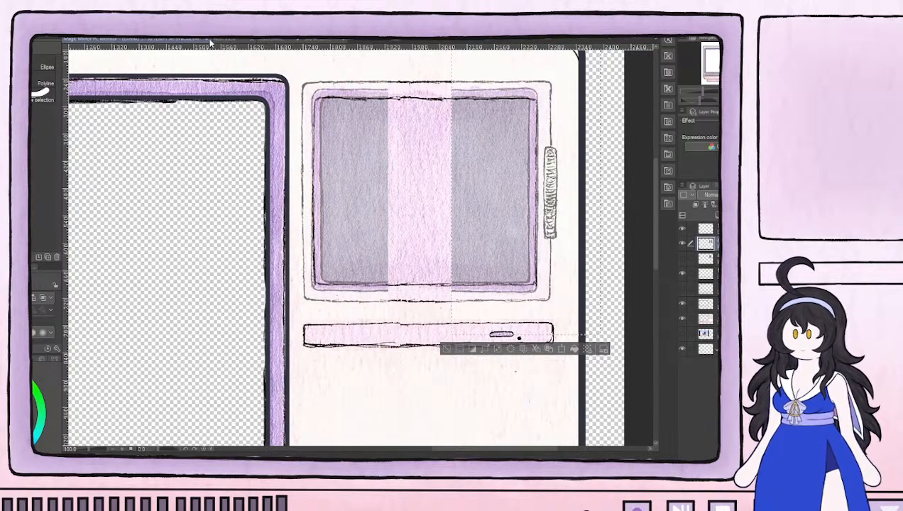
# Nudge the separated right half of the small screen to line up with the painted panel's inner outline, and apply the transform
pyautogui.hotkey('ctrl', 't')
pyautogui.moveTo(494, 194); pyautogui.dragTo(428, 212)
pyautogui.press('Right')
pyautogui.press('Right')
pyautogui.press('Right')
pyautogui.press('Right')
pyautogui.press('Right')
pyautogui.press('Right')
pyautogui.press('Right')
pyautogui.press('Right')
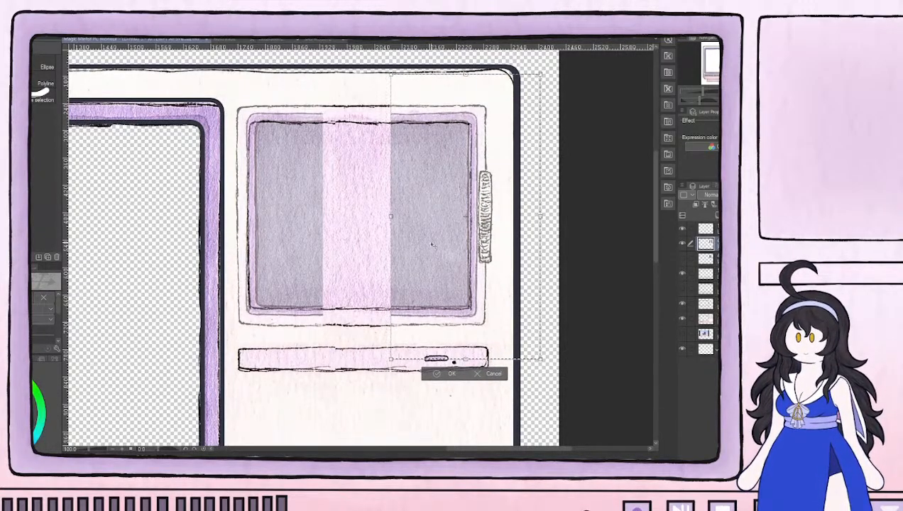
pyautogui.moveTo(409, 197); pyautogui.dragTo(407, 198)
pyautogui.click(446, 374)
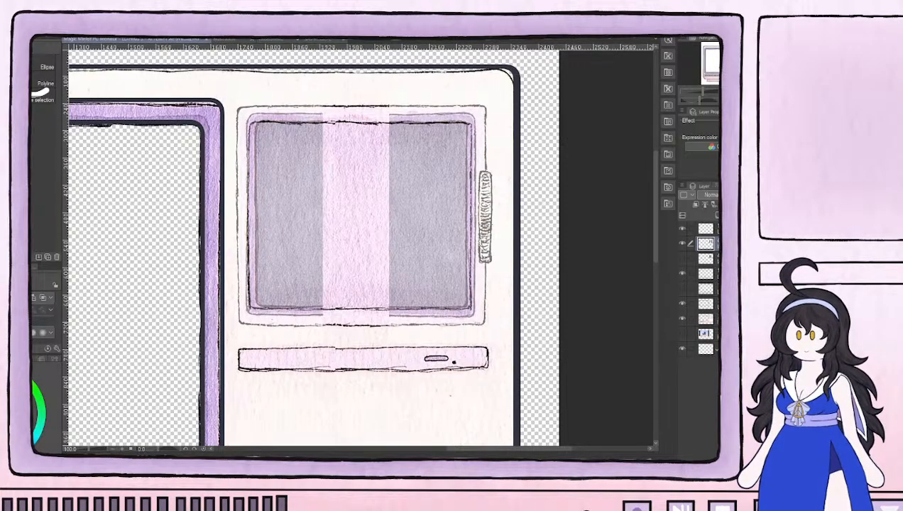
# Show the original small screen layer and shift it right so it fills the gap between the two separated halves
pyautogui.hotkey('ctrl', 'v')
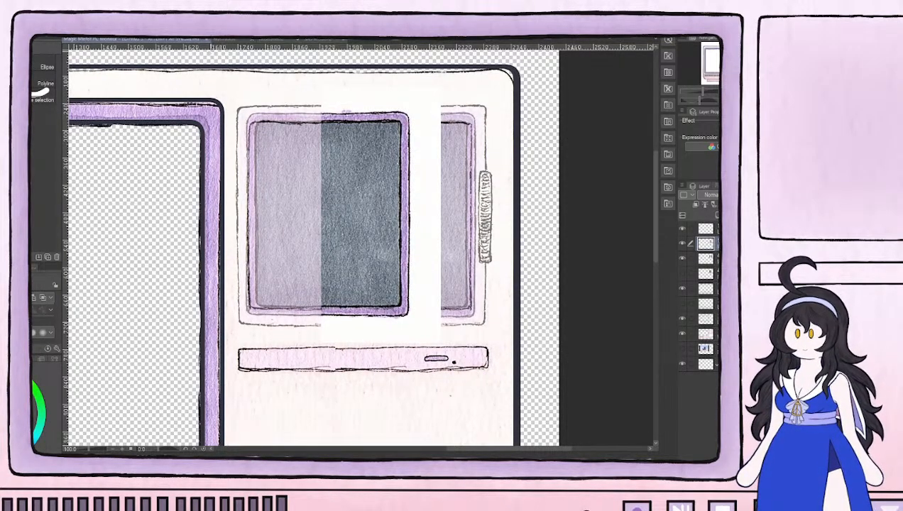
pyautogui.hotkey('ctrl', 'z')
pyautogui.click(707, 259)
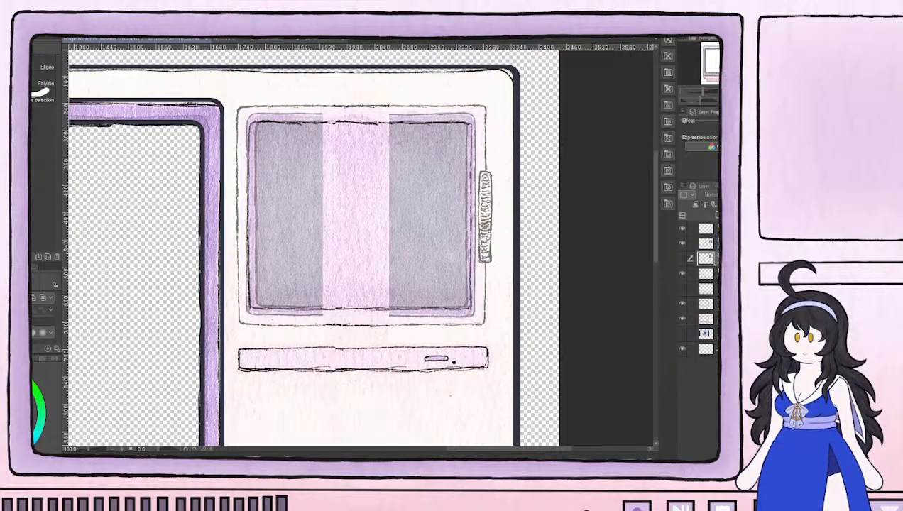
pyautogui.click(681, 260)
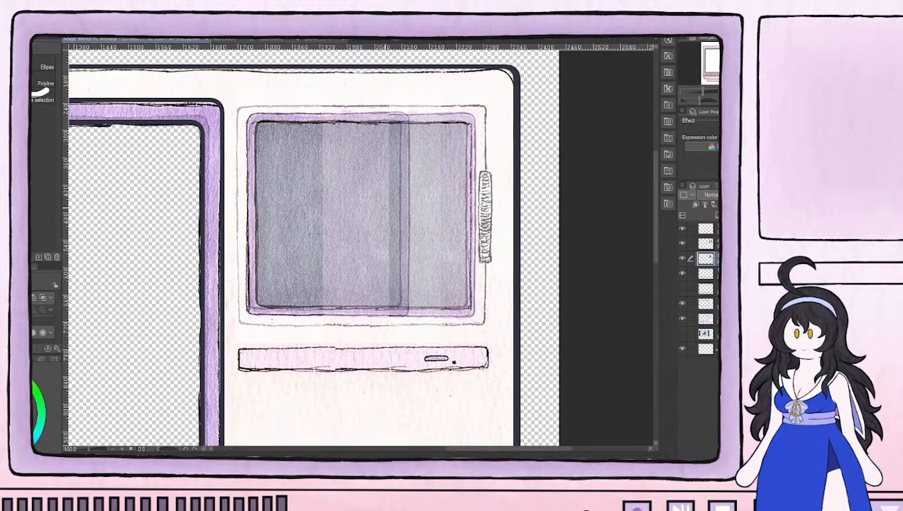
pyautogui.hotkey('ctrl', 't')
pyautogui.moveTo(360, 203); pyautogui.dragTo(402, 204)
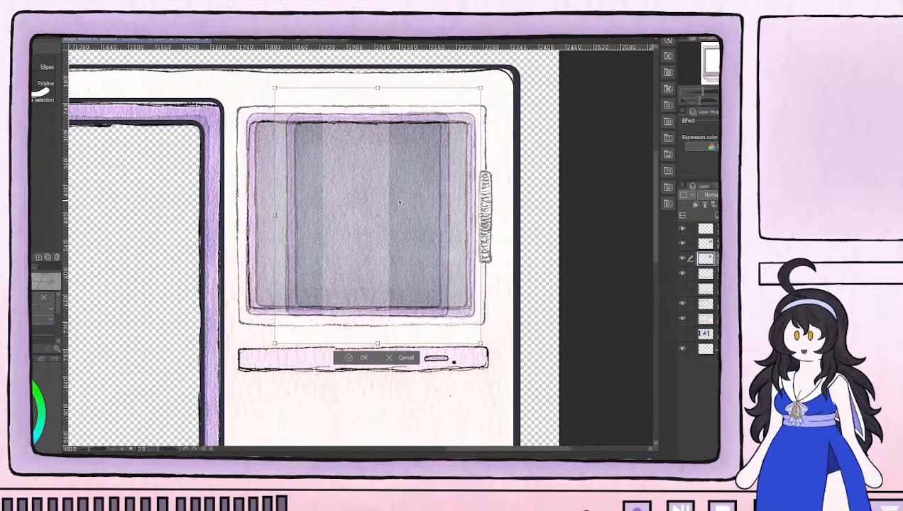
pyautogui.click(359, 357)
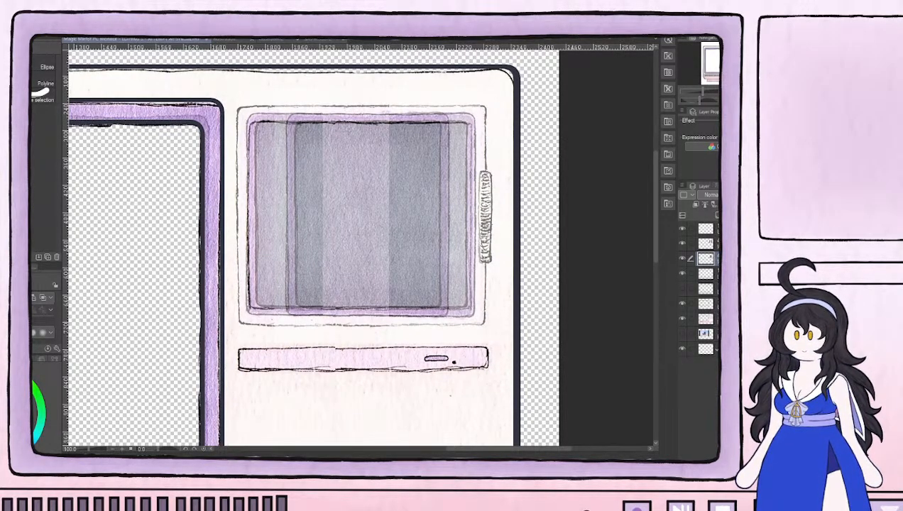
# Draw two nested rounded rectangles on the new top layer, outlining the outer and inner edges of the small screen's frame
pyautogui.click(701, 231)
pyautogui.click(682, 230)
pyautogui.click(682, 229)
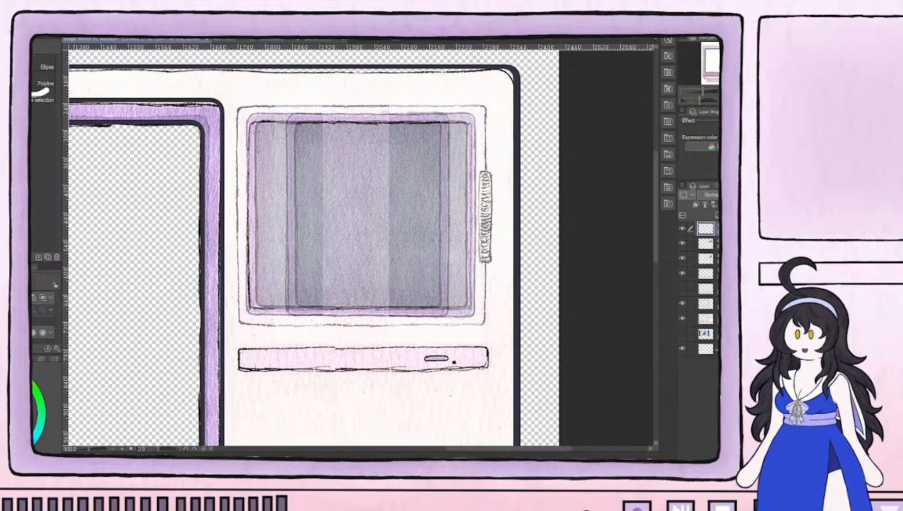
pyautogui.press('u')
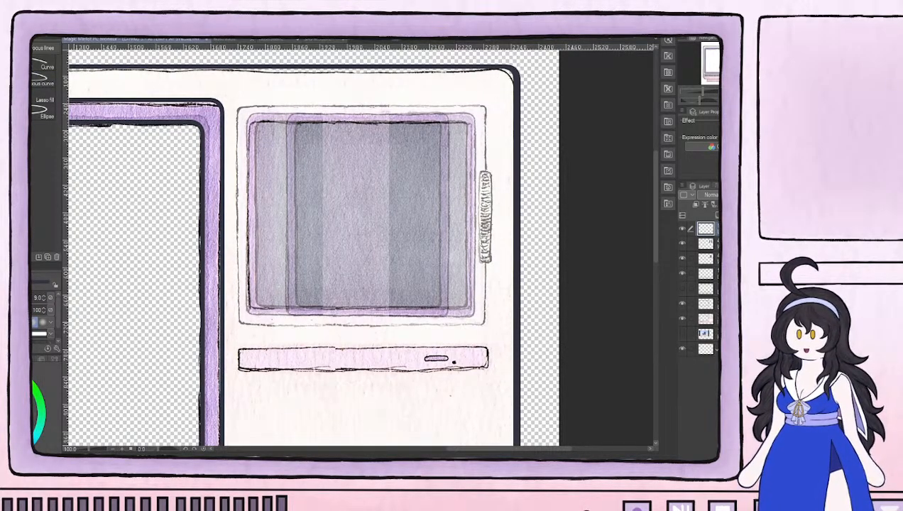
pyautogui.click(14, 110)
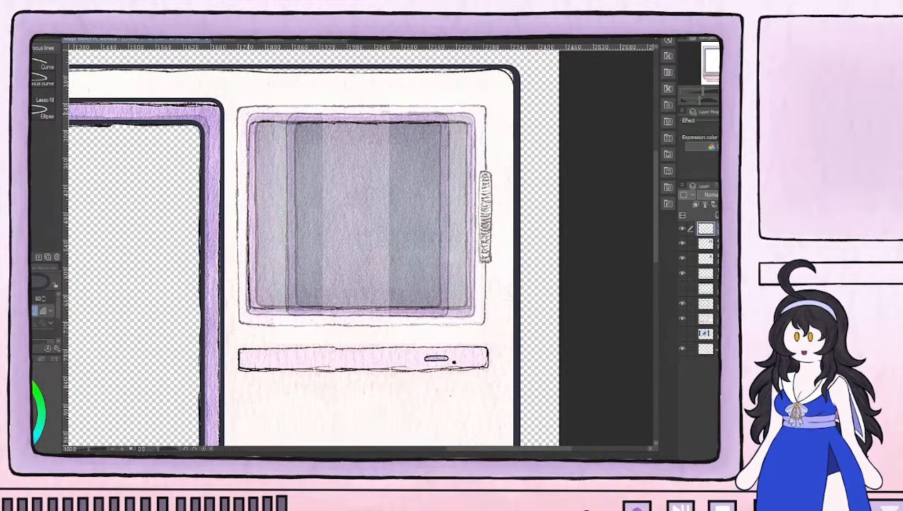
pyautogui.moveTo(249, 115); pyautogui.dragTo(474, 318)
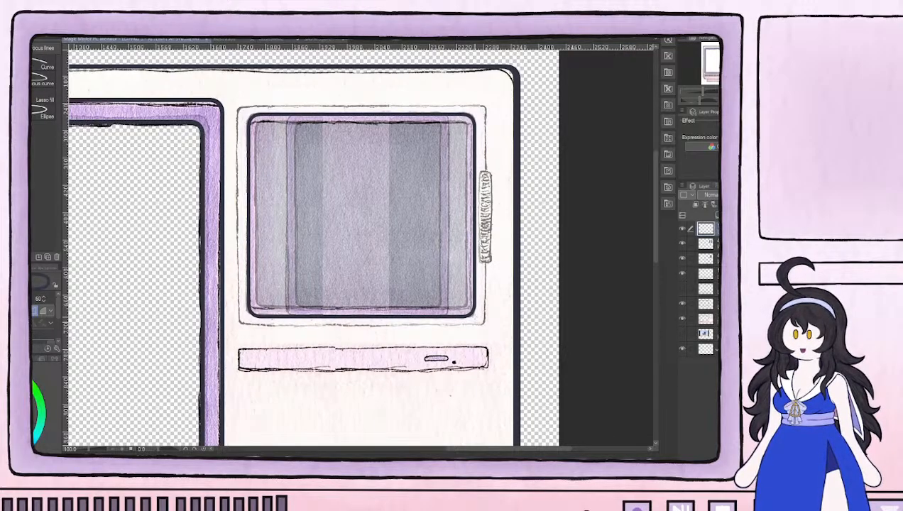
pyautogui.moveTo(260, 124); pyautogui.dragTo(462, 304)
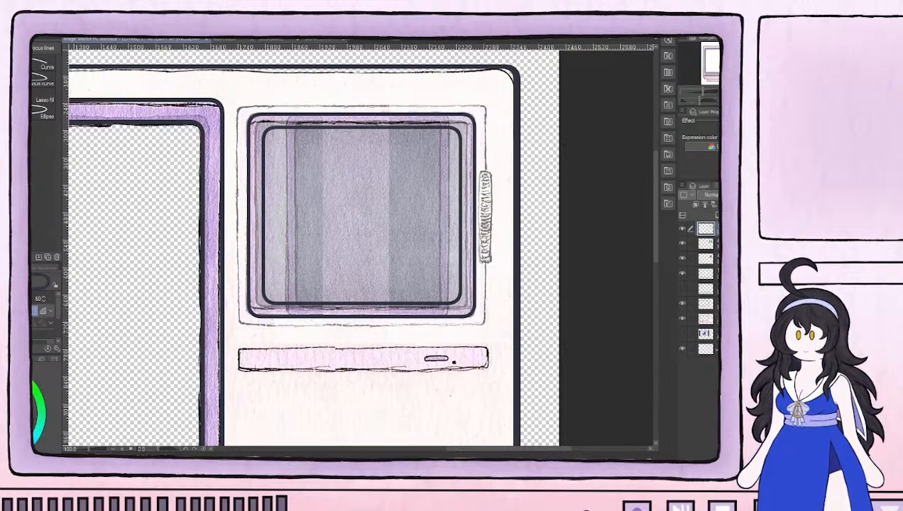
# Replace the small screen's inner outline with a rounded rectangle of corner roundness 40, set close inside the outer outline
pyautogui.hotkey('ctrl', 'z')
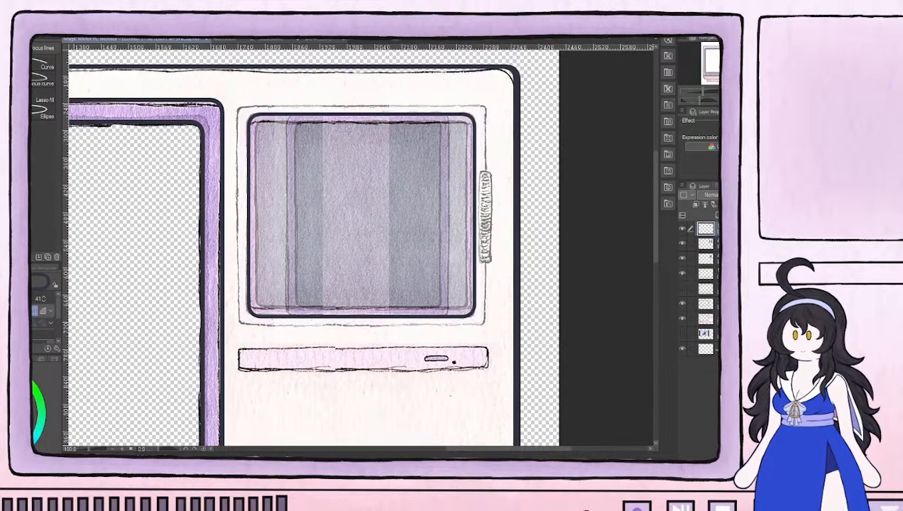
pyautogui.click(44, 298)
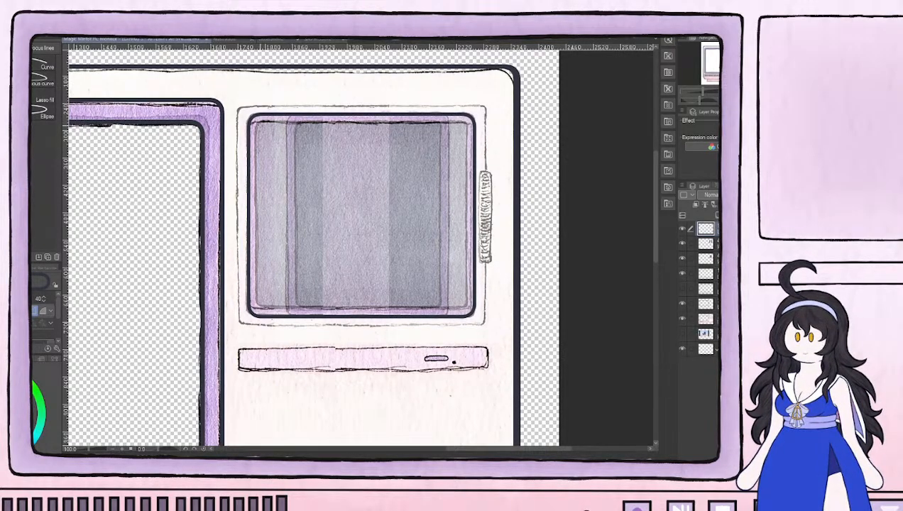
pyautogui.moveTo(253, 119); pyautogui.dragTo(468, 309)
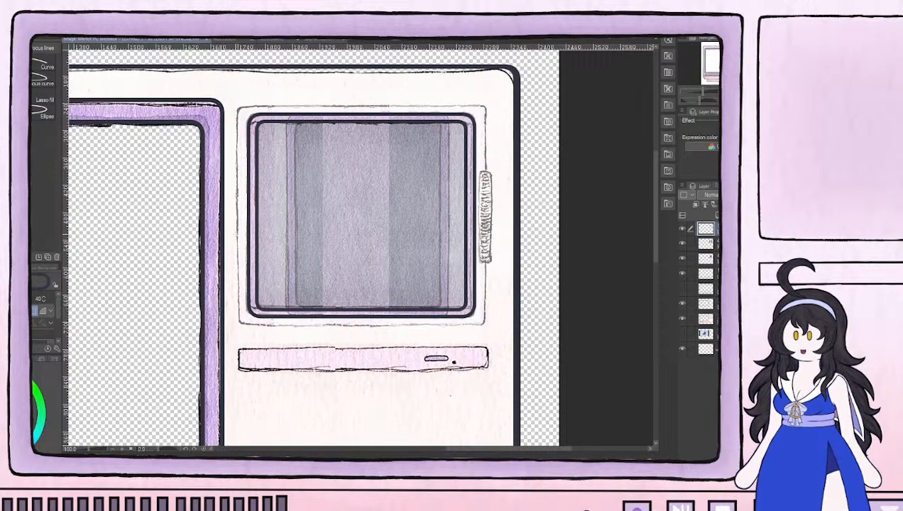
pyautogui.scroll(1, 437, 290)
pyautogui.scroll(-2, 438, 290)
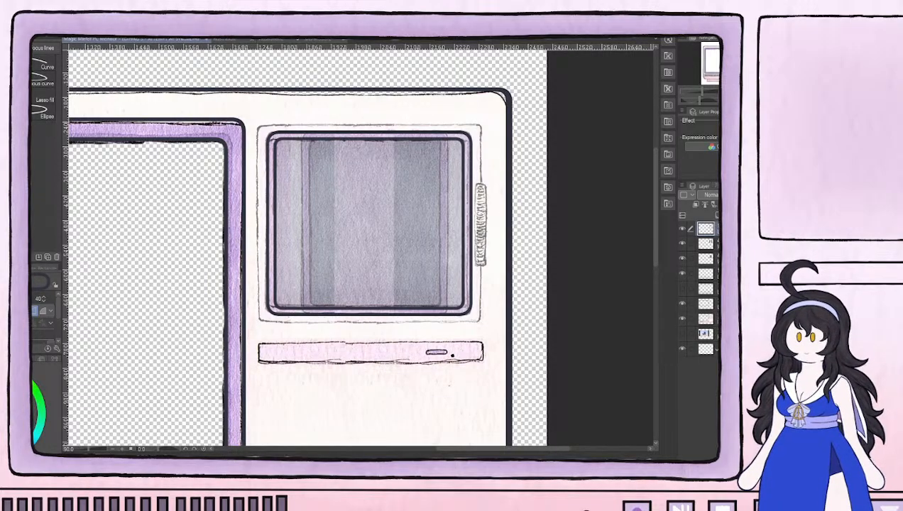
pyautogui.scroll(1, 300, 194)
pyautogui.moveTo(259, 112); pyautogui.dragTo(543, 362)
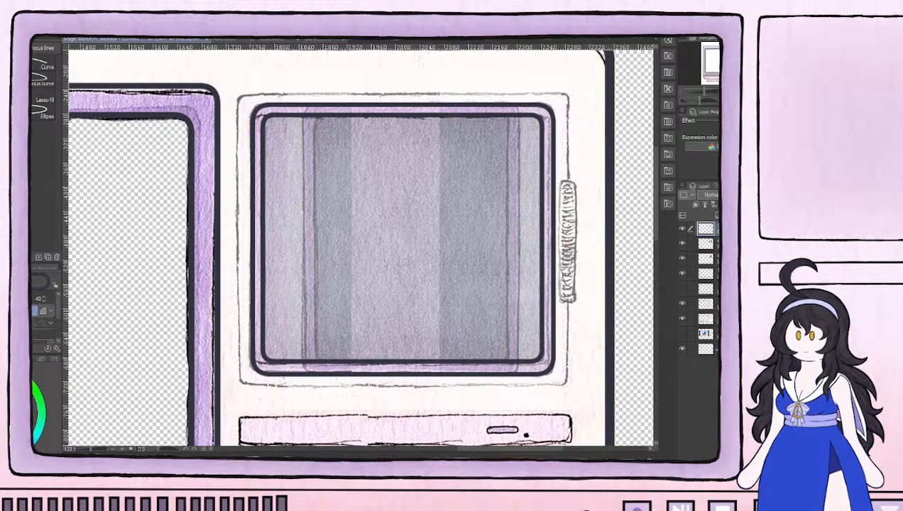
# Check the whole monitor's line art with the painted monitor layer hidden, and show that layer again
pyautogui.click(682, 229)
pyautogui.click(682, 228)
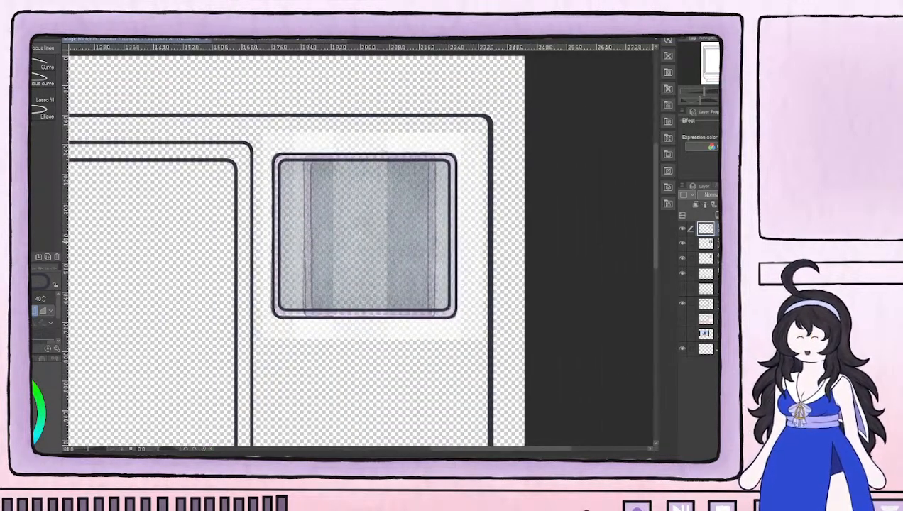
pyautogui.scroll(-1, 312, 245)
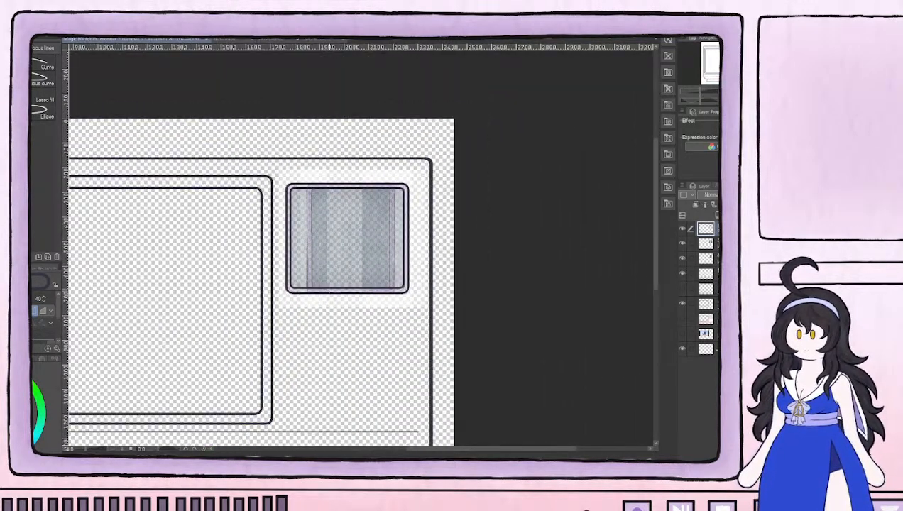
pyautogui.scroll(-3, 358, 245)
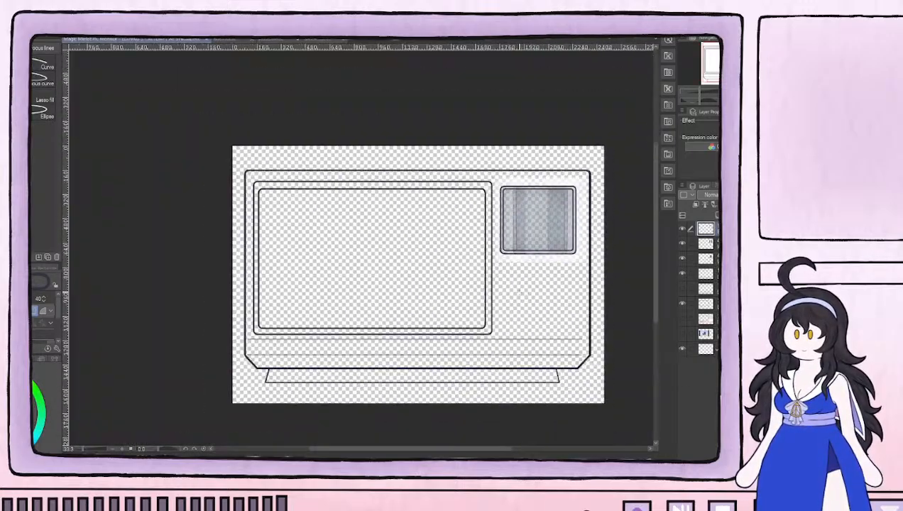
pyautogui.moveTo(580, 337); pyautogui.dragTo(563, 312)
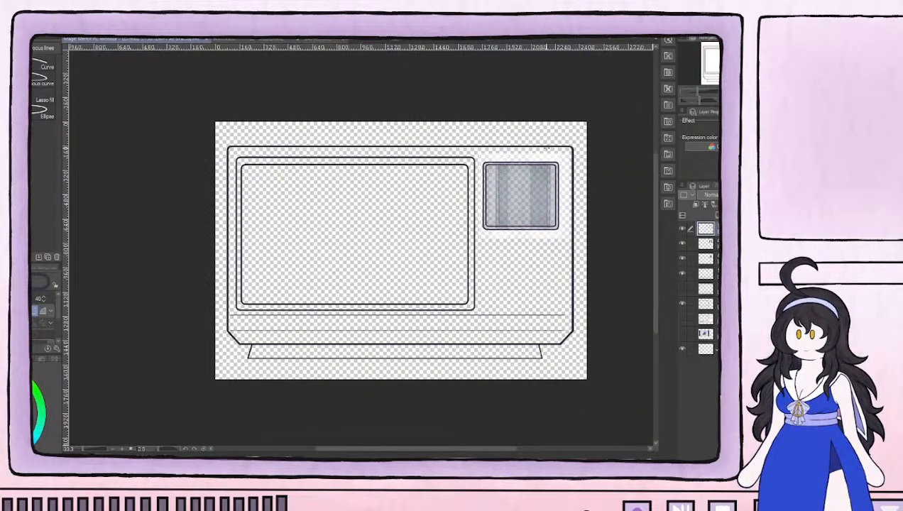
pyautogui.scroll(1, 546, 148)
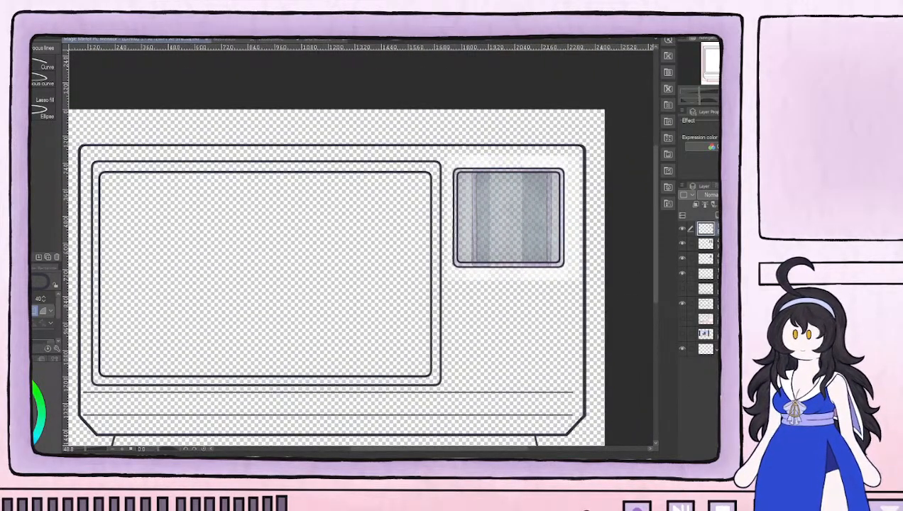
pyautogui.click(683, 319)
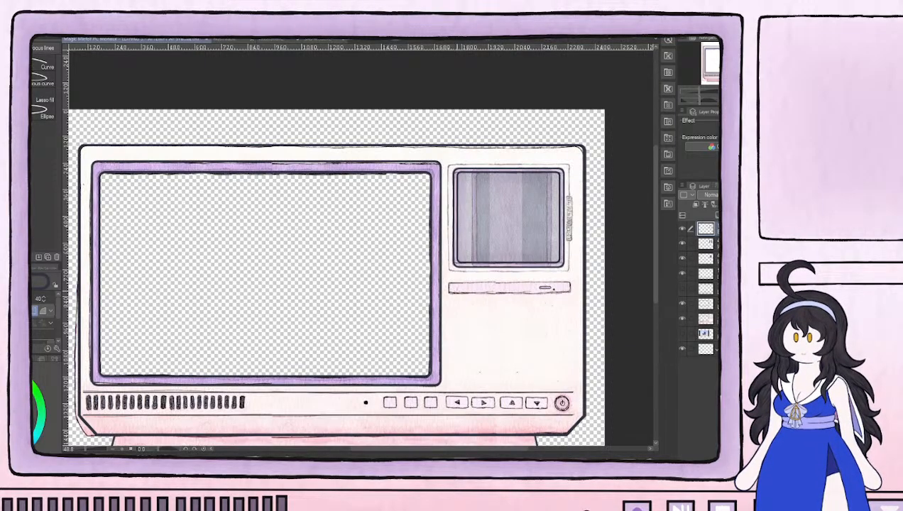
# Add a new top layer for the drive slot below the small screen and set the rectangle's corner roundness to 12
pyautogui.scroll(3, 534, 294)
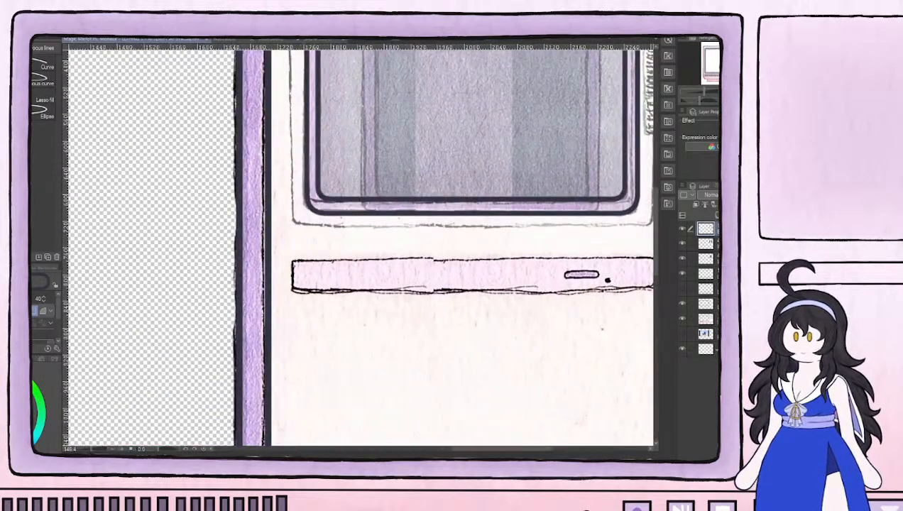
pyautogui.click(716, 215)
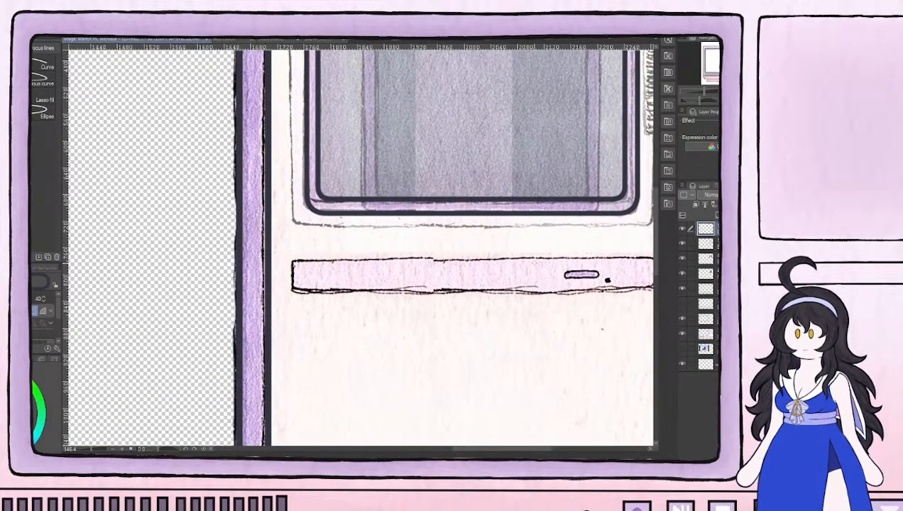
pyautogui.moveTo(532, 271); pyautogui.dragTo(504, 270)
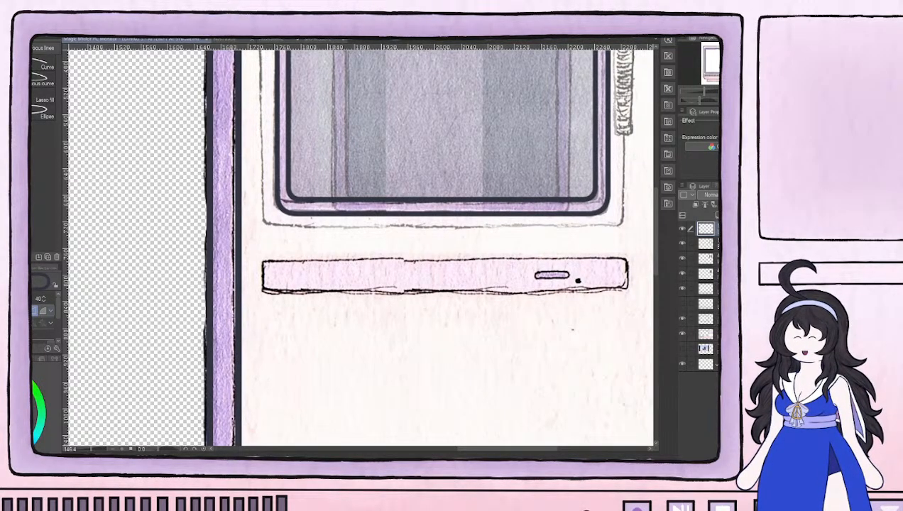
pyautogui.press('e')
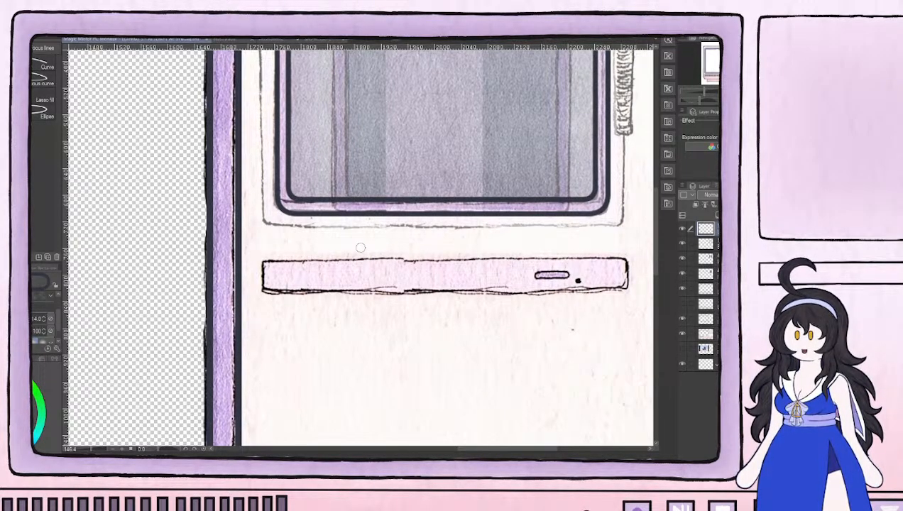
pyautogui.press('g')
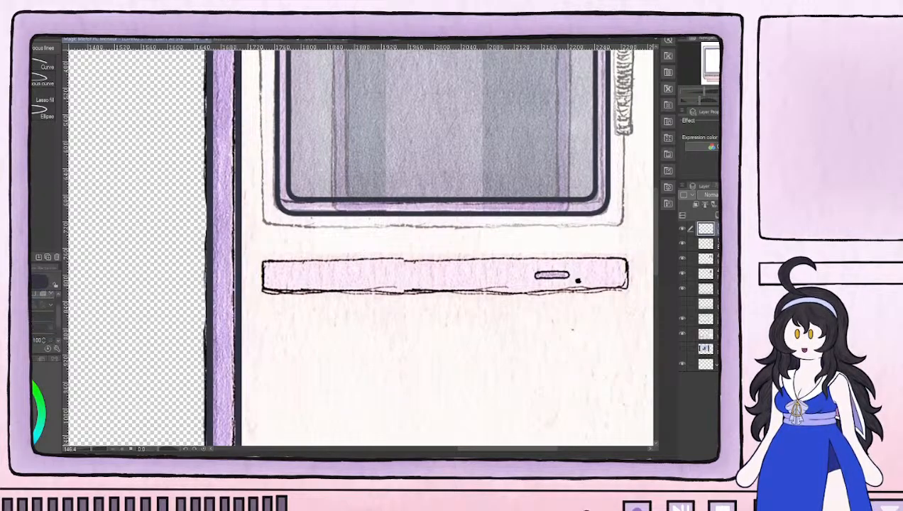
pyautogui.press('u')
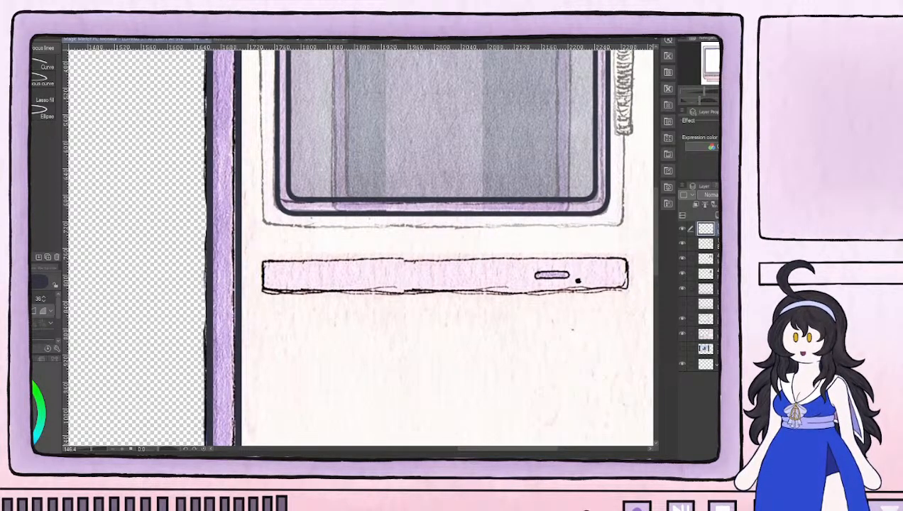
pyautogui.scroll(-1, 44, 316)
pyautogui.scroll(1, 50, 319)
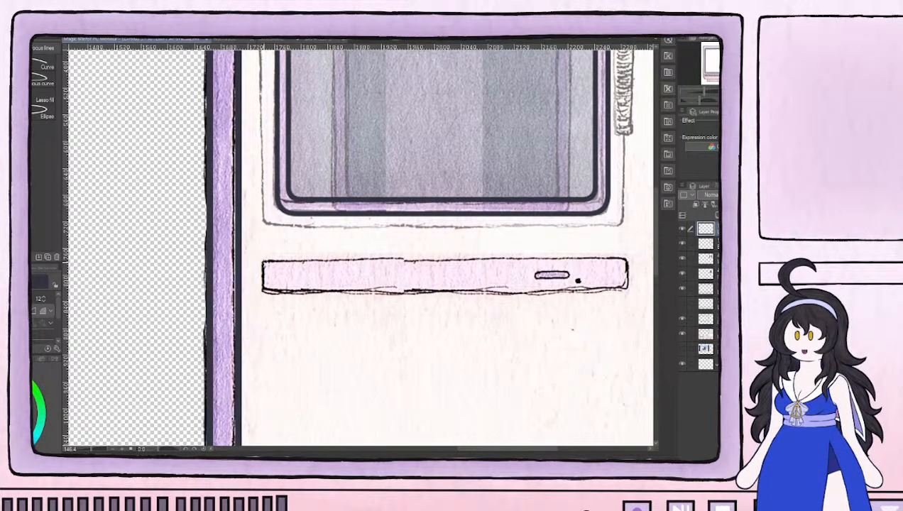
pyautogui.moveTo(264, 262); pyautogui.dragTo(310, 264)
pyautogui.hotkey('ctrl', 'z')
pyautogui.moveTo(263, 259); pyautogui.dragTo(628, 290)
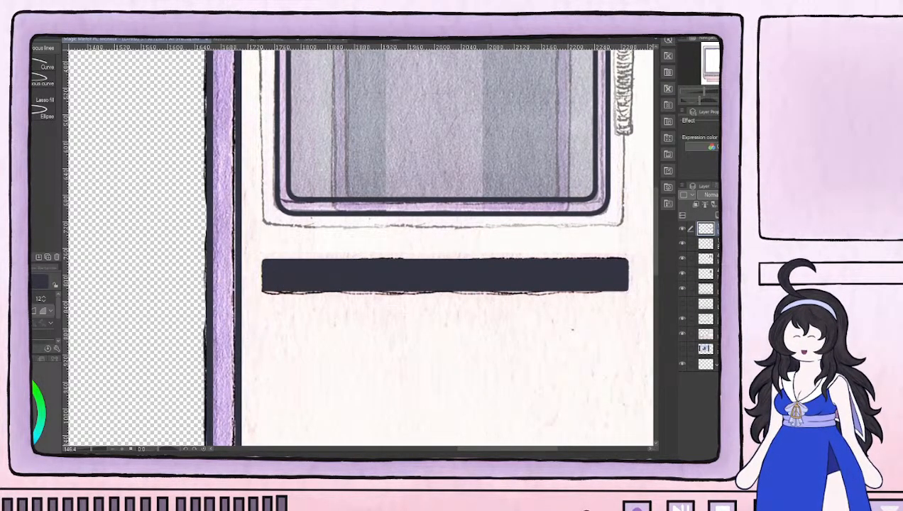
pyautogui.hotkey('ctrl', 'z')
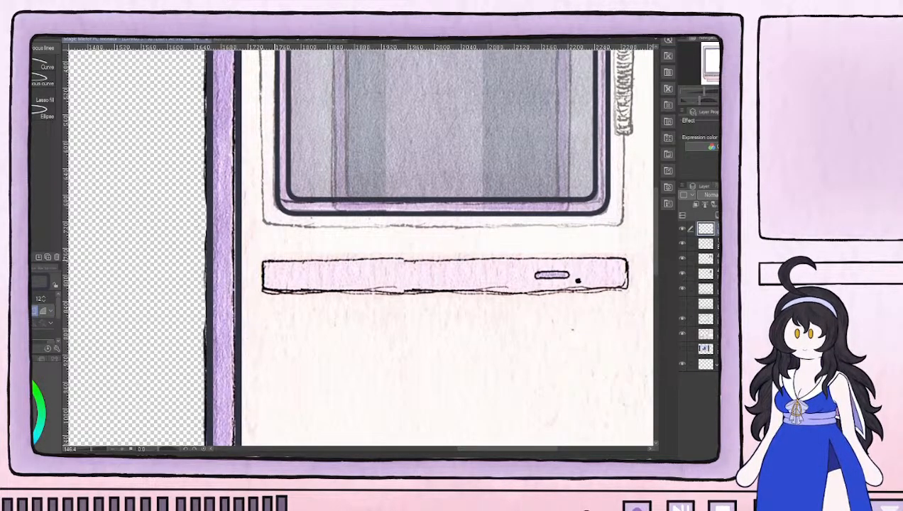
# Outline the drive slot below the small screen with a thin, unfilled rounded rectangle at brush size 5, and check it without the painted layer
pyautogui.moveTo(259, 257); pyautogui.dragTo(631, 292)
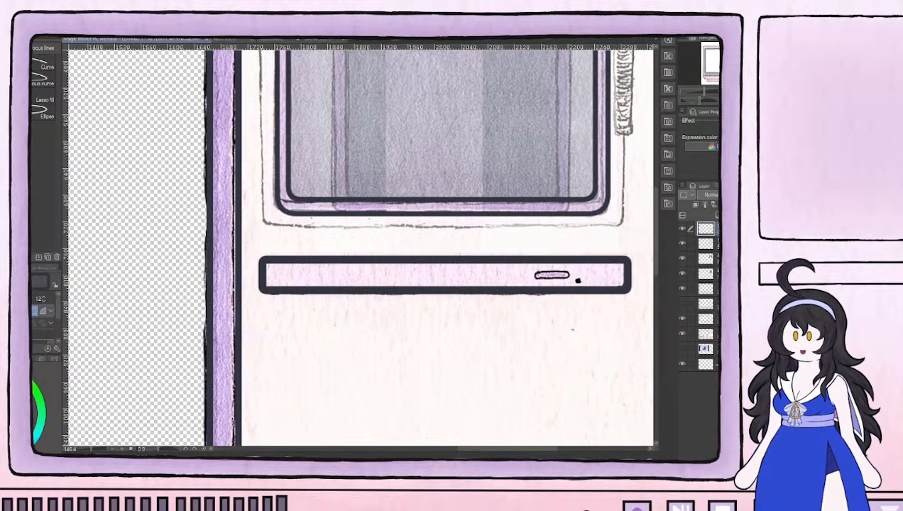
pyautogui.click(43, 311)
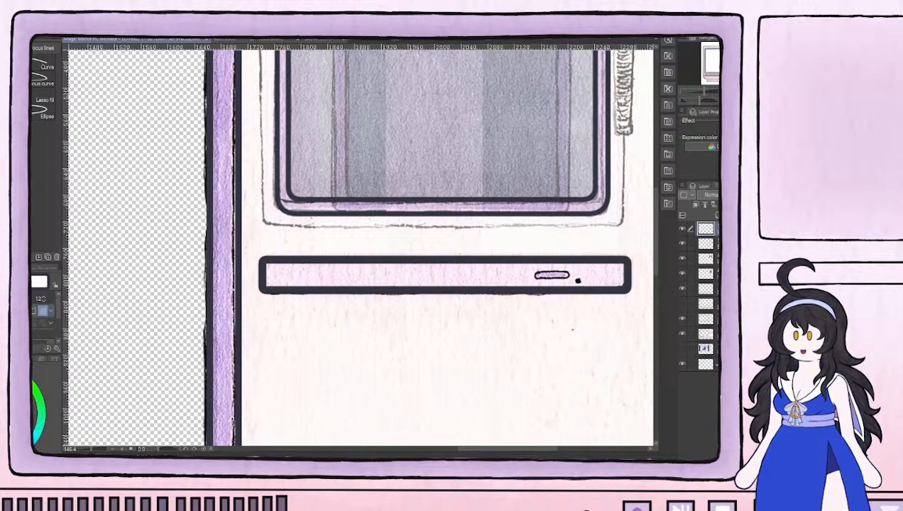
pyautogui.click(33, 313)
pyautogui.scroll(-1, 43, 338)
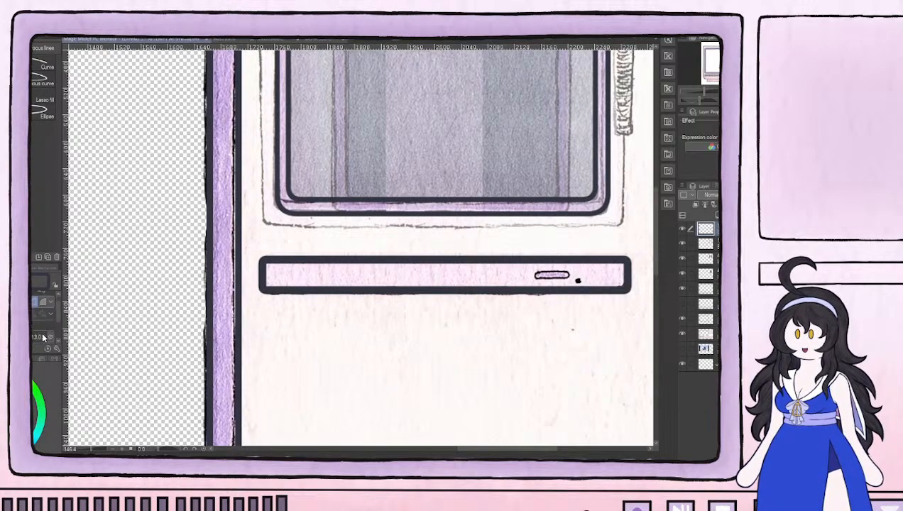
pyautogui.press('[')
pyautogui.press('[')
pyautogui.press('[')
pyautogui.press('[')
pyautogui.press('[')
pyautogui.press('[')
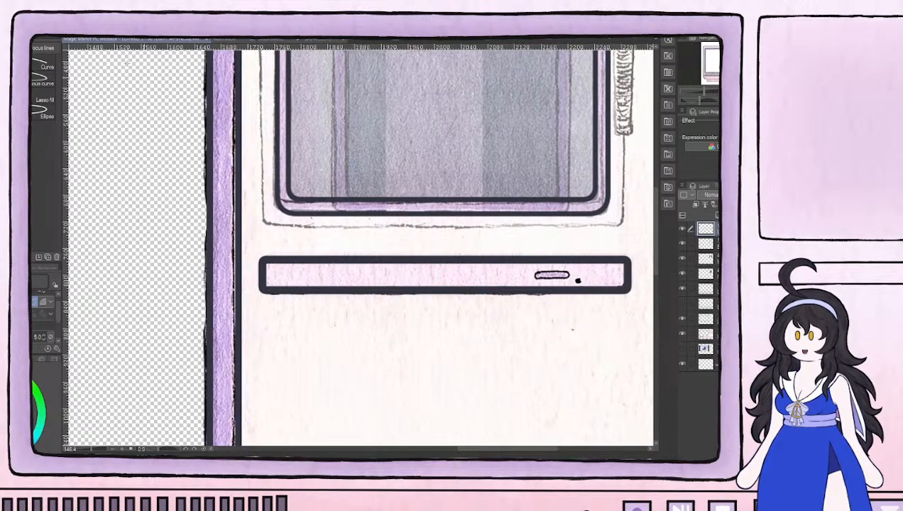
pyautogui.hotkey('ctrl', 'z')
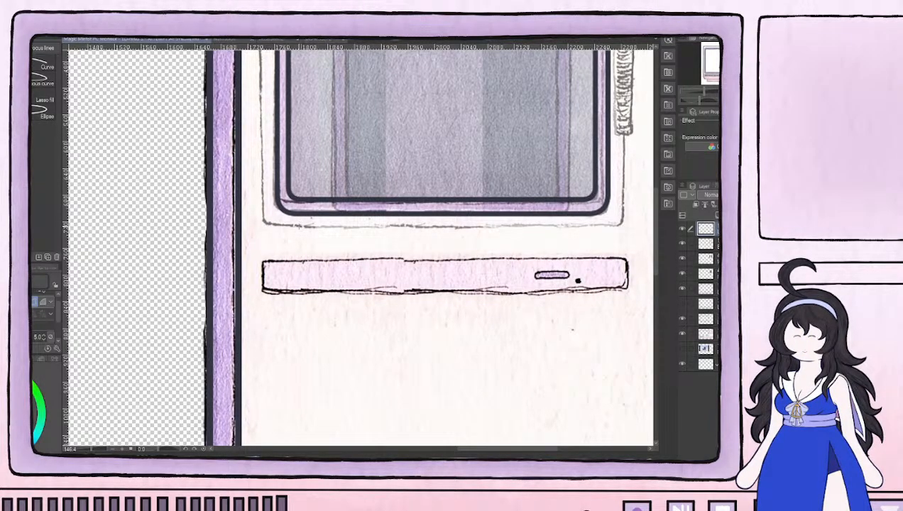
pyautogui.moveTo(262, 260)
pyautogui.mouseDown()
pyautogui.moveTo(505, 291)
pyautogui.moveTo(636, 296)
pyautogui.moveTo(628, 290)
pyautogui.mouseUp()
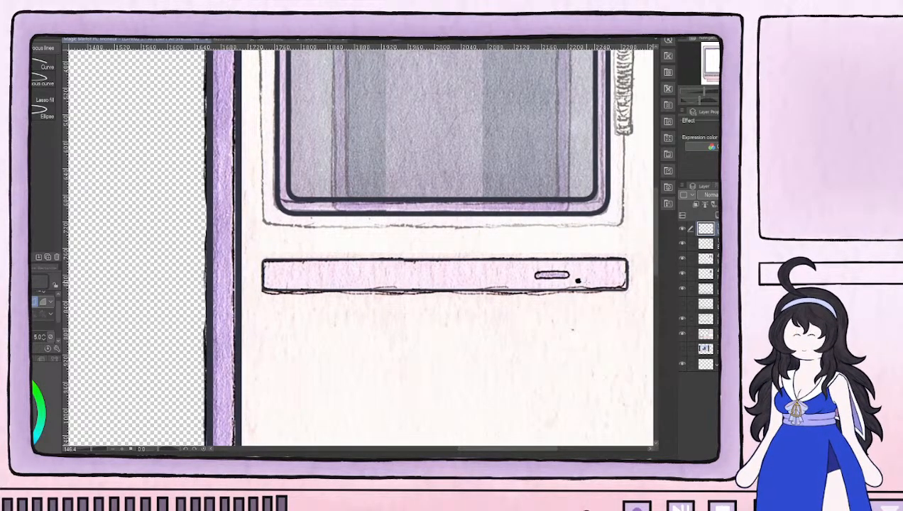
pyautogui.click(683, 334)
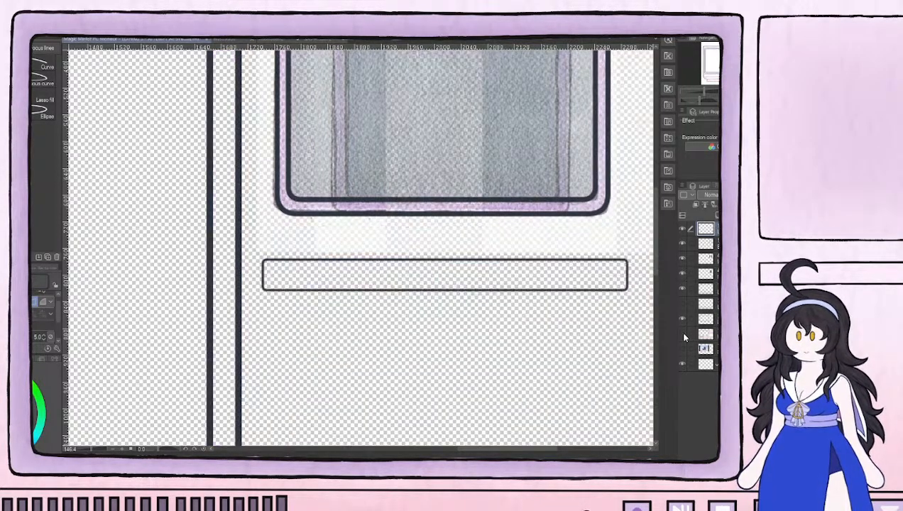
pyautogui.click(683, 334)
# Outline the drive slot's small button with a rounded rectangle and ink the dot beside it with the pen
pyautogui.scroll(5, 561, 267)
pyautogui.scroll(2, 587, 292)
pyautogui.moveTo(557, 313); pyautogui.dragTo(417, 303)
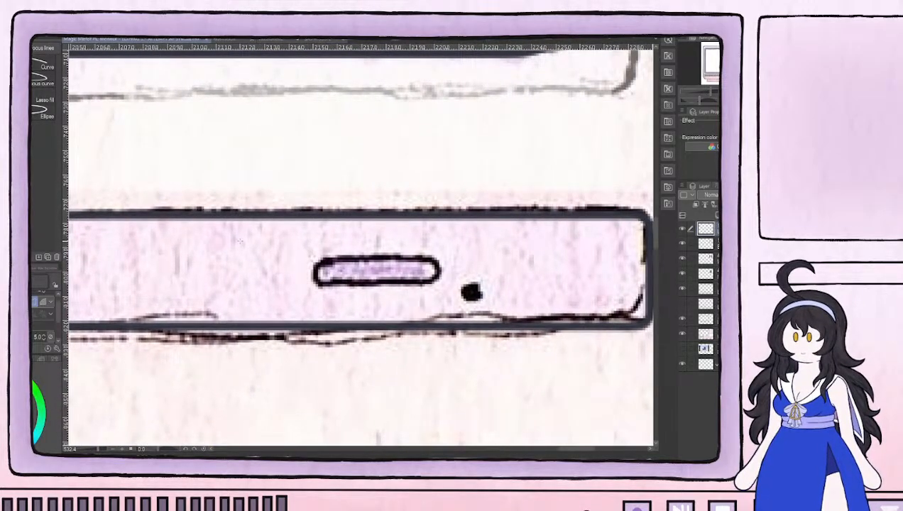
pyautogui.moveTo(438, 256); pyautogui.dragTo(313, 284)
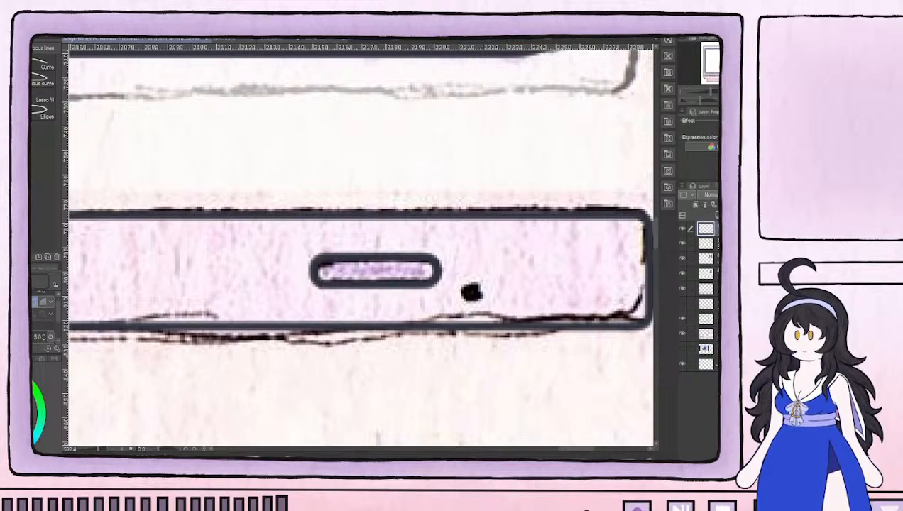
pyautogui.press('p')
pyautogui.press('p')
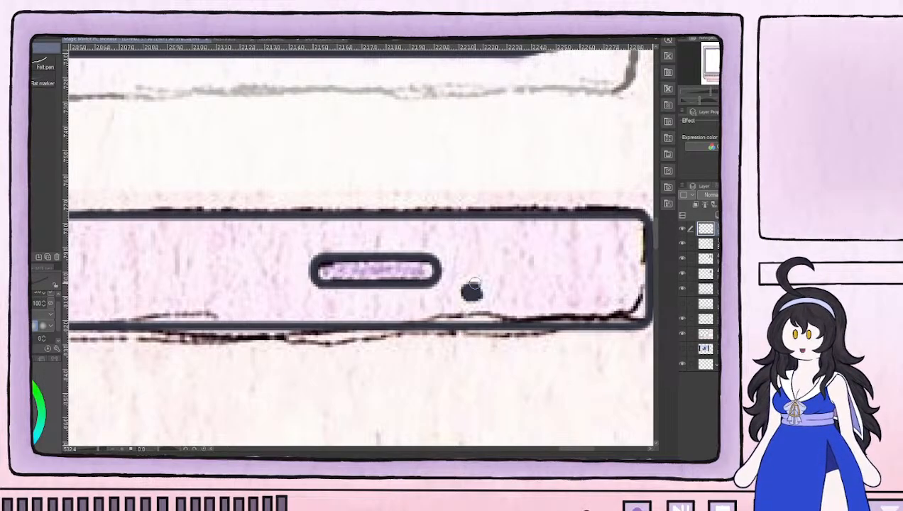
pyautogui.scroll(-2, 473, 290)
pyautogui.scroll(-2, 476, 284)
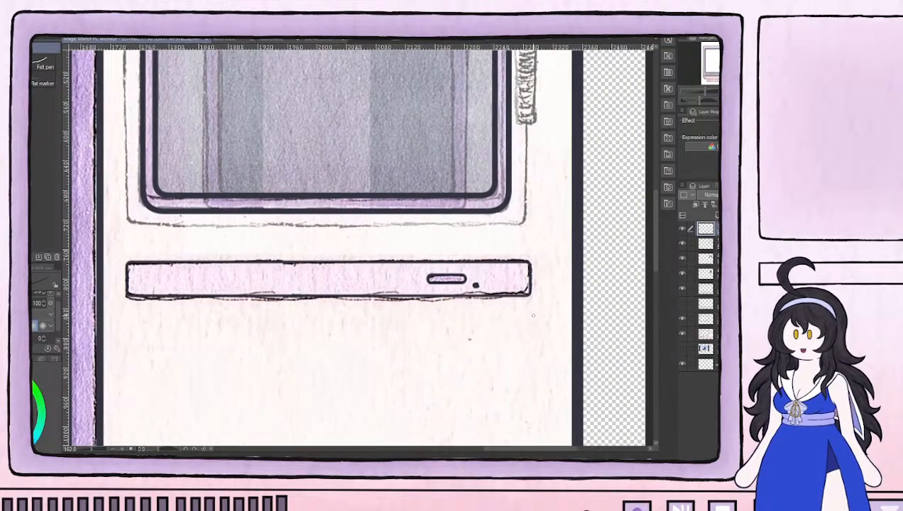
# Hide the striped small-screen layers and compare the complete line art with and without the painted monitor layer
pyautogui.click(682, 334)
pyautogui.scroll(-3, 458, 284)
pyautogui.moveTo(383, 204); pyautogui.dragTo(487, 238)
pyautogui.click(681, 260)
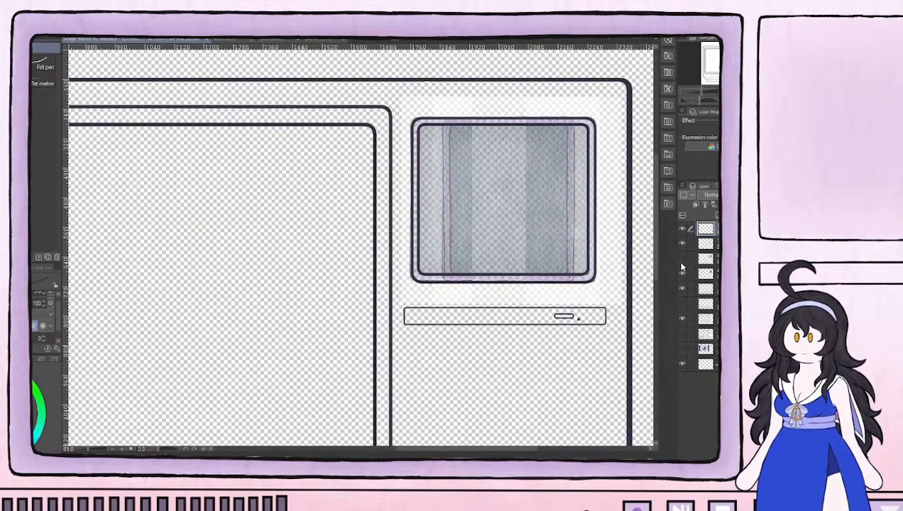
pyautogui.click(682, 274)
pyautogui.scroll(-3, 467, 277)
pyautogui.moveTo(405, 351); pyautogui.dragTo(453, 258)
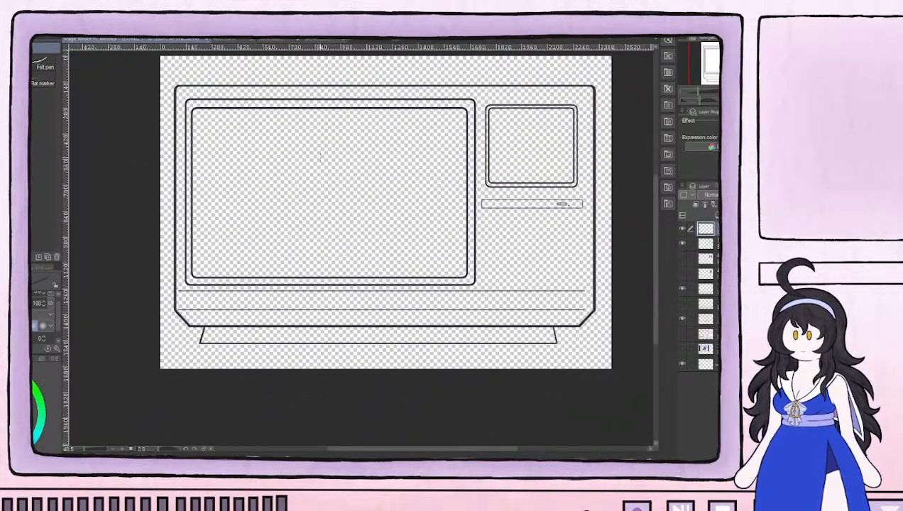
pyautogui.click(682, 334)
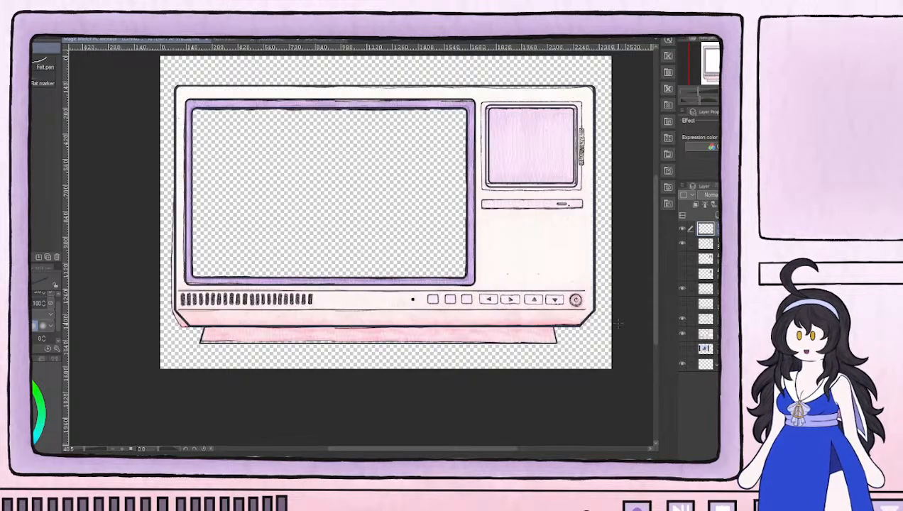
pyautogui.scroll(6, 206, 302)
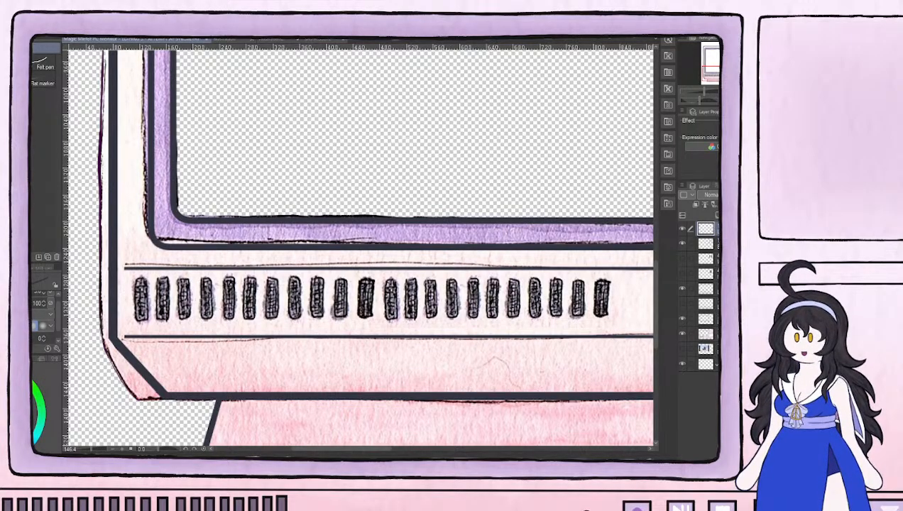
# Try outlining the leftmost vent bar under the main screen with an unfilled rounded rectangle on the current top layer
pyautogui.press('u')
pyautogui.scroll(1, 159, 278)
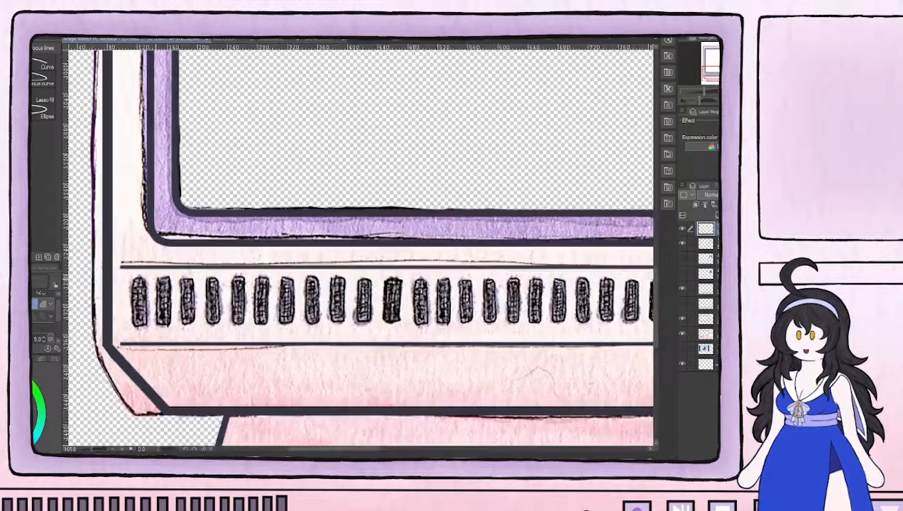
pyautogui.scroll(2, 230, 335)
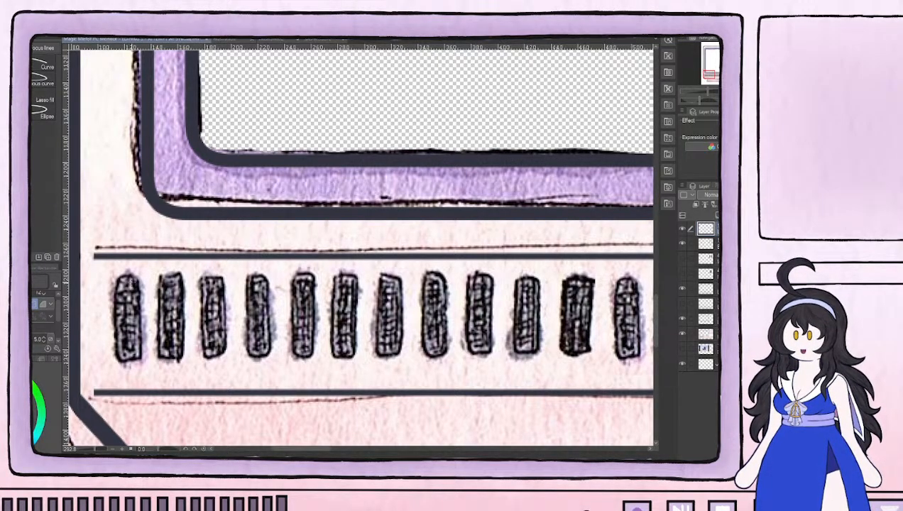
pyautogui.moveTo(116, 274); pyautogui.dragTo(142, 363)
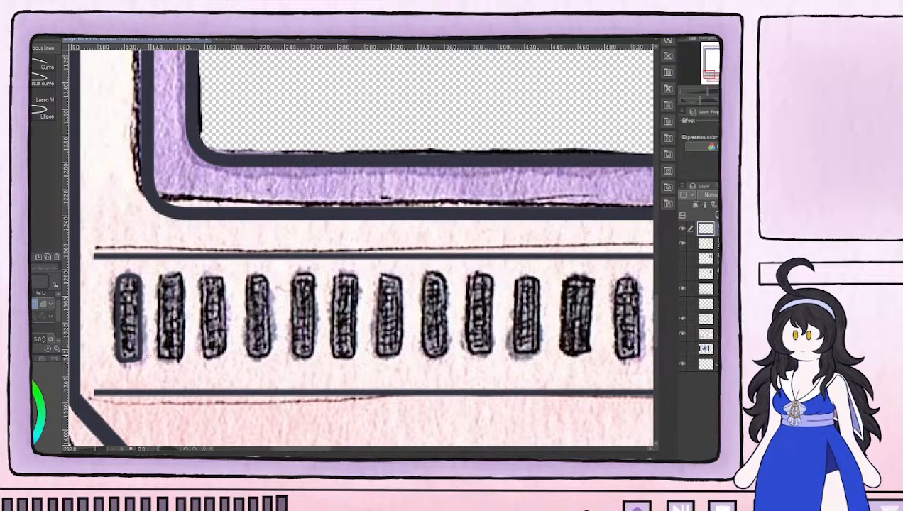
# Lower the opacity of the painted monitor layer to a faint guide and make the top line layer active again
pyautogui.click(710, 334)
pyautogui.moveTo(755, 194); pyautogui.dragTo(743, 195)
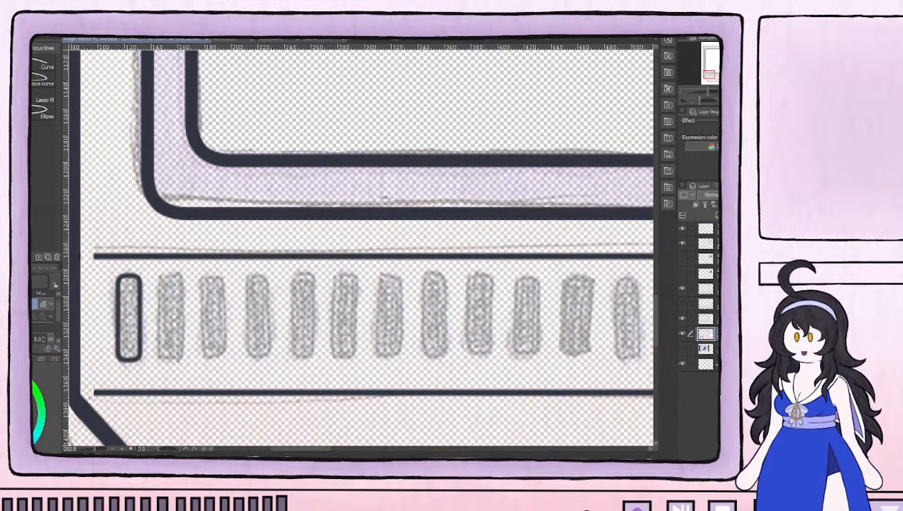
pyautogui.click(682, 230)
pyautogui.click(683, 230)
pyautogui.click(710, 230)
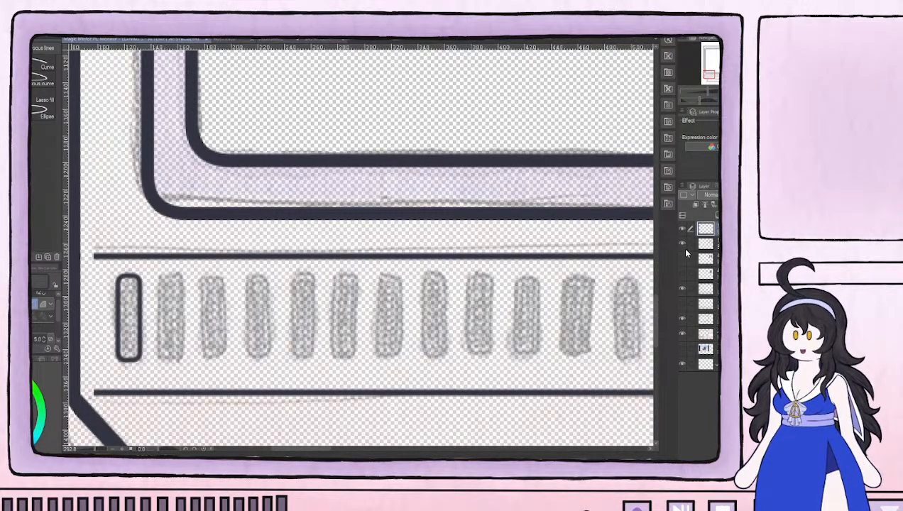
pyautogui.scroll(-8, 511, 258)
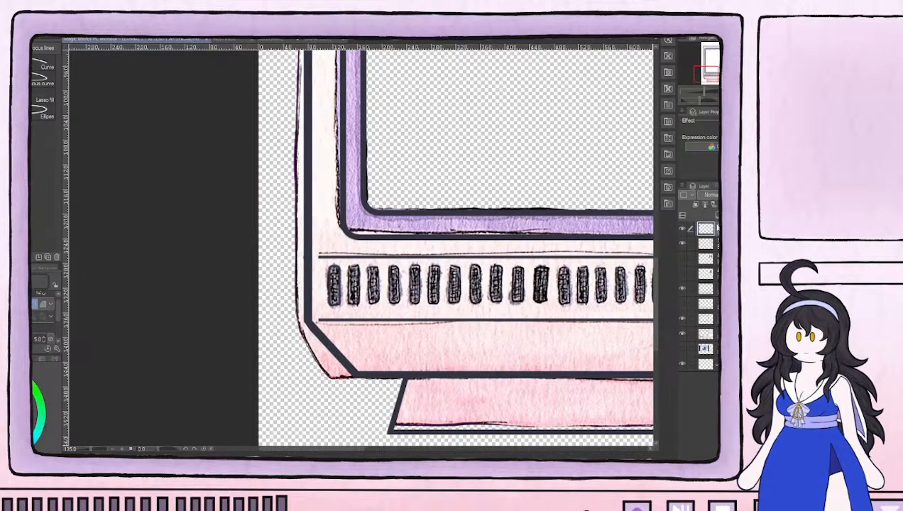
pyautogui.click(713, 289)
pyautogui.click(713, 334)
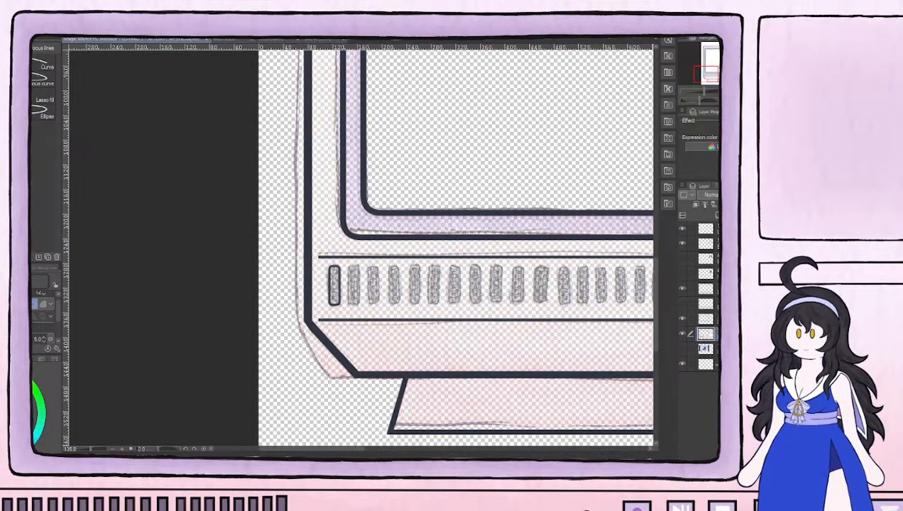
pyautogui.click(712, 228)
# Check what the top line layer holds, erase the leftmost vent bar's outline from it, and add a new layer
pyautogui.scroll(-2, 555, 262)
pyautogui.moveTo(583, 228); pyautogui.dragTo(242, 307)
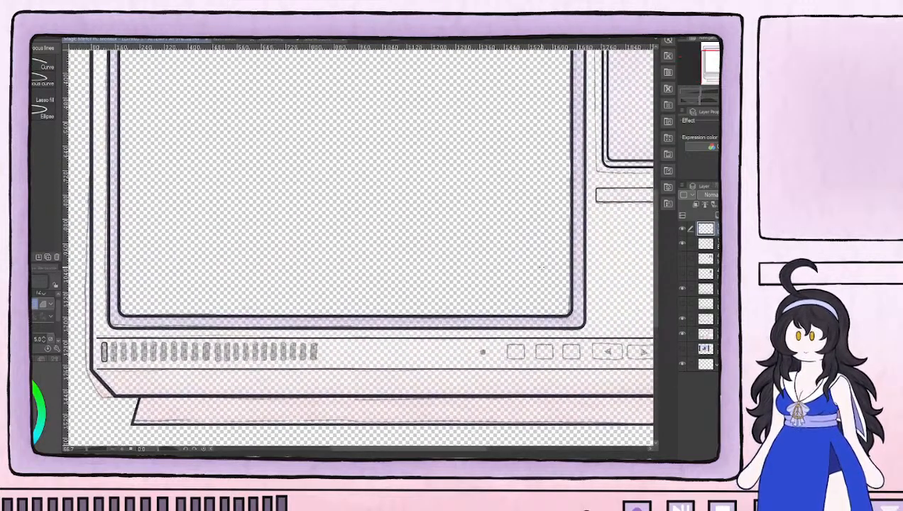
pyautogui.scroll(-2, 542, 267)
pyautogui.moveTo(607, 264); pyautogui.dragTo(545, 279)
pyautogui.click(682, 228)
pyautogui.click(682, 228)
pyautogui.scroll(5, 265, 327)
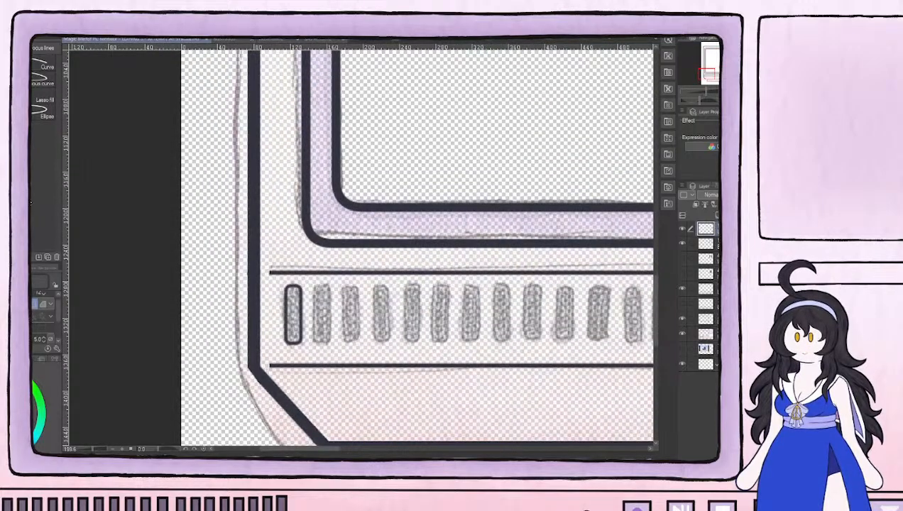
pyautogui.press('e')
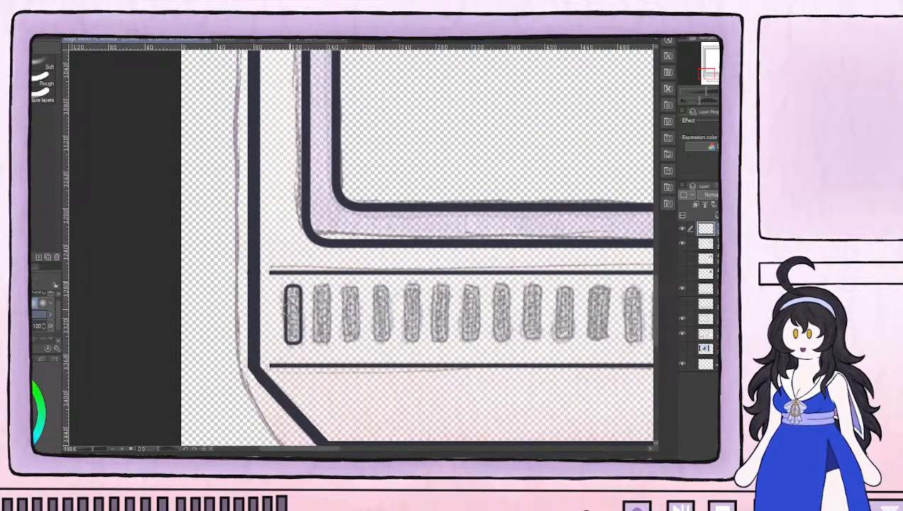
pyautogui.moveTo(281, 286)
pyautogui.mouseDown()
pyautogui.moveTo(297, 287)
pyautogui.moveTo(285, 313)
pyautogui.moveTo(288, 342)
pyautogui.moveTo(294, 298)
pyautogui.moveTo(298, 330)
pyautogui.moveTo(289, 314)
pyautogui.mouseUp()
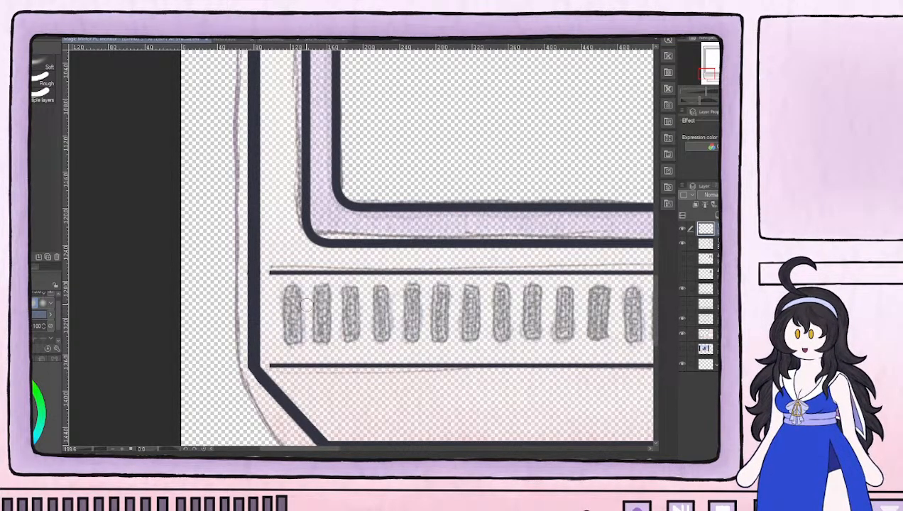
pyautogui.scroll(-2, 306, 303)
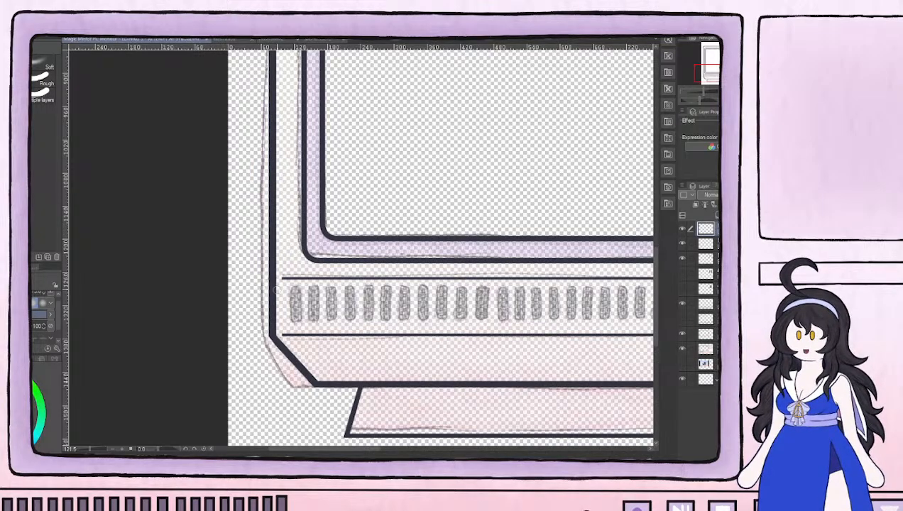
# Outline the first seven vent bars from the left with thin rounded rectangles on the new layer, following the faded painting
pyautogui.scroll(2, 312, 290)
pyautogui.scroll(1, 302, 291)
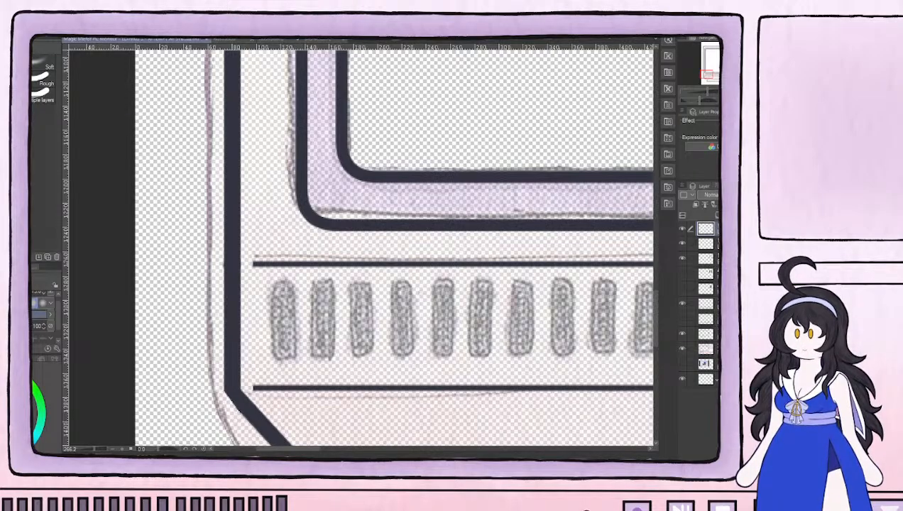
pyautogui.press('u')
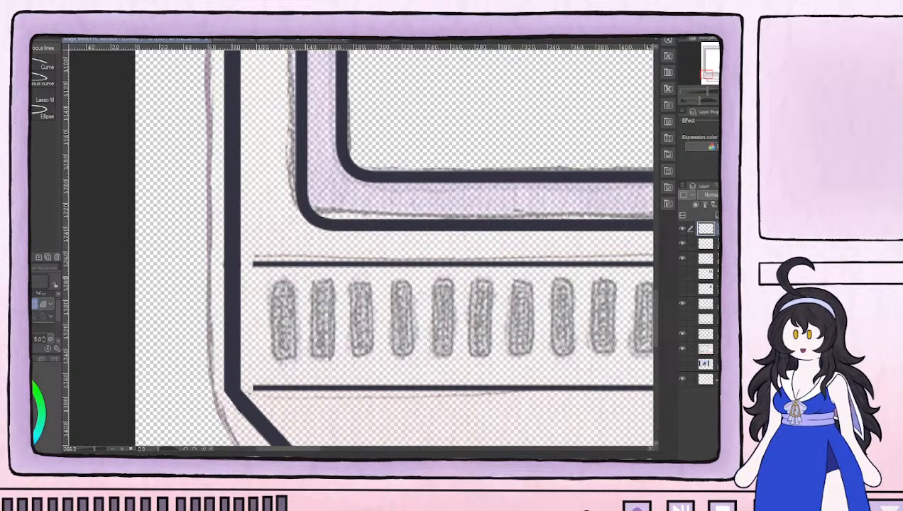
pyautogui.scroll(2, 271, 290)
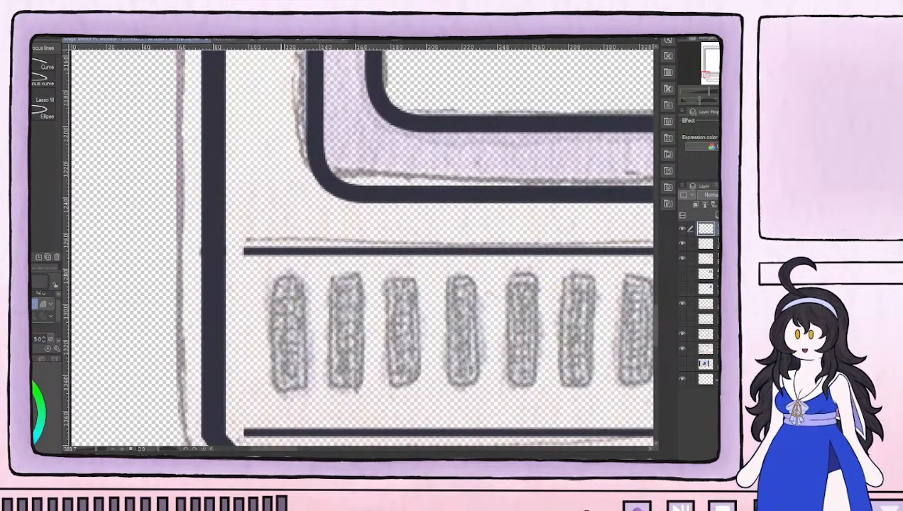
pyautogui.moveTo(271, 277); pyautogui.dragTo(308, 392)
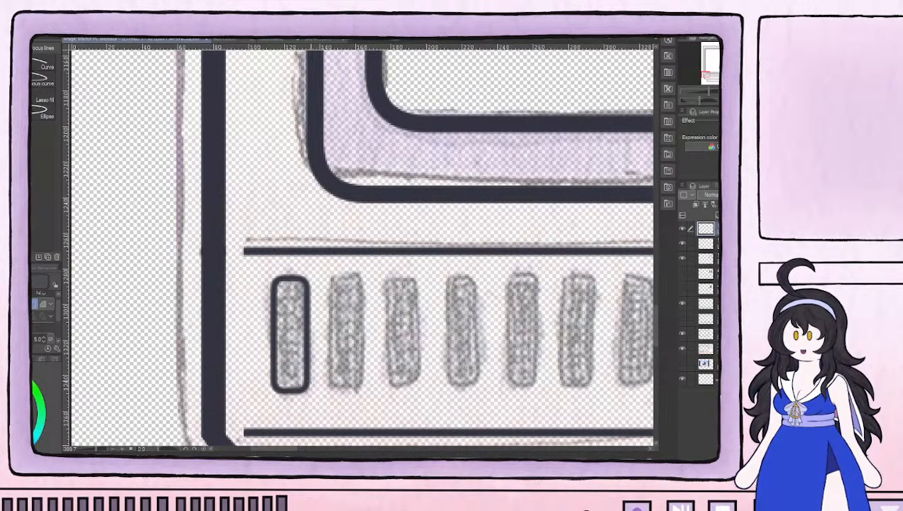
pyautogui.moveTo(328, 275); pyautogui.dragTo(366, 392)
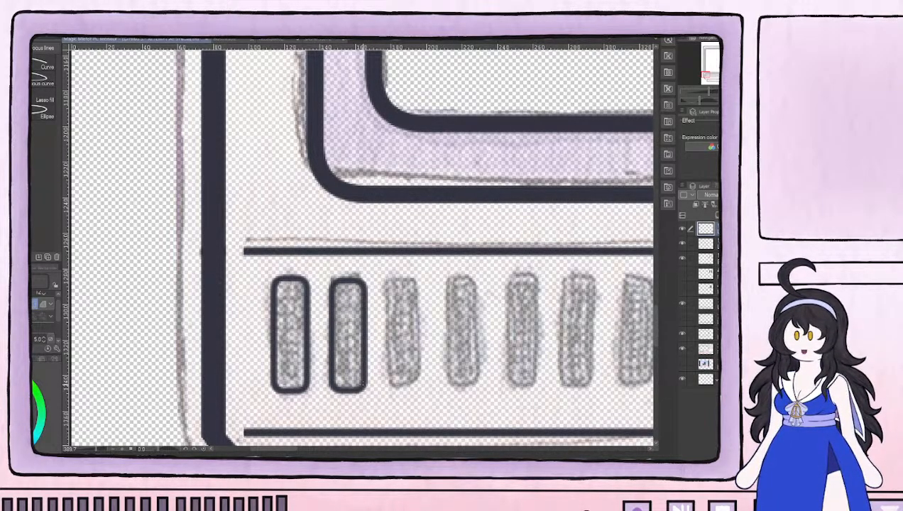
pyautogui.moveTo(380, 277); pyautogui.dragTo(422, 392)
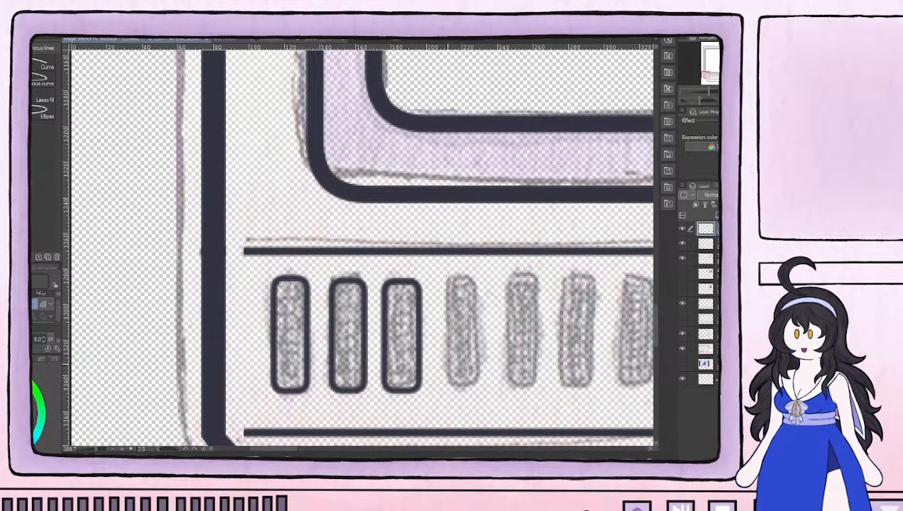
pyautogui.moveTo(478, 332); pyautogui.dragTo(328, 328)
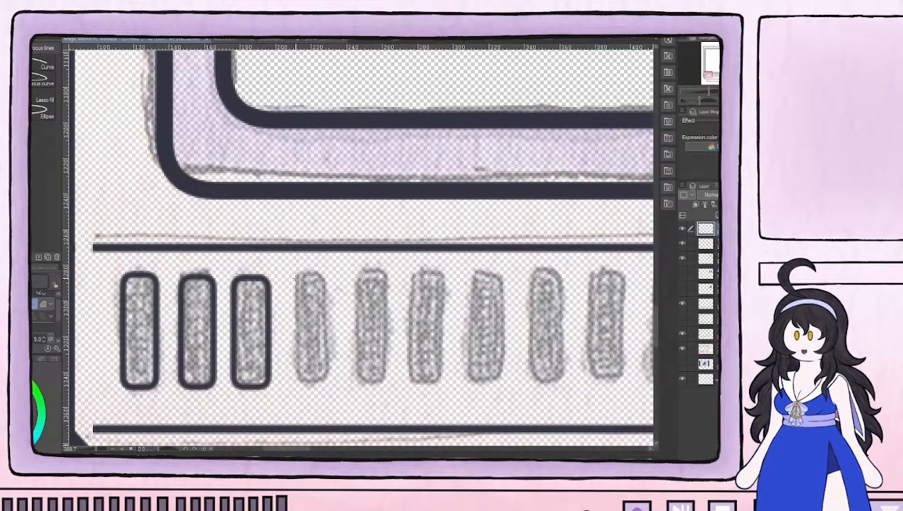
pyautogui.moveTo(291, 276); pyautogui.dragTo(328, 389)
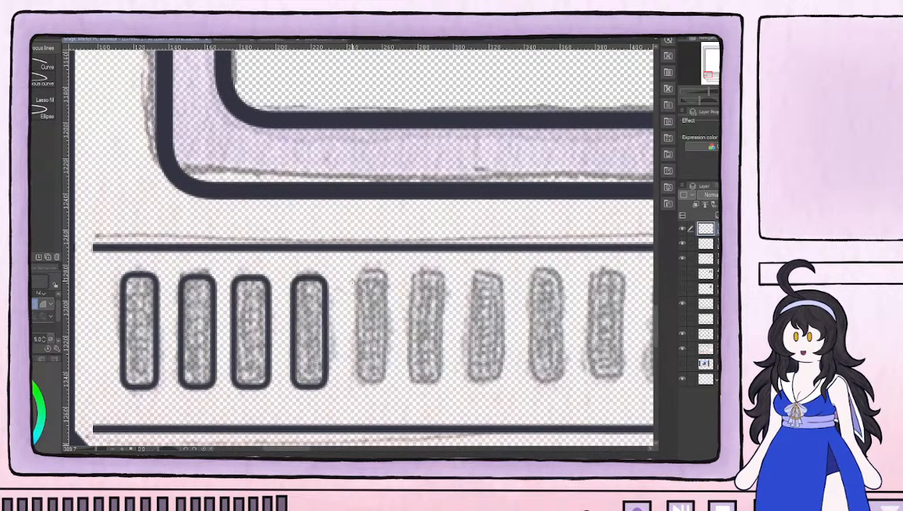
pyautogui.moveTo(348, 276)
pyautogui.mouseDown()
pyautogui.moveTo(389, 356)
pyautogui.moveTo(384, 389)
pyautogui.mouseUp()
pyautogui.moveTo(402, 277)
pyautogui.mouseDown()
pyautogui.moveTo(414, 282)
pyautogui.moveTo(445, 388)
pyautogui.mouseUp()
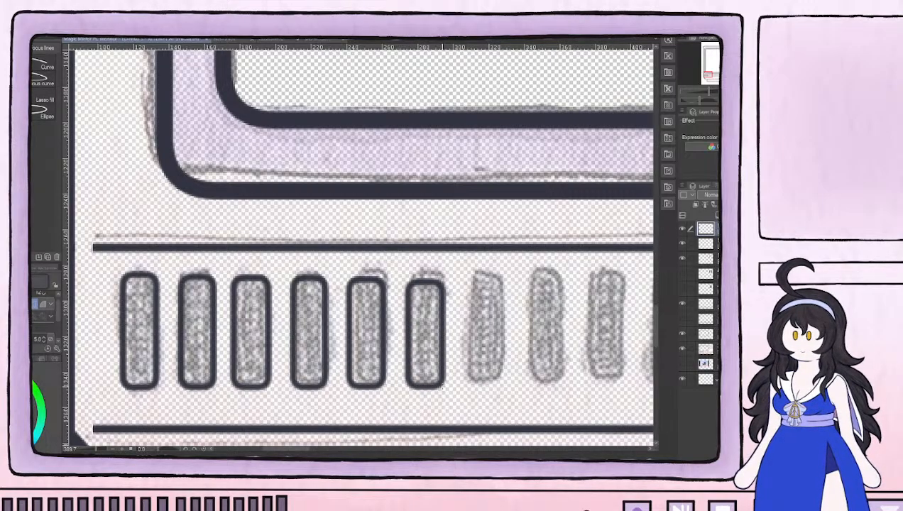
pyautogui.moveTo(465, 278)
pyautogui.mouseDown()
pyautogui.moveTo(477, 284)
pyautogui.moveTo(505, 388)
pyautogui.mouseUp()
# Outline the eighth to fourteenth vent bars with matching rounded rectangles, keeping their tops and bottoms aligned with the earlier bars
pyautogui.moveTo(541, 337); pyautogui.dragTo(289, 331)
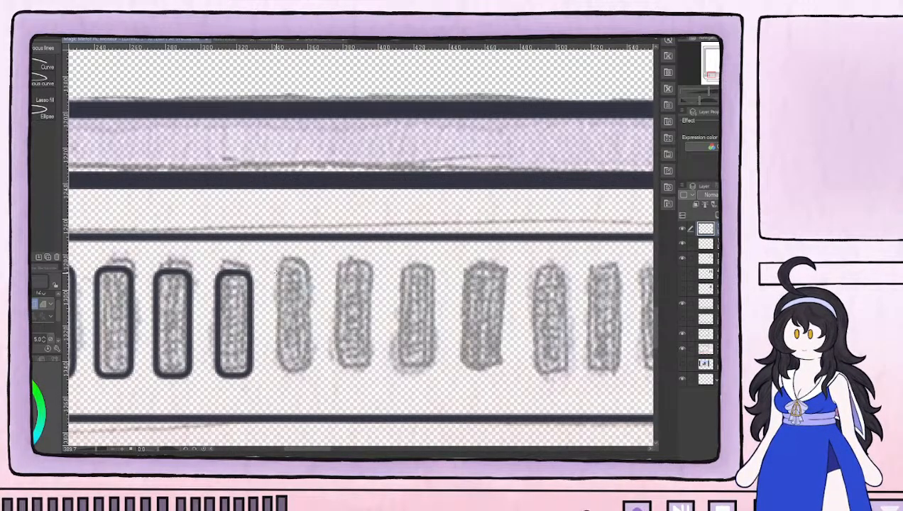
pyautogui.moveTo(273, 265)
pyautogui.mouseDown()
pyautogui.moveTo(329, 342)
pyautogui.moveTo(312, 377)
pyautogui.mouseUp()
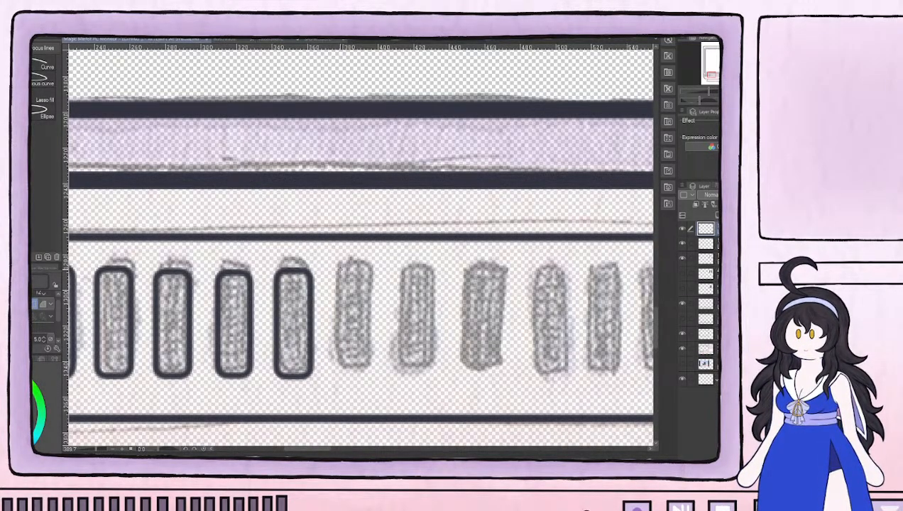
pyautogui.moveTo(329, 266)
pyautogui.mouseDown()
pyautogui.moveTo(372, 351)
pyautogui.moveTo(370, 379)
pyautogui.mouseUp()
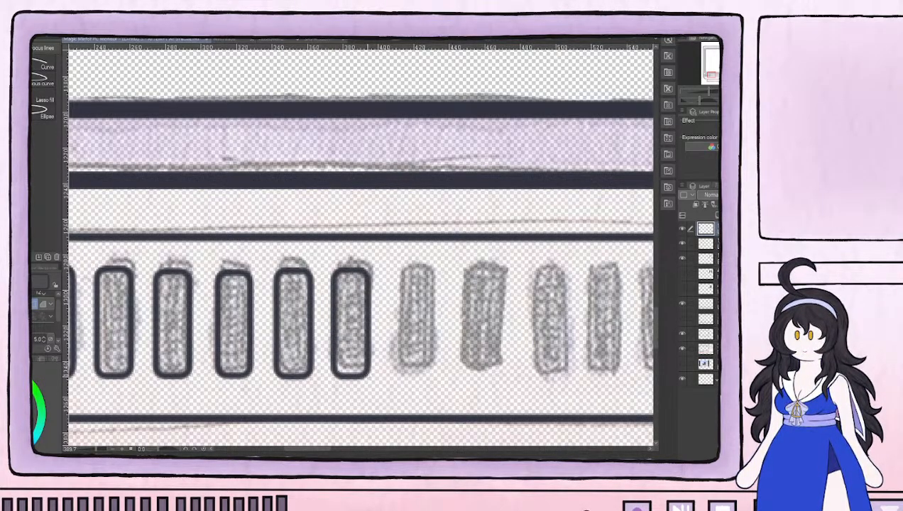
pyautogui.moveTo(396, 269); pyautogui.dragTo(431, 375)
pyautogui.moveTo(474, 319); pyautogui.dragTo(250, 317)
pyautogui.moveTo(236, 264)
pyautogui.mouseDown()
pyautogui.moveTo(252, 274)
pyautogui.moveTo(284, 370)
pyautogui.moveTo(275, 371)
pyautogui.mouseUp()
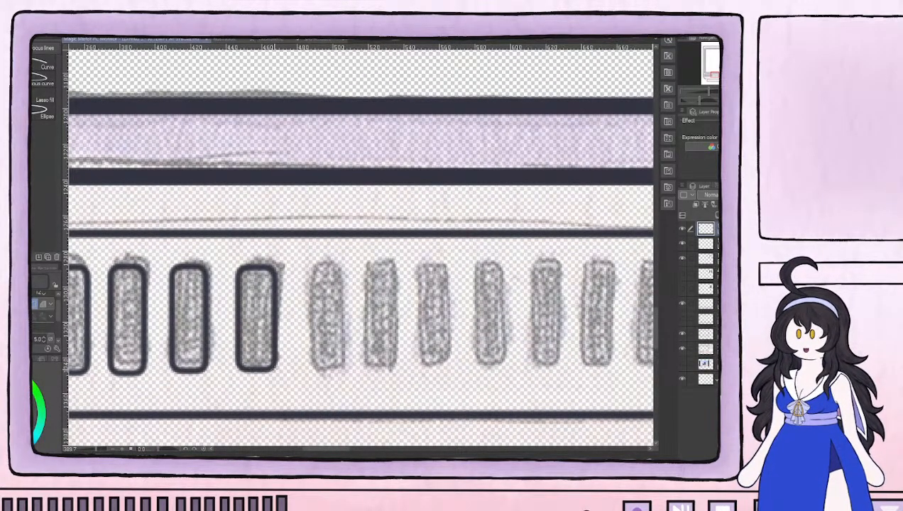
pyautogui.moveTo(302, 265)
pyautogui.mouseDown()
pyautogui.moveTo(338, 324)
pyautogui.moveTo(344, 372)
pyautogui.mouseUp()
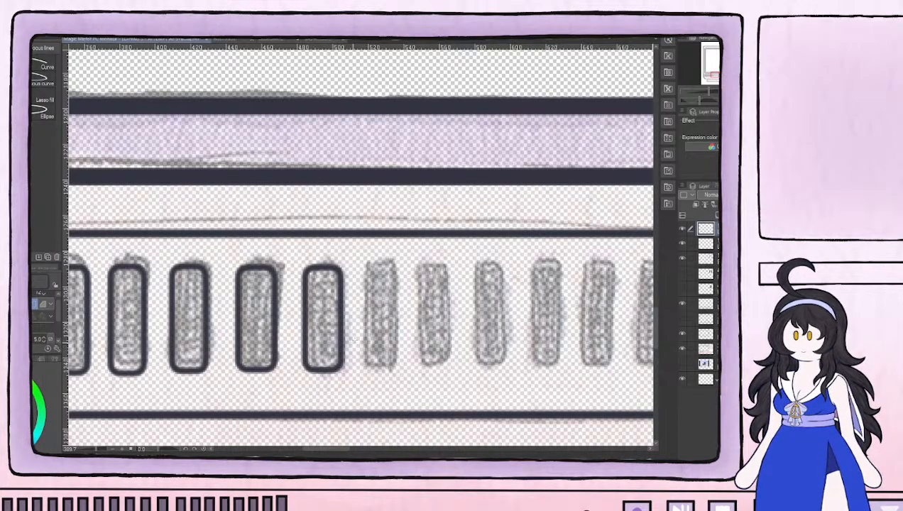
pyautogui.moveTo(367, 263); pyautogui.dragTo(400, 372)
pyautogui.moveTo(415, 263)
pyautogui.mouseDown()
pyautogui.moveTo(439, 296)
pyautogui.moveTo(453, 371)
pyautogui.mouseUp()
# Outline the remaining vent bars, from the fifteenth to the last one on the right, with matching rounded rectangles
pyautogui.moveTo(472, 263)
pyautogui.mouseDown()
pyautogui.moveTo(499, 323)
pyautogui.moveTo(510, 372)
pyautogui.moveTo(248, 354)
pyautogui.mouseUp()
pyautogui.moveTo(267, 255)
pyautogui.mouseDown()
pyautogui.moveTo(317, 361)
pyautogui.moveTo(305, 363)
pyautogui.mouseUp()
pyautogui.moveTo(317, 255)
pyautogui.mouseDown()
pyautogui.moveTo(358, 370)
pyautogui.moveTo(354, 362)
pyautogui.mouseUp()
pyautogui.moveTo(373, 257); pyautogui.dragTo(410, 363)
pyautogui.moveTo(429, 252); pyautogui.dragTo(469, 361)
pyautogui.moveTo(486, 253)
pyautogui.mouseDown()
pyautogui.moveTo(504, 275)
pyautogui.moveTo(524, 361)
pyautogui.mouseUp()
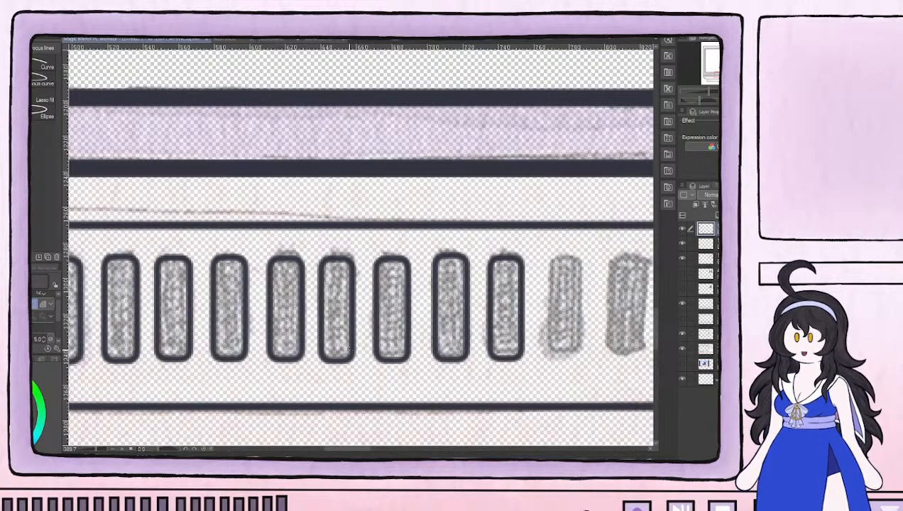
pyautogui.moveTo(522, 283); pyautogui.dragTo(360, 362)
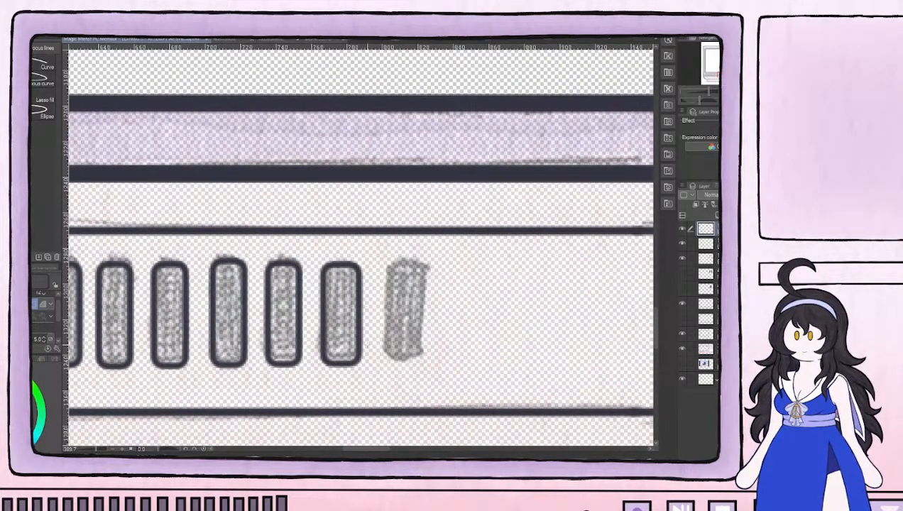
pyautogui.moveTo(382, 261); pyautogui.dragTo(422, 363)
# Hatch the inside of the first four vent bars from the left with thin vertical pen lines
pyautogui.moveTo(189, 273); pyautogui.dragTo(512, 252)
pyautogui.moveTo(249, 279); pyautogui.dragTo(571, 247)
pyautogui.moveTo(328, 290); pyautogui.dragTo(573, 288)
pyautogui.moveTo(349, 306); pyautogui.dragTo(505, 303)
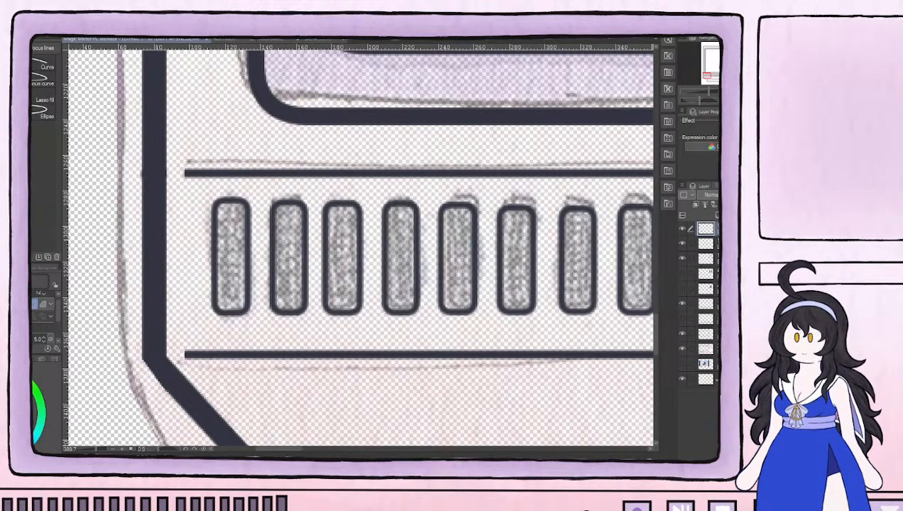
pyautogui.press('p')
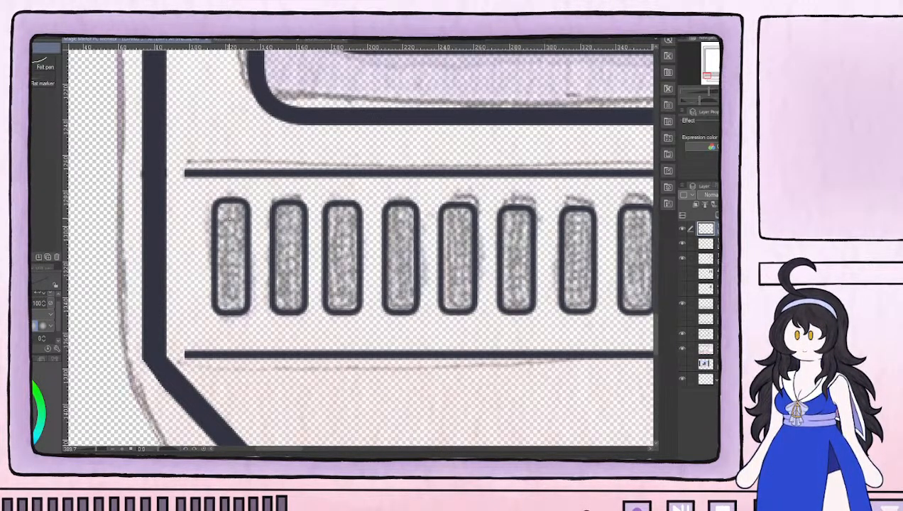
pyautogui.moveTo(223, 203)
pyautogui.mouseDown()
pyautogui.moveTo(225, 308)
pyautogui.moveTo(232, 311)
pyautogui.moveTo(234, 203)
pyautogui.moveTo(238, 309)
pyautogui.moveTo(281, 276)
pyautogui.moveTo(289, 206)
pyautogui.mouseUp()
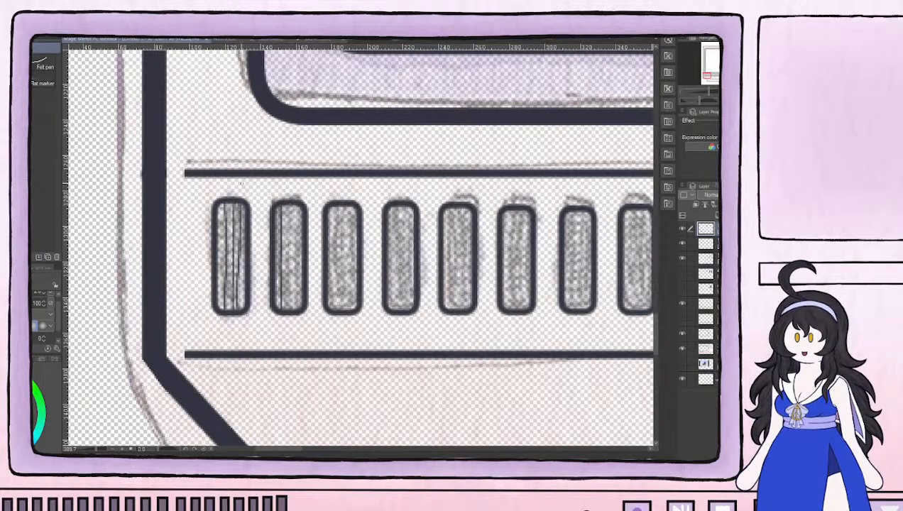
pyautogui.moveTo(221, 202); pyautogui.dragTo(219, 308)
pyautogui.moveTo(282, 204)
pyautogui.mouseDown()
pyautogui.moveTo(286, 311)
pyautogui.moveTo(292, 203)
pyautogui.moveTo(294, 310)
pyautogui.mouseUp()
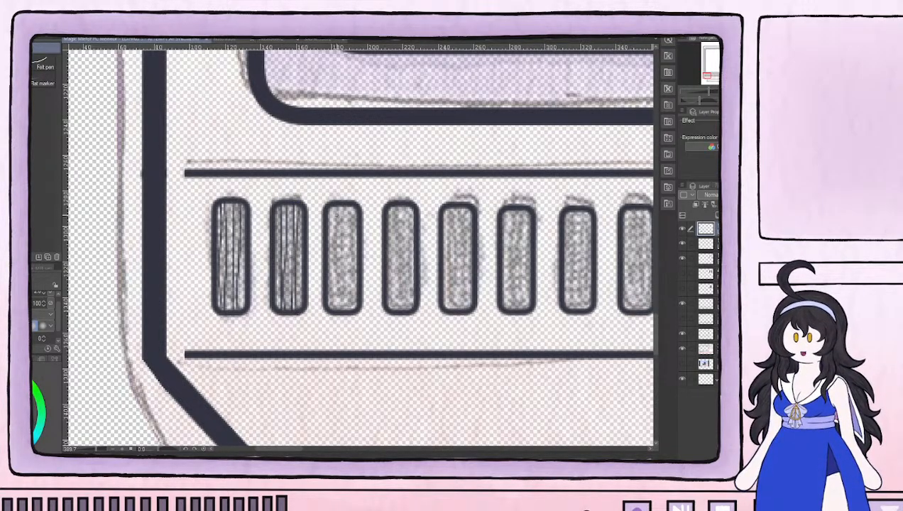
pyautogui.moveTo(330, 205)
pyautogui.mouseDown()
pyautogui.moveTo(333, 311)
pyautogui.moveTo(339, 203)
pyautogui.moveTo(342, 308)
pyautogui.moveTo(349, 203)
pyautogui.moveTo(351, 309)
pyautogui.mouseUp()
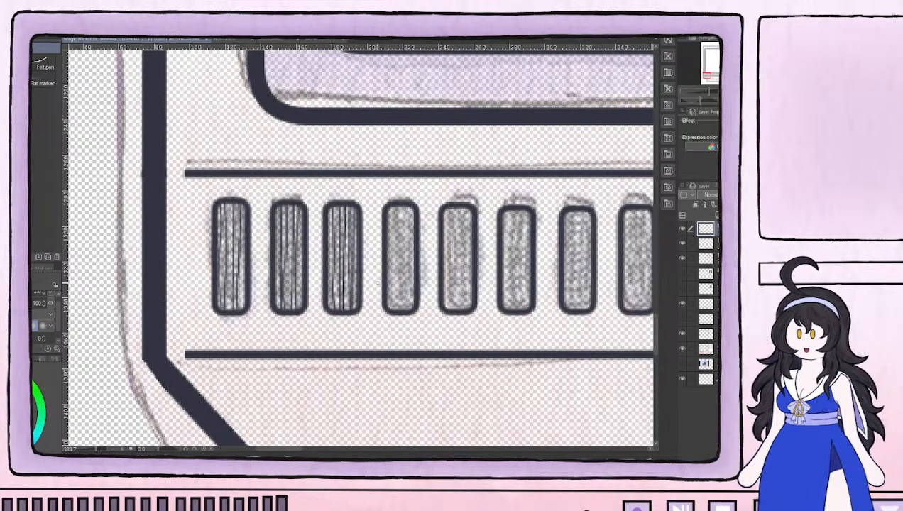
pyautogui.moveTo(461, 282); pyautogui.dragTo(384, 298)
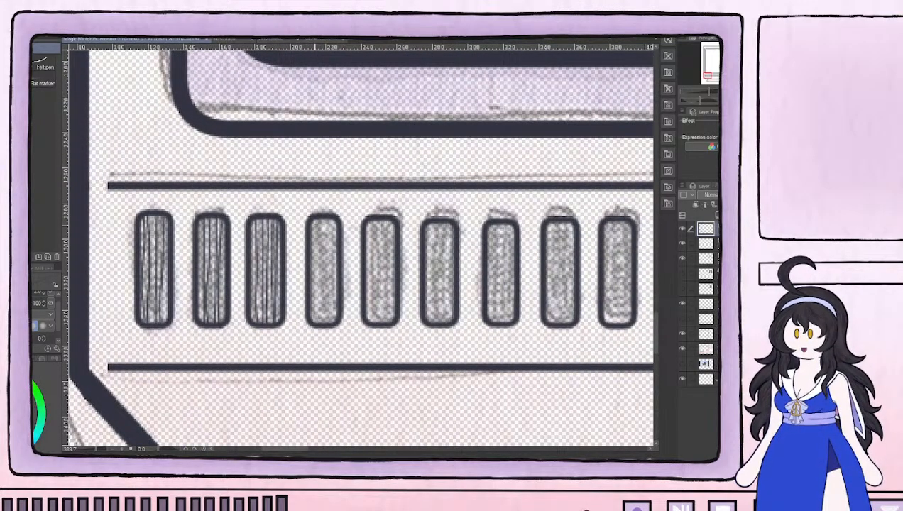
pyautogui.moveTo(313, 215)
pyautogui.mouseDown()
pyautogui.moveTo(320, 324)
pyautogui.moveTo(321, 216)
pyautogui.moveTo(333, 323)
pyautogui.moveTo(335, 315)
pyautogui.moveTo(333, 219)
pyautogui.moveTo(311, 218)
pyautogui.moveTo(313, 325)
pyautogui.mouseUp()
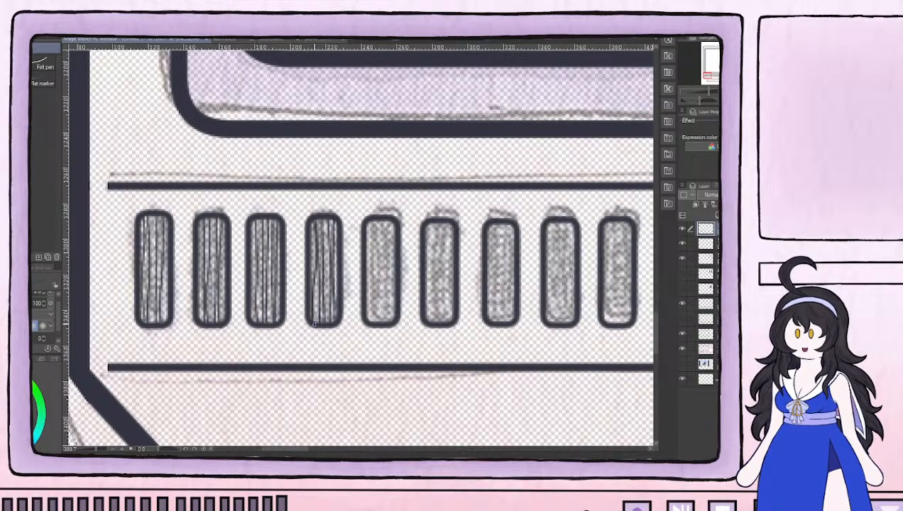
# Hatch the inside of the fifth to twelfth vent bars from the left with thin vertical pen lines
pyautogui.moveTo(370, 265); pyautogui.dragTo(370, 221)
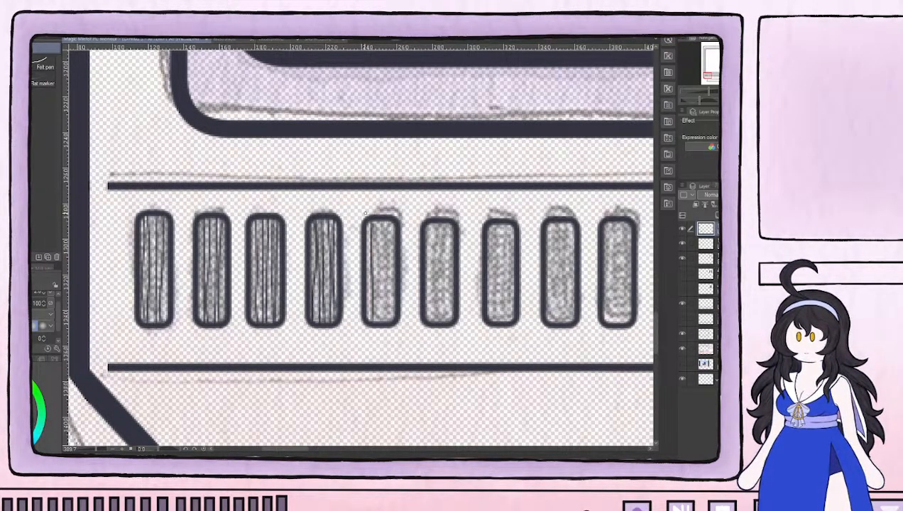
pyautogui.moveTo(375, 222)
pyautogui.mouseDown()
pyautogui.moveTo(378, 317)
pyautogui.moveTo(382, 220)
pyautogui.moveTo(389, 226)
pyautogui.moveTo(390, 322)
pyautogui.mouseUp()
pyautogui.moveTo(428, 220)
pyautogui.mouseDown()
pyautogui.moveTo(431, 323)
pyautogui.moveTo(369, 307)
pyautogui.moveTo(341, 315)
pyautogui.moveTo(336, 223)
pyautogui.moveTo(347, 325)
pyautogui.moveTo(349, 225)
pyautogui.moveTo(391, 258)
pyautogui.moveTo(393, 324)
pyautogui.moveTo(398, 223)
pyautogui.moveTo(406, 324)
pyautogui.moveTo(407, 222)
pyautogui.moveTo(284, 262)
pyautogui.mouseUp()
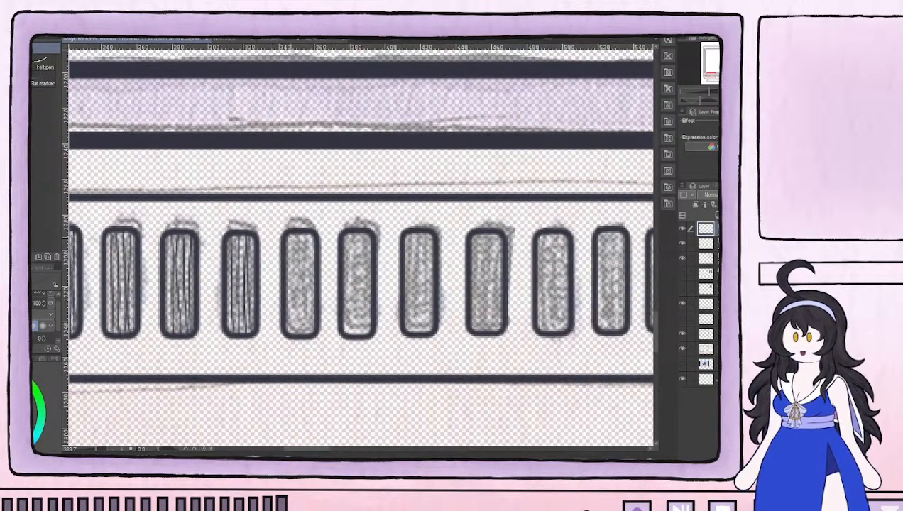
pyautogui.moveTo(289, 230)
pyautogui.mouseDown()
pyautogui.moveTo(293, 333)
pyautogui.moveTo(301, 228)
pyautogui.moveTo(308, 337)
pyautogui.moveTo(311, 231)
pyautogui.moveTo(312, 314)
pyautogui.moveTo(348, 309)
pyautogui.moveTo(352, 231)
pyautogui.moveTo(356, 337)
pyautogui.moveTo(367, 236)
pyautogui.moveTo(360, 331)
pyautogui.mouseUp()
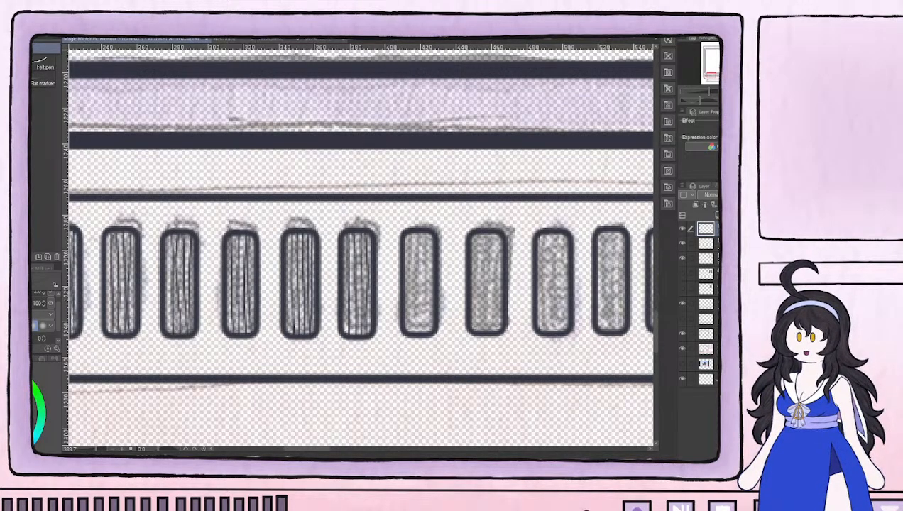
pyautogui.moveTo(403, 229)
pyautogui.mouseDown()
pyautogui.moveTo(415, 335)
pyautogui.moveTo(425, 232)
pyautogui.moveTo(426, 333)
pyautogui.moveTo(429, 237)
pyautogui.moveTo(430, 301)
pyautogui.moveTo(409, 327)
pyautogui.moveTo(403, 235)
pyautogui.mouseUp()
pyautogui.moveTo(465, 253)
pyautogui.mouseDown()
pyautogui.moveTo(277, 259)
pyautogui.moveTo(285, 251)
pyautogui.moveTo(287, 336)
pyautogui.moveTo(292, 237)
pyautogui.moveTo(298, 337)
pyautogui.moveTo(306, 240)
pyautogui.moveTo(308, 335)
pyautogui.moveTo(352, 281)
pyautogui.moveTo(351, 235)
pyautogui.moveTo(358, 244)
pyautogui.moveTo(359, 338)
pyautogui.moveTo(364, 236)
pyautogui.moveTo(370, 340)
pyautogui.mouseUp()
pyautogui.moveTo(374, 341); pyautogui.dragTo(373, 236)
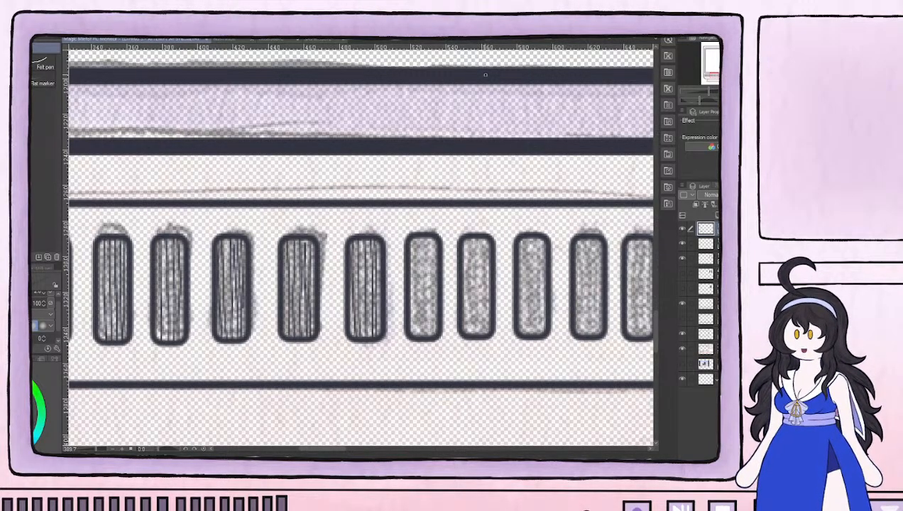
# Fill the thirteenth to eighteenth vent bars with the same thin vertical hatching, keeping the lines inside the outlines
pyautogui.moveTo(428, 256)
pyautogui.mouseDown()
pyautogui.moveTo(331, 237)
pyautogui.moveTo(337, 304)
pyautogui.moveTo(341, 205)
pyautogui.moveTo(350, 303)
pyautogui.moveTo(350, 206)
pyautogui.moveTo(334, 208)
pyautogui.moveTo(341, 301)
pyautogui.moveTo(343, 204)
pyautogui.moveTo(326, 302)
pyautogui.moveTo(355, 272)
pyautogui.moveTo(385, 206)
pyautogui.moveTo(390, 303)
pyautogui.moveTo(392, 203)
pyautogui.moveTo(396, 305)
pyautogui.moveTo(403, 302)
pyautogui.moveTo(402, 204)
pyautogui.mouseUp()
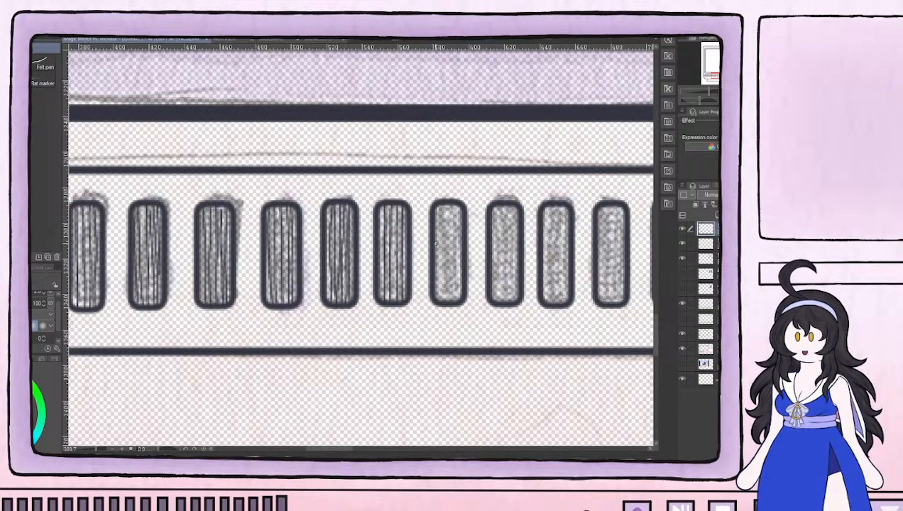
pyautogui.moveTo(443, 277); pyautogui.dragTo(293, 270)
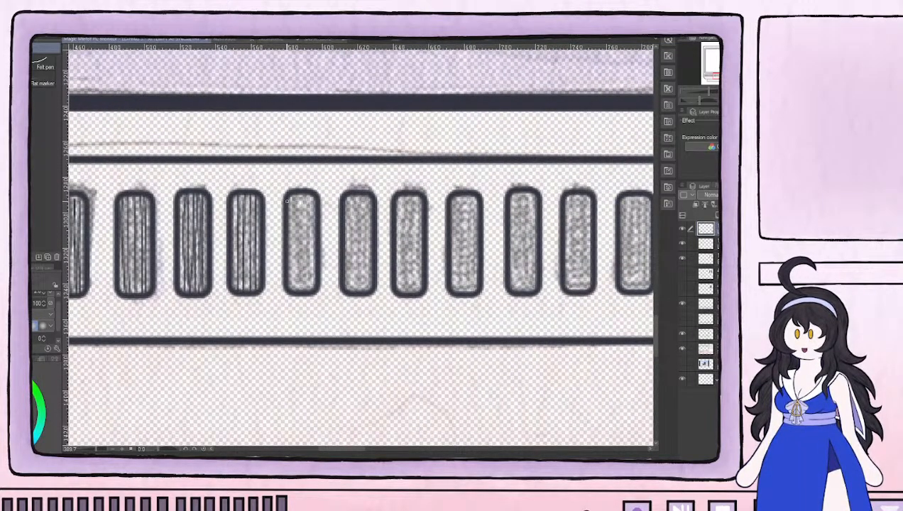
pyautogui.moveTo(288, 200); pyautogui.dragTo(264, 219)
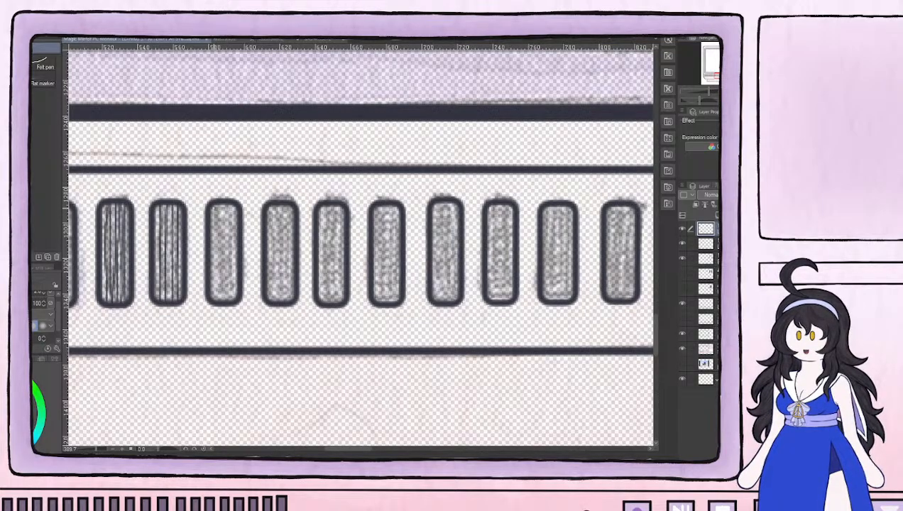
pyautogui.moveTo(215, 200)
pyautogui.mouseDown()
pyautogui.moveTo(214, 300)
pyautogui.moveTo(215, 203)
pyautogui.moveTo(224, 208)
pyautogui.moveTo(225, 300)
pyautogui.moveTo(234, 205)
pyautogui.moveTo(232, 285)
pyautogui.mouseUp()
pyautogui.moveTo(270, 298)
pyautogui.mouseDown()
pyautogui.moveTo(271, 217)
pyautogui.moveTo(273, 204)
pyautogui.moveTo(279, 301)
pyautogui.moveTo(283, 204)
pyautogui.moveTo(283, 301)
pyautogui.moveTo(288, 201)
pyautogui.mouseUp()
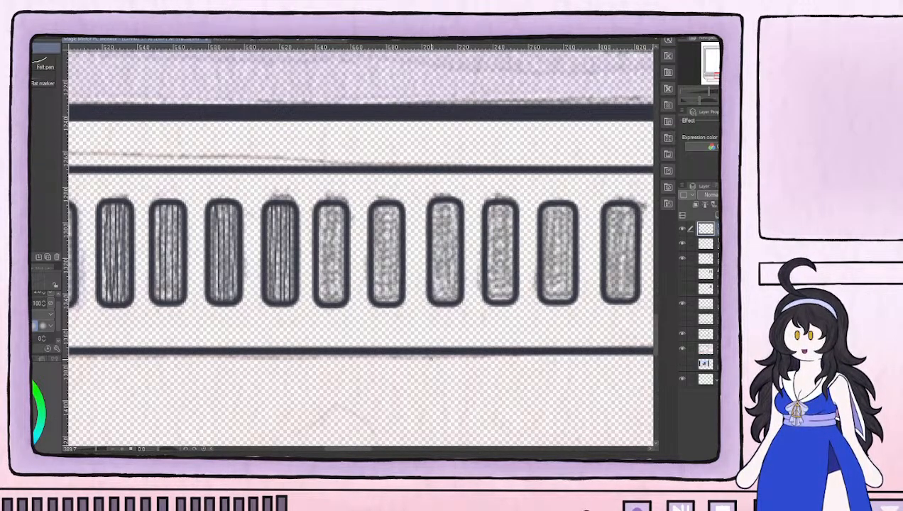
pyautogui.moveTo(321, 203)
pyautogui.mouseDown()
pyautogui.moveTo(321, 302)
pyautogui.moveTo(325, 203)
pyautogui.moveTo(328, 304)
pyautogui.moveTo(338, 302)
pyautogui.moveTo(338, 207)
pyautogui.moveTo(339, 299)
pyautogui.moveTo(378, 298)
pyautogui.moveTo(378, 274)
pyautogui.moveTo(378, 301)
pyautogui.moveTo(376, 216)
pyautogui.moveTo(382, 300)
pyautogui.moveTo(391, 204)
pyautogui.moveTo(394, 301)
pyautogui.mouseUp()
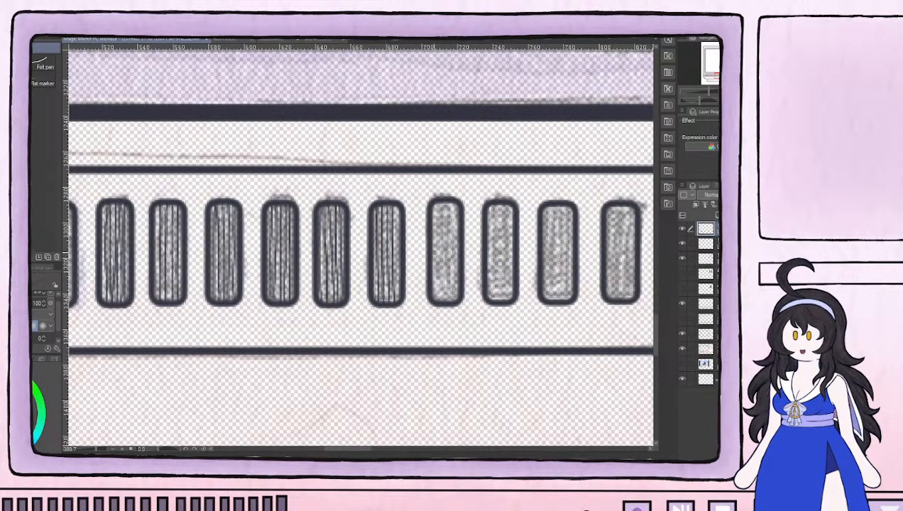
# Draw thin vertical hatch lines inside the nineteenth, twentieth and twenty-first vent bars
pyautogui.moveTo(414, 225); pyautogui.dragTo(380, 244)
pyautogui.moveTo(305, 223); pyautogui.dragTo(307, 318)
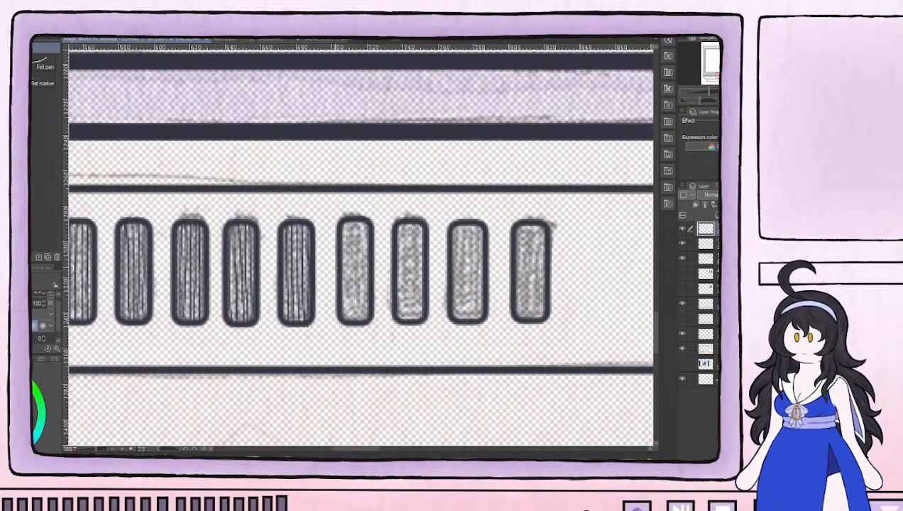
pyautogui.moveTo(345, 220)
pyautogui.mouseDown()
pyautogui.moveTo(351, 322)
pyautogui.moveTo(353, 219)
pyautogui.mouseUp()
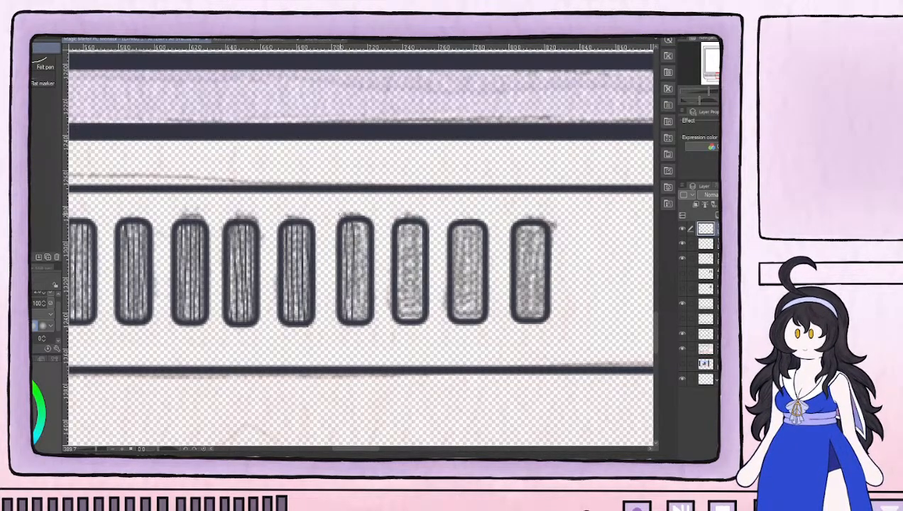
pyautogui.moveTo(355, 215)
pyautogui.mouseDown()
pyautogui.moveTo(360, 319)
pyautogui.moveTo(364, 218)
pyautogui.moveTo(398, 282)
pyautogui.moveTo(398, 319)
pyautogui.moveTo(403, 218)
pyautogui.moveTo(410, 322)
pyautogui.moveTo(416, 221)
pyautogui.moveTo(419, 319)
pyautogui.moveTo(454, 292)
pyautogui.moveTo(454, 221)
pyautogui.mouseUp()
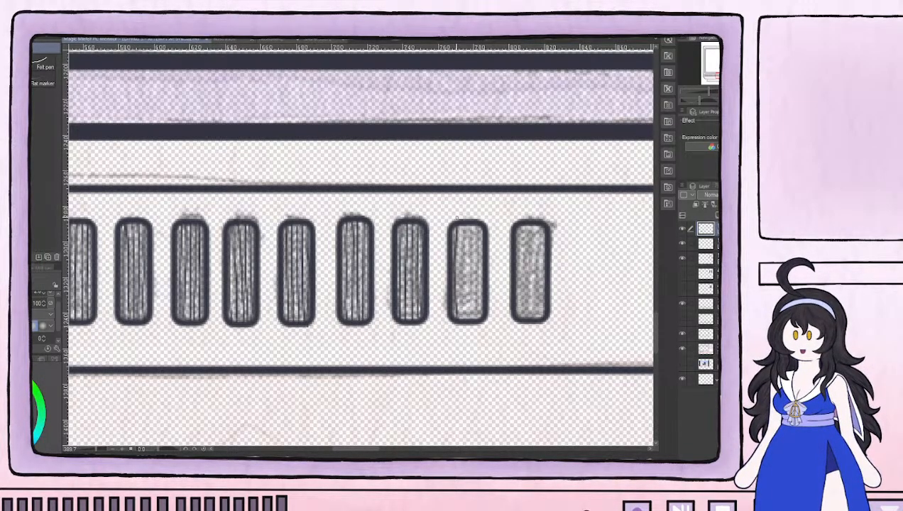
pyautogui.moveTo(460, 221)
pyautogui.mouseDown()
pyautogui.moveTo(467, 321)
pyautogui.moveTo(470, 227)
pyautogui.moveTo(478, 321)
pyautogui.moveTo(479, 226)
pyautogui.mouseUp()
# Hatch the last vent bar on the right with thin vertical pen lines to match the others
pyautogui.moveTo(529, 261); pyautogui.dragTo(373, 282)
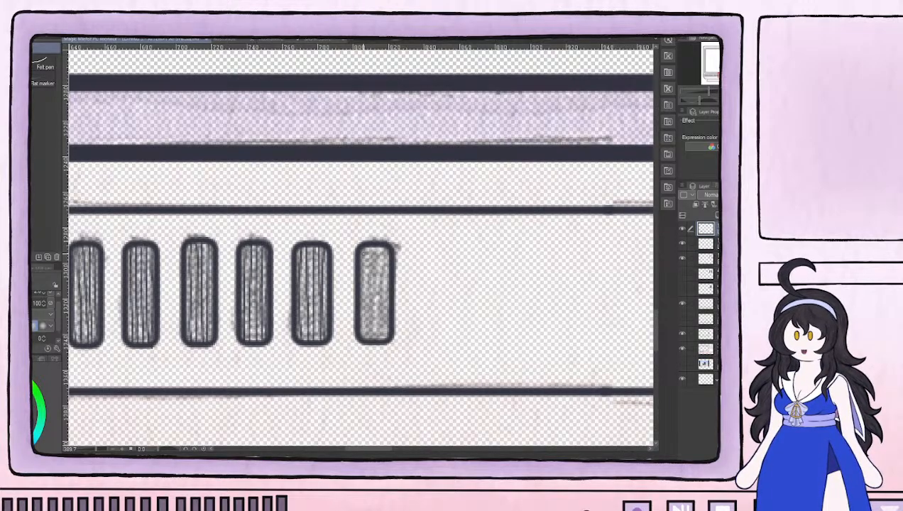
pyautogui.moveTo(426, 299); pyautogui.dragTo(420, 223)
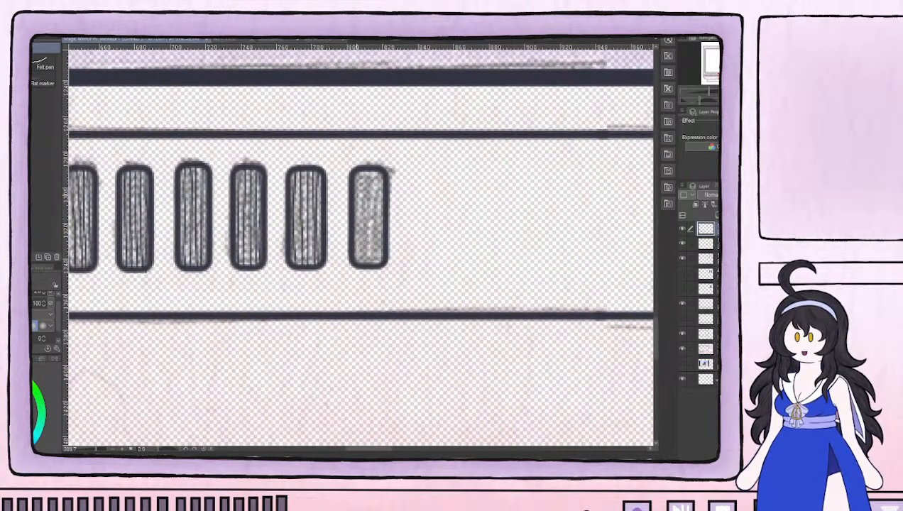
pyautogui.moveTo(357, 167); pyautogui.dragTo(359, 259)
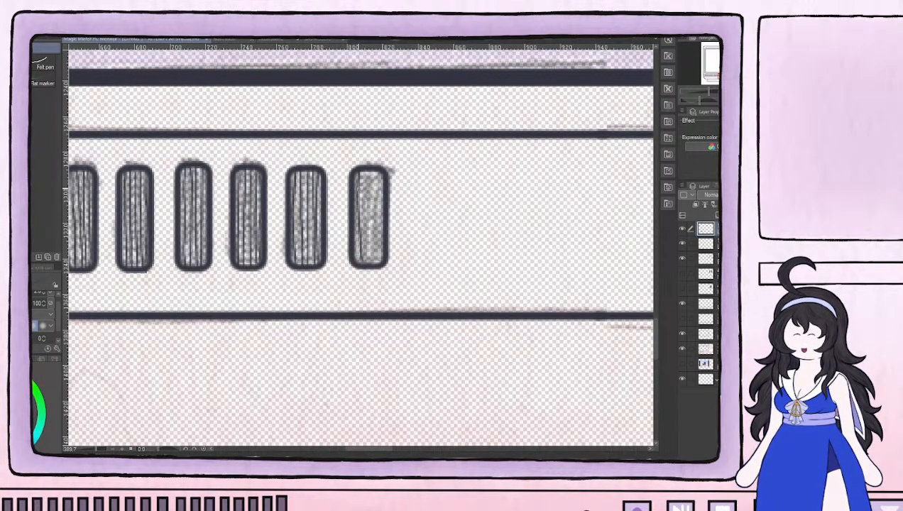
pyautogui.moveTo(363, 168); pyautogui.dragTo(365, 262)
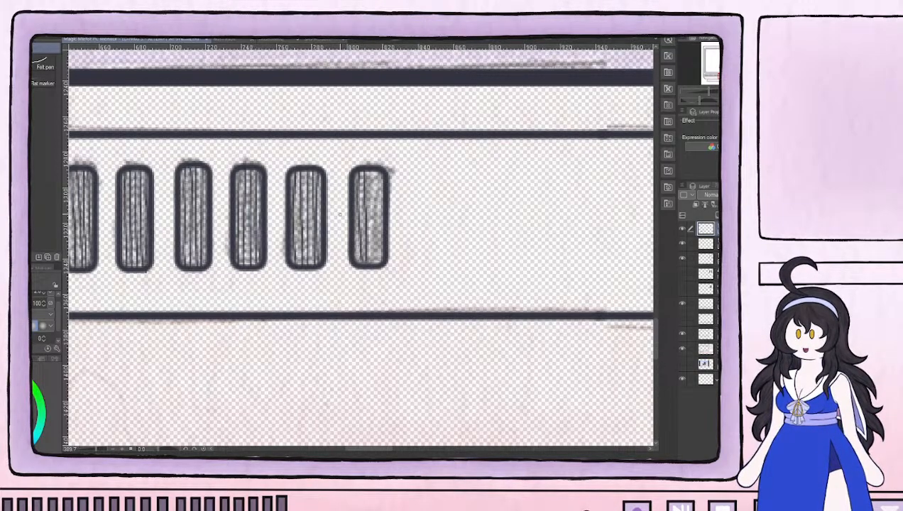
pyautogui.moveTo(370, 261)
pyautogui.mouseDown()
pyautogui.moveTo(377, 172)
pyautogui.moveTo(381, 263)
pyautogui.moveTo(380, 171)
pyautogui.mouseUp()
pyautogui.moveTo(353, 262); pyautogui.dragTo(355, 172)
# Cross-hatch the first three vent bars from the left with short horizontal lines over the vertical ones, working from bottom to top
pyautogui.moveTo(195, 186); pyautogui.dragTo(576, 205)
pyautogui.moveTo(164, 243); pyautogui.dragTo(513, 226)
pyautogui.moveTo(289, 270); pyautogui.dragTo(312, 247)
pyautogui.moveTo(121, 236)
pyautogui.mouseDown()
pyautogui.moveTo(275, 257)
pyautogui.moveTo(244, 255)
pyautogui.moveTo(271, 253)
pyautogui.moveTo(267, 225)
pyautogui.moveTo(251, 222)
pyautogui.moveTo(269, 220)
pyautogui.moveTo(255, 208)
pyautogui.moveTo(268, 208)
pyautogui.moveTo(244, 202)
pyautogui.moveTo(268, 201)
pyautogui.moveTo(268, 182)
pyautogui.mouseUp()
pyautogui.moveTo(237, 178)
pyautogui.mouseDown()
pyautogui.moveTo(270, 175)
pyautogui.moveTo(267, 162)
pyautogui.mouseUp()
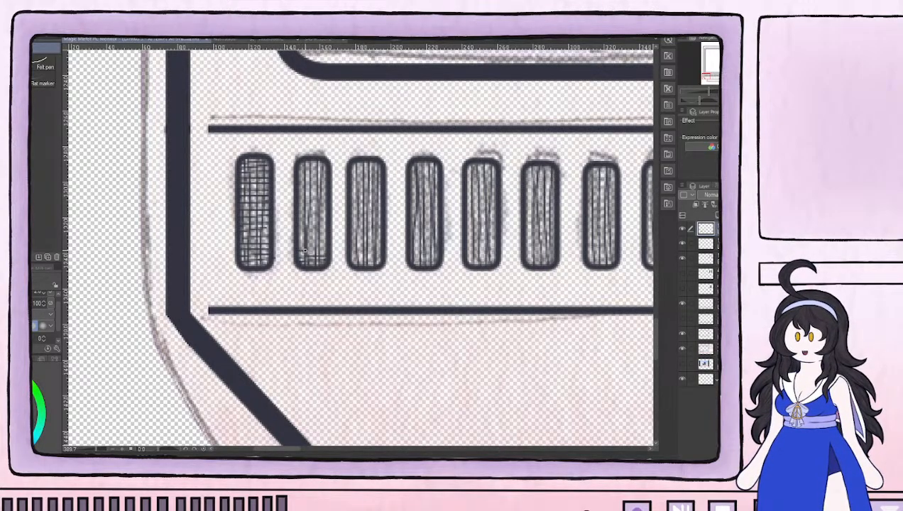
pyautogui.moveTo(304, 243)
pyautogui.mouseDown()
pyautogui.moveTo(325, 242)
pyautogui.moveTo(301, 240)
pyautogui.moveTo(316, 235)
pyautogui.moveTo(301, 239)
pyautogui.moveTo(316, 236)
pyautogui.moveTo(299, 229)
pyautogui.moveTo(320, 228)
pyautogui.moveTo(299, 226)
pyautogui.moveTo(326, 227)
pyautogui.moveTo(299, 217)
pyautogui.moveTo(297, 208)
pyautogui.moveTo(320, 209)
pyautogui.moveTo(299, 203)
pyautogui.moveTo(327, 196)
pyautogui.mouseUp()
pyautogui.moveTo(298, 193)
pyautogui.mouseDown()
pyautogui.moveTo(325, 193)
pyautogui.moveTo(301, 190)
pyautogui.moveTo(322, 182)
pyautogui.moveTo(301, 180)
pyautogui.moveTo(323, 164)
pyautogui.mouseUp()
pyautogui.moveTo(351, 262)
pyautogui.mouseDown()
pyautogui.moveTo(376, 250)
pyautogui.moveTo(352, 246)
pyautogui.moveTo(380, 242)
pyautogui.moveTo(352, 234)
pyautogui.moveTo(382, 233)
pyautogui.moveTo(351, 222)
pyautogui.moveTo(382, 221)
pyautogui.moveTo(351, 213)
pyautogui.moveTo(374, 217)
pyautogui.moveTo(353, 208)
pyautogui.moveTo(380, 208)
pyautogui.moveTo(350, 195)
pyautogui.moveTo(379, 190)
pyautogui.moveTo(351, 184)
pyautogui.moveTo(379, 186)
pyautogui.moveTo(353, 174)
pyautogui.moveTo(378, 174)
pyautogui.moveTo(353, 170)
pyautogui.moveTo(379, 163)
pyautogui.mouseUp()
# Add short horizontal lines across the vertical hatching of the fourth and fifth vent bars to form a mesh
pyautogui.moveTo(408, 227)
pyautogui.mouseDown()
pyautogui.moveTo(220, 248)
pyautogui.moveTo(251, 272)
pyautogui.mouseUp()
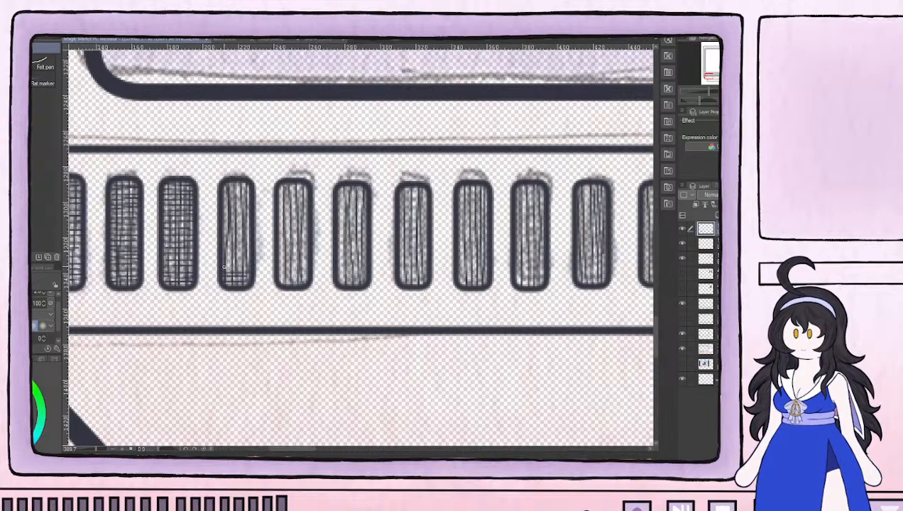
pyautogui.moveTo(223, 259)
pyautogui.mouseDown()
pyautogui.moveTo(246, 248)
pyautogui.moveTo(223, 245)
pyautogui.moveTo(247, 243)
pyautogui.moveTo(223, 240)
pyautogui.moveTo(244, 233)
pyautogui.moveTo(224, 233)
pyautogui.moveTo(250, 228)
pyautogui.moveTo(223, 224)
pyautogui.moveTo(251, 215)
pyautogui.moveTo(222, 213)
pyautogui.moveTo(249, 207)
pyautogui.moveTo(223, 208)
pyautogui.moveTo(245, 203)
pyautogui.moveTo(223, 202)
pyautogui.moveTo(244, 199)
pyautogui.moveTo(227, 190)
pyautogui.moveTo(249, 193)
pyautogui.moveTo(223, 190)
pyautogui.moveTo(250, 183)
pyautogui.mouseUp()
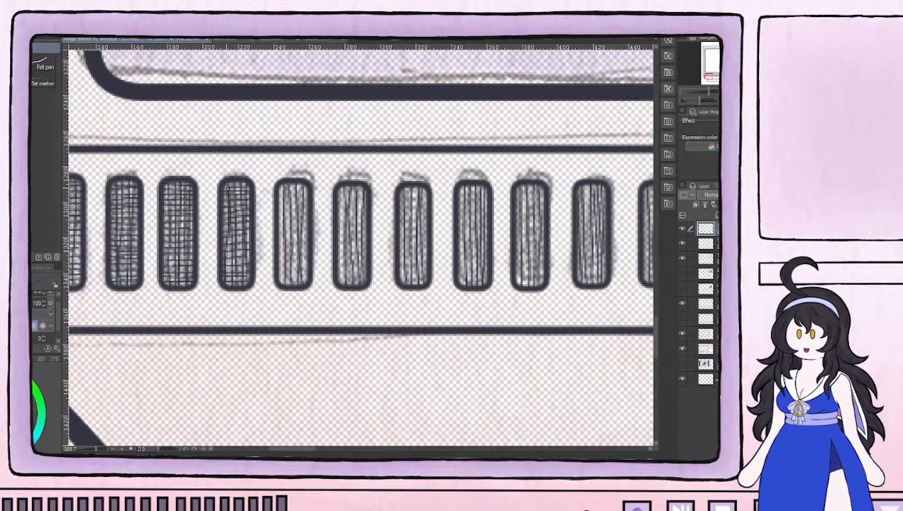
pyautogui.moveTo(278, 279); pyautogui.dragTo(306, 279)
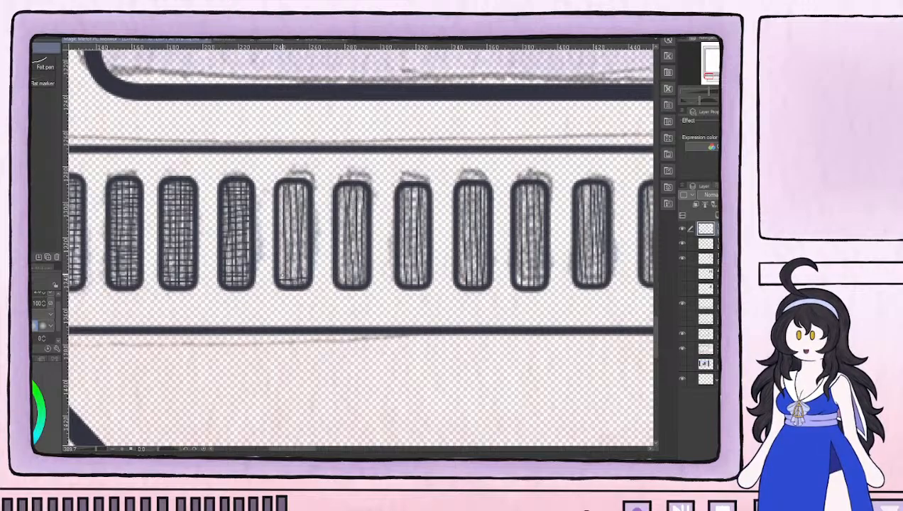
pyautogui.moveTo(277, 274)
pyautogui.mouseDown()
pyautogui.moveTo(304, 273)
pyautogui.moveTo(308, 250)
pyautogui.moveTo(295, 245)
pyautogui.moveTo(307, 243)
pyautogui.moveTo(286, 240)
pyautogui.moveTo(308, 236)
pyautogui.moveTo(296, 226)
pyautogui.moveTo(307, 222)
pyautogui.mouseUp()
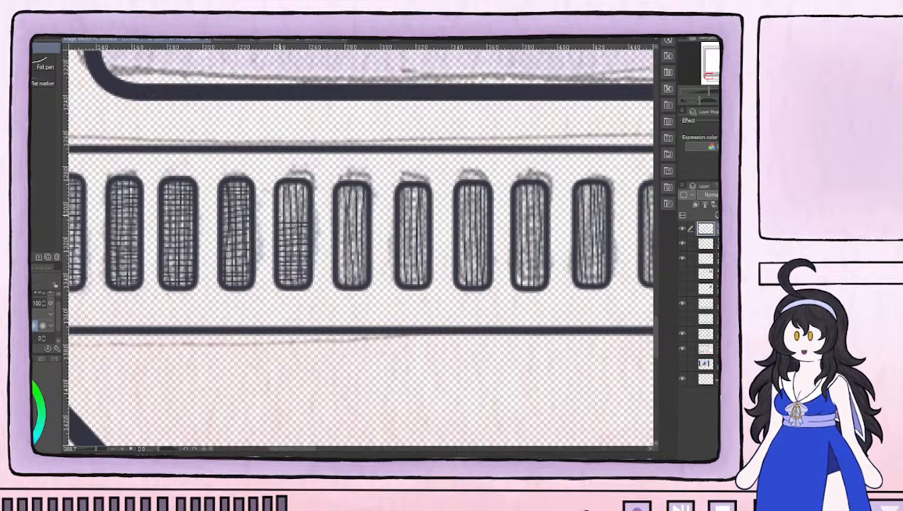
pyautogui.moveTo(280, 208)
pyautogui.mouseDown()
pyautogui.moveTo(307, 207)
pyautogui.moveTo(310, 187)
pyautogui.mouseUp()
# Cross-hatch the sixth to ninth vent bars with evenly spaced short horizontal pen lines from bottom to top
pyautogui.moveTo(338, 281)
pyautogui.mouseDown()
pyautogui.moveTo(367, 279)
pyautogui.moveTo(339, 274)
pyautogui.moveTo(368, 271)
pyautogui.moveTo(339, 266)
pyautogui.moveTo(370, 265)
pyautogui.moveTo(338, 260)
pyautogui.moveTo(366, 258)
pyautogui.moveTo(338, 253)
pyautogui.moveTo(367, 251)
pyautogui.moveTo(339, 244)
pyautogui.moveTo(351, 239)
pyautogui.moveTo(337, 233)
pyautogui.moveTo(365, 234)
pyautogui.moveTo(337, 229)
pyautogui.moveTo(361, 228)
pyautogui.mouseUp()
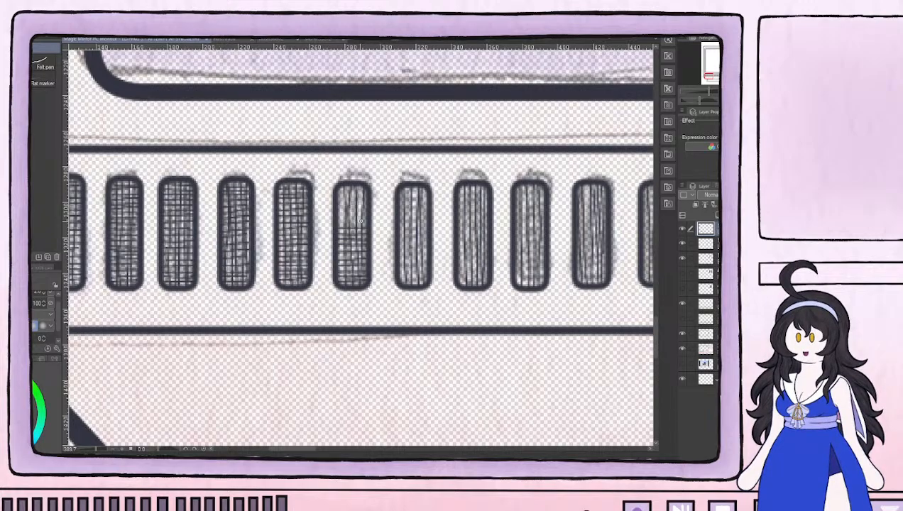
pyautogui.moveTo(361, 221)
pyautogui.mouseDown()
pyautogui.moveTo(269, 270)
pyautogui.moveTo(298, 269)
pyautogui.mouseUp()
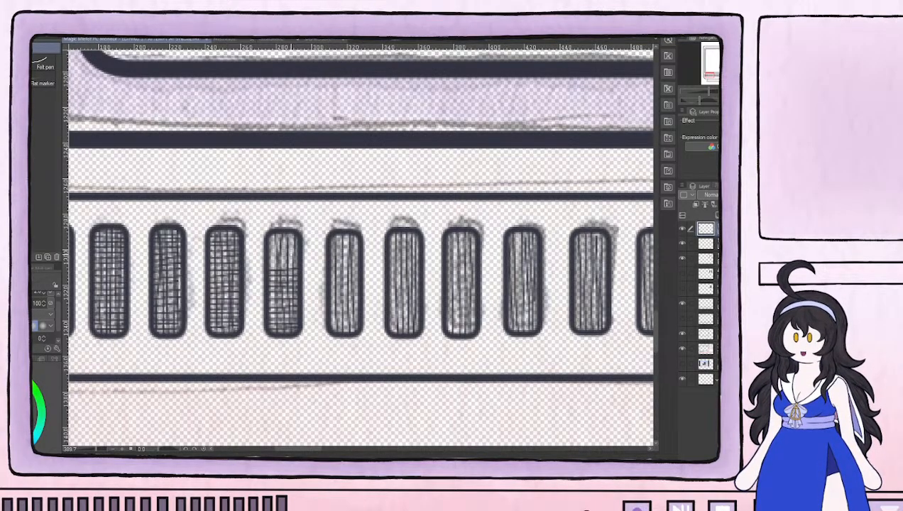
pyautogui.moveTo(269, 263); pyautogui.dragTo(294, 256)
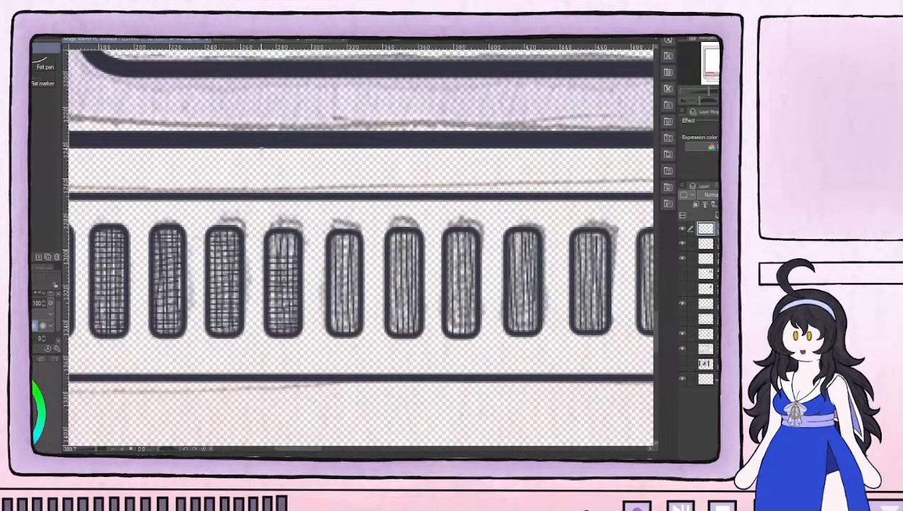
pyautogui.moveTo(270, 251)
pyautogui.mouseDown()
pyautogui.moveTo(295, 251)
pyautogui.moveTo(294, 234)
pyautogui.mouseUp()
pyautogui.moveTo(330, 328)
pyautogui.mouseDown()
pyautogui.moveTo(357, 309)
pyautogui.moveTo(343, 292)
pyautogui.moveTo(331, 305)
pyautogui.moveTo(356, 300)
pyautogui.moveTo(346, 283)
pyautogui.moveTo(330, 294)
pyautogui.moveTo(354, 293)
pyautogui.moveTo(329, 282)
pyautogui.moveTo(355, 283)
pyautogui.moveTo(352, 268)
pyautogui.moveTo(331, 273)
pyautogui.moveTo(358, 276)
pyautogui.moveTo(331, 268)
pyautogui.moveTo(359, 270)
pyautogui.moveTo(331, 262)
pyautogui.moveTo(359, 265)
pyautogui.moveTo(330, 256)
pyautogui.moveTo(359, 255)
pyautogui.moveTo(329, 250)
pyautogui.moveTo(358, 247)
pyautogui.moveTo(332, 248)
pyautogui.moveTo(357, 247)
pyautogui.moveTo(263, 220)
pyautogui.mouseUp()
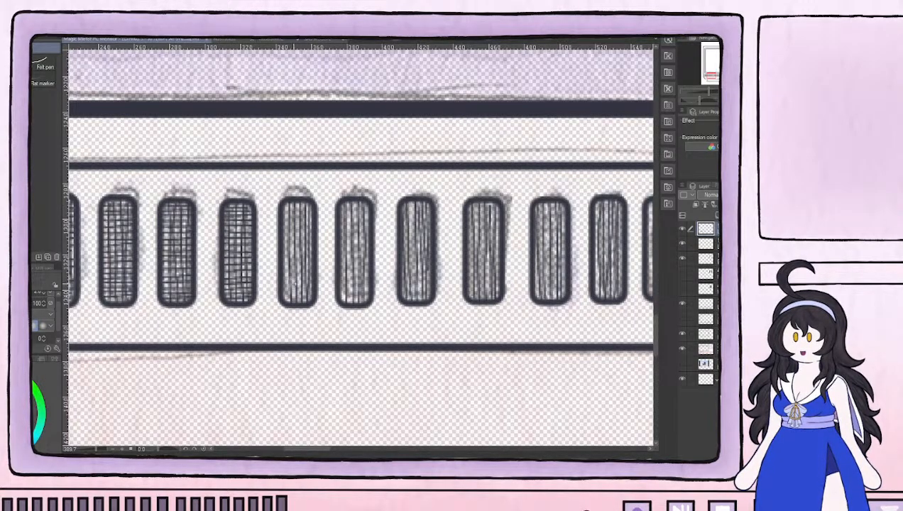
pyautogui.moveTo(282, 295)
pyautogui.mouseDown()
pyautogui.moveTo(311, 287)
pyautogui.moveTo(306, 280)
pyautogui.moveTo(314, 285)
pyautogui.moveTo(283, 281)
pyautogui.moveTo(314, 281)
pyautogui.moveTo(283, 275)
pyautogui.moveTo(311, 274)
pyautogui.moveTo(284, 270)
pyautogui.moveTo(313, 270)
pyautogui.moveTo(286, 266)
pyautogui.moveTo(312, 263)
pyautogui.moveTo(283, 259)
pyautogui.moveTo(304, 253)
pyautogui.moveTo(283, 248)
pyautogui.moveTo(310, 243)
pyautogui.mouseUp()
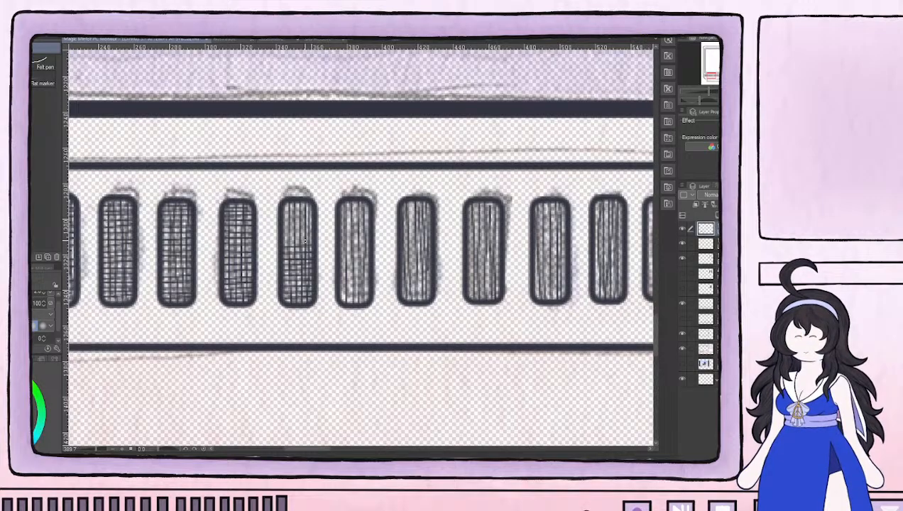
pyautogui.moveTo(282, 242)
pyautogui.mouseDown()
pyautogui.moveTo(308, 237)
pyautogui.moveTo(298, 235)
pyautogui.moveTo(309, 227)
pyautogui.moveTo(289, 223)
pyautogui.moveTo(310, 220)
pyautogui.moveTo(315, 208)
pyautogui.moveTo(290, 204)
pyautogui.moveTo(314, 204)
pyautogui.mouseUp()
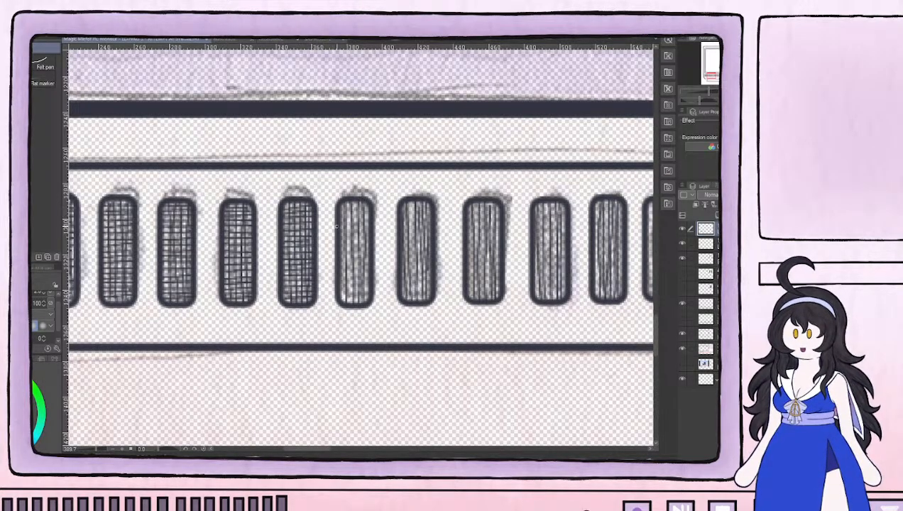
pyautogui.moveTo(371, 295)
pyautogui.mouseDown()
pyautogui.moveTo(239, 299)
pyautogui.moveTo(262, 289)
pyautogui.moveTo(237, 280)
pyautogui.moveTo(265, 280)
pyautogui.moveTo(251, 264)
pyautogui.moveTo(235, 273)
pyautogui.moveTo(263, 262)
pyautogui.moveTo(264, 271)
pyautogui.moveTo(235, 260)
pyautogui.moveTo(264, 254)
pyautogui.moveTo(235, 252)
pyautogui.moveTo(263, 248)
pyautogui.moveTo(237, 245)
pyautogui.moveTo(262, 245)
pyautogui.moveTo(235, 237)
pyautogui.moveTo(263, 229)
pyautogui.moveTo(234, 234)
pyautogui.moveTo(258, 228)
pyautogui.moveTo(239, 220)
pyautogui.moveTo(266, 222)
pyautogui.moveTo(264, 213)
pyautogui.moveTo(233, 209)
pyautogui.moveTo(262, 206)
pyautogui.moveTo(235, 203)
pyautogui.mouseUp()
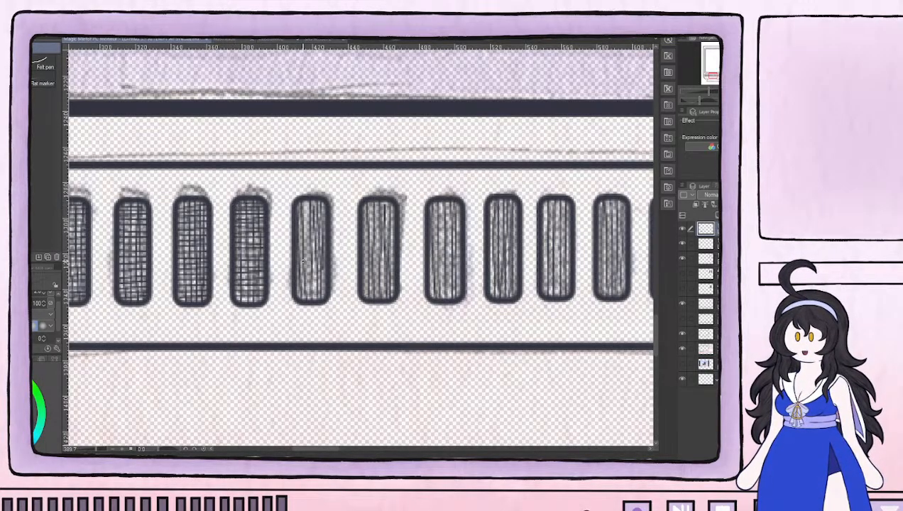
# Cross-hatch the tenth and eleventh vent bars with short horizontal lines across their full height
pyautogui.moveTo(294, 293)
pyautogui.mouseDown()
pyautogui.moveTo(325, 294)
pyautogui.moveTo(294, 287)
pyautogui.mouseUp()
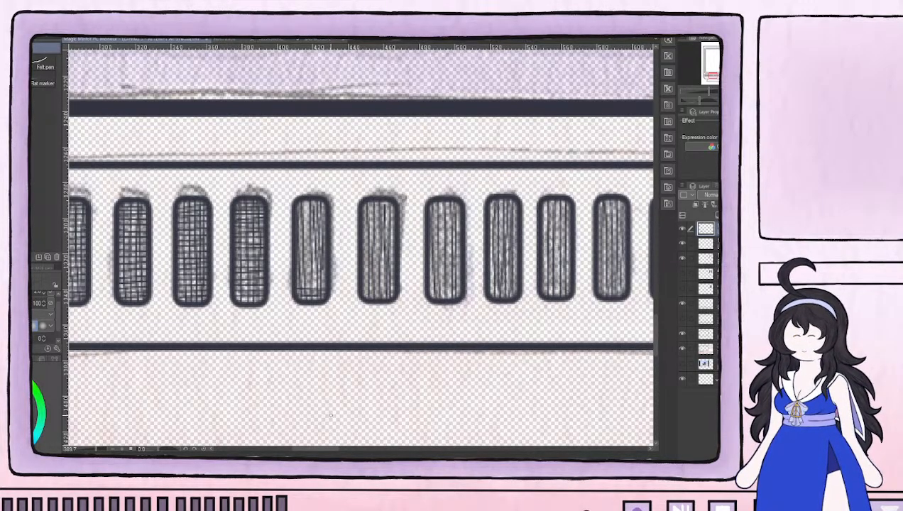
pyautogui.moveTo(296, 282)
pyautogui.mouseDown()
pyautogui.moveTo(316, 280)
pyautogui.moveTo(294, 275)
pyautogui.moveTo(326, 273)
pyautogui.moveTo(295, 263)
pyautogui.moveTo(321, 259)
pyautogui.moveTo(305, 246)
pyautogui.moveTo(322, 239)
pyautogui.moveTo(291, 230)
pyautogui.moveTo(324, 220)
pyautogui.moveTo(301, 221)
pyautogui.moveTo(322, 216)
pyautogui.moveTo(293, 214)
pyautogui.moveTo(323, 211)
pyautogui.moveTo(296, 205)
pyautogui.moveTo(321, 202)
pyautogui.mouseUp()
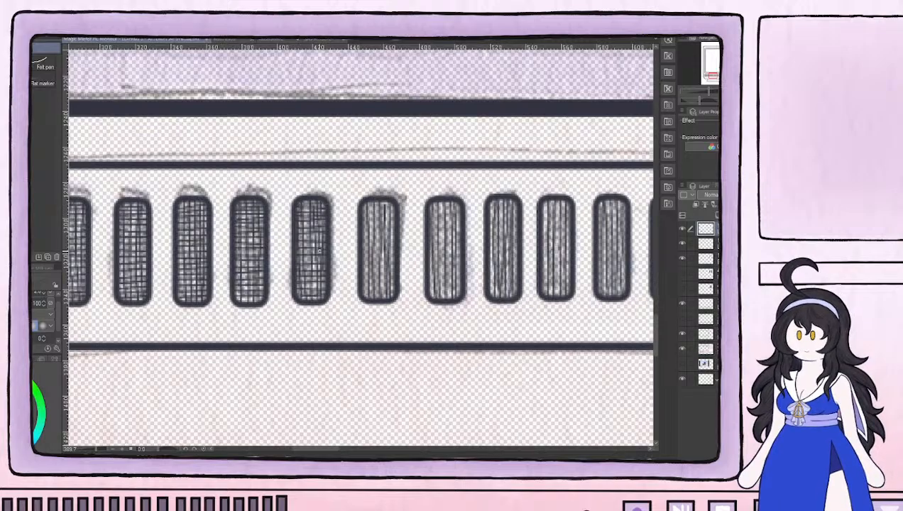
pyautogui.moveTo(296, 259); pyautogui.dragTo(326, 257)
pyautogui.moveTo(375, 280)
pyautogui.mouseDown()
pyautogui.moveTo(242, 285)
pyautogui.moveTo(224, 313)
pyautogui.moveTo(219, 305)
pyautogui.moveTo(241, 303)
pyautogui.moveTo(220, 302)
pyautogui.moveTo(241, 295)
pyautogui.moveTo(220, 294)
pyautogui.moveTo(249, 295)
pyautogui.moveTo(220, 287)
pyautogui.moveTo(250, 286)
pyautogui.moveTo(229, 282)
pyautogui.moveTo(221, 291)
pyautogui.moveTo(245, 289)
pyautogui.moveTo(221, 280)
pyautogui.moveTo(250, 281)
pyautogui.moveTo(224, 274)
pyautogui.moveTo(250, 271)
pyautogui.mouseUp()
pyautogui.moveTo(218, 270)
pyautogui.mouseDown()
pyautogui.moveTo(250, 266)
pyautogui.moveTo(250, 258)
pyautogui.mouseUp()
pyautogui.moveTo(218, 259); pyautogui.dragTo(250, 255)
pyautogui.moveTo(217, 253); pyautogui.dragTo(250, 250)
pyautogui.moveTo(217, 248)
pyautogui.mouseDown()
pyautogui.moveTo(253, 246)
pyautogui.moveTo(252, 237)
pyautogui.mouseUp()
pyautogui.moveTo(216, 237)
pyautogui.mouseDown()
pyautogui.moveTo(253, 232)
pyautogui.moveTo(225, 227)
pyautogui.moveTo(247, 226)
pyautogui.mouseUp()
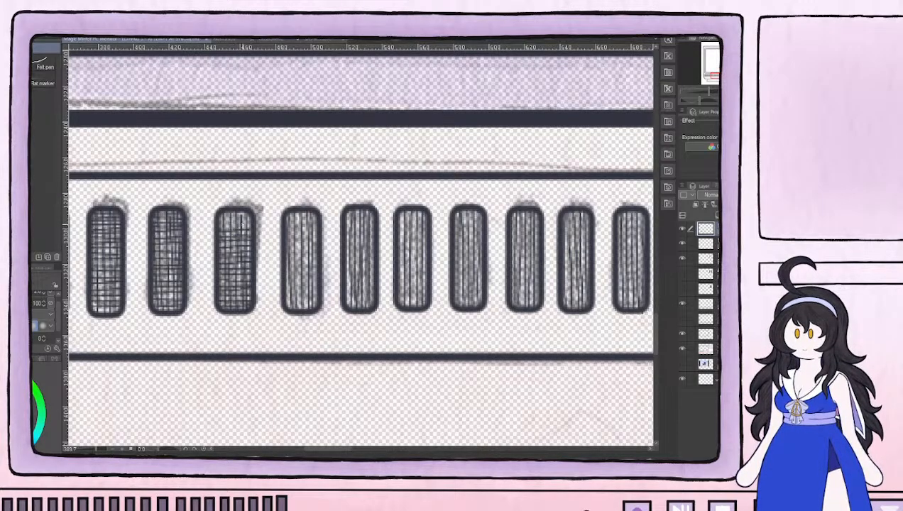
pyautogui.moveTo(217, 229)
pyautogui.mouseDown()
pyautogui.moveTo(253, 221)
pyautogui.moveTo(249, 210)
pyautogui.mouseUp()
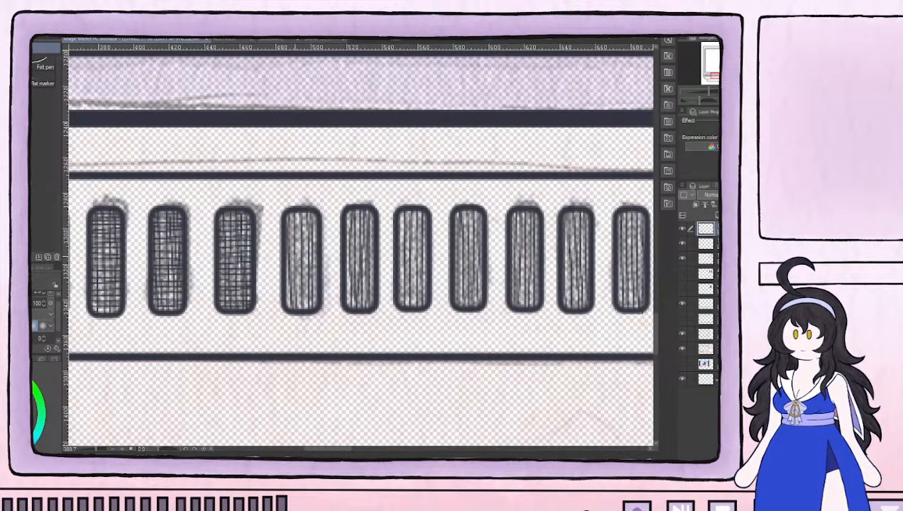
# Cross-hatch the next three unfinished vent bars with short horizontal pen lines from bottom to top
pyautogui.moveTo(284, 304)
pyautogui.mouseDown()
pyautogui.moveTo(312, 305)
pyautogui.moveTo(286, 298)
pyautogui.moveTo(318, 288)
pyautogui.moveTo(285, 283)
pyautogui.moveTo(318, 280)
pyautogui.moveTo(285, 276)
pyautogui.moveTo(320, 272)
pyautogui.moveTo(285, 266)
pyautogui.moveTo(316, 268)
pyautogui.moveTo(287, 272)
pyautogui.moveTo(312, 262)
pyautogui.moveTo(290, 249)
pyautogui.moveTo(315, 229)
pyautogui.mouseUp()
pyautogui.moveTo(284, 233)
pyautogui.mouseDown()
pyautogui.moveTo(314, 227)
pyautogui.moveTo(315, 216)
pyautogui.mouseUp()
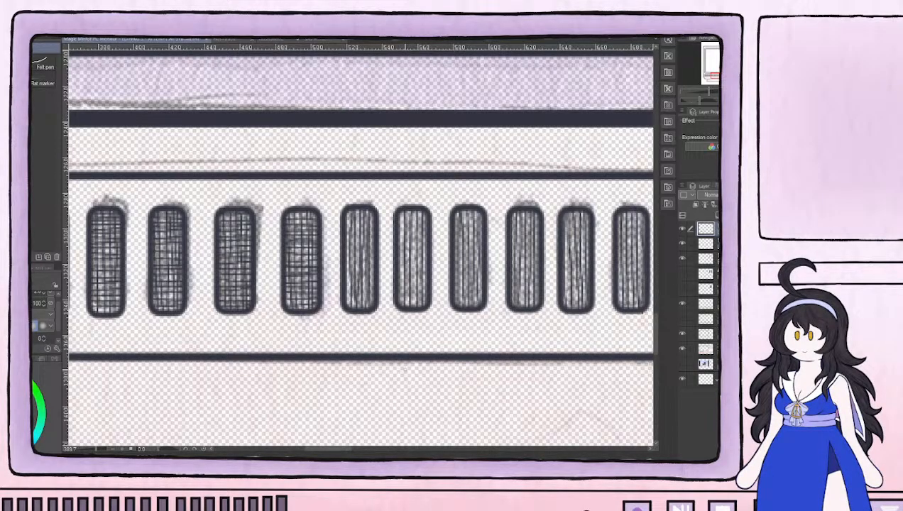
pyautogui.moveTo(346, 302)
pyautogui.mouseDown()
pyautogui.moveTo(367, 301)
pyautogui.moveTo(349, 296)
pyautogui.moveTo(369, 296)
pyautogui.moveTo(350, 283)
pyautogui.moveTo(367, 283)
pyautogui.moveTo(360, 262)
pyautogui.moveTo(346, 279)
pyautogui.moveTo(372, 272)
pyautogui.mouseUp()
pyautogui.moveTo(345, 267)
pyautogui.mouseDown()
pyautogui.moveTo(372, 259)
pyautogui.moveTo(349, 255)
pyautogui.moveTo(362, 245)
pyautogui.moveTo(353, 238)
pyautogui.moveTo(377, 234)
pyautogui.moveTo(343, 224)
pyautogui.moveTo(374, 223)
pyautogui.moveTo(350, 214)
pyautogui.moveTo(377, 211)
pyautogui.mouseUp()
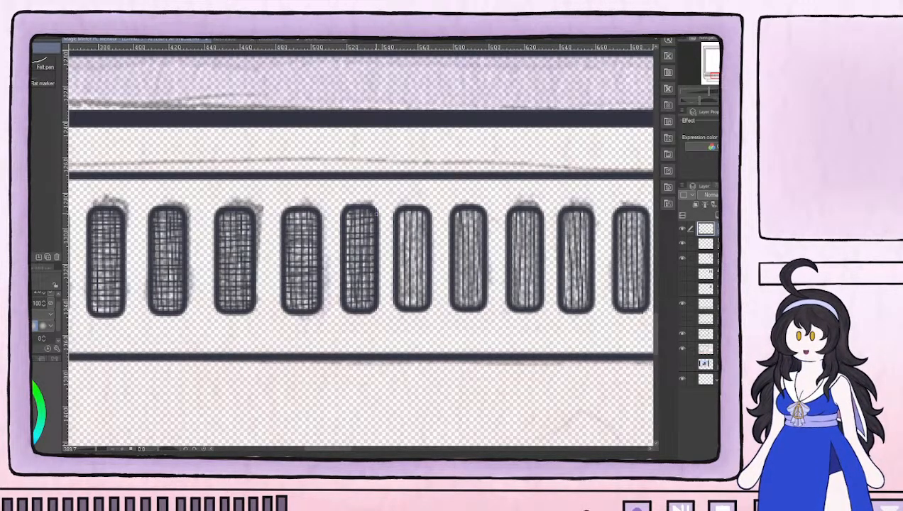
pyautogui.moveTo(396, 301)
pyautogui.mouseDown()
pyautogui.moveTo(425, 298)
pyautogui.moveTo(406, 286)
pyautogui.moveTo(426, 279)
pyautogui.moveTo(407, 276)
pyautogui.moveTo(426, 274)
pyautogui.mouseUp()
pyautogui.moveTo(396, 271); pyautogui.dragTo(425, 269)
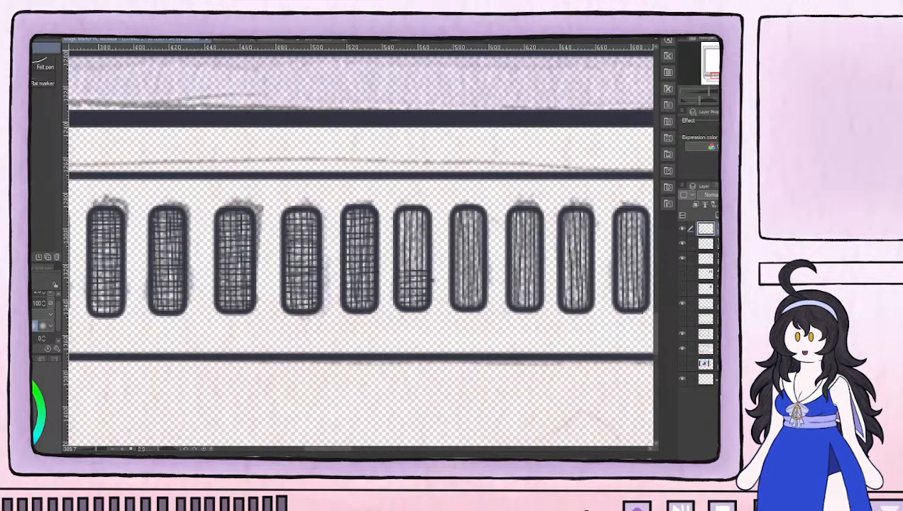
pyautogui.press('e')
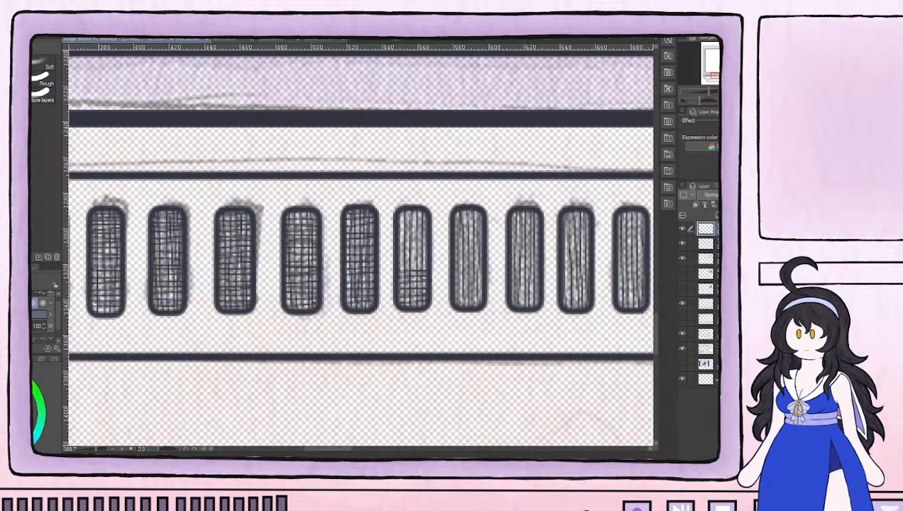
pyautogui.press('p')
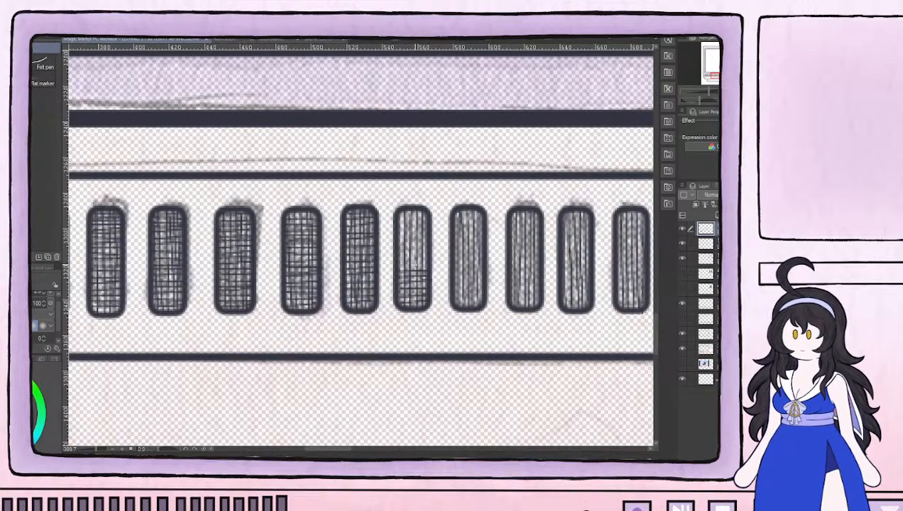
pyautogui.moveTo(397, 266)
pyautogui.mouseDown()
pyautogui.moveTo(424, 265)
pyautogui.moveTo(417, 260)
pyautogui.moveTo(425, 259)
pyautogui.moveTo(427, 222)
pyautogui.moveTo(418, 218)
pyautogui.moveTo(425, 214)
pyautogui.mouseUp()
# Continue the mesh on the following three vent bars, adding short horizontal lines across their vertical hatching
pyautogui.moveTo(478, 277); pyautogui.dragTo(269, 284)
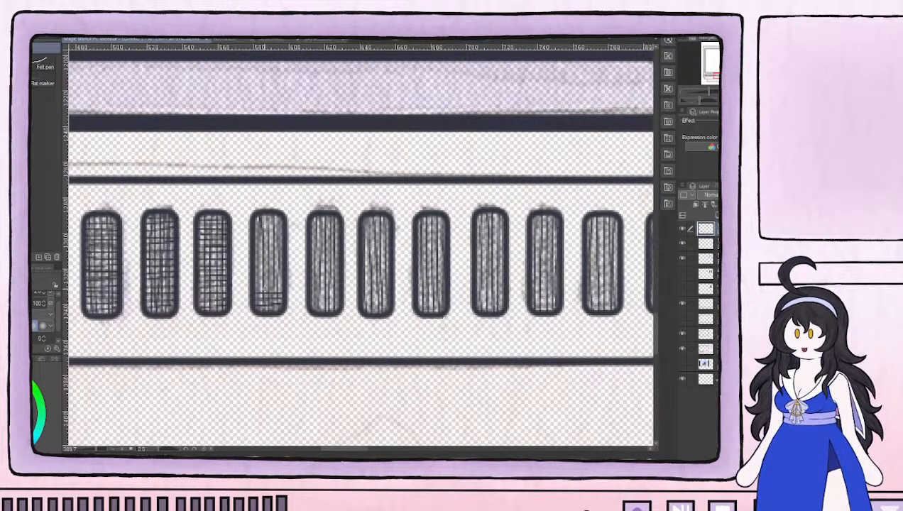
pyautogui.moveTo(253, 284)
pyautogui.mouseDown()
pyautogui.moveTo(283, 284)
pyautogui.moveTo(263, 265)
pyautogui.moveTo(277, 263)
pyautogui.moveTo(255, 268)
pyautogui.moveTo(280, 265)
pyautogui.mouseUp()
pyautogui.moveTo(252, 261)
pyautogui.mouseDown()
pyautogui.moveTo(280, 259)
pyautogui.moveTo(253, 255)
pyautogui.moveTo(279, 255)
pyautogui.moveTo(255, 250)
pyautogui.moveTo(280, 244)
pyautogui.moveTo(254, 239)
pyautogui.moveTo(283, 238)
pyautogui.moveTo(255, 233)
pyautogui.moveTo(282, 217)
pyautogui.mouseUp()
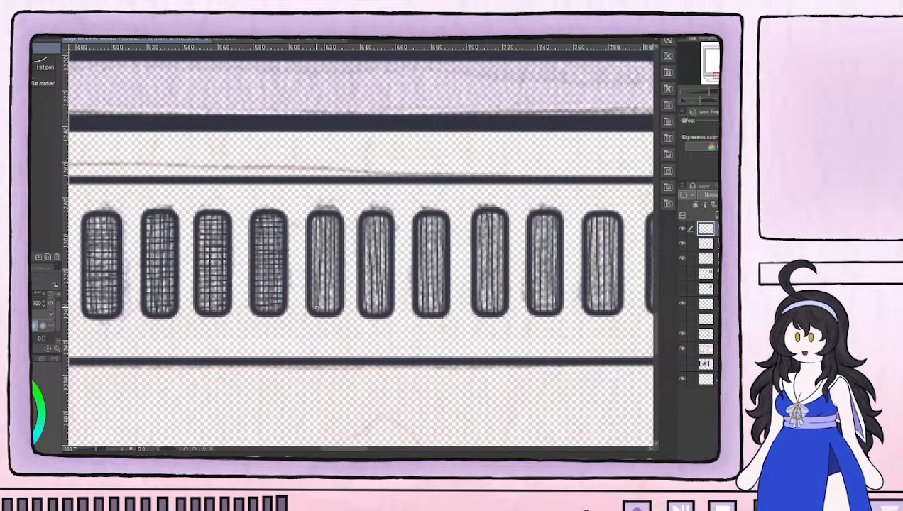
pyautogui.moveTo(310, 306)
pyautogui.mouseDown()
pyautogui.moveTo(338, 307)
pyautogui.moveTo(311, 295)
pyautogui.moveTo(342, 295)
pyautogui.moveTo(311, 296)
pyautogui.moveTo(338, 288)
pyautogui.moveTo(312, 282)
pyautogui.moveTo(337, 284)
pyautogui.moveTo(315, 278)
pyautogui.moveTo(332, 267)
pyautogui.moveTo(310, 264)
pyautogui.moveTo(335, 263)
pyautogui.moveTo(309, 260)
pyautogui.moveTo(339, 261)
pyautogui.moveTo(309, 245)
pyautogui.moveTo(341, 247)
pyautogui.moveTo(316, 233)
pyautogui.moveTo(340, 233)
pyautogui.moveTo(311, 227)
pyautogui.moveTo(341, 230)
pyautogui.moveTo(311, 223)
pyautogui.moveTo(339, 219)
pyautogui.mouseUp()
pyautogui.moveTo(380, 297)
pyautogui.mouseDown()
pyautogui.moveTo(272, 297)
pyautogui.moveTo(248, 304)
pyautogui.moveTo(262, 313)
pyautogui.moveTo(250, 311)
pyautogui.moveTo(275, 307)
pyautogui.moveTo(250, 303)
pyautogui.moveTo(275, 303)
pyautogui.moveTo(248, 295)
pyautogui.moveTo(274, 293)
pyautogui.mouseUp()
pyautogui.moveTo(249, 287)
pyautogui.mouseDown()
pyautogui.moveTo(272, 295)
pyautogui.moveTo(259, 290)
pyautogui.moveTo(265, 280)
pyautogui.moveTo(250, 284)
pyautogui.moveTo(279, 282)
pyautogui.moveTo(250, 260)
pyautogui.moveTo(273, 259)
pyautogui.mouseUp()
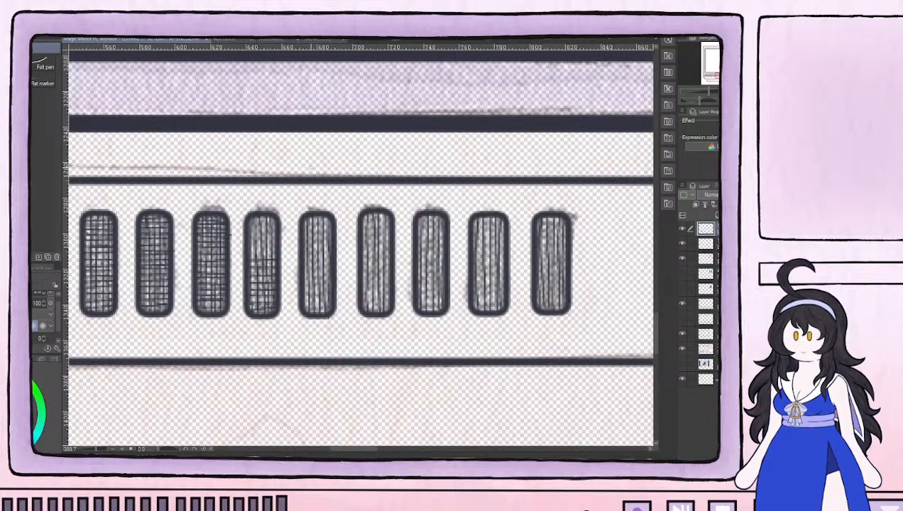
pyautogui.moveTo(249, 252)
pyautogui.mouseDown()
pyautogui.moveTo(277, 252)
pyautogui.moveTo(249, 246)
pyautogui.moveTo(271, 244)
pyautogui.moveTo(250, 239)
pyautogui.moveTo(268, 237)
pyautogui.moveTo(271, 225)
pyautogui.moveTo(250, 230)
pyautogui.moveTo(271, 230)
pyautogui.moveTo(272, 220)
pyautogui.moveTo(249, 229)
pyautogui.moveTo(276, 226)
pyautogui.mouseUp()
# Cross-hatch the remaining five vent bars up to the right end of the row with short horizontal lines
pyautogui.moveTo(331, 290)
pyautogui.mouseDown()
pyautogui.moveTo(215, 301)
pyautogui.moveTo(238, 294)
pyautogui.moveTo(211, 286)
pyautogui.moveTo(236, 286)
pyautogui.moveTo(207, 279)
pyautogui.moveTo(216, 273)
pyautogui.moveTo(227, 288)
pyautogui.moveTo(215, 281)
pyautogui.moveTo(233, 277)
pyautogui.moveTo(215, 272)
pyautogui.moveTo(230, 256)
pyautogui.mouseUp()
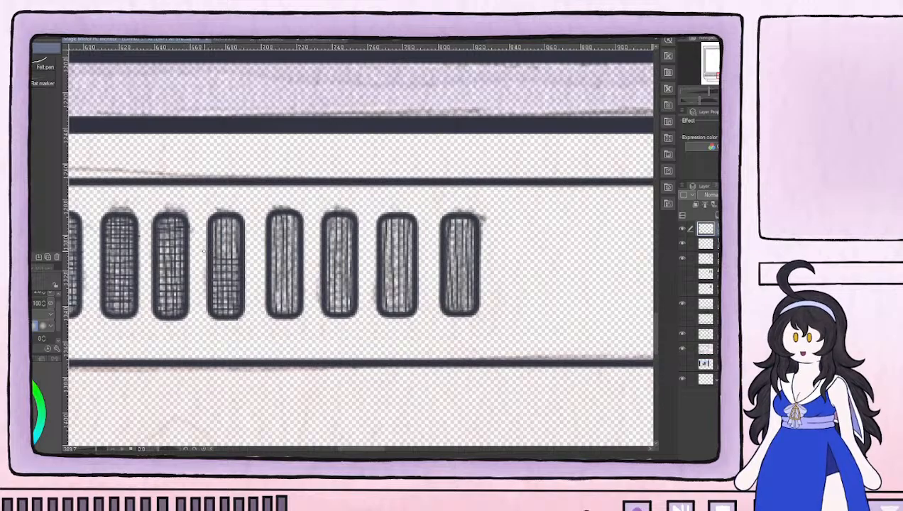
pyautogui.moveTo(210, 253)
pyautogui.mouseDown()
pyautogui.moveTo(237, 250)
pyautogui.moveTo(227, 246)
pyautogui.moveTo(238, 244)
pyautogui.moveTo(239, 221)
pyautogui.mouseUp()
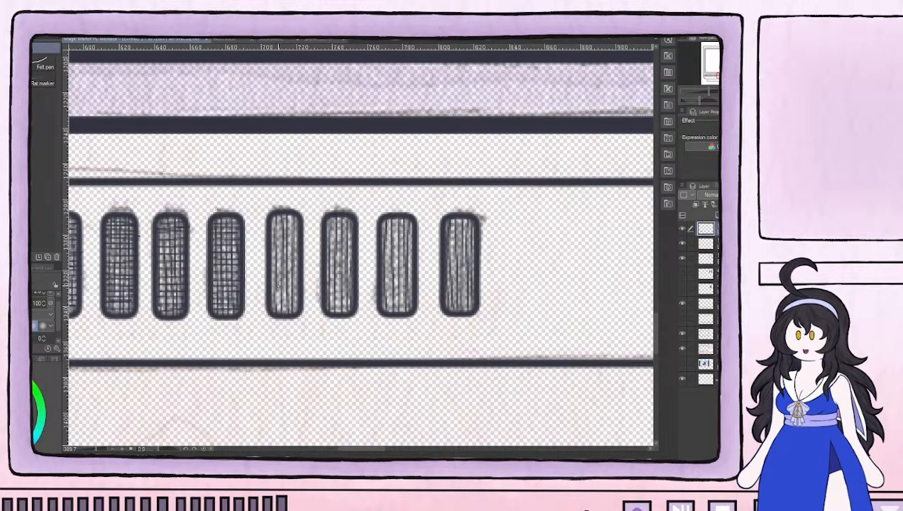
pyautogui.moveTo(309, 325)
pyautogui.mouseDown()
pyautogui.moveTo(235, 318)
pyautogui.moveTo(217, 288)
pyautogui.moveTo(205, 288)
pyautogui.moveTo(227, 289)
pyautogui.moveTo(225, 279)
pyautogui.moveTo(208, 280)
pyautogui.moveTo(205, 273)
pyautogui.moveTo(216, 271)
pyautogui.moveTo(203, 264)
pyautogui.moveTo(232, 262)
pyautogui.mouseUp()
pyautogui.moveTo(202, 257)
pyautogui.mouseDown()
pyautogui.moveTo(230, 256)
pyautogui.moveTo(204, 250)
pyautogui.moveTo(230, 250)
pyautogui.moveTo(204, 242)
pyautogui.moveTo(234, 240)
pyautogui.moveTo(204, 230)
pyautogui.moveTo(233, 230)
pyautogui.moveTo(203, 223)
pyautogui.moveTo(232, 221)
pyautogui.moveTo(205, 218)
pyautogui.moveTo(232, 215)
pyautogui.mouseUp()
pyautogui.moveTo(257, 303)
pyautogui.mouseDown()
pyautogui.moveTo(279, 304)
pyautogui.moveTo(258, 300)
pyautogui.moveTo(278, 290)
pyautogui.moveTo(259, 287)
pyautogui.moveTo(284, 288)
pyautogui.moveTo(258, 276)
pyautogui.moveTo(285, 276)
pyautogui.mouseUp()
pyautogui.moveTo(256, 268)
pyautogui.mouseDown()
pyautogui.moveTo(281, 268)
pyautogui.moveTo(258, 262)
pyautogui.moveTo(288, 263)
pyautogui.moveTo(261, 255)
pyautogui.moveTo(284, 255)
pyautogui.moveTo(263, 250)
pyautogui.moveTo(273, 248)
pyautogui.moveTo(272, 234)
pyautogui.moveTo(255, 237)
pyautogui.moveTo(282, 227)
pyautogui.mouseUp()
pyautogui.moveTo(257, 221); pyautogui.dragTo(286, 220)
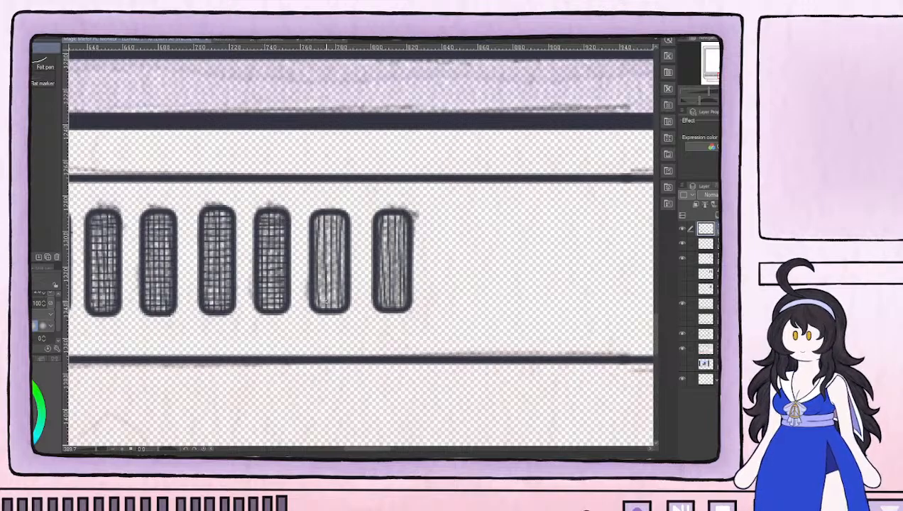
pyautogui.moveTo(359, 311)
pyautogui.mouseDown()
pyautogui.moveTo(232, 301)
pyautogui.moveTo(254, 301)
pyautogui.moveTo(242, 295)
pyautogui.mouseUp()
pyautogui.moveTo(235, 292)
pyautogui.mouseDown()
pyautogui.moveTo(255, 274)
pyautogui.moveTo(225, 262)
pyautogui.moveTo(257, 262)
pyautogui.moveTo(224, 255)
pyautogui.moveTo(256, 255)
pyautogui.moveTo(227, 250)
pyautogui.moveTo(253, 246)
pyautogui.moveTo(225, 234)
pyautogui.moveTo(257, 232)
pyautogui.moveTo(224, 220)
pyautogui.moveTo(256, 217)
pyautogui.mouseUp()
pyautogui.moveTo(284, 299)
pyautogui.mouseDown()
pyautogui.moveTo(317, 301)
pyautogui.moveTo(291, 297)
pyautogui.moveTo(314, 296)
pyautogui.moveTo(294, 289)
pyautogui.moveTo(313, 289)
pyautogui.moveTo(312, 277)
pyautogui.moveTo(293, 274)
pyautogui.moveTo(312, 266)
pyautogui.moveTo(294, 256)
pyautogui.moveTo(285, 265)
pyautogui.moveTo(313, 265)
pyautogui.moveTo(290, 254)
pyautogui.moveTo(315, 253)
pyautogui.moveTo(290, 248)
pyautogui.moveTo(317, 248)
pyautogui.moveTo(289, 243)
pyautogui.moveTo(314, 241)
pyautogui.moveTo(291, 237)
pyautogui.moveTo(313, 233)
pyautogui.moveTo(291, 222)
pyautogui.moveTo(317, 223)
pyautogui.moveTo(291, 220)
pyautogui.moveTo(314, 216)
pyautogui.mouseUp()
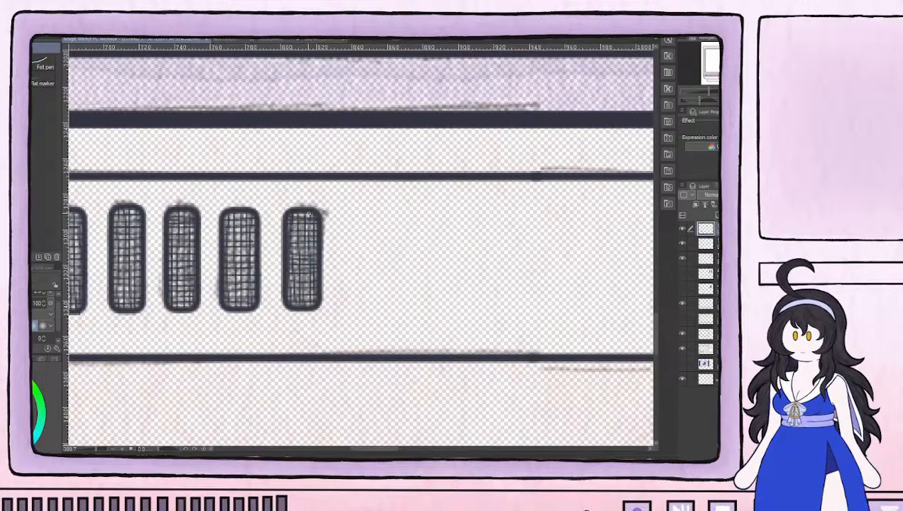
# Check the whole monitor's line art by temporarily hiding the coloured sketch layers and showing them again
pyautogui.scroll(-8, 309, 213)
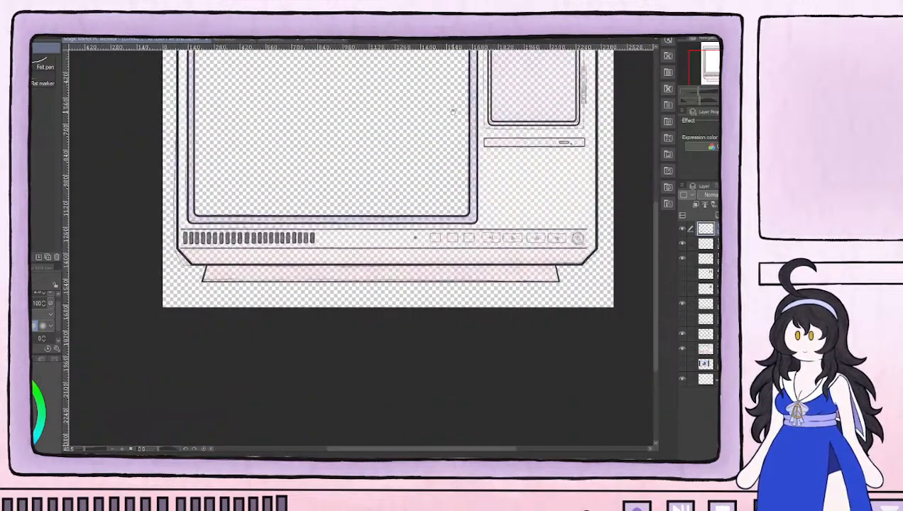
pyautogui.moveTo(453, 111); pyautogui.dragTo(384, 285)
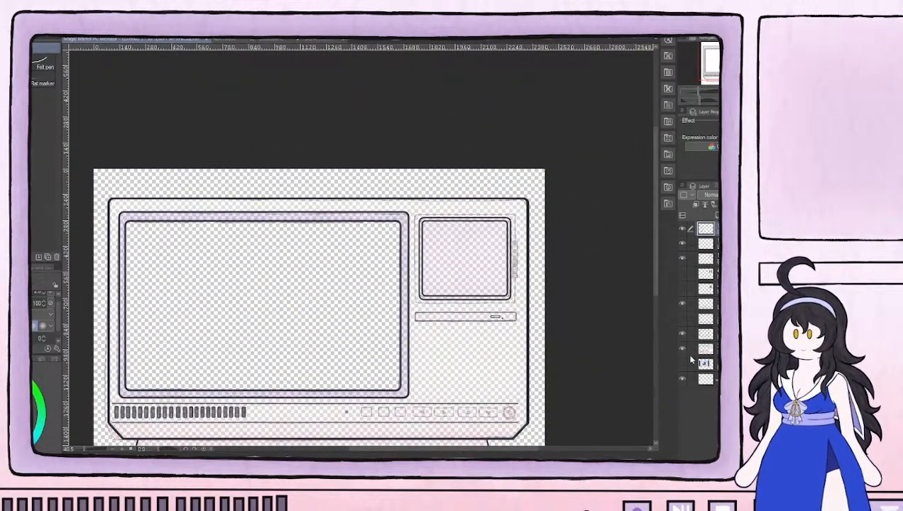
pyautogui.click(683, 350)
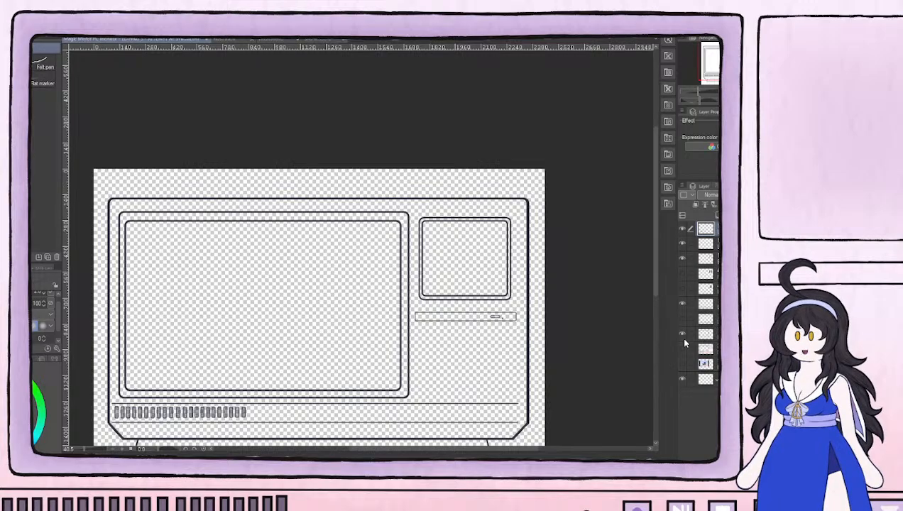
pyautogui.click(682, 333)
pyautogui.scroll(2, 537, 224)
pyautogui.click(683, 349)
pyautogui.click(682, 335)
pyautogui.scroll(2, 503, 254)
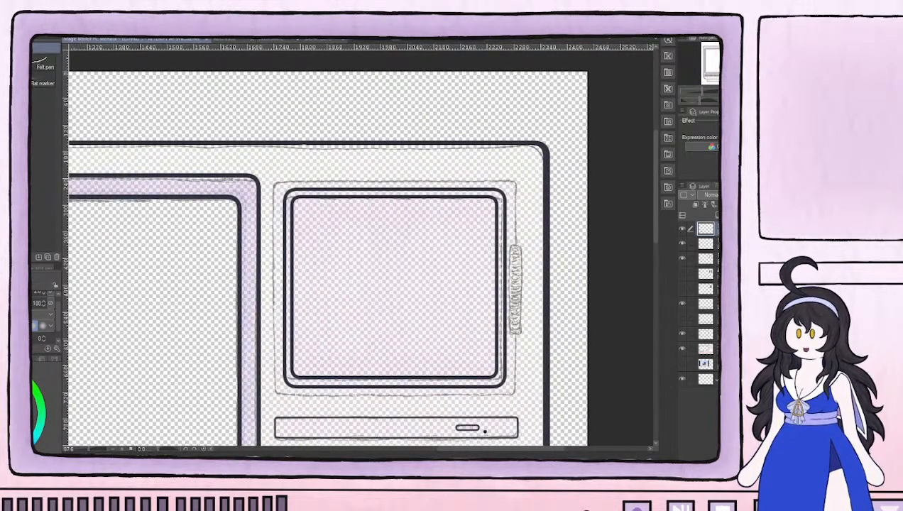
# Hide the earlier line art of the small screen and drive slot, and set up an outline-only rounded rectangle with brush size 20
pyautogui.click(682, 243)
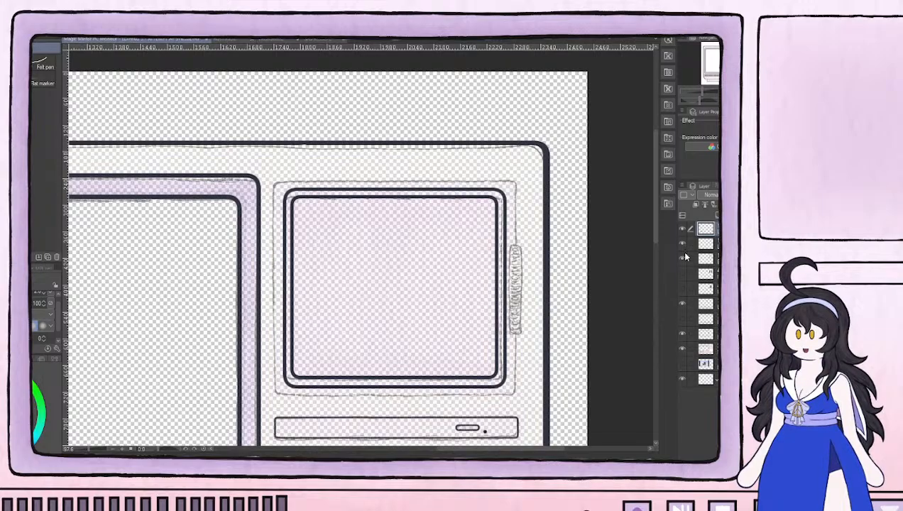
pyautogui.click(680, 245)
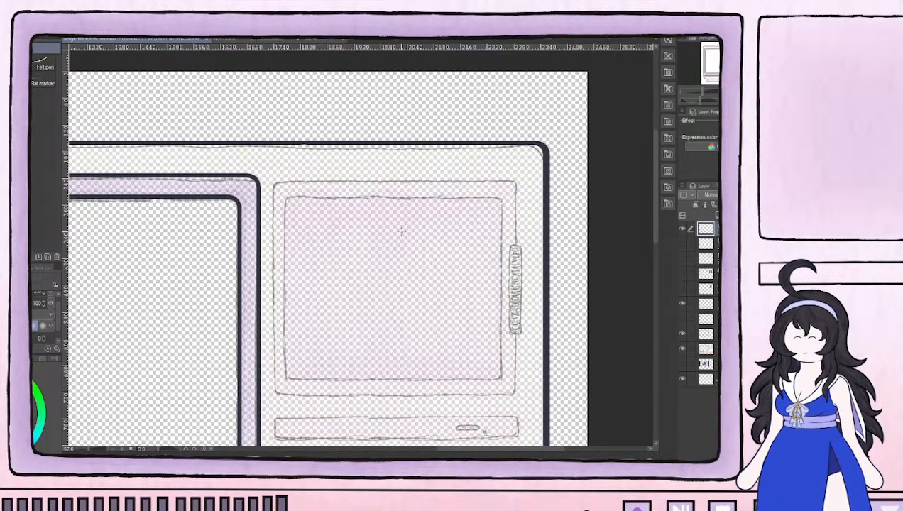
pyautogui.press('u')
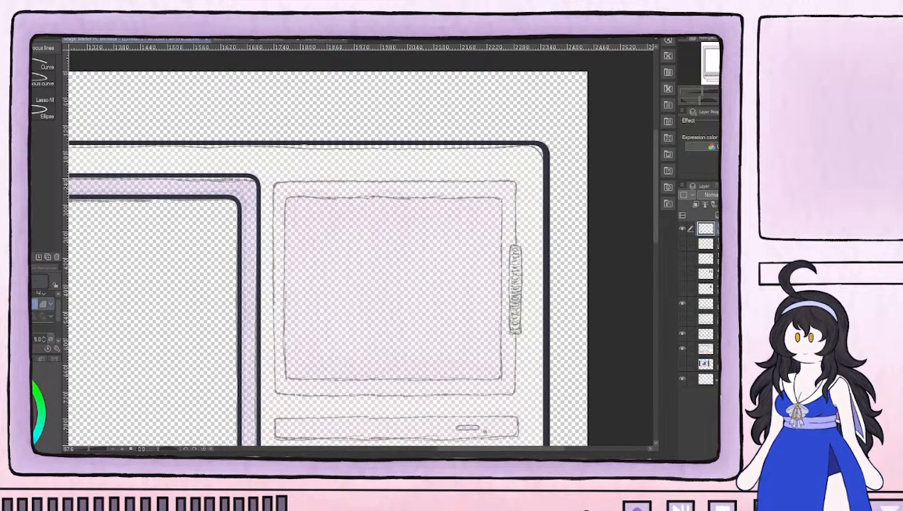
pyautogui.click(42, 308)
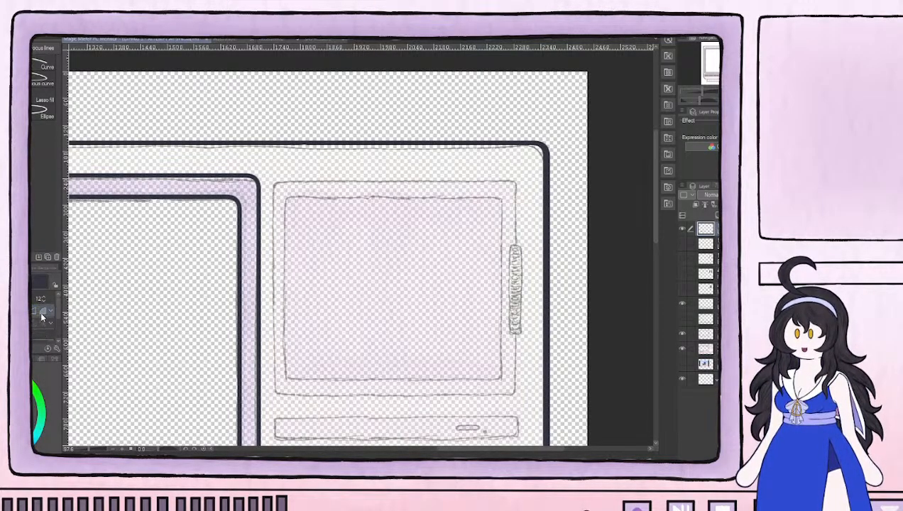
pyautogui.click(33, 313)
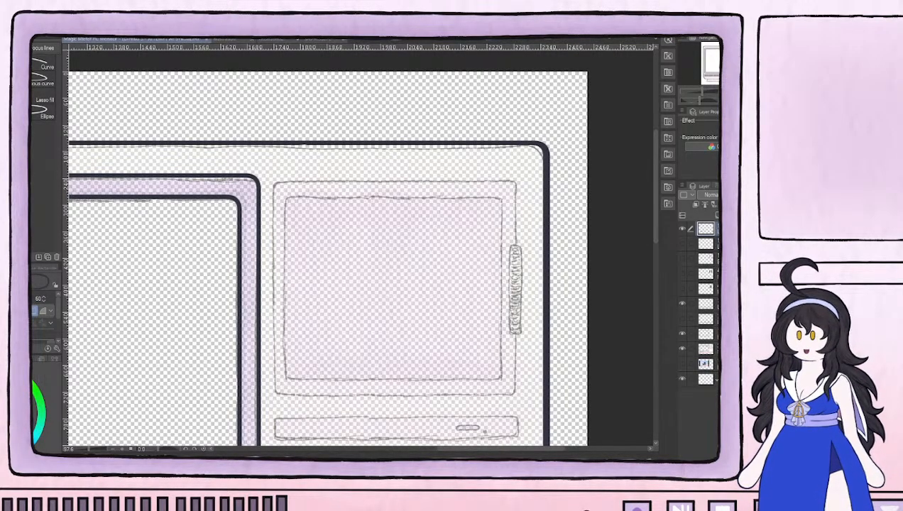
pyautogui.scroll(-1, 44, 317)
pyautogui.press(']')
pyautogui.press(']')
pyautogui.press(']')
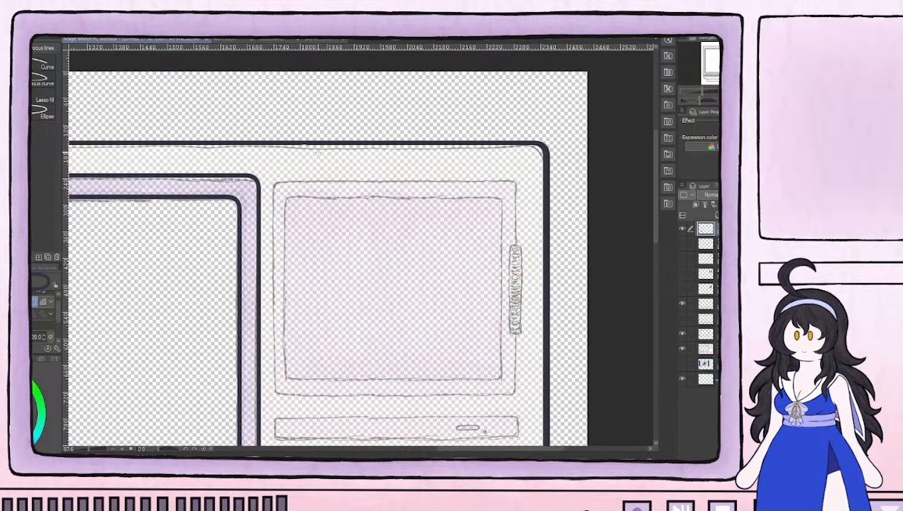
# Try rounded-rectangle outlines at the upper-left corner of the small screen's sketch, reducing the brush size from 20 to 14, and undo each
pyautogui.scroll(3, 318, 153)
pyautogui.moveTo(267, 143); pyautogui.dragTo(386, 226)
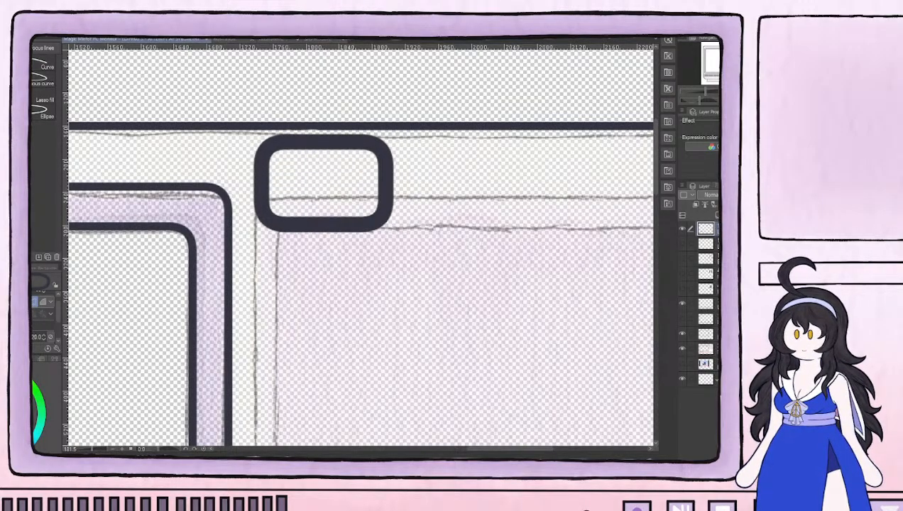
pyautogui.hotkey('ctrl', 'z')
pyautogui.press('[')
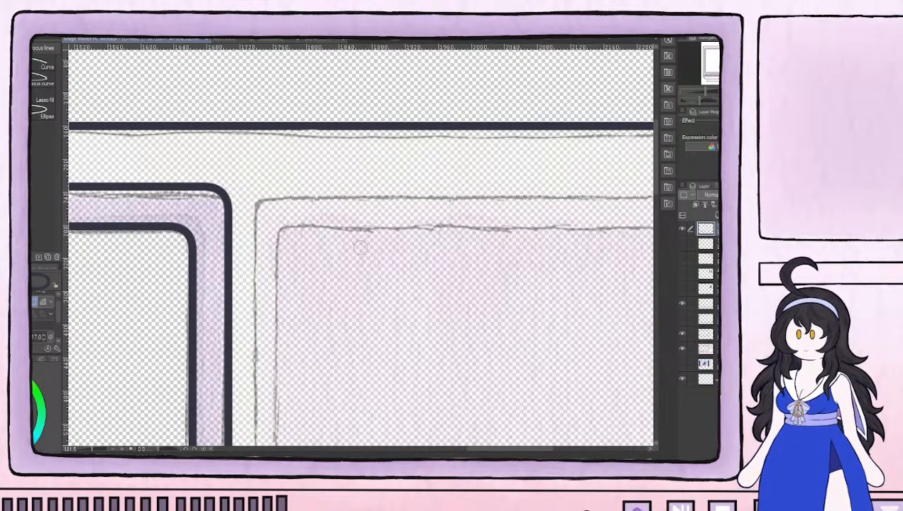
pyautogui.moveTo(249, 142); pyautogui.dragTo(396, 259)
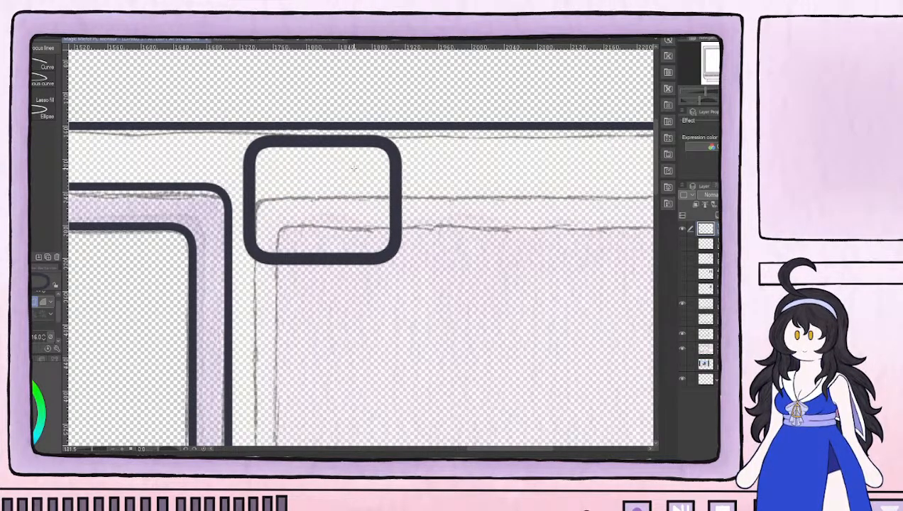
pyautogui.hotkey('ctrl', 'z')
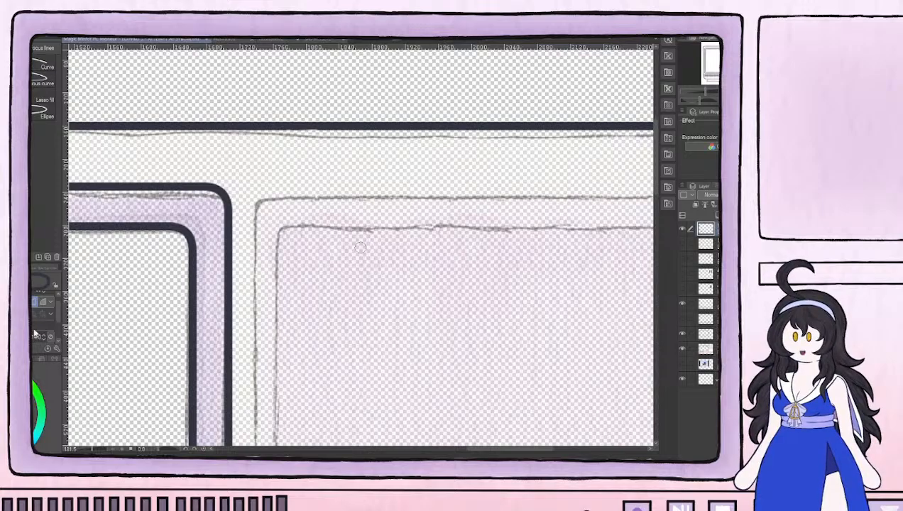
pyautogui.moveTo(244, 186); pyautogui.dragTo(374, 374)
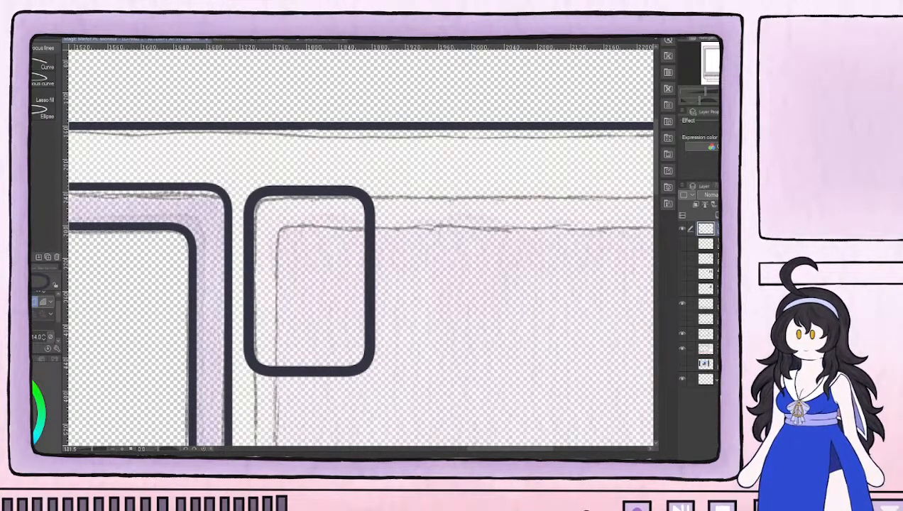
pyautogui.hotkey('ctrl', 'z')
# Outline the small screen's outer frame with a rounded rectangle over the sketch, using brush size 10 and corner roundness 30
pyautogui.scroll(-5, 309, 182)
pyautogui.moveTo(440, 244); pyautogui.dragTo(391, 216)
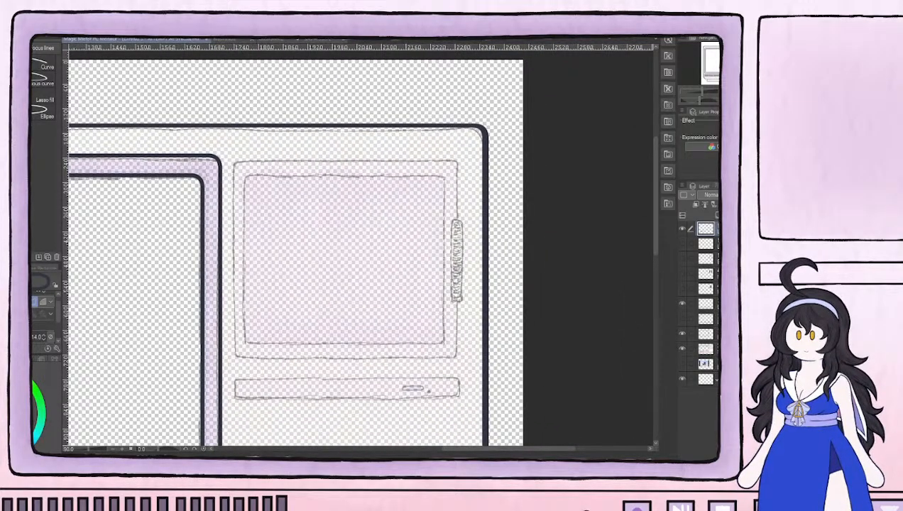
pyautogui.press('[')
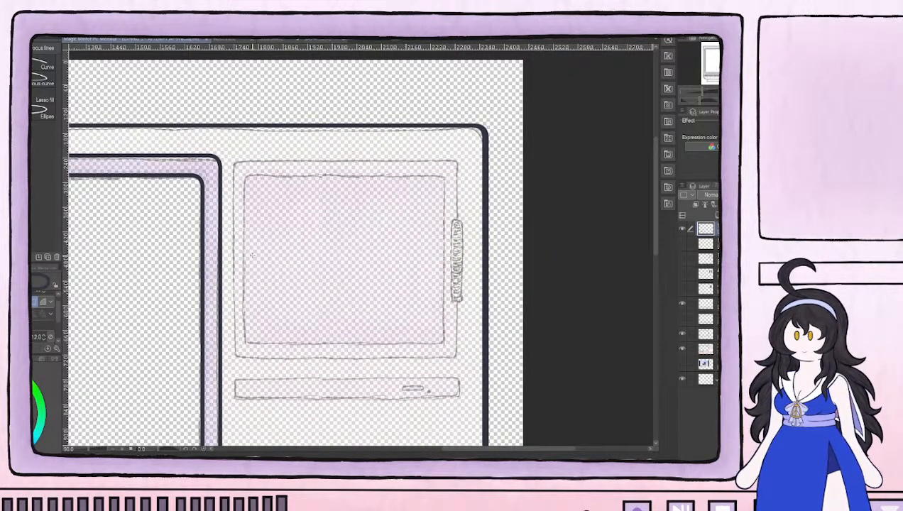
pyautogui.moveTo(234, 162)
pyautogui.mouseDown()
pyautogui.moveTo(323, 222)
pyautogui.moveTo(455, 362)
pyautogui.mouseUp()
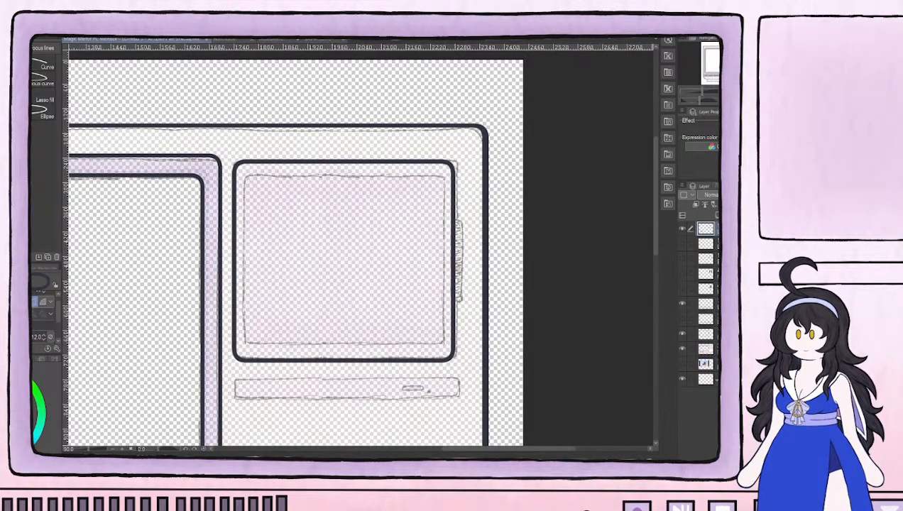
pyautogui.hotkey('ctrl', 'z')
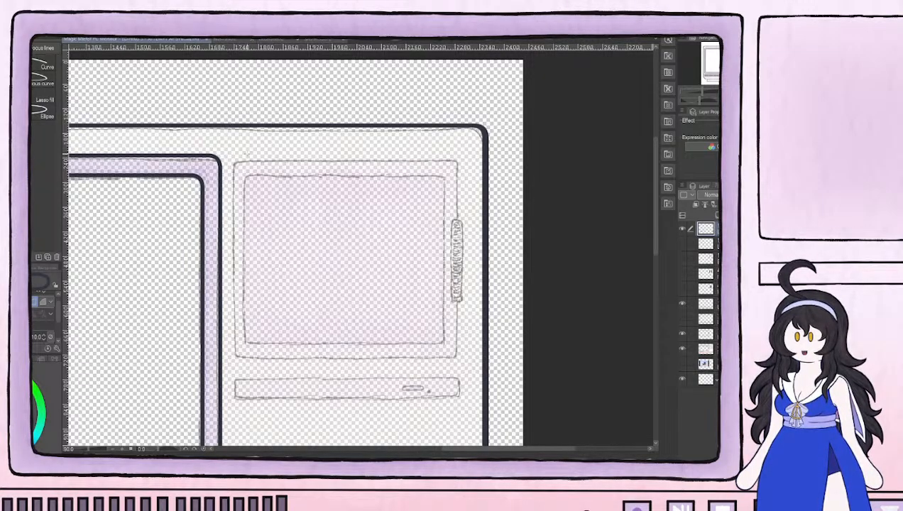
pyautogui.moveTo(235, 162)
pyautogui.mouseDown()
pyautogui.moveTo(267, 173)
pyautogui.moveTo(455, 359)
pyautogui.mouseUp()
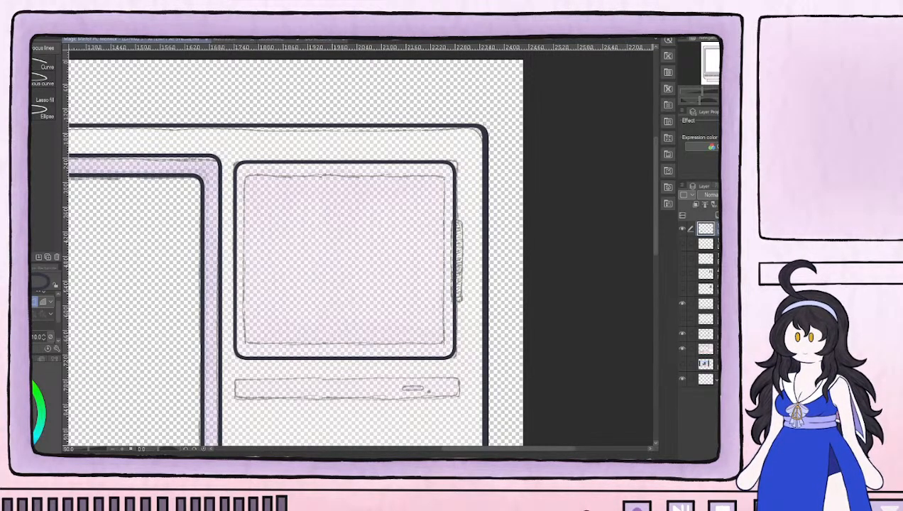
pyautogui.hotkey('ctrl', 'z')
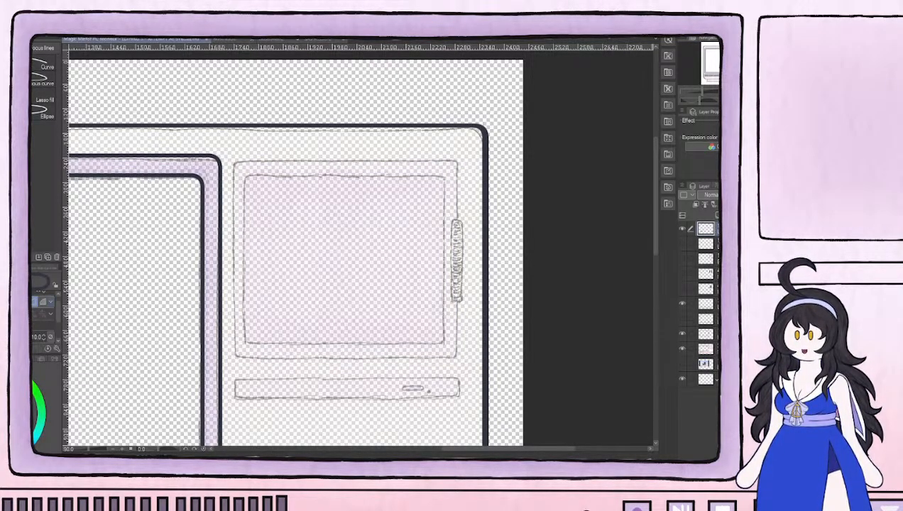
pyautogui.scroll(1, 44, 316)
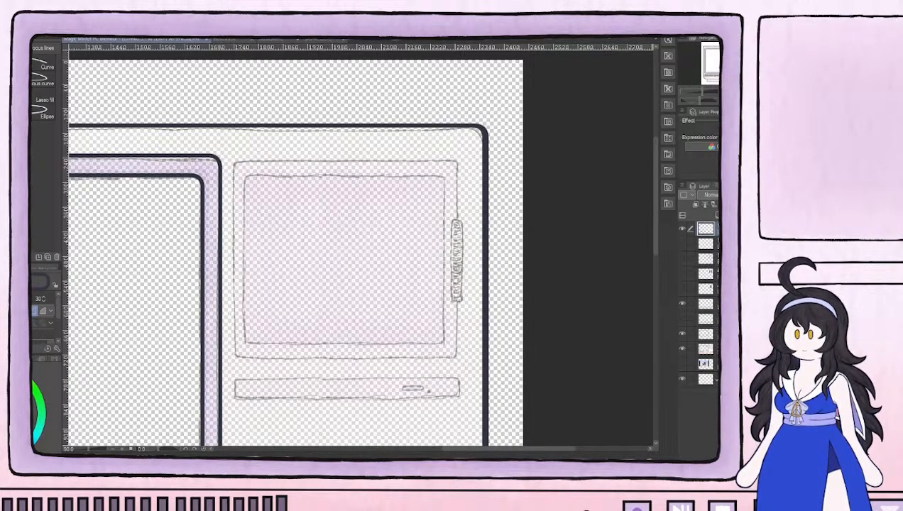
pyautogui.moveTo(233, 160)
pyautogui.mouseDown()
pyautogui.moveTo(282, 186)
pyautogui.moveTo(456, 357)
pyautogui.mouseUp()
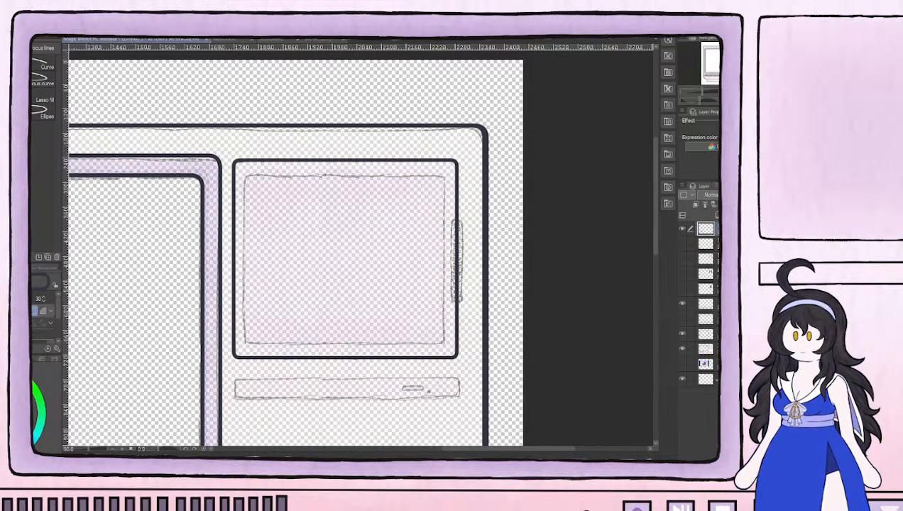
# Show the drive slot's line art layer again and keep the earlier small-screen line art hidden after a brief comparison
pyautogui.click(681, 245)
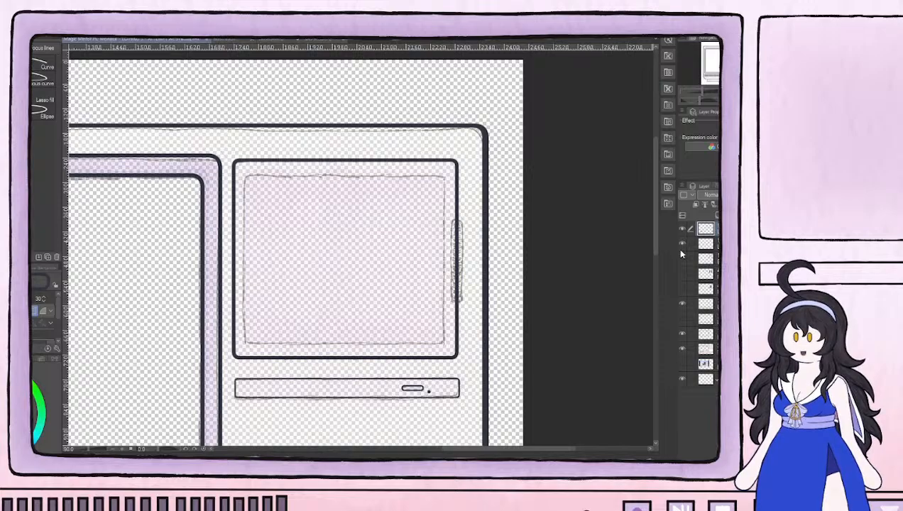
pyautogui.click(682, 260)
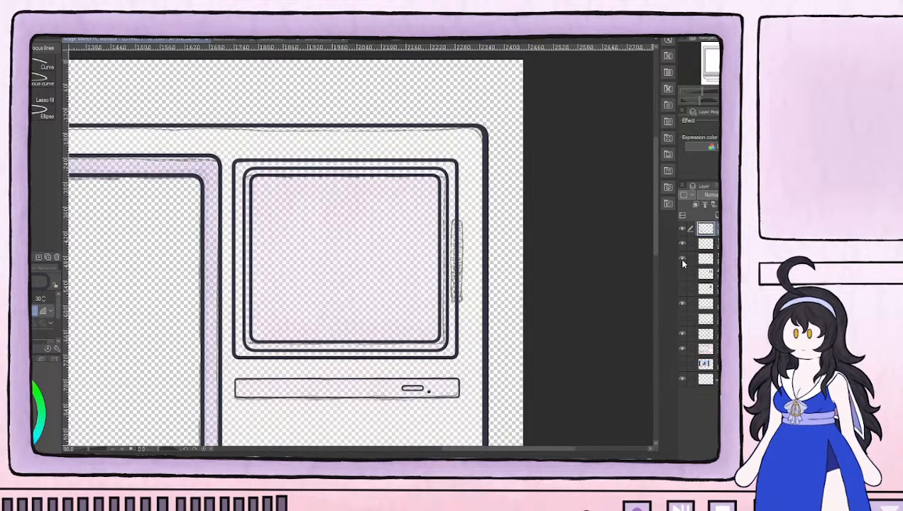
pyautogui.click(682, 260)
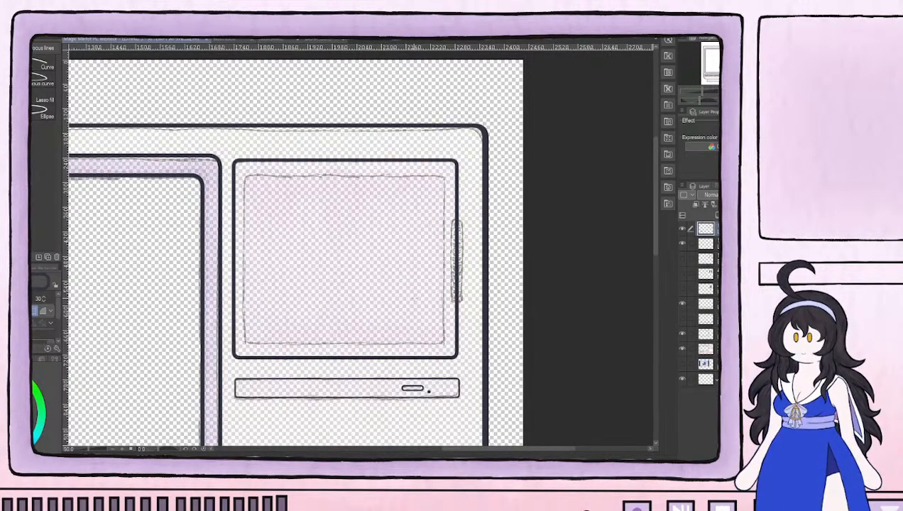
# Outline the narrow upright handle on the right edge of the small screen's frame with a rounded rectangle over its sketch
pyautogui.scroll(4, 409, 298)
pyautogui.scroll(3, 497, 247)
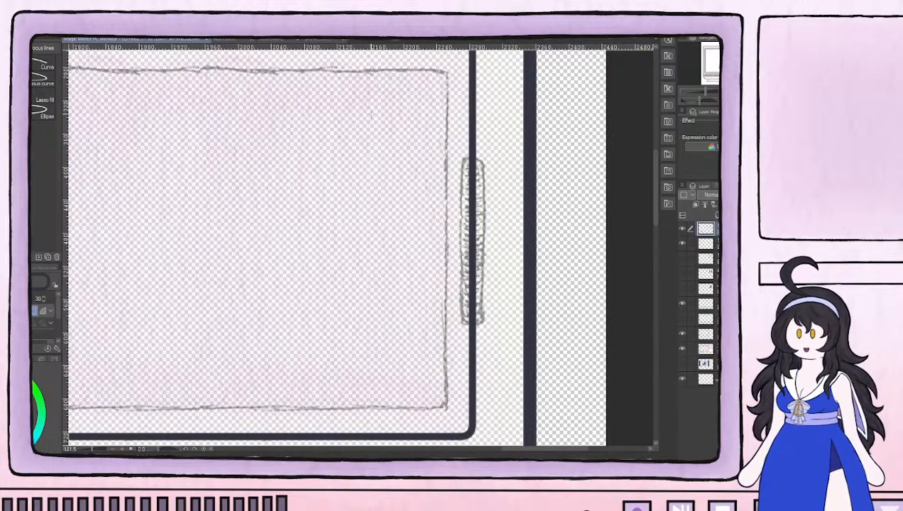
pyautogui.moveTo(495, 208); pyautogui.dragTo(483, 324)
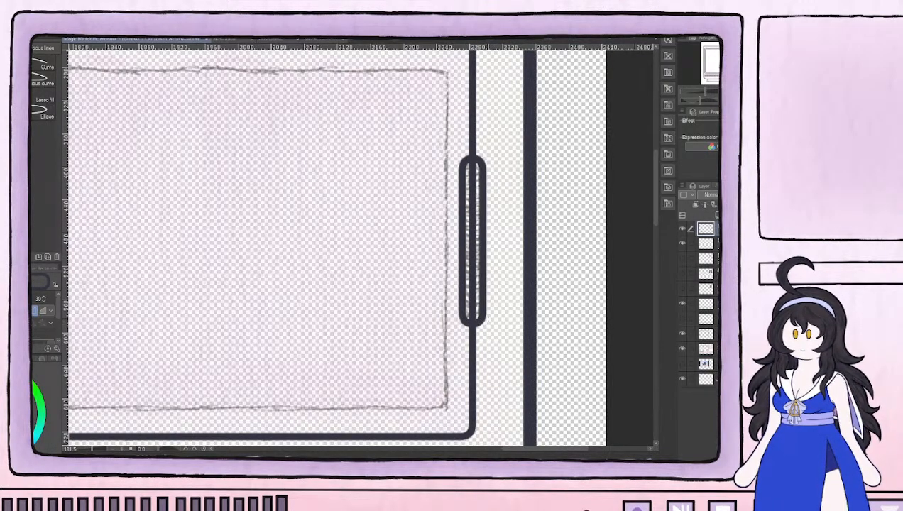
# Erase the frame line running through the inside of the handle outline, using an eraser of size 7
pyautogui.press('e')
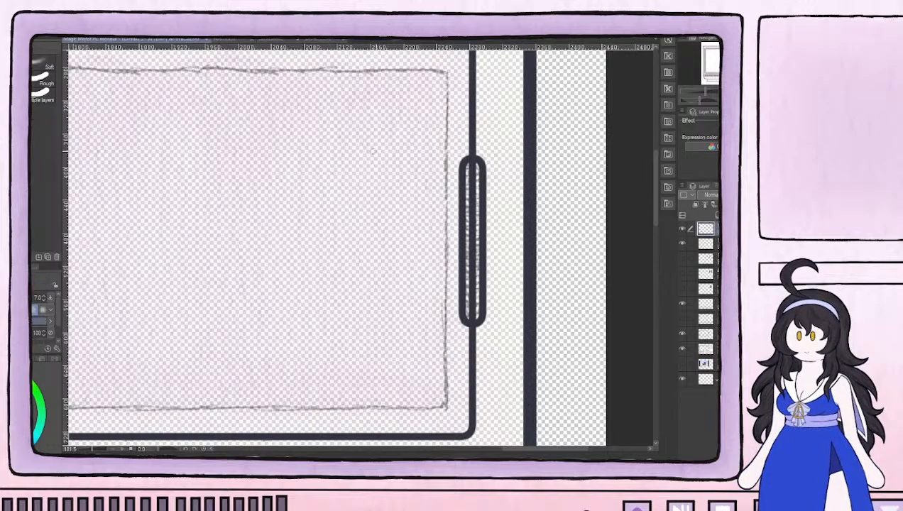
pyautogui.scroll(4, 469, 180)
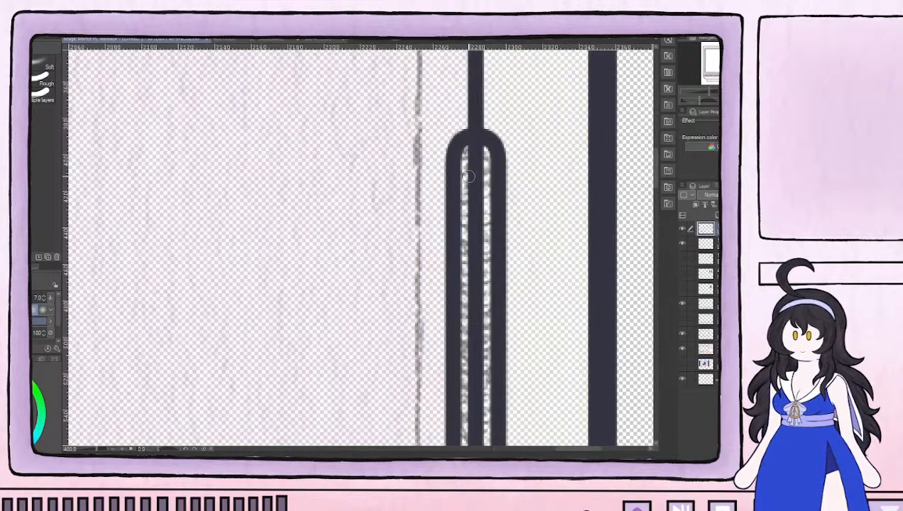
pyautogui.moveTo(474, 155)
pyautogui.mouseDown()
pyautogui.moveTo(468, 312)
pyautogui.moveTo(480, 298)
pyautogui.moveTo(470, 332)
pyautogui.moveTo(477, 357)
pyautogui.mouseUp()
pyautogui.moveTo(478, 360); pyautogui.dragTo(449, 220)
pyautogui.moveTo(448, 231)
pyautogui.mouseDown()
pyautogui.moveTo(449, 205)
pyautogui.moveTo(448, 352)
pyautogui.mouseUp()
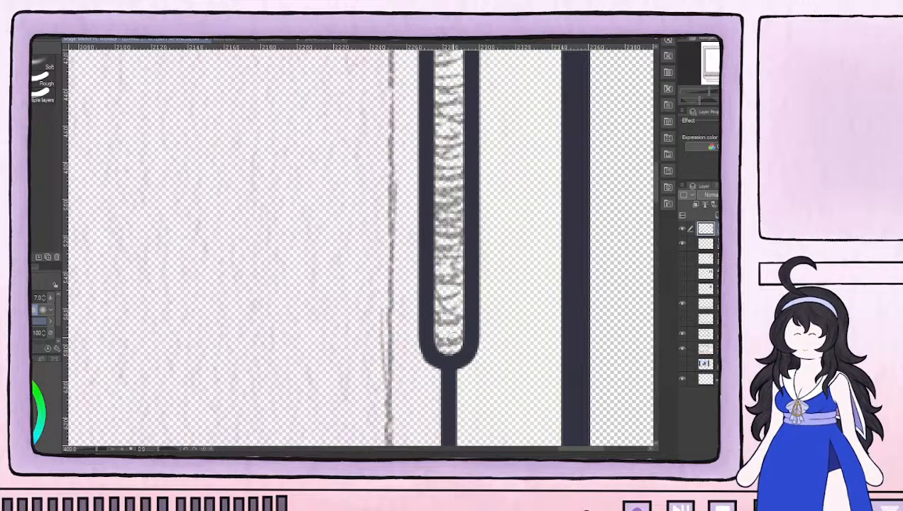
pyautogui.scroll(-6, 497, 138)
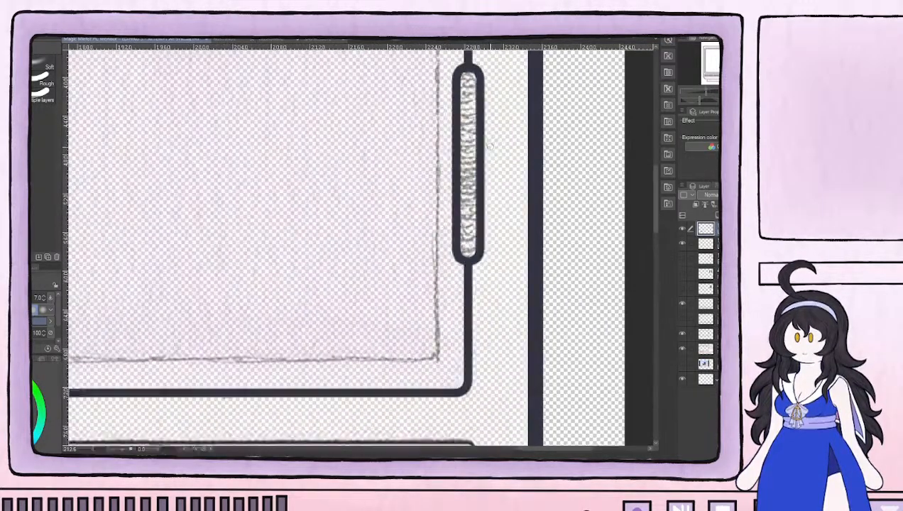
# Draw short horizontal ridge lines across the upper half of the handle's interior with a size 2 pen
pyautogui.scroll(6, 501, 268)
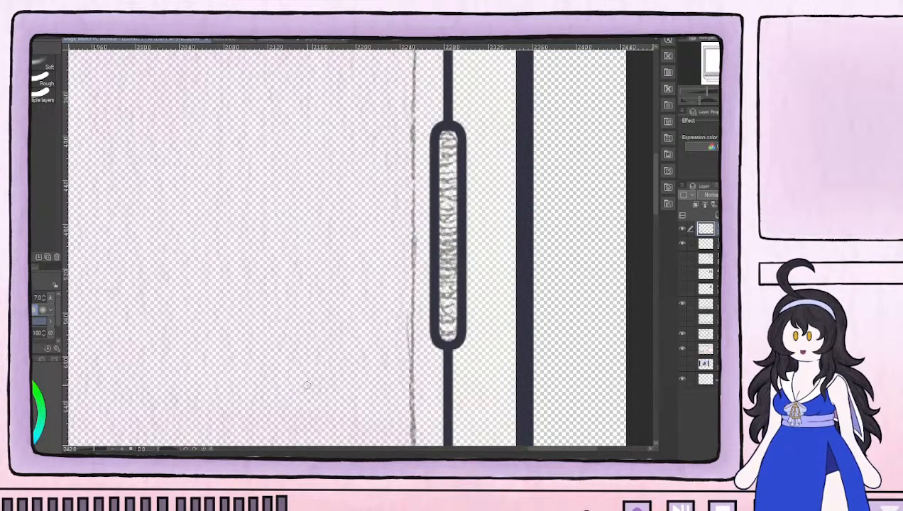
pyautogui.press('p')
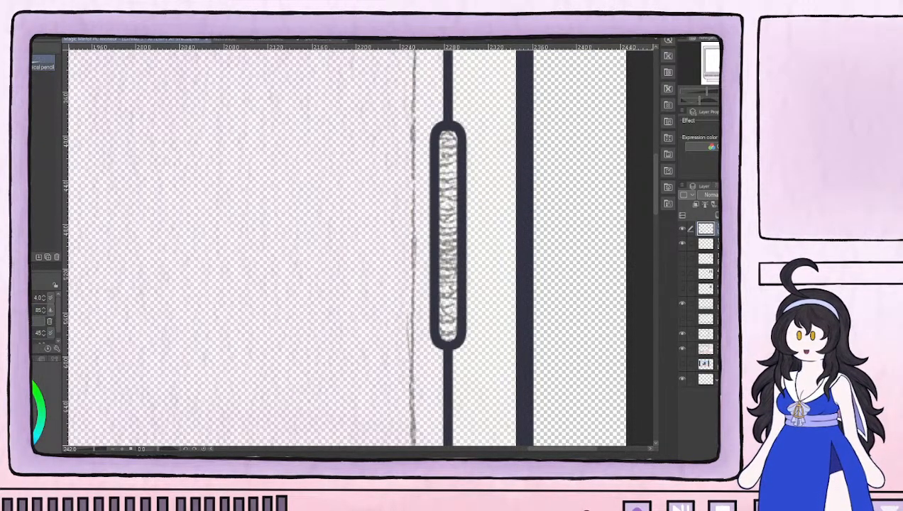
pyautogui.press('p')
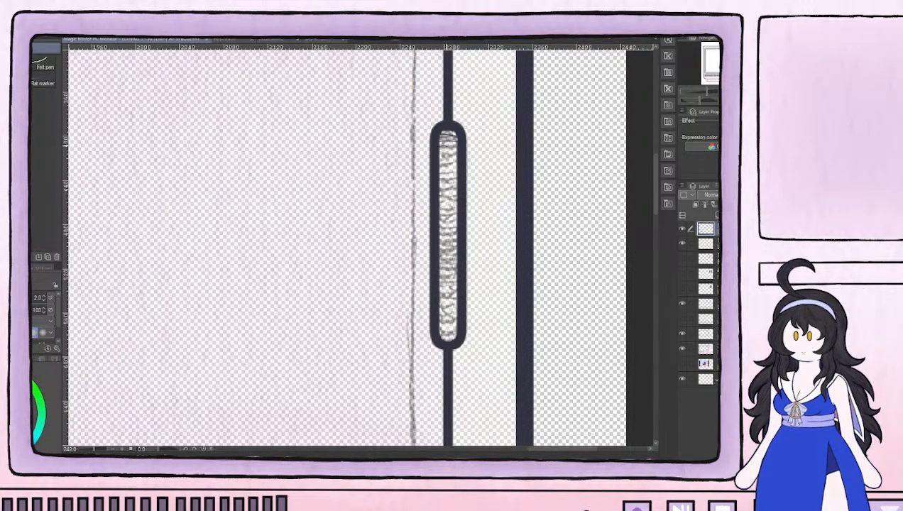
pyautogui.moveTo(439, 159); pyautogui.dragTo(456, 159)
pyautogui.moveTo(439, 163); pyautogui.dragTo(457, 163)
pyautogui.moveTo(439, 168)
pyautogui.mouseDown()
pyautogui.moveTo(457, 168)
pyautogui.moveTo(456, 182)
pyautogui.mouseUp()
pyautogui.moveTo(440, 187); pyautogui.dragTo(456, 193)
pyautogui.moveTo(439, 197)
pyautogui.mouseDown()
pyautogui.moveTo(455, 197)
pyautogui.moveTo(454, 210)
pyautogui.mouseUp()
pyautogui.moveTo(439, 216)
pyautogui.mouseDown()
pyautogui.moveTo(454, 217)
pyautogui.moveTo(457, 236)
pyautogui.mouseUp()
pyautogui.moveTo(438, 241); pyautogui.dragTo(457, 241)
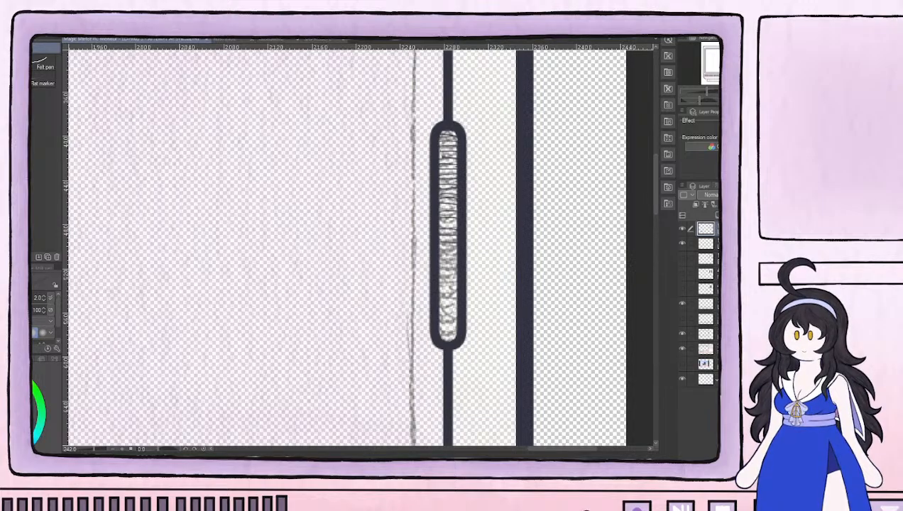
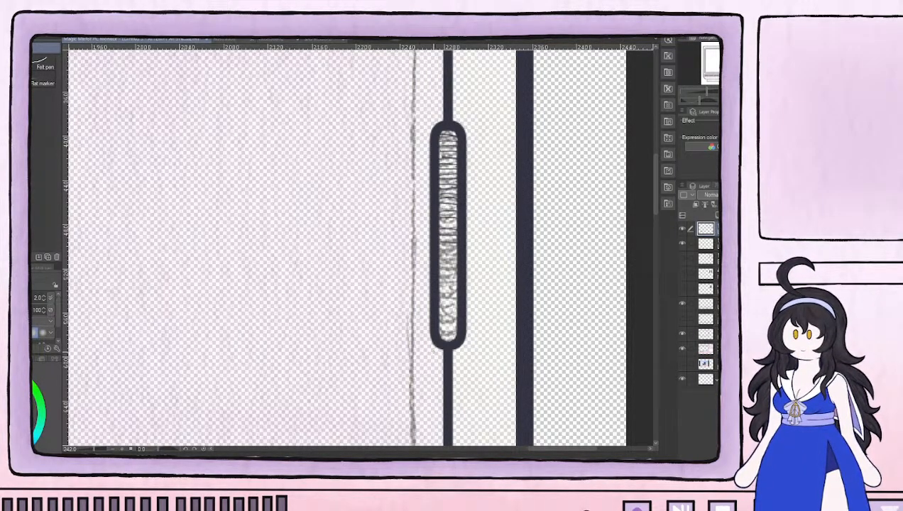
# Draw short horizontal ridge lines across the lower half of the handle's interior and fill the sparse gaps above with the size 2 pen
pyautogui.moveTo(438, 248)
pyautogui.mouseDown()
pyautogui.moveTo(457, 246)
pyautogui.moveTo(451, 334)
pyautogui.moveTo(451, 284)
pyautogui.mouseUp()
pyautogui.moveTo(436, 238); pyautogui.dragTo(457, 238)
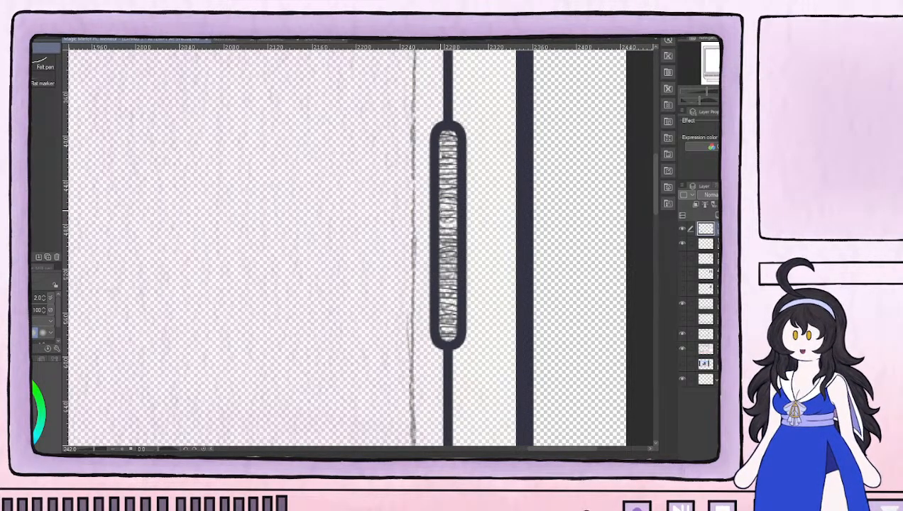
pyautogui.moveTo(448, 227)
pyautogui.mouseDown()
pyautogui.moveTo(440, 193)
pyautogui.moveTo(458, 193)
pyautogui.moveTo(439, 156)
pyautogui.moveTo(451, 158)
pyautogui.moveTo(443, 155)
pyautogui.moveTo(455, 145)
pyautogui.moveTo(439, 145)
pyautogui.moveTo(454, 130)
pyautogui.mouseUp()
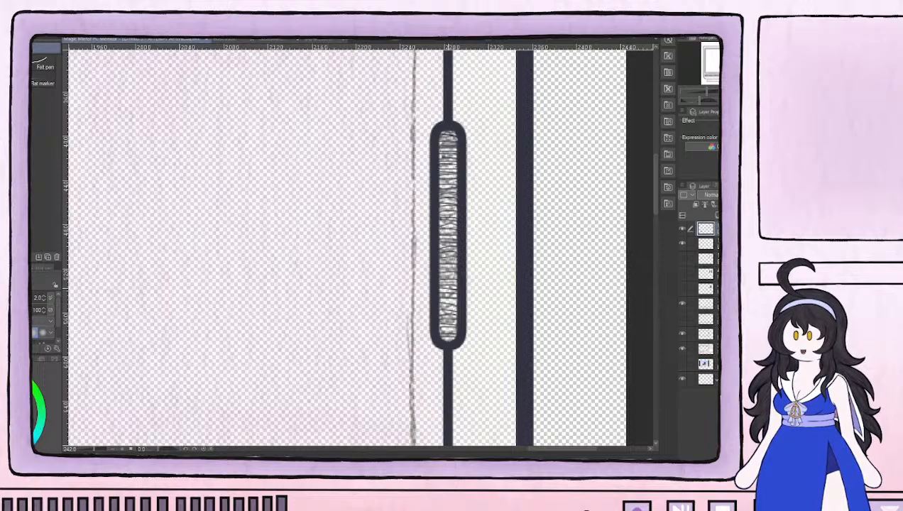
pyautogui.moveTo(436, 329)
pyautogui.mouseDown()
pyautogui.moveTo(454, 323)
pyautogui.moveTo(452, 334)
pyautogui.mouseUp()
pyautogui.moveTo(439, 271); pyautogui.dragTo(455, 272)
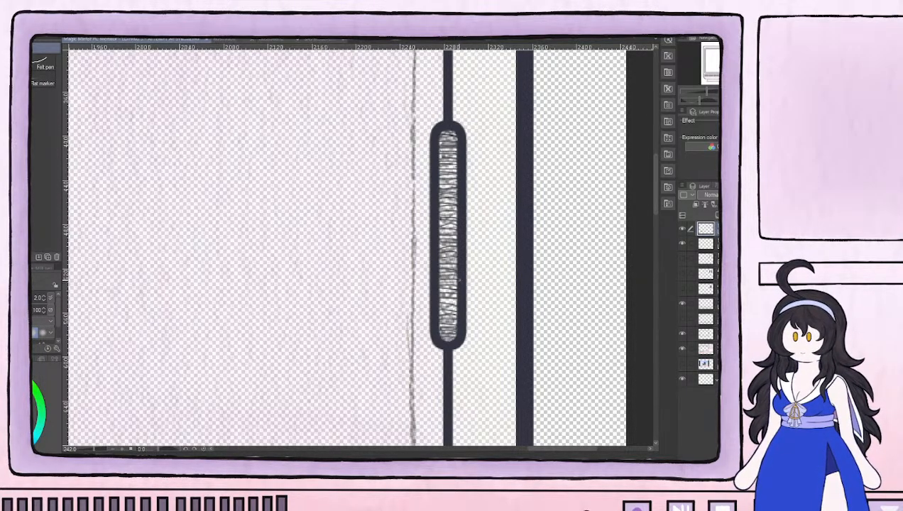
pyautogui.moveTo(436, 301); pyautogui.dragTo(455, 297)
pyautogui.moveTo(436, 234)
pyautogui.mouseDown()
pyautogui.moveTo(453, 228)
pyautogui.moveTo(455, 197)
pyautogui.mouseUp()
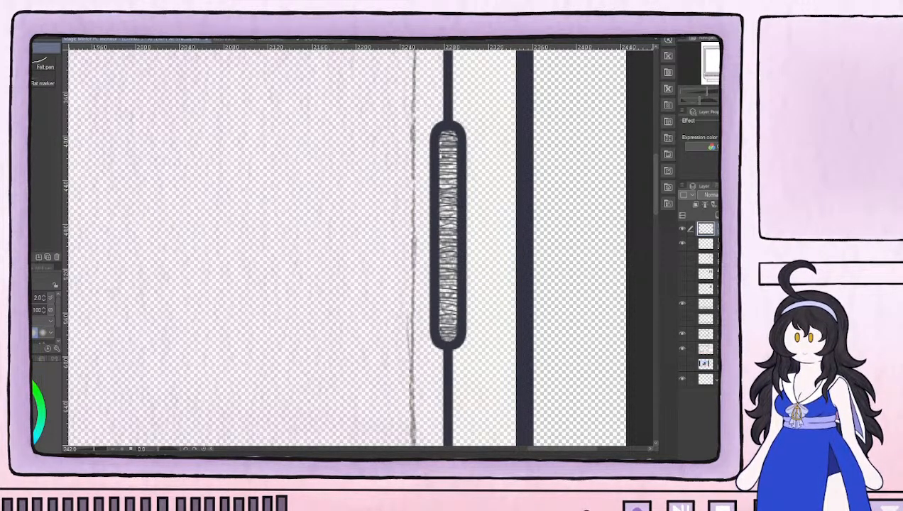
# Thin the inner edge of the handle's outline around its upper end and upper sides with a size 2 eraser
pyautogui.press('e')
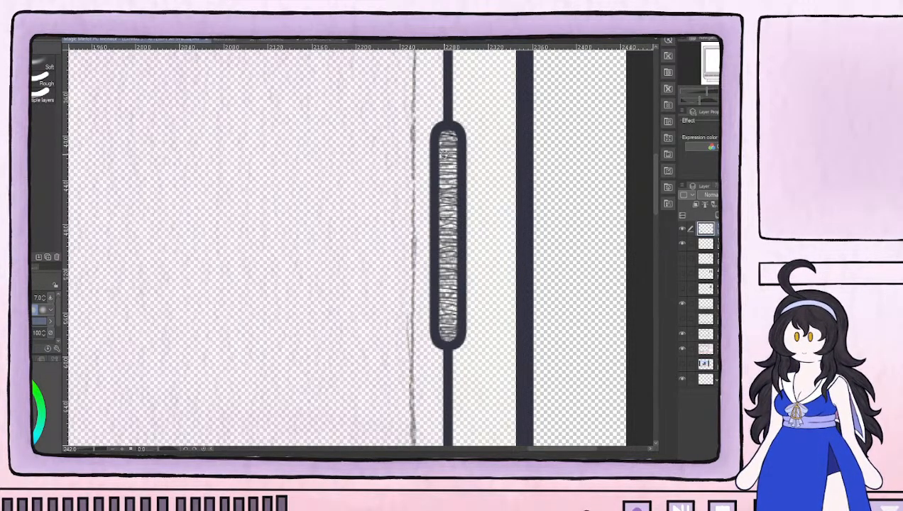
pyautogui.scroll(1, 441, 154)
pyautogui.press('[')
pyautogui.press('[')
pyautogui.press('[')
pyautogui.press('[')
pyautogui.press('[')
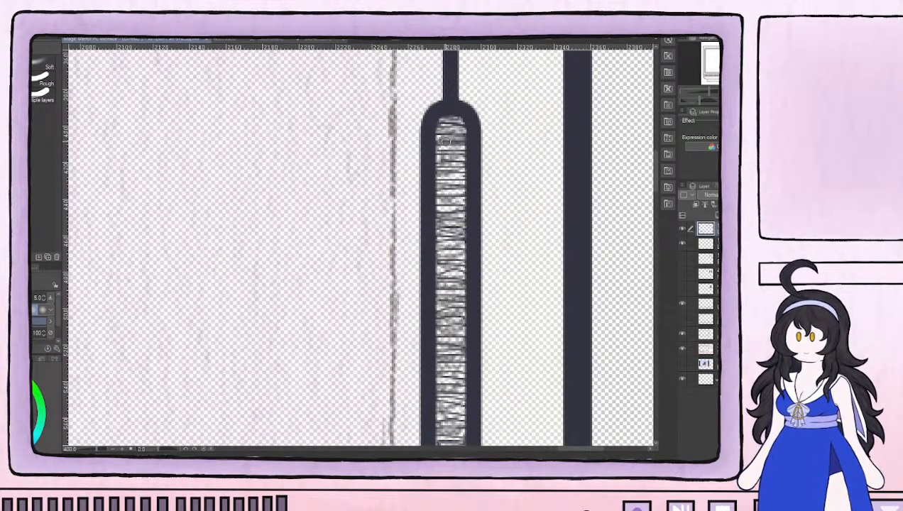
pyautogui.moveTo(449, 115)
pyautogui.mouseDown()
pyautogui.moveTo(440, 111)
pyautogui.moveTo(430, 125)
pyautogui.moveTo(452, 110)
pyautogui.moveTo(466, 136)
pyautogui.moveTo(433, 122)
pyautogui.moveTo(429, 216)
pyautogui.moveTo(433, 145)
pyautogui.moveTo(465, 149)
pyautogui.moveTo(466, 215)
pyautogui.moveTo(467, 189)
pyautogui.moveTo(469, 203)
pyautogui.mouseUp()
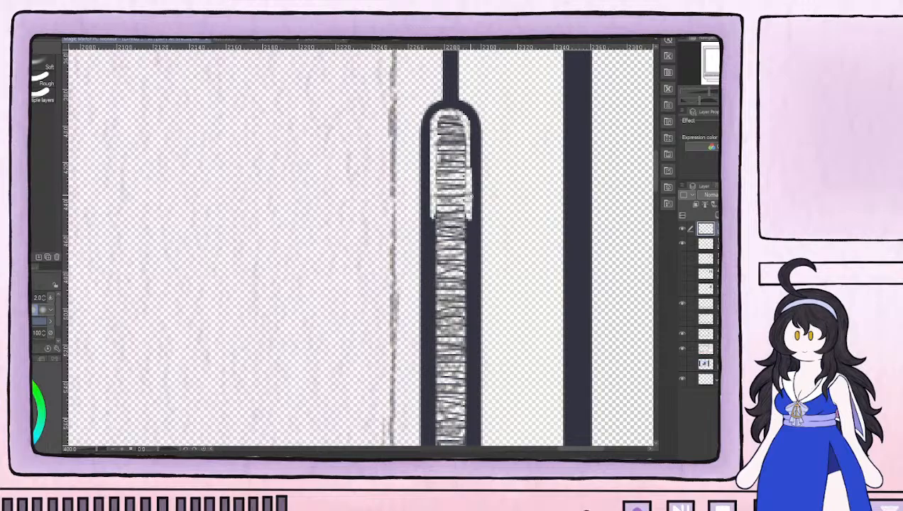
pyautogui.moveTo(471, 170)
pyautogui.mouseDown()
pyautogui.moveTo(469, 178)
pyautogui.moveTo(467, 126)
pyautogui.moveTo(470, 213)
pyautogui.moveTo(471, 199)
pyautogui.moveTo(430, 202)
pyautogui.moveTo(430, 221)
pyautogui.mouseUp()
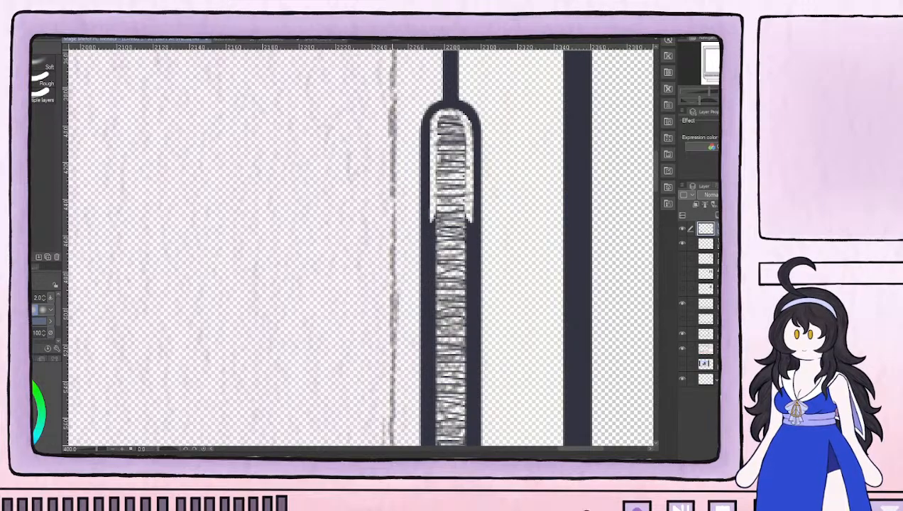
pyautogui.moveTo(430, 213); pyautogui.dragTo(430, 271)
pyautogui.moveTo(468, 217)
pyautogui.mouseDown()
pyautogui.moveTo(467, 272)
pyautogui.moveTo(450, 227)
pyautogui.mouseUp()
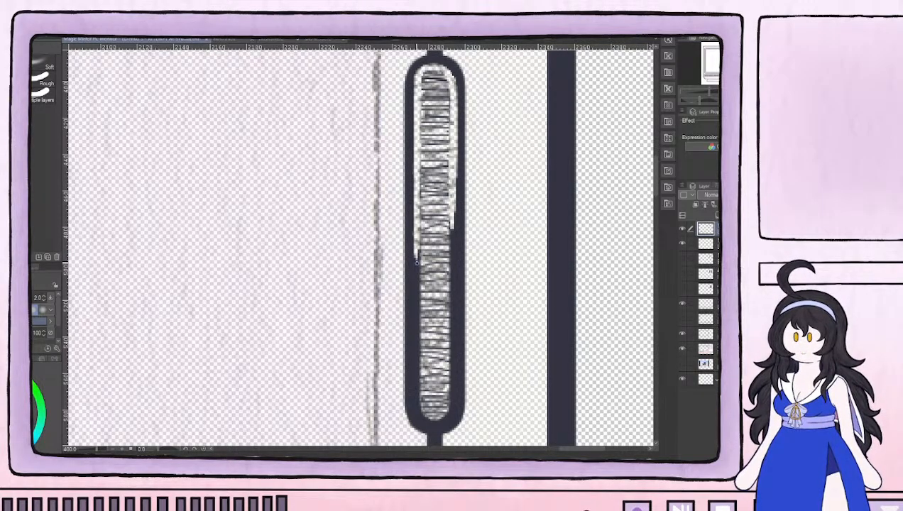
# Continue thinning the outline's inner edge down the middle stretch of both long sides of the handle
pyautogui.moveTo(418, 263); pyautogui.dragTo(416, 286)
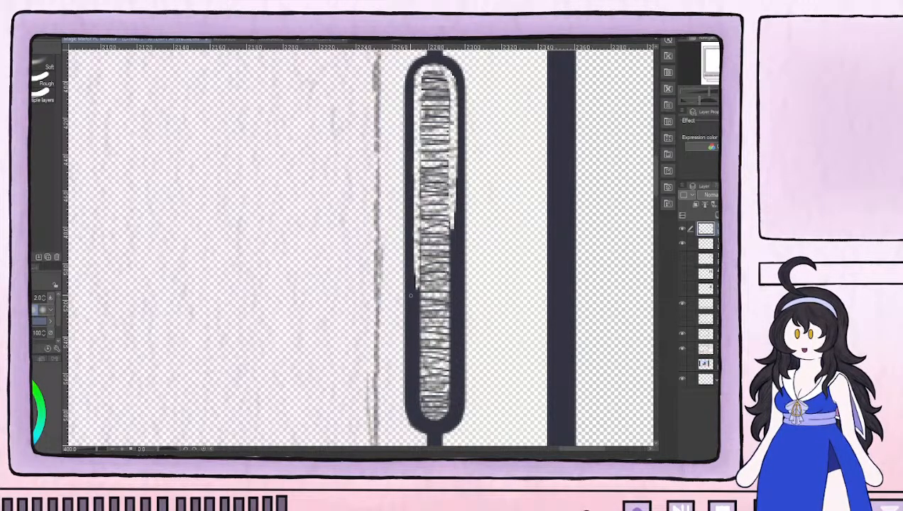
pyautogui.moveTo(483, 284); pyautogui.dragTo(412, 295)
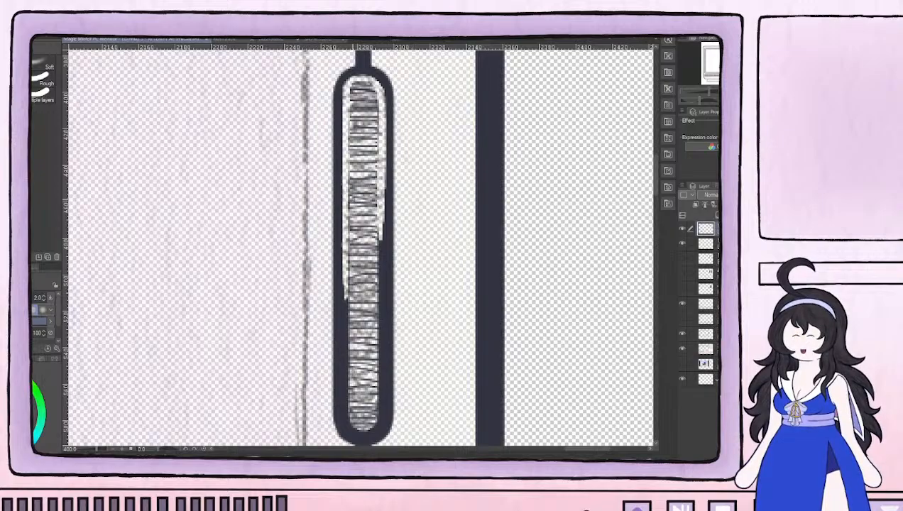
pyautogui.moveTo(344, 309)
pyautogui.mouseDown()
pyautogui.moveTo(343, 282)
pyautogui.moveTo(345, 326)
pyautogui.mouseUp()
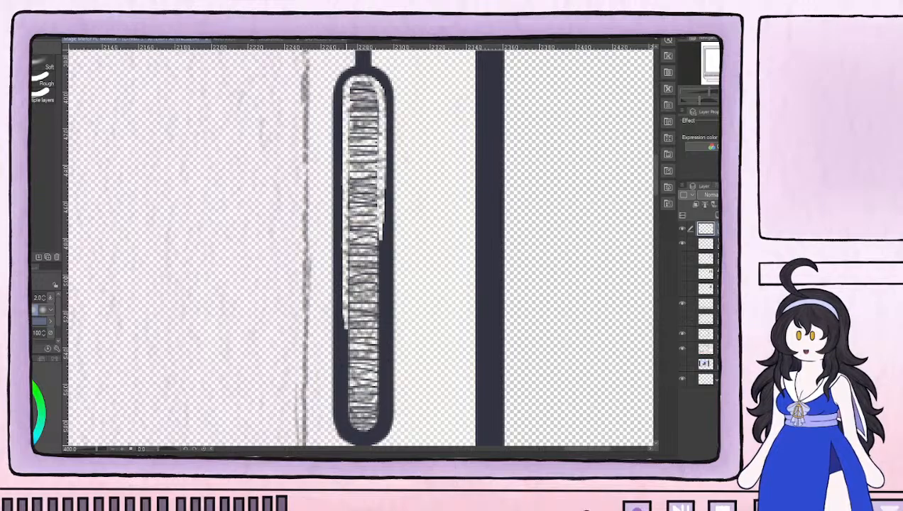
pyautogui.moveTo(347, 257); pyautogui.dragTo(349, 312)
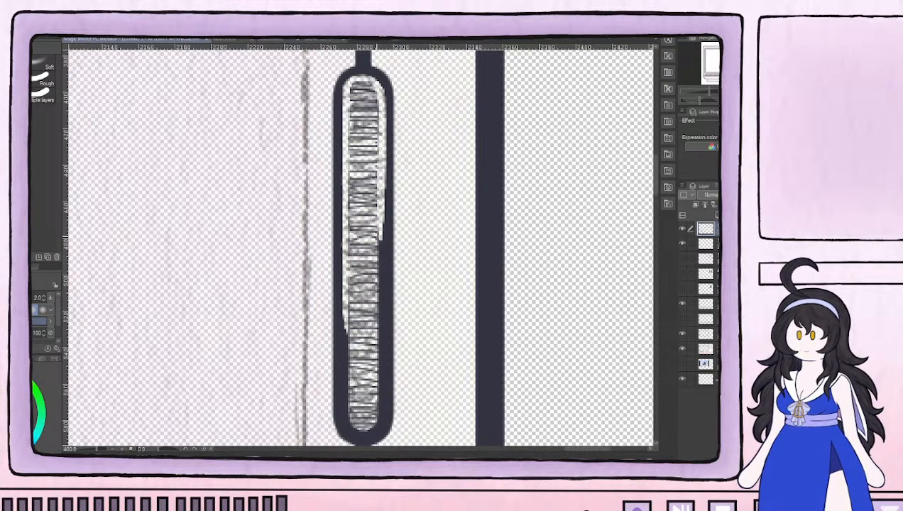
pyautogui.moveTo(381, 230); pyautogui.dragTo(381, 251)
pyautogui.moveTo(383, 210); pyautogui.dragTo(380, 250)
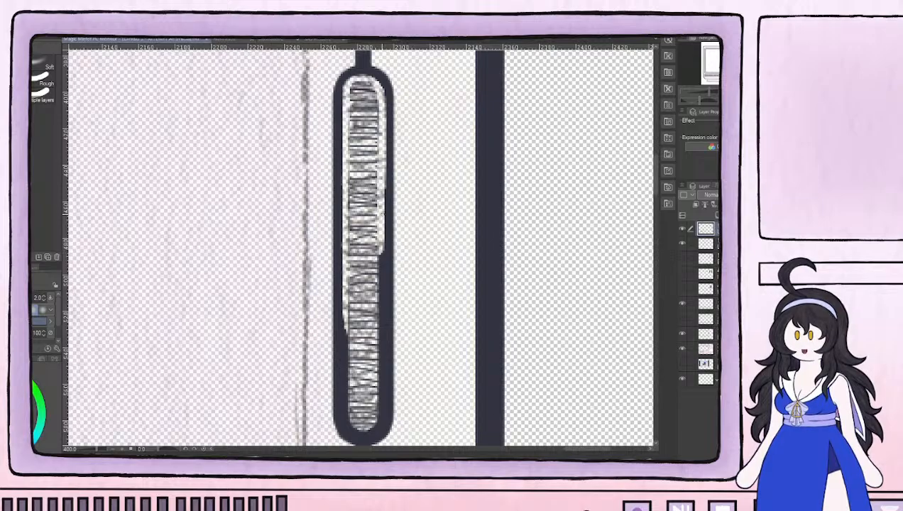
pyautogui.moveTo(382, 177); pyautogui.dragTo(383, 202)
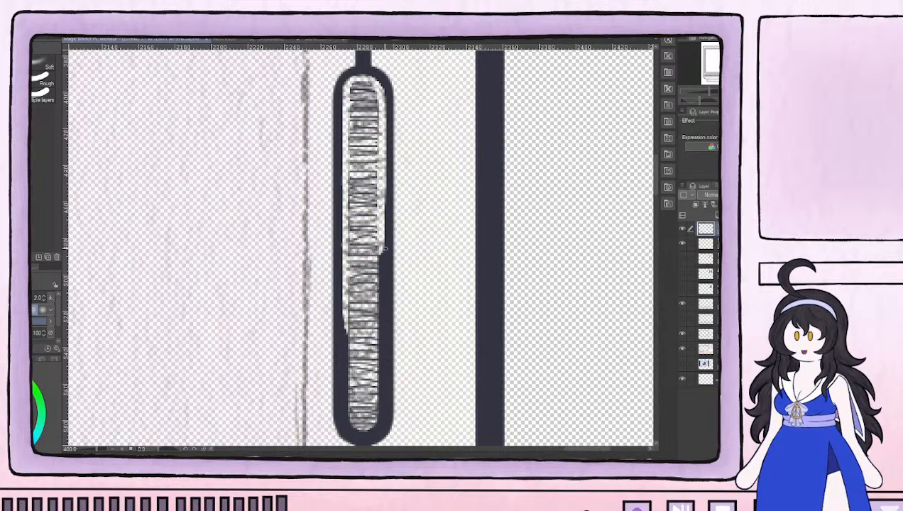
pyautogui.moveTo(381, 251)
pyautogui.mouseDown()
pyautogui.moveTo(380, 294)
pyautogui.moveTo(381, 257)
pyautogui.moveTo(382, 265)
pyautogui.mouseUp()
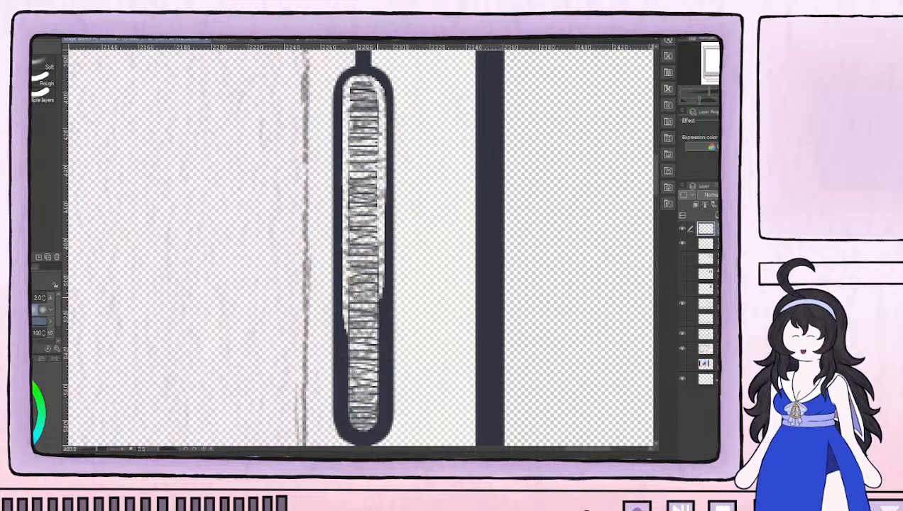
# Erase the inner edge of the handle's outline along its lower sides and around its rounded bottom end
pyautogui.moveTo(342, 314); pyautogui.dragTo(339, 338)
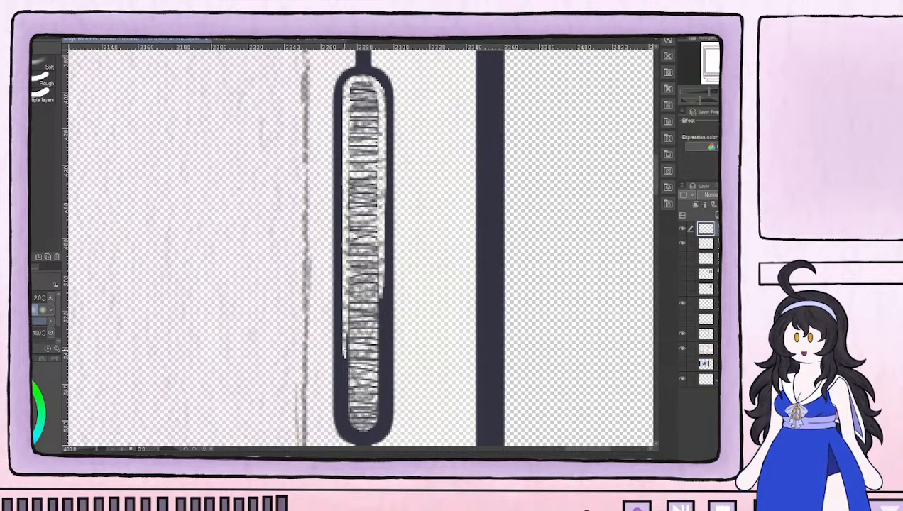
pyautogui.moveTo(346, 371); pyautogui.dragTo(346, 388)
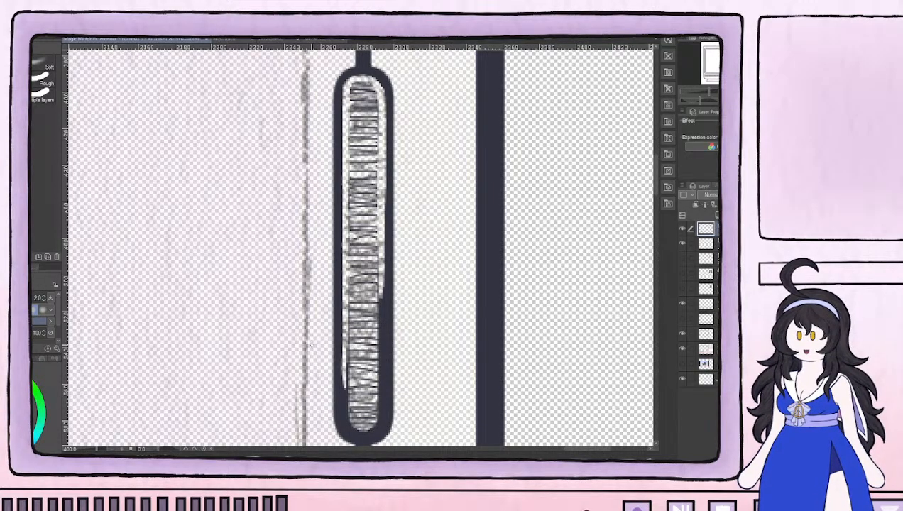
pyautogui.moveTo(381, 291); pyautogui.dragTo(380, 313)
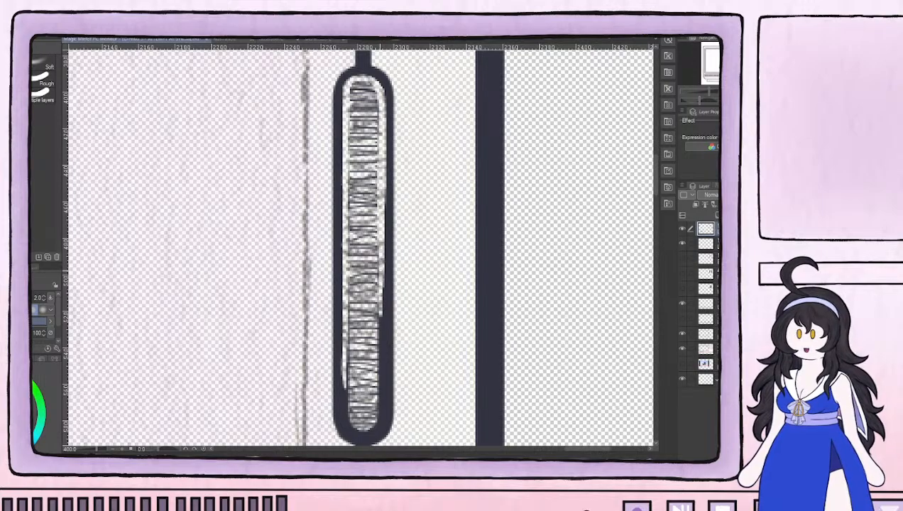
pyautogui.moveTo(379, 263)
pyautogui.mouseDown()
pyautogui.moveTo(377, 349)
pyautogui.moveTo(345, 396)
pyautogui.moveTo(346, 335)
pyautogui.moveTo(345, 343)
pyautogui.mouseUp()
pyautogui.moveTo(343, 391)
pyautogui.mouseDown()
pyautogui.moveTo(345, 429)
pyautogui.moveTo(344, 416)
pyautogui.moveTo(355, 435)
pyautogui.moveTo(372, 428)
pyautogui.mouseUp()
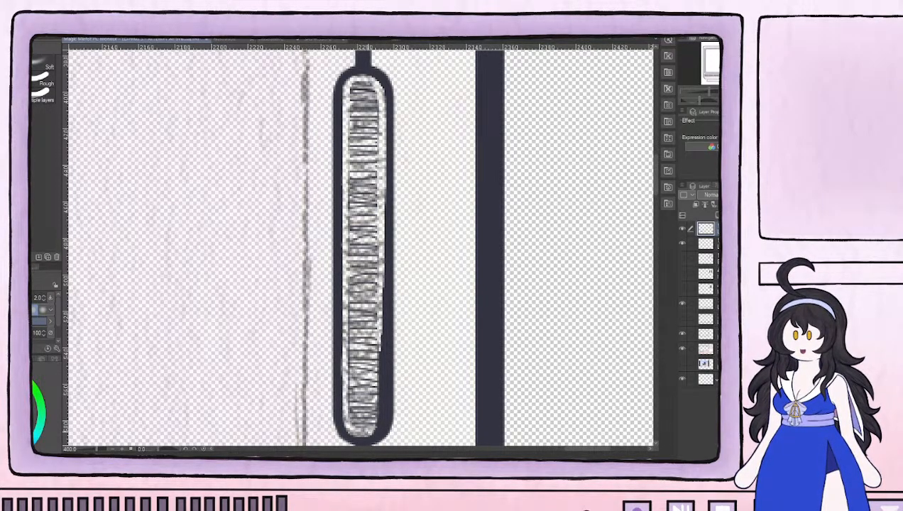
pyautogui.moveTo(378, 426)
pyautogui.mouseDown()
pyautogui.moveTo(379, 331)
pyautogui.moveTo(379, 411)
pyautogui.moveTo(365, 433)
pyautogui.moveTo(377, 427)
pyautogui.mouseUp()
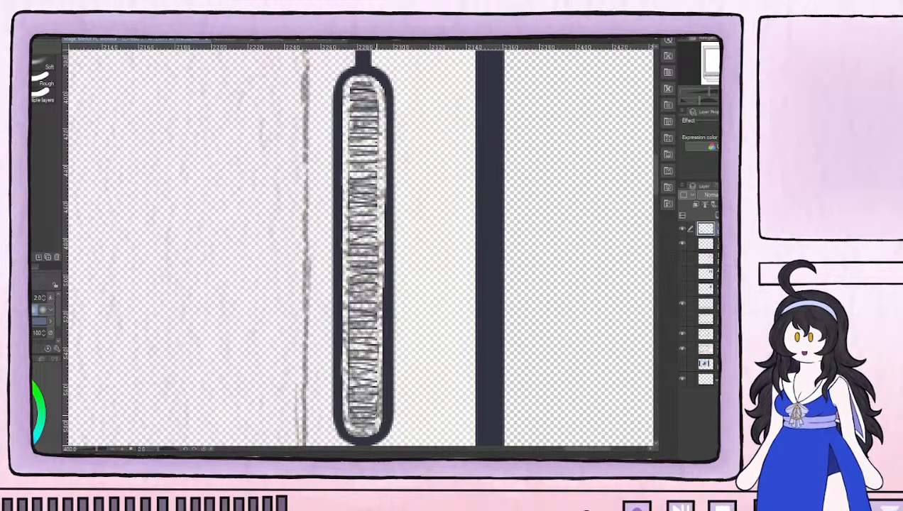
# Even out the thinned inner edge along the handle's right side with small eraser strokes from the bottom end upward
pyautogui.moveTo(369, 430)
pyautogui.mouseDown()
pyautogui.moveTo(361, 403)
pyautogui.moveTo(356, 352)
pyautogui.moveTo(372, 417)
pyautogui.moveTo(369, 395)
pyautogui.moveTo(383, 417)
pyautogui.moveTo(384, 360)
pyautogui.mouseUp()
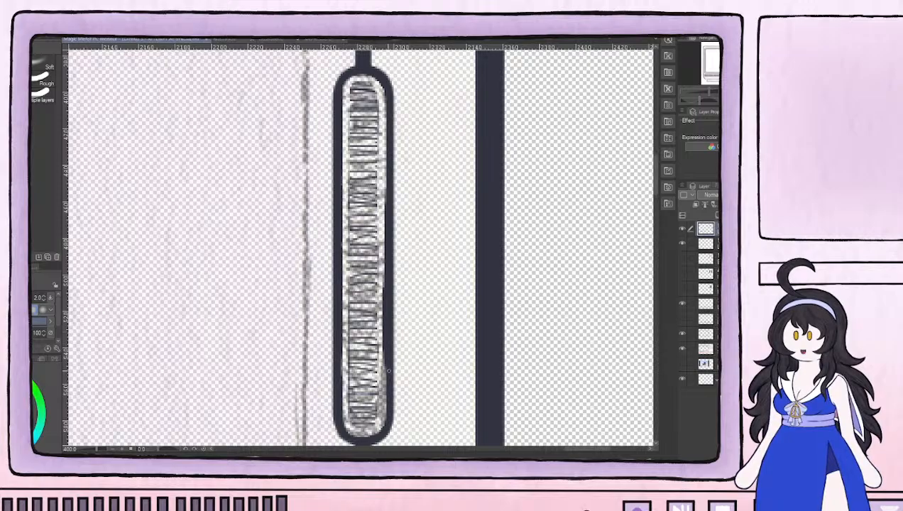
pyautogui.moveTo(383, 343)
pyautogui.mouseDown()
pyautogui.moveTo(383, 370)
pyautogui.moveTo(384, 348)
pyautogui.mouseUp()
pyautogui.moveTo(383, 316)
pyautogui.mouseDown()
pyautogui.moveTo(384, 344)
pyautogui.moveTo(382, 328)
pyautogui.mouseUp()
pyautogui.moveTo(383, 286)
pyautogui.mouseDown()
pyautogui.moveTo(383, 307)
pyautogui.moveTo(383, 296)
pyautogui.mouseUp()
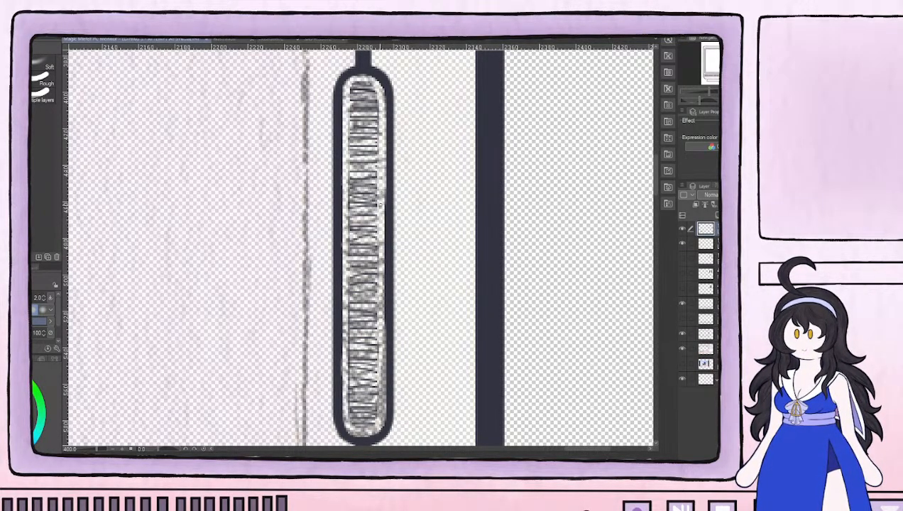
pyautogui.moveTo(384, 187); pyautogui.dragTo(383, 235)
pyautogui.moveTo(383, 204); pyautogui.dragTo(383, 221)
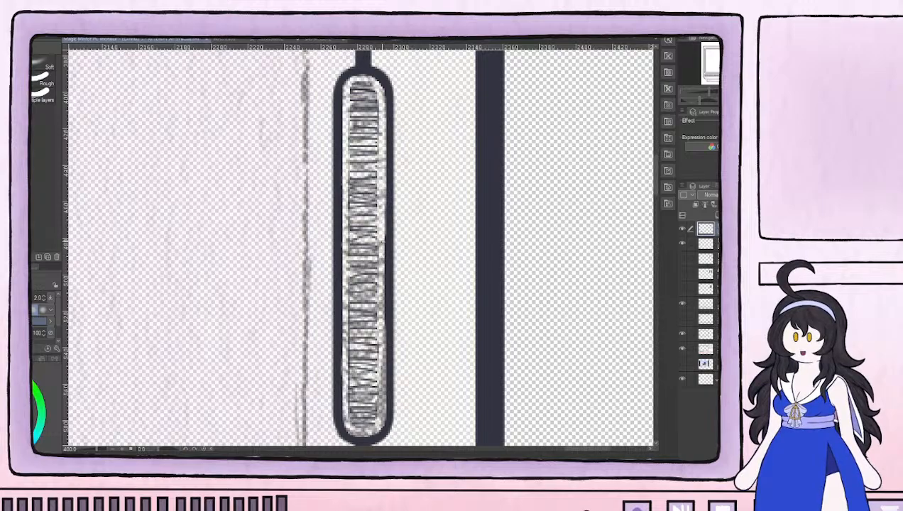
pyautogui.moveTo(383, 227); pyautogui.dragTo(383, 257)
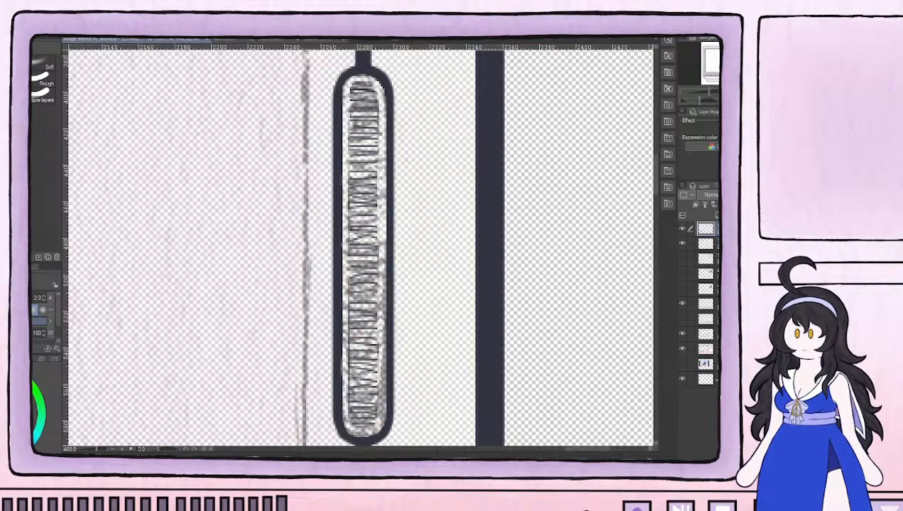
# Extend the horizontal ridge lines across the widened interior over the handle's full height with the size 2 pen
pyautogui.press('p')
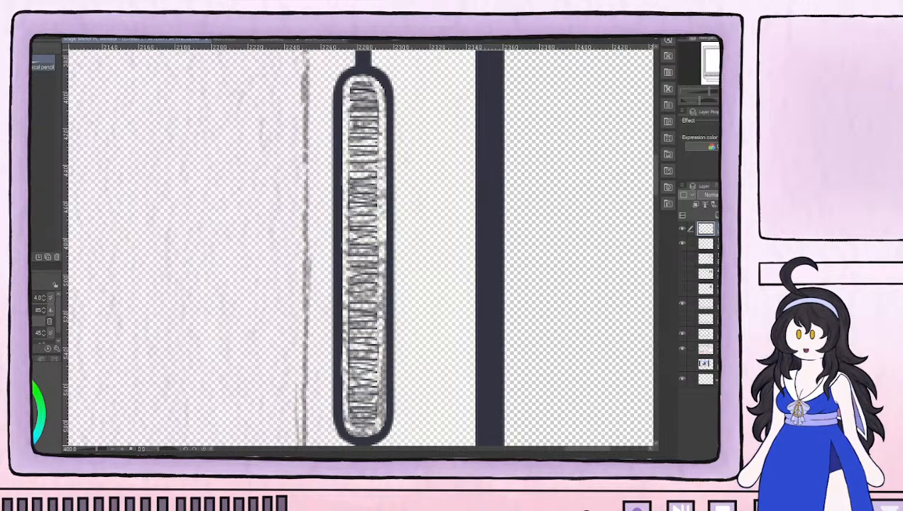
pyautogui.press('p')
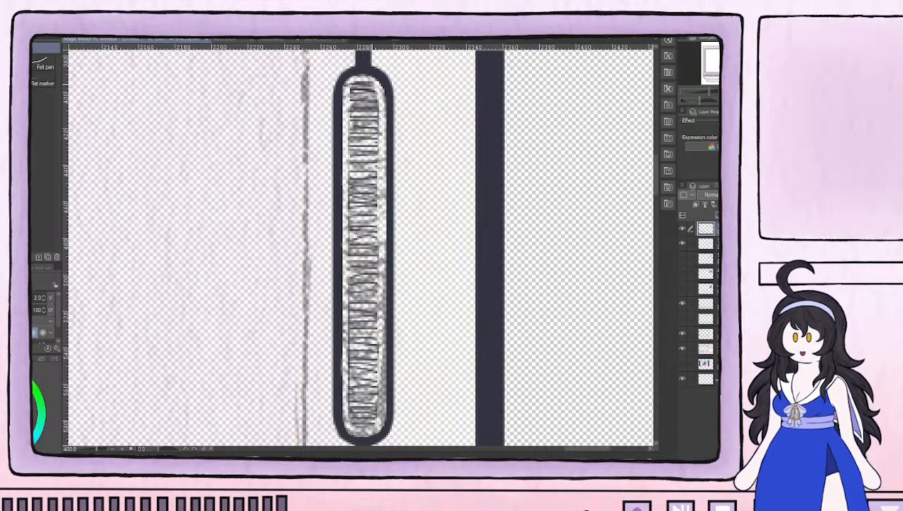
pyautogui.moveTo(362, 91)
pyautogui.mouseDown()
pyautogui.moveTo(352, 98)
pyautogui.moveTo(369, 106)
pyautogui.moveTo(348, 134)
pyautogui.moveTo(366, 141)
pyautogui.moveTo(348, 156)
pyautogui.moveTo(366, 162)
pyautogui.moveTo(355, 173)
pyautogui.mouseUp()
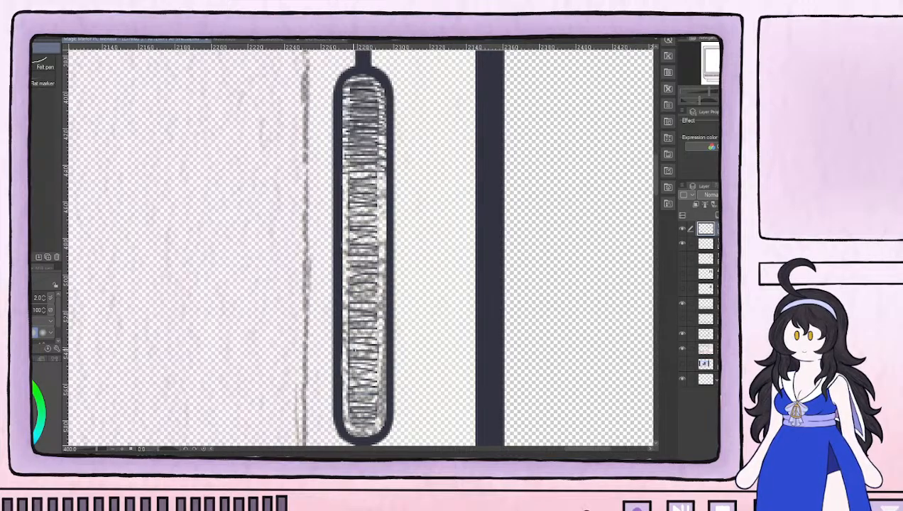
pyautogui.moveTo(346, 432)
pyautogui.mouseDown()
pyautogui.moveTo(380, 426)
pyautogui.moveTo(342, 422)
pyautogui.moveTo(383, 416)
pyautogui.moveTo(384, 406)
pyautogui.moveTo(346, 398)
pyautogui.moveTo(385, 389)
pyautogui.moveTo(341, 384)
pyautogui.moveTo(389, 382)
pyautogui.moveTo(342, 377)
pyautogui.moveTo(384, 372)
pyautogui.moveTo(345, 368)
pyautogui.moveTo(351, 361)
pyautogui.moveTo(385, 359)
pyautogui.moveTo(340, 348)
pyautogui.moveTo(388, 342)
pyautogui.moveTo(341, 331)
pyautogui.moveTo(384, 325)
pyautogui.moveTo(341, 320)
pyautogui.moveTo(386, 315)
pyautogui.moveTo(343, 311)
pyautogui.moveTo(383, 308)
pyautogui.moveTo(341, 299)
pyautogui.moveTo(384, 283)
pyautogui.moveTo(341, 279)
pyautogui.moveTo(385, 273)
pyautogui.moveTo(347, 262)
pyautogui.moveTo(384, 263)
pyautogui.moveTo(338, 268)
pyautogui.moveTo(385, 254)
pyautogui.moveTo(339, 244)
pyautogui.moveTo(383, 239)
pyautogui.moveTo(341, 233)
pyautogui.moveTo(383, 229)
pyautogui.moveTo(342, 221)
pyautogui.moveTo(383, 211)
pyautogui.moveTo(341, 204)
pyautogui.moveTo(380, 202)
pyautogui.moveTo(383, 192)
pyautogui.moveTo(339, 185)
pyautogui.moveTo(384, 176)
pyautogui.moveTo(346, 170)
pyautogui.moveTo(385, 171)
pyautogui.mouseUp()
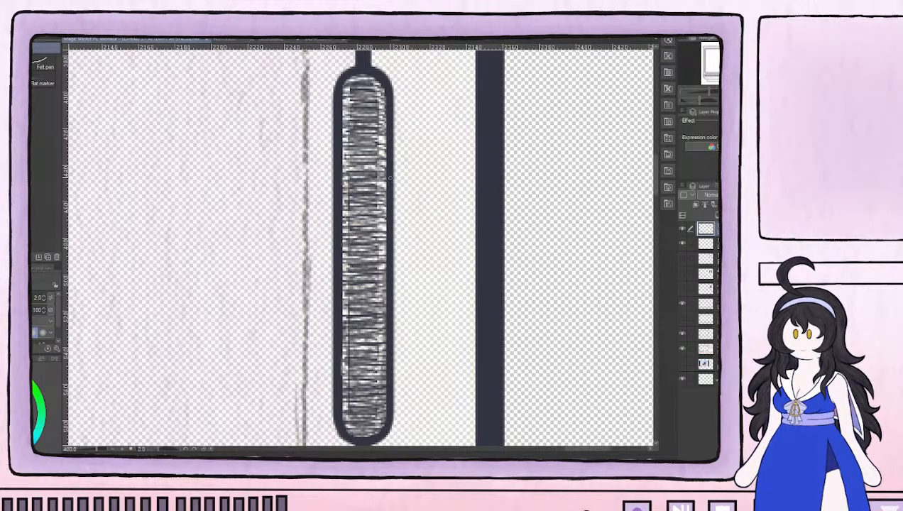
pyautogui.moveTo(385, 225); pyautogui.dragTo(386, 211)
pyautogui.moveTo(340, 87)
pyautogui.mouseDown()
pyautogui.moveTo(355, 109)
pyautogui.moveTo(341, 122)
pyautogui.mouseUp()
# Add a new layer to the line art layers for the row of button sketches on the monitor's lower bar
pyautogui.scroll(-5, 326, 169)
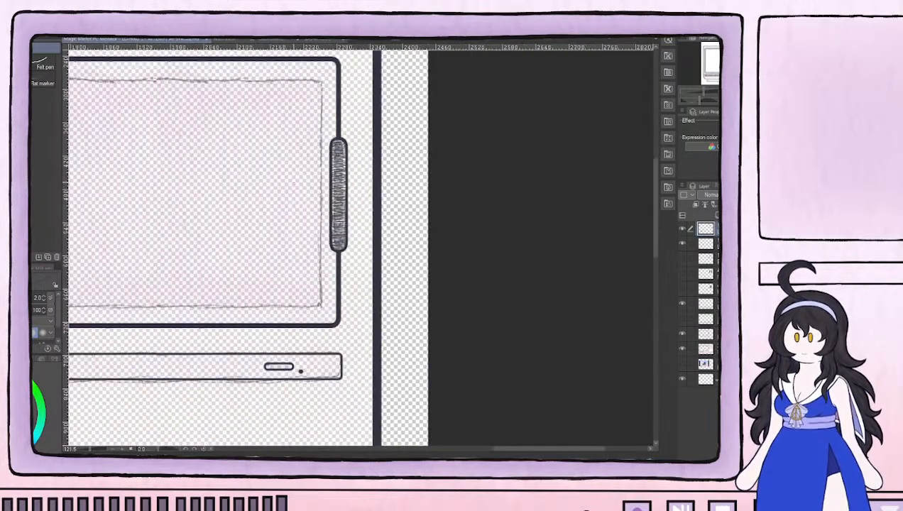
pyautogui.moveTo(305, 198); pyautogui.dragTo(508, 275)
pyautogui.scroll(-3, 437, 277)
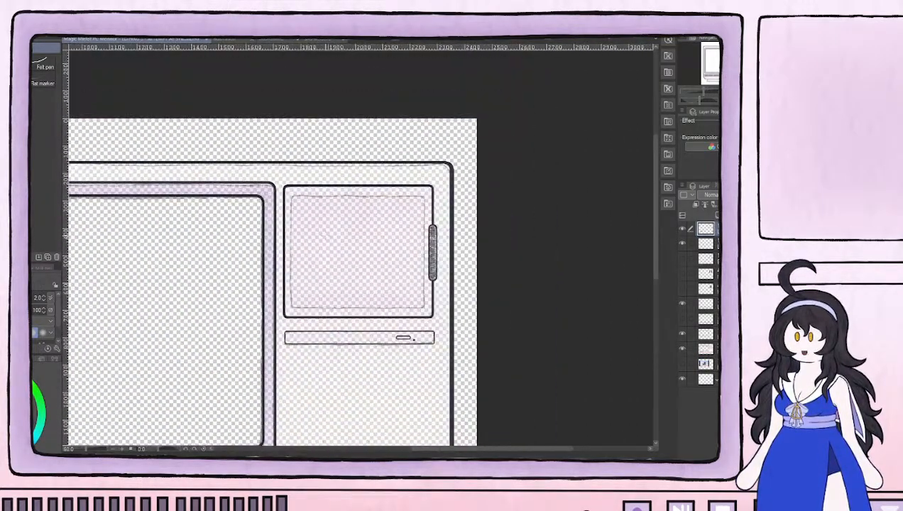
pyautogui.moveTo(302, 288); pyautogui.dragTo(416, 195)
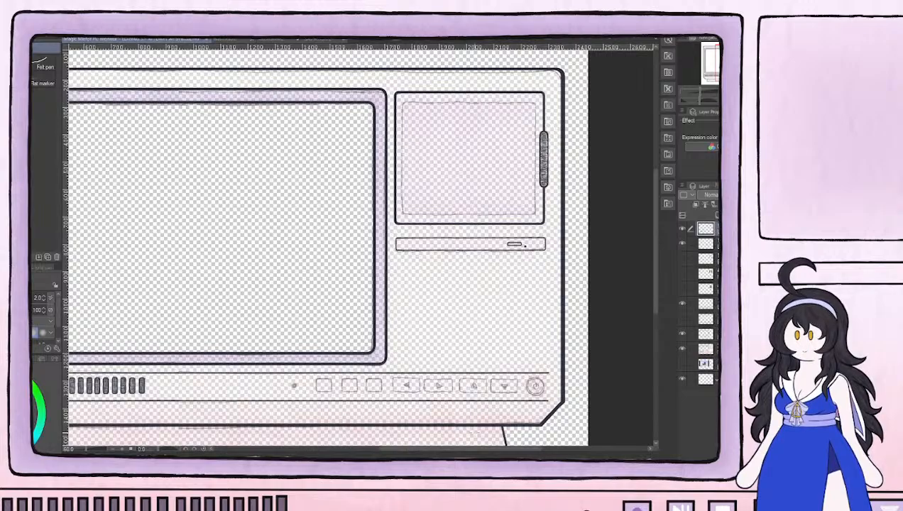
pyautogui.scroll(3, 417, 195)
pyautogui.click(717, 215)
pyautogui.scroll(2, 559, 390)
pyautogui.scroll(-4, 559, 383)
pyautogui.moveTo(576, 378); pyautogui.dragTo(540, 363)
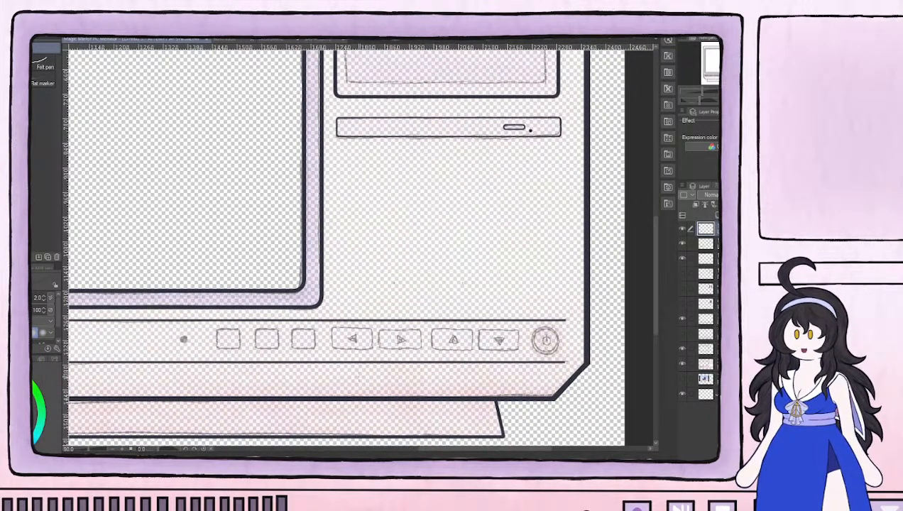
pyautogui.scroll(4, 275, 353)
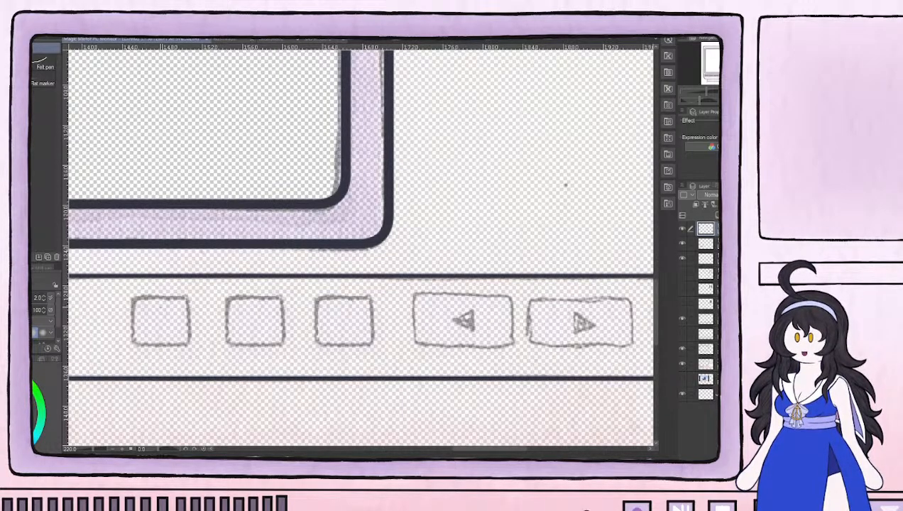
pyautogui.scroll(-5, 527, 361)
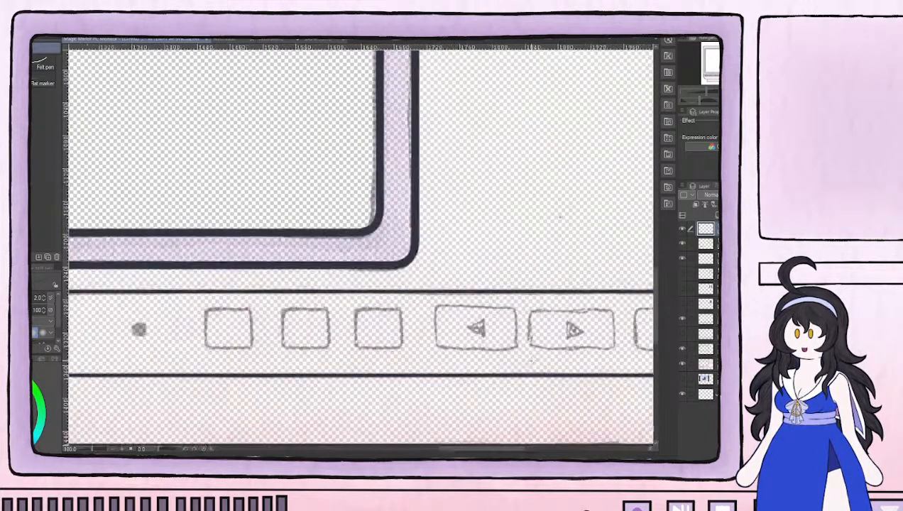
# Examine the row of button sketches along the monitor's lower bar, from the indicator dot to the power button
pyautogui.moveTo(603, 363); pyautogui.dragTo(325, 350)
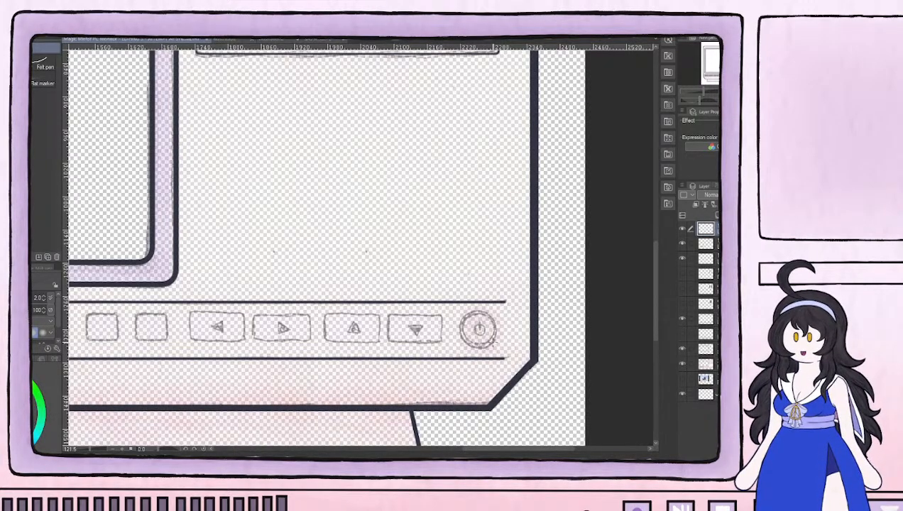
pyautogui.scroll(-12, 492, 343)
pyautogui.moveTo(422, 275); pyautogui.dragTo(439, 297)
pyautogui.scroll(3, 440, 296)
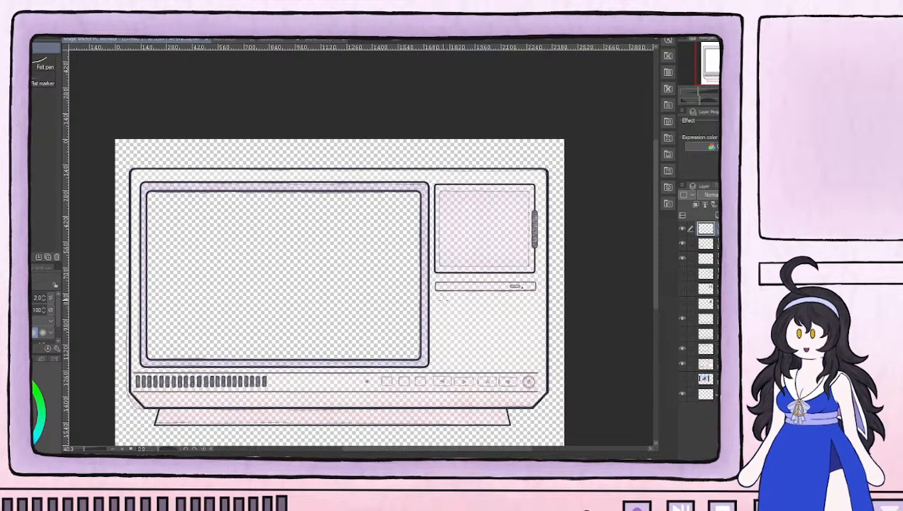
pyautogui.scroll(7, 511, 401)
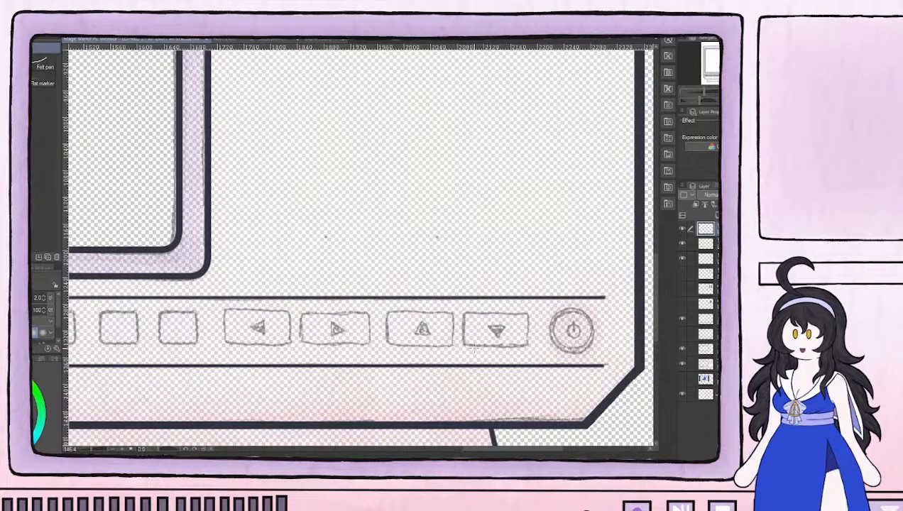
pyautogui.moveTo(276, 339); pyautogui.dragTo(482, 331)
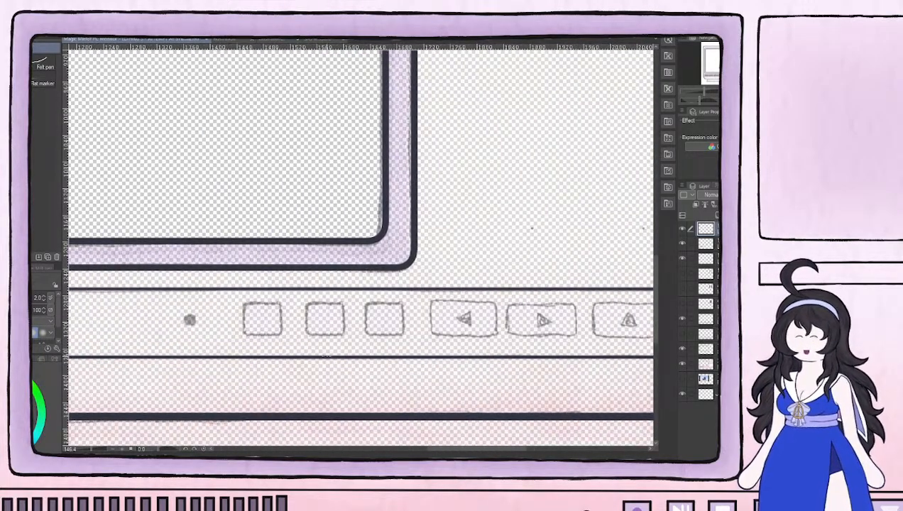
pyautogui.moveTo(207, 319); pyautogui.dragTo(357, 319)
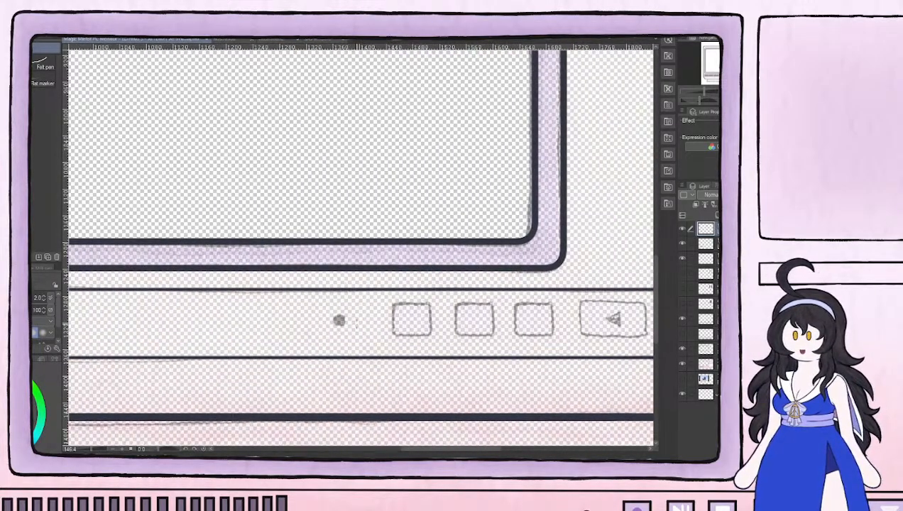
pyautogui.scroll(-1, 286, 335)
pyautogui.scroll(-4, 287, 334)
pyautogui.moveTo(163, 330); pyautogui.dragTo(358, 343)
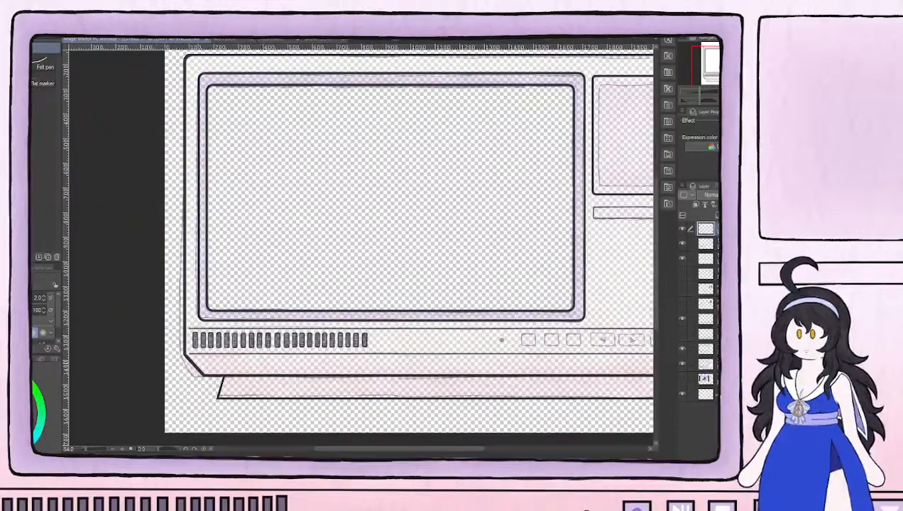
pyautogui.moveTo(590, 361); pyautogui.dragTo(340, 356)
pyautogui.scroll(4, 462, 348)
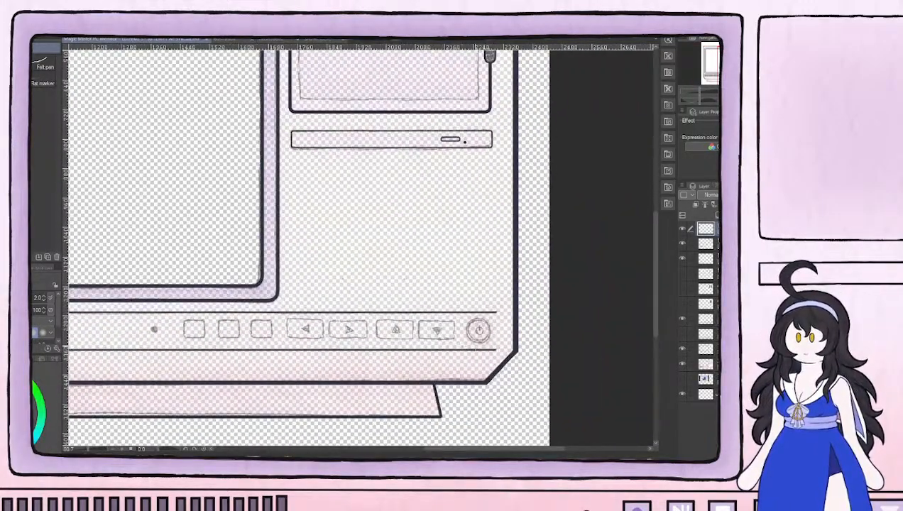
pyautogui.scroll(2, 461, 309)
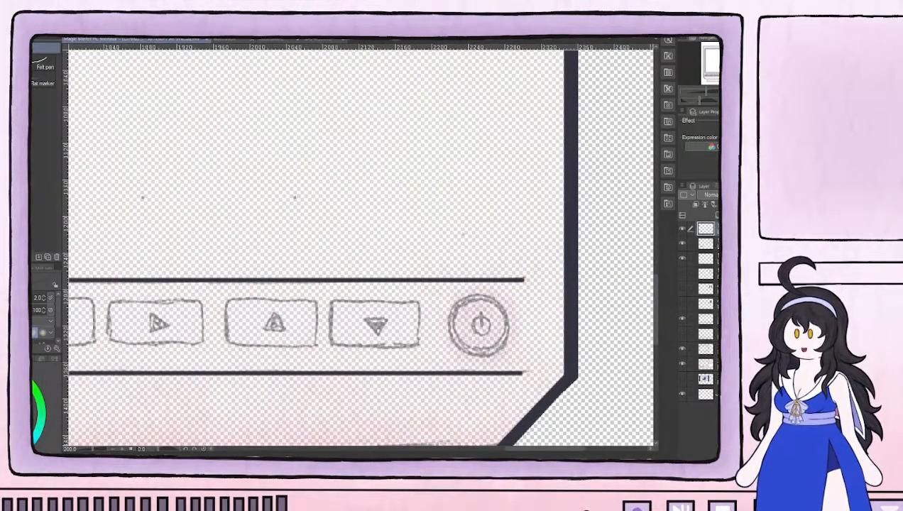
# Raise the coloured sketch layer to full opacity and inspect the arrow and power buttons on the lower bar
pyautogui.click(706, 364)
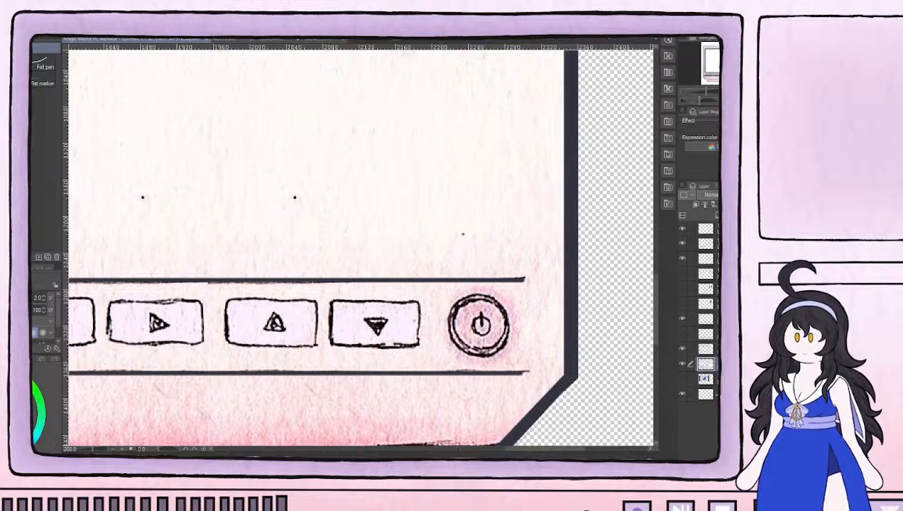
pyautogui.scroll(-5, 283, 351)
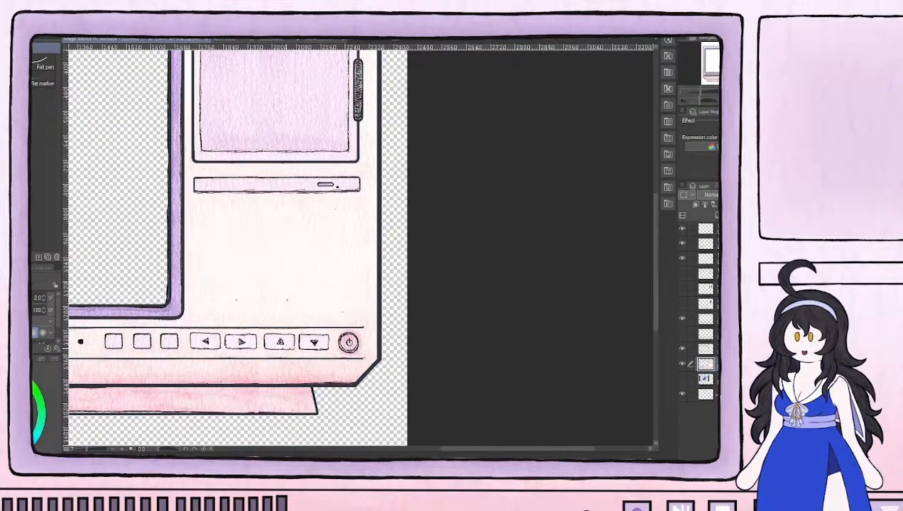
pyautogui.scroll(4, 274, 314)
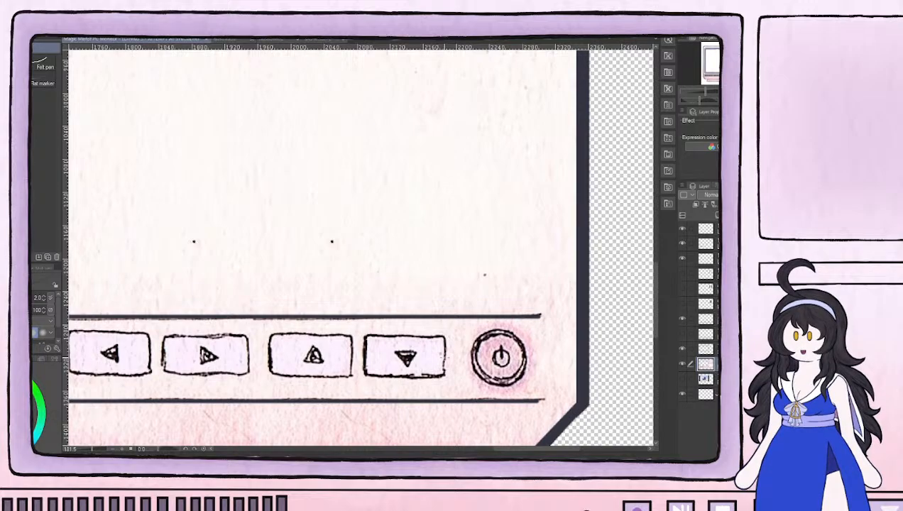
pyautogui.scroll(-3, 436, 333)
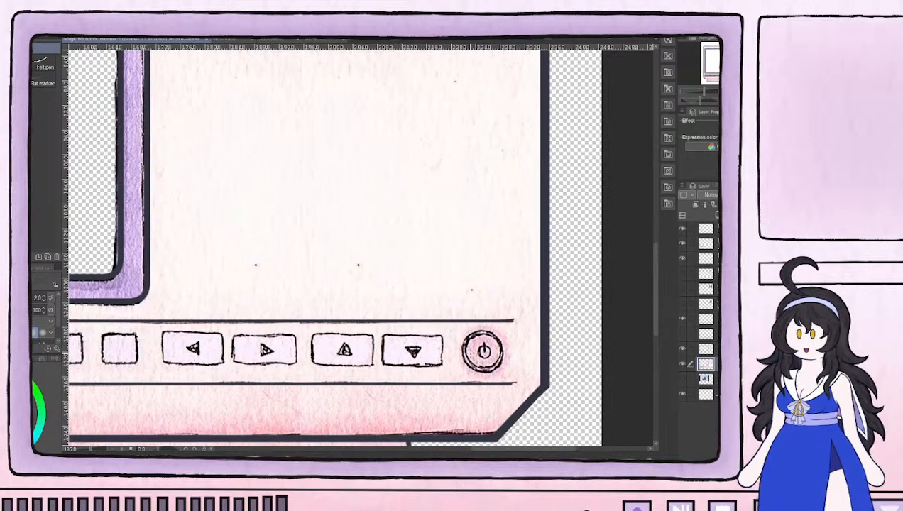
pyautogui.scroll(2, 467, 354)
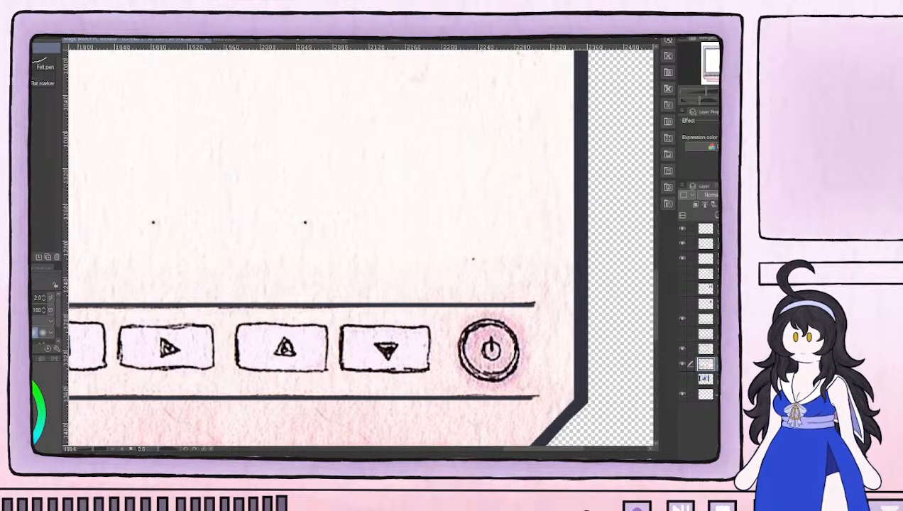
# Try to outline the down-arrow button on the top line art layer with a rounded rectangle of corner roundness 30
pyautogui.press('u')
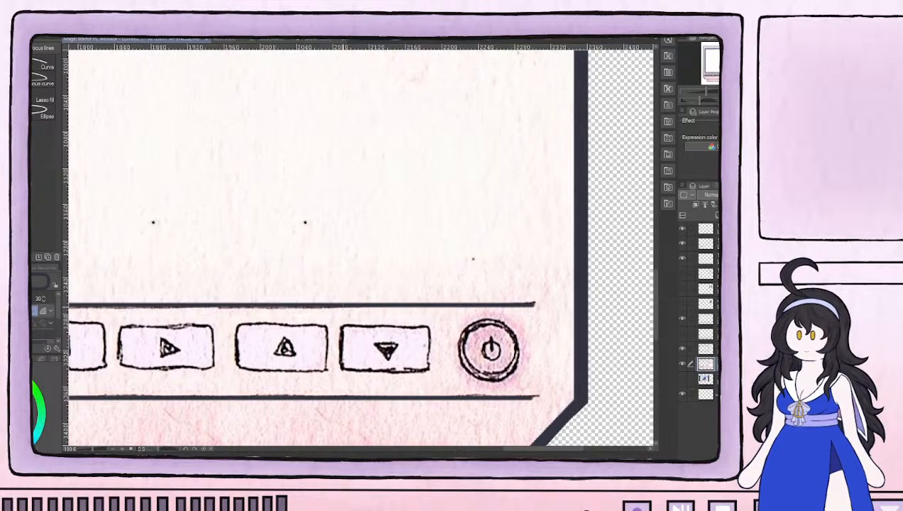
pyautogui.click(706, 228)
pyautogui.click(682, 229)
pyautogui.scroll(-6, 494, 266)
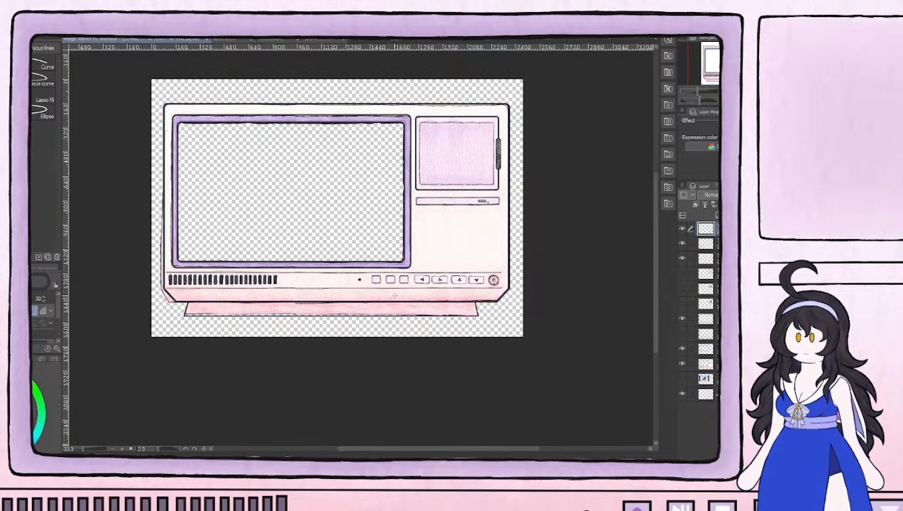
pyautogui.scroll(5, 395, 295)
pyautogui.moveTo(584, 233); pyautogui.dragTo(383, 261)
pyautogui.scroll(2, 437, 264)
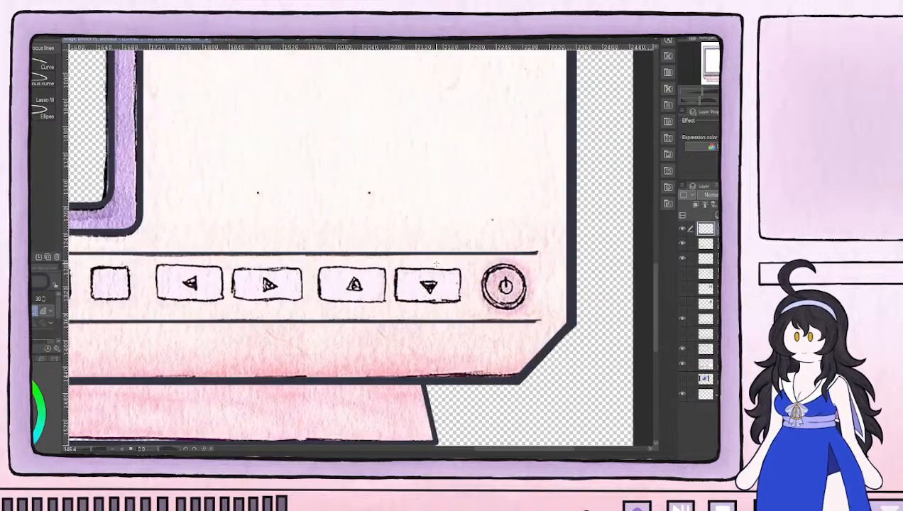
pyautogui.scroll(1, 436, 264)
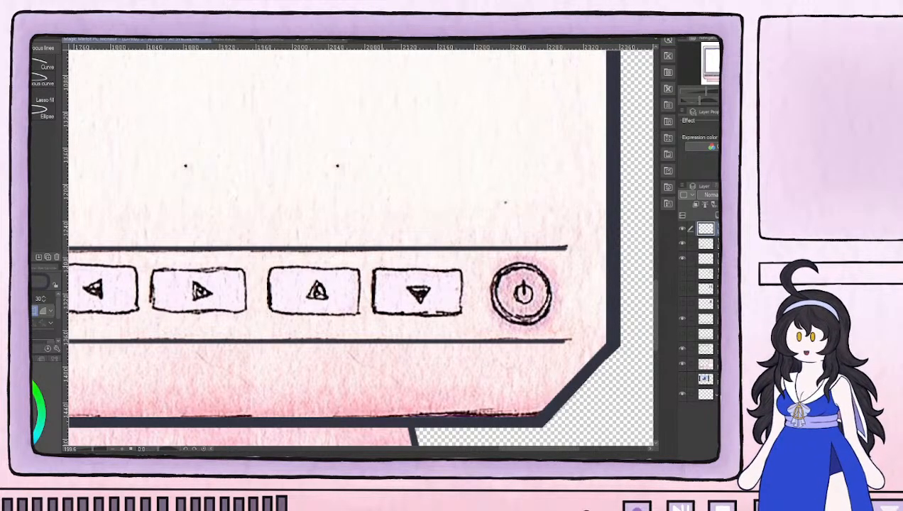
pyautogui.moveTo(371, 267); pyautogui.dragTo(466, 319)
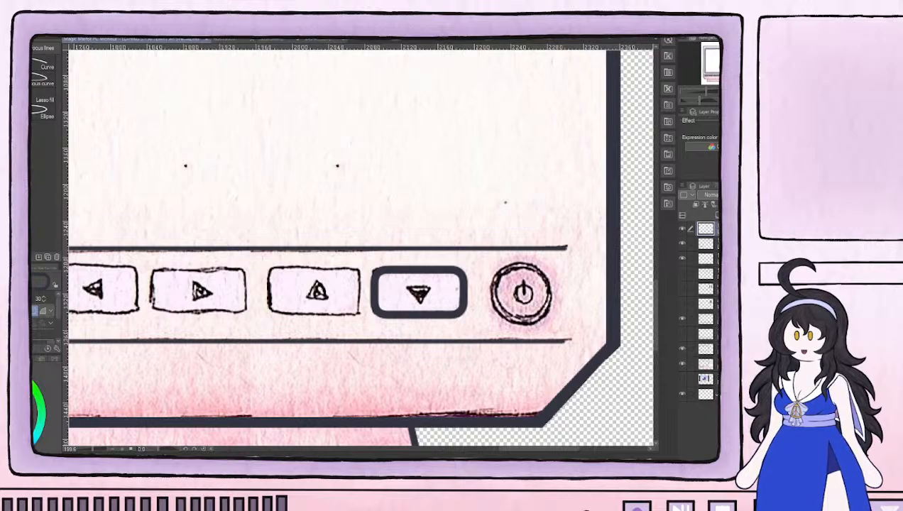
pyautogui.hotkey('ctrl', 'z')
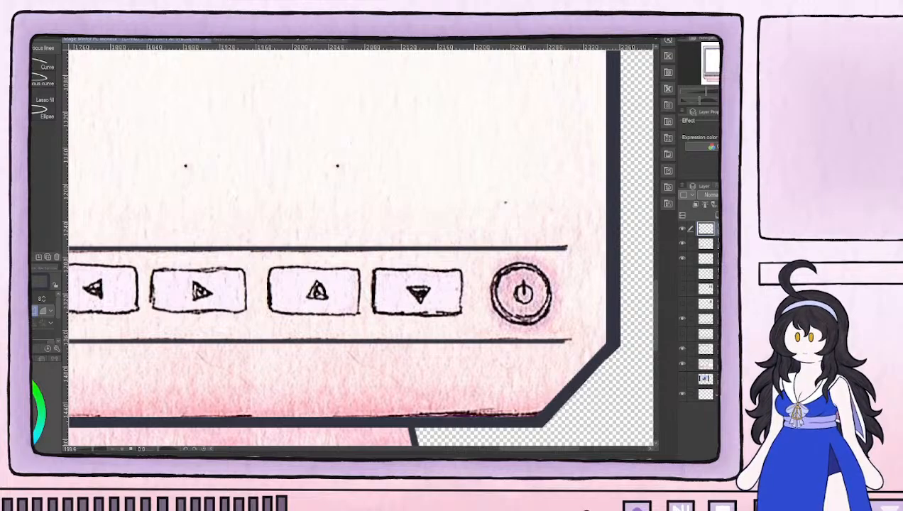
# Outline the down-arrow button on the top line art layer with a rounded rectangle, corner roundness 8 and line size 5
pyautogui.scroll(-1, 45, 314)
pyautogui.press('[')
pyautogui.press('[')
pyautogui.press('[')
pyautogui.press('[')
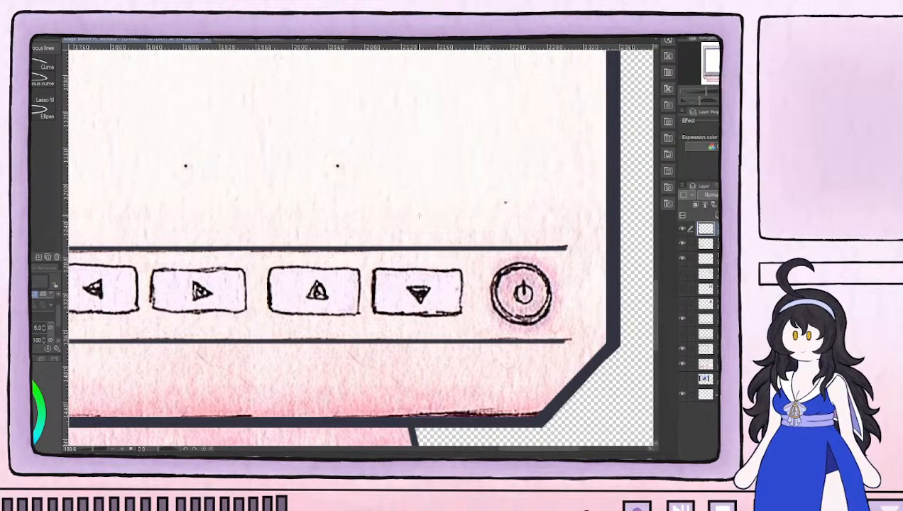
pyautogui.moveTo(461, 271); pyautogui.dragTo(374, 313)
# Fade the coloured sketch layer to a low opacity and make the button line art layer active again
pyautogui.click(706, 364)
pyautogui.moveTo(771, 195); pyautogui.dragTo(743, 195)
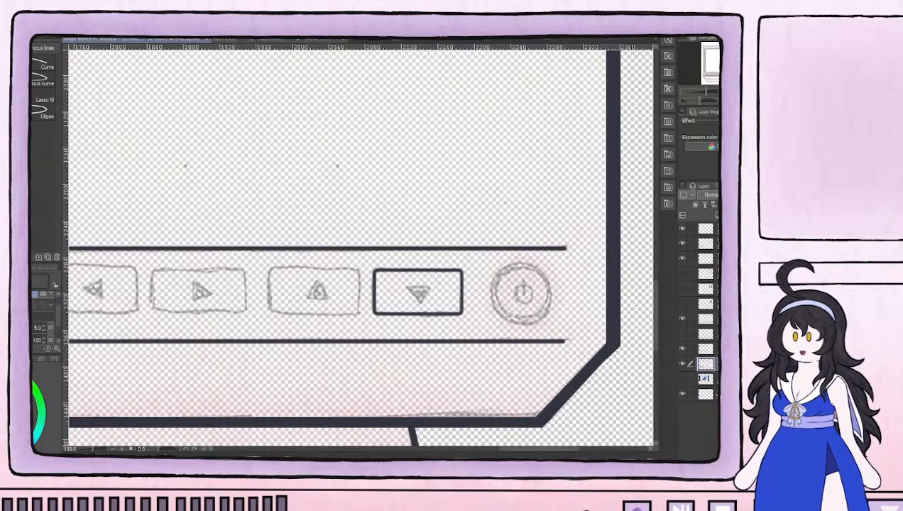
pyautogui.click(682, 229)
pyautogui.click(683, 229)
pyautogui.click(708, 229)
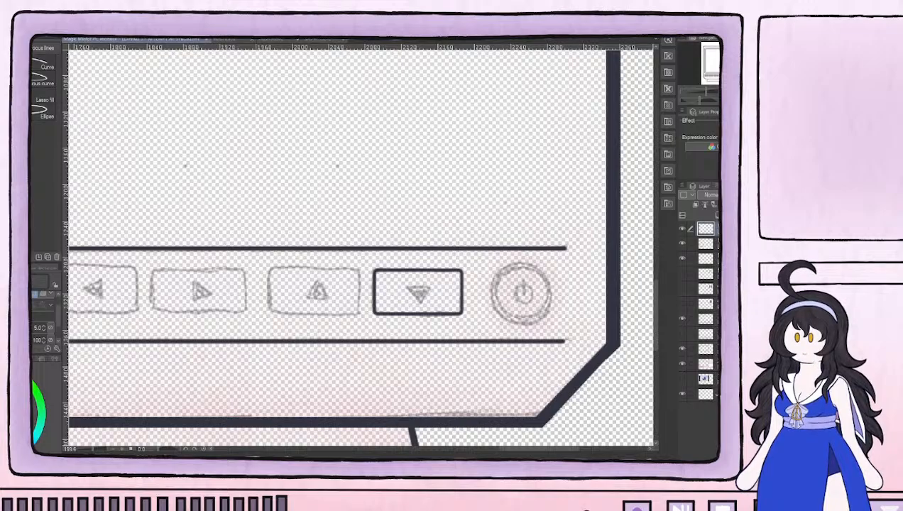
# Paste a copy of the down-arrow button's outline and move it over the up-arrow button sketch
pyautogui.hotkey('ctrl', 'v')
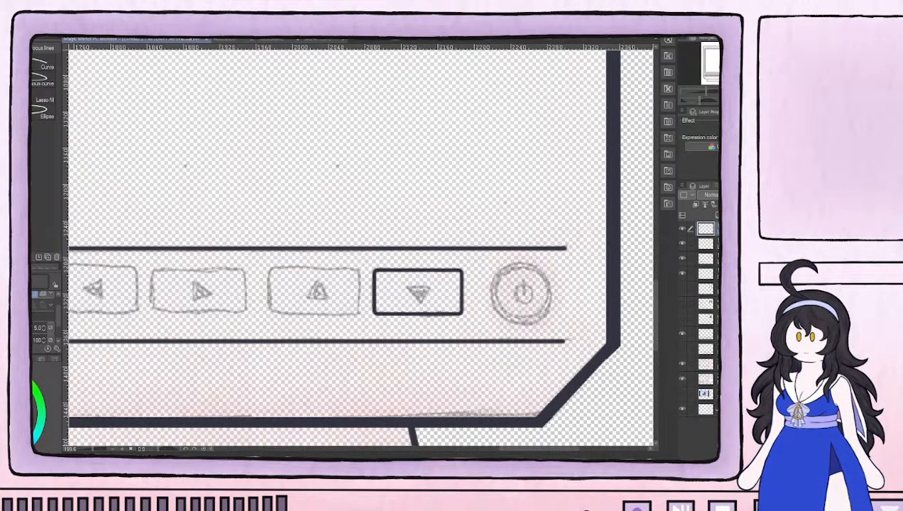
pyautogui.hotkey('ctrl', 't')
pyautogui.moveTo(429, 293); pyautogui.dragTo(325, 292)
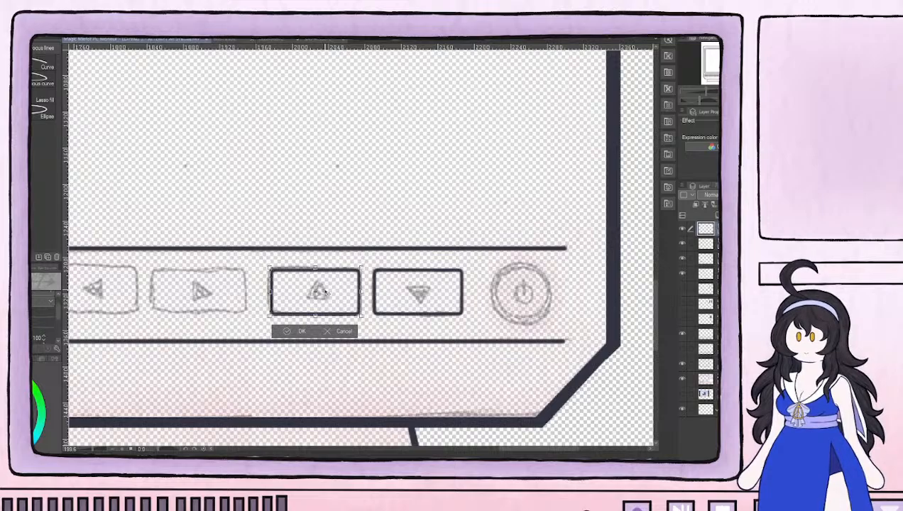
pyautogui.click(297, 332)
# Paste another copy of the button outline and place it over the right-arrow button sketch
pyautogui.moveTo(238, 299); pyautogui.dragTo(447, 309)
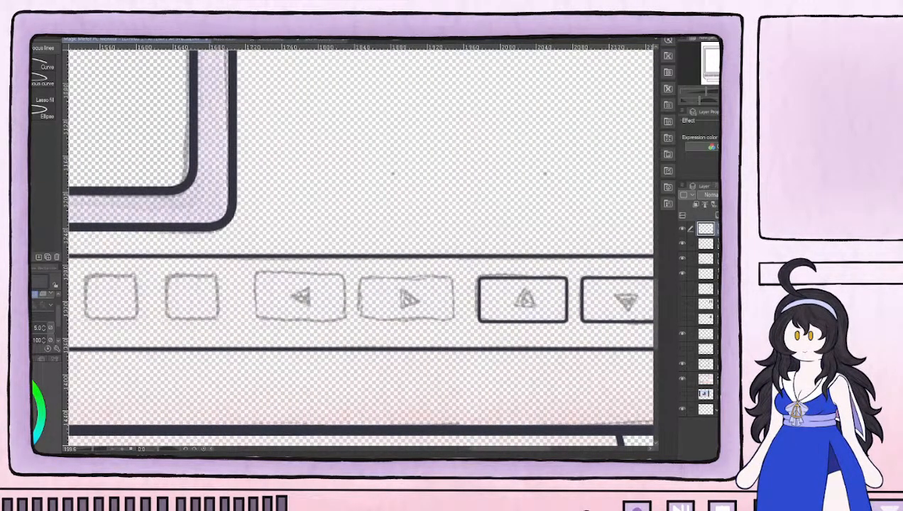
pyautogui.hotkey('ctrl', 'v')
pyautogui.hotkey('ctrl', 't')
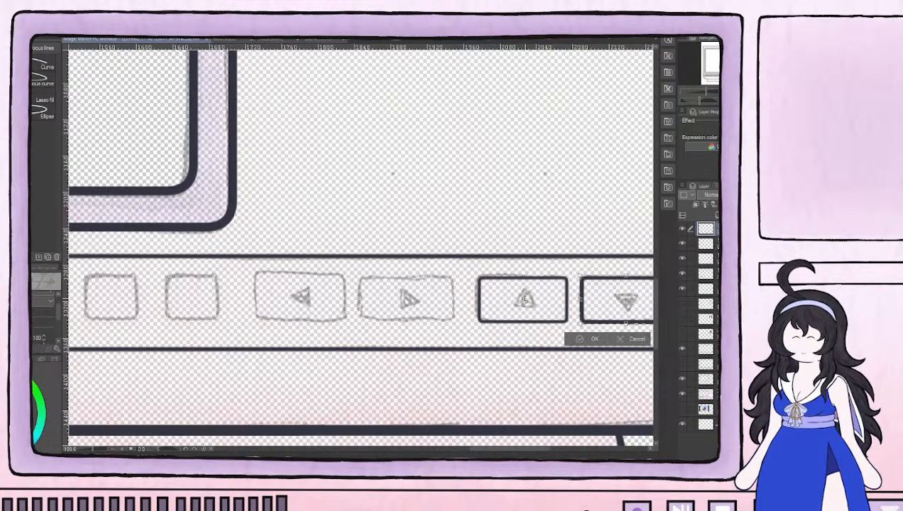
pyautogui.moveTo(597, 309); pyautogui.dragTo(395, 310)
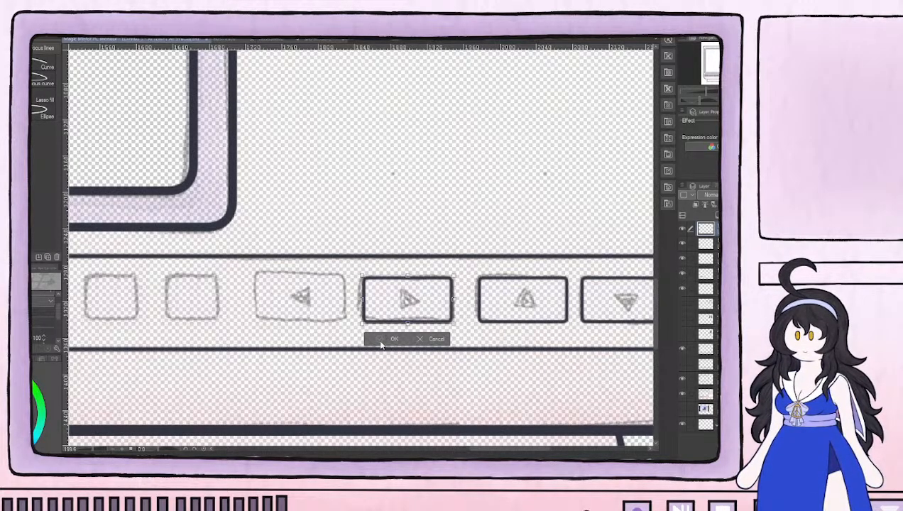
pyautogui.click(391, 339)
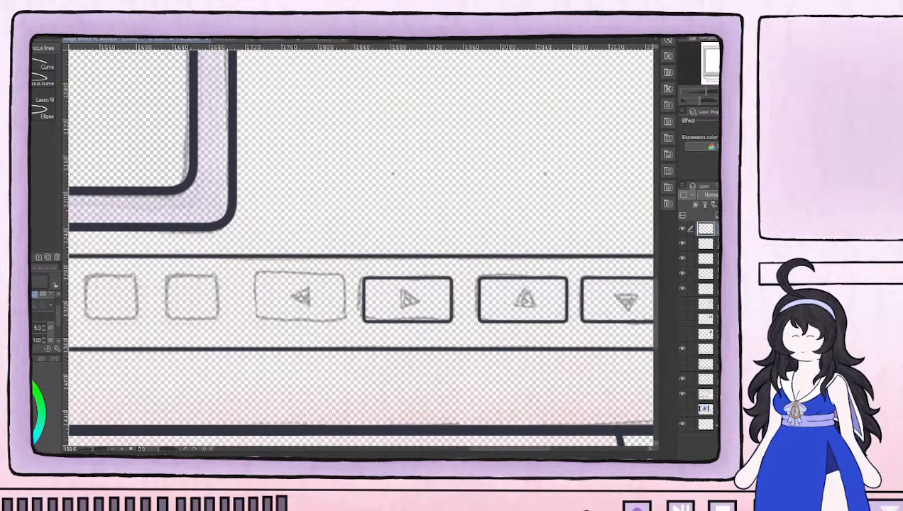
# Paste one more copy of the button outline and place it over the left-arrow button sketch
pyautogui.hotkey('ctrl', 'v')
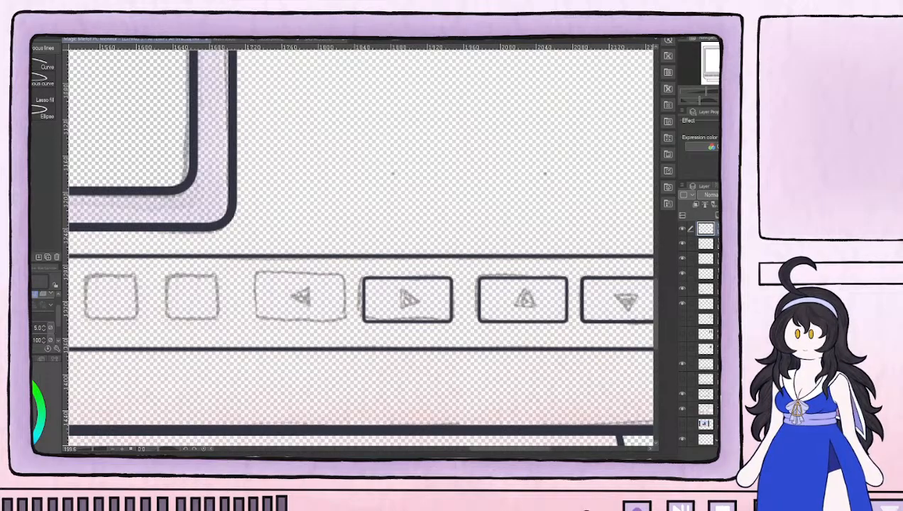
pyautogui.hotkey('ctrl', 't')
pyautogui.moveTo(616, 310); pyautogui.dragTo(293, 309)
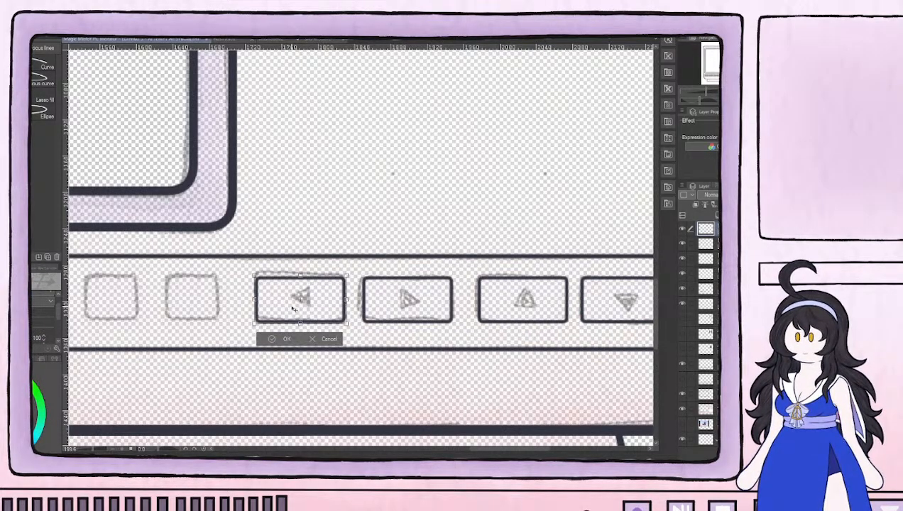
pyautogui.click(276, 338)
# Outline the square button sketch nearest the indicator dot with a size 5 rounded rectangle
pyautogui.moveTo(224, 290); pyautogui.dragTo(476, 291)
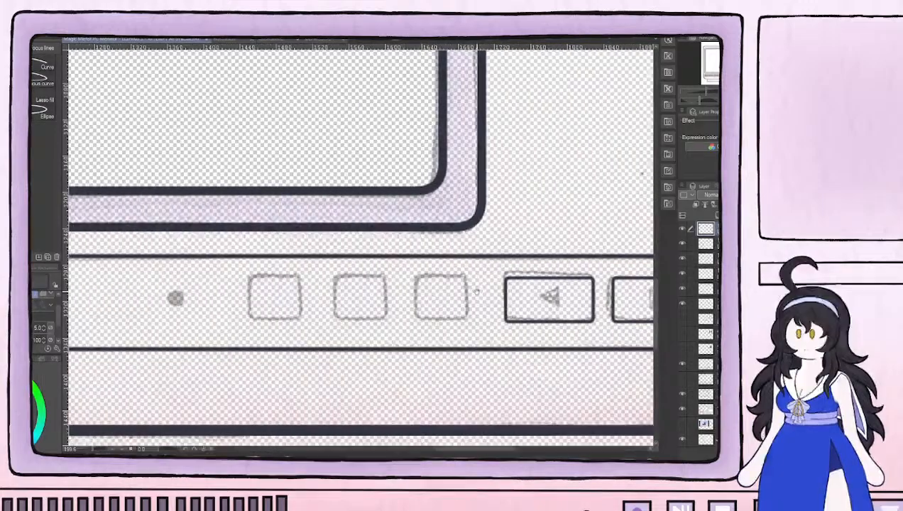
pyautogui.scroll(-3, 320, 302)
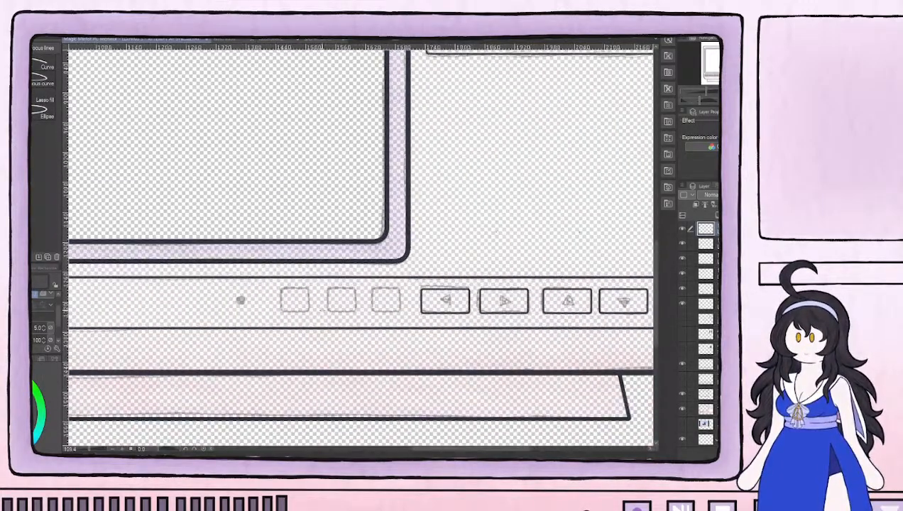
pyautogui.scroll(1, 330, 312)
pyautogui.scroll(2, 321, 312)
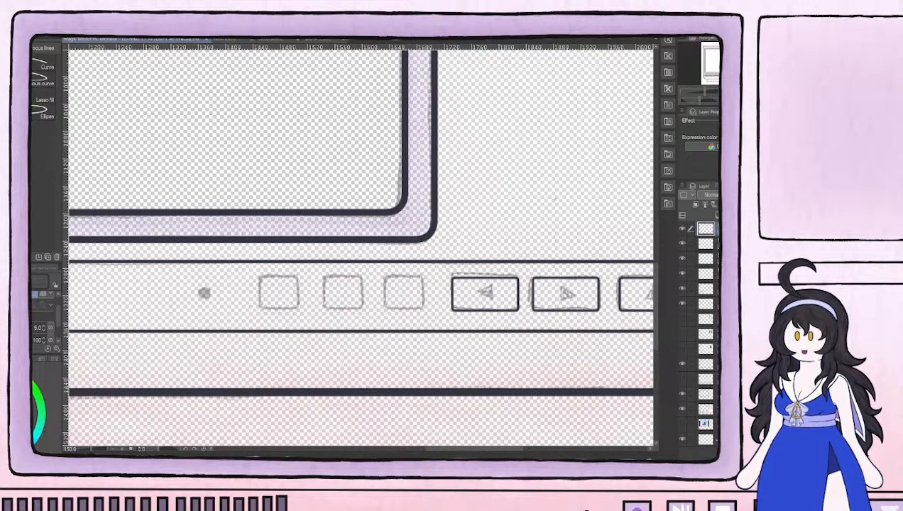
pyautogui.scroll(1, 371, 272)
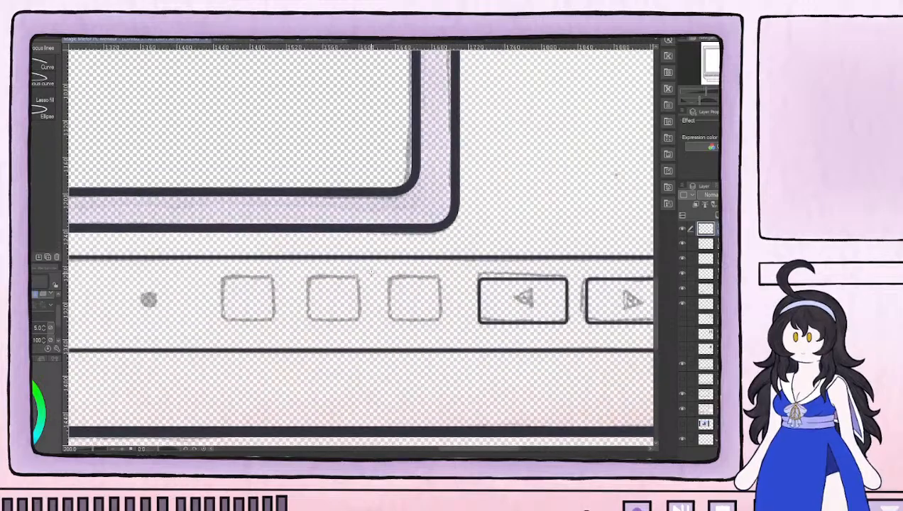
pyautogui.moveTo(221, 277); pyautogui.dragTo(273, 322)
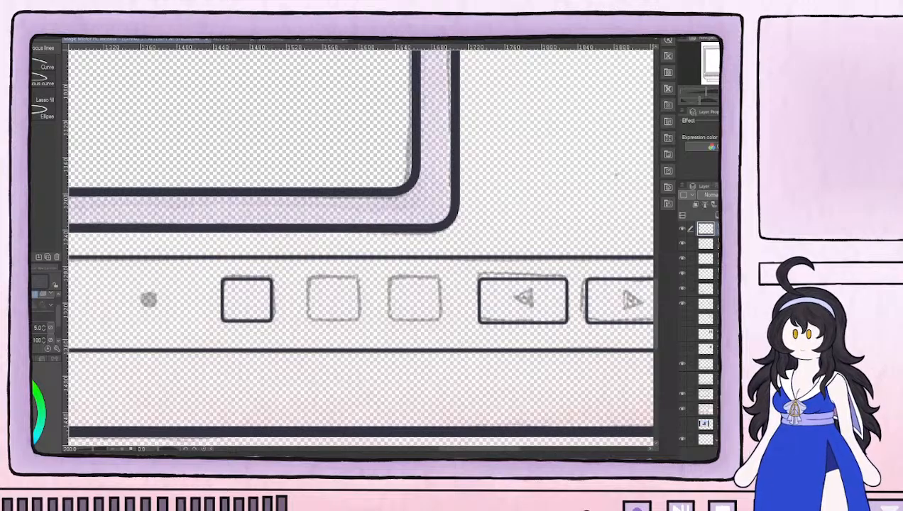
# Undo the first square button's outline and redraw it on a new layer as a size 5 rounded rectangle
pyautogui.hotkey('ctrl', 'z')
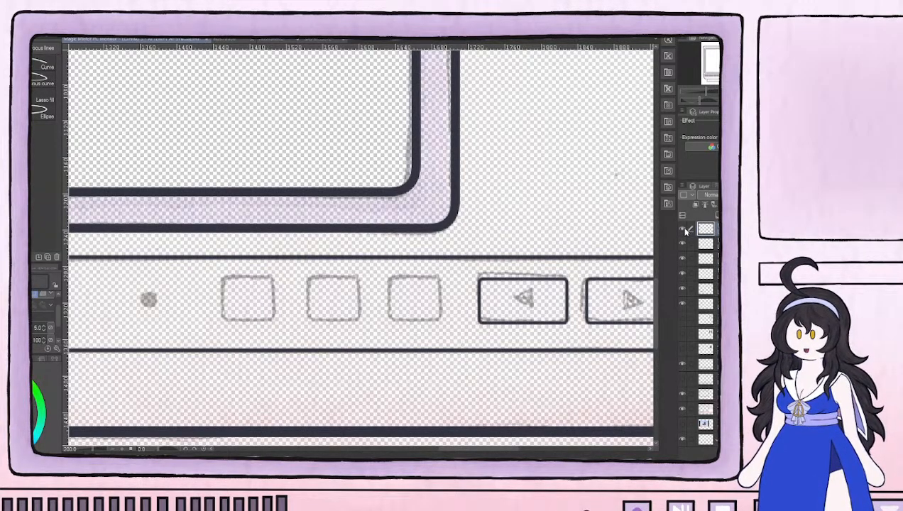
pyautogui.click(716, 215)
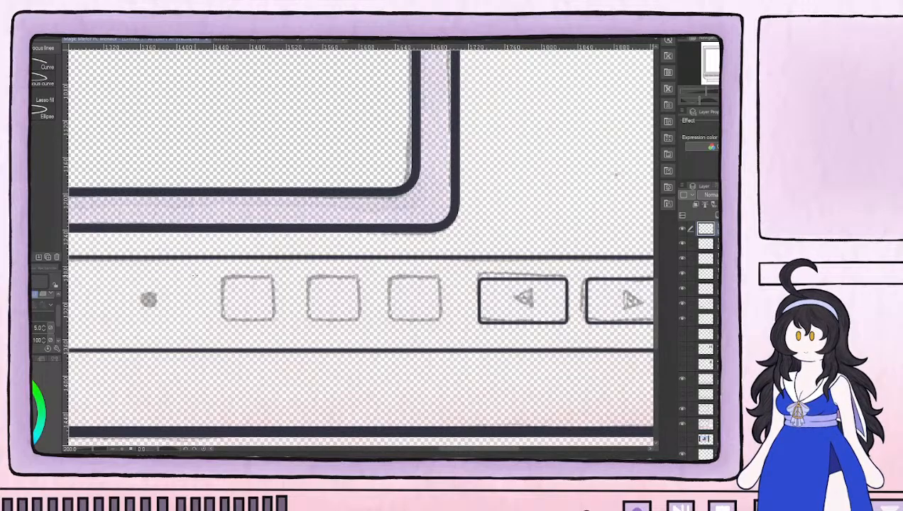
pyautogui.moveTo(223, 277); pyautogui.dragTo(274, 322)
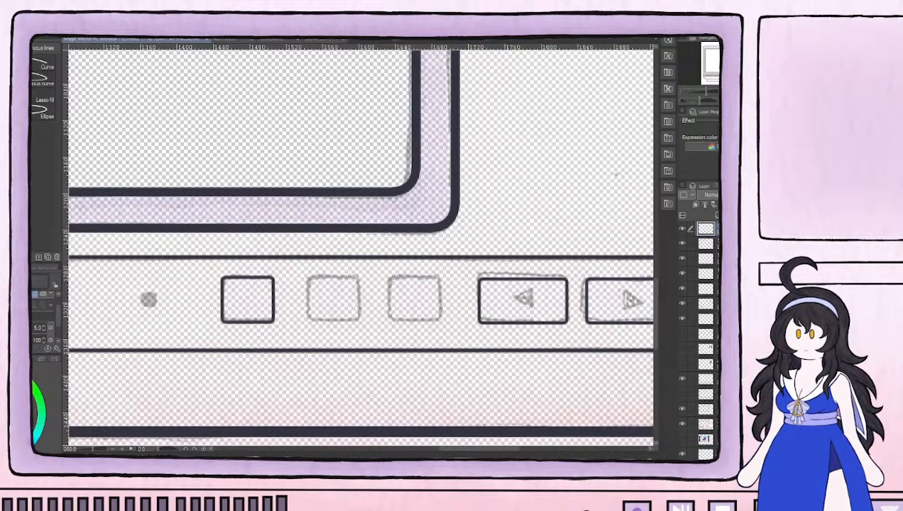
# Paste a copy of the square button's outline and move it over the middle square button sketch
pyautogui.hotkey('ctrl', 'v')
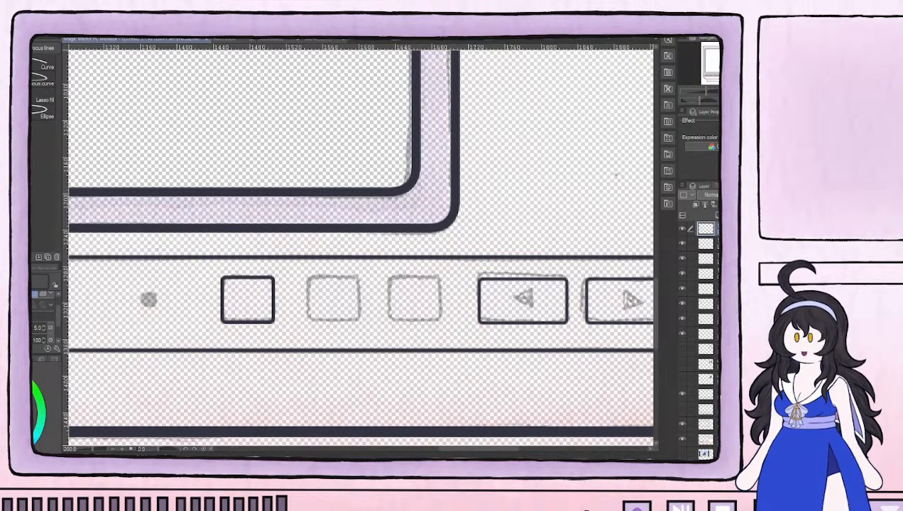
pyautogui.hotkey('ctrl', 't')
pyautogui.moveTo(273, 294); pyautogui.dragTo(353, 295)
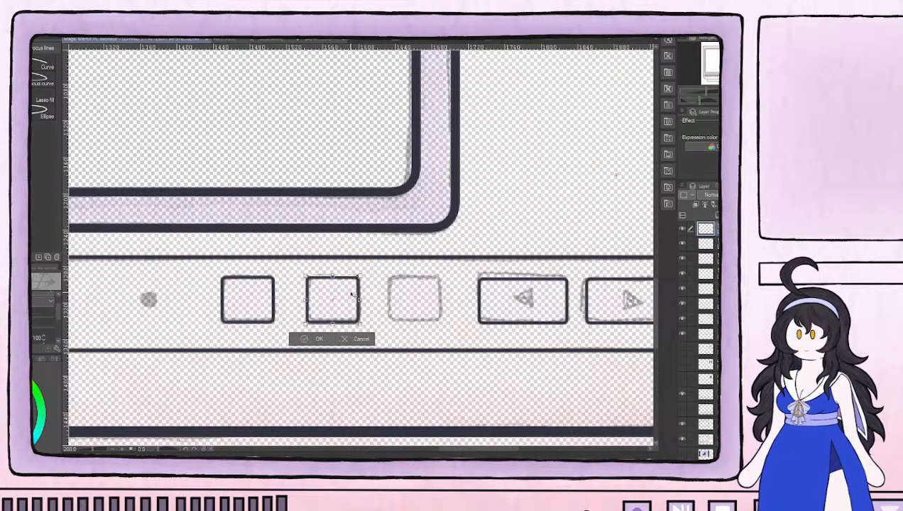
pyautogui.press('Return')
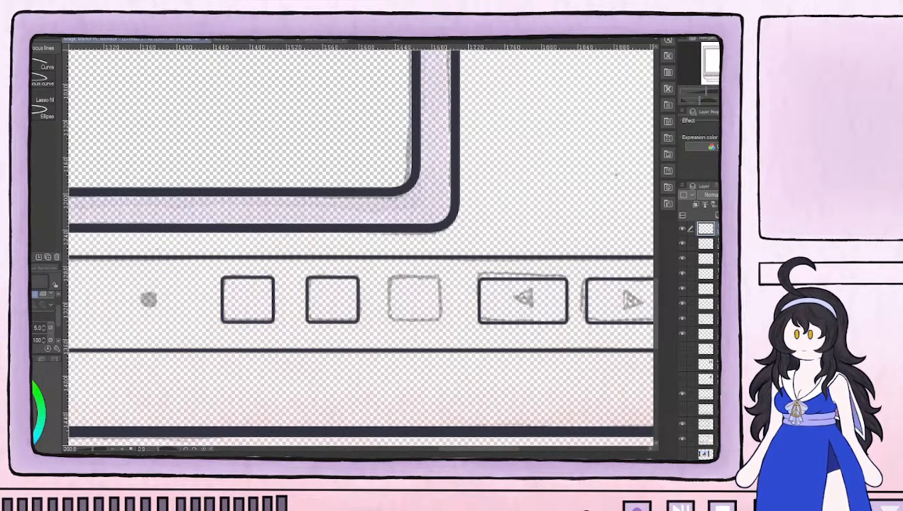
# Paste another copy of the square outline and place it over the square sketch nearest the left-arrow button
pyautogui.hotkey('ctrl', 'v')
pyautogui.hotkey('ctrl', 't')
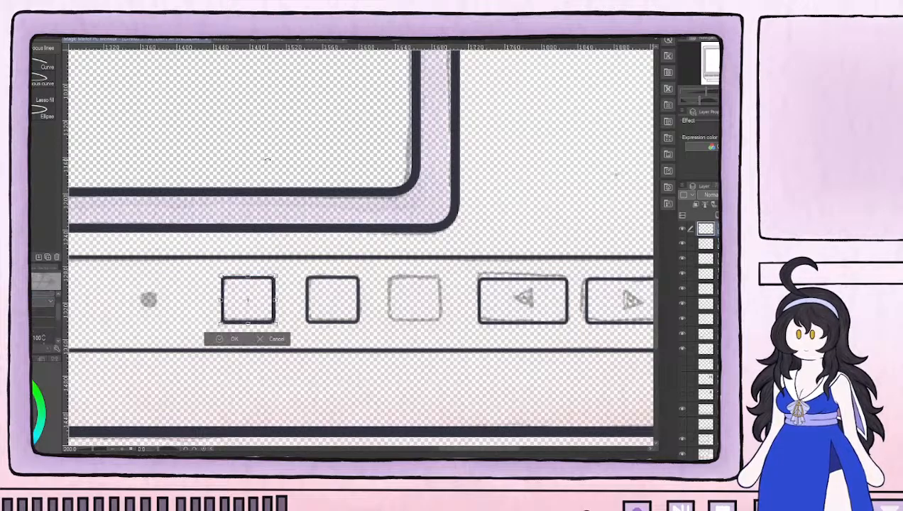
pyautogui.moveTo(258, 300); pyautogui.dragTo(424, 301)
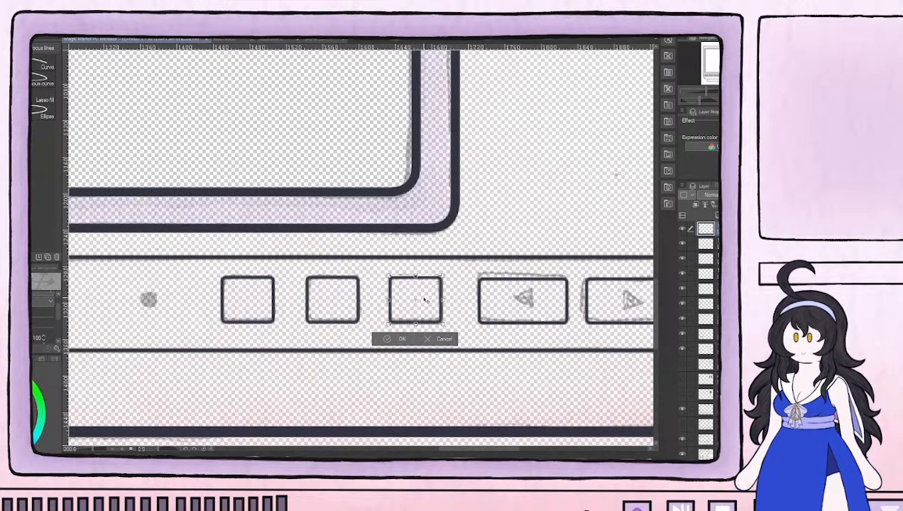
pyautogui.click(391, 341)
# Merge the three square button outline layers into a single layer
pyautogui.scroll(-2, 181, 293)
pyautogui.moveTo(161, 307); pyautogui.dragTo(348, 314)
pyautogui.scroll(5, 348, 315)
pyautogui.scroll(2, 347, 316)
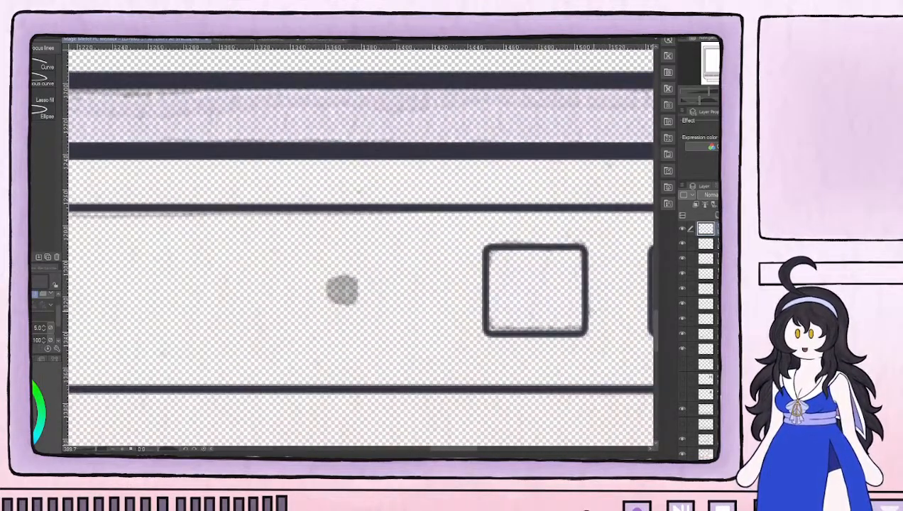
pyautogui.click(706, 244)
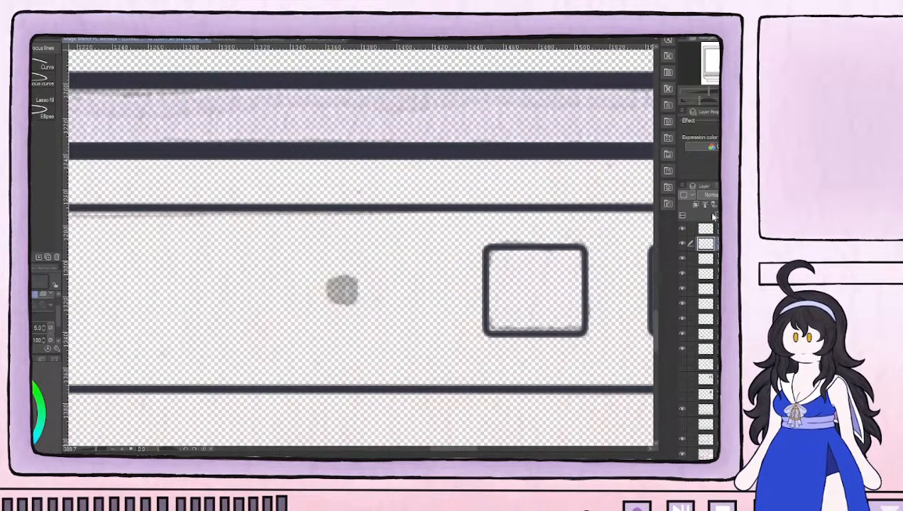
pyautogui.click(706, 258)
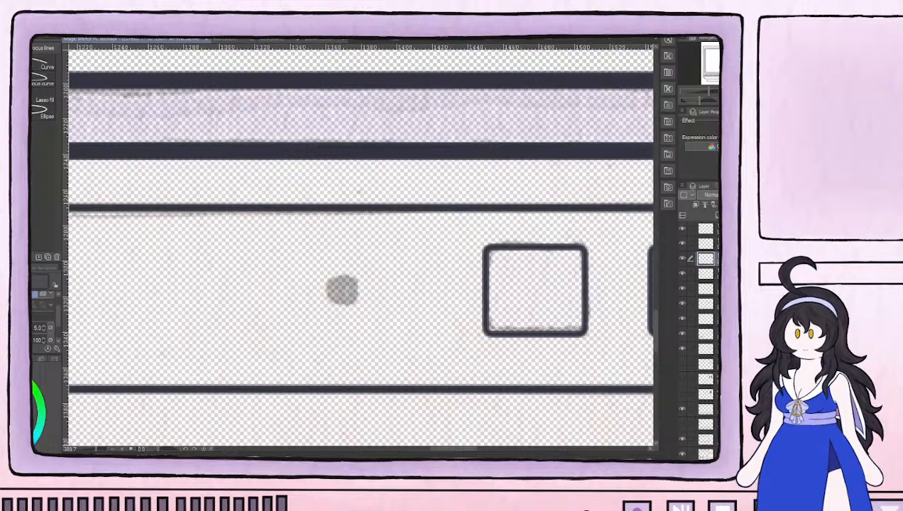
pyautogui.click(705, 229)
pyautogui.hotkey('ctrl', 'e')
pyautogui.hotkey('ctrl', 'e')
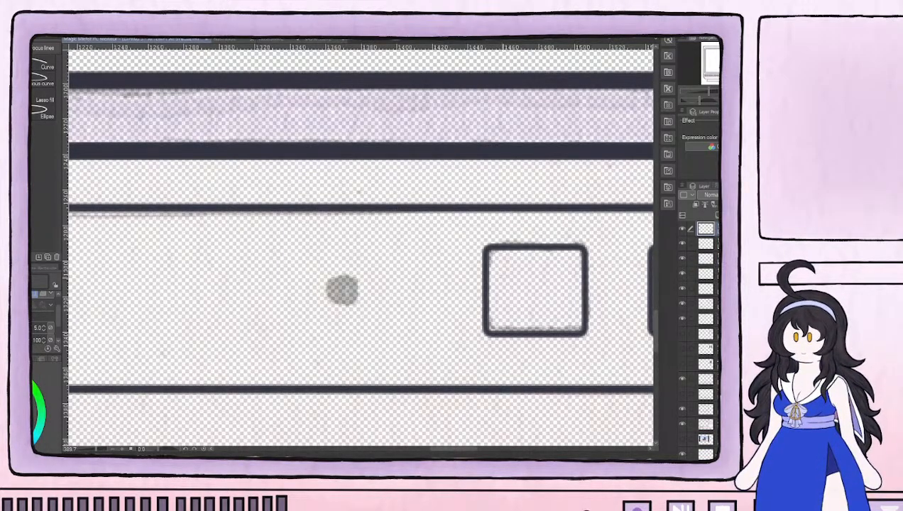
# Paint the round indicator dot solid dark over its sketch with the felt pen
pyautogui.scroll(-6, 492, 284)
pyautogui.moveTo(492, 284); pyautogui.dragTo(373, 284)
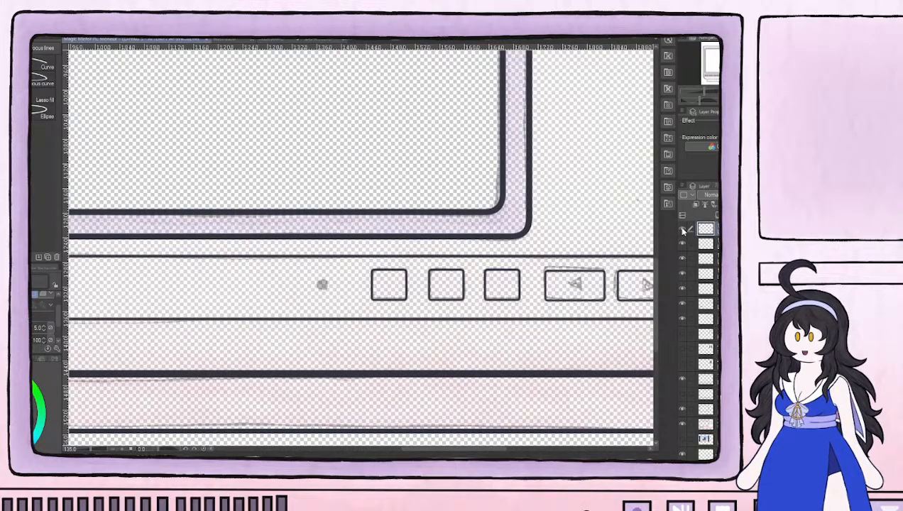
pyautogui.scroll(3, 322, 285)
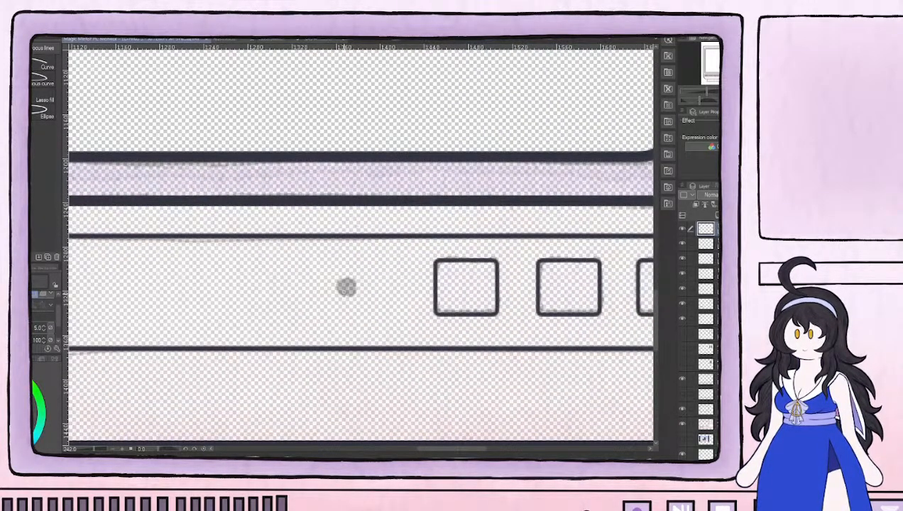
pyautogui.press('p')
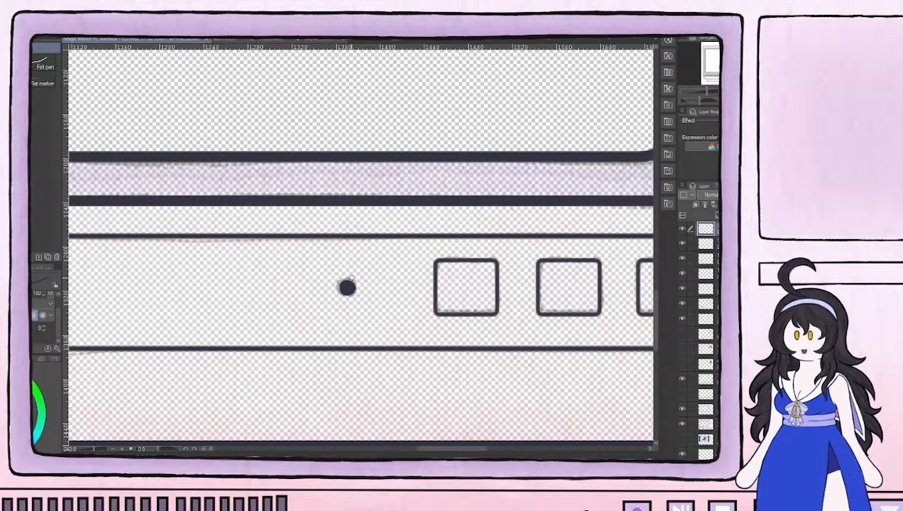
# Draw the power button's inner ring over its sketch as a circle with the Ellipse tool at size 5
pyautogui.scroll(-5, 346, 287)
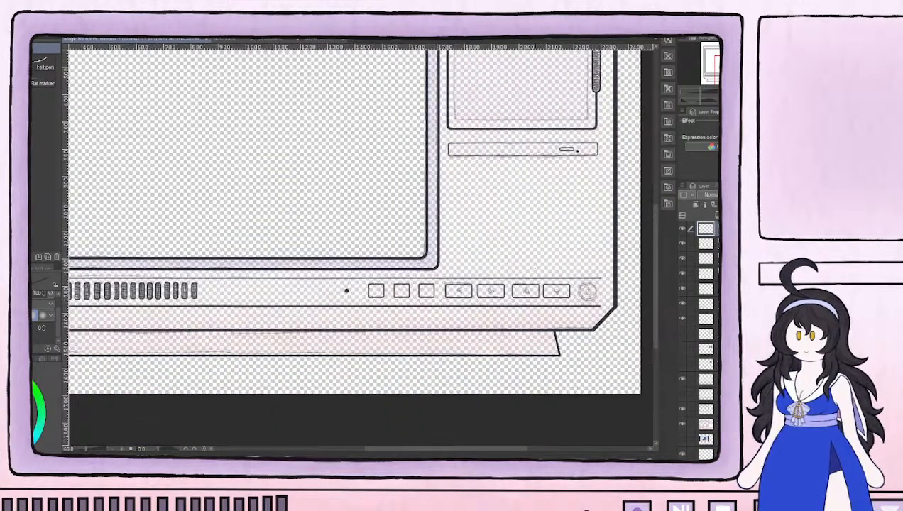
pyautogui.moveTo(613, 286); pyautogui.dragTo(460, 294)
pyautogui.scroll(4, 446, 296)
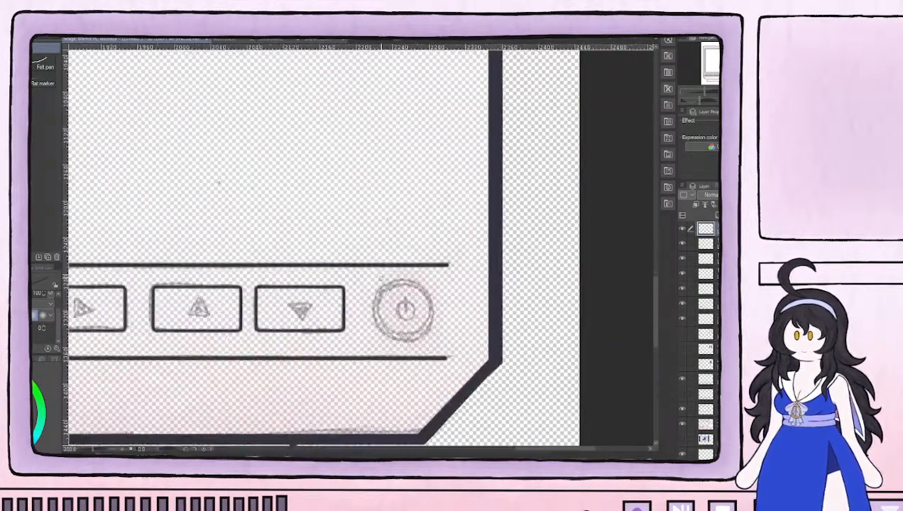
pyautogui.scroll(2, 380, 278)
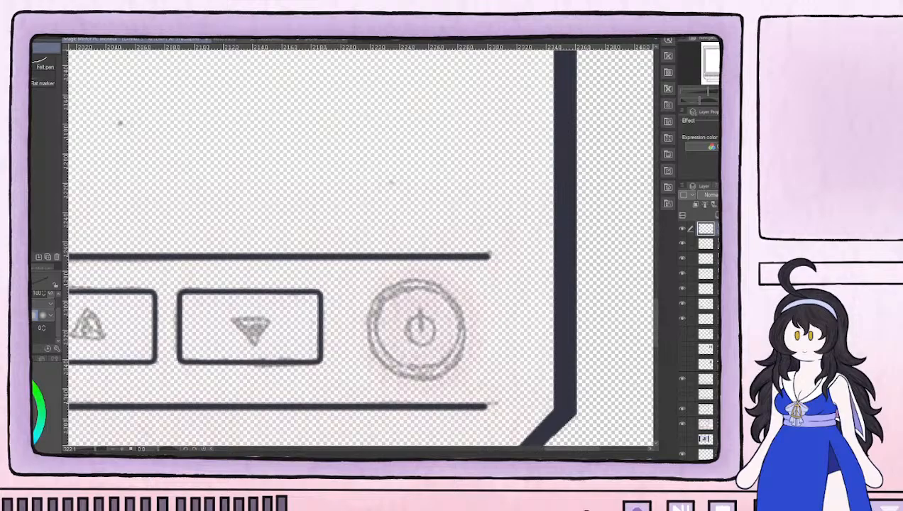
pyautogui.press('u')
pyautogui.click(42, 113)
pyautogui.scroll(2, 306, 283)
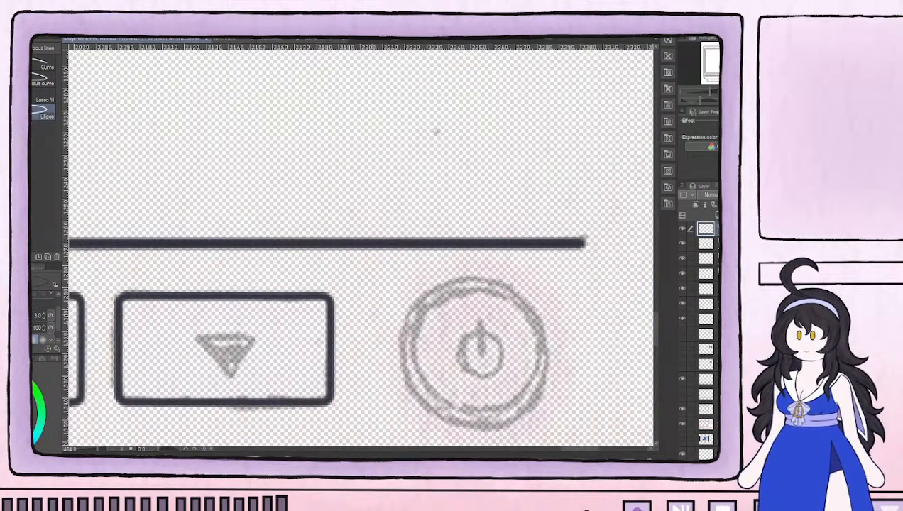
pyautogui.scroll(-2, 415, 321)
pyautogui.moveTo(454, 330); pyautogui.dragTo(389, 305)
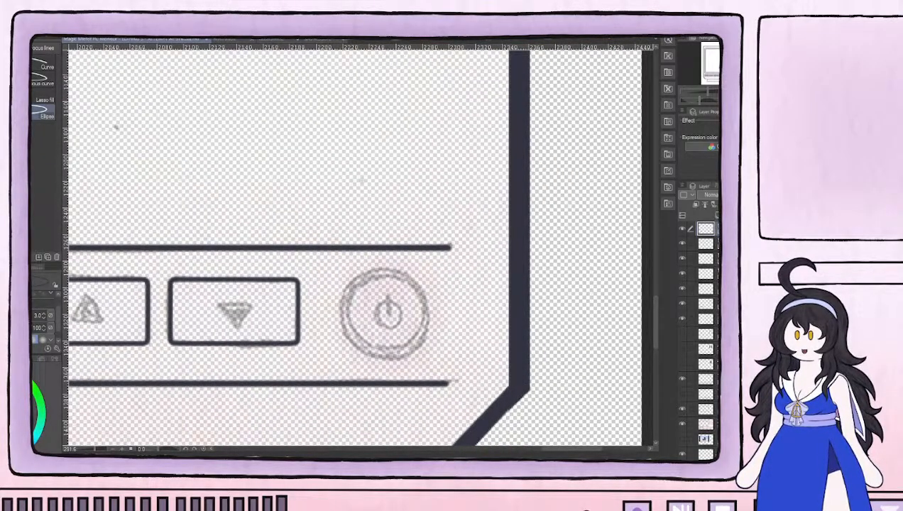
pyautogui.press(']')
pyautogui.press(']')
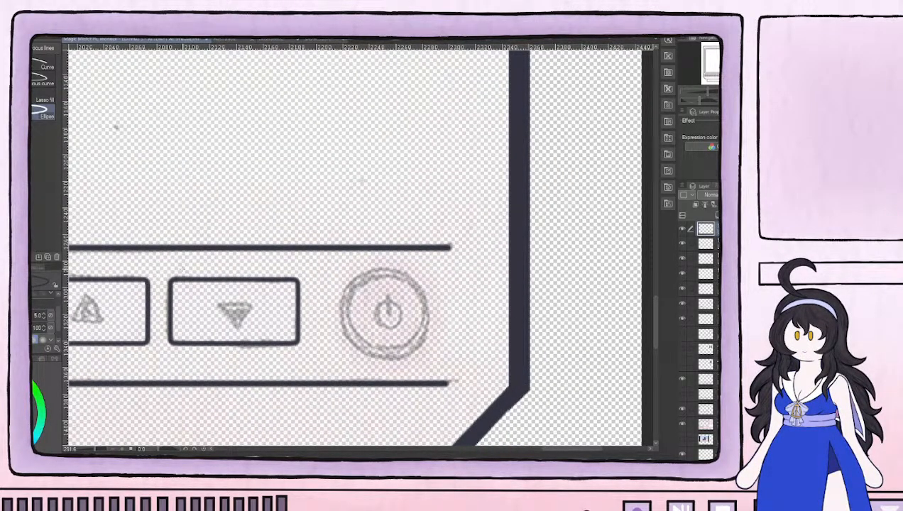
pyautogui.moveTo(194, 127)
pyautogui.mouseDown()
pyautogui.moveTo(378, 247)
pyautogui.moveTo(387, 218)
pyautogui.mouseUp()
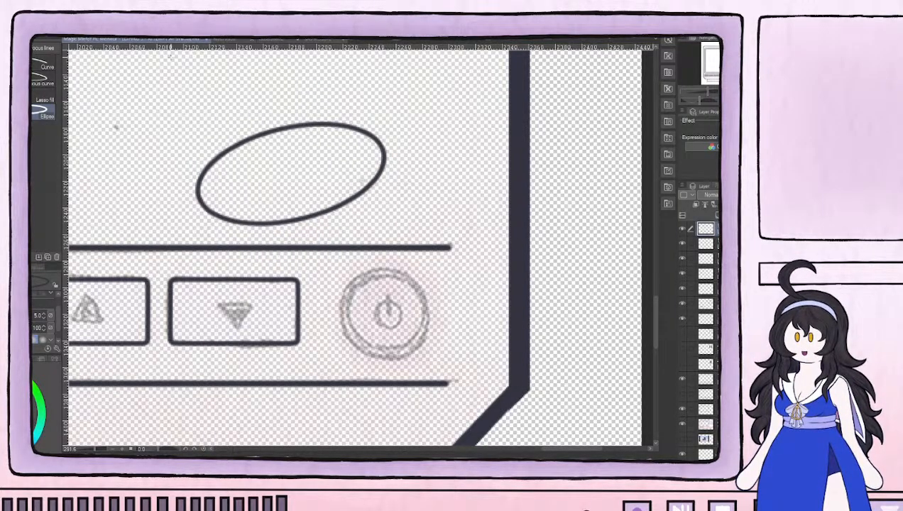
pyautogui.hotkey('ctrl', 'z')
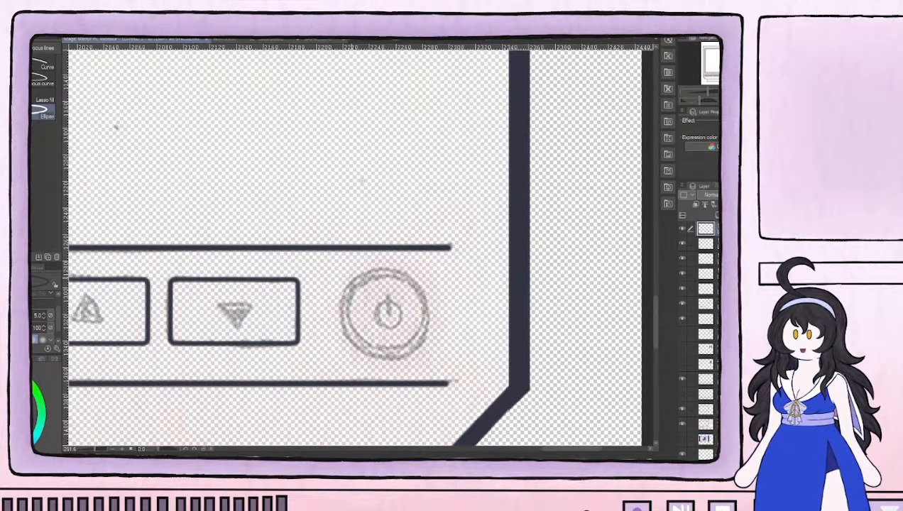
pyautogui.moveTo(345, 273); pyautogui.dragTo(424, 352)
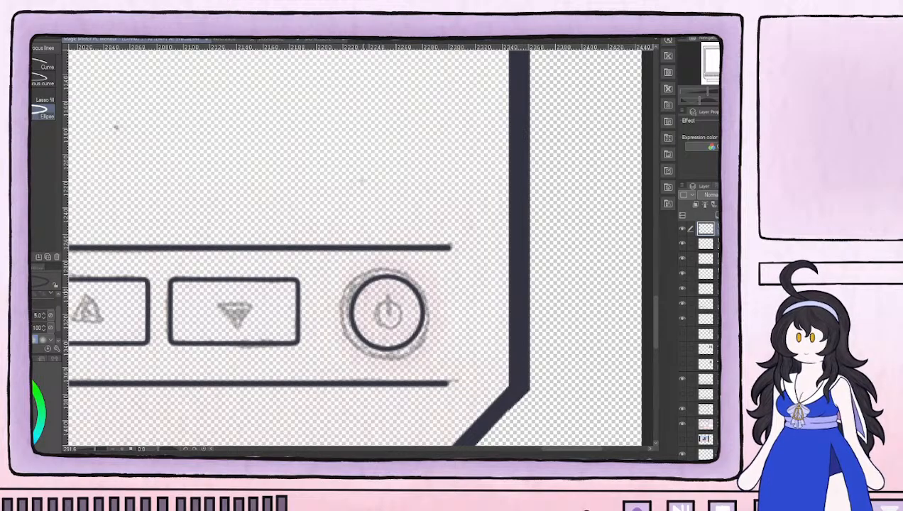
pyautogui.moveTo(341, 259); pyautogui.dragTo(434, 360)
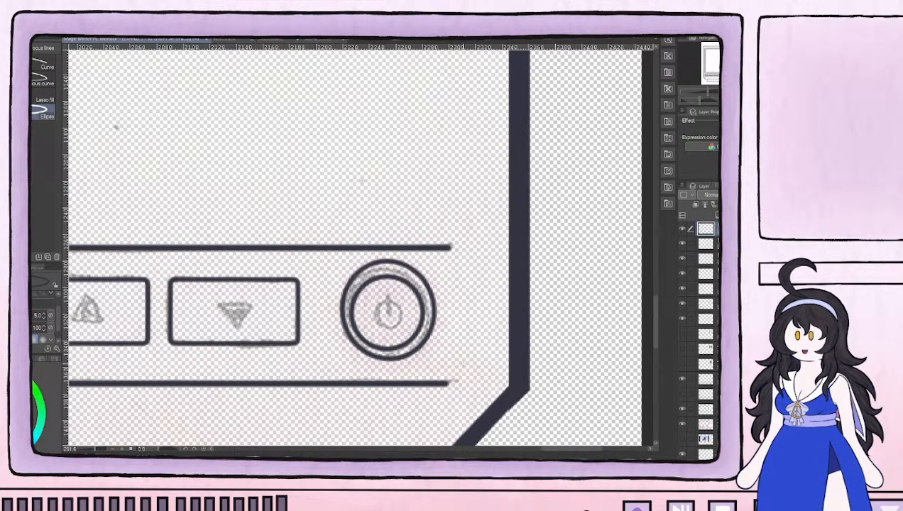
pyautogui.hotkey('ctrl', 'z')
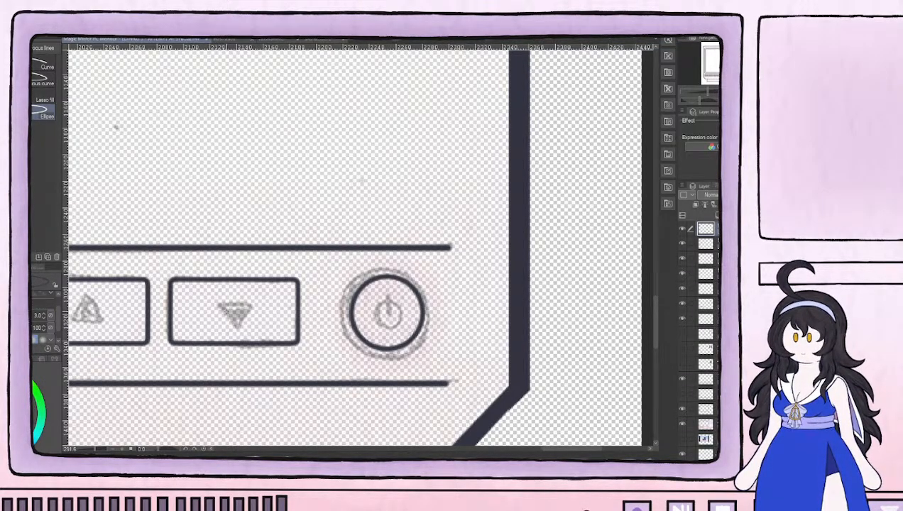
pyautogui.moveTo(342, 265); pyautogui.dragTo(431, 360)
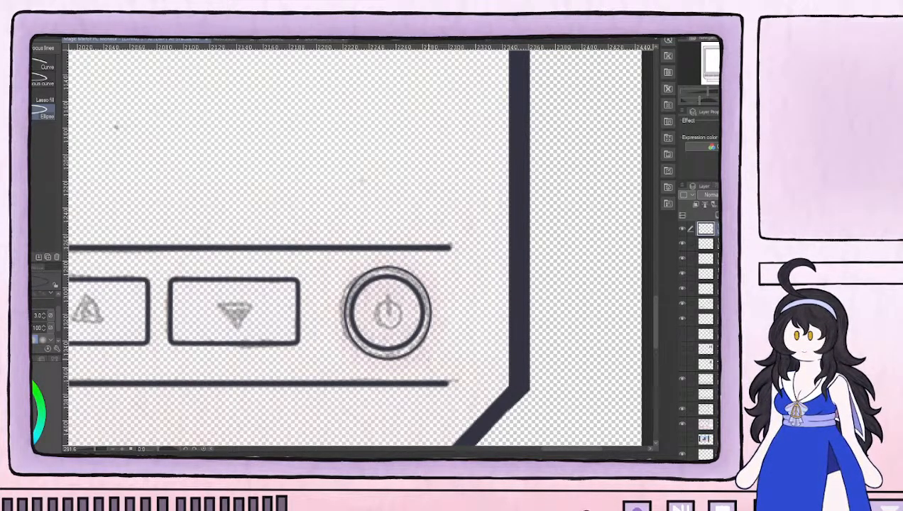
pyautogui.hotkey('ctrl', 'z')
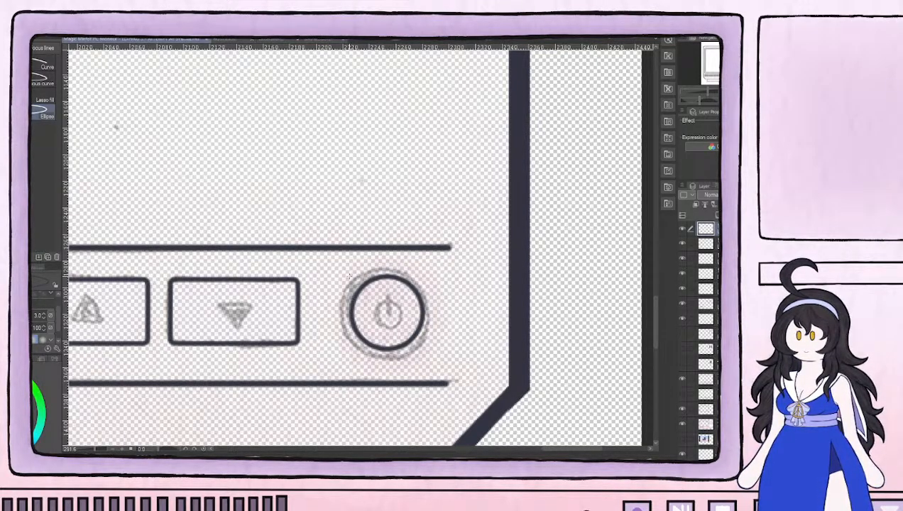
pyautogui.moveTo(340, 268); pyautogui.dragTo(434, 355)
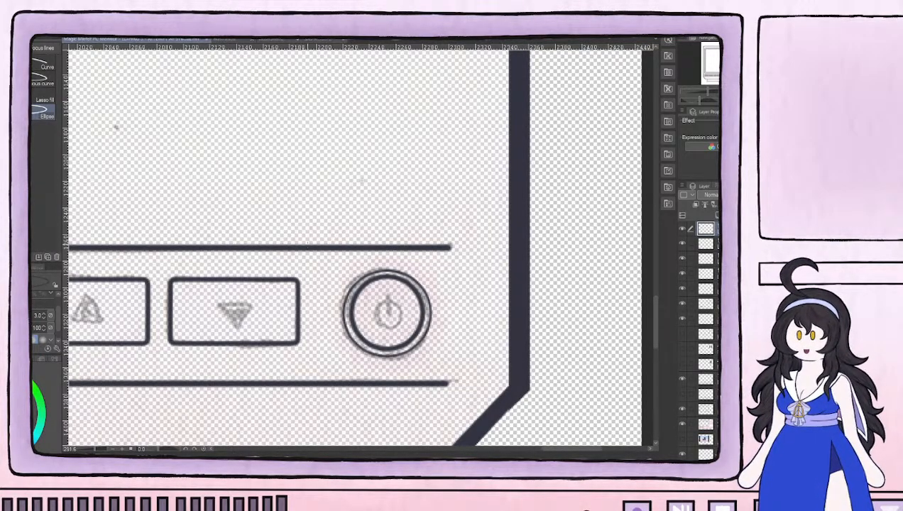
pyautogui.hotkey('ctrl', 'z')
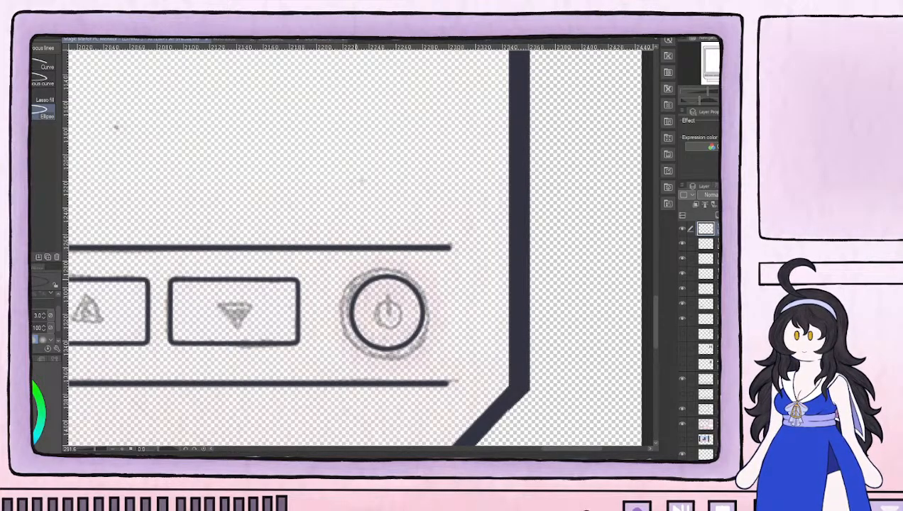
pyautogui.moveTo(348, 273); pyautogui.dragTo(427, 356)
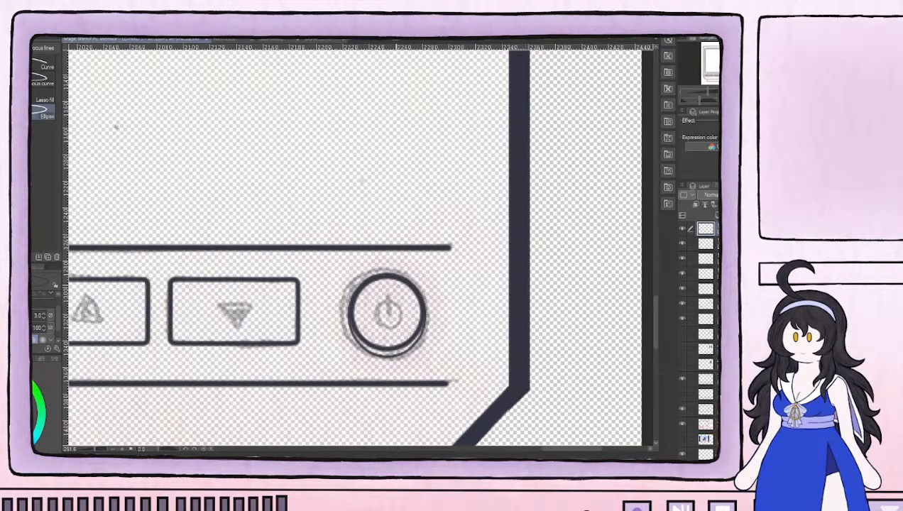
pyautogui.hotkey('ctrl', 'z')
pyautogui.moveTo(349, 273); pyautogui.dragTo(426, 355)
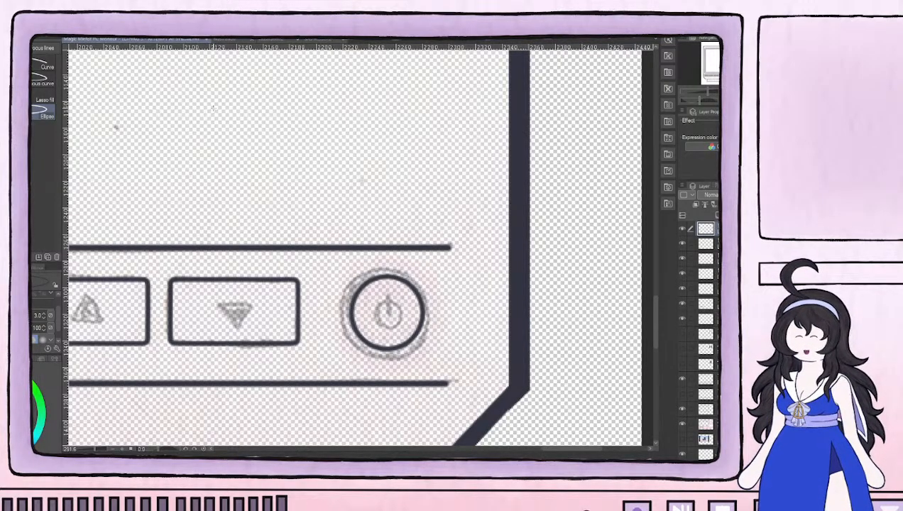
# Draw the power button's outer ring as a size 3 circle around the inner ring
pyautogui.moveTo(341, 268); pyautogui.dragTo(431, 360)
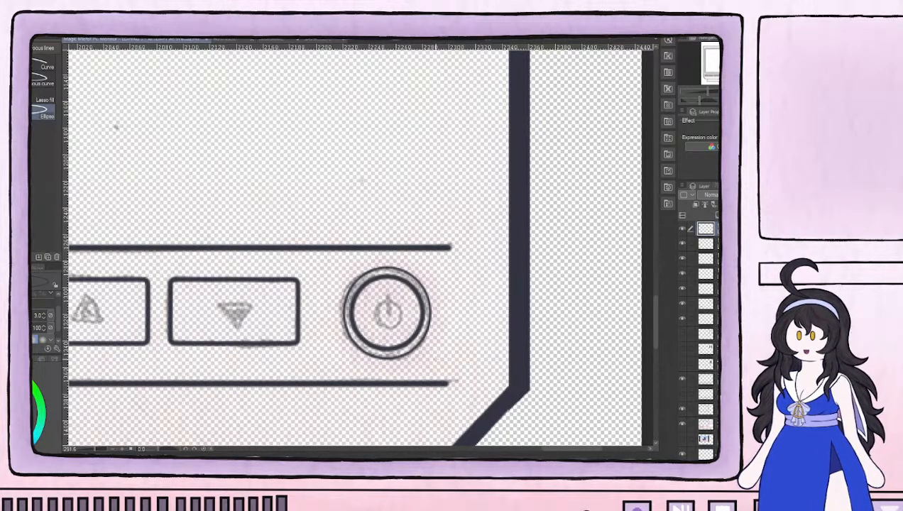
pyautogui.scroll(-3, 446, 377)
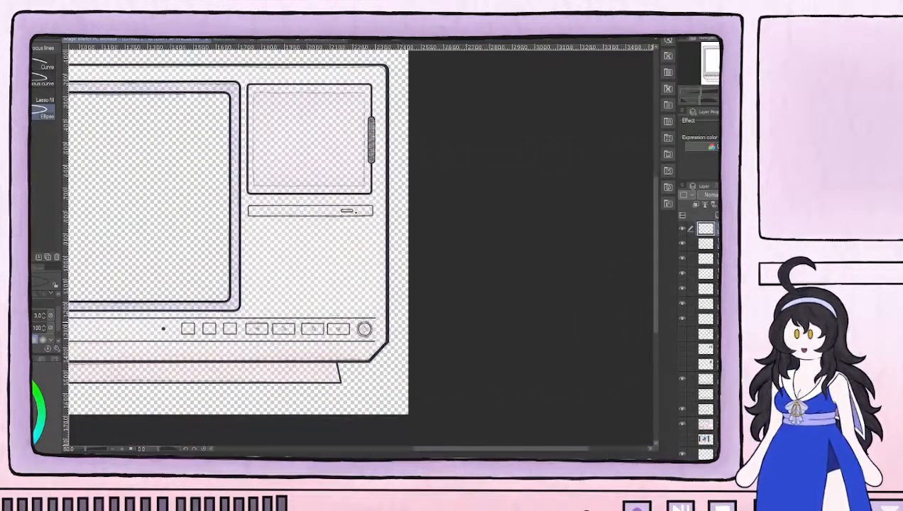
pyautogui.moveTo(304, 245); pyautogui.dragTo(435, 354)
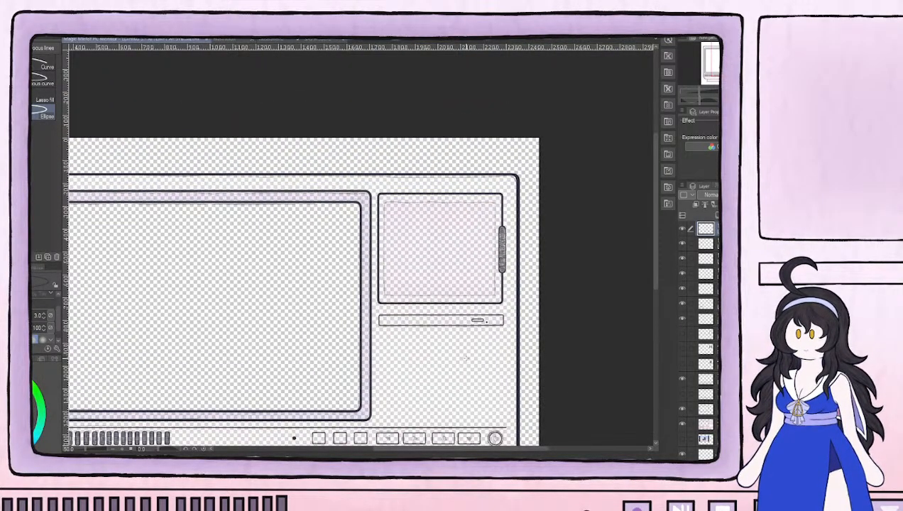
# Merge the separate line layers of the lower bar's rectangular buttons into a single layer
pyautogui.click(683, 243)
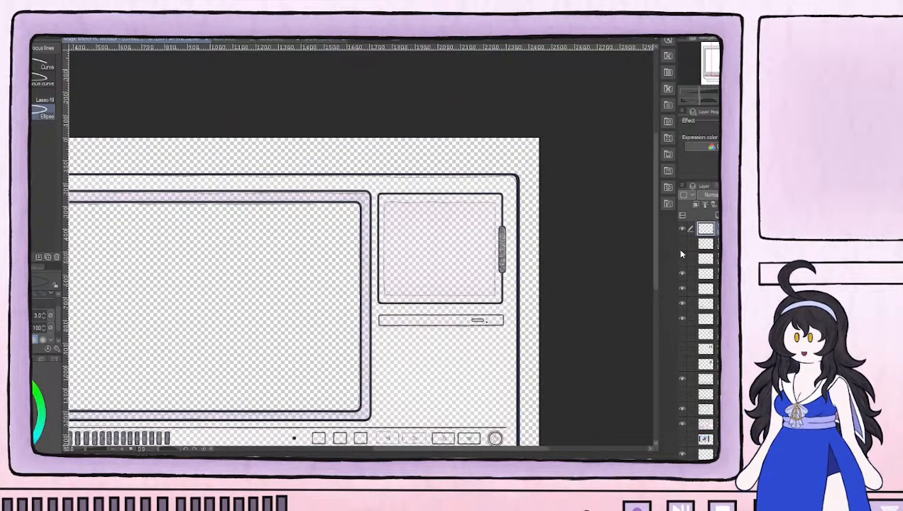
pyautogui.click(682, 244)
pyautogui.click(683, 259)
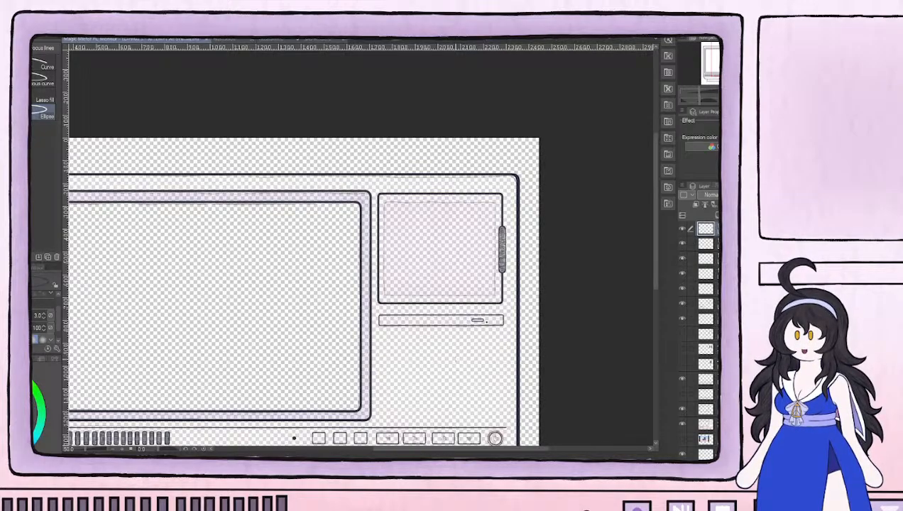
pyautogui.moveTo(433, 382); pyautogui.dragTo(450, 313)
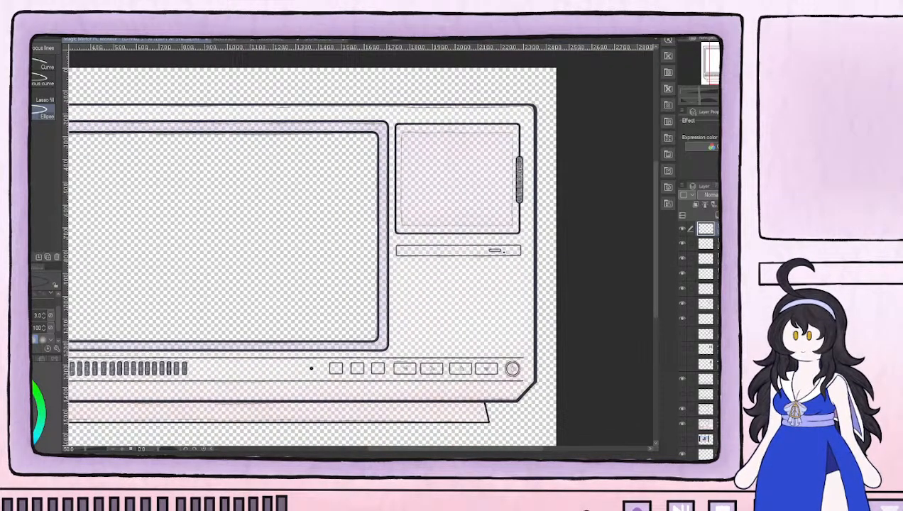
pyautogui.click(714, 244)
pyautogui.hotkey('ctrl', 'e')
pyautogui.hotkey('ctrl', 'e')
pyautogui.hotkey('ctrl', 'e')
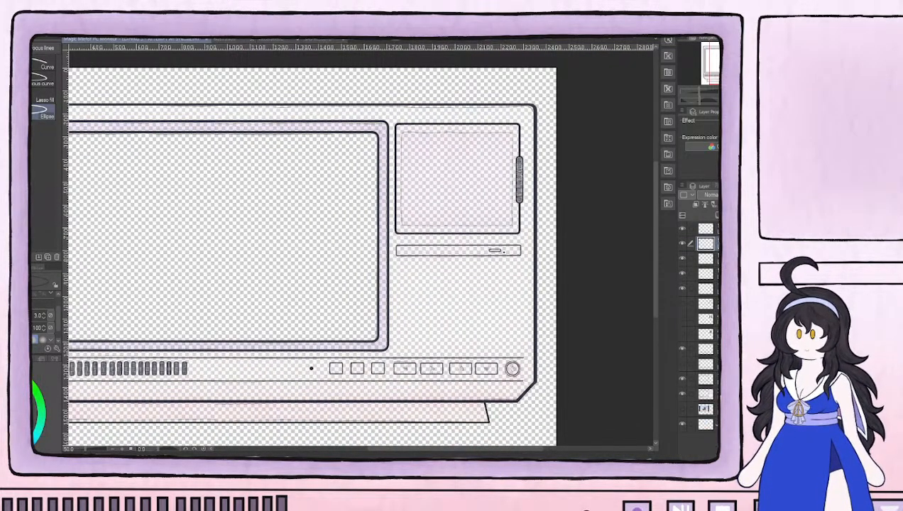
pyautogui.click(682, 244)
pyautogui.click(682, 244)
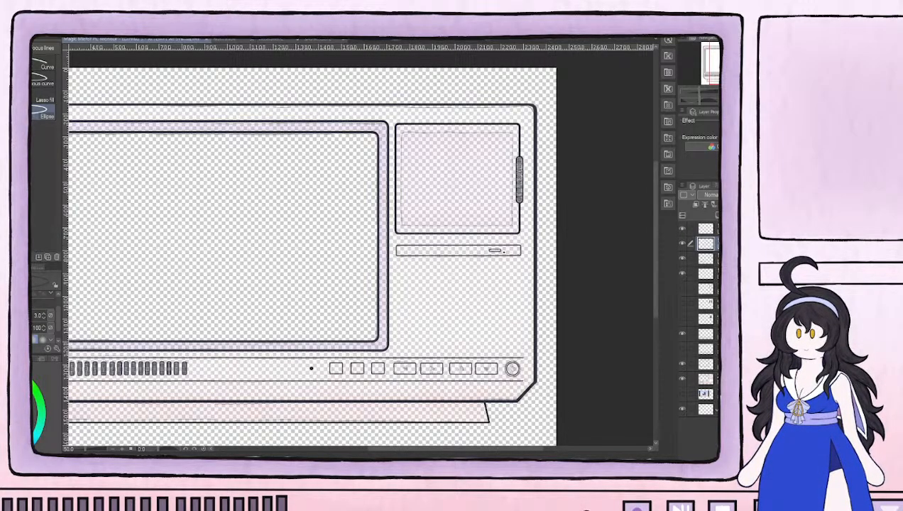
# Bring the coloured sketch layer to full opacity and copy the lilac texture inside the upper-right panel onto a new layer
pyautogui.click(707, 380)
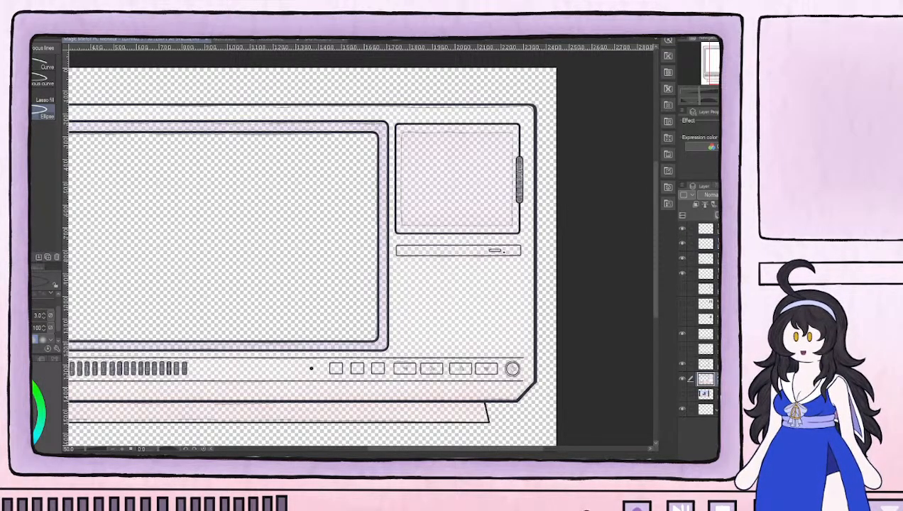
pyautogui.click(683, 288)
pyautogui.click(683, 288)
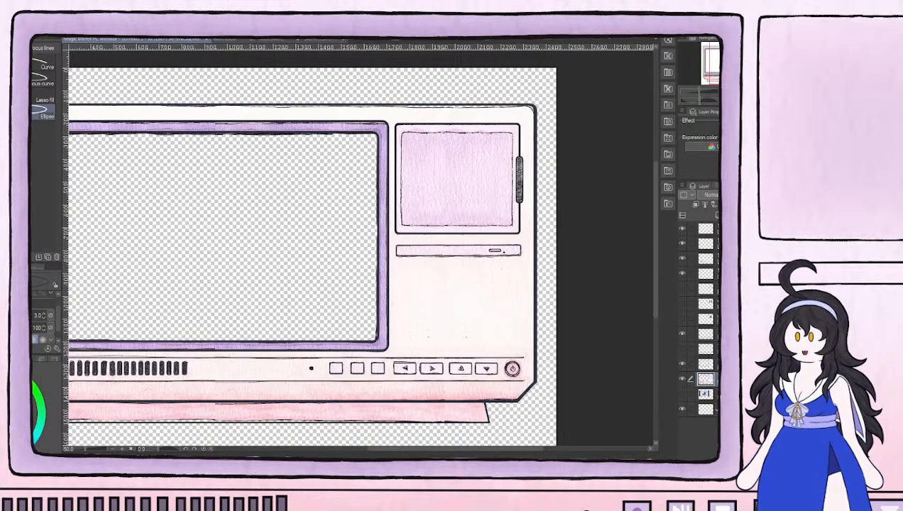
pyautogui.scroll(3, 440, 91)
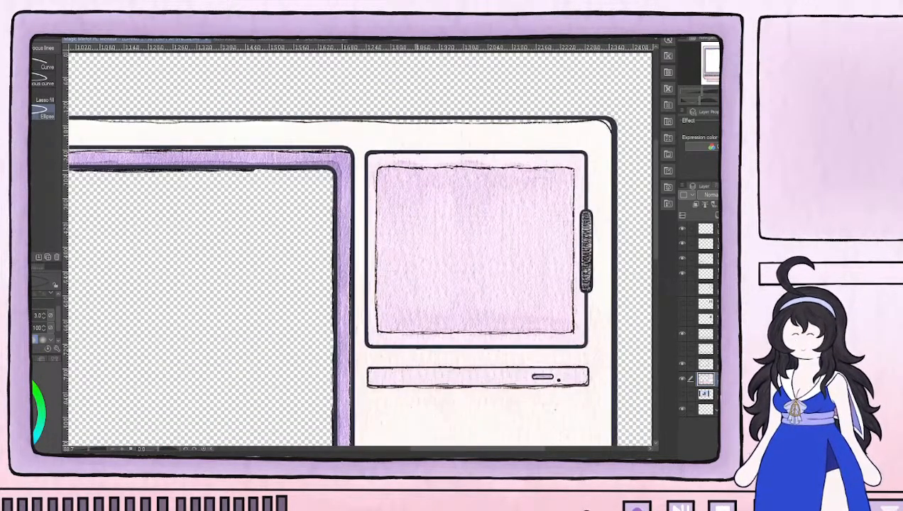
pyautogui.press('m')
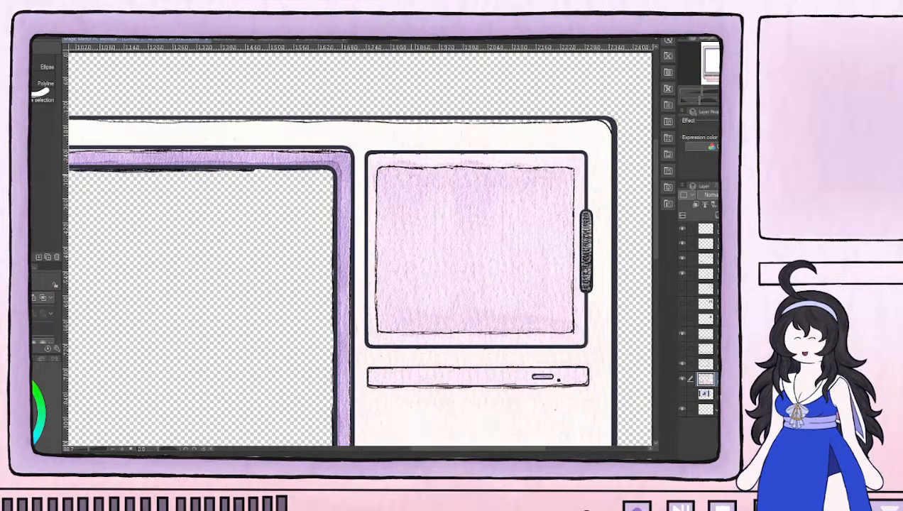
pyautogui.moveTo(381, 172); pyautogui.dragTo(572, 331)
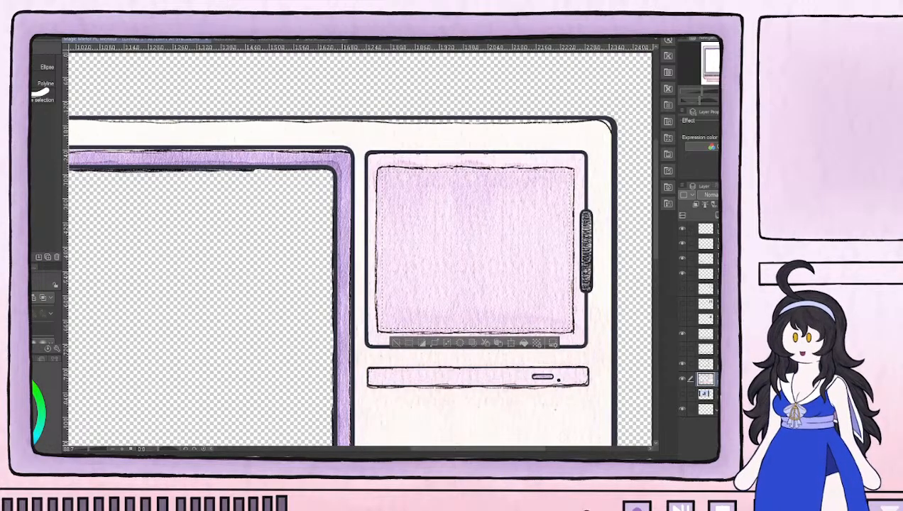
pyautogui.click(397, 342)
pyautogui.scroll(-3, 413, 322)
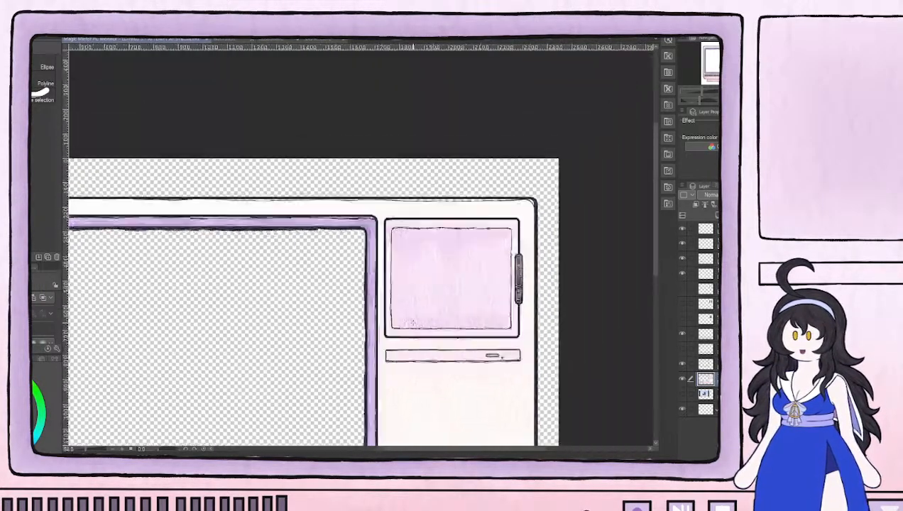
pyautogui.moveTo(387, 360); pyautogui.dragTo(442, 322)
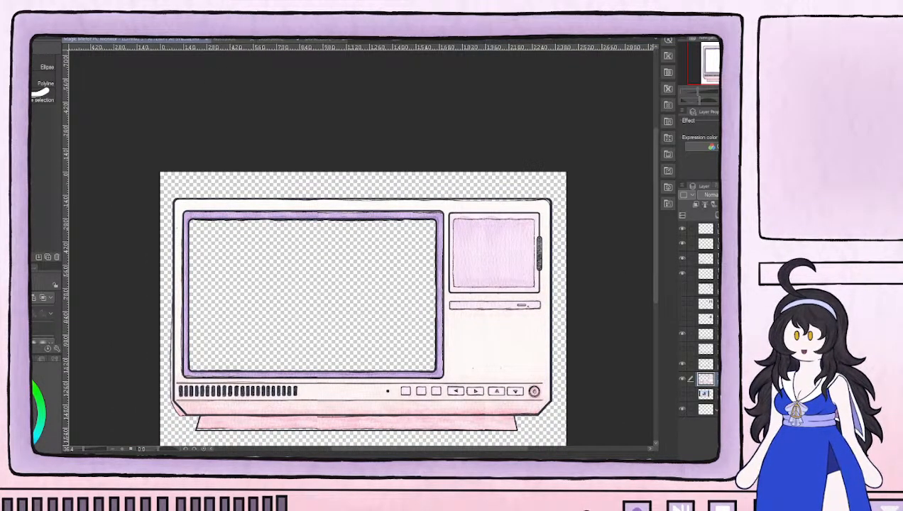
pyautogui.hotkey('ctrl', 'shift', 'n')
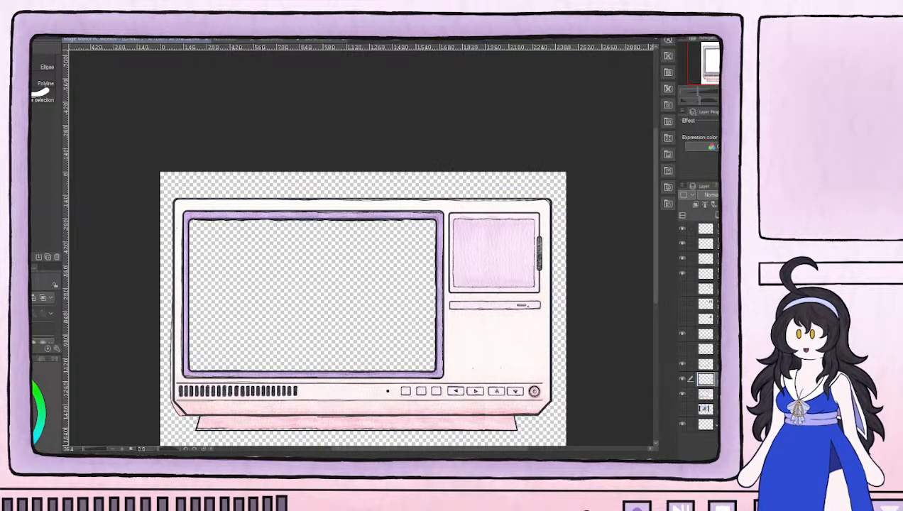
# Enlarge the copied lilac texture and position it so it covers the whole monitor drawing
pyautogui.hotkey('ctrl', 't')
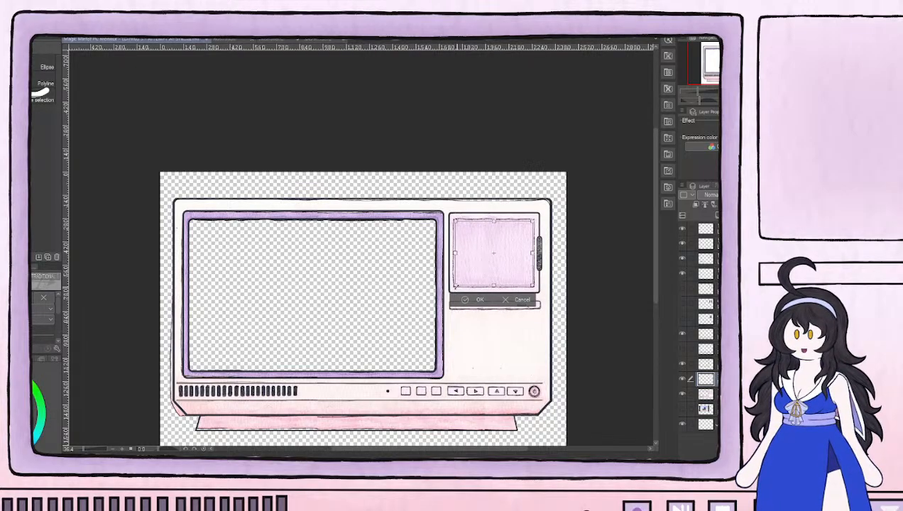
pyautogui.moveTo(456, 286); pyautogui.dragTo(283, 380)
pyautogui.moveTo(507, 271); pyautogui.dragTo(531, 240)
pyautogui.moveTo(307, 293); pyautogui.dragTo(167, 292)
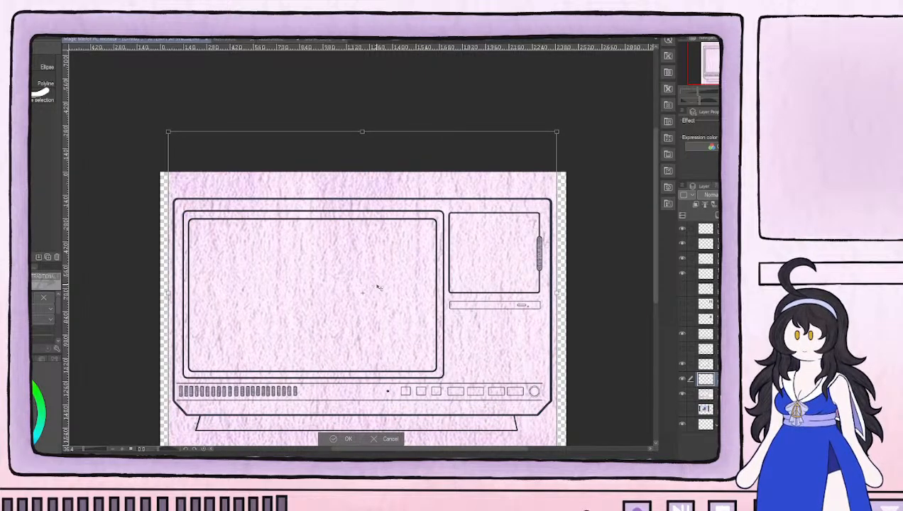
pyautogui.scroll(-2, 398, 306)
pyautogui.press('Return')
pyautogui.hotkey('ctrl', 't')
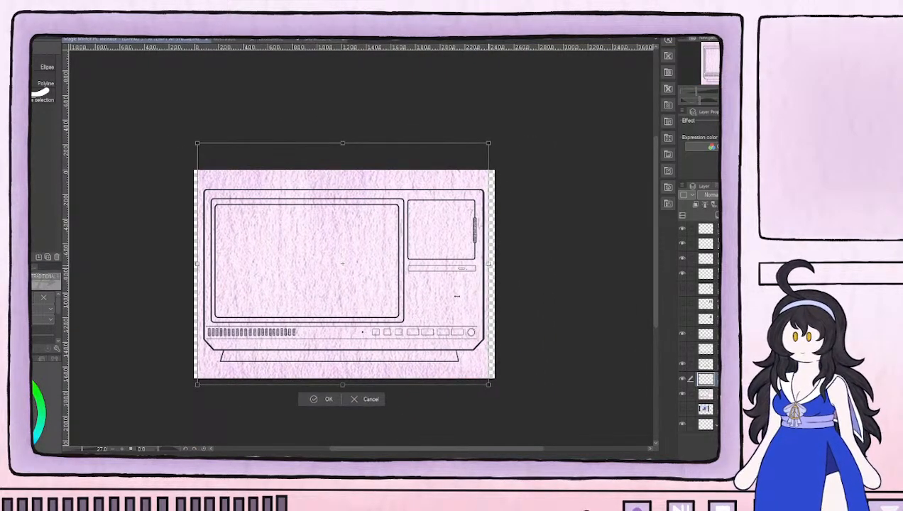
pyautogui.click(321, 399)
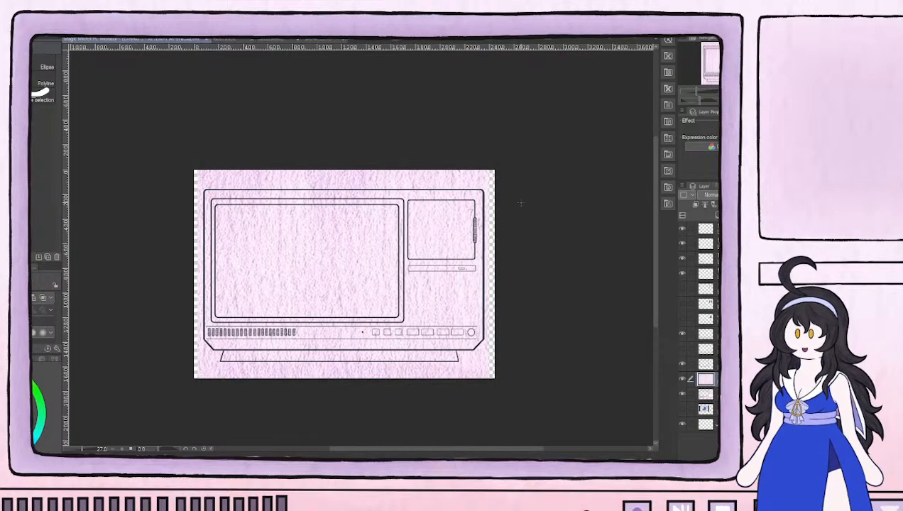
# Enlarge the eraser and erase the lilac texture above the monitor's top edge across the full canvas width
pyautogui.scroll(5, 419, 277)
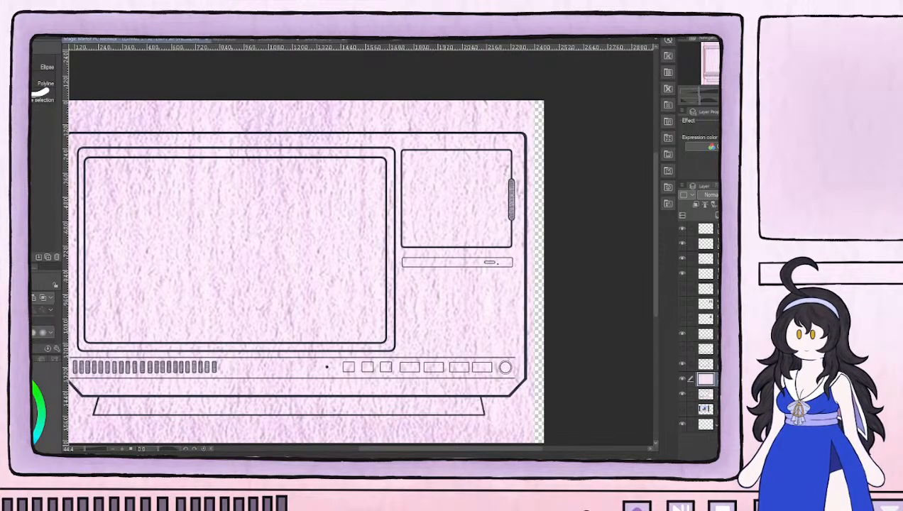
pyautogui.press('e')
pyautogui.moveTo(201, 112); pyautogui.dragTo(299, 138)
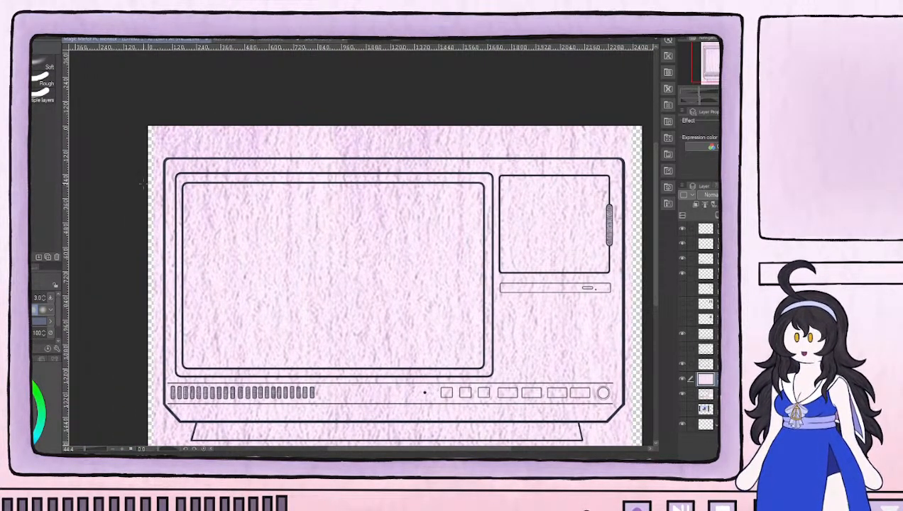
pyautogui.press(']')
pyautogui.press(']')
pyautogui.press(']')
pyautogui.press(']')
pyautogui.press(']')
pyautogui.press(']')
pyautogui.press(']')
pyautogui.press(']')
pyautogui.press(']')
pyautogui.moveTo(154, 135)
pyautogui.mouseDown()
pyautogui.moveTo(194, 125)
pyautogui.moveTo(235, 130)
pyautogui.mouseUp()
pyautogui.moveTo(242, 134)
pyautogui.mouseDown()
pyautogui.moveTo(284, 125)
pyautogui.moveTo(541, 130)
pyautogui.mouseUp()
pyautogui.moveTo(609, 137)
pyautogui.mouseDown()
pyautogui.moveTo(460, 133)
pyautogui.moveTo(151, 144)
pyautogui.moveTo(619, 142)
pyautogui.mouseUp()
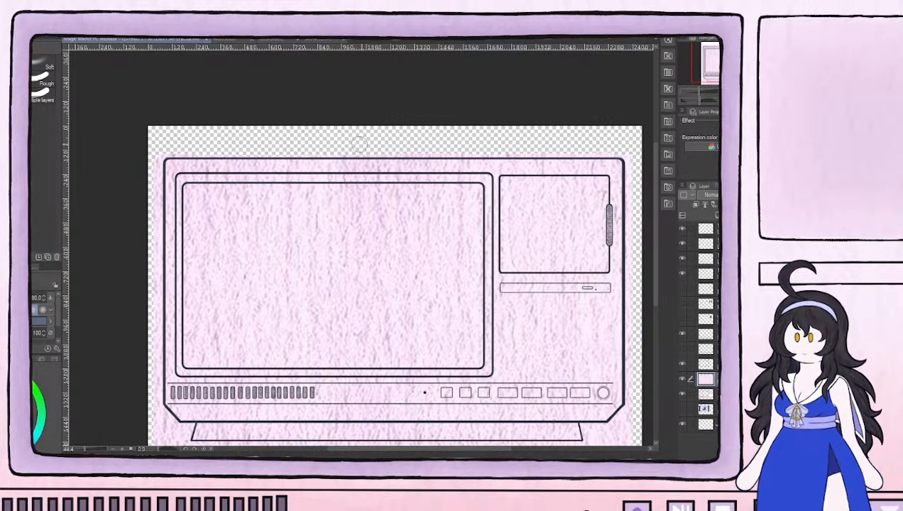
# Erase the lilac texture outside the monitor's right edge, its lower-right bevel and the right end of the base
pyautogui.moveTo(554, 248); pyautogui.dragTo(345, 209)
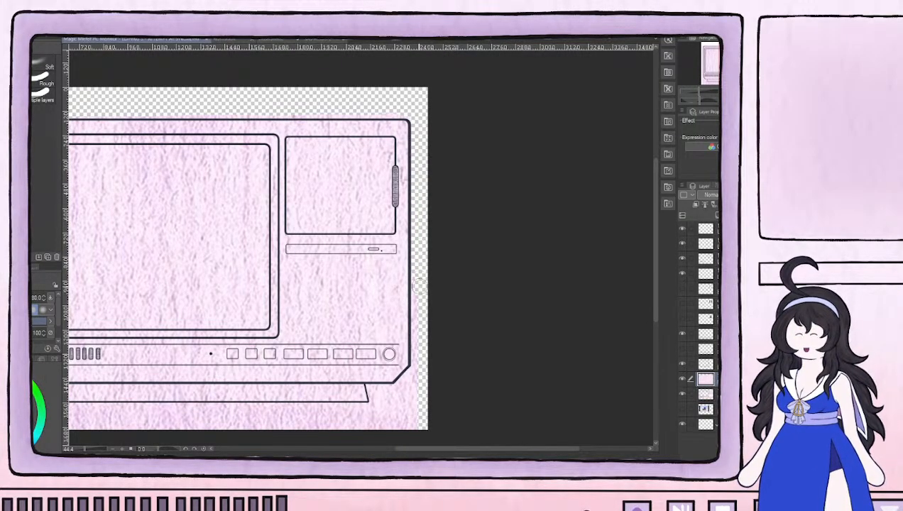
pyautogui.moveTo(415, 422)
pyautogui.mouseDown()
pyautogui.moveTo(433, 389)
pyautogui.moveTo(402, 418)
pyautogui.moveTo(377, 432)
pyautogui.moveTo(421, 394)
pyautogui.moveTo(374, 426)
pyautogui.moveTo(406, 384)
pyautogui.mouseUp()
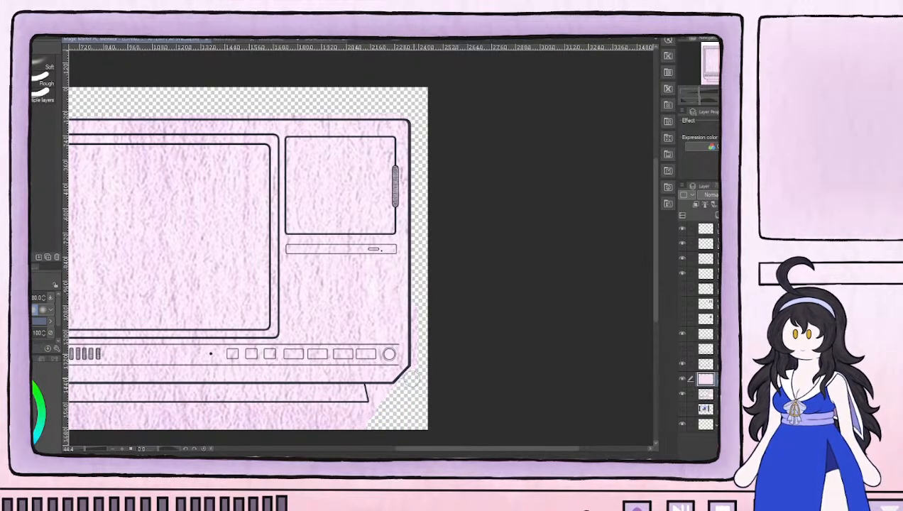
pyautogui.scroll(4, 414, 375)
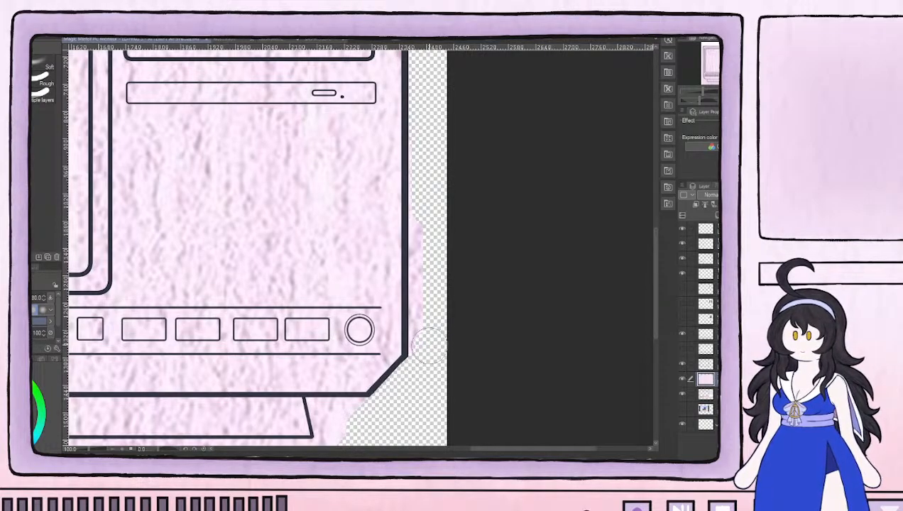
pyautogui.moveTo(426, 320); pyautogui.dragTo(426, 172)
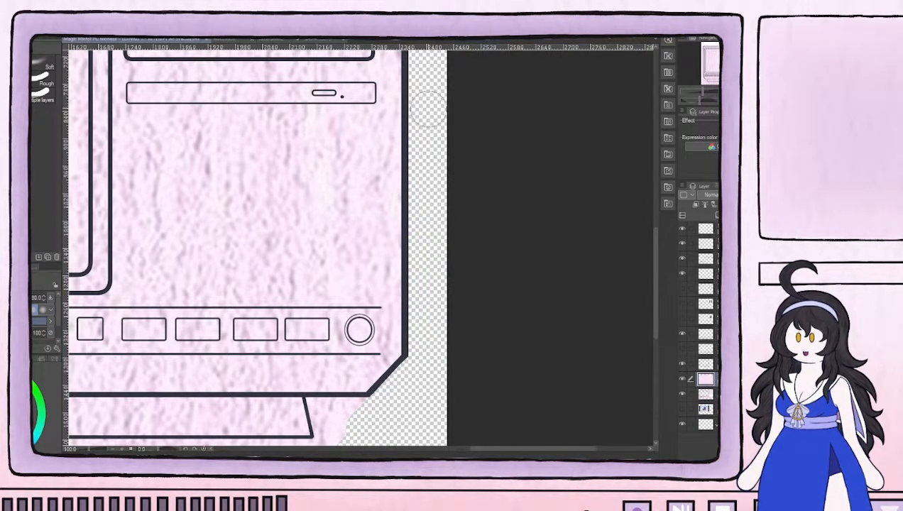
pyautogui.moveTo(340, 394); pyautogui.dragTo(476, 218)
pyautogui.moveTo(451, 323)
pyautogui.mouseDown()
pyautogui.moveTo(270, 325)
pyautogui.moveTo(529, 321)
pyautogui.moveTo(322, 316)
pyautogui.moveTo(526, 299)
pyautogui.moveTo(373, 301)
pyautogui.moveTo(478, 296)
pyautogui.moveTo(468, 230)
pyautogui.moveTo(474, 265)
pyautogui.moveTo(459, 243)
pyautogui.mouseUp()
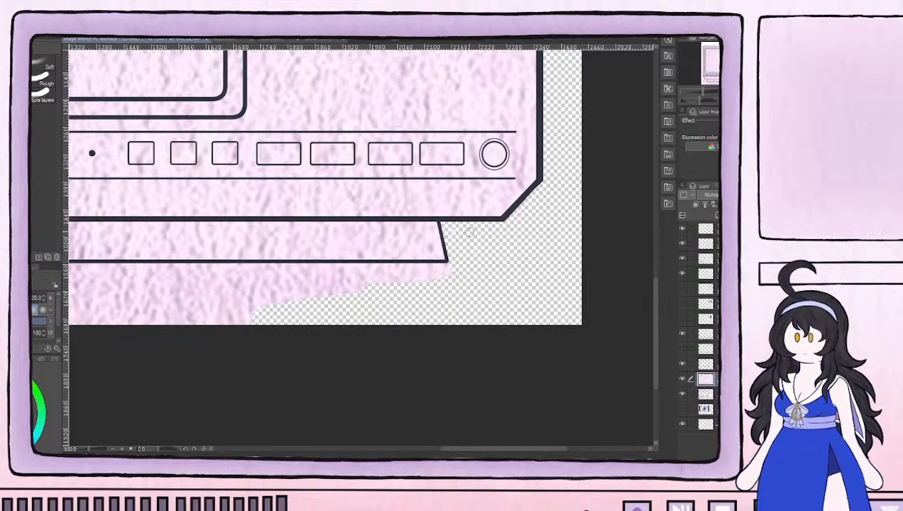
# Erase the lilac texture below the right half of the base, down to the canvas edge
pyautogui.moveTo(459, 279); pyautogui.dragTo(603, 279)
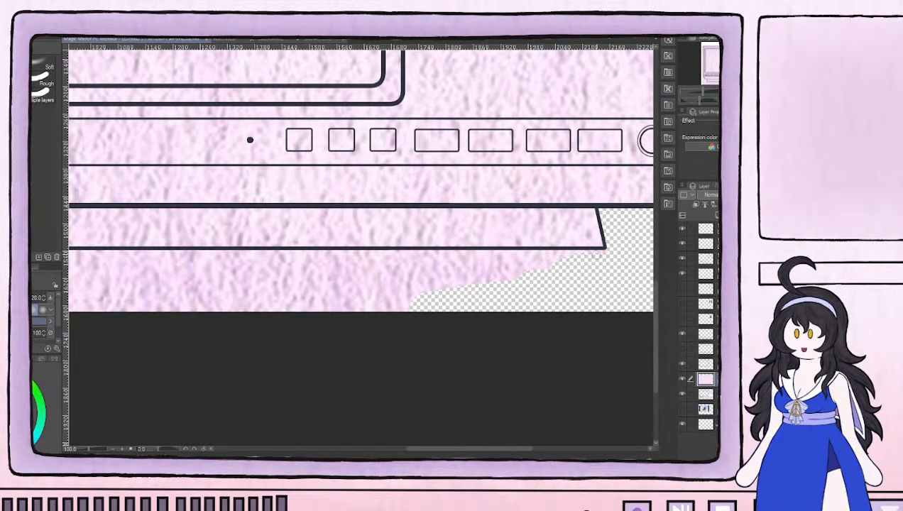
pyautogui.moveTo(568, 256); pyautogui.dragTo(520, 260)
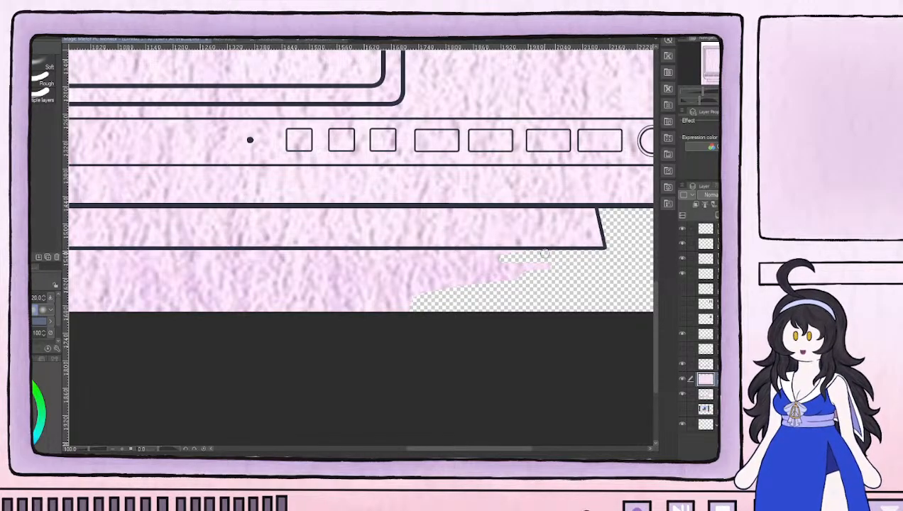
pyautogui.moveTo(600, 253)
pyautogui.mouseDown()
pyautogui.moveTo(476, 272)
pyautogui.moveTo(468, 281)
pyautogui.moveTo(523, 282)
pyautogui.mouseUp()
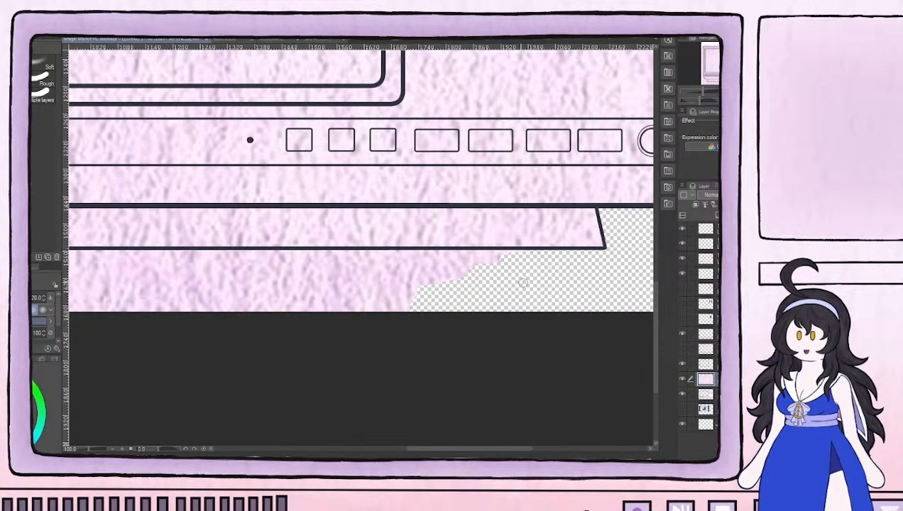
pyautogui.scroll(2, 383, 309)
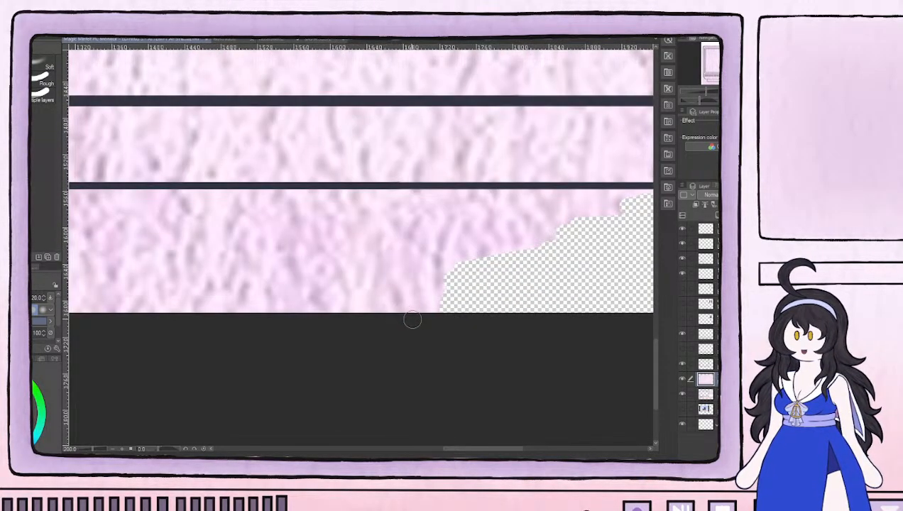
pyautogui.moveTo(471, 312)
pyautogui.mouseDown()
pyautogui.moveTo(235, 308)
pyautogui.moveTo(544, 330)
pyautogui.moveTo(212, 273)
pyautogui.moveTo(542, 284)
pyautogui.moveTo(205, 259)
pyautogui.moveTo(519, 260)
pyautogui.moveTo(215, 235)
pyautogui.moveTo(408, 228)
pyautogui.moveTo(287, 214)
pyautogui.moveTo(546, 225)
pyautogui.moveTo(449, 215)
pyautogui.moveTo(543, 214)
pyautogui.mouseUp()
pyautogui.moveTo(570, 250)
pyautogui.mouseDown()
pyautogui.moveTo(370, 239)
pyautogui.moveTo(334, 204)
pyautogui.mouseUp()
pyautogui.moveTo(289, 251); pyautogui.dragTo(688, 270)
pyautogui.moveTo(417, 311)
pyautogui.mouseDown()
pyautogui.moveTo(186, 320)
pyautogui.moveTo(398, 317)
pyautogui.moveTo(135, 308)
pyautogui.moveTo(268, 280)
pyautogui.moveTo(73, 267)
pyautogui.moveTo(425, 286)
pyautogui.moveTo(76, 250)
pyautogui.moveTo(213, 241)
pyautogui.moveTo(77, 220)
pyautogui.moveTo(449, 233)
pyautogui.moveTo(252, 221)
pyautogui.mouseUp()
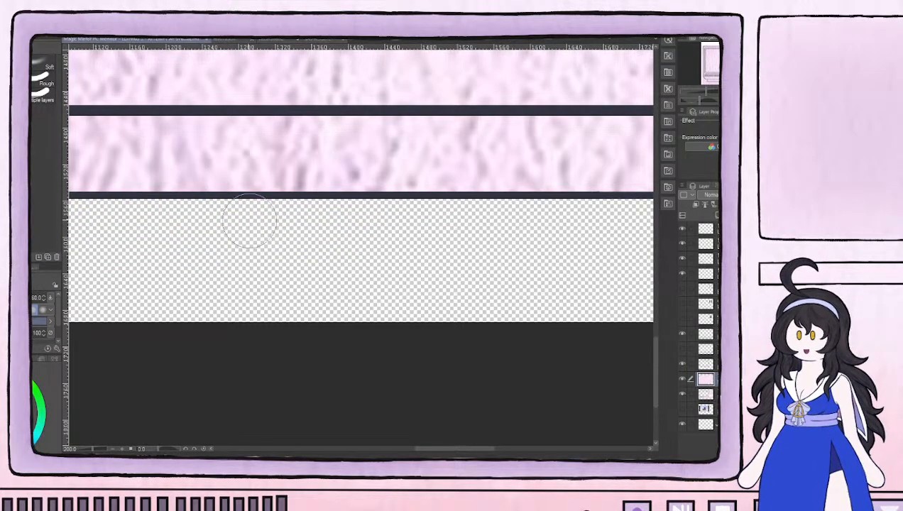
# Erase the remaining lilac texture below the left half of the base
pyautogui.moveTo(252, 278); pyautogui.dragTo(695, 274)
pyautogui.moveTo(531, 305)
pyautogui.mouseDown()
pyautogui.moveTo(316, 288)
pyautogui.moveTo(224, 291)
pyautogui.moveTo(502, 291)
pyautogui.moveTo(221, 249)
pyautogui.moveTo(280, 239)
pyautogui.moveTo(79, 218)
pyautogui.moveTo(534, 224)
pyautogui.moveTo(398, 215)
pyautogui.moveTo(277, 218)
pyautogui.mouseUp()
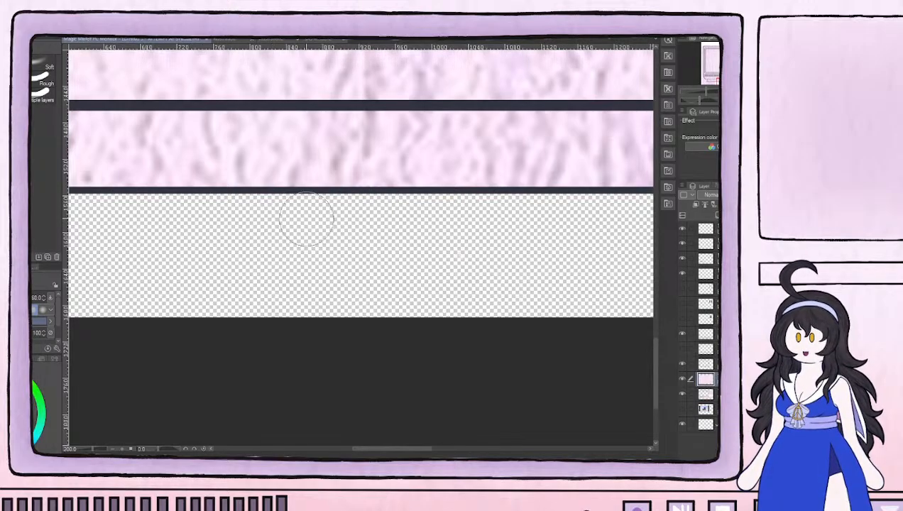
pyautogui.hotkey('ctrl', 'z')
pyautogui.moveTo(531, 243)
pyautogui.mouseDown()
pyautogui.moveTo(470, 227)
pyautogui.moveTo(510, 218)
pyautogui.moveTo(251, 219)
pyautogui.moveTo(242, 246)
pyautogui.moveTo(529, 283)
pyautogui.moveTo(211, 292)
pyautogui.moveTo(510, 311)
pyautogui.moveTo(176, 318)
pyautogui.moveTo(498, 315)
pyautogui.mouseUp()
pyautogui.moveTo(569, 307)
pyautogui.mouseDown()
pyautogui.moveTo(450, 297)
pyautogui.moveTo(156, 311)
pyautogui.moveTo(576, 289)
pyautogui.moveTo(319, 270)
pyautogui.moveTo(83, 280)
pyautogui.moveTo(81, 319)
pyautogui.moveTo(120, 323)
pyautogui.moveTo(85, 267)
pyautogui.moveTo(86, 223)
pyautogui.moveTo(263, 226)
pyautogui.moveTo(547, 253)
pyautogui.moveTo(561, 226)
pyautogui.moveTo(178, 225)
pyautogui.moveTo(281, 222)
pyautogui.mouseUp()
pyautogui.moveTo(492, 274)
pyautogui.mouseDown()
pyautogui.moveTo(281, 292)
pyautogui.moveTo(522, 296)
pyautogui.mouseUp()
# Erase the lilac texture around the base's left end and outside the monitor's lower-left bevel, using a smaller eraser for the corner
pyautogui.moveTo(257, 281)
pyautogui.mouseDown()
pyautogui.moveTo(373, 290)
pyautogui.moveTo(579, 270)
pyautogui.mouseUp()
pyautogui.moveTo(460, 326); pyautogui.dragTo(270, 319)
pyautogui.moveTo(483, 307)
pyautogui.mouseDown()
pyautogui.moveTo(209, 270)
pyautogui.moveTo(435, 280)
pyautogui.moveTo(406, 256)
pyautogui.moveTo(269, 235)
pyautogui.moveTo(458, 252)
pyautogui.moveTo(465, 242)
pyautogui.moveTo(293, 199)
pyautogui.moveTo(303, 206)
pyautogui.moveTo(315, 200)
pyautogui.moveTo(242, 118)
pyautogui.moveTo(350, 213)
pyautogui.moveTo(270, 112)
pyautogui.mouseUp()
pyautogui.moveTo(402, 256); pyautogui.dragTo(395, 398)
pyautogui.moveTo(384, 359)
pyautogui.mouseDown()
pyautogui.moveTo(392, 329)
pyautogui.moveTo(406, 325)
pyautogui.moveTo(401, 312)
pyautogui.moveTo(350, 308)
pyautogui.moveTo(352, 298)
pyautogui.moveTo(369, 295)
pyautogui.moveTo(349, 298)
pyautogui.moveTo(296, 230)
pyautogui.moveTo(343, 276)
pyautogui.moveTo(257, 171)
pyautogui.moveTo(266, 115)
pyautogui.moveTo(269, 174)
pyautogui.moveTo(284, 71)
pyautogui.mouseUp()
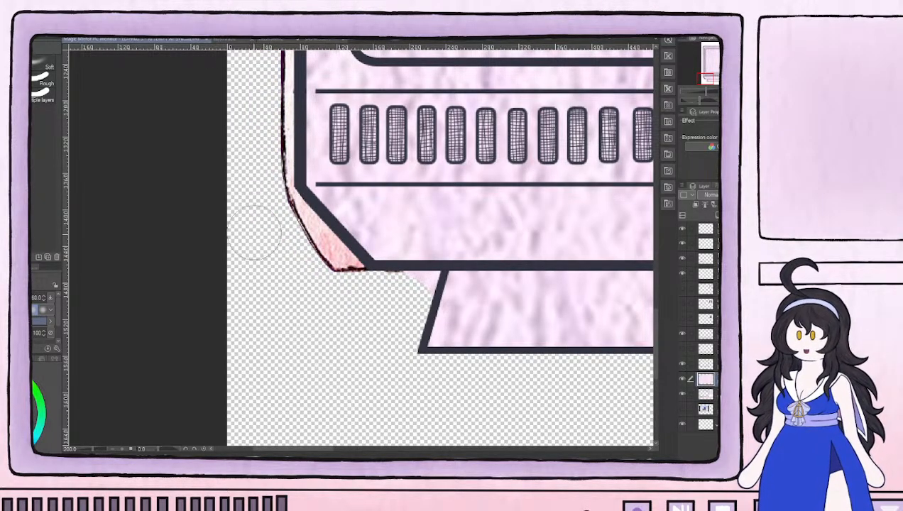
pyautogui.press('[')
pyautogui.press('[')
pyautogui.press('[')
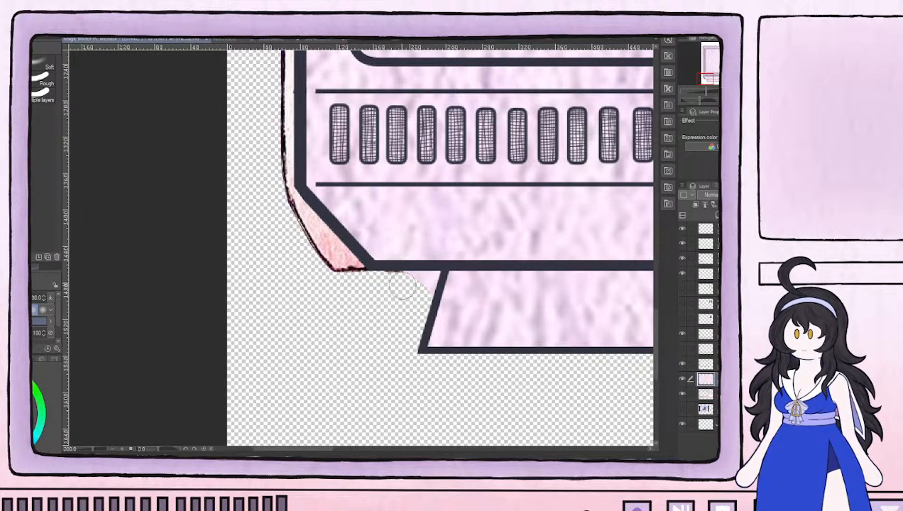
pyautogui.moveTo(403, 281); pyautogui.dragTo(434, 277)
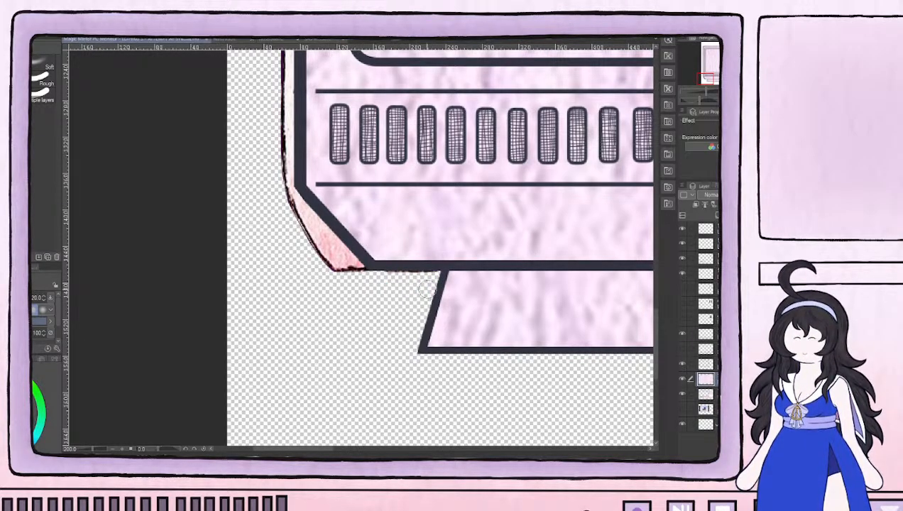
# Erase the leftover lilac texture outside the monitor's left edge, from the lower bevel up around the upper-left corner
pyautogui.moveTo(360, 262); pyautogui.dragTo(338, 477)
pyautogui.moveTo(250, 288)
pyautogui.mouseDown()
pyautogui.moveTo(249, 191)
pyautogui.moveTo(263, 198)
pyautogui.moveTo(266, 237)
pyautogui.moveTo(260, 110)
pyautogui.moveTo(252, 105)
pyautogui.moveTo(240, 116)
pyautogui.moveTo(223, 187)
pyautogui.mouseUp()
pyautogui.scroll(5, 234, 177)
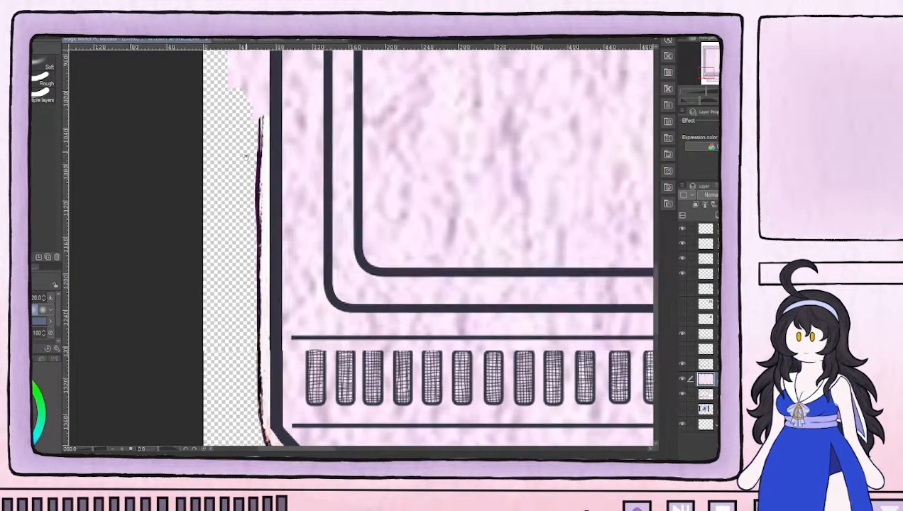
pyautogui.moveTo(264, 250)
pyautogui.mouseDown()
pyautogui.moveTo(229, 186)
pyautogui.moveTo(249, 135)
pyautogui.moveTo(264, 220)
pyautogui.moveTo(267, 103)
pyautogui.moveTo(244, 162)
pyautogui.moveTo(232, 152)
pyautogui.moveTo(258, 331)
pyautogui.moveTo(241, 195)
pyautogui.moveTo(263, 170)
pyautogui.moveTo(284, 279)
pyautogui.moveTo(278, 99)
pyautogui.moveTo(263, 106)
pyautogui.moveTo(248, 161)
pyautogui.moveTo(260, 319)
pyautogui.moveTo(291, 331)
pyautogui.moveTo(273, 255)
pyautogui.moveTo(256, 262)
pyautogui.moveTo(261, 68)
pyautogui.moveTo(279, 227)
pyautogui.moveTo(287, 170)
pyautogui.moveTo(295, 224)
pyautogui.moveTo(294, 423)
pyautogui.mouseUp()
pyautogui.moveTo(300, 299)
pyautogui.mouseDown()
pyautogui.moveTo(306, 133)
pyautogui.moveTo(281, 261)
pyautogui.moveTo(279, 104)
pyautogui.mouseUp()
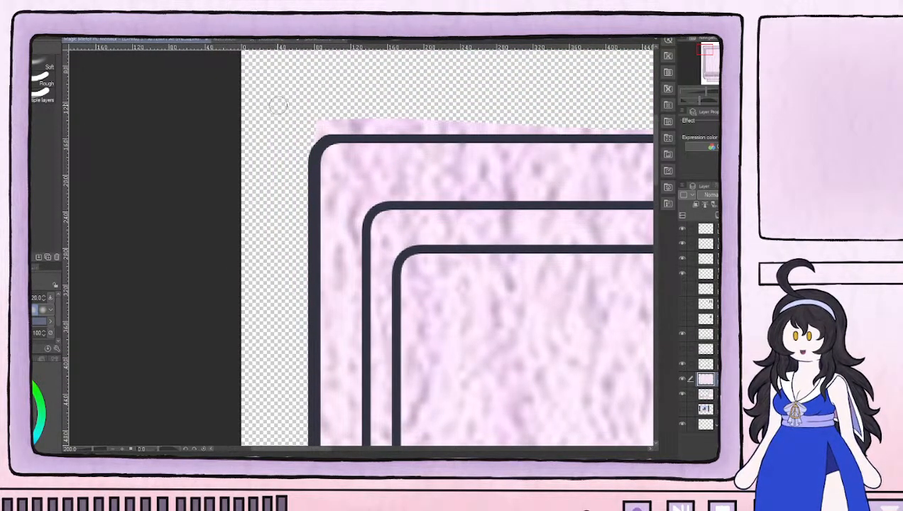
pyautogui.moveTo(272, 189)
pyautogui.mouseDown()
pyautogui.moveTo(332, 123)
pyautogui.moveTo(315, 125)
pyautogui.moveTo(435, 125)
pyautogui.moveTo(66, 174)
pyautogui.mouseUp()
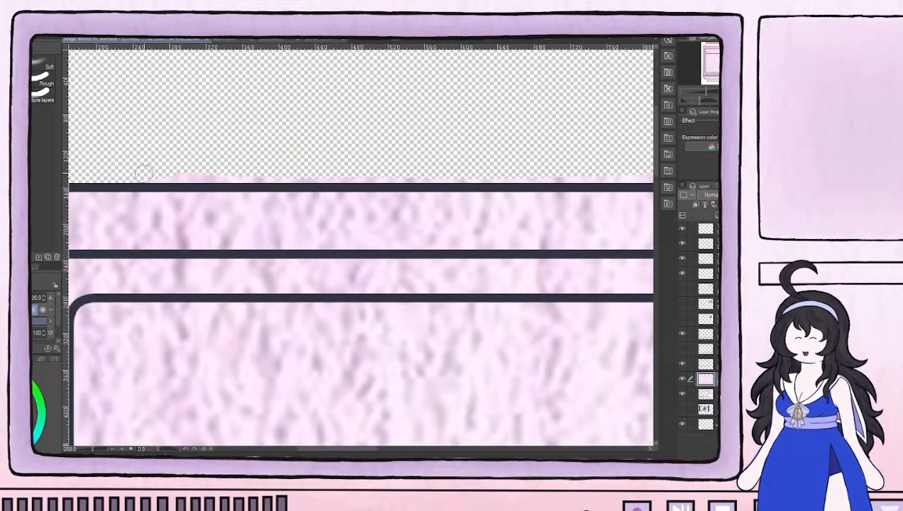
# Erase the lilac texture above the monitor's top edge, all the way across to its upper-right corner
pyautogui.moveTo(172, 170); pyautogui.dragTo(287, 174)
pyautogui.moveTo(224, 174); pyautogui.dragTo(389, 175)
pyautogui.moveTo(480, 178); pyautogui.dragTo(644, 173)
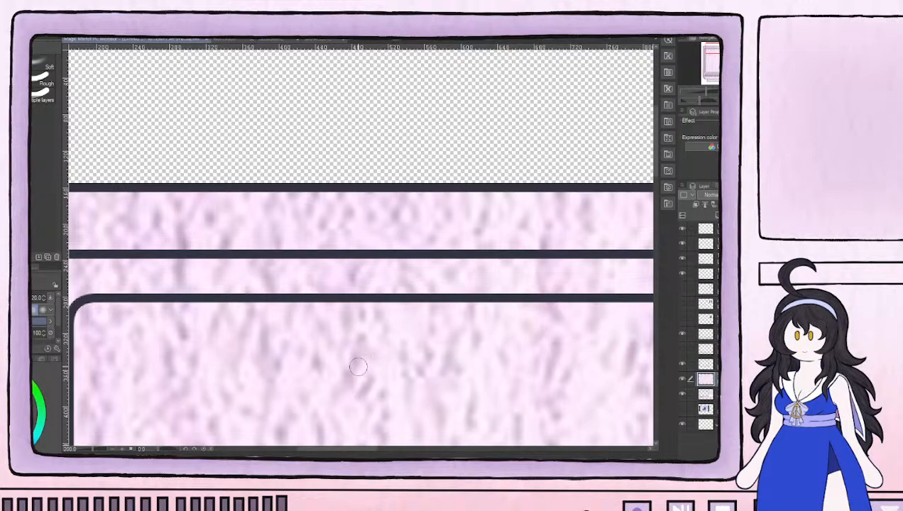
pyautogui.scroll(-2, 358, 367)
pyautogui.moveTo(505, 283); pyautogui.dragTo(260, 285)
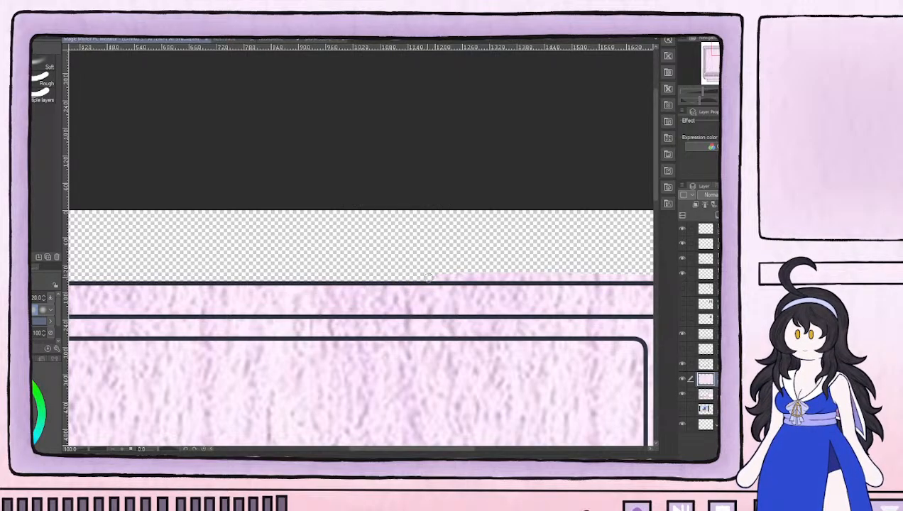
pyautogui.moveTo(537, 282); pyautogui.dragTo(305, 264)
pyautogui.moveTo(582, 242); pyautogui.dragTo(243, 232)
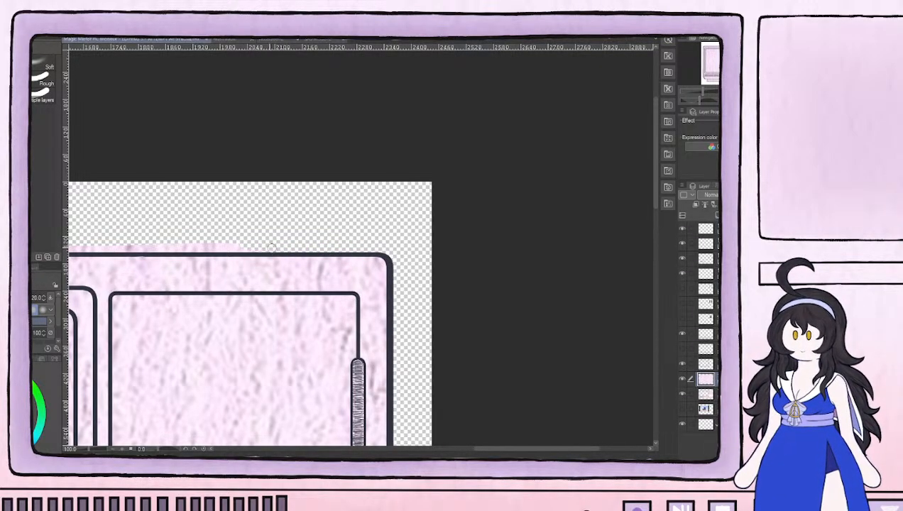
pyautogui.moveTo(209, 228); pyautogui.dragTo(436, 236)
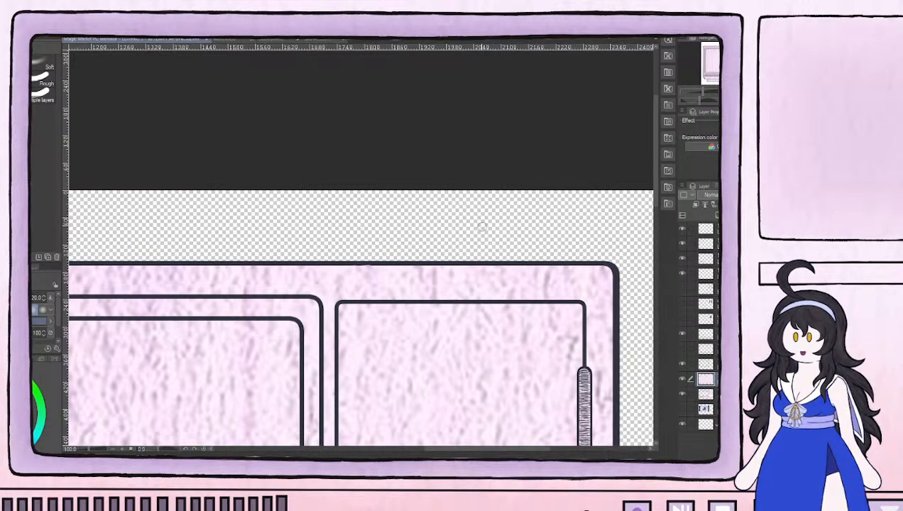
# Select a rectangle just inside the large screen's inner frame, delete the lilac texture within it and deselect
pyautogui.scroll(-3, 482, 226)
pyautogui.moveTo(458, 379); pyautogui.dragTo(449, 238)
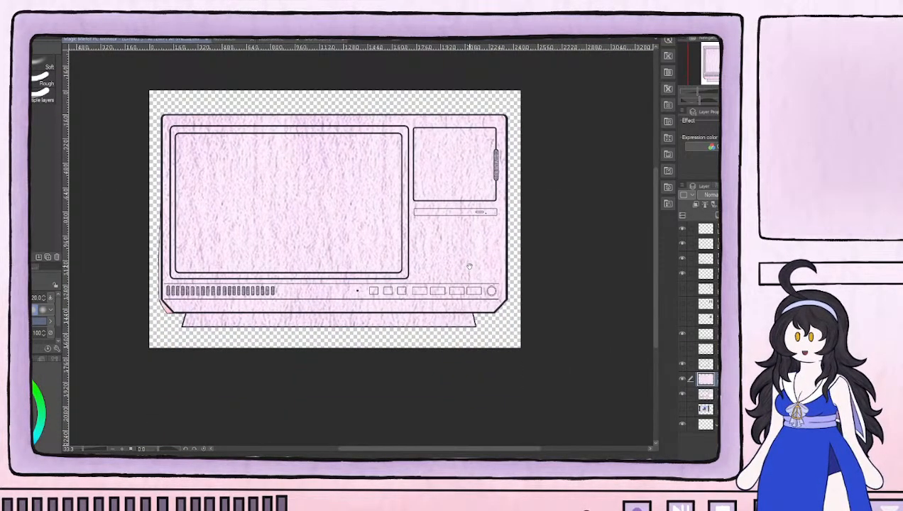
pyautogui.scroll(3, 347, 204)
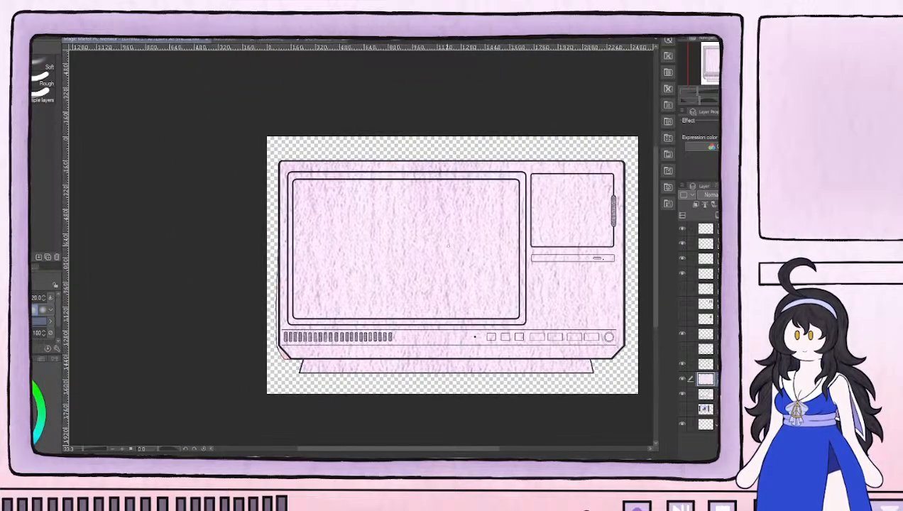
pyautogui.moveTo(439, 249); pyautogui.dragTo(282, 213)
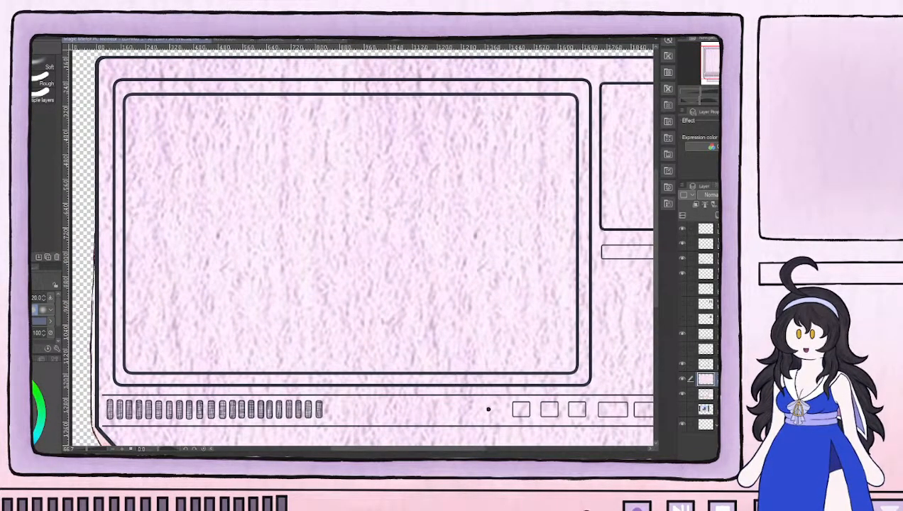
pyautogui.press('u')
pyautogui.moveTo(131, 100); pyautogui.dragTo(577, 369)
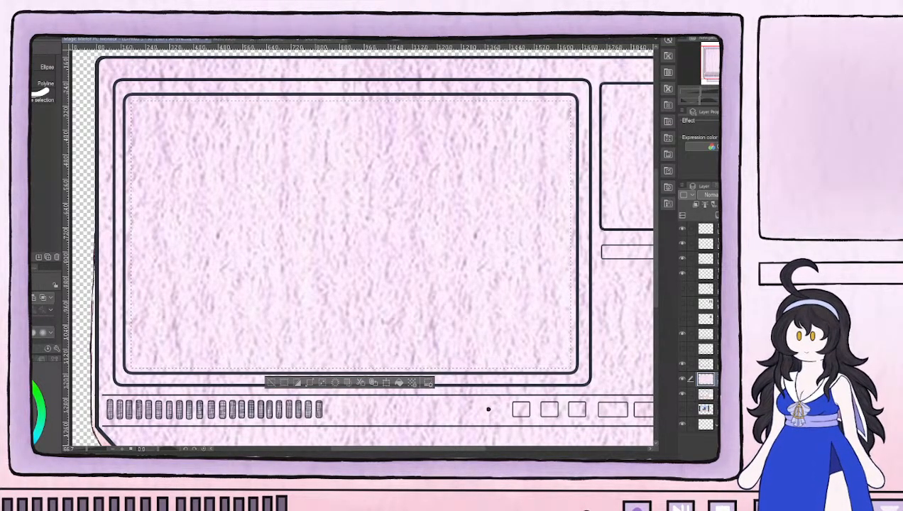
pyautogui.press('Delete')
pyautogui.click(277, 382)
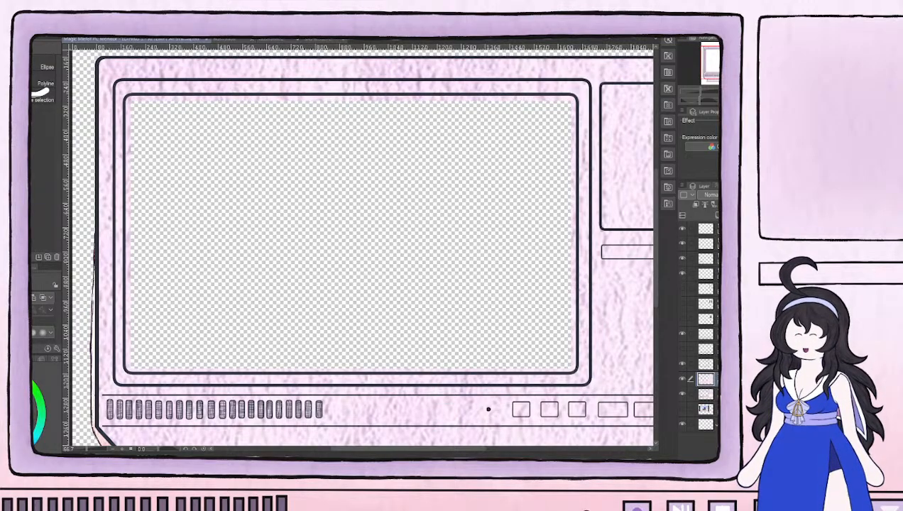
# Erase the remaining strip of lilac texture inside the screen's left edge, down to its lower-left corner
pyautogui.press('e')
pyautogui.scroll(3, 136, 108)
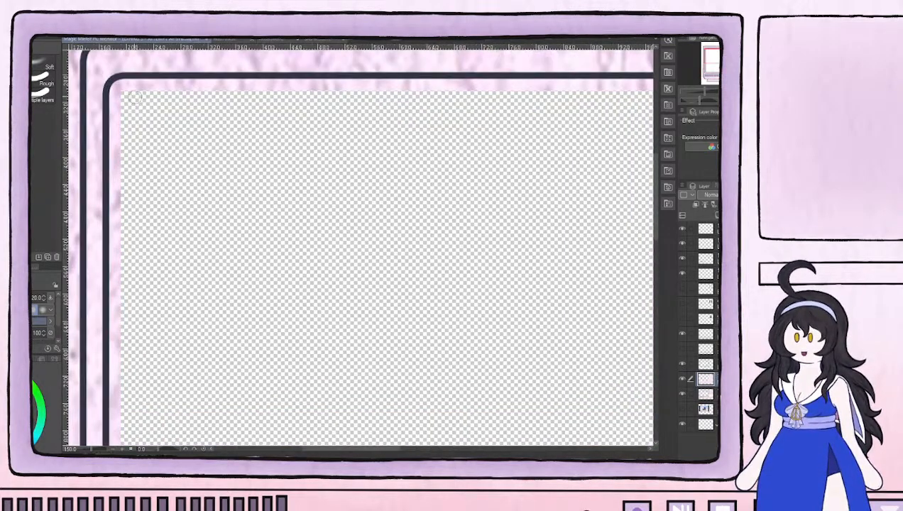
pyautogui.moveTo(122, 86)
pyautogui.mouseDown()
pyautogui.moveTo(157, 86)
pyautogui.moveTo(115, 129)
pyautogui.moveTo(116, 354)
pyautogui.moveTo(228, 232)
pyautogui.moveTo(223, 294)
pyautogui.mouseUp()
pyautogui.moveTo(223, 219)
pyautogui.mouseDown()
pyautogui.moveTo(226, 388)
pyautogui.moveTo(249, 289)
pyautogui.moveTo(249, 217)
pyautogui.moveTo(235, 239)
pyautogui.moveTo(242, 299)
pyautogui.moveTo(232, 311)
pyautogui.moveTo(248, 333)
pyautogui.moveTo(248, 355)
pyautogui.moveTo(232, 321)
pyautogui.moveTo(234, 377)
pyautogui.moveTo(243, 389)
pyautogui.moveTo(293, 382)
pyautogui.mouseUp()
pyautogui.moveTo(372, 357); pyautogui.dragTo(194, 329)
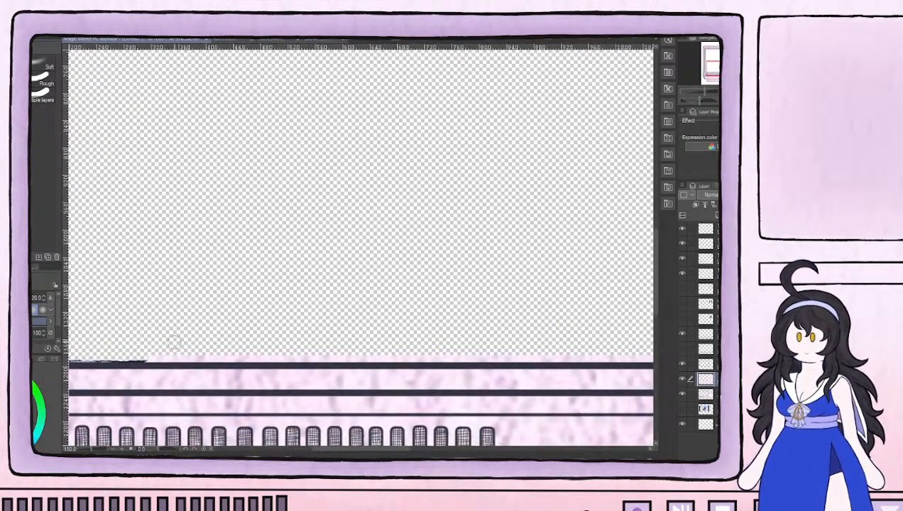
# Erase the remaining lilac strip above the screen's bottom inner edge, working from its left end towards the right
pyautogui.moveTo(145, 354); pyautogui.dragTo(334, 354)
pyautogui.moveTo(396, 335); pyautogui.dragTo(223, 322)
pyautogui.moveTo(152, 334); pyautogui.dragTo(214, 341)
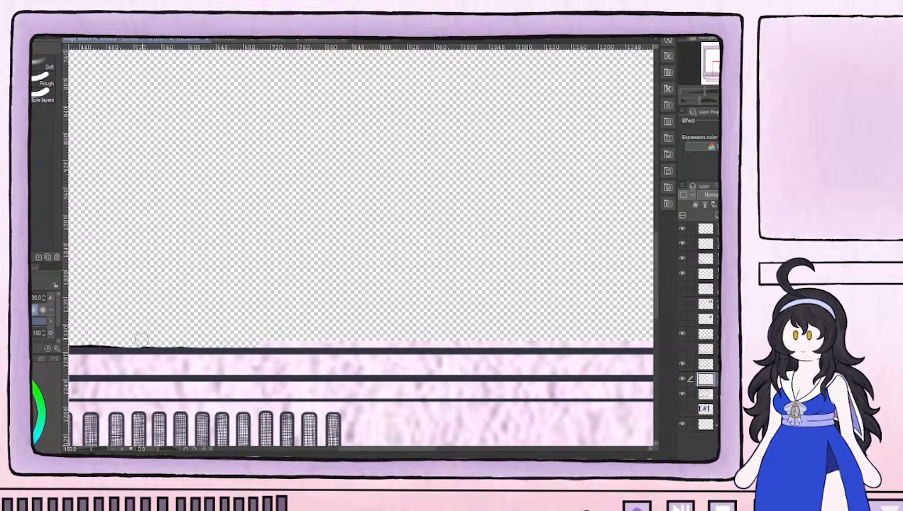
pyautogui.moveTo(279, 342); pyautogui.dragTo(346, 340)
pyautogui.moveTo(375, 331); pyautogui.dragTo(187, 299)
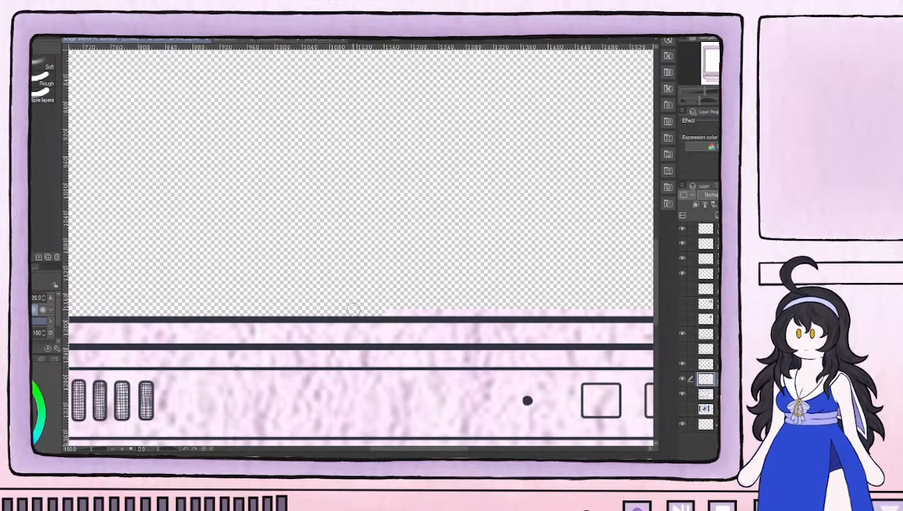
# Erase the lilac strip along the rest of the screen's bottom edge, up its right edge and around the upper-right corner
pyautogui.moveTo(420, 305)
pyautogui.mouseDown()
pyautogui.moveTo(177, 292)
pyautogui.moveTo(473, 294)
pyautogui.moveTo(463, 280)
pyautogui.moveTo(469, 287)
pyautogui.moveTo(476, 270)
pyautogui.moveTo(473, 214)
pyautogui.moveTo(482, 228)
pyautogui.moveTo(476, 210)
pyautogui.moveTo(468, 215)
pyautogui.moveTo(472, 149)
pyautogui.moveTo(455, 159)
pyautogui.moveTo(405, 326)
pyautogui.moveTo(423, 346)
pyautogui.moveTo(430, 284)
pyautogui.moveTo(419, 323)
pyautogui.moveTo(420, 259)
pyautogui.moveTo(434, 264)
pyautogui.moveTo(428, 175)
pyautogui.moveTo(404, 235)
pyautogui.moveTo(384, 364)
pyautogui.moveTo(399, 339)
pyautogui.moveTo(400, 207)
pyautogui.mouseUp()
pyautogui.moveTo(398, 255)
pyautogui.mouseDown()
pyautogui.moveTo(391, 199)
pyautogui.moveTo(401, 81)
pyautogui.moveTo(391, 98)
pyautogui.mouseUp()
pyautogui.moveTo(364, 129); pyautogui.dragTo(403, 305)
pyautogui.moveTo(419, 252)
pyautogui.mouseDown()
pyautogui.moveTo(438, 261)
pyautogui.moveTo(433, 241)
pyautogui.moveTo(413, 238)
pyautogui.moveTo(422, 247)
pyautogui.moveTo(362, 242)
pyautogui.moveTo(375, 238)
pyautogui.moveTo(421, 239)
pyautogui.moveTo(259, 246)
pyautogui.moveTo(295, 236)
pyautogui.moveTo(437, 239)
pyautogui.mouseUp()
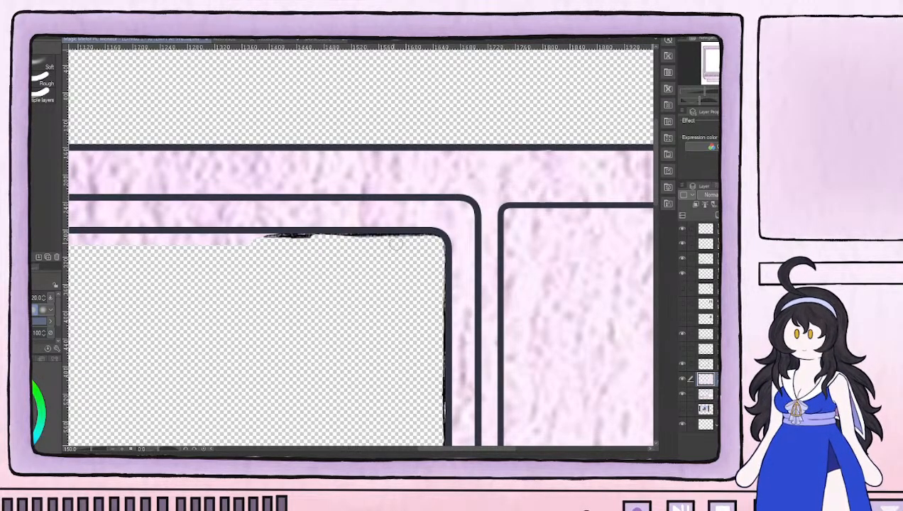
# Erase the remaining lilac strip below the screen's top inner edge, from the upper-left corner across to the right
pyautogui.moveTo(241, 296); pyautogui.dragTo(560, 298)
pyautogui.moveTo(213, 301); pyautogui.dragTo(461, 301)
pyautogui.moveTo(312, 288); pyautogui.dragTo(360, 289)
pyautogui.moveTo(266, 238)
pyautogui.mouseDown()
pyautogui.moveTo(292, 240)
pyautogui.moveTo(282, 235)
pyautogui.moveTo(405, 237)
pyautogui.mouseUp()
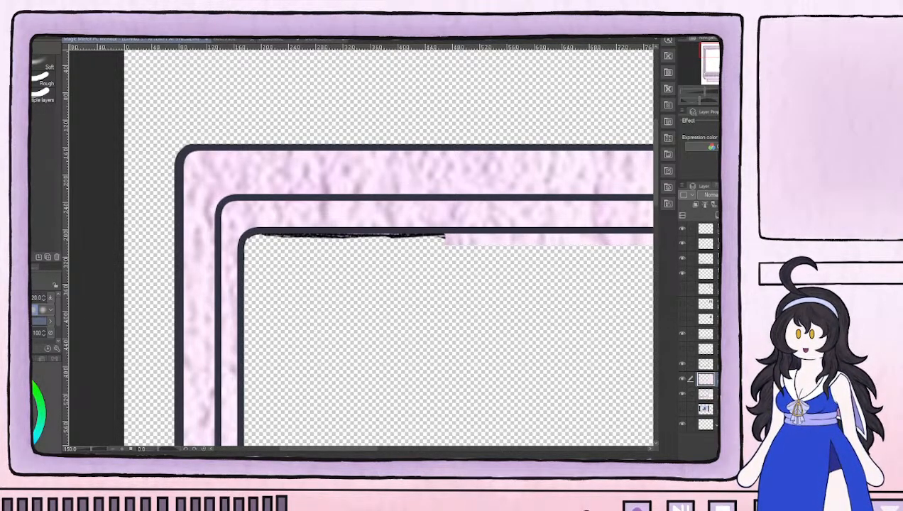
pyautogui.moveTo(426, 277); pyautogui.dragTo(244, 304)
pyautogui.moveTo(246, 273)
pyautogui.mouseDown()
pyautogui.moveTo(517, 267)
pyautogui.moveTo(292, 279)
pyautogui.moveTo(300, 269)
pyautogui.moveTo(370, 263)
pyautogui.moveTo(357, 261)
pyautogui.moveTo(458, 265)
pyautogui.moveTo(446, 263)
pyautogui.moveTo(484, 274)
pyautogui.moveTo(490, 264)
pyautogui.moveTo(448, 261)
pyautogui.moveTo(568, 264)
pyautogui.mouseUp()
pyautogui.moveTo(509, 315); pyautogui.dragTo(343, 325)
pyautogui.moveTo(405, 286)
pyautogui.mouseDown()
pyautogui.moveTo(397, 280)
pyautogui.moveTo(404, 274)
pyautogui.moveTo(456, 271)
pyautogui.moveTo(497, 290)
pyautogui.mouseUp()
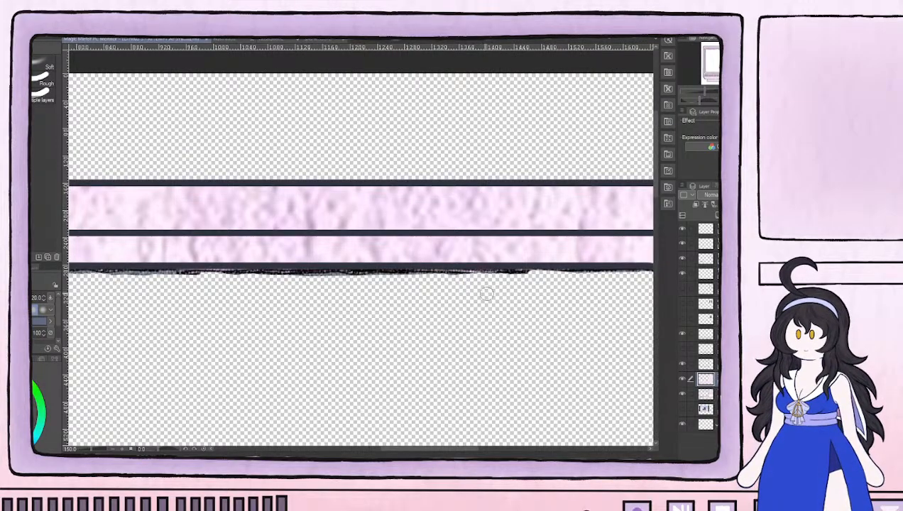
# Compare the textured monitor with the painted artwork, then hide the lilac texture layer and leave the painted layer visible
pyautogui.scroll(-5, 454, 291)
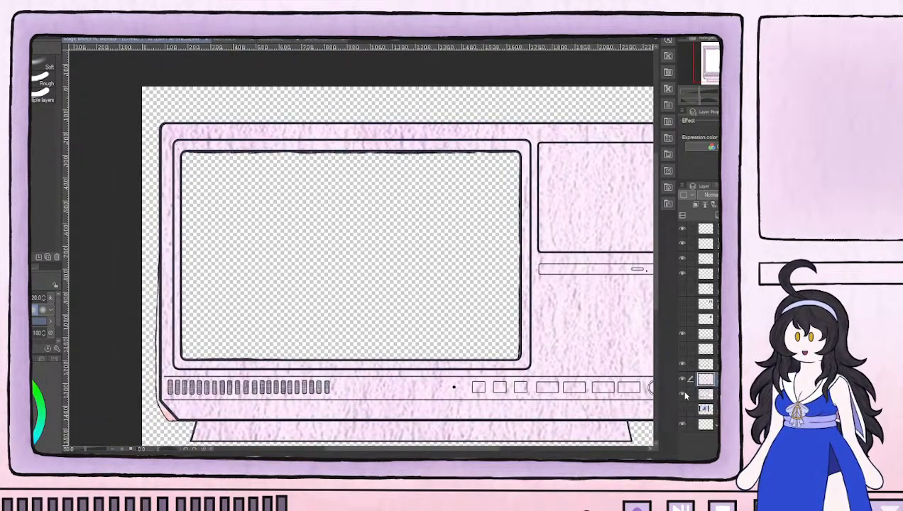
pyautogui.scroll(-3, 523, 287)
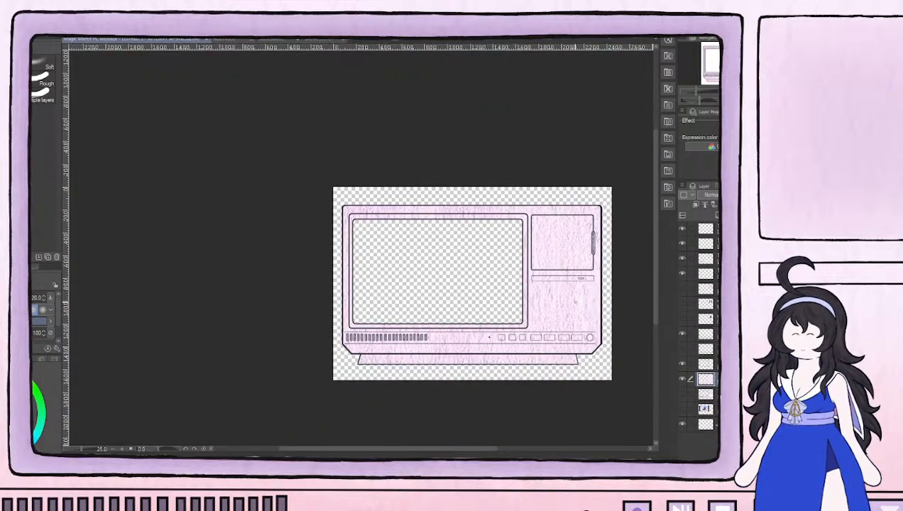
pyautogui.scroll(3, 575, 302)
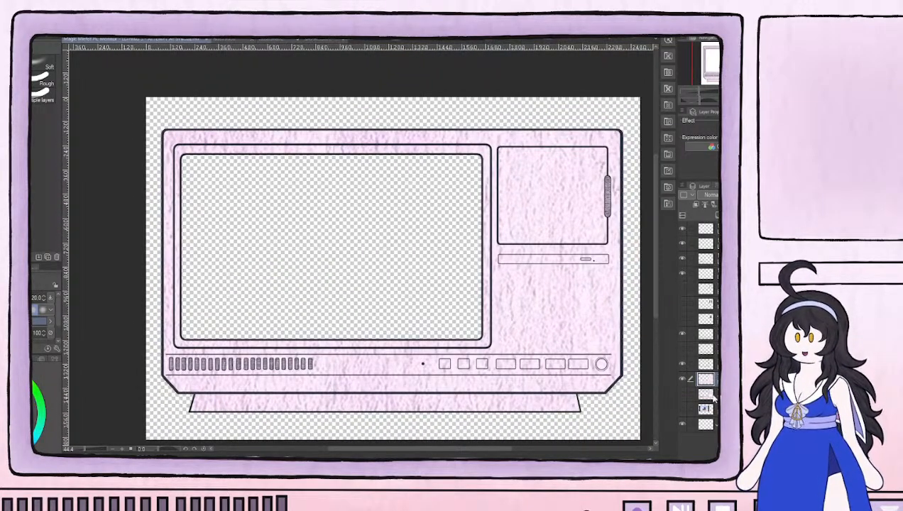
pyautogui.click(683, 379)
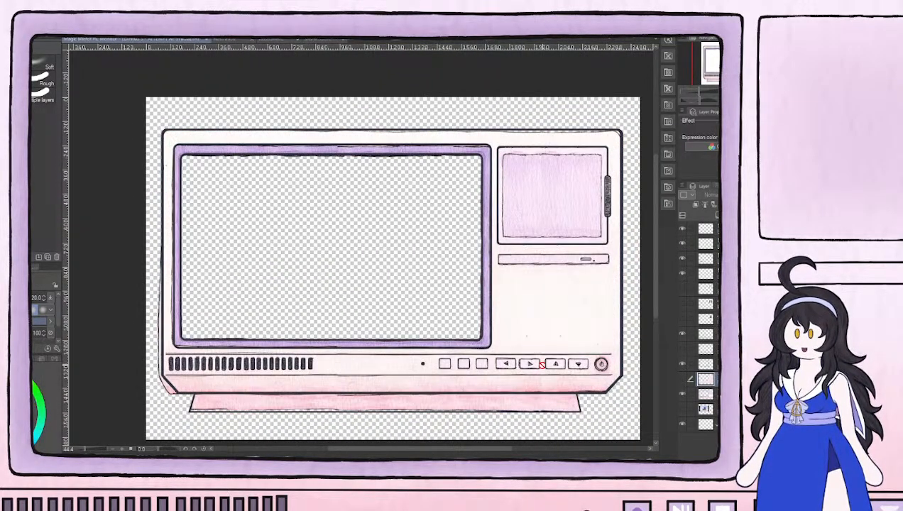
# Add a new layer at the very top of the layer stack
pyautogui.scroll(2, 542, 365)
pyautogui.click(712, 229)
pyautogui.click(714, 207)
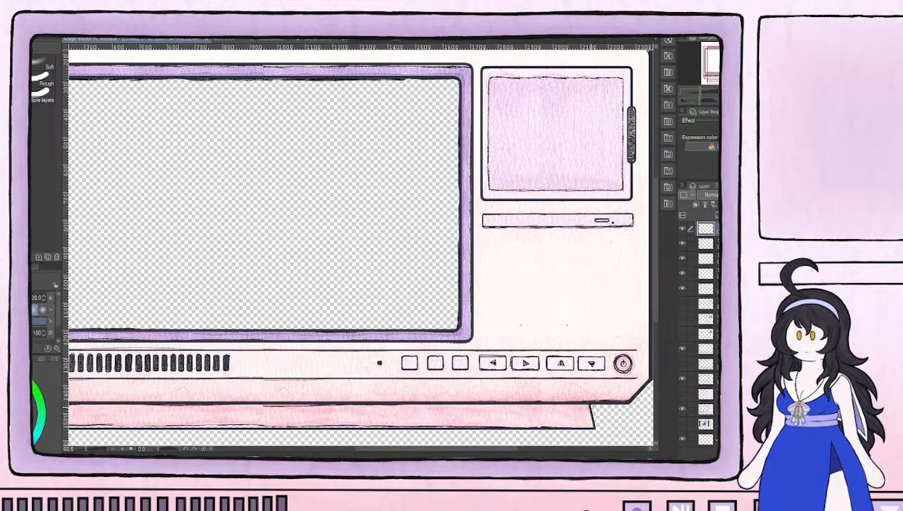
# Paint a pink colour swatch in the left part of the empty screen area with a large ink brush
pyautogui.moveTo(571, 399); pyautogui.dragTo(576, 396)
pyautogui.hotkey('ctrl', '0')
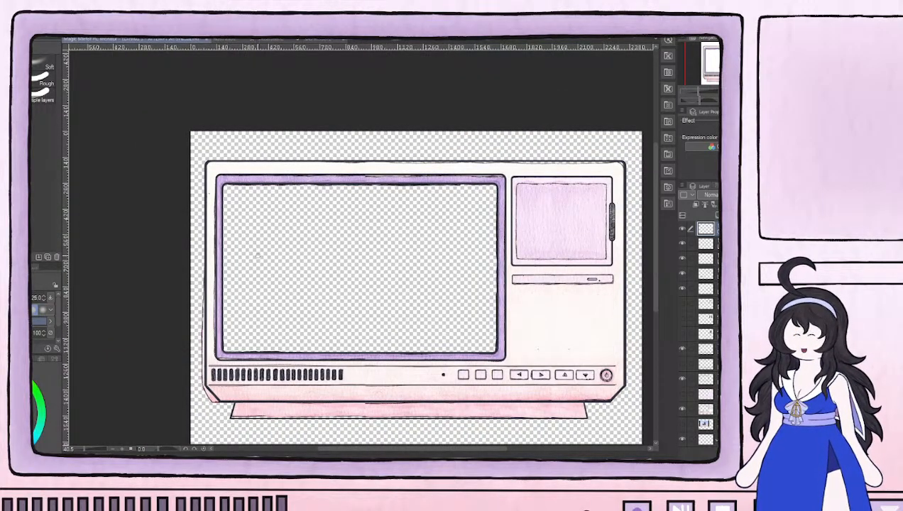
pyautogui.press(']')
pyautogui.press(']')
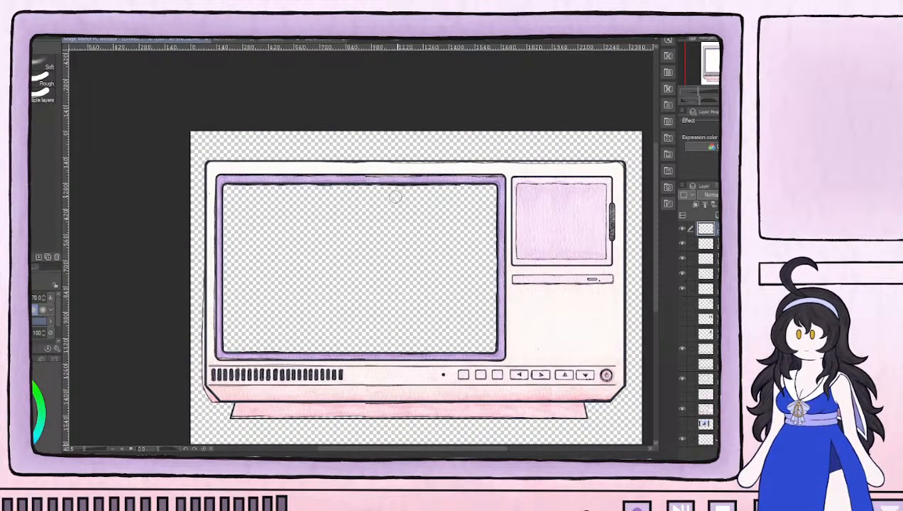
pyautogui.press('b')
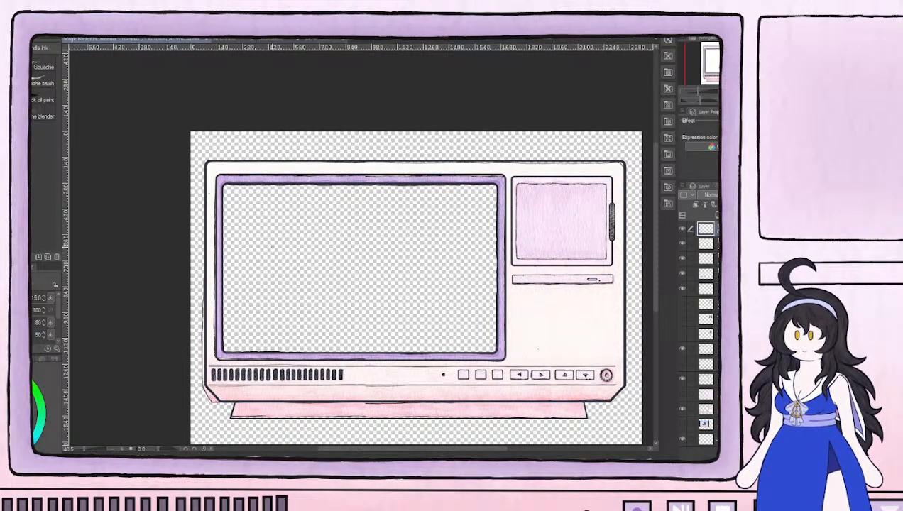
pyautogui.moveTo(266, 250)
pyautogui.mouseDown()
pyautogui.moveTo(277, 245)
pyautogui.moveTo(270, 252)
pyautogui.moveTo(281, 254)
pyautogui.mouseUp()
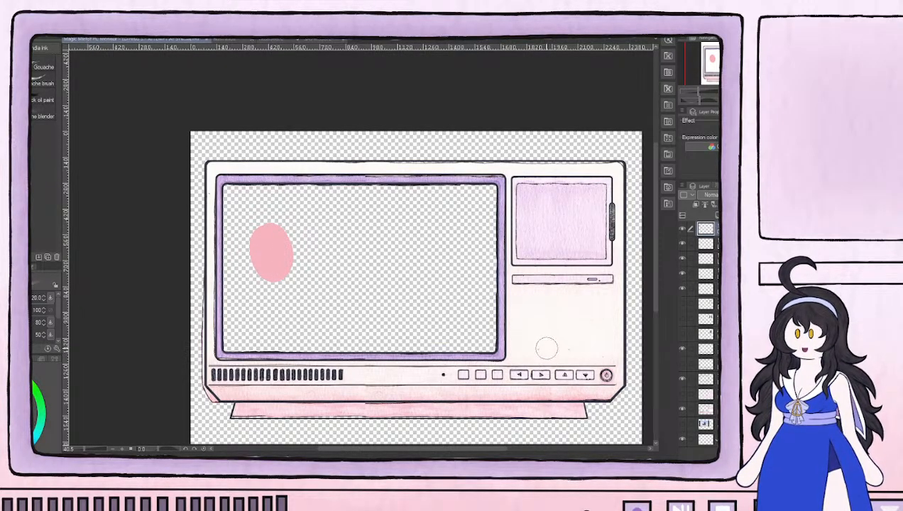
# Sample pale pink and off-white from the monitor's body and paint a swatch of each beside the pink one
pyautogui.keyDown('alt'); pyautogui.click(585, 391); pyautogui.keyUp('alt')
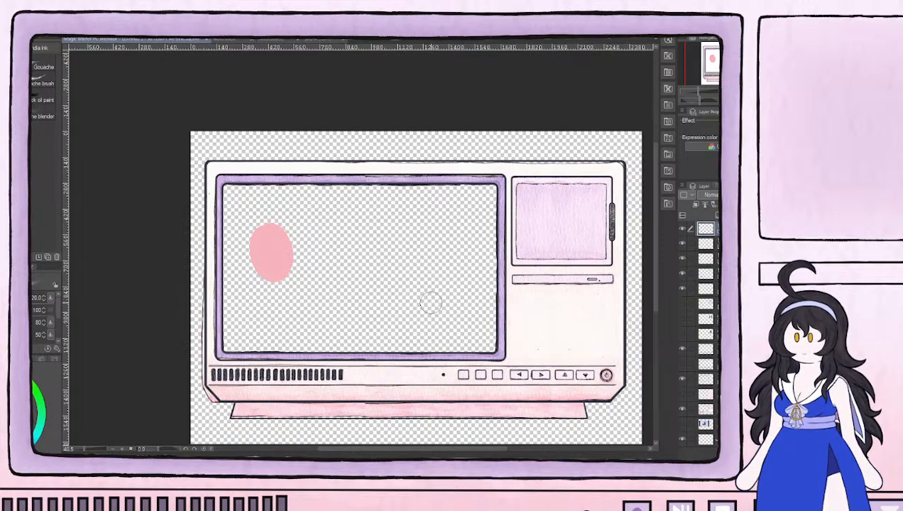
pyautogui.moveTo(300, 240)
pyautogui.mouseDown()
pyautogui.moveTo(303, 249)
pyautogui.moveTo(307, 226)
pyautogui.moveTo(298, 234)
pyautogui.moveTo(310, 229)
pyautogui.moveTo(305, 248)
pyautogui.mouseUp()
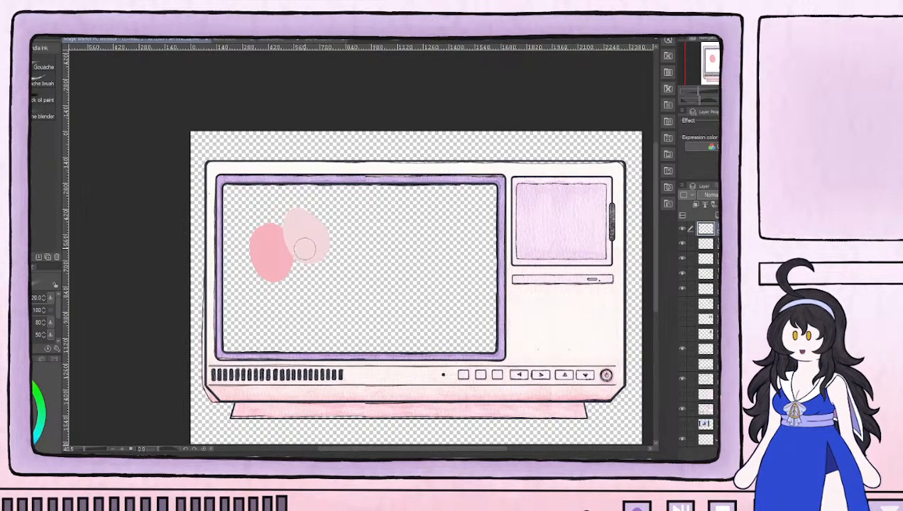
pyautogui.keyDown('alt'); pyautogui.click(566, 350); pyautogui.keyUp('alt')
pyautogui.moveTo(336, 233)
pyautogui.mouseDown()
pyautogui.moveTo(343, 242)
pyautogui.moveTo(330, 219)
pyautogui.moveTo(351, 239)
pyautogui.mouseUp()
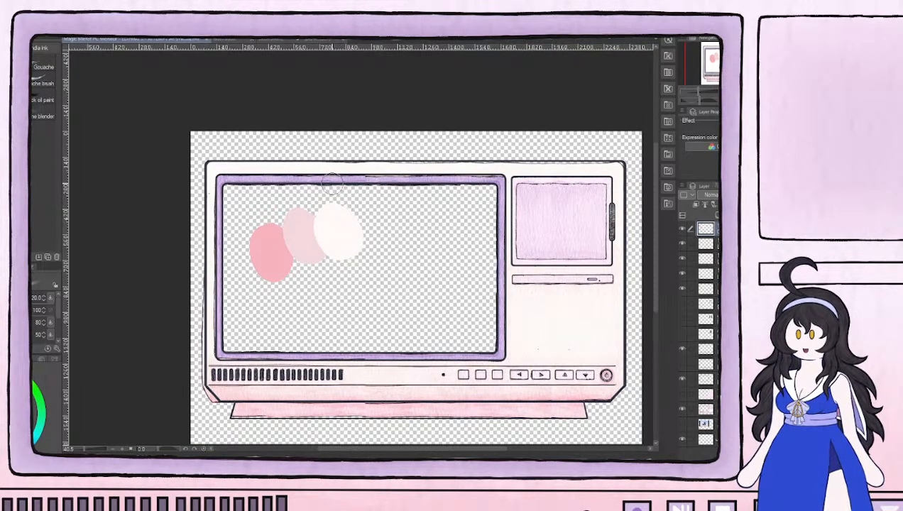
# Sample light lilac and darker purple from the screen's frame and paint a swatch of each beside the off-white one
pyautogui.scroll(3, 333, 183)
pyautogui.keyDown('alt'); pyautogui.click(346, 171); pyautogui.keyUp('alt')
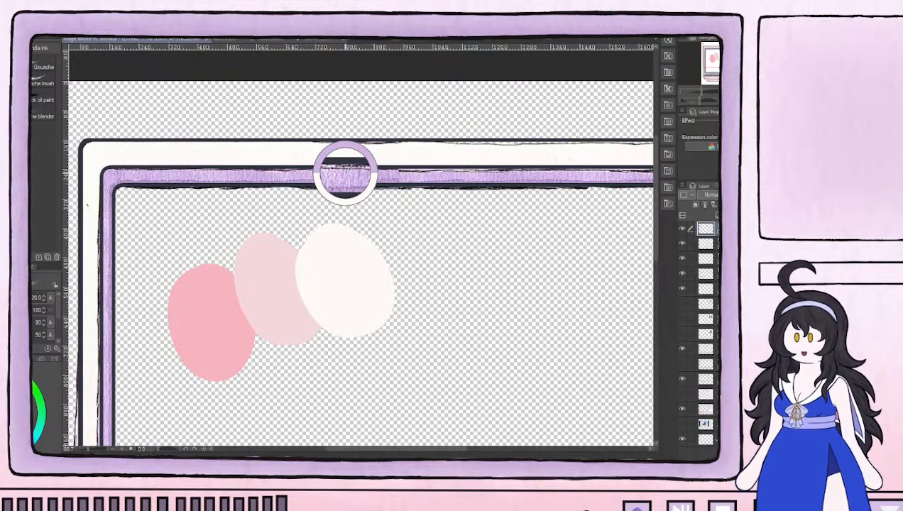
pyautogui.moveTo(459, 262)
pyautogui.mouseDown()
pyautogui.moveTo(442, 244)
pyautogui.moveTo(445, 258)
pyautogui.moveTo(462, 226)
pyautogui.mouseUp()
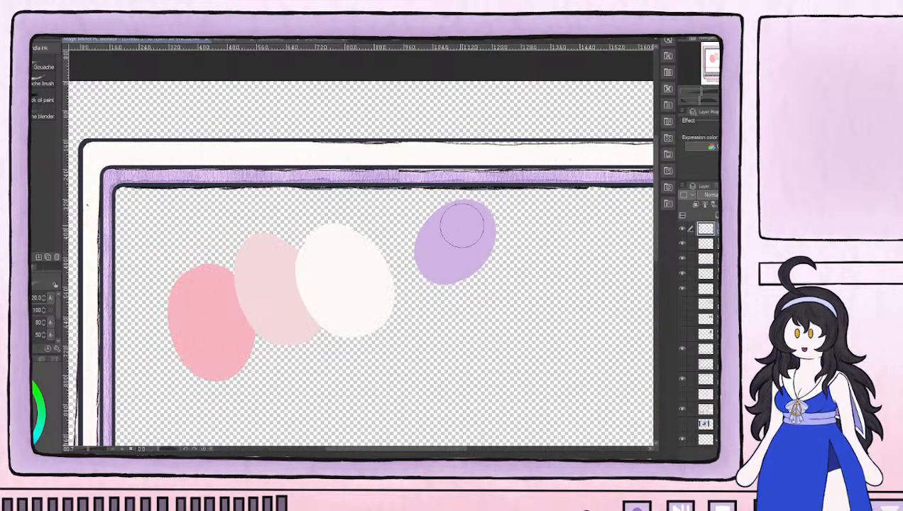
pyautogui.keyDown('alt'); pyautogui.click(450, 174); pyautogui.keyUp('alt')
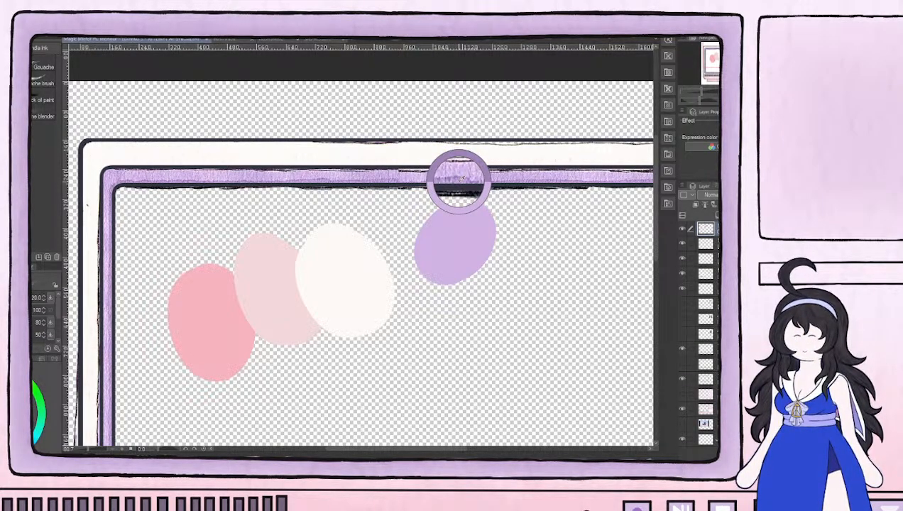
pyautogui.moveTo(480, 246)
pyautogui.mouseDown()
pyautogui.moveTo(510, 254)
pyautogui.moveTo(509, 267)
pyautogui.moveTo(534, 239)
pyautogui.moveTo(516, 268)
pyautogui.mouseUp()
pyautogui.moveTo(570, 314); pyautogui.dragTo(319, 288)
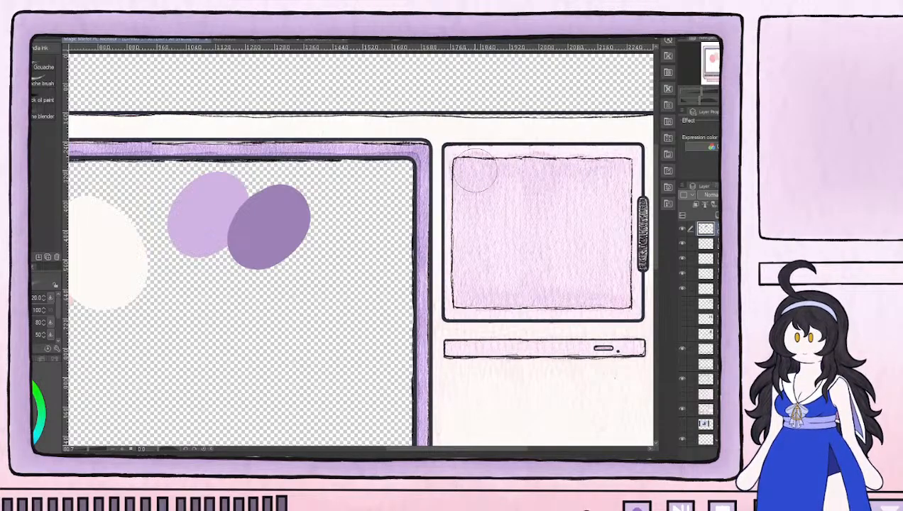
# Paint a pale pinkish-lilac swatch, sampled from the small side display, just below the two purple swatches
pyautogui.moveTo(234, 297)
pyautogui.mouseDown()
pyautogui.moveTo(221, 269)
pyautogui.moveTo(224, 298)
pyautogui.moveTo(240, 297)
pyautogui.mouseUp()
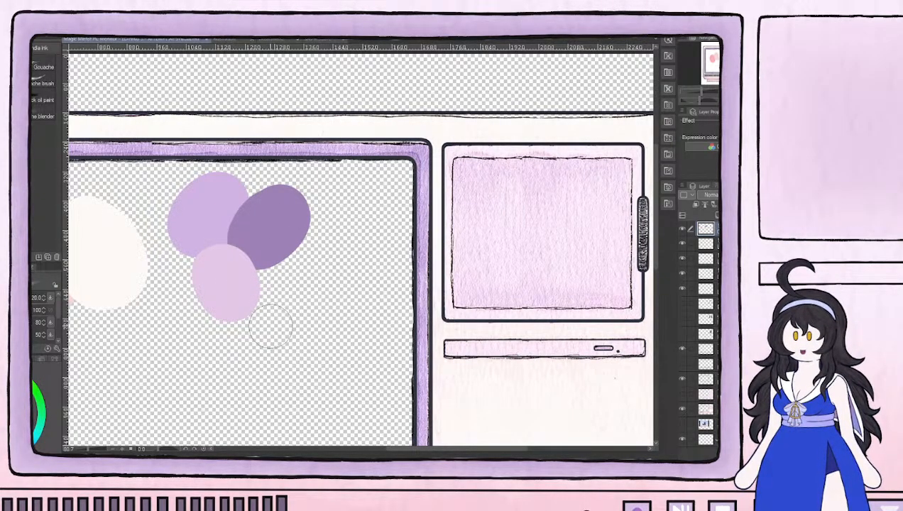
pyautogui.scroll(-5, 236, 350)
pyautogui.moveTo(214, 358); pyautogui.dragTo(376, 313)
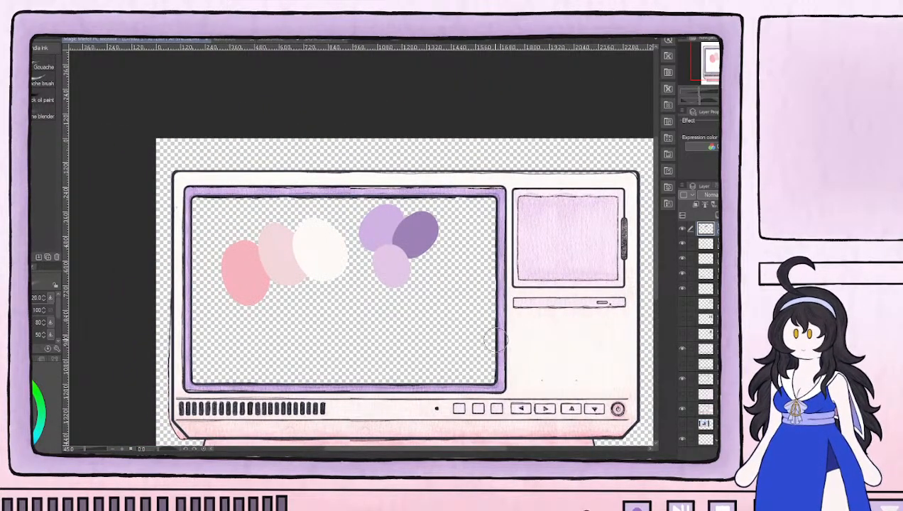
pyautogui.scroll(3, 495, 341)
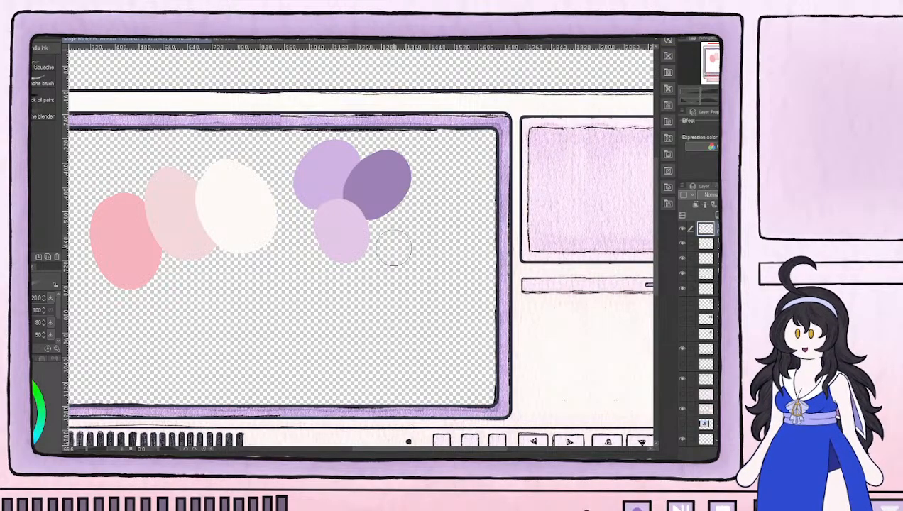
pyautogui.scroll(-2, 392, 249)
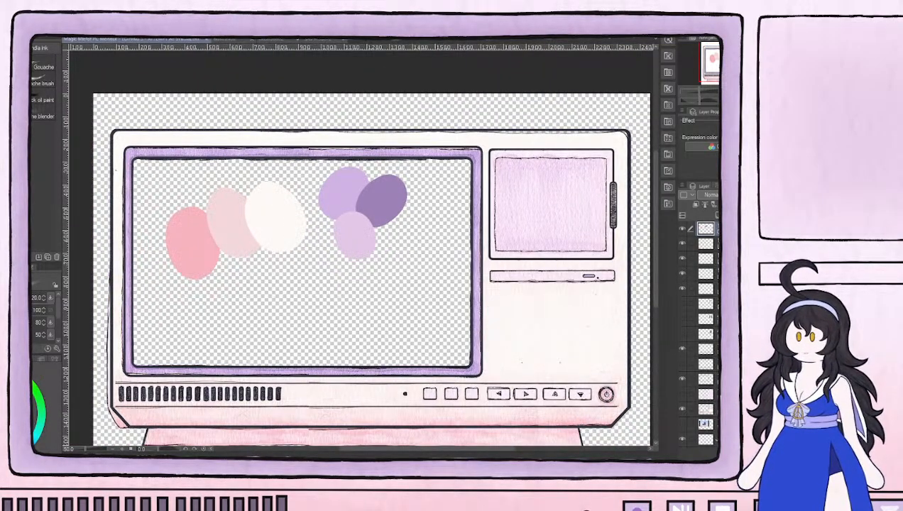
# Show the lilac texture layer, add a new layer and move it directly above the texture
pyautogui.click(683, 395)
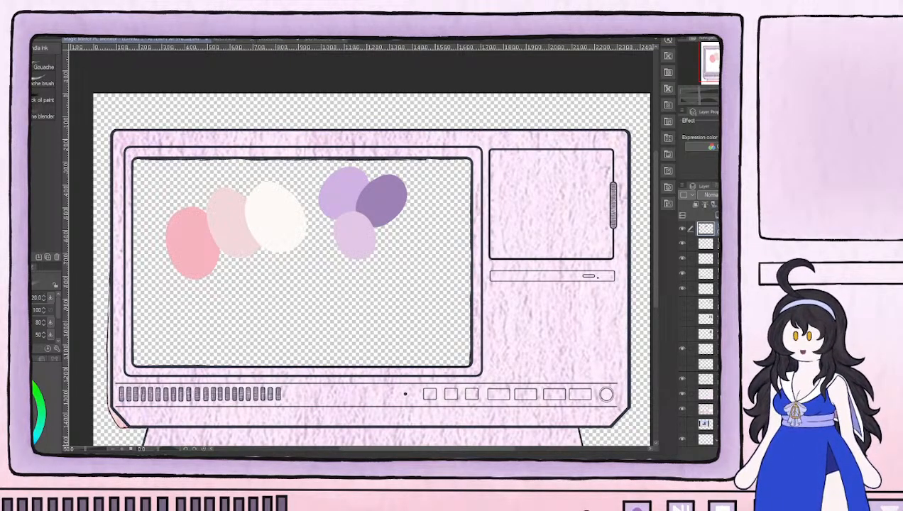
pyautogui.click(715, 214)
pyautogui.moveTo(711, 229); pyautogui.dragTo(709, 406)
pyautogui.click(683, 409)
pyautogui.click(683, 412)
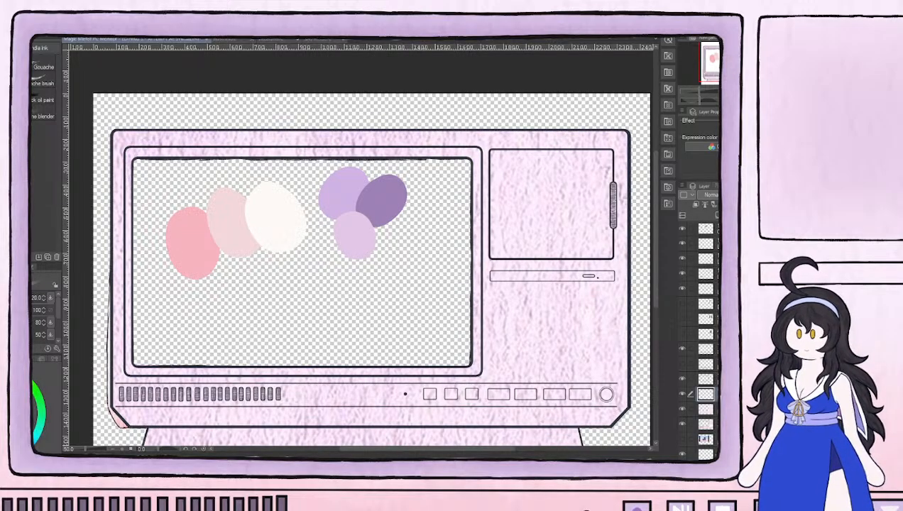
# Paint off-white over the monitor's body, covering the screen frame, the side display area and both outer edges down to the button strip
pyautogui.scroll(-1, 506, 260)
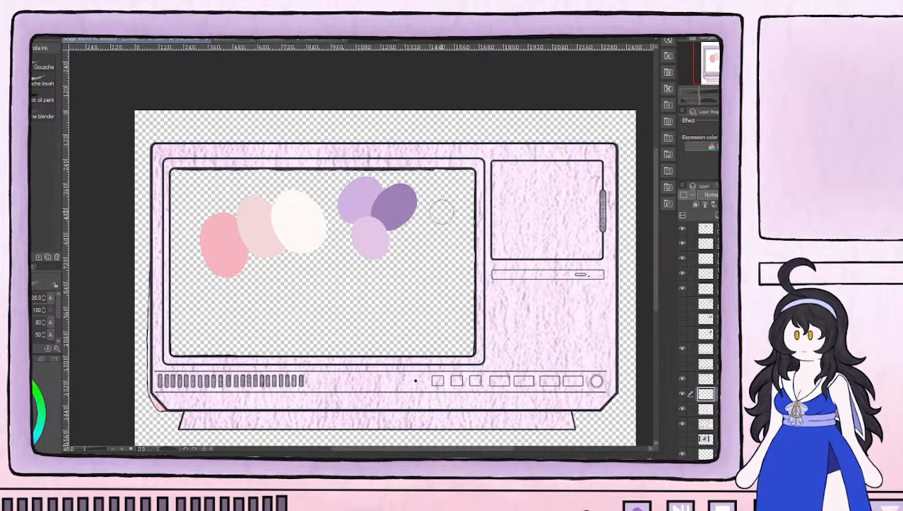
pyautogui.moveTo(601, 152)
pyautogui.mouseDown()
pyautogui.moveTo(400, 152)
pyautogui.moveTo(431, 157)
pyautogui.moveTo(424, 160)
pyautogui.moveTo(155, 152)
pyautogui.moveTo(157, 206)
pyautogui.moveTo(174, 158)
pyautogui.moveTo(270, 151)
pyautogui.moveTo(507, 165)
pyautogui.moveTo(487, 165)
pyautogui.moveTo(489, 229)
pyautogui.moveTo(473, 193)
pyautogui.moveTo(483, 194)
pyautogui.moveTo(490, 230)
pyautogui.moveTo(505, 223)
pyautogui.moveTo(523, 174)
pyautogui.moveTo(537, 175)
pyautogui.moveTo(557, 230)
pyautogui.moveTo(573, 238)
pyautogui.moveTo(598, 215)
pyautogui.moveTo(608, 180)
pyautogui.moveTo(609, 258)
pyautogui.moveTo(610, 171)
pyautogui.moveTo(602, 231)
pyautogui.moveTo(591, 218)
pyautogui.moveTo(574, 223)
pyautogui.moveTo(524, 286)
pyautogui.moveTo(498, 288)
pyautogui.mouseUp()
pyautogui.moveTo(482, 274)
pyautogui.mouseDown()
pyautogui.moveTo(485, 298)
pyautogui.moveTo(522, 312)
pyautogui.moveTo(551, 313)
pyautogui.moveTo(579, 289)
pyautogui.moveTo(599, 333)
pyautogui.moveTo(610, 258)
pyautogui.mouseUp()
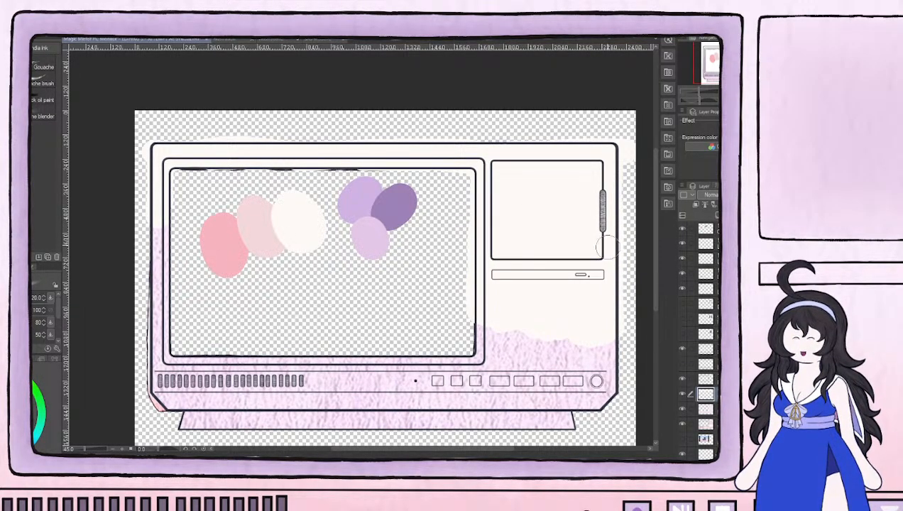
pyautogui.moveTo(158, 193)
pyautogui.mouseDown()
pyautogui.moveTo(159, 348)
pyautogui.moveTo(165, 161)
pyautogui.mouseUp()
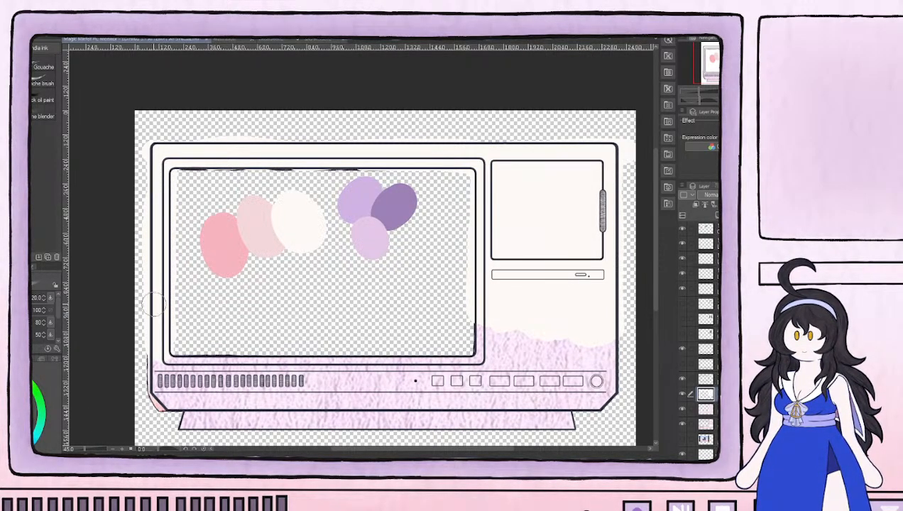
pyautogui.moveTo(158, 347)
pyautogui.mouseDown()
pyautogui.moveTo(156, 358)
pyautogui.moveTo(185, 367)
pyautogui.moveTo(167, 358)
pyautogui.mouseUp()
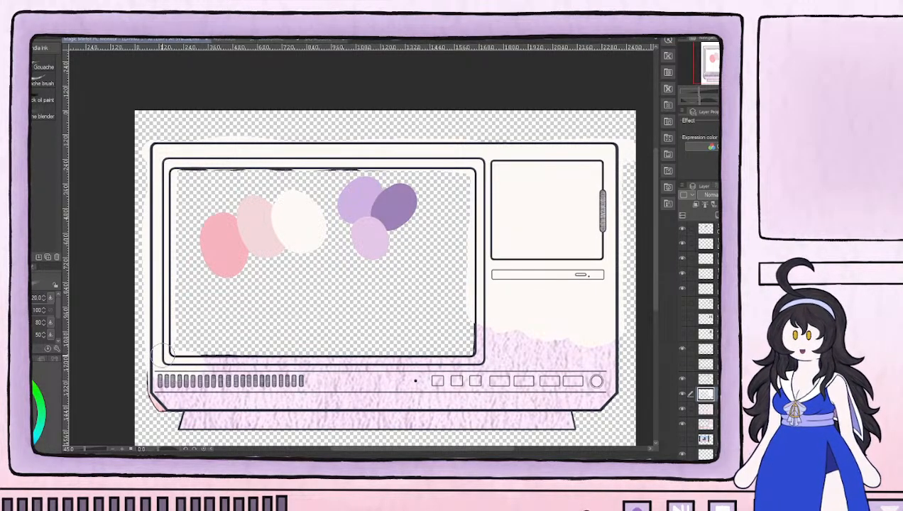
pyautogui.moveTo(165, 360)
pyautogui.mouseDown()
pyautogui.moveTo(444, 367)
pyautogui.moveTo(458, 360)
pyautogui.moveTo(448, 359)
pyautogui.moveTo(470, 361)
pyautogui.moveTo(485, 309)
pyautogui.moveTo(478, 322)
pyautogui.moveTo(500, 312)
pyautogui.moveTo(527, 358)
pyautogui.moveTo(540, 352)
pyautogui.moveTo(530, 322)
pyautogui.moveTo(506, 318)
pyautogui.moveTo(495, 354)
pyautogui.moveTo(543, 360)
pyautogui.moveTo(588, 313)
pyautogui.moveTo(606, 365)
pyautogui.moveTo(616, 332)
pyautogui.moveTo(609, 365)
pyautogui.mouseUp()
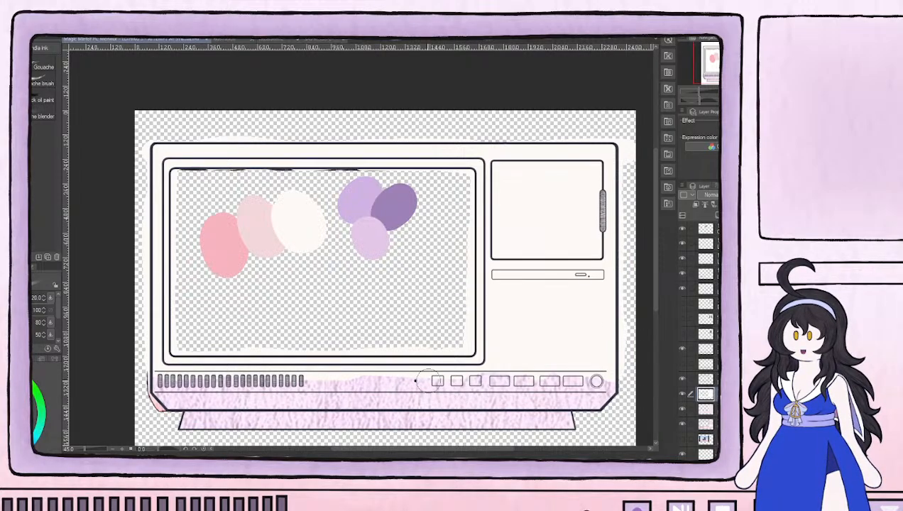
# Sample the pink swatch and paint the monitor's stand, lower edge and button strip with it
pyautogui.keyDown('alt'); pyautogui.click(233, 247); pyautogui.keyUp('alt')
pyautogui.moveTo(372, 360); pyautogui.dragTo(326, 265)
pyautogui.moveTo(145, 321)
pyautogui.mouseDown()
pyautogui.moveTo(542, 320)
pyautogui.moveTo(136, 329)
pyautogui.moveTo(530, 326)
pyautogui.moveTo(557, 310)
pyautogui.moveTo(463, 302)
pyautogui.moveTo(177, 312)
pyautogui.moveTo(113, 301)
pyautogui.moveTo(280, 311)
pyautogui.mouseUp()
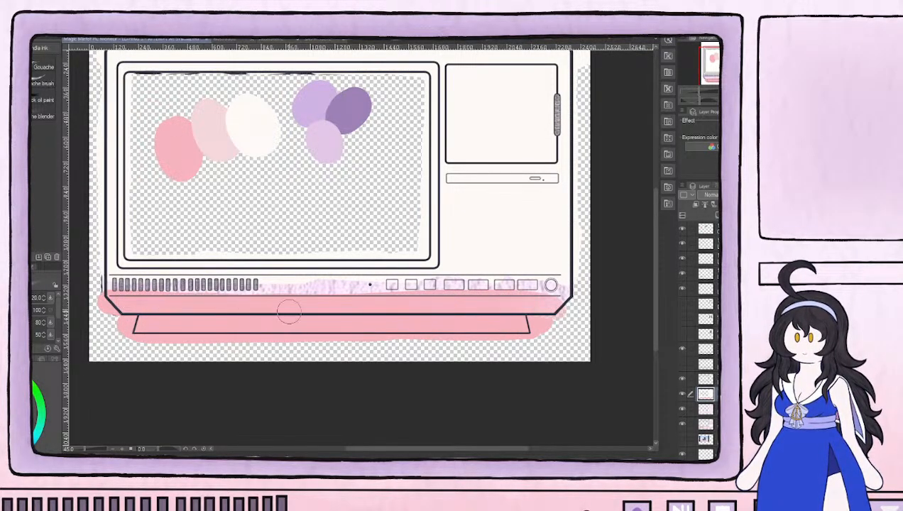
pyautogui.moveTo(526, 317)
pyautogui.mouseDown()
pyautogui.moveTo(328, 302)
pyautogui.moveTo(197, 311)
pyautogui.mouseUp()
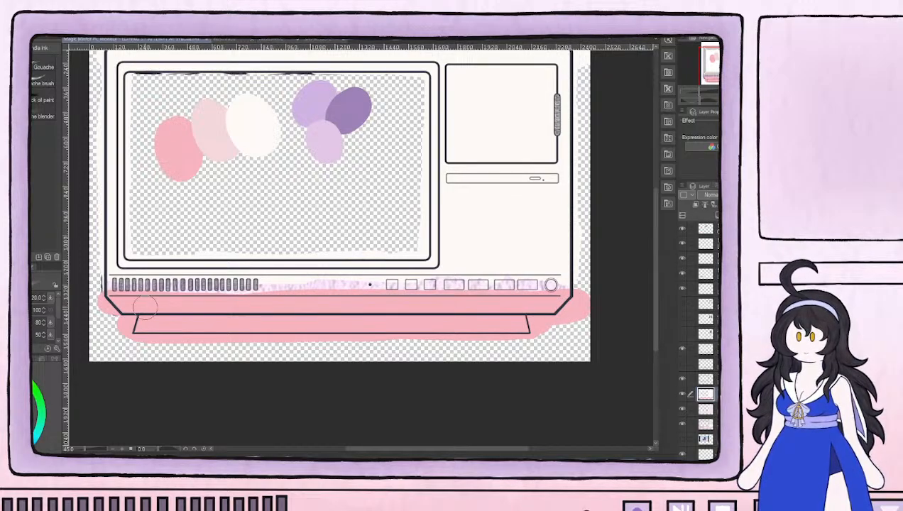
pyautogui.moveTo(122, 302)
pyautogui.mouseDown()
pyautogui.moveTo(178, 292)
pyautogui.moveTo(587, 294)
pyautogui.moveTo(135, 289)
pyautogui.moveTo(349, 292)
pyautogui.mouseUp()
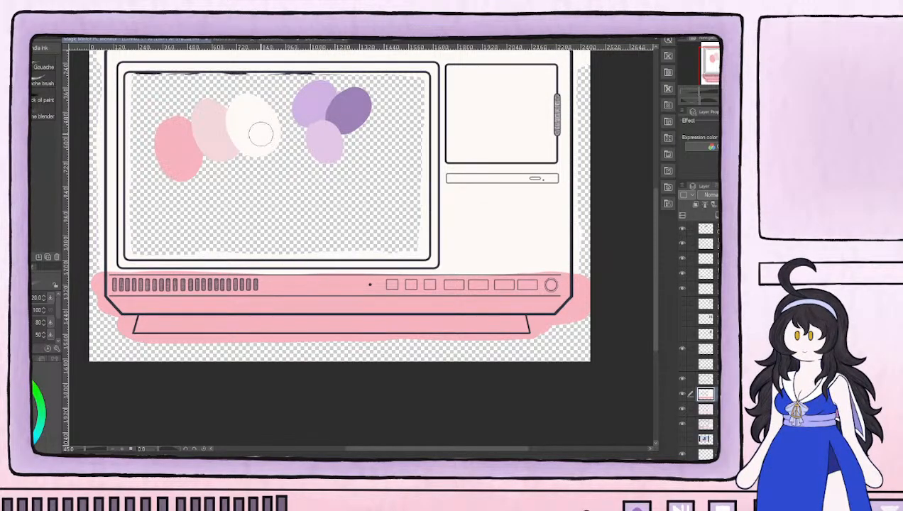
# Paint a wide pale pink band between the off-white body and the pink base, then raise the pink's upper edge above the button strip
pyautogui.moveTo(572, 264)
pyautogui.mouseDown()
pyautogui.moveTo(456, 259)
pyautogui.moveTo(584, 266)
pyautogui.moveTo(98, 260)
pyautogui.moveTo(258, 249)
pyautogui.moveTo(586, 252)
pyautogui.moveTo(356, 255)
pyautogui.moveTo(116, 234)
pyautogui.moveTo(247, 247)
pyautogui.mouseUp()
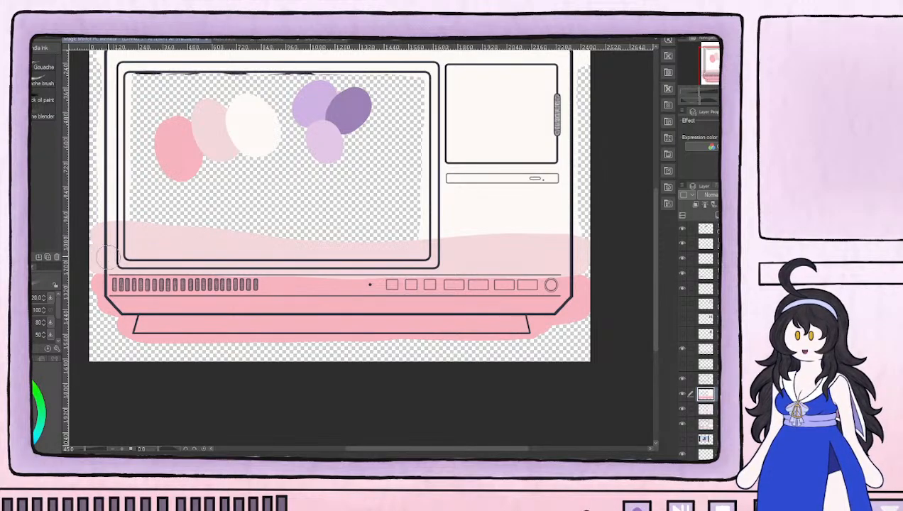
pyautogui.moveTo(571, 248)
pyautogui.mouseDown()
pyautogui.moveTo(201, 248)
pyautogui.moveTo(449, 247)
pyautogui.mouseUp()
pyautogui.moveTo(394, 240); pyautogui.dragTo(310, 253)
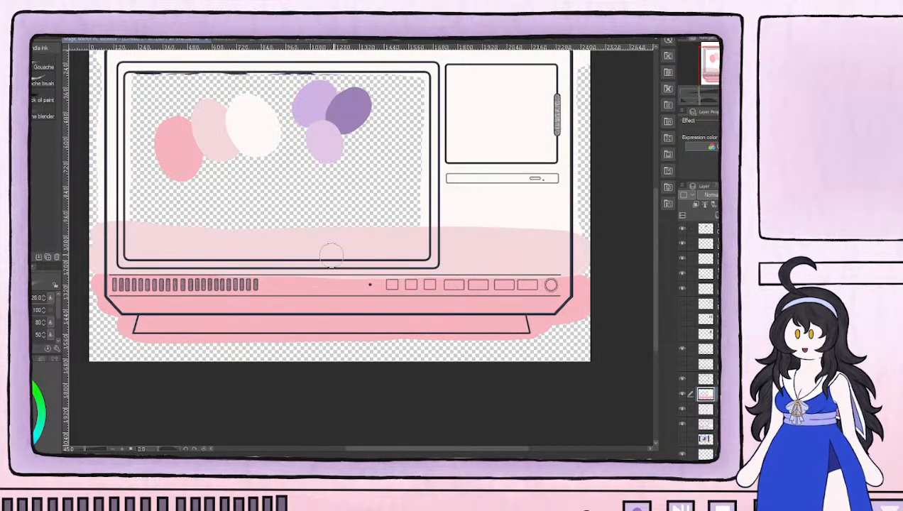
pyautogui.moveTo(456, 242); pyautogui.dragTo(554, 237)
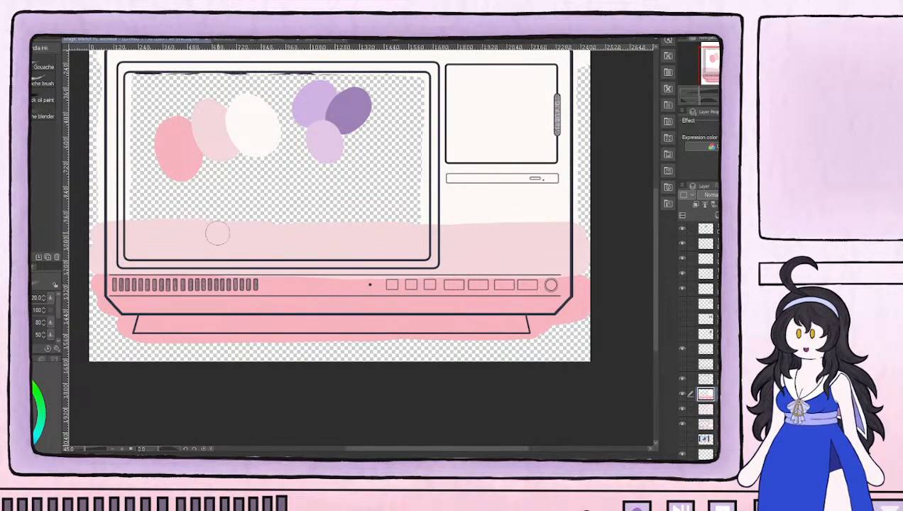
pyautogui.moveTo(264, 234); pyautogui.dragTo(447, 235)
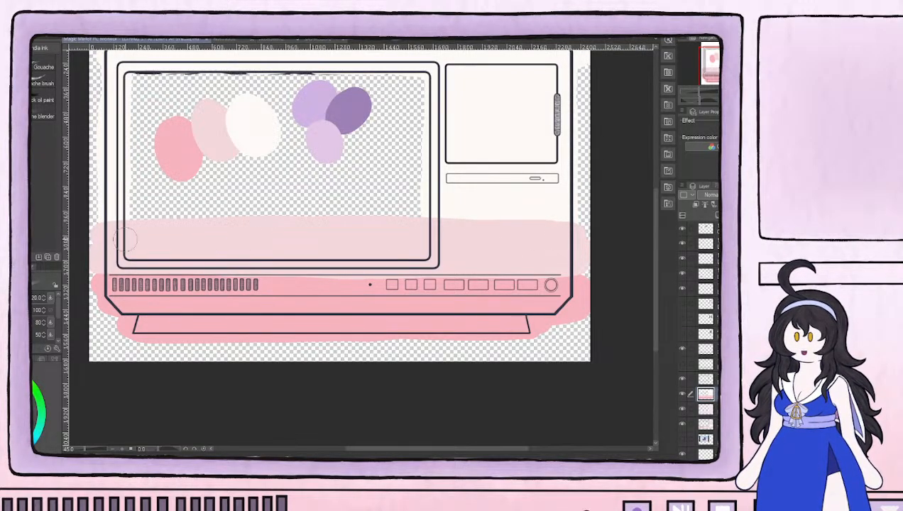
pyautogui.moveTo(539, 239)
pyautogui.mouseDown()
pyautogui.moveTo(438, 232)
pyautogui.moveTo(592, 232)
pyautogui.moveTo(490, 237)
pyautogui.moveTo(572, 234)
pyautogui.moveTo(512, 235)
pyautogui.mouseUp()
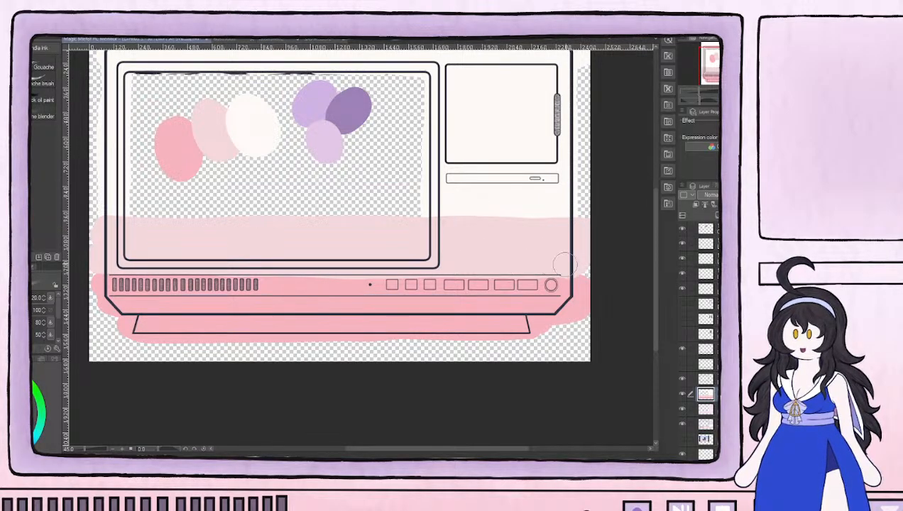
pyautogui.moveTo(427, 268)
pyautogui.mouseDown()
pyautogui.moveTo(127, 265)
pyautogui.moveTo(161, 263)
pyautogui.moveTo(128, 260)
pyautogui.moveTo(118, 238)
pyautogui.moveTo(155, 237)
pyautogui.moveTo(109, 225)
pyautogui.moveTo(211, 229)
pyautogui.mouseUp()
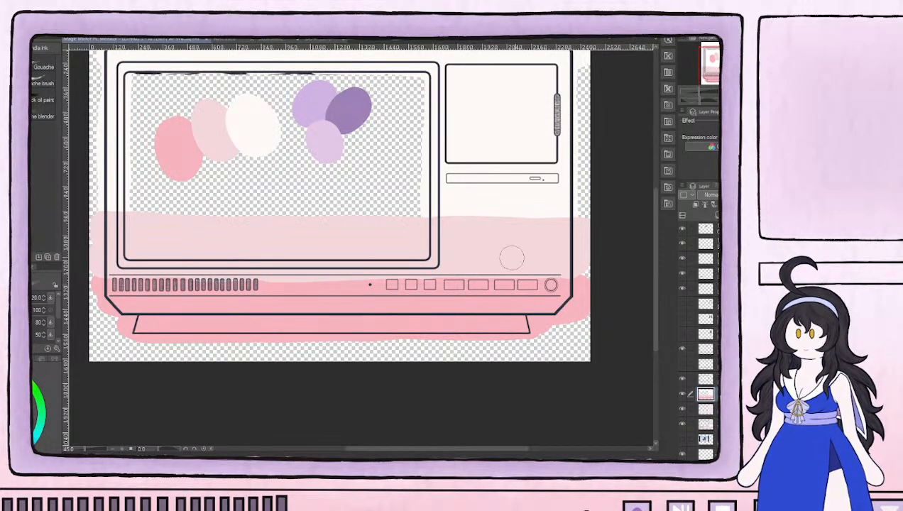
pyautogui.moveTo(576, 289)
pyautogui.mouseDown()
pyautogui.moveTo(511, 278)
pyautogui.moveTo(99, 279)
pyautogui.moveTo(227, 283)
pyautogui.mouseUp()
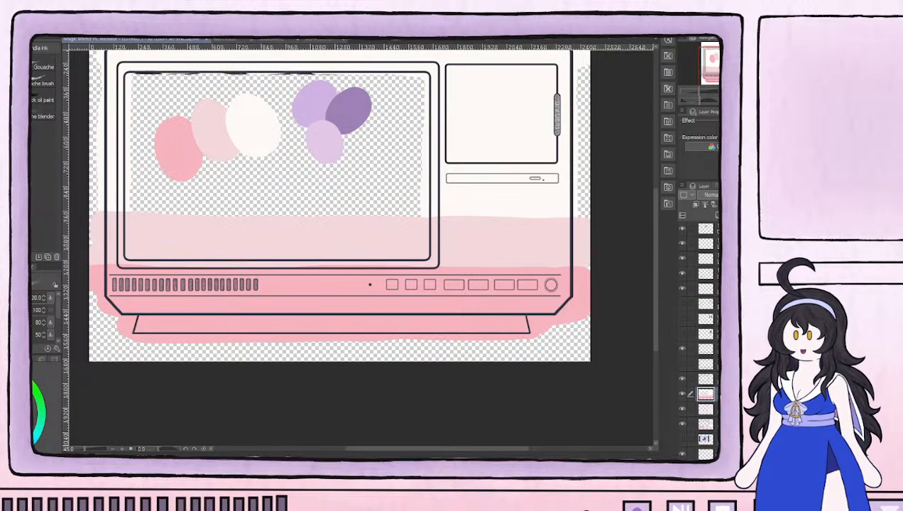
# Blend the off-white into the pale pink band below the disc slot with an enlarged blender brush
pyautogui.press('j')
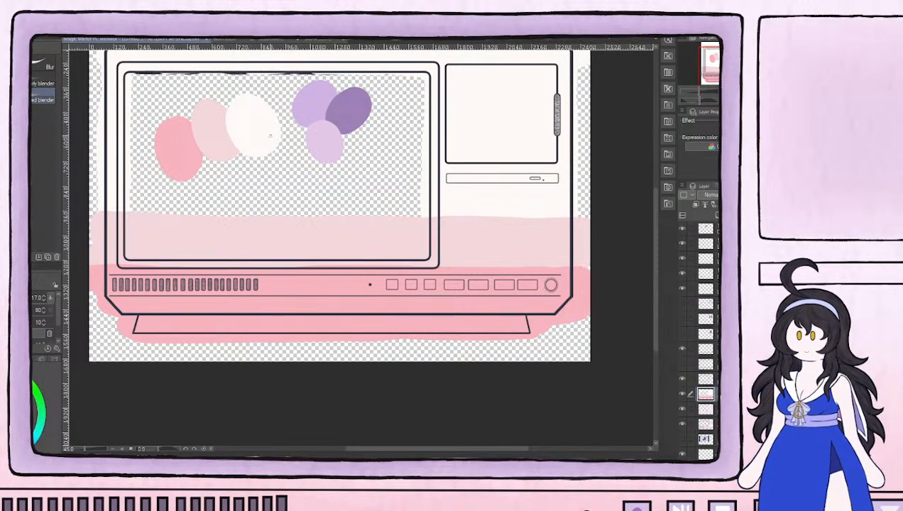
pyautogui.moveTo(468, 194); pyautogui.dragTo(348, 232)
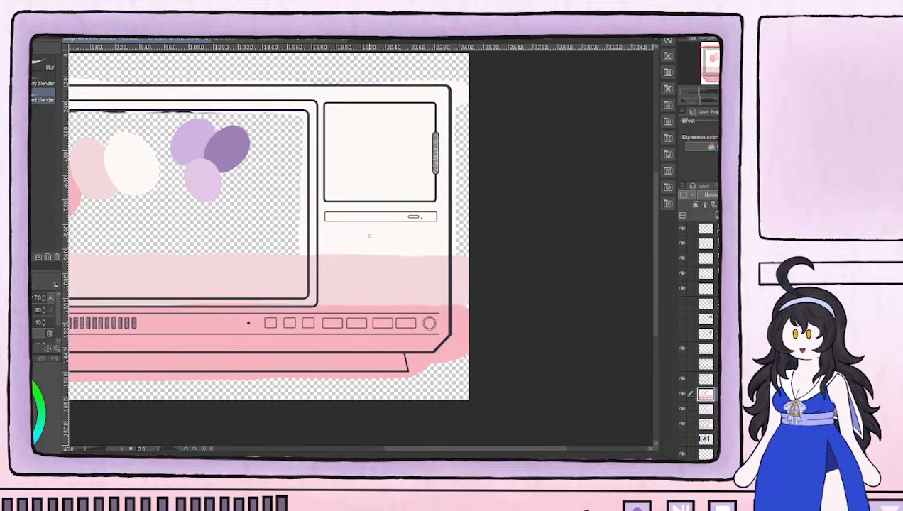
pyautogui.scroll(5, 426, 290)
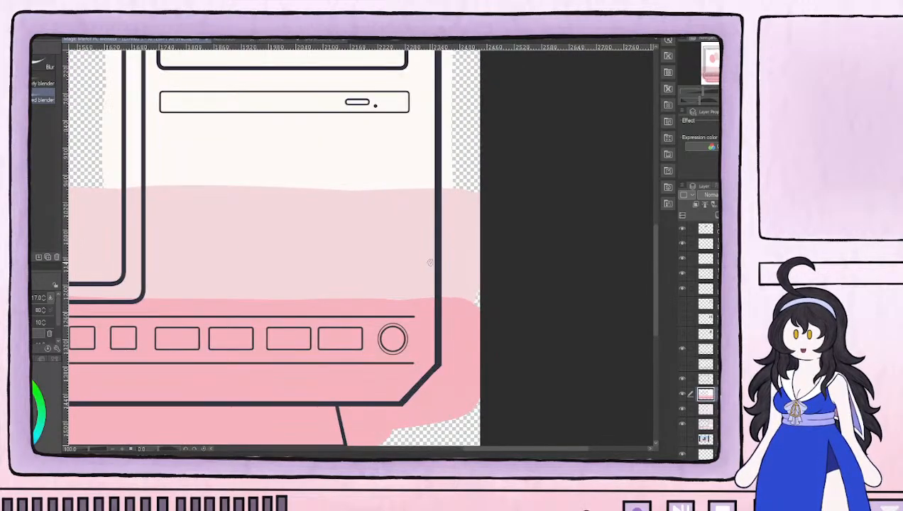
pyautogui.press(']')
pyautogui.press(']')
pyautogui.press(']')
pyautogui.press(']')
pyautogui.press(']')
pyautogui.moveTo(414, 232)
pyautogui.mouseDown()
pyautogui.moveTo(410, 164)
pyautogui.moveTo(412, 221)
pyautogui.moveTo(414, 175)
pyautogui.moveTo(403, 215)
pyautogui.moveTo(392, 178)
pyautogui.moveTo(379, 179)
pyautogui.moveTo(377, 228)
pyautogui.moveTo(374, 164)
pyautogui.moveTo(343, 227)
pyautogui.moveTo(343, 173)
pyautogui.moveTo(334, 180)
pyautogui.moveTo(352, 244)
pyautogui.moveTo(348, 193)
pyautogui.moveTo(327, 160)
pyautogui.moveTo(313, 228)
pyautogui.moveTo(306, 159)
pyautogui.moveTo(292, 220)
pyautogui.moveTo(316, 152)
pyautogui.moveTo(309, 226)
pyautogui.moveTo(285, 168)
pyautogui.moveTo(260, 182)
pyautogui.moveTo(243, 221)
pyautogui.moveTo(167, 163)
pyautogui.moveTo(162, 215)
pyautogui.moveTo(164, 152)
pyautogui.moveTo(179, 228)
pyautogui.moveTo(187, 212)
pyautogui.moveTo(183, 153)
pyautogui.moveTo(161, 222)
pyautogui.moveTo(163, 156)
pyautogui.moveTo(154, 165)
pyautogui.moveTo(149, 208)
pyautogui.moveTo(159, 223)
pyautogui.moveTo(166, 167)
pyautogui.moveTo(201, 212)
pyautogui.moveTo(220, 159)
pyautogui.moveTo(234, 215)
pyautogui.moveTo(259, 164)
pyautogui.moveTo(284, 234)
pyautogui.moveTo(305, 182)
pyautogui.moveTo(314, 189)
pyautogui.moveTo(314, 219)
pyautogui.moveTo(309, 169)
pyautogui.moveTo(283, 182)
pyautogui.moveTo(270, 233)
pyautogui.moveTo(321, 172)
pyautogui.moveTo(286, 226)
pyautogui.moveTo(254, 212)
pyautogui.moveTo(212, 161)
pyautogui.moveTo(196, 201)
pyautogui.moveTo(213, 213)
pyautogui.moveTo(281, 211)
pyautogui.moveTo(228, 167)
pyautogui.moveTo(170, 229)
pyautogui.moveTo(154, 193)
pyautogui.moveTo(188, 179)
pyautogui.moveTo(225, 187)
pyautogui.moveTo(244, 231)
pyautogui.moveTo(279, 210)
pyautogui.moveTo(287, 159)
pyautogui.moveTo(296, 171)
pyautogui.moveTo(317, 172)
pyautogui.moveTo(234, 210)
pyautogui.moveTo(197, 165)
pyautogui.moveTo(161, 249)
pyautogui.moveTo(189, 248)
pyautogui.moveTo(175, 210)
pyautogui.moveTo(187, 173)
pyautogui.moveTo(248, 213)
pyautogui.moveTo(297, 168)
pyautogui.moveTo(284, 242)
pyautogui.moveTo(233, 252)
pyautogui.moveTo(264, 201)
pyautogui.moveTo(321, 219)
pyautogui.moveTo(358, 191)
pyautogui.moveTo(414, 218)
pyautogui.moveTo(428, 148)
pyautogui.moveTo(389, 149)
pyautogui.moveTo(363, 234)
pyautogui.moveTo(411, 209)
pyautogui.moveTo(417, 249)
pyautogui.moveTo(357, 228)
pyautogui.moveTo(367, 258)
pyautogui.moveTo(424, 159)
pyautogui.moveTo(336, 228)
pyautogui.mouseUp()
pyautogui.moveTo(199, 216); pyautogui.dragTo(554, 239)
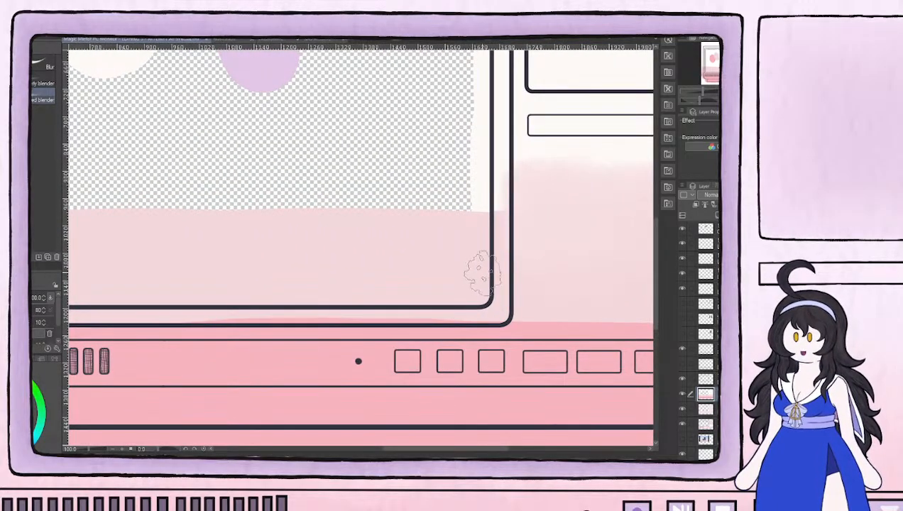
# Blend the off-white and pale pink boundary along the screen frame's right side and the body's left edge
pyautogui.moveTo(475, 208)
pyautogui.mouseDown()
pyautogui.moveTo(496, 181)
pyautogui.moveTo(504, 185)
pyautogui.moveTo(472, 193)
pyautogui.moveTo(465, 186)
pyautogui.moveTo(447, 224)
pyautogui.moveTo(462, 266)
pyautogui.moveTo(463, 210)
pyautogui.moveTo(490, 240)
pyautogui.mouseUp()
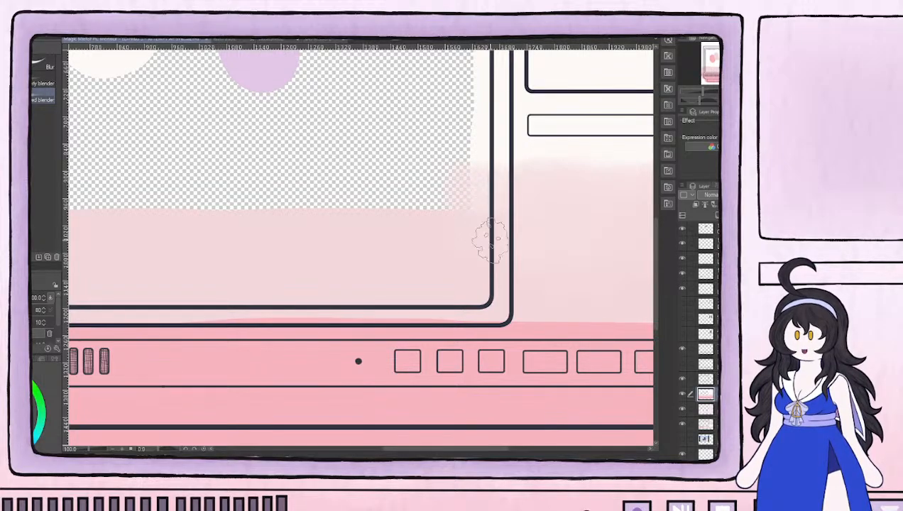
pyautogui.moveTo(242, 268)
pyautogui.mouseDown()
pyautogui.moveTo(525, 253)
pyautogui.moveTo(667, 271)
pyautogui.mouseUp()
pyautogui.moveTo(347, 264); pyautogui.dragTo(417, 271)
pyautogui.moveTo(257, 255)
pyautogui.mouseDown()
pyautogui.moveTo(260, 268)
pyautogui.moveTo(258, 256)
pyautogui.mouseUp()
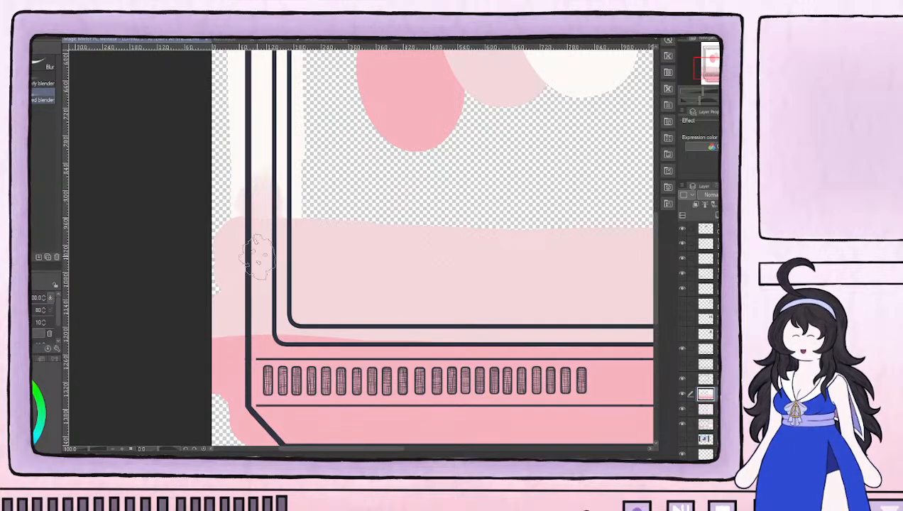
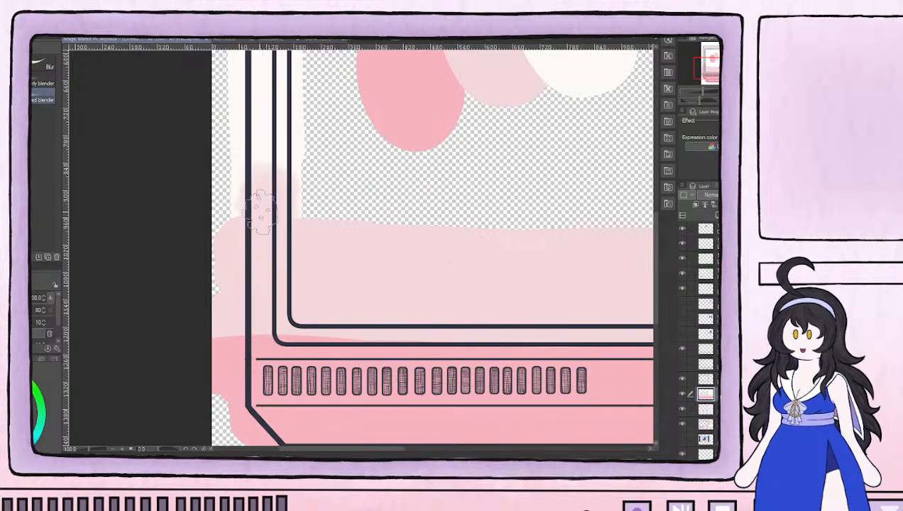
# Pull the pink base up into the pale pink on the panel below the disc slot and around the main frame's lower-left corner with the blender
pyautogui.scroll(-5, 284, 206)
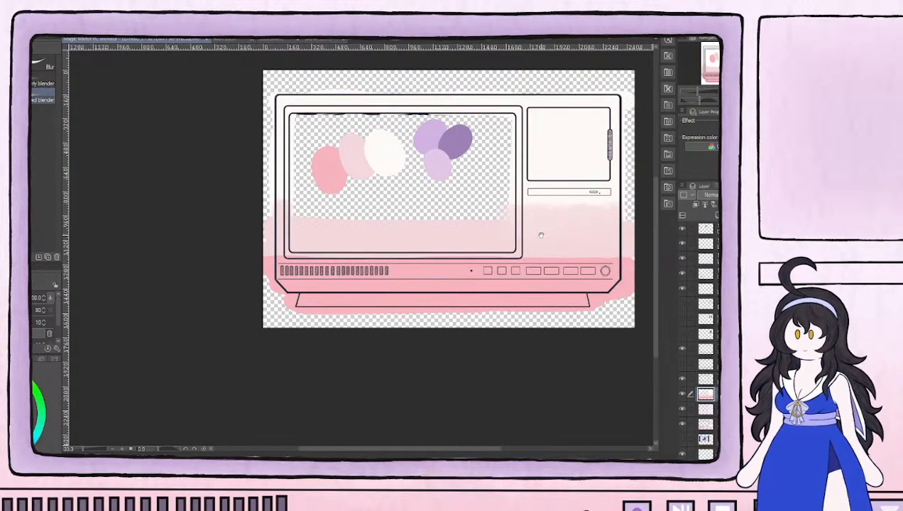
pyautogui.moveTo(541, 236); pyautogui.dragTo(478, 287)
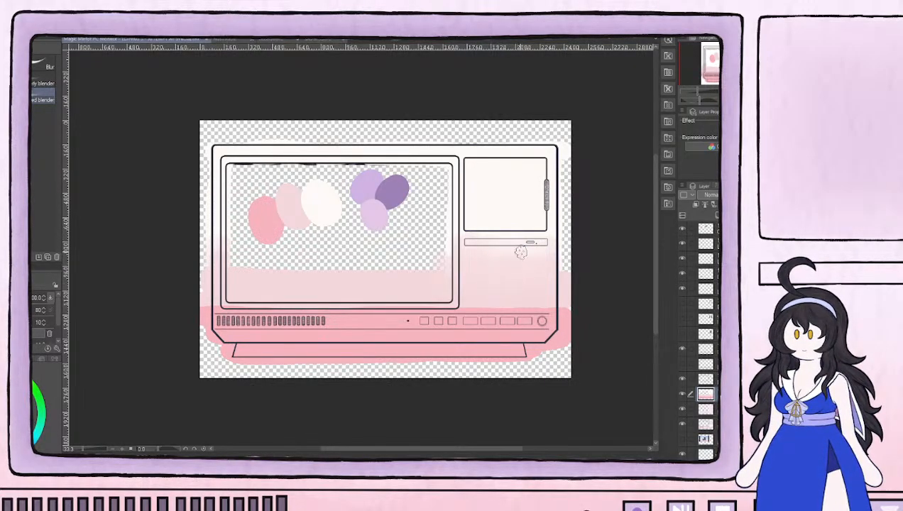
pyautogui.scroll(3, 534, 267)
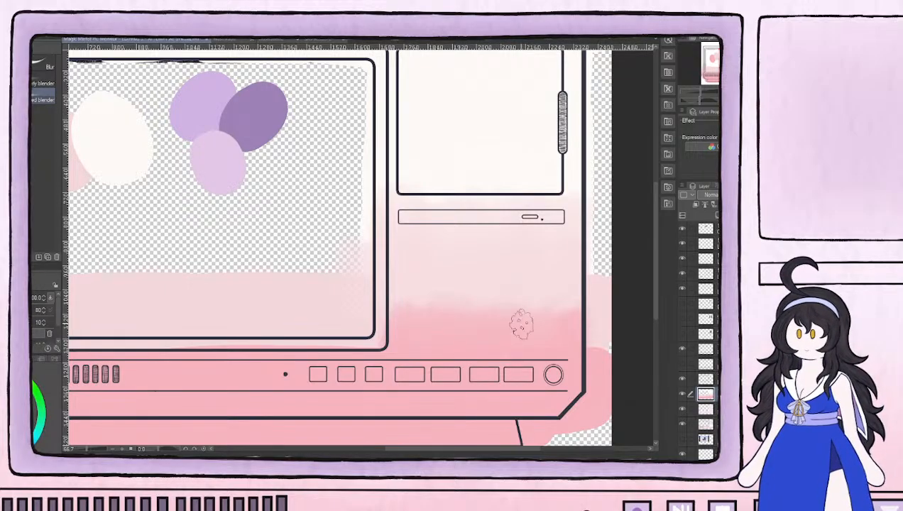
pyautogui.moveTo(311, 364); pyautogui.dragTo(579, 366)
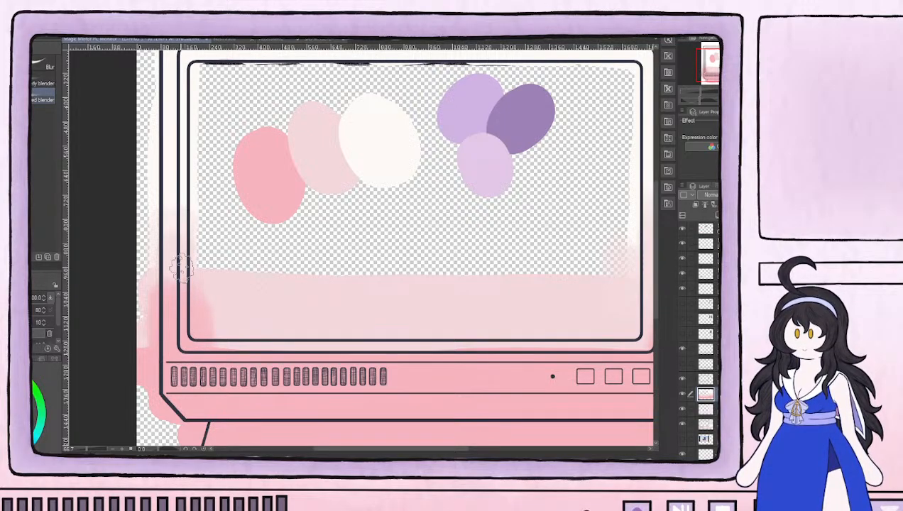
pyautogui.scroll(-3, 185, 257)
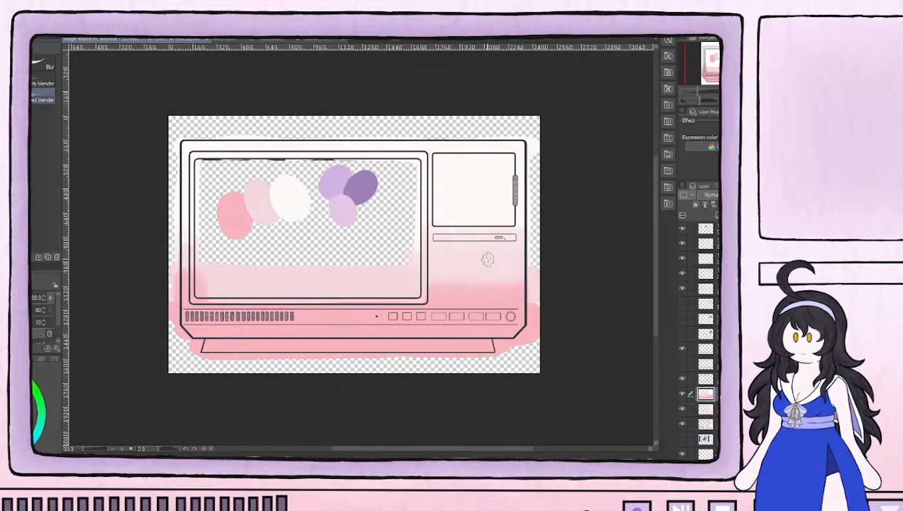
# Smooth the pink into the pale pink below the disc slot and down through the strip of control buttons
pyautogui.scroll(4, 204, 245)
pyautogui.scroll(-3, 559, 275)
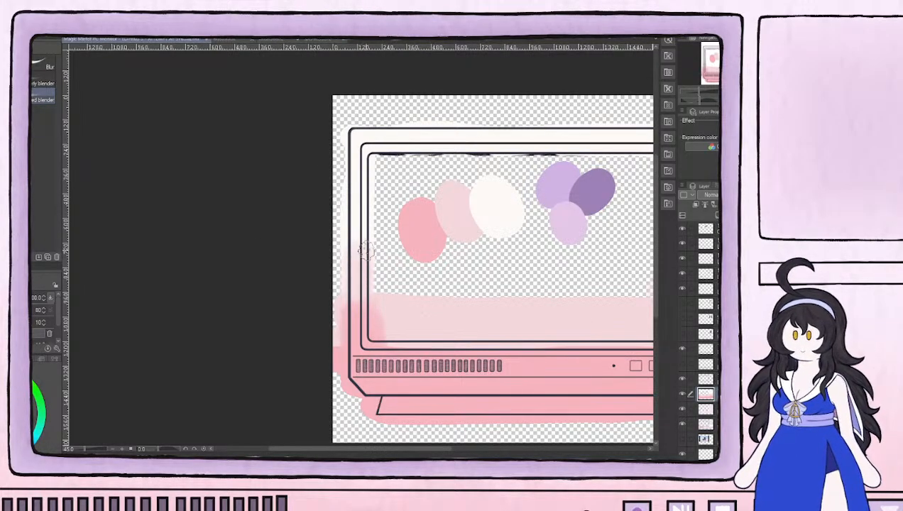
pyautogui.moveTo(477, 330); pyautogui.dragTo(283, 285)
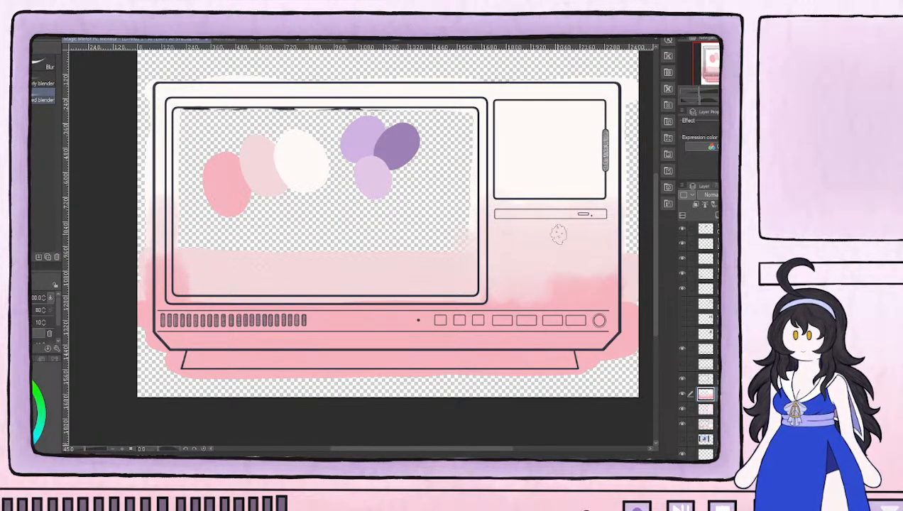
pyautogui.scroll(1, 595, 267)
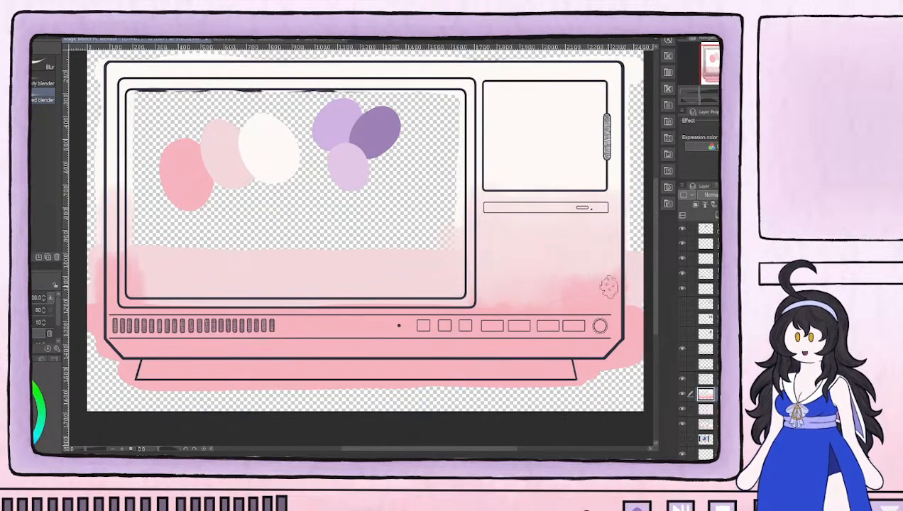
pyautogui.scroll(3, 602, 299)
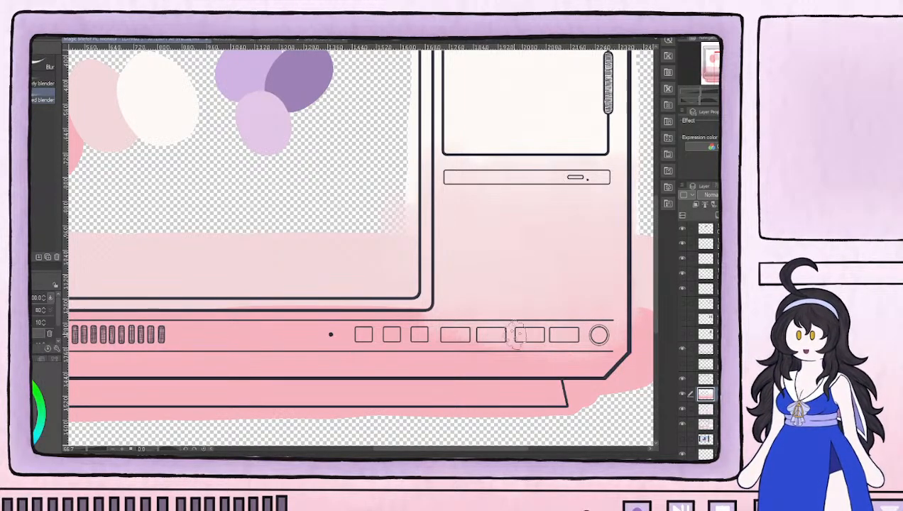
# Blend the pink and pale pink along the vent and button strip and the monitor's lower edge
pyautogui.moveTo(253, 299); pyautogui.dragTo(625, 315)
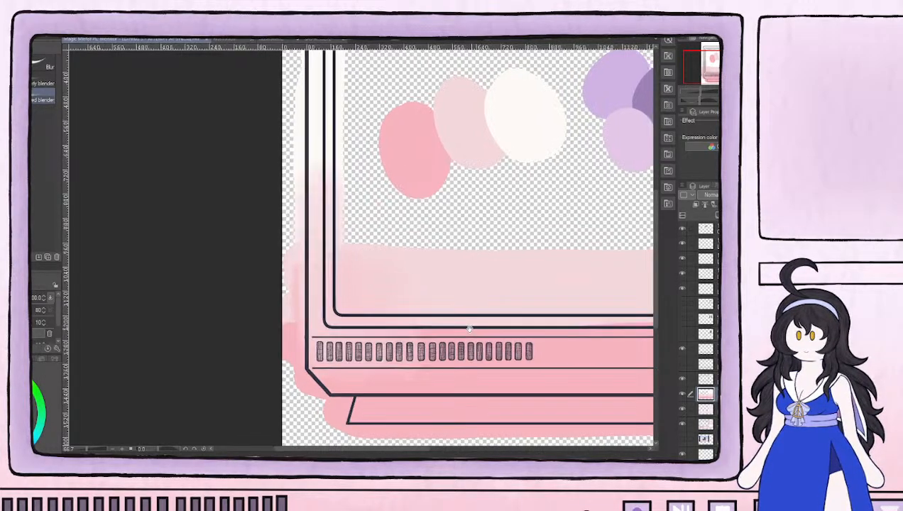
pyautogui.moveTo(473, 327); pyautogui.dragTo(325, 310)
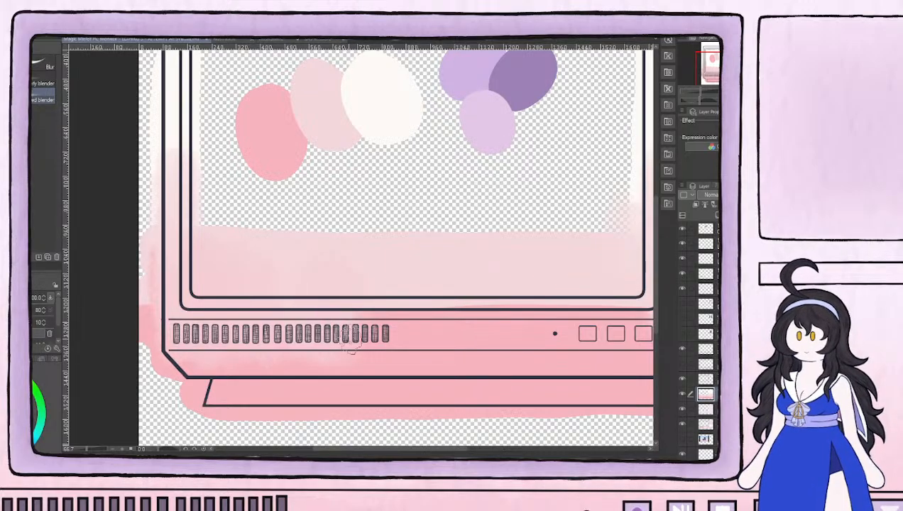
pyautogui.moveTo(558, 294); pyautogui.dragTo(351, 306)
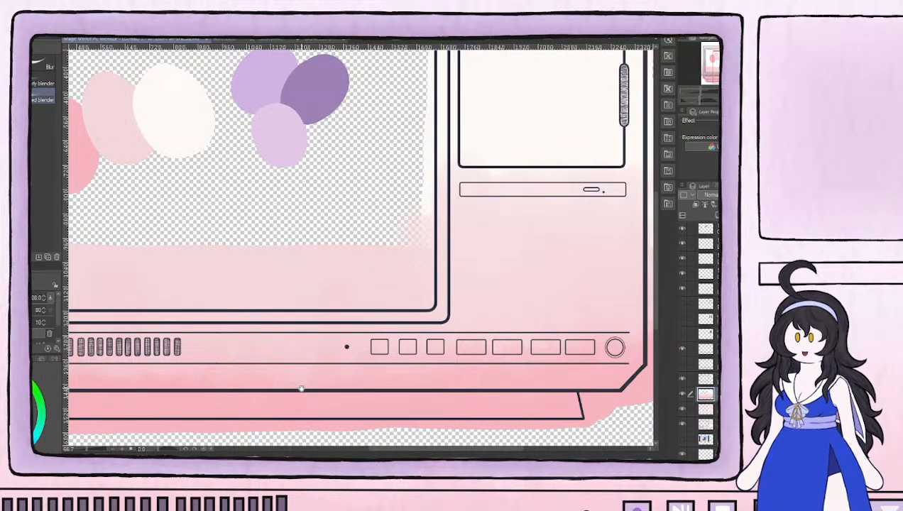
pyautogui.moveTo(160, 281); pyautogui.dragTo(394, 266)
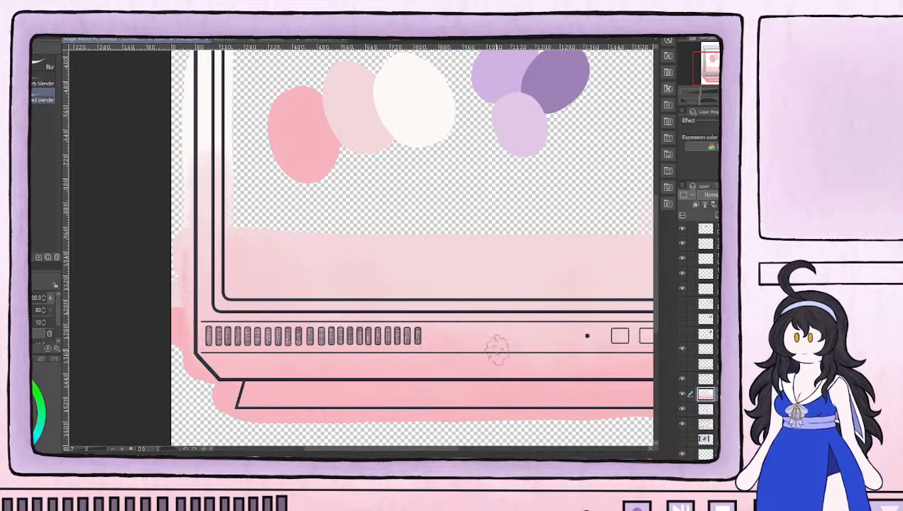
pyautogui.moveTo(615, 373); pyautogui.dragTo(358, 342)
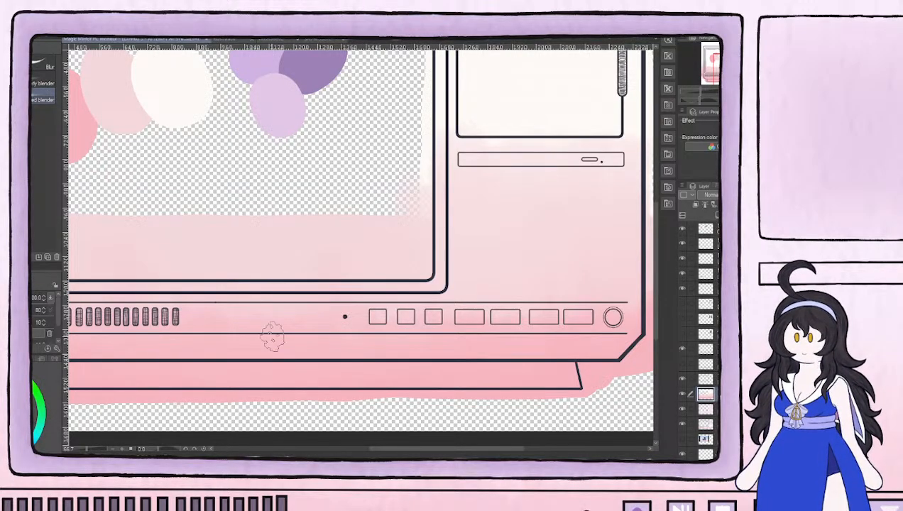
# Blend the off-white down past the disc slot and make the gradient layer semi-transparent so the texture shows through
pyautogui.scroll(-5, 369, 262)
pyautogui.scroll(4, 414, 209)
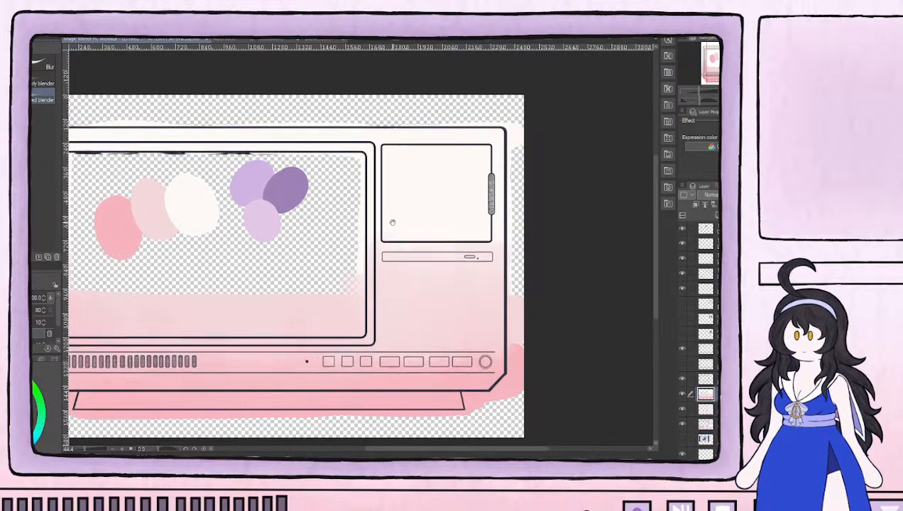
pyautogui.moveTo(394, 221); pyautogui.dragTo(386, 275)
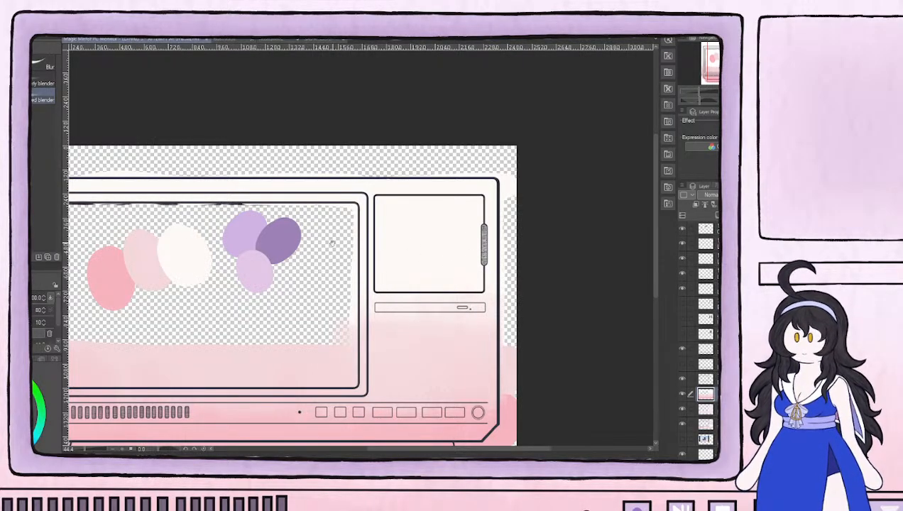
pyautogui.moveTo(347, 240); pyautogui.dragTo(552, 229)
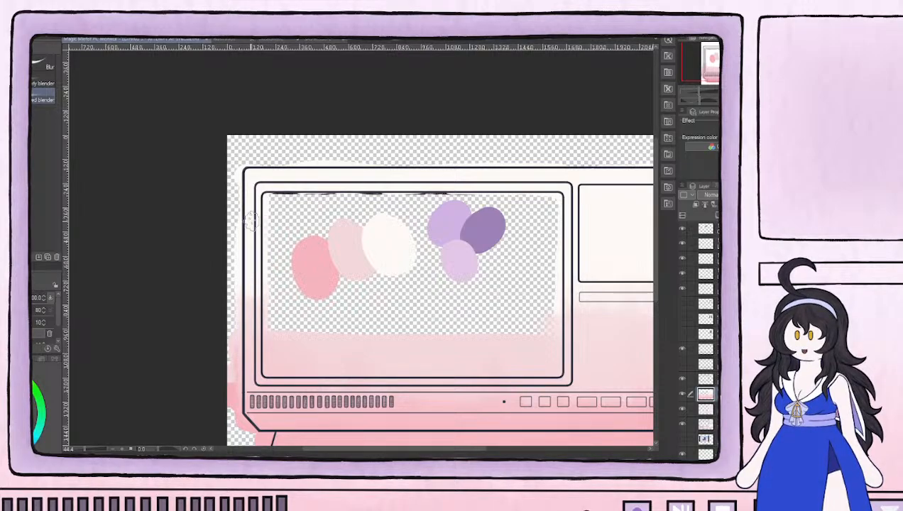
pyautogui.moveTo(591, 362); pyautogui.dragTo(469, 322)
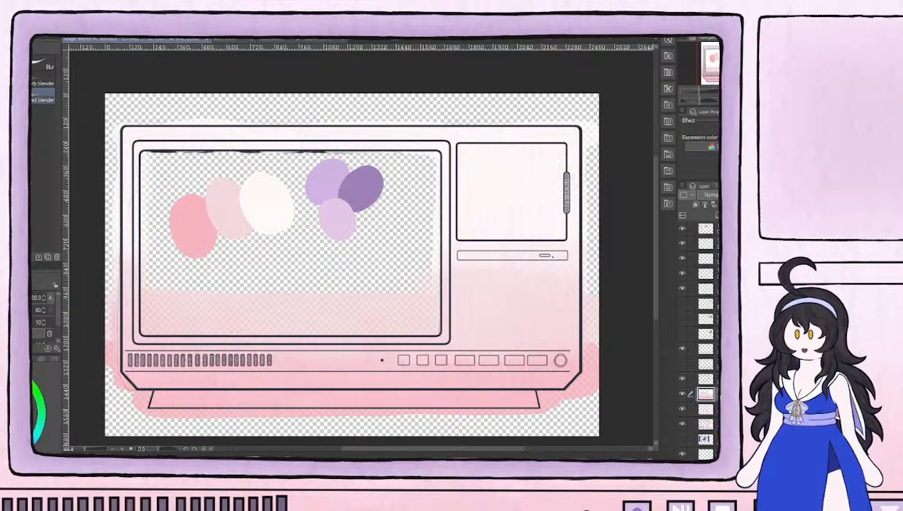
# Show the line layer with the small screen's inner frame and add a new layer above the gradient layer
pyautogui.scroll(2, 475, 373)
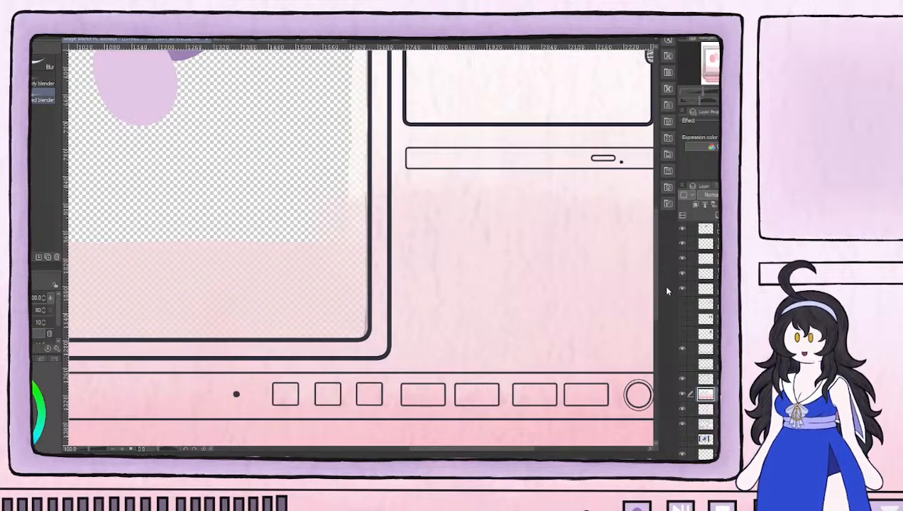
pyautogui.scroll(-4, 522, 384)
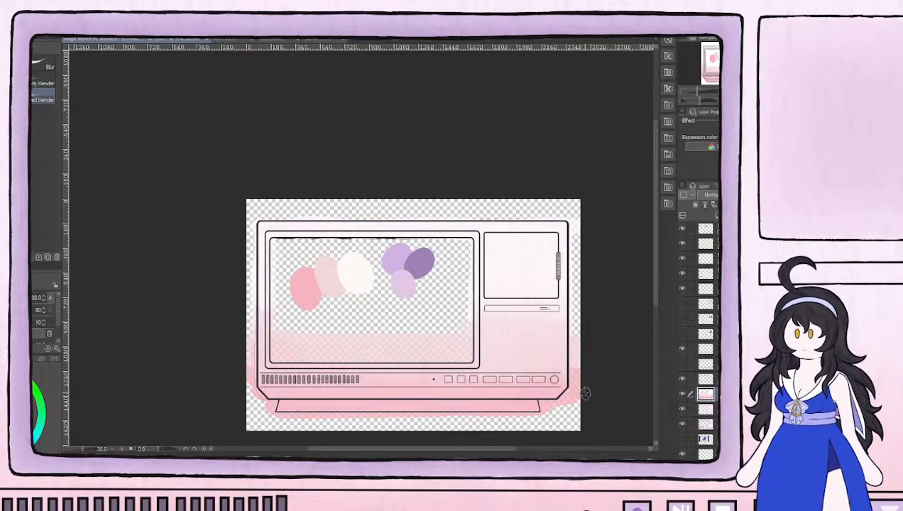
pyautogui.scroll(1, 417, 310)
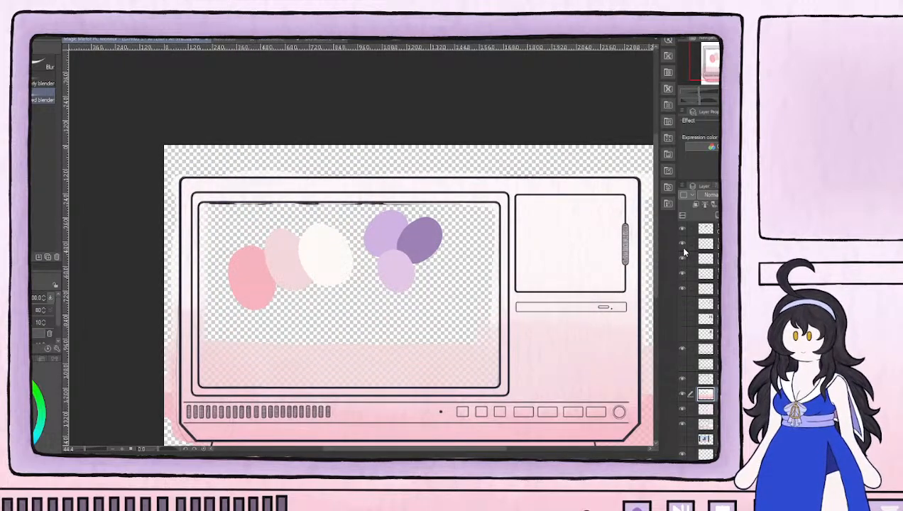
pyautogui.click(683, 304)
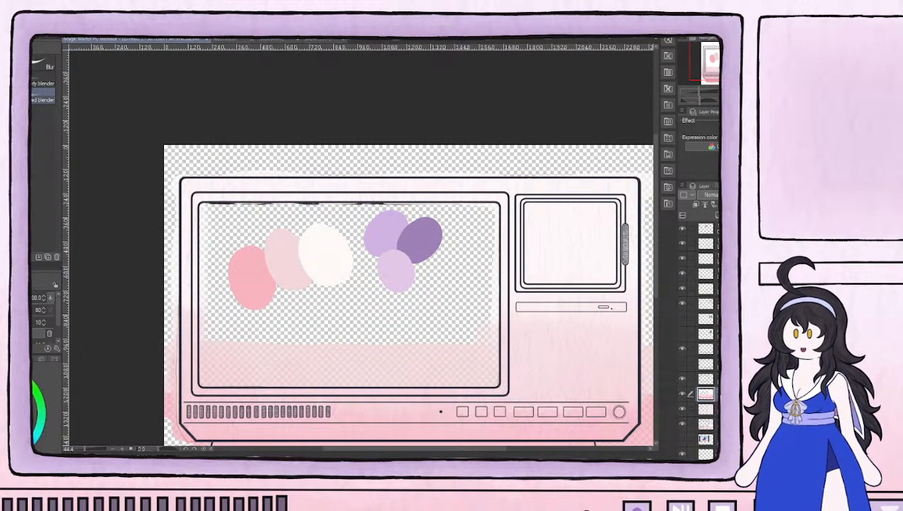
pyautogui.scroll(1, 458, 246)
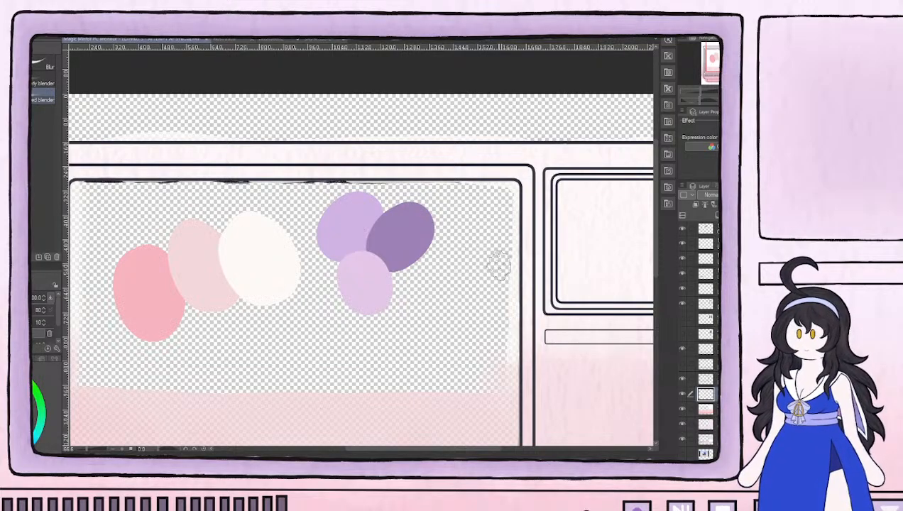
# Paint the main screen's frame on the new layer with the medium lilac swatch colour, using a size 50 brush
pyautogui.moveTo(602, 265); pyautogui.dragTo(530, 265)
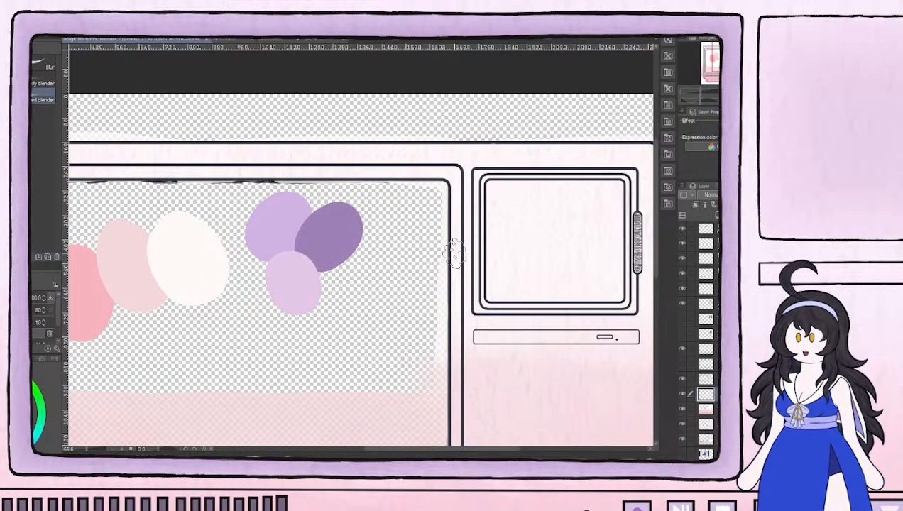
pyautogui.press('b')
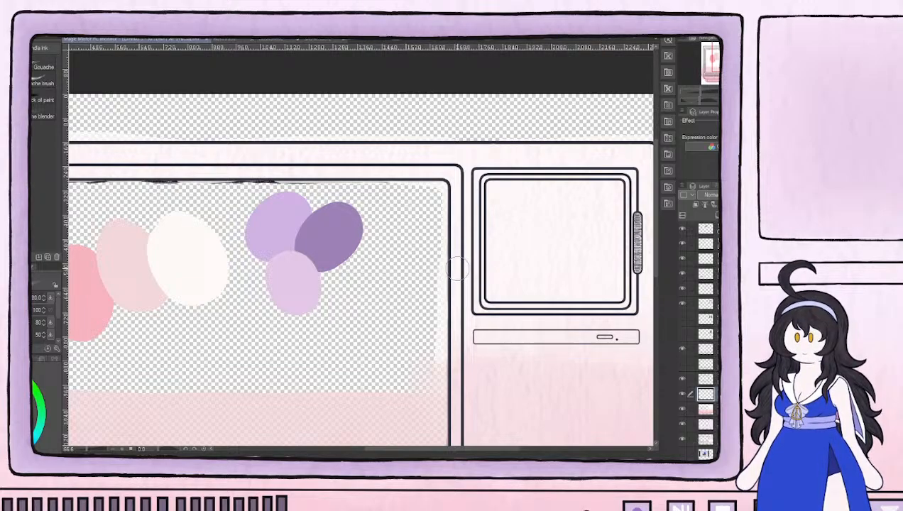
pyautogui.press('[')
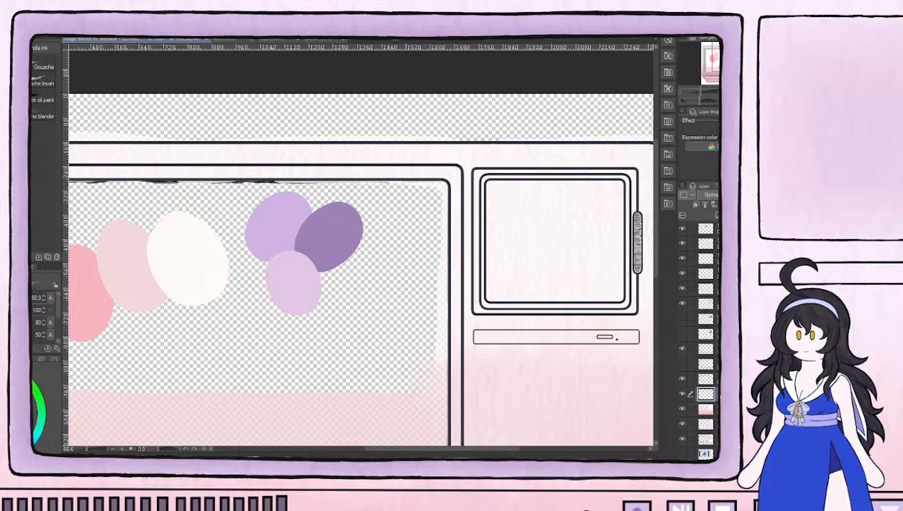
pyautogui.moveTo(442, 273)
pyautogui.mouseDown()
pyautogui.moveTo(446, 172)
pyautogui.moveTo(453, 174)
pyautogui.moveTo(368, 178)
pyautogui.moveTo(418, 181)
pyautogui.moveTo(349, 173)
pyautogui.moveTo(433, 174)
pyautogui.mouseUp()
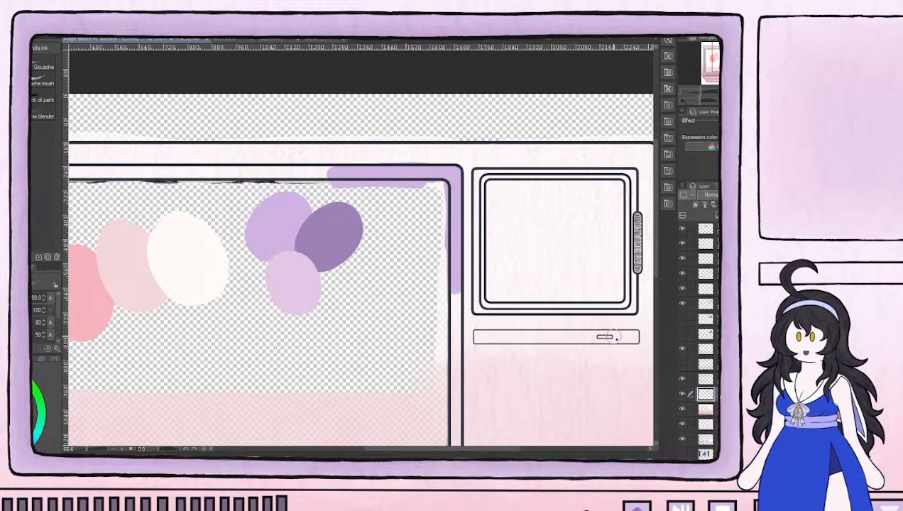
pyautogui.moveTo(354, 176); pyautogui.dragTo(105, 178)
pyautogui.moveTo(107, 178)
pyautogui.mouseDown()
pyautogui.moveTo(314, 180)
pyautogui.moveTo(469, 198)
pyautogui.mouseUp()
pyautogui.moveTo(358, 198)
pyautogui.mouseDown()
pyautogui.moveTo(465, 187)
pyautogui.moveTo(387, 195)
pyautogui.moveTo(348, 217)
pyautogui.moveTo(362, 189)
pyautogui.moveTo(352, 372)
pyautogui.moveTo(258, 183)
pyautogui.moveTo(266, 301)
pyautogui.moveTo(634, 298)
pyautogui.moveTo(273, 300)
pyautogui.moveTo(375, 303)
pyautogui.mouseUp()
pyautogui.moveTo(533, 309)
pyautogui.mouseDown()
pyautogui.moveTo(297, 315)
pyautogui.moveTo(431, 317)
pyautogui.moveTo(420, 316)
pyautogui.moveTo(442, 278)
pyautogui.moveTo(438, 313)
pyautogui.moveTo(440, 137)
pyautogui.moveTo(441, 288)
pyautogui.moveTo(431, 189)
pyautogui.mouseUp()
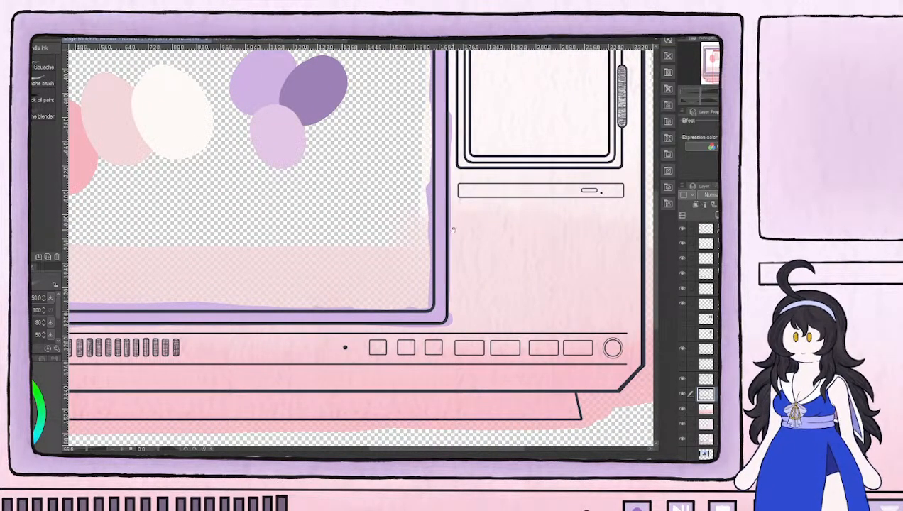
# Paint the small screen's inner frame lilac at brush size 25, and the disc slot's small button at size 12
pyautogui.moveTo(483, 137); pyautogui.dragTo(407, 274)
pyautogui.moveTo(392, 168)
pyautogui.mouseDown()
pyautogui.moveTo(399, 296)
pyautogui.moveTo(509, 300)
pyautogui.moveTo(497, 296)
pyautogui.moveTo(531, 297)
pyautogui.moveTo(539, 282)
pyautogui.moveTo(535, 268)
pyautogui.moveTo(532, 284)
pyautogui.moveTo(536, 185)
pyautogui.moveTo(512, 167)
pyautogui.moveTo(405, 165)
pyautogui.moveTo(474, 166)
pyautogui.moveTo(422, 168)
pyautogui.moveTo(396, 233)
pyautogui.mouseUp()
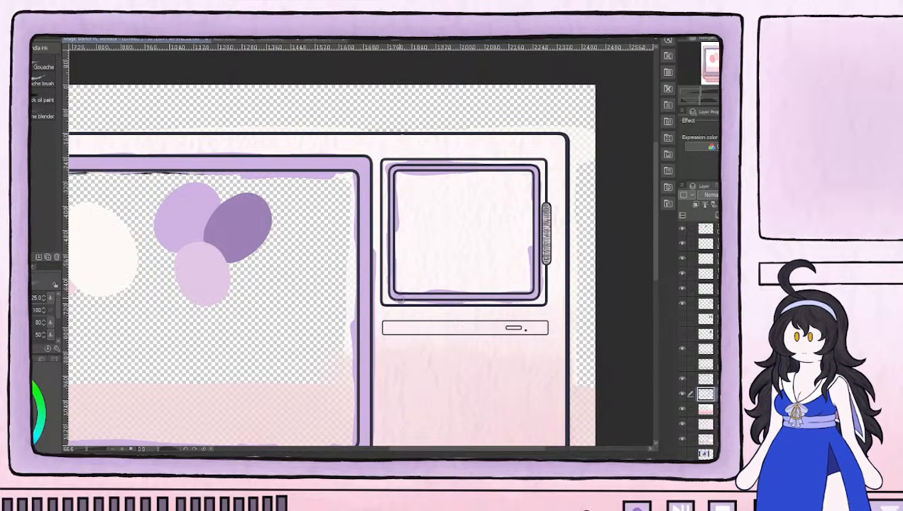
pyautogui.scroll(4, 557, 373)
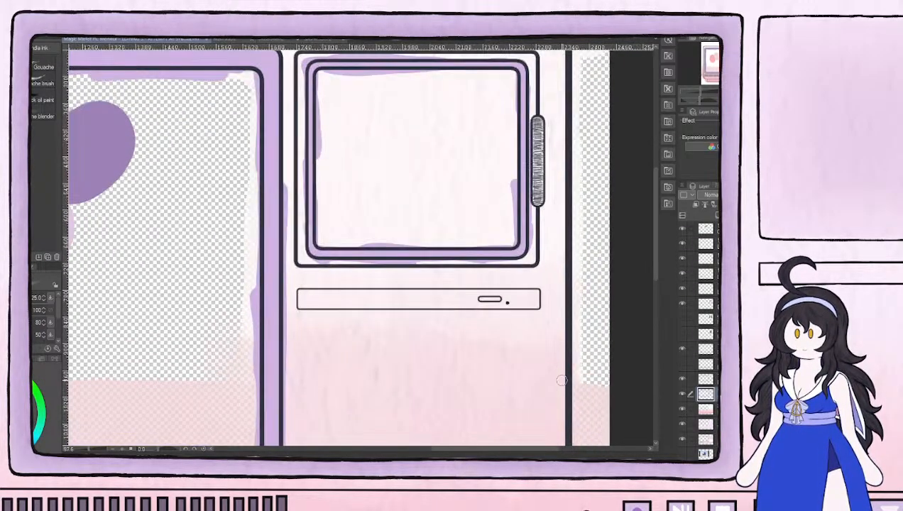
pyautogui.press('[')
pyautogui.press('[')
pyautogui.press('[')
pyautogui.press('[')
pyautogui.moveTo(410, 235)
pyautogui.mouseDown()
pyautogui.moveTo(446, 238)
pyautogui.moveTo(412, 238)
pyautogui.mouseUp()
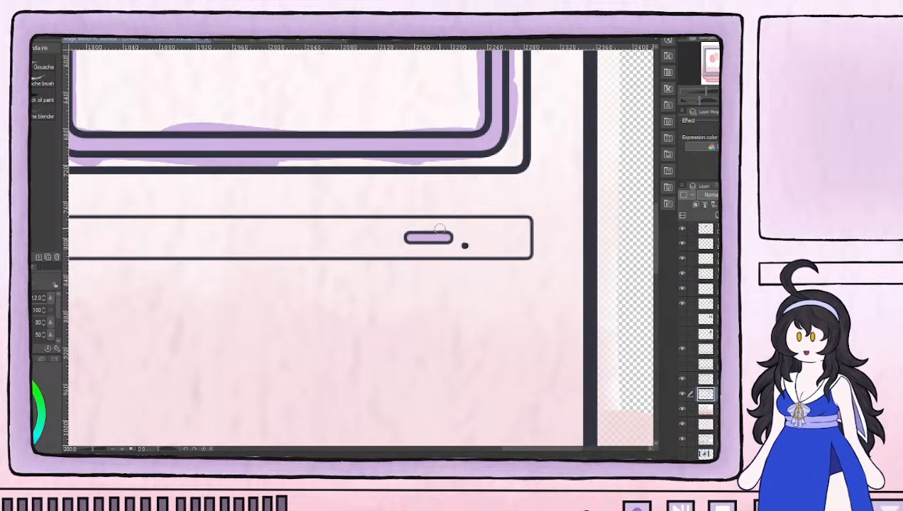
# Shade the top inner edge and upper corners of the main screen's frame with the dark purple swatch colour at brush size 12
pyautogui.scroll(-4, 344, 128)
pyautogui.moveTo(181, 98); pyautogui.dragTo(387, 270)
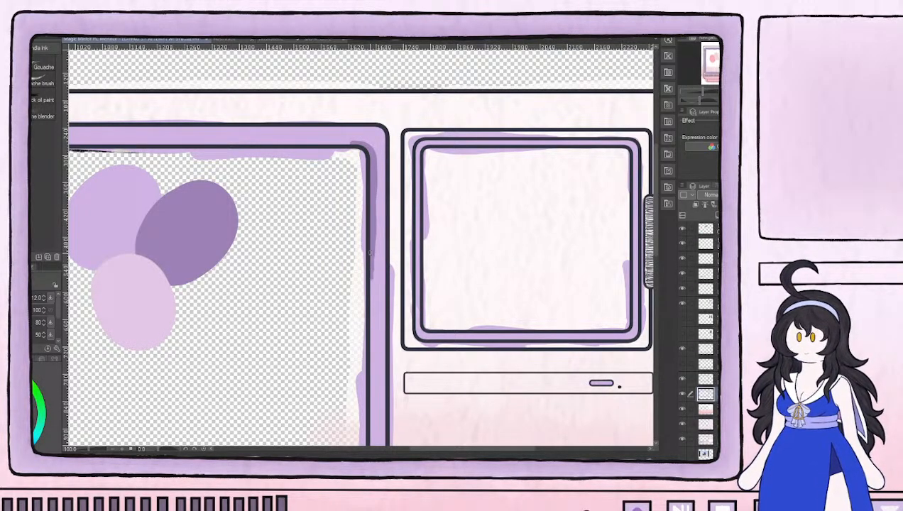
pyautogui.moveTo(303, 135); pyautogui.dragTo(474, 167)
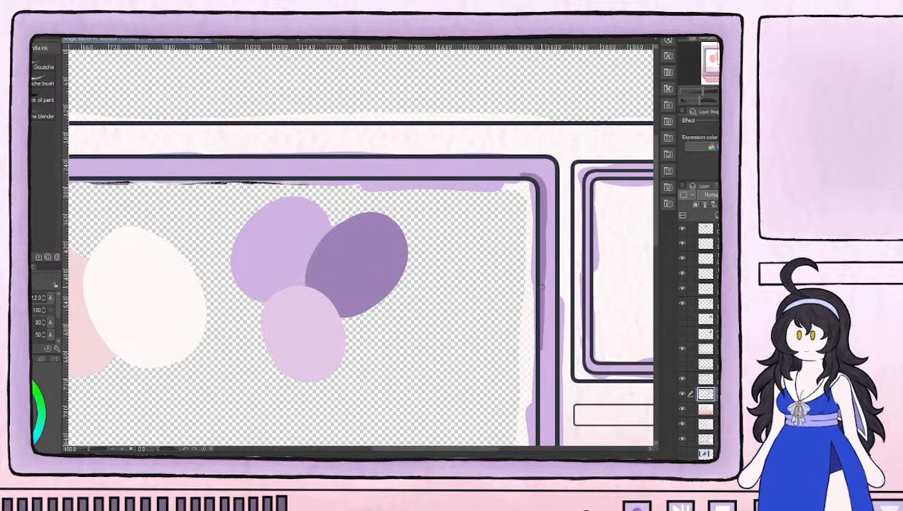
pyautogui.moveTo(529, 181)
pyautogui.mouseDown()
pyautogui.moveTo(240, 168)
pyautogui.moveTo(225, 177)
pyautogui.moveTo(255, 189)
pyautogui.moveTo(554, 206)
pyautogui.moveTo(615, 193)
pyautogui.moveTo(511, 190)
pyautogui.moveTo(548, 193)
pyautogui.mouseUp()
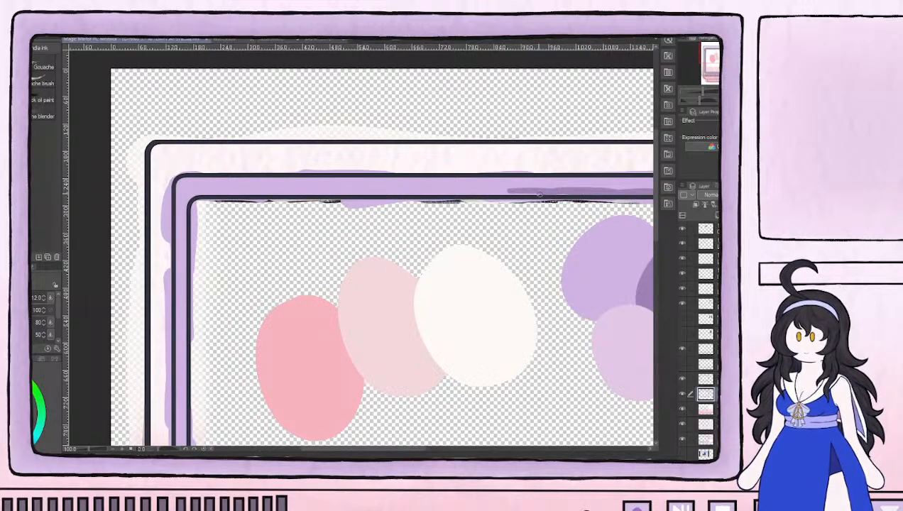
pyautogui.moveTo(493, 194); pyautogui.dragTo(276, 194)
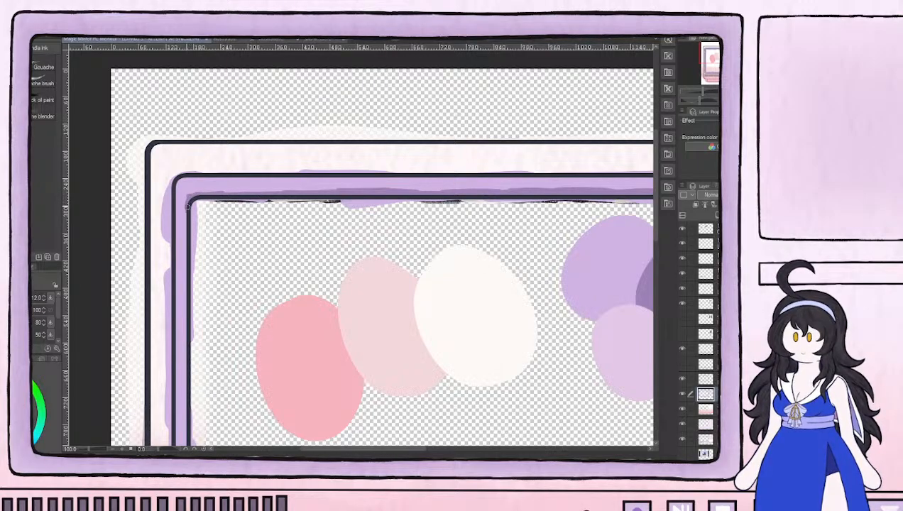
pyautogui.moveTo(276, 194)
pyautogui.mouseDown()
pyautogui.moveTo(213, 190)
pyautogui.moveTo(273, 194)
pyautogui.mouseUp()
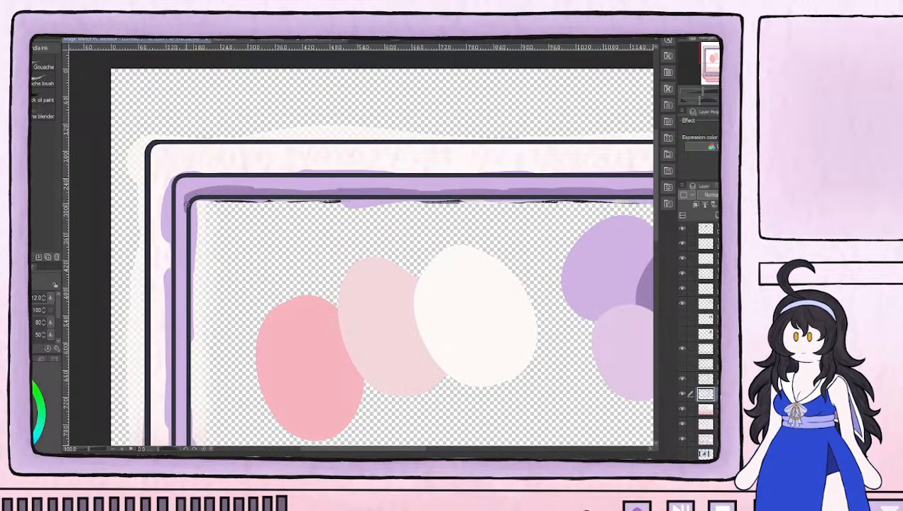
pyautogui.moveTo(186, 203); pyautogui.dragTo(185, 291)
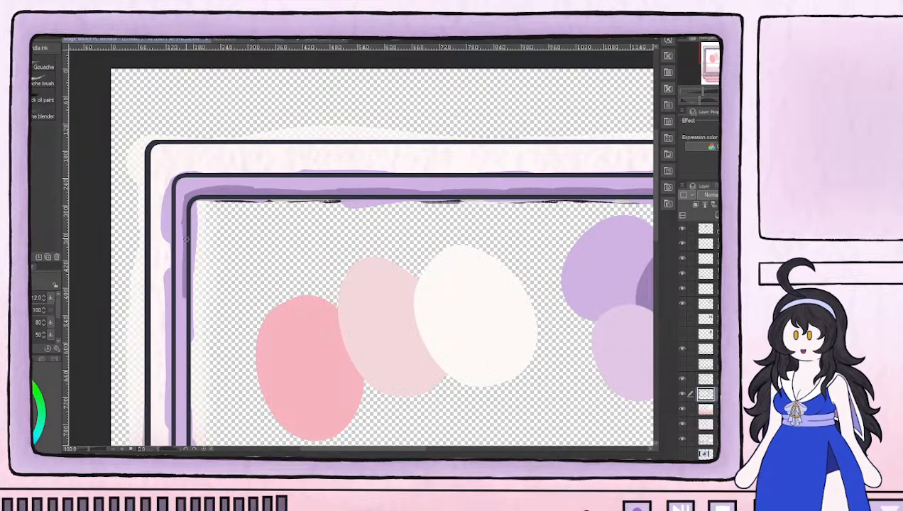
# Continue the dark purple shading down the inner edge of the main frame's left side to the lower corner
pyautogui.moveTo(195, 362)
pyautogui.mouseDown()
pyautogui.moveTo(208, 186)
pyautogui.moveTo(197, 171)
pyautogui.moveTo(199, 130)
pyautogui.moveTo(193, 228)
pyautogui.mouseUp()
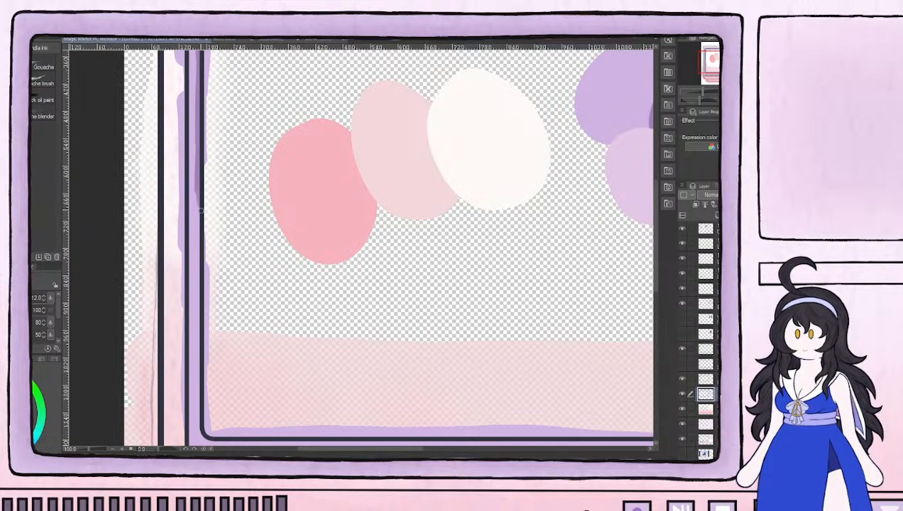
pyautogui.moveTo(198, 207)
pyautogui.mouseDown()
pyautogui.moveTo(197, 182)
pyautogui.moveTo(199, 296)
pyautogui.mouseUp()
pyautogui.moveTo(198, 253)
pyautogui.mouseDown()
pyautogui.moveTo(197, 412)
pyautogui.moveTo(224, 393)
pyautogui.moveTo(205, 270)
pyautogui.moveTo(191, 311)
pyautogui.moveTo(209, 313)
pyautogui.mouseUp()
pyautogui.moveTo(181, 282); pyautogui.dragTo(178, 229)
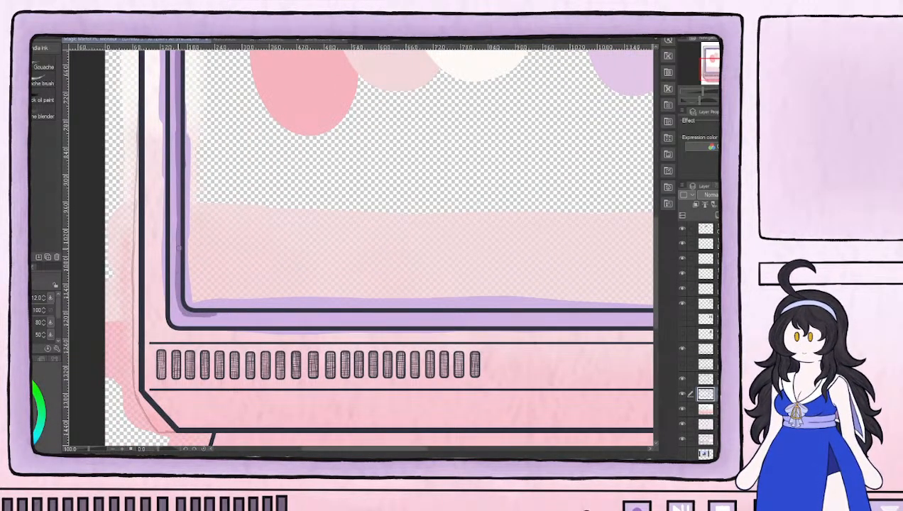
# Shade the main frame's lower inner edge dark purple and carry the shading up its right side
pyautogui.moveTo(205, 312); pyautogui.dragTo(311, 313)
pyautogui.moveTo(401, 313)
pyautogui.mouseDown()
pyautogui.moveTo(260, 318)
pyautogui.moveTo(226, 331)
pyautogui.mouseUp()
pyautogui.moveTo(165, 334); pyautogui.dragTo(308, 332)
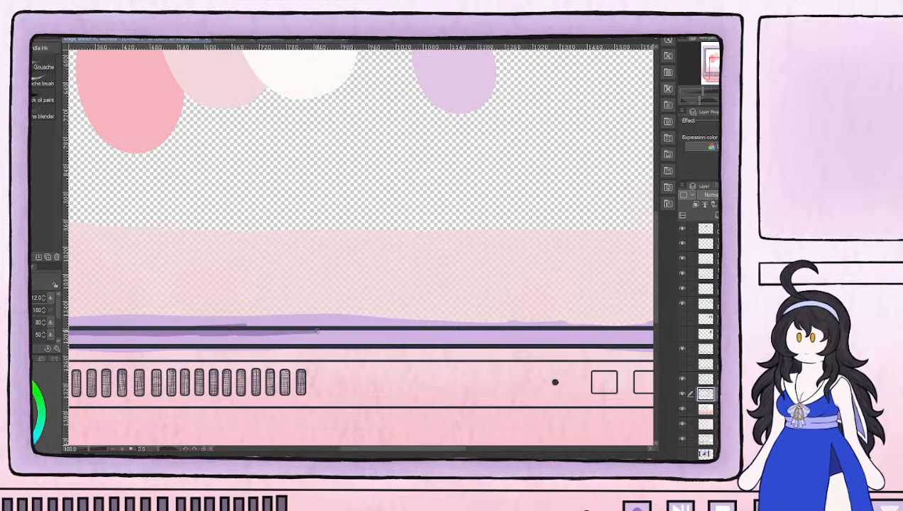
pyautogui.moveTo(374, 332)
pyautogui.mouseDown()
pyautogui.moveTo(487, 333)
pyautogui.moveTo(443, 330)
pyautogui.moveTo(477, 332)
pyautogui.moveTo(450, 316)
pyautogui.moveTo(247, 310)
pyautogui.moveTo(216, 331)
pyautogui.moveTo(293, 330)
pyautogui.mouseUp()
pyautogui.moveTo(353, 328)
pyautogui.mouseDown()
pyautogui.moveTo(392, 328)
pyautogui.moveTo(411, 256)
pyautogui.mouseUp()
pyautogui.moveTo(408, 206)
pyautogui.mouseDown()
pyautogui.moveTo(402, 290)
pyautogui.moveTo(406, 188)
pyautogui.moveTo(402, 245)
pyautogui.mouseUp()
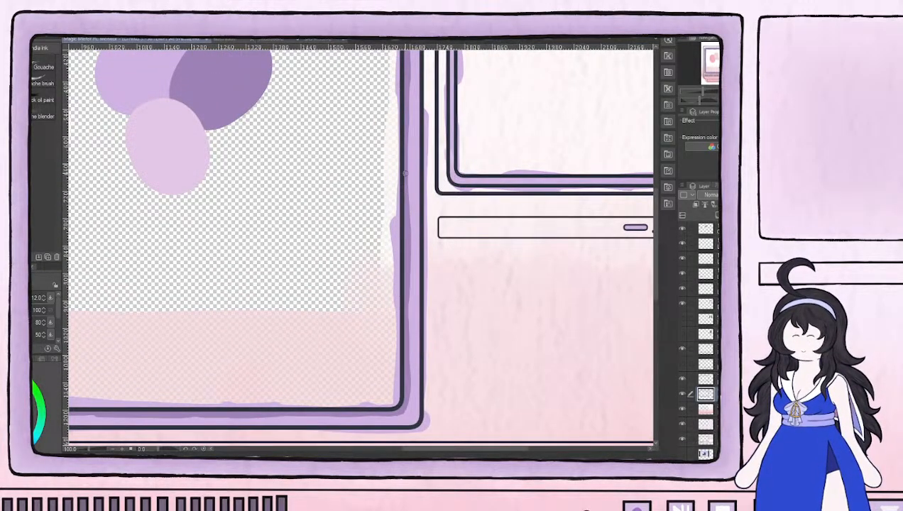
pyautogui.moveTo(396, 176)
pyautogui.mouseDown()
pyautogui.moveTo(387, 293)
pyautogui.moveTo(397, 315)
pyautogui.moveTo(399, 212)
pyautogui.mouseUp()
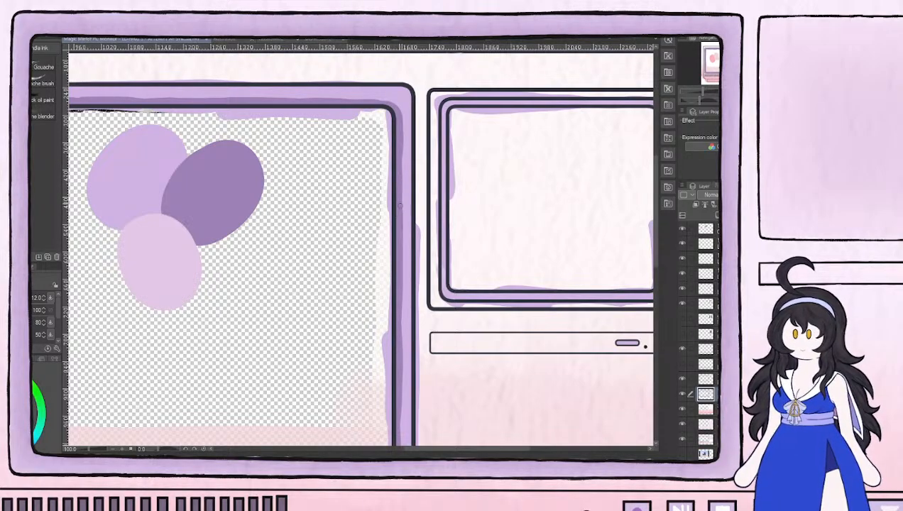
# Undo the dark purple shading on the main screen's frame
pyautogui.moveTo(547, 182); pyautogui.dragTo(421, 184)
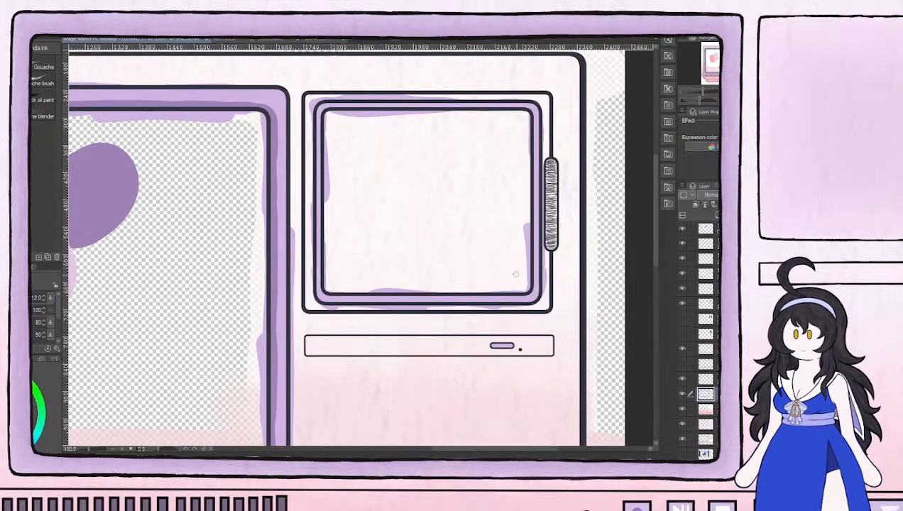
pyautogui.moveTo(528, 296)
pyautogui.mouseDown()
pyautogui.moveTo(499, 294)
pyautogui.moveTo(530, 295)
pyautogui.mouseUp()
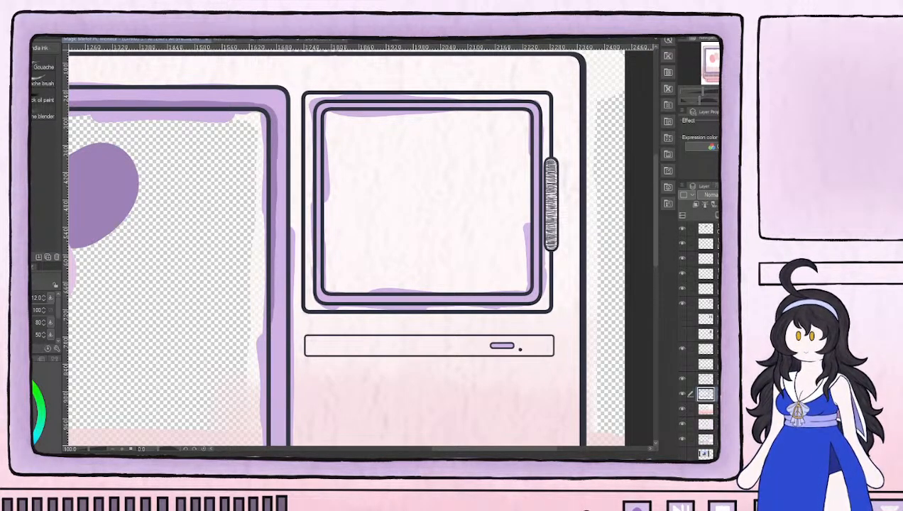
pyautogui.hotkey('ctrl', 'z')
pyautogui.hotkey('ctrl', 'z')
pyautogui.hotkey('ctrl', 'z')
pyautogui.hotkey('ctrl', 'z')
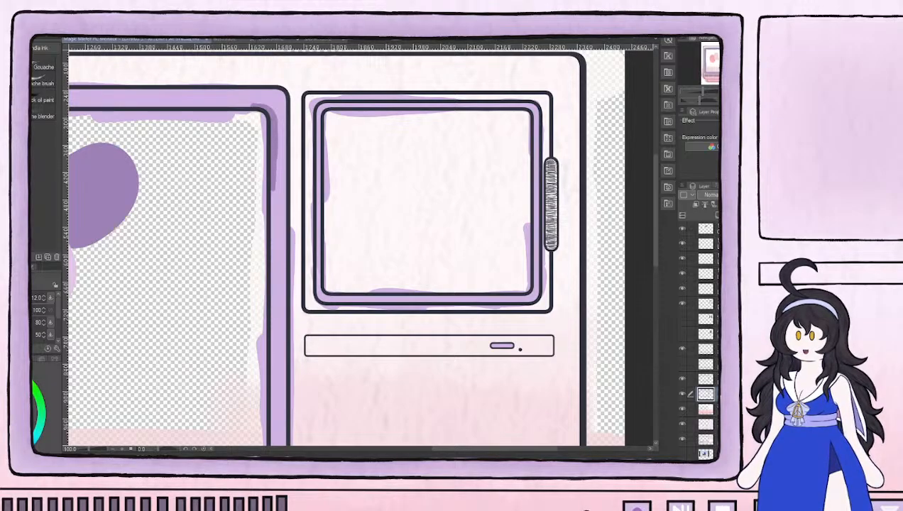
pyautogui.hotkey('ctrl', 'y')
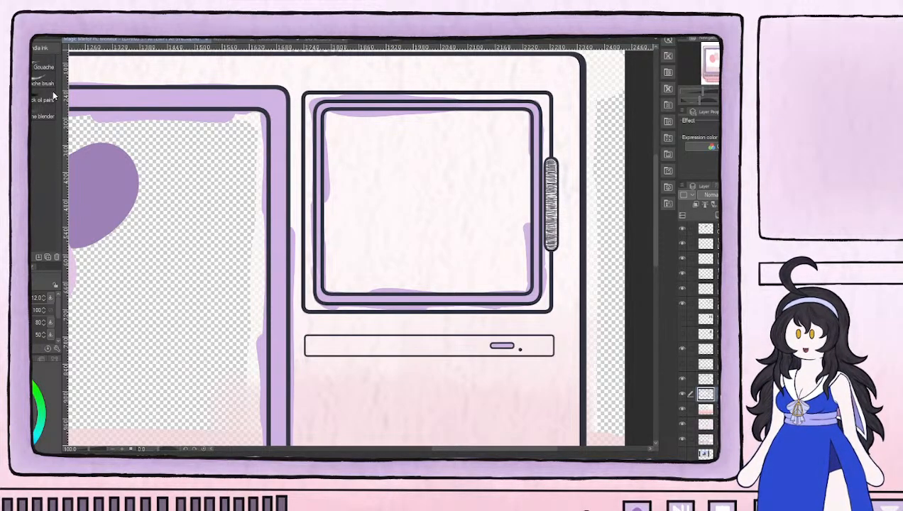
# Try the blender at size 25 along the right side of the main screen's frame, and undo the stroke
pyautogui.press('j')
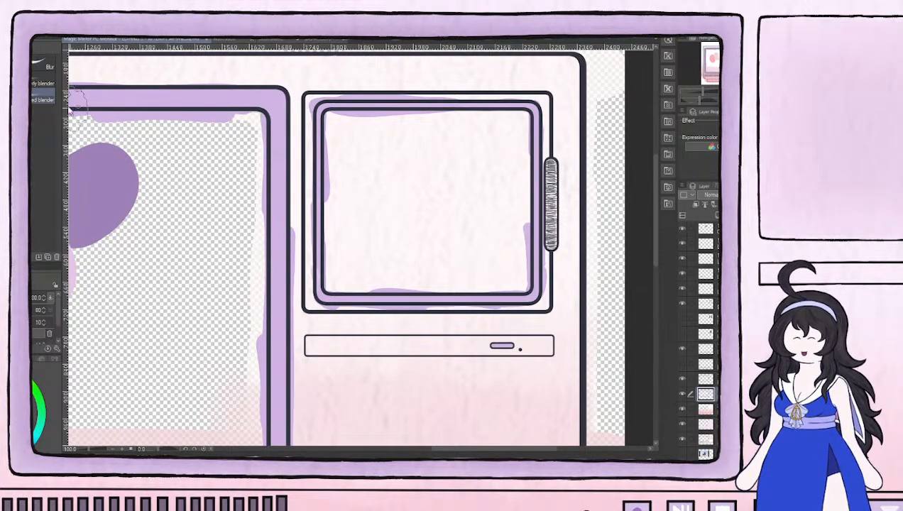
pyautogui.press('[')
pyautogui.press('[')
pyautogui.press('[')
pyautogui.press('[')
pyautogui.press('[')
pyautogui.press('[')
pyautogui.press('[')
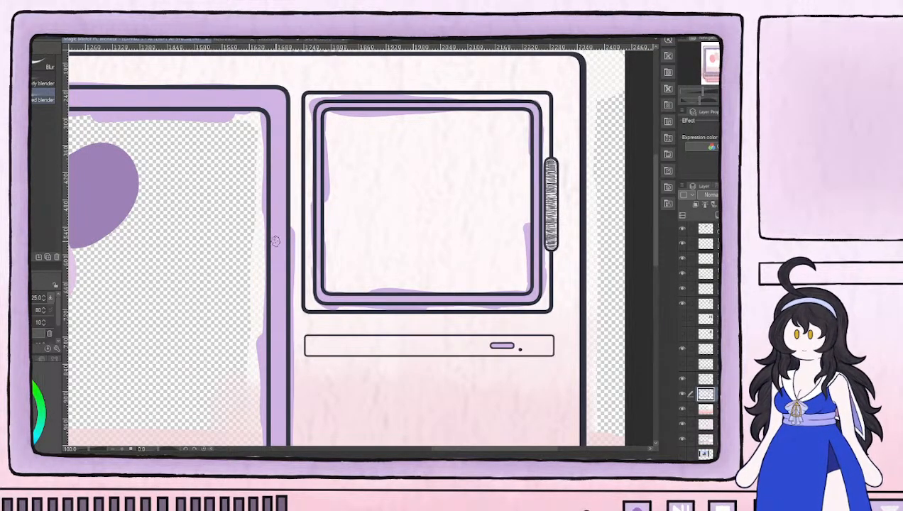
pyautogui.scroll(2, 298, 259)
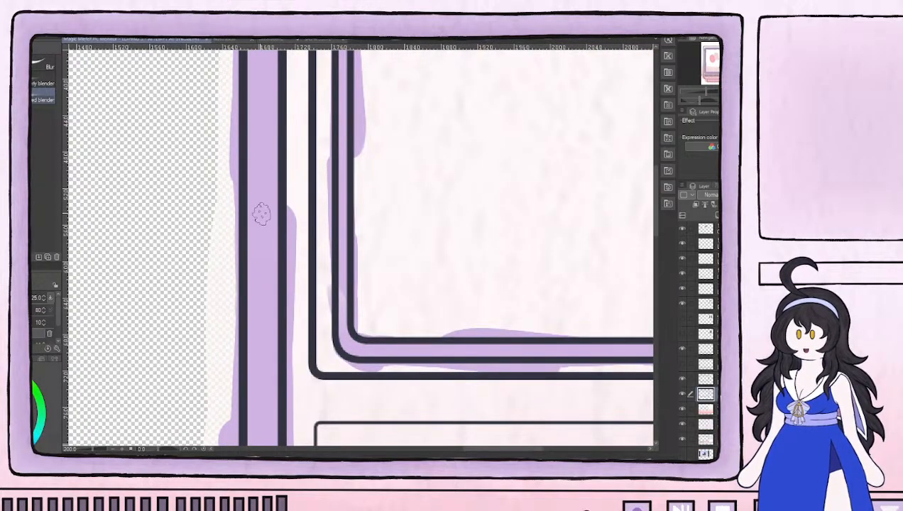
pyautogui.moveTo(284, 135); pyautogui.dragTo(277, 335)
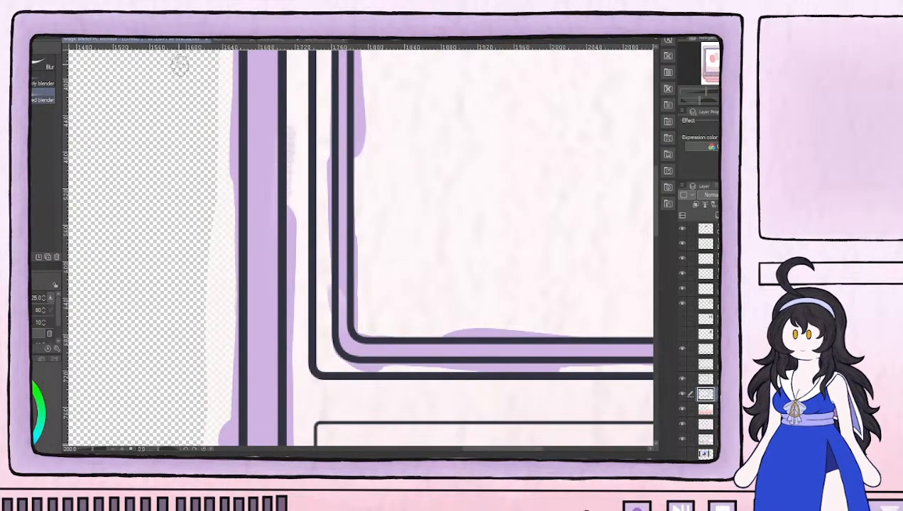
pyautogui.hotkey('ctrl', 'z')
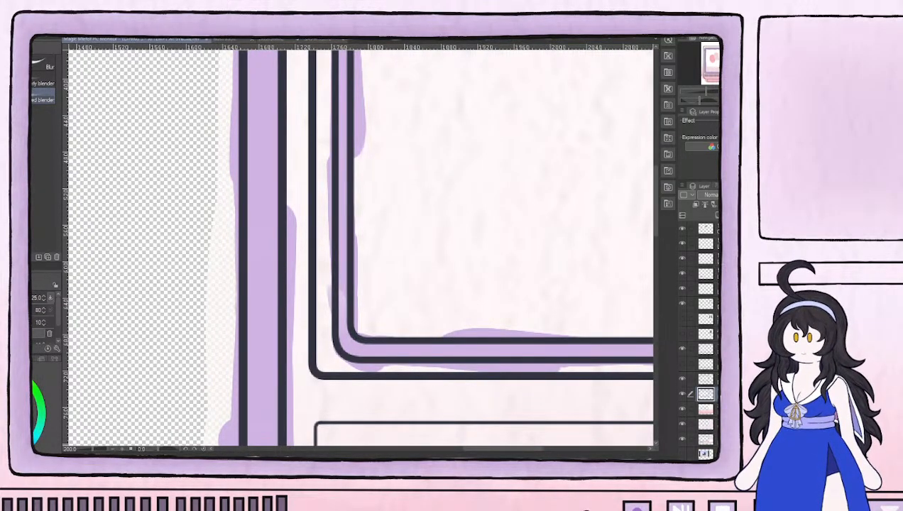
pyautogui.scroll(-3, 271, 115)
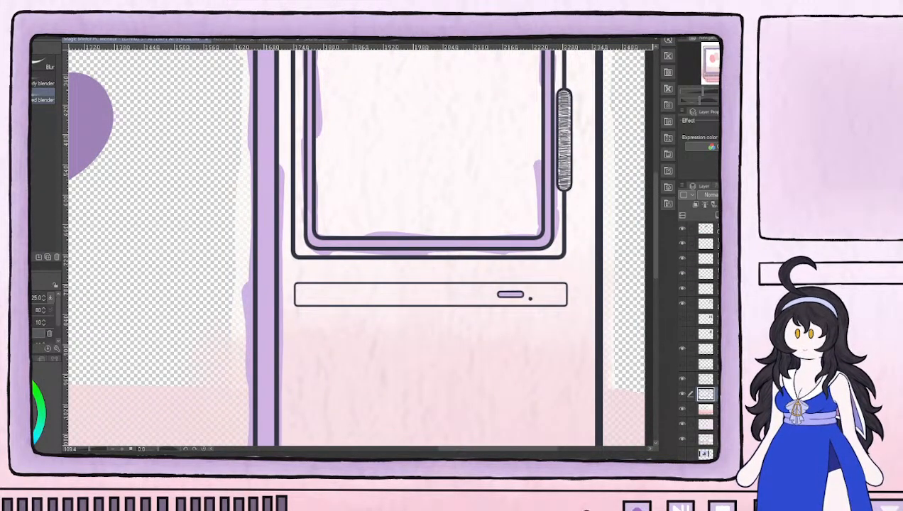
pyautogui.hotkey('ctrl', 'z')
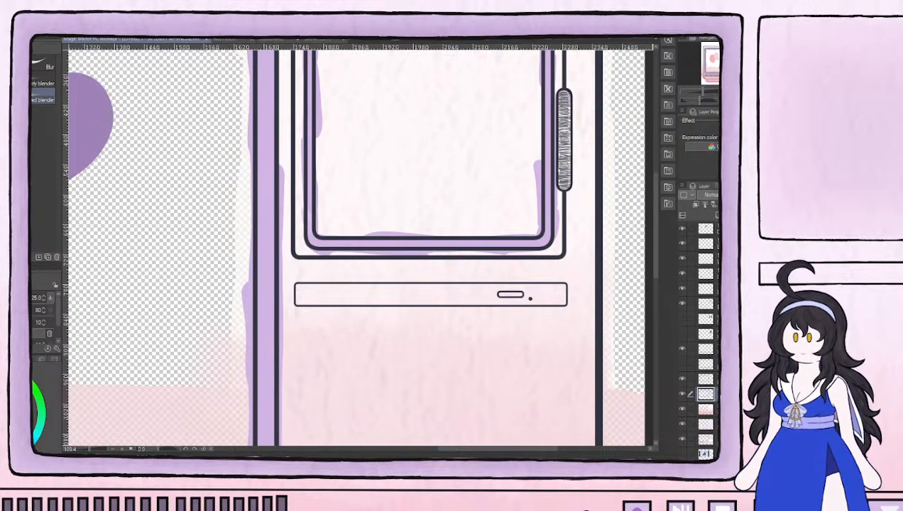
# Erase the lilac paint spilling past the outlines of the main screen's frame with a size 70 eraser
pyautogui.scroll(-4, 158, 372)
pyautogui.moveTo(142, 298); pyautogui.dragTo(382, 239)
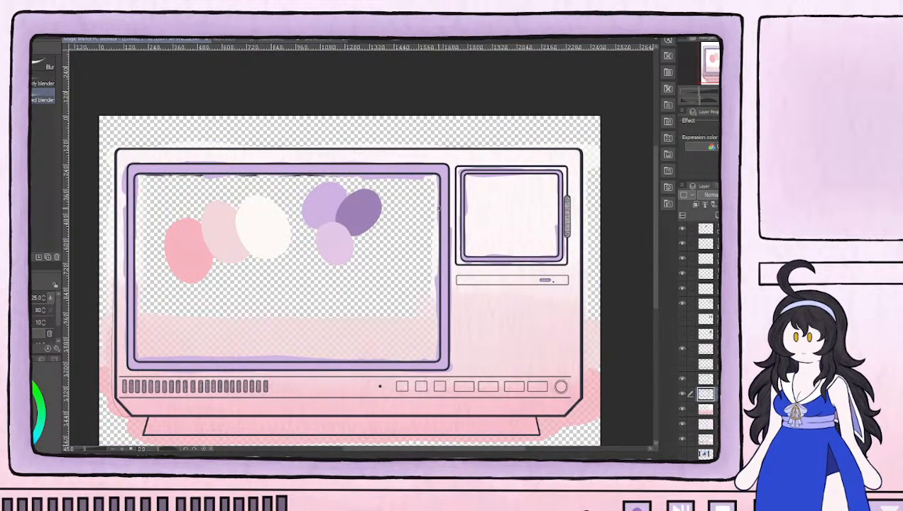
pyautogui.press('e')
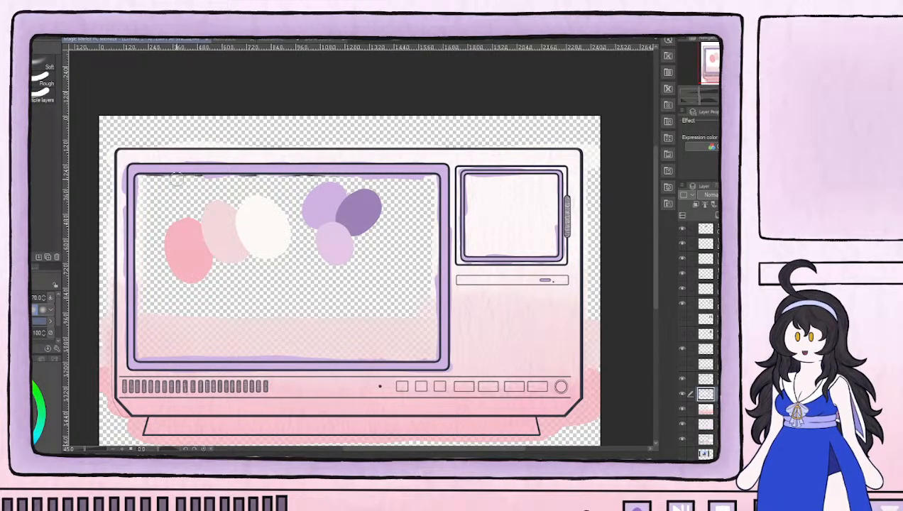
pyautogui.scroll(3, 176, 177)
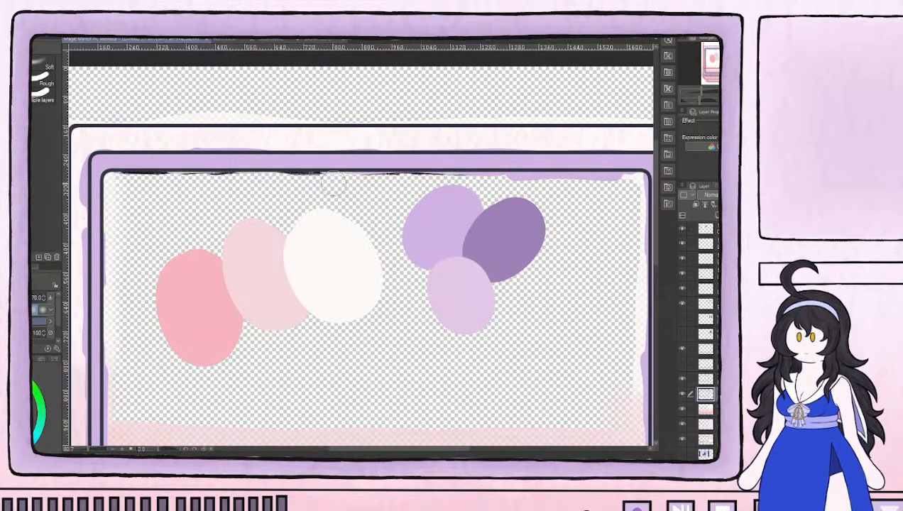
pyautogui.moveTo(394, 183)
pyautogui.mouseDown()
pyautogui.moveTo(558, 186)
pyautogui.moveTo(569, 214)
pyautogui.moveTo(398, 216)
pyautogui.moveTo(415, 183)
pyautogui.moveTo(405, 186)
pyautogui.moveTo(461, 186)
pyautogui.moveTo(456, 206)
pyautogui.moveTo(460, 195)
pyautogui.mouseUp()
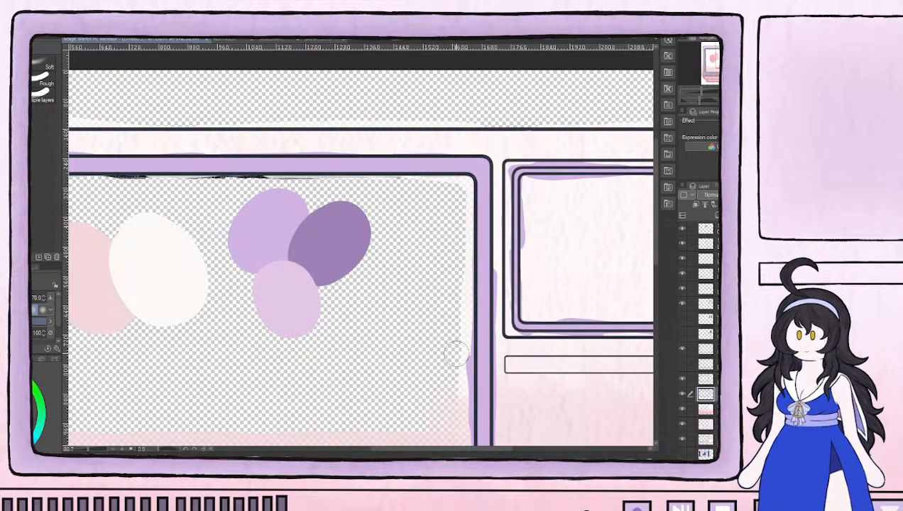
pyautogui.moveTo(449, 374)
pyautogui.mouseDown()
pyautogui.moveTo(462, 342)
pyautogui.moveTo(460, 428)
pyautogui.moveTo(423, 362)
pyautogui.moveTo(381, 203)
pyautogui.moveTo(389, 287)
pyautogui.moveTo(413, 277)
pyautogui.moveTo(406, 327)
pyautogui.mouseUp()
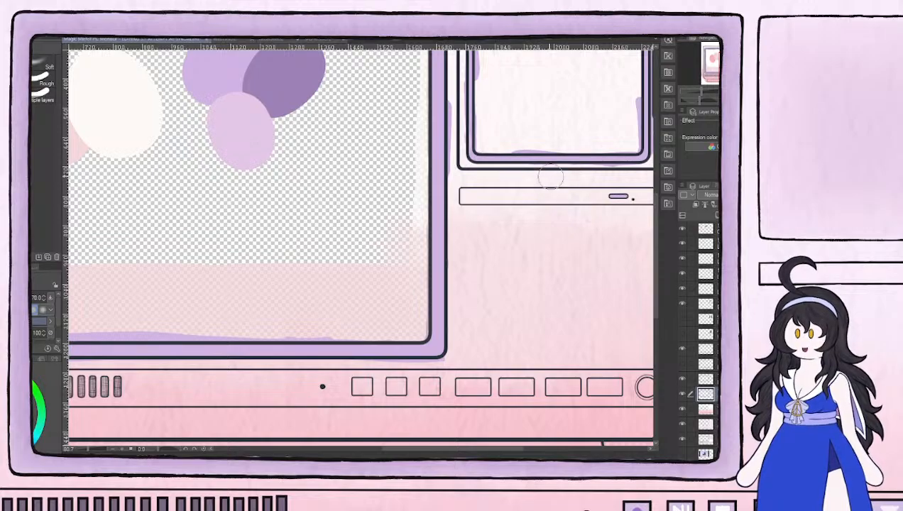
# Reduce the eraser to size 30 and erase the lilac overspill around and inside the small screen's frame
pyautogui.press('[')
pyautogui.press('[')
pyautogui.press('[')
pyautogui.press('[')
pyautogui.moveTo(595, 173)
pyautogui.mouseDown()
pyautogui.moveTo(619, 170)
pyautogui.moveTo(515, 176)
pyautogui.moveTo(458, 222)
pyautogui.mouseUp()
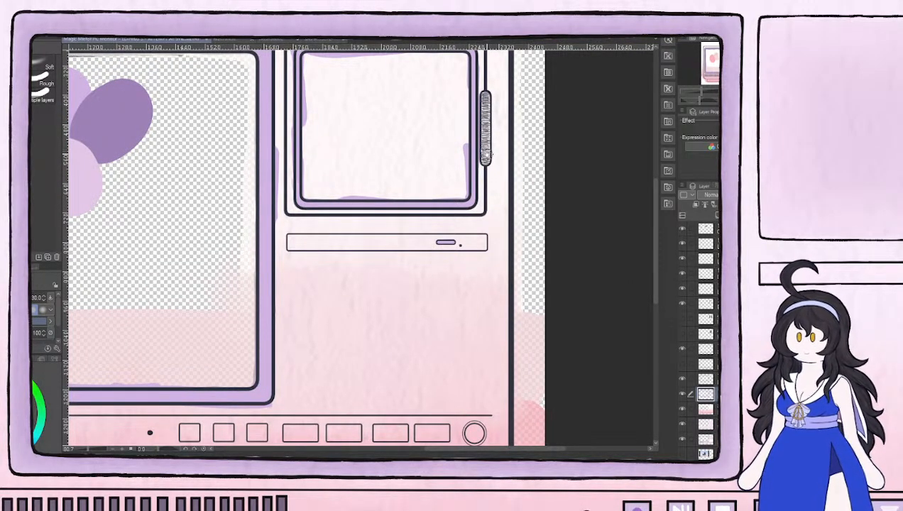
pyautogui.scroll(3, 490, 153)
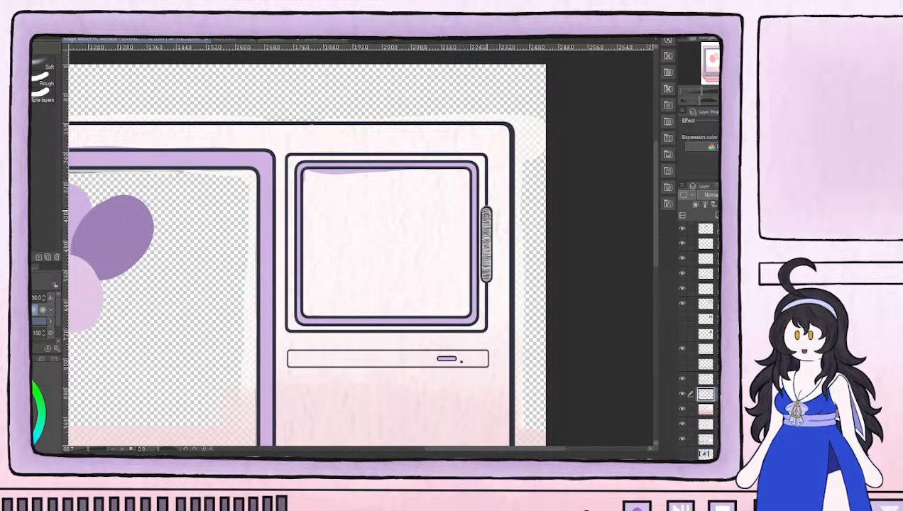
pyautogui.scroll(2, 400, 199)
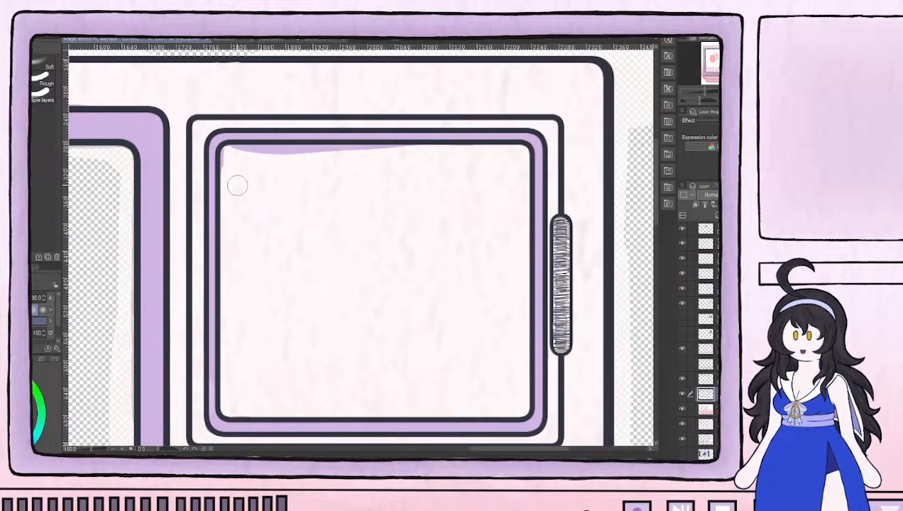
pyautogui.moveTo(228, 158)
pyautogui.mouseDown()
pyautogui.moveTo(440, 153)
pyautogui.moveTo(464, 161)
pyautogui.moveTo(453, 154)
pyautogui.mouseUp()
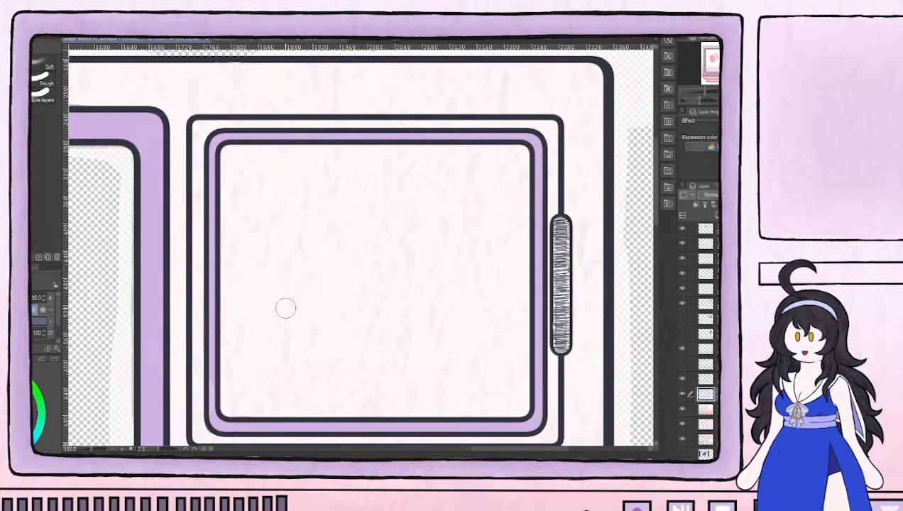
# Touch up the lilac on the small screen's inner frame around its lower-left corner with the size 12 brush
pyautogui.keyDown('alt'); pyautogui.click(212, 298); pyautogui.keyUp('alt')
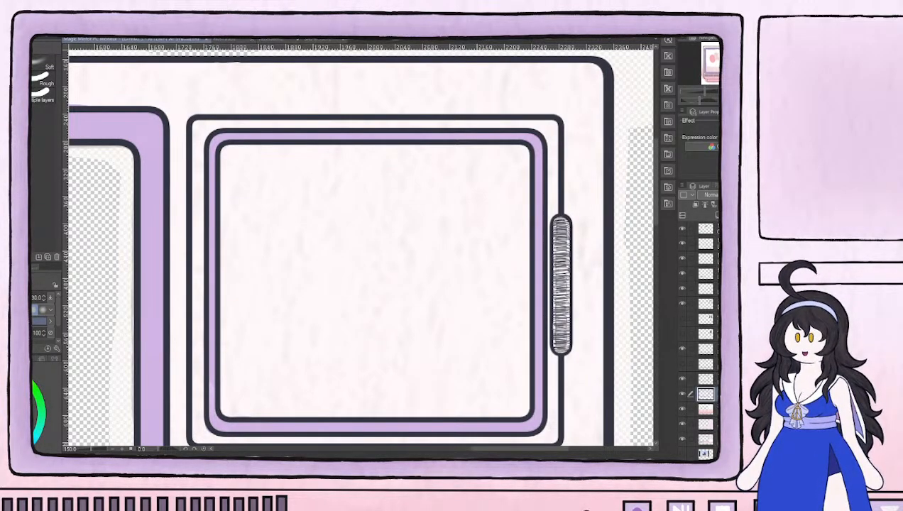
pyautogui.press('b')
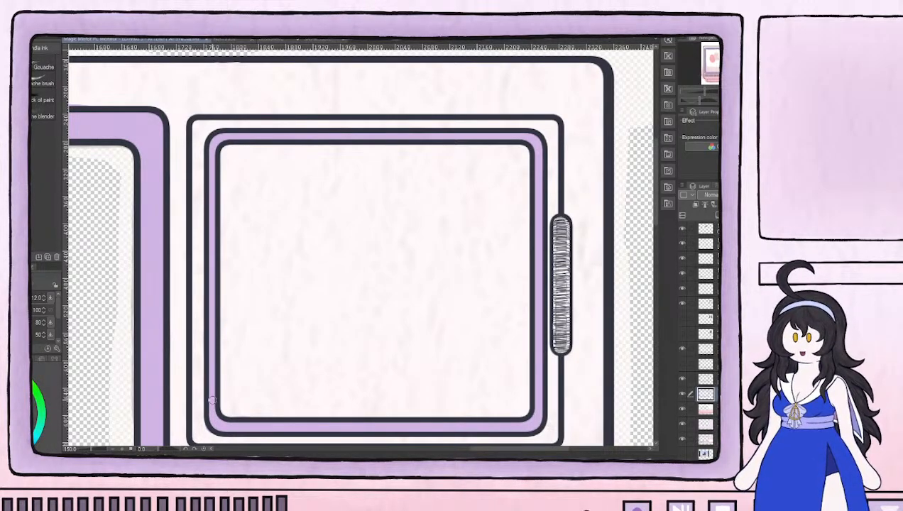
pyautogui.moveTo(208, 398); pyautogui.dragTo(337, 245)
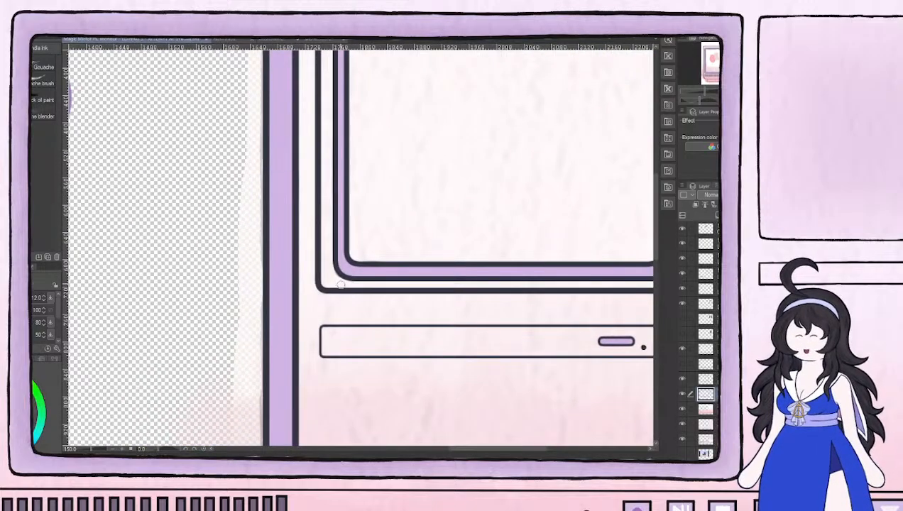
pyautogui.moveTo(469, 196)
pyautogui.mouseDown()
pyautogui.moveTo(288, 300)
pyautogui.moveTo(324, 321)
pyautogui.mouseUp()
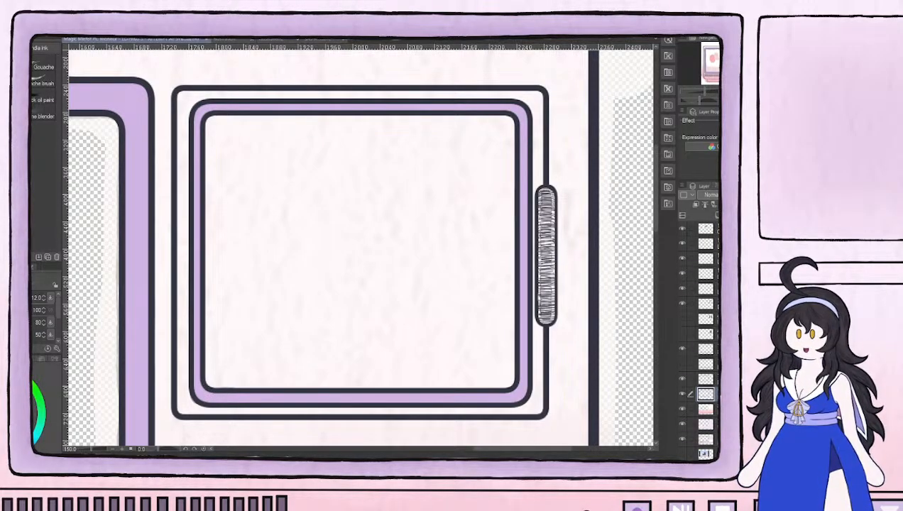
# Inspect the lilac paint on the small and main screen frames by toggling the visibility of its layer
pyautogui.press('e')
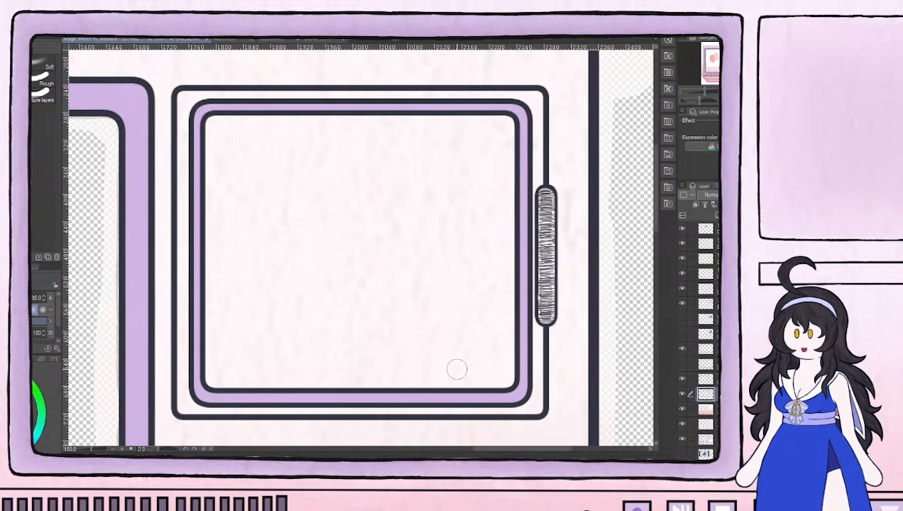
pyautogui.scroll(-1, 561, 389)
pyautogui.scroll(-1, 561, 389)
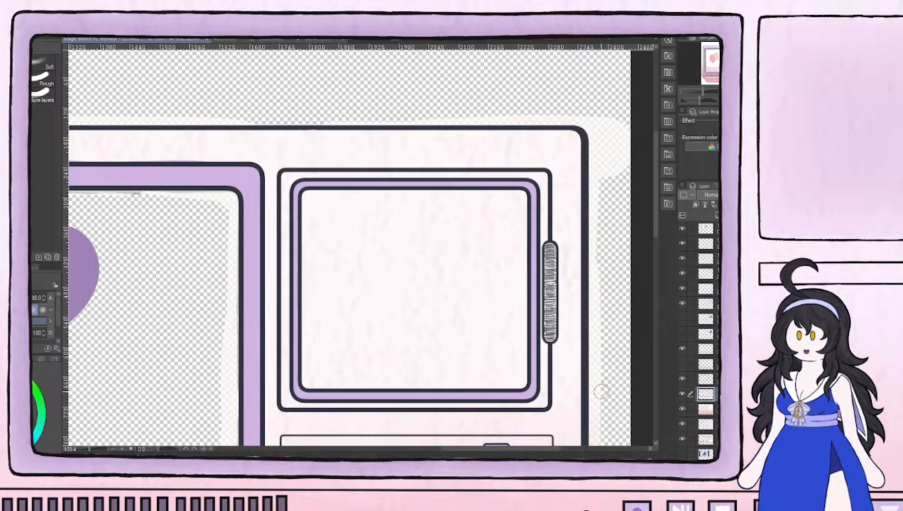
pyautogui.scroll(-1, 600, 391)
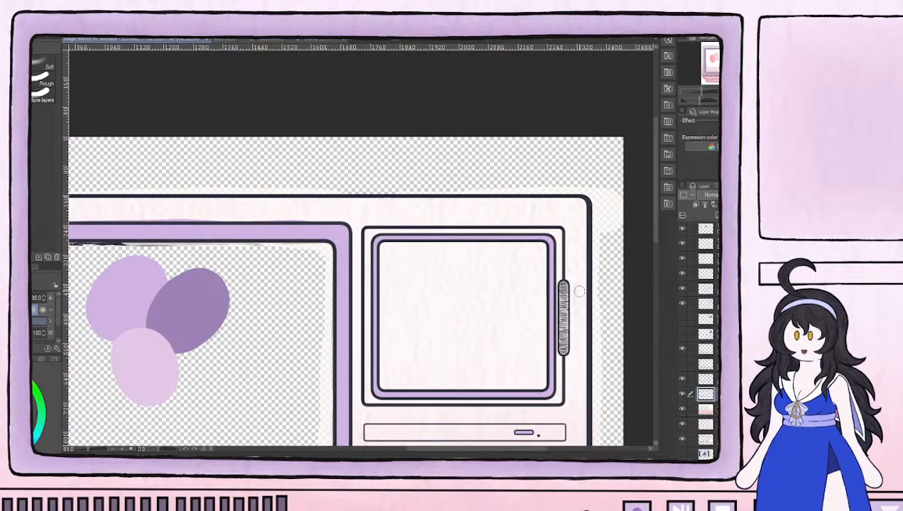
pyautogui.scroll(1, 581, 348)
pyautogui.scroll(2, 580, 347)
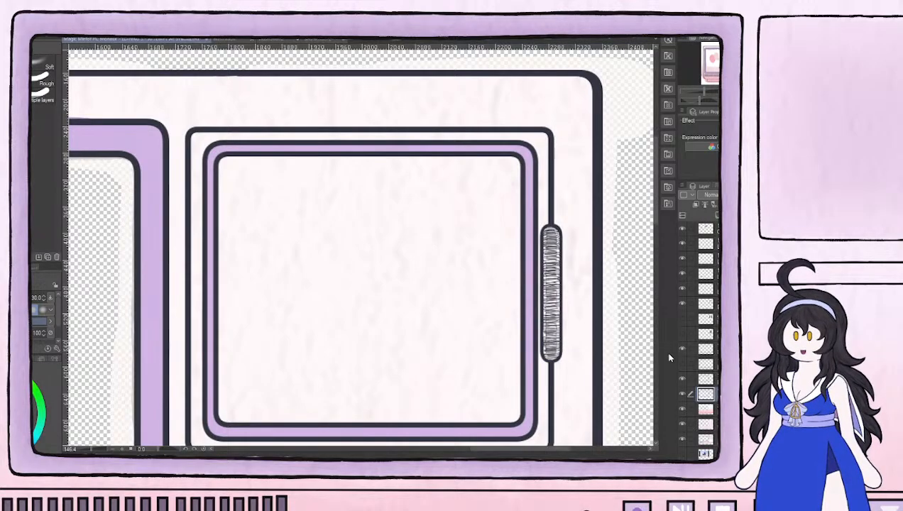
pyautogui.click(682, 395)
pyautogui.scroll(-2, 508, 305)
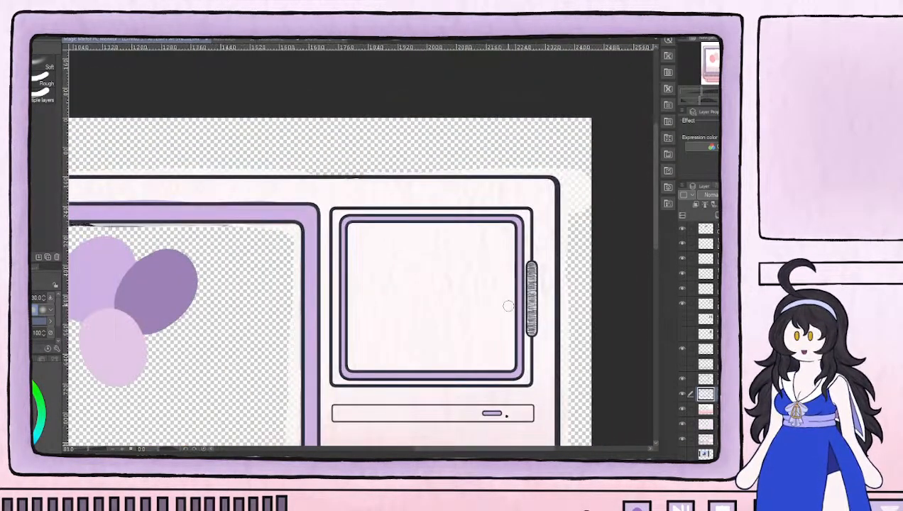
pyautogui.scroll(-1, 499, 310)
pyautogui.scroll(1, 500, 310)
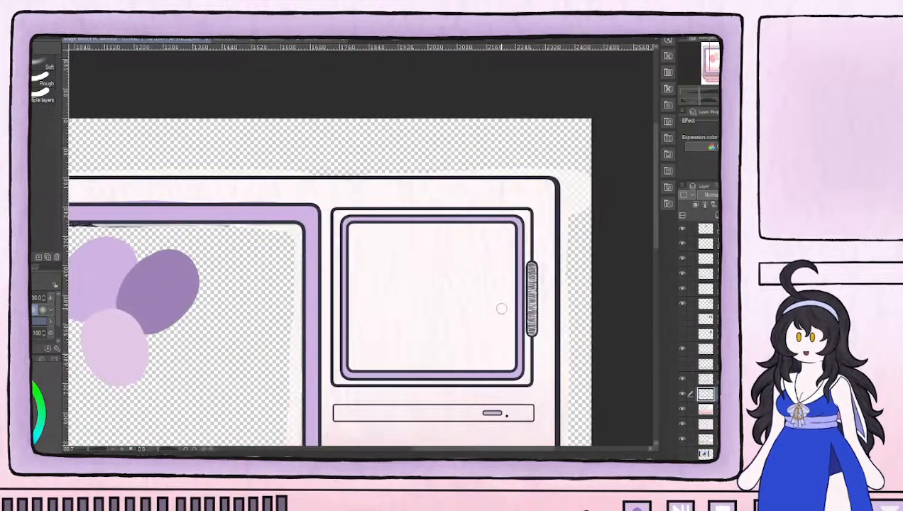
# Select the small screen with a rectangular marquee, copy its lilac frame paint onto a new layer, and clear the selection
pyautogui.press('m')
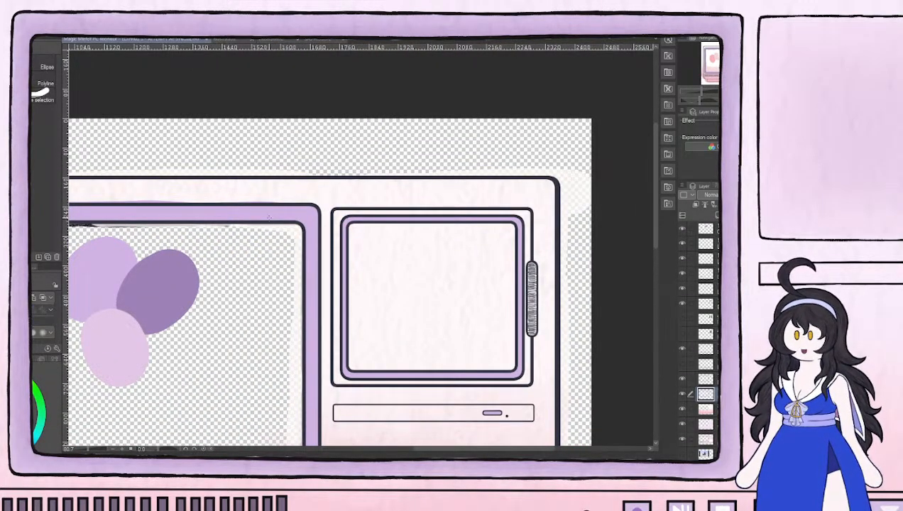
pyautogui.moveTo(331, 201)
pyautogui.mouseDown()
pyautogui.moveTo(523, 369)
pyautogui.moveTo(533, 395)
pyautogui.moveTo(542, 390)
pyautogui.mouseUp()
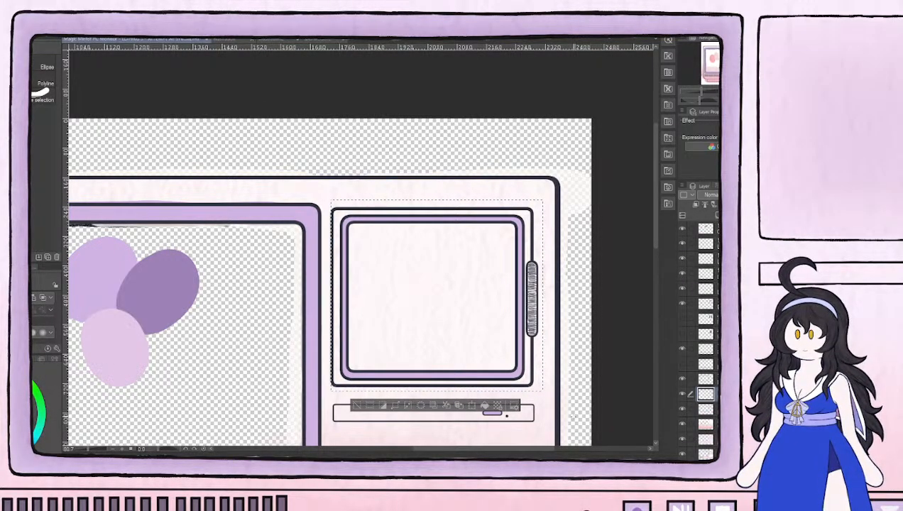
pyautogui.click(359, 406)
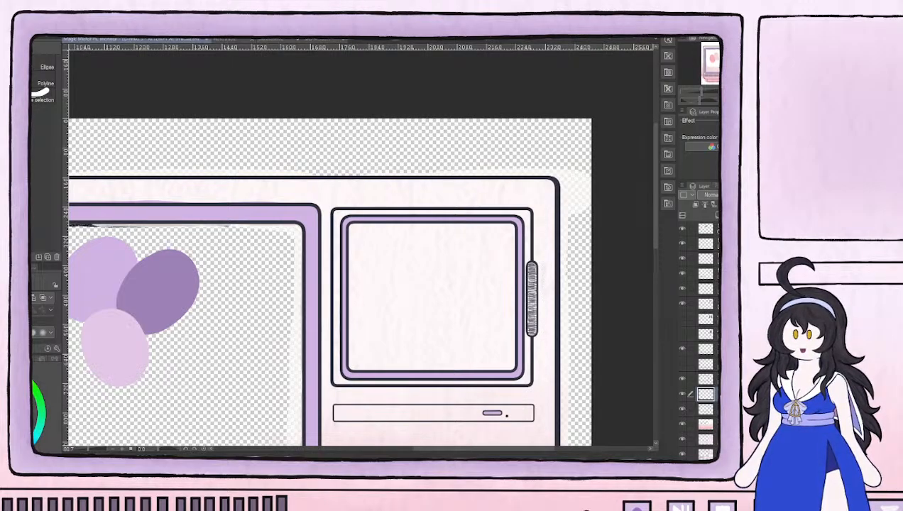
# Erase the small screen's lilac from the original paint layer with a size 60 eraser, and check both layers by toggling their visibility
pyautogui.click(699, 409)
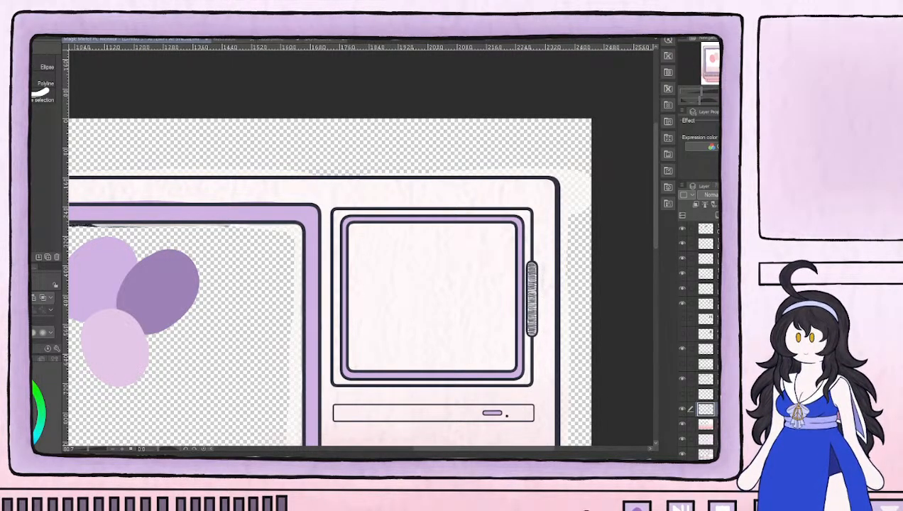
pyautogui.press('e')
pyautogui.moveTo(353, 226)
pyautogui.mouseDown()
pyautogui.moveTo(344, 253)
pyautogui.moveTo(350, 231)
pyautogui.moveTo(414, 213)
pyautogui.moveTo(502, 220)
pyautogui.moveTo(485, 213)
pyautogui.moveTo(520, 254)
pyautogui.moveTo(517, 246)
pyautogui.moveTo(525, 371)
pyautogui.moveTo(477, 380)
pyautogui.moveTo(511, 376)
pyautogui.moveTo(356, 376)
pyautogui.moveTo(344, 324)
pyautogui.moveTo(348, 250)
pyautogui.moveTo(351, 343)
pyautogui.mouseUp()
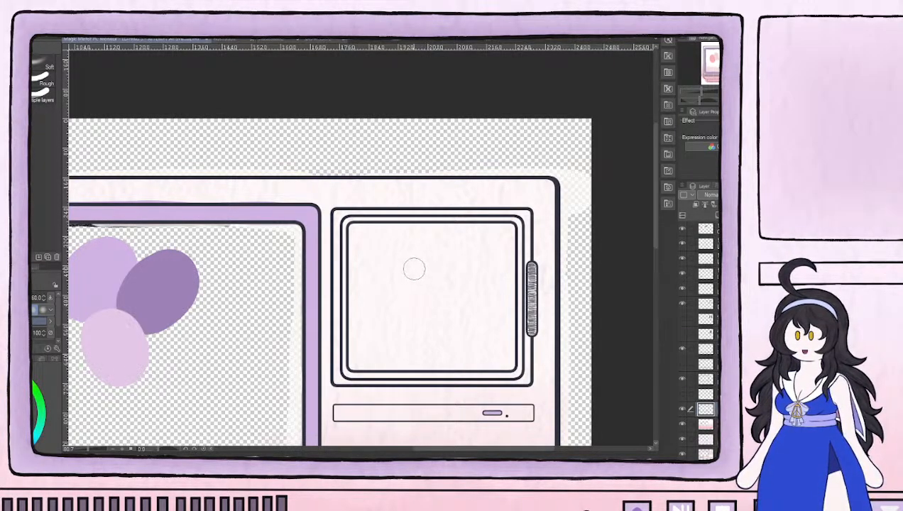
pyautogui.click(683, 397)
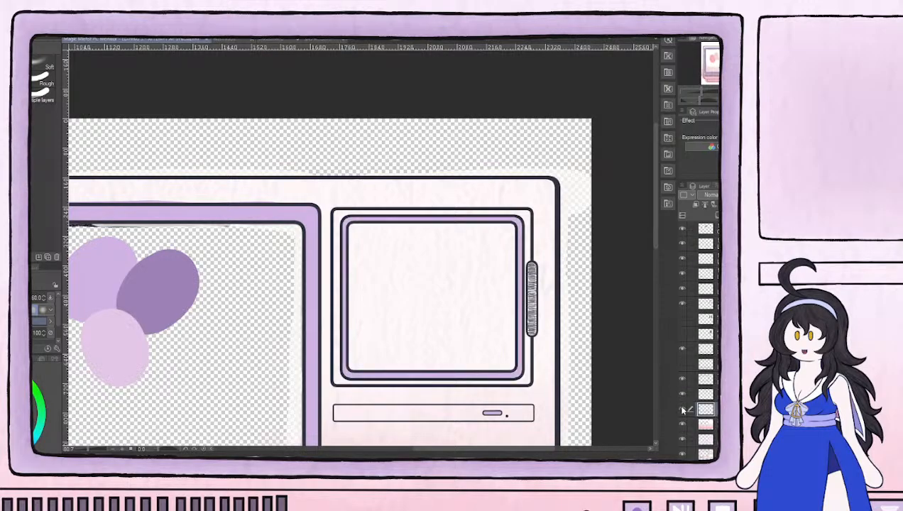
pyautogui.click(683, 411)
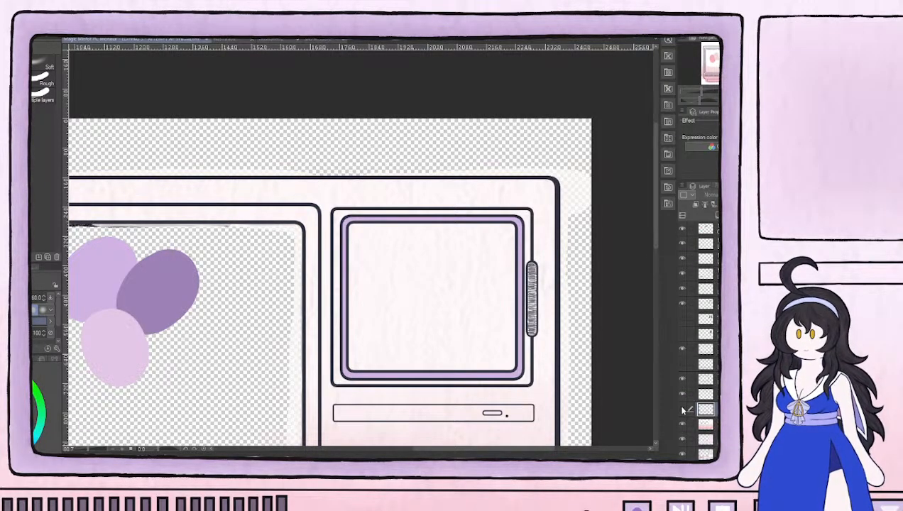
pyautogui.click(682, 410)
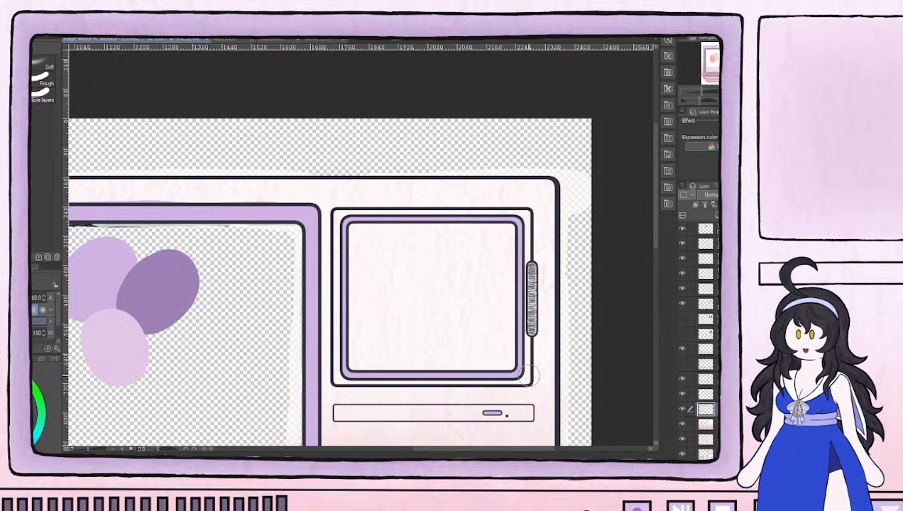
# Examine the small screen's frame and the lilac slot button below it up close, and reduce the eraser to size 10
pyautogui.scroll(2, 529, 376)
pyautogui.scroll(2, 490, 359)
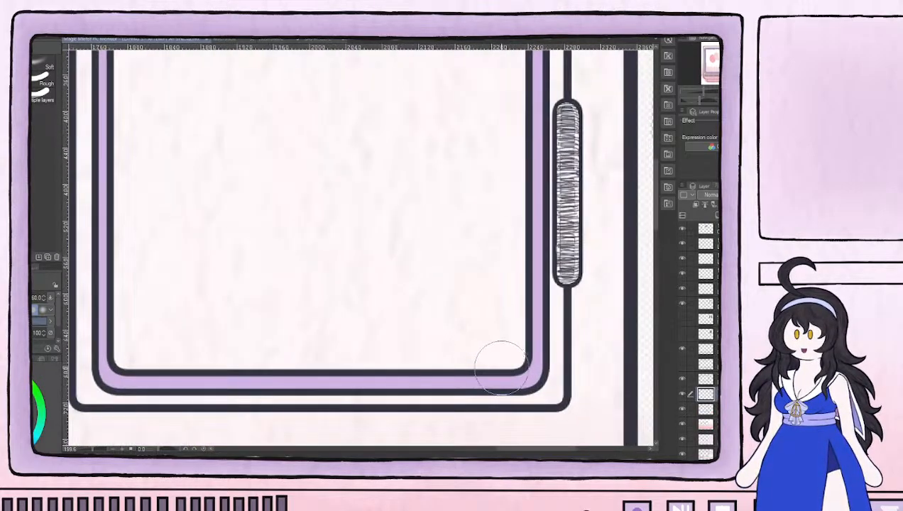
pyautogui.moveTo(454, 408)
pyautogui.mouseDown()
pyautogui.moveTo(400, 250)
pyautogui.moveTo(375, 242)
pyautogui.mouseUp()
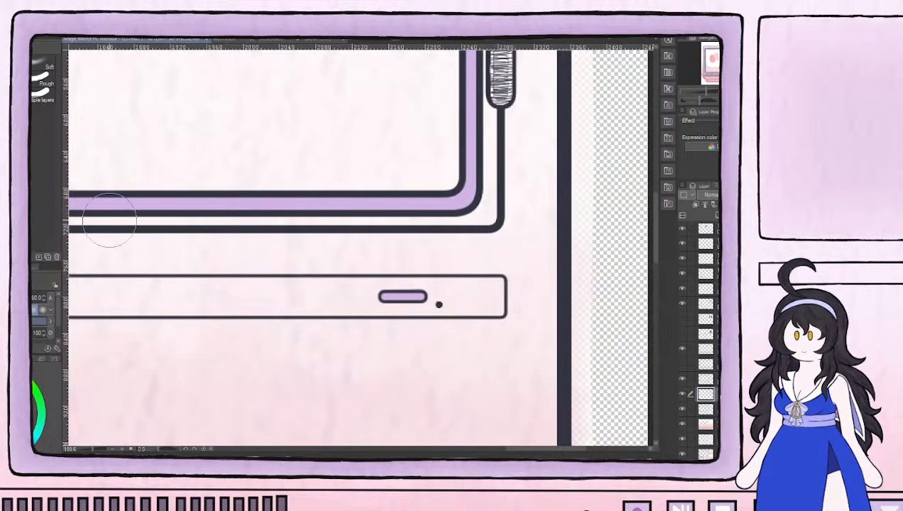
pyautogui.press('[')
pyautogui.press('[')
pyautogui.press('[')
pyautogui.press('[')
pyautogui.press('[')
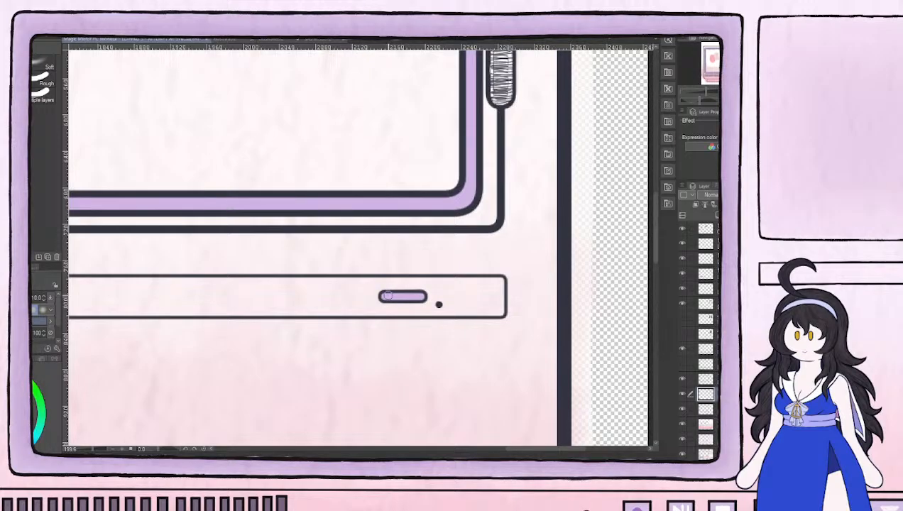
pyautogui.scroll(-3, 394, 273)
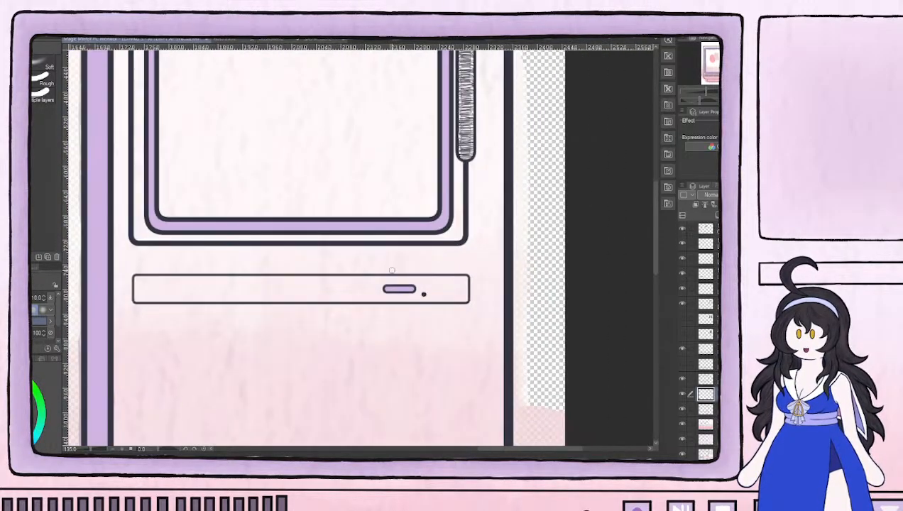
pyautogui.scroll(3, 393, 261)
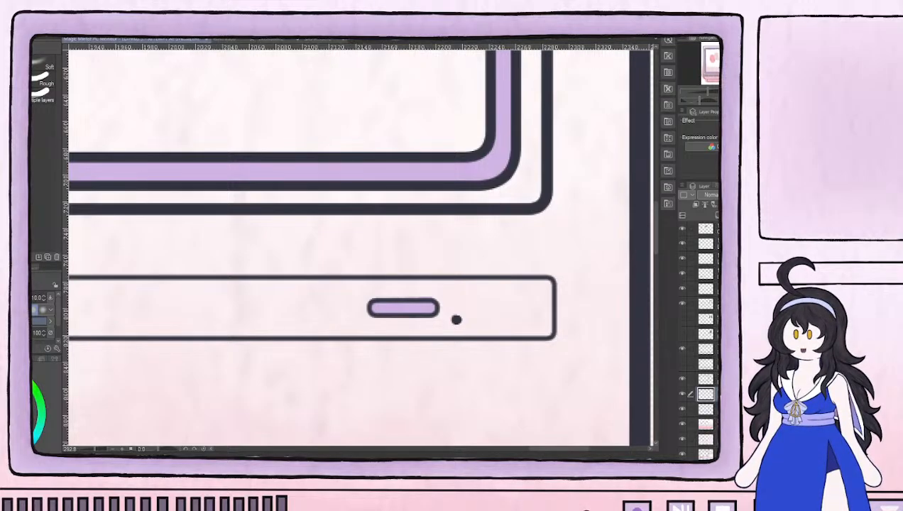
pyautogui.press('b')
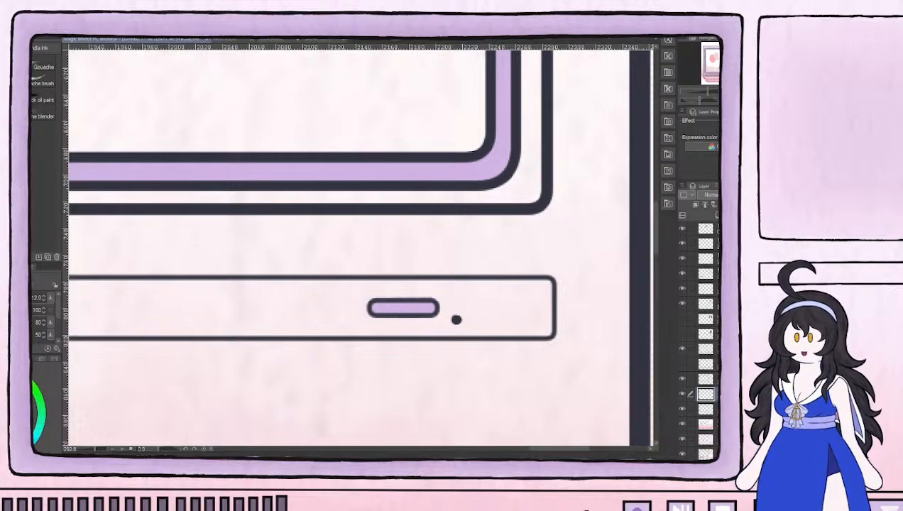
pyautogui.press('e')
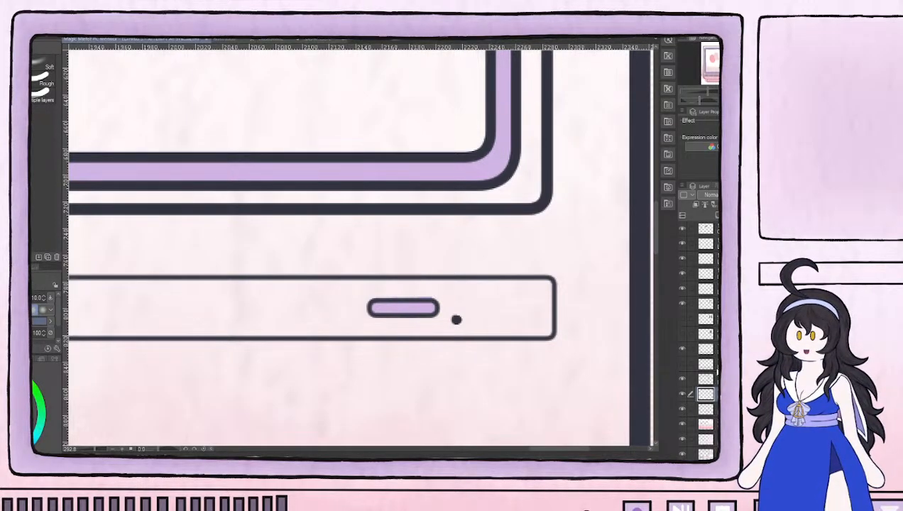
# On the main screen's paint layer, erase the lilac overspill inside the lower frame edge near its right corner with the size 10 eraser
pyautogui.click(710, 409)
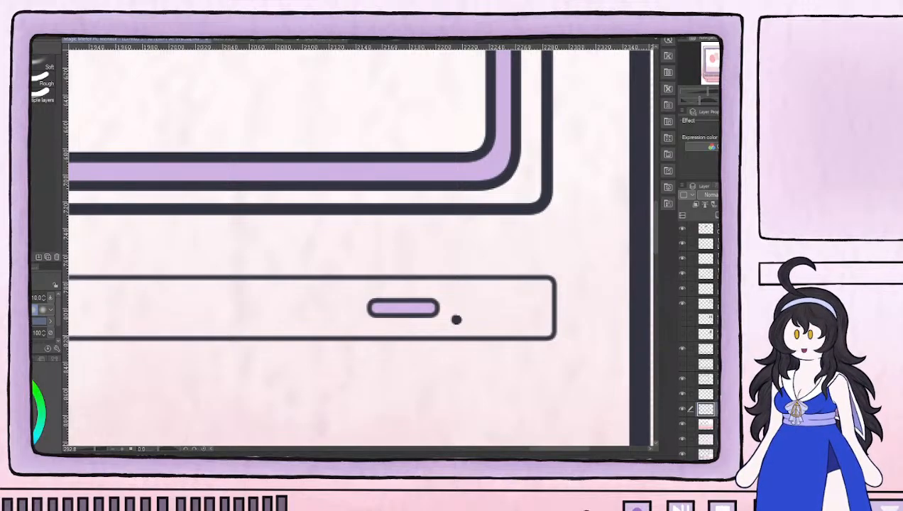
pyautogui.scroll(-4, 485, 365)
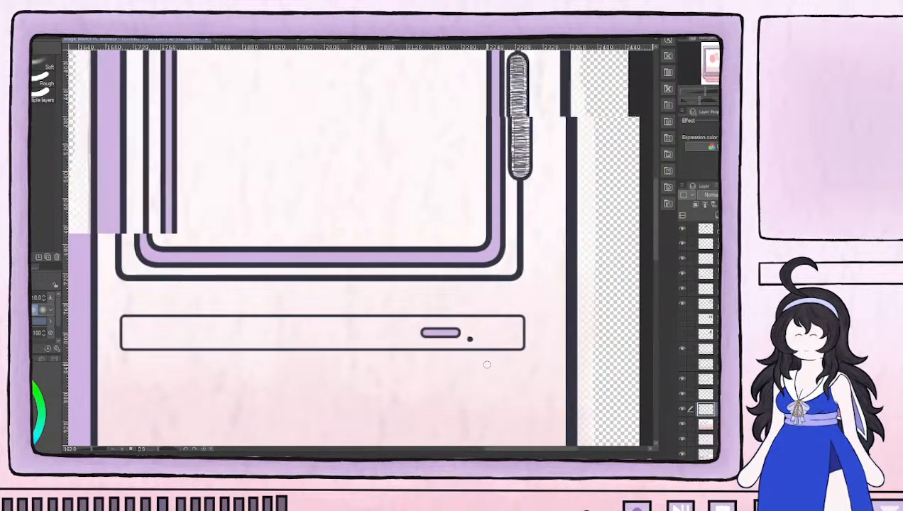
pyautogui.scroll(-3, 489, 373)
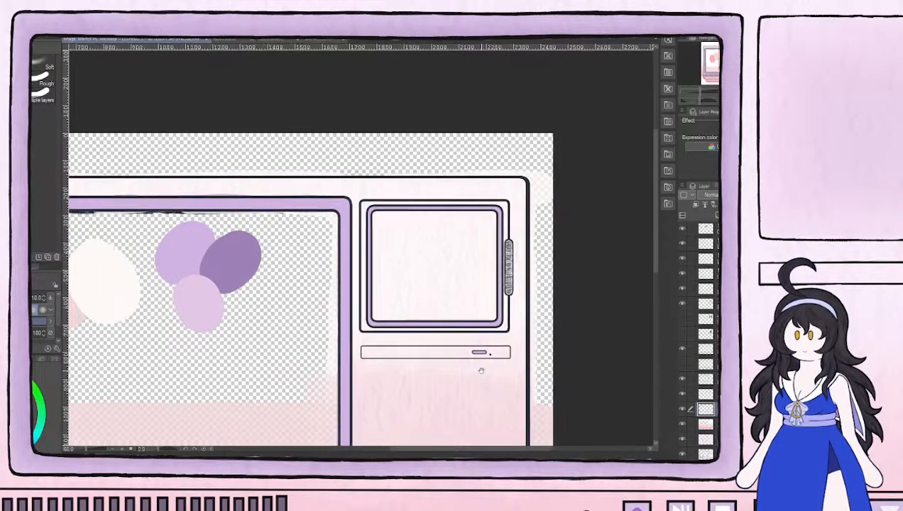
pyautogui.moveTo(478, 371); pyautogui.dragTo(545, 334)
pyautogui.scroll(2, 440, 392)
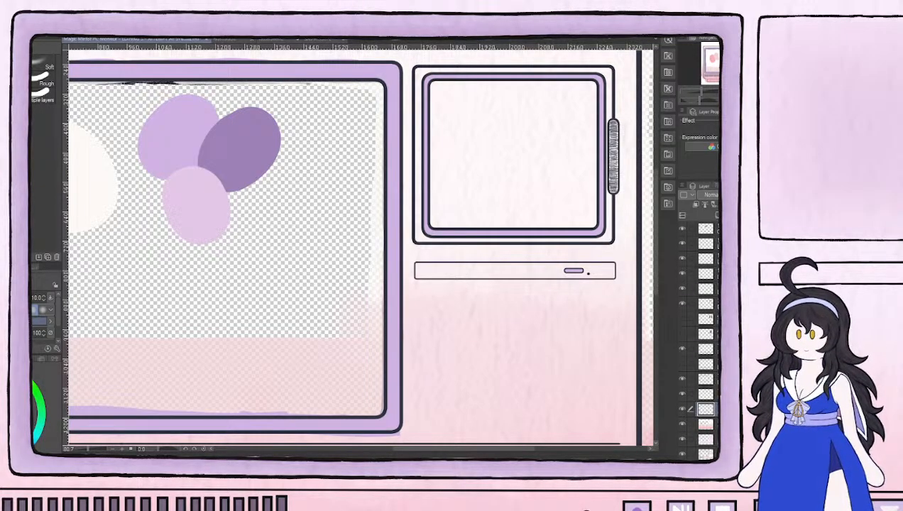
pyautogui.scroll(2, 370, 409)
pyautogui.moveTo(369, 409); pyautogui.dragTo(482, 282)
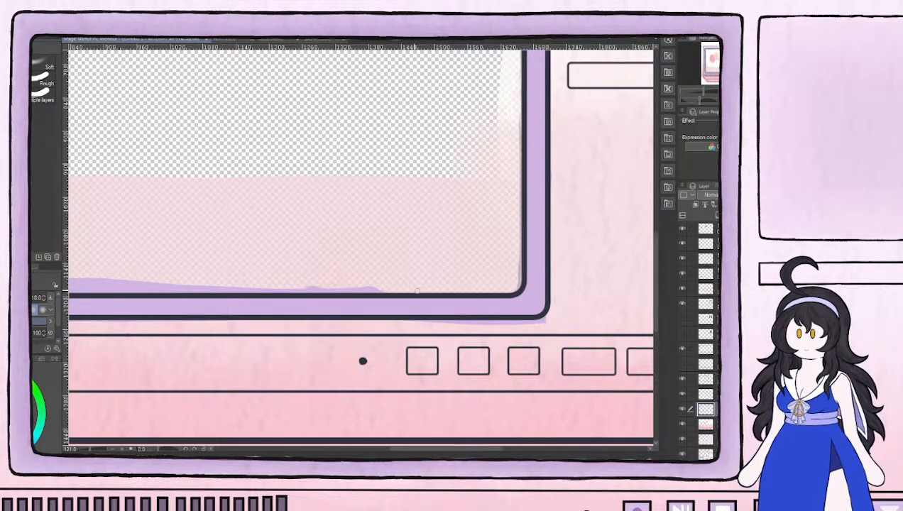
pyautogui.moveTo(336, 284)
pyautogui.mouseDown()
pyautogui.moveTo(385, 293)
pyautogui.moveTo(222, 292)
pyautogui.moveTo(244, 287)
pyautogui.moveTo(177, 281)
pyautogui.mouseUp()
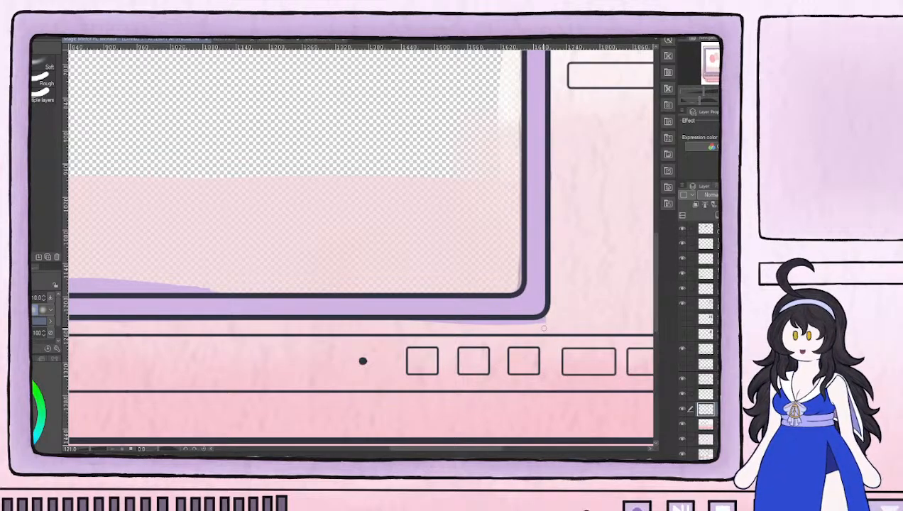
# Enlarge the eraser to size 17 and erase the lilac overspill beneath the main frame's lower-right corner
pyautogui.press(']')
pyautogui.press(']')
pyautogui.press(']')
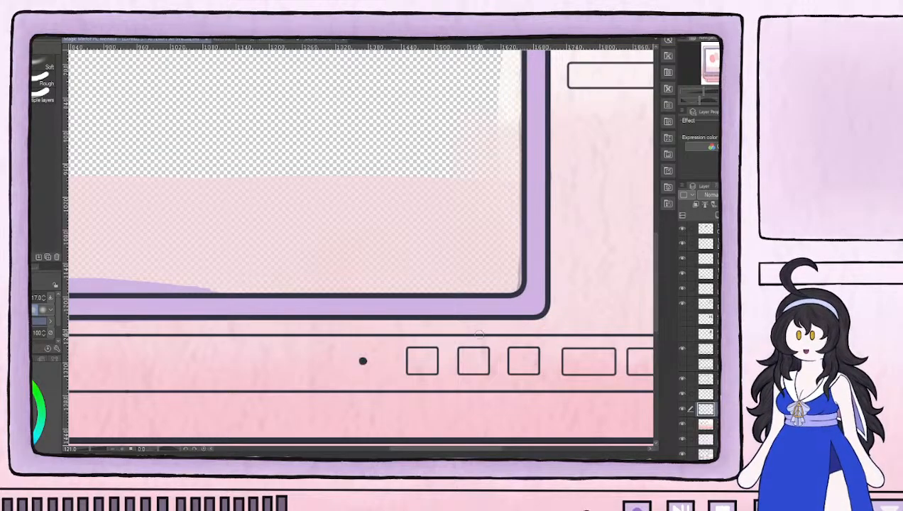
# Erase the lilac overspill along the inner and outer outlines of the main frame's left side, from the lower corner upward
pyautogui.moveTo(273, 248); pyautogui.dragTo(288, 301)
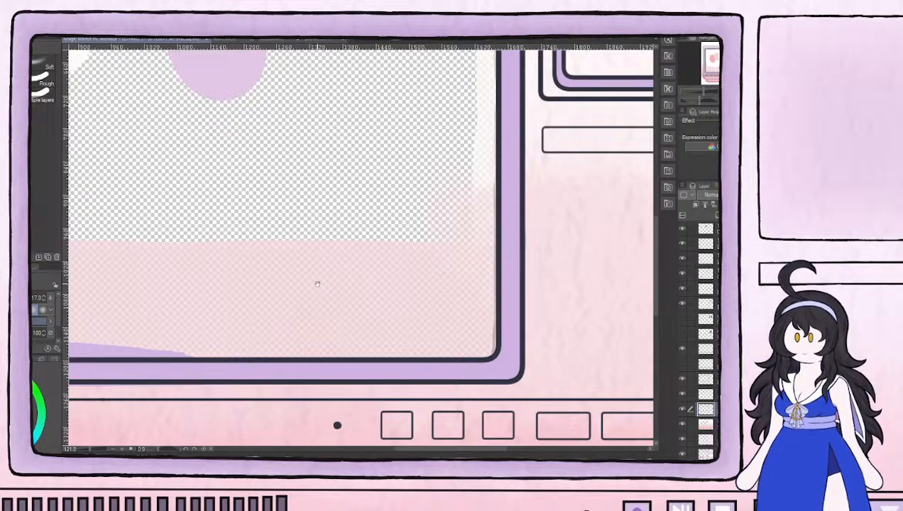
pyautogui.moveTo(317, 283); pyautogui.dragTo(579, 252)
pyautogui.moveTo(218, 278); pyautogui.dragTo(444, 207)
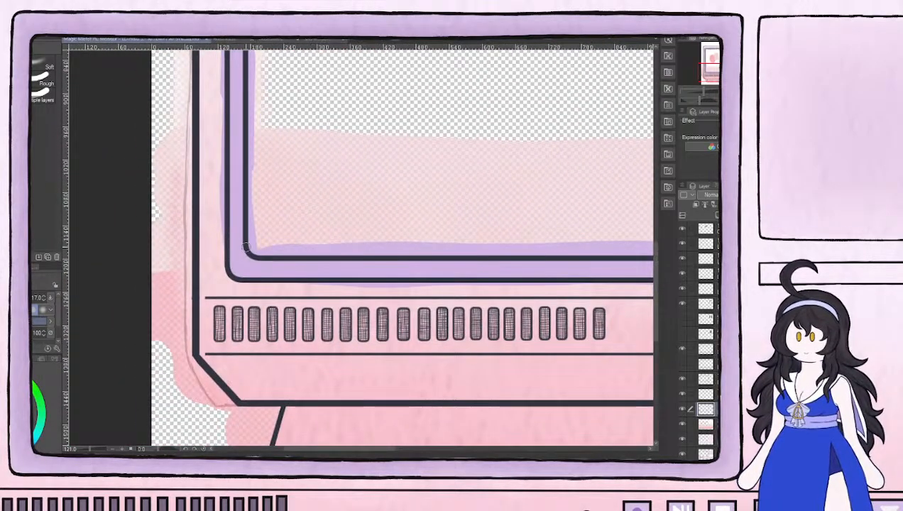
pyautogui.moveTo(253, 231); pyautogui.dragTo(252, 53)
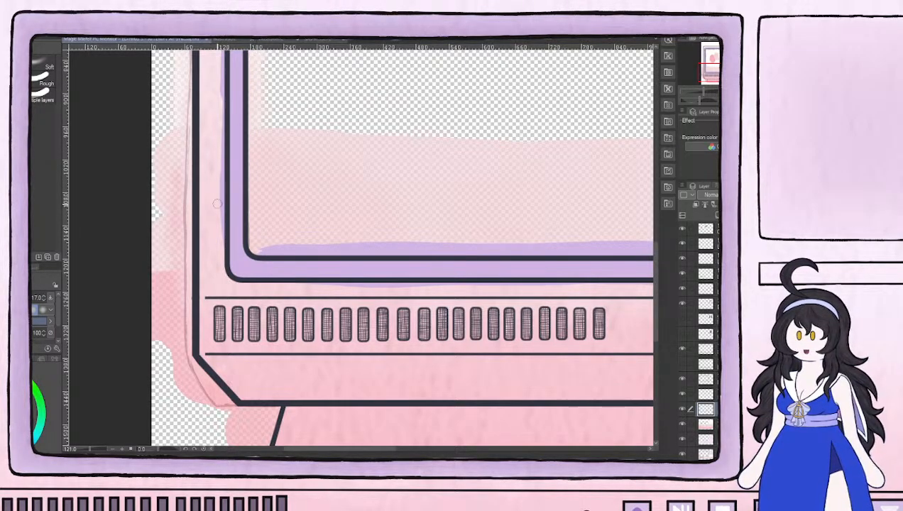
pyautogui.moveTo(220, 238); pyautogui.dragTo(219, 220)
pyautogui.moveTo(220, 252); pyautogui.dragTo(216, 189)
pyautogui.moveTo(220, 230); pyautogui.dragTo(218, 175)
pyautogui.moveTo(221, 215)
pyautogui.mouseDown()
pyautogui.moveTo(219, 265)
pyautogui.moveTo(232, 255)
pyautogui.moveTo(225, 275)
pyautogui.moveTo(230, 243)
pyautogui.moveTo(232, 281)
pyautogui.moveTo(231, 126)
pyautogui.mouseUp()
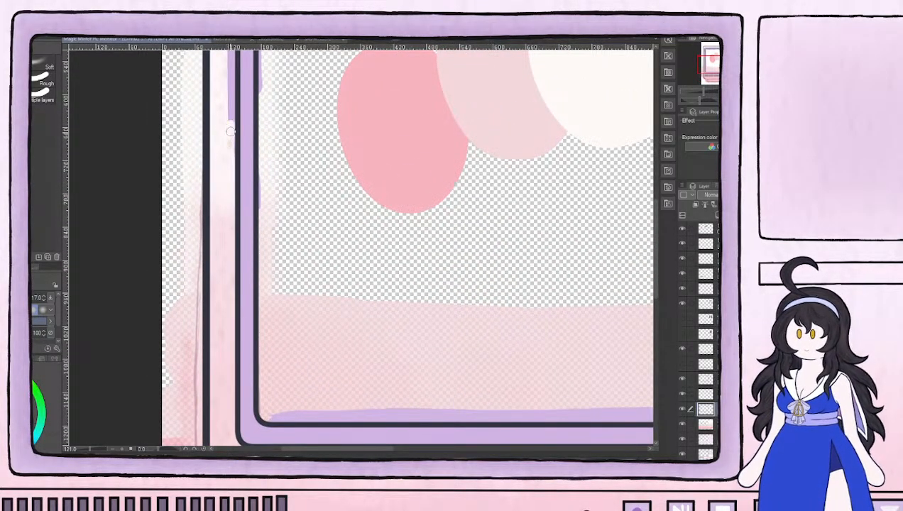
# Erase the remaining lilac overspill on both sides of the main frame's upper left side up to its corner
pyautogui.moveTo(264, 182); pyautogui.dragTo(262, 216)
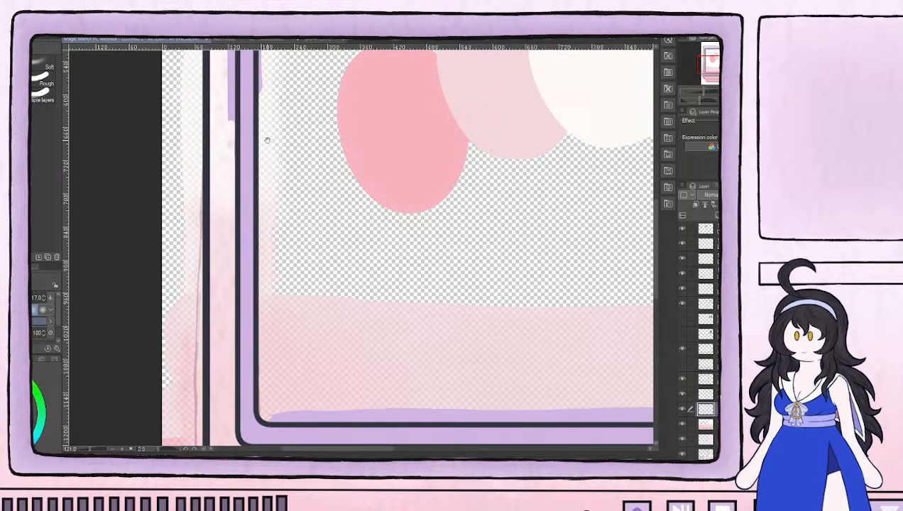
pyautogui.moveTo(266, 142); pyautogui.dragTo(268, 316)
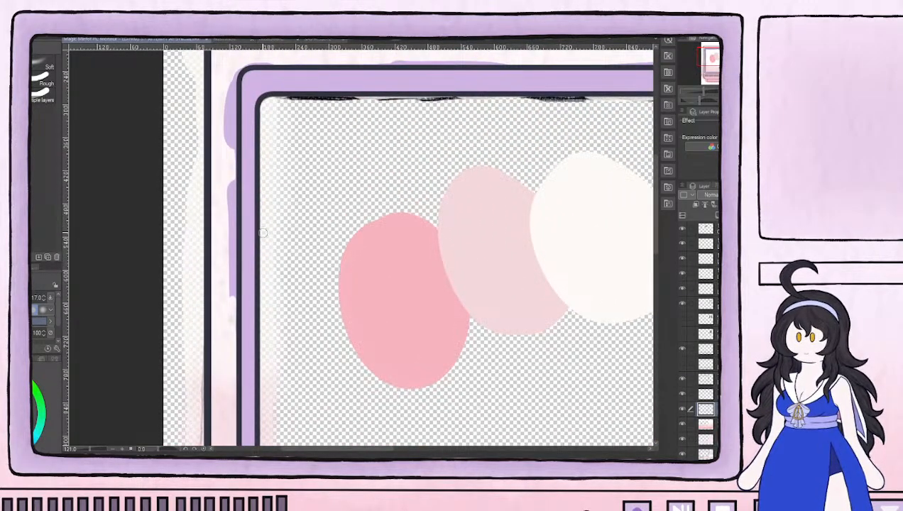
pyautogui.moveTo(224, 284)
pyautogui.mouseDown()
pyautogui.moveTo(232, 310)
pyautogui.moveTo(230, 203)
pyautogui.moveTo(233, 217)
pyautogui.moveTo(221, 200)
pyautogui.moveTo(234, 129)
pyautogui.moveTo(223, 101)
pyautogui.moveTo(233, 178)
pyautogui.mouseUp()
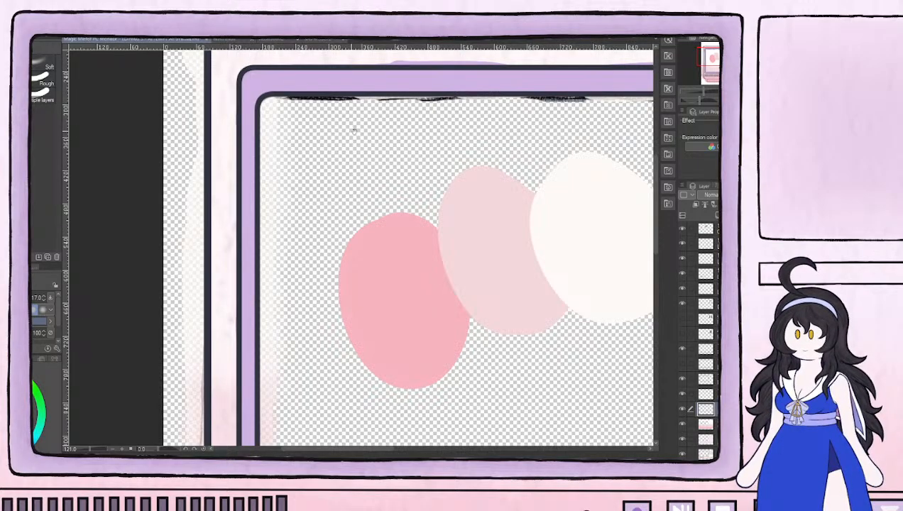
# Erase the lilac overspill along the outer and inner outlines of the main frame's upper edge
pyautogui.moveTo(400, 155); pyautogui.dragTo(279, 268)
pyautogui.moveTo(191, 172)
pyautogui.mouseDown()
pyautogui.moveTo(518, 169)
pyautogui.moveTo(347, 203)
pyautogui.moveTo(243, 208)
pyautogui.moveTo(302, 219)
pyautogui.mouseUp()
pyautogui.moveTo(483, 200); pyautogui.dragTo(298, 220)
pyautogui.moveTo(158, 232)
pyautogui.mouseDown()
pyautogui.moveTo(128, 239)
pyautogui.moveTo(321, 237)
pyautogui.moveTo(284, 242)
pyautogui.moveTo(325, 240)
pyautogui.mouseUp()
pyautogui.moveTo(489, 235); pyautogui.dragTo(347, 235)
pyautogui.moveTo(258, 235); pyautogui.dragTo(329, 238)
pyautogui.moveTo(244, 321); pyautogui.dragTo(508, 218)
pyautogui.moveTo(318, 270); pyautogui.dragTo(426, 233)
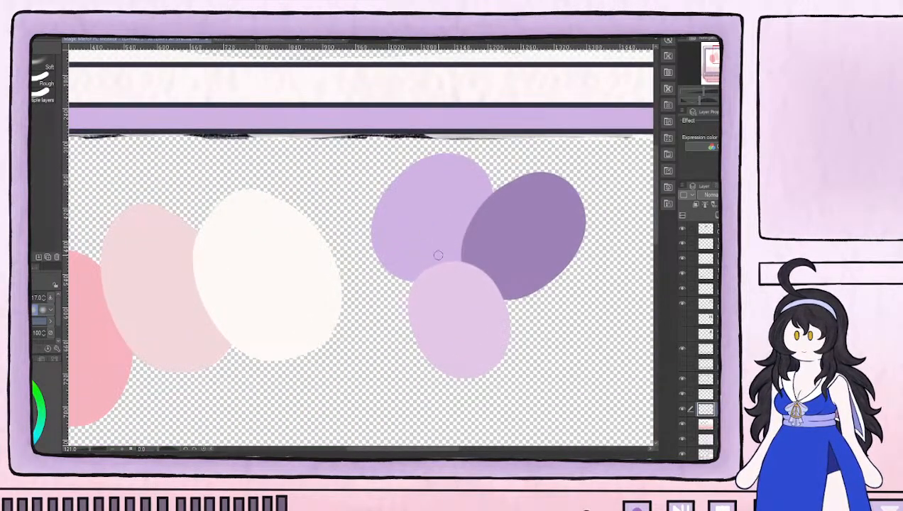
pyautogui.scroll(-2, 394, 275)
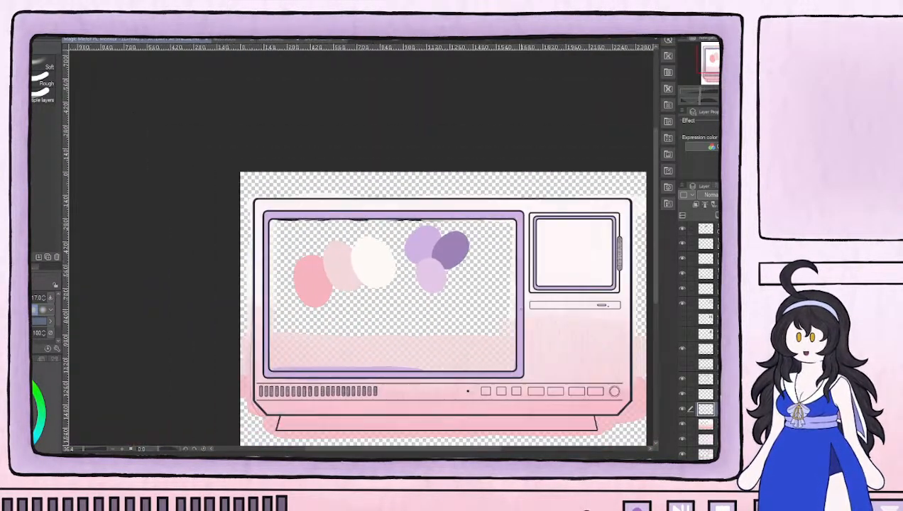
# Fill the bottommost layer with dark teal using an enlarged brush to form a contrasting backdrop behind the monitor
pyautogui.click(706, 458)
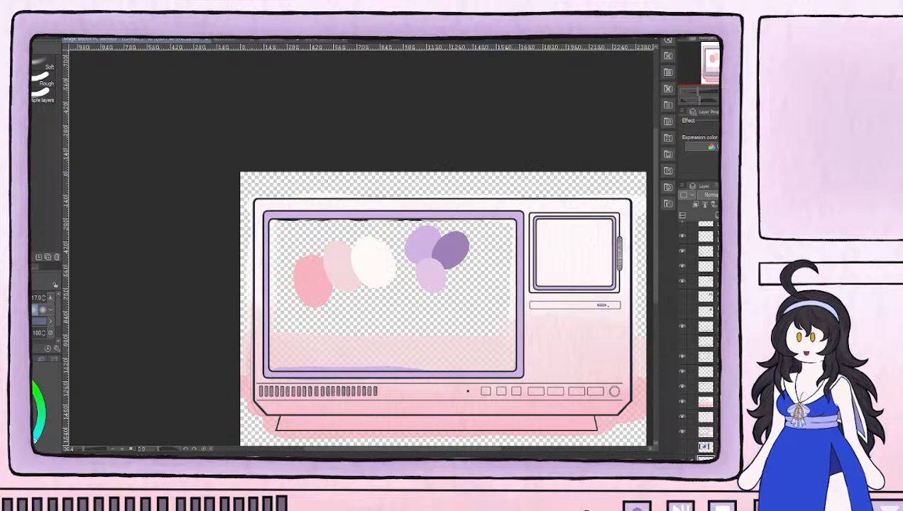
pyautogui.press('b')
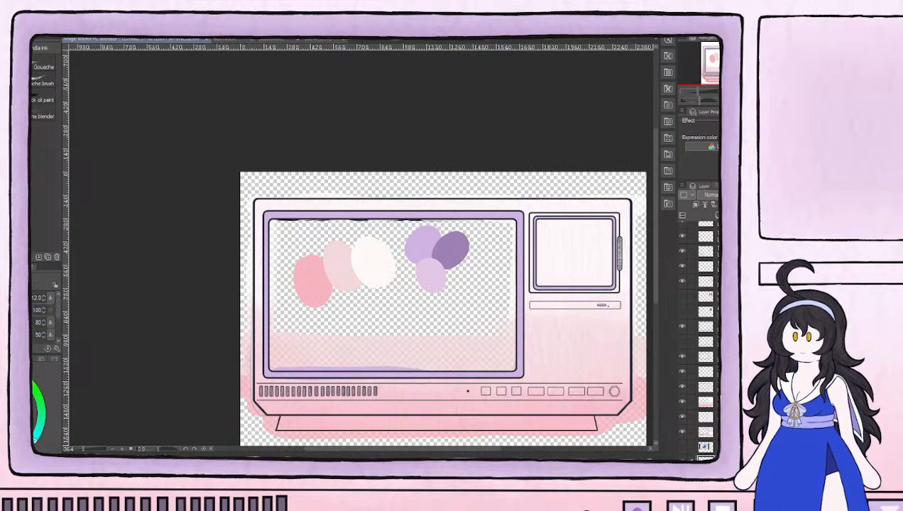
pyautogui.press(']')
pyautogui.press(']')
pyautogui.press(']')
pyautogui.press(']')
pyautogui.press(']')
pyautogui.press(']')
pyautogui.press(']')
pyautogui.press(']')
pyautogui.press(']')
pyautogui.press(']')
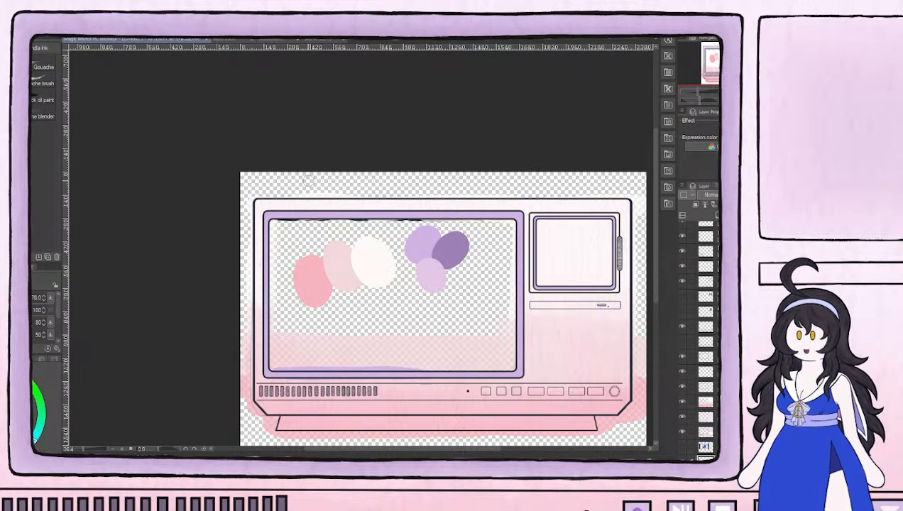
pyautogui.moveTo(298, 180)
pyautogui.mouseDown()
pyautogui.moveTo(274, 156)
pyautogui.moveTo(252, 188)
pyautogui.moveTo(212, 284)
pyautogui.moveTo(229, 307)
pyautogui.moveTo(316, 173)
pyautogui.moveTo(347, 149)
pyautogui.moveTo(415, 161)
pyautogui.moveTo(254, 297)
pyautogui.moveTo(320, 341)
pyautogui.moveTo(438, 177)
pyautogui.moveTo(357, 156)
pyautogui.moveTo(340, 332)
pyautogui.moveTo(469, 181)
pyautogui.mouseUp()
pyautogui.moveTo(492, 303); pyautogui.dragTo(380, 218)
pyautogui.moveTo(526, 347)
pyautogui.mouseDown()
pyautogui.moveTo(551, 326)
pyautogui.moveTo(552, 300)
pyautogui.moveTo(508, 399)
pyautogui.moveTo(447, 396)
pyautogui.moveTo(515, 272)
pyautogui.moveTo(547, 309)
pyautogui.moveTo(584, 233)
pyautogui.moveTo(577, 195)
pyautogui.moveTo(483, 272)
pyautogui.moveTo(346, 416)
pyautogui.moveTo(519, 180)
pyautogui.moveTo(447, 256)
pyautogui.moveTo(411, 383)
pyautogui.moveTo(548, 300)
pyautogui.moveTo(603, 219)
pyautogui.moveTo(422, 304)
pyautogui.moveTo(331, 395)
pyautogui.moveTo(459, 212)
pyautogui.moveTo(559, 116)
pyautogui.moveTo(289, 383)
pyautogui.moveTo(430, 172)
pyautogui.moveTo(518, 96)
pyautogui.moveTo(343, 266)
pyautogui.moveTo(251, 399)
pyautogui.moveTo(345, 205)
pyautogui.moveTo(461, 64)
pyautogui.moveTo(197, 381)
pyautogui.moveTo(357, 106)
pyautogui.moveTo(324, 111)
pyautogui.moveTo(105, 375)
pyautogui.mouseUp()
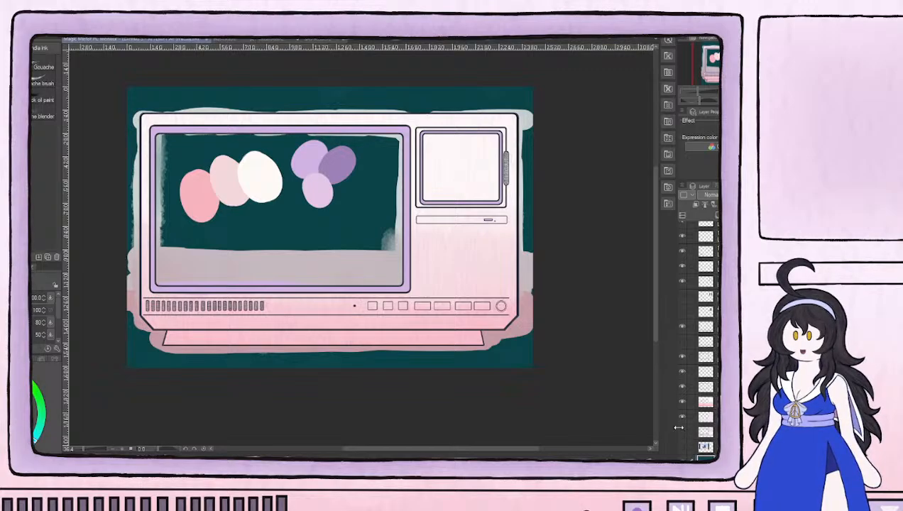
pyautogui.moveTo(358, 258); pyautogui.dragTo(403, 303)
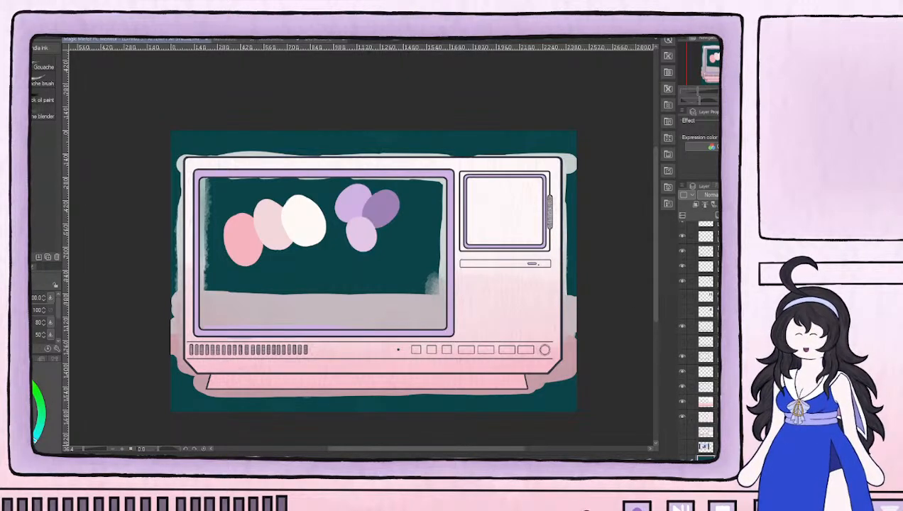
# Hide the pink gradient layer and select the textured pale lilac base layer directly beneath it
pyautogui.click(682, 402)
pyautogui.click(681, 402)
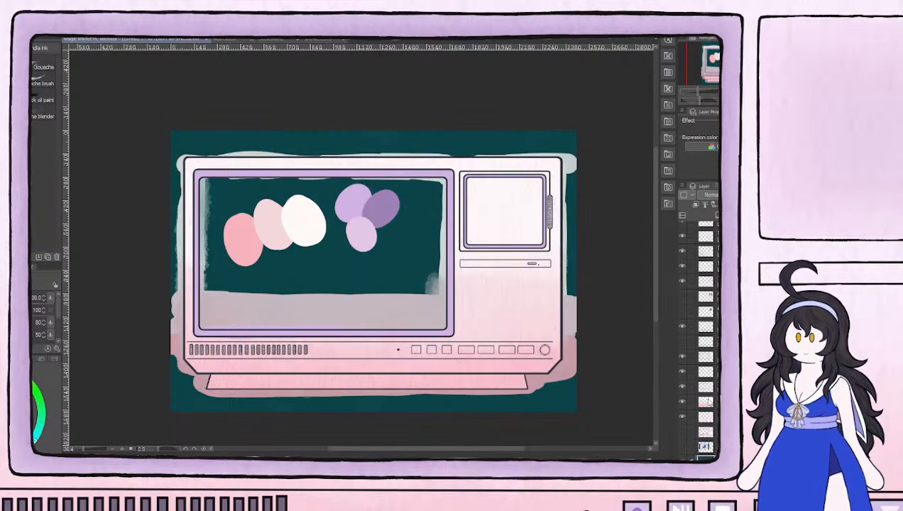
pyautogui.click(683, 402)
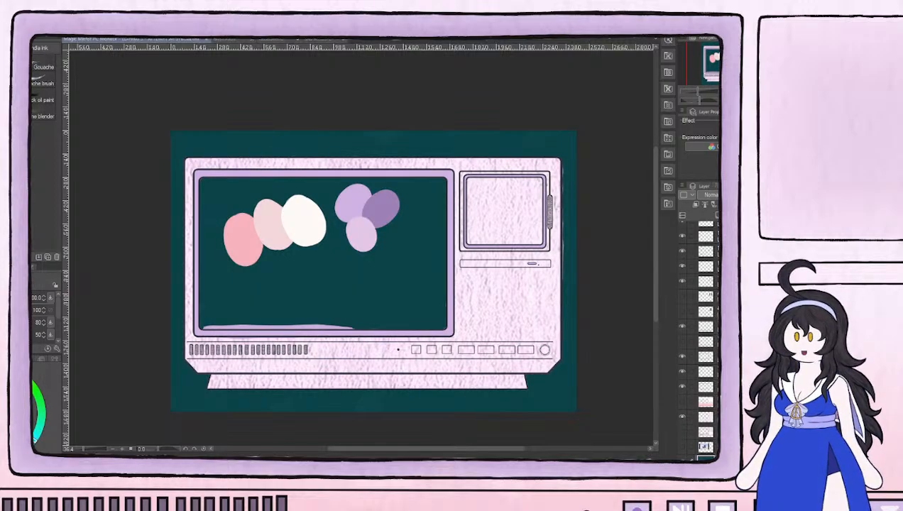
pyautogui.click(682, 418)
pyautogui.click(683, 417)
pyautogui.click(705, 417)
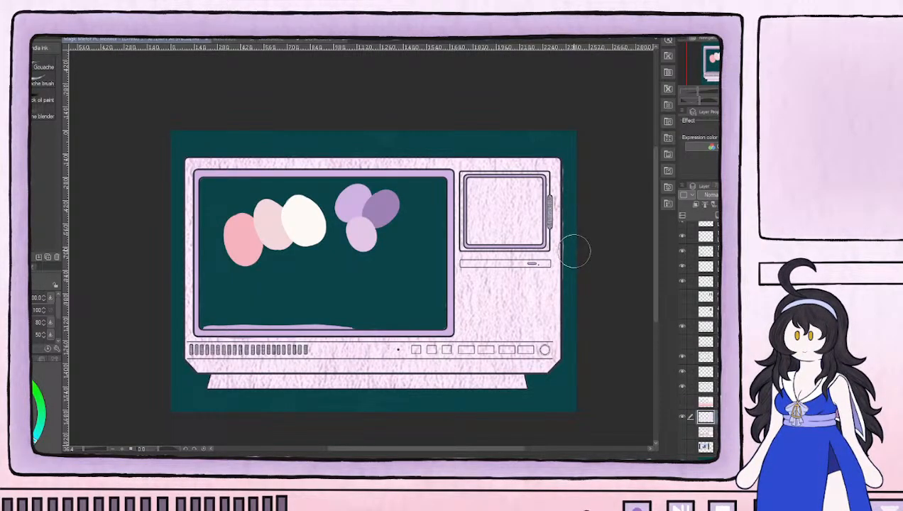
# Erase the stray pale slivers outside the monitor casing's right outline with the size 17 eraser
pyautogui.scroll(2, 573, 250)
pyautogui.scroll(1, 576, 249)
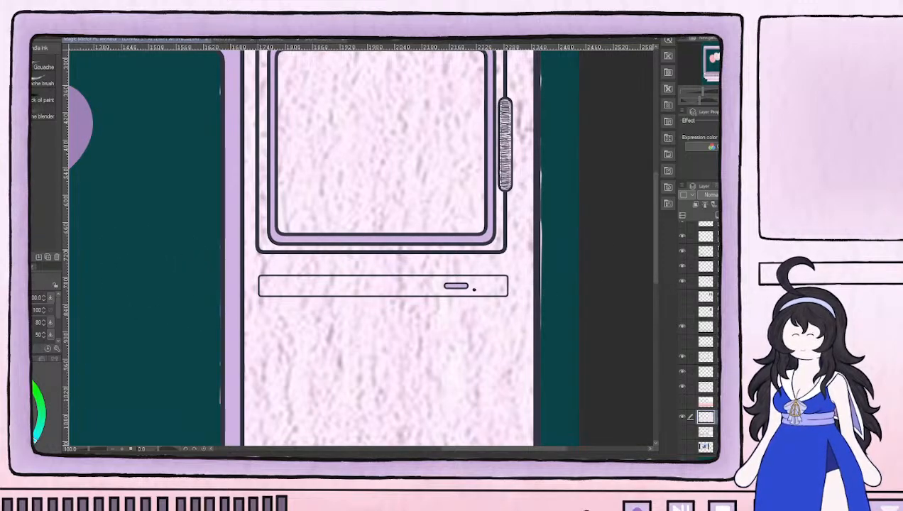
pyautogui.press('e')
pyautogui.moveTo(548, 243)
pyautogui.mouseDown()
pyautogui.moveTo(540, 225)
pyautogui.moveTo(545, 120)
pyautogui.mouseUp()
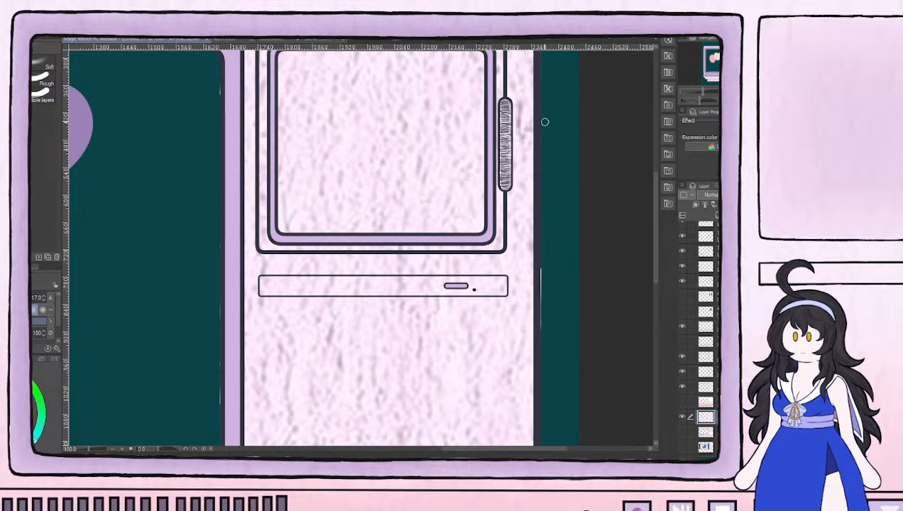
pyautogui.moveTo(551, 268); pyautogui.dragTo(544, 342)
pyautogui.scroll(5, 544, 176)
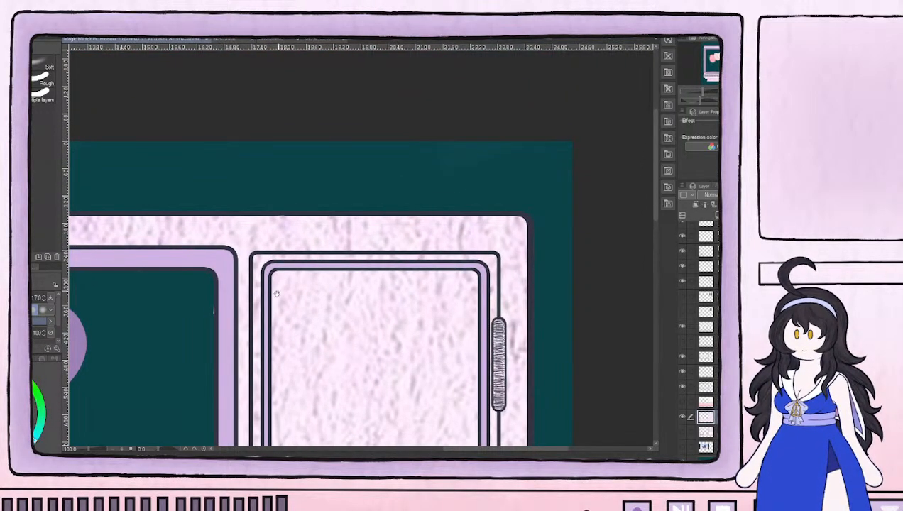
pyautogui.moveTo(284, 285); pyautogui.dragTo(551, 195)
pyautogui.scroll(-5, 527, 210)
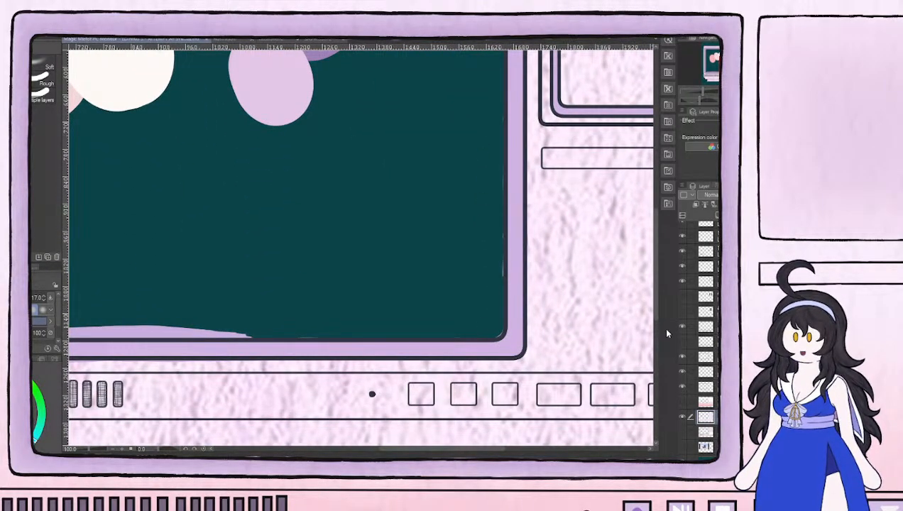
# On the lilac frame layer, erase the slivers inside the main screen's right edge and the overspill at its lower-left corner
pyautogui.click(706, 387)
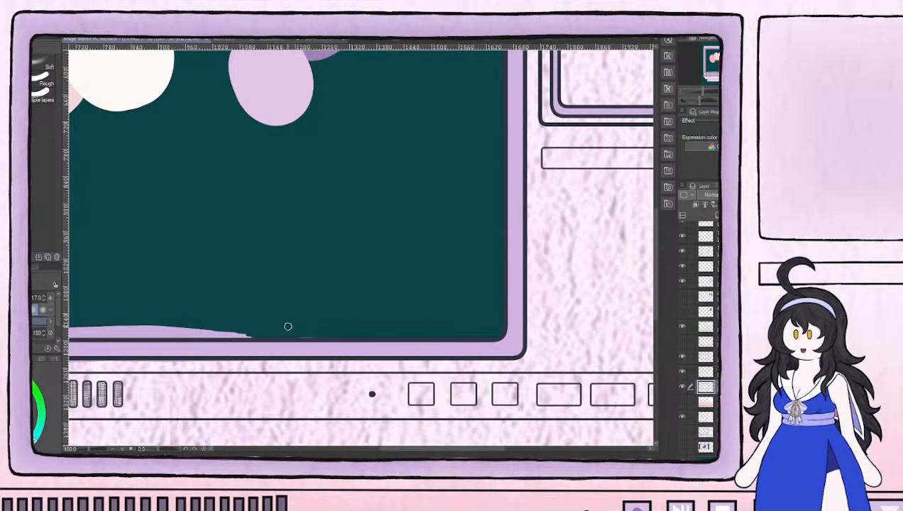
pyautogui.moveTo(233, 307); pyautogui.dragTo(504, 276)
pyautogui.moveTo(227, 288); pyautogui.dragTo(310, 306)
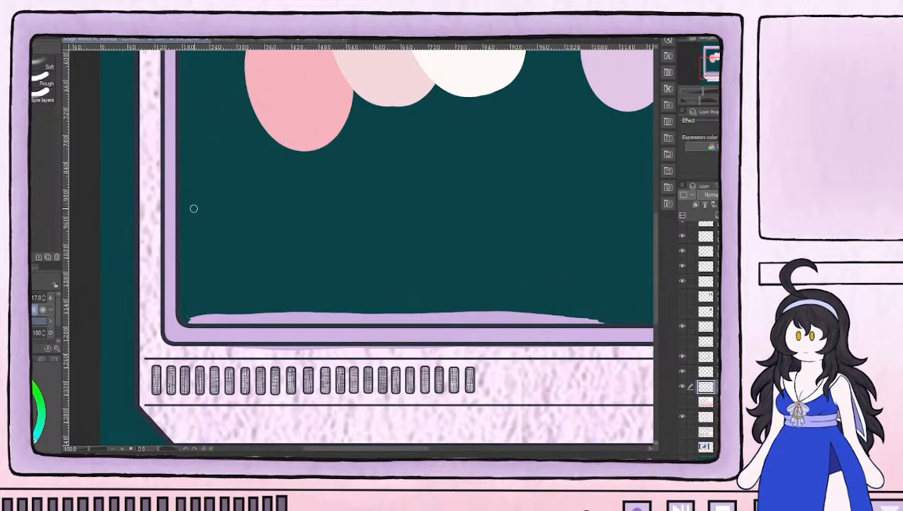
pyautogui.moveTo(192, 315)
pyautogui.mouseDown()
pyautogui.moveTo(221, 319)
pyautogui.moveTo(202, 315)
pyautogui.moveTo(278, 317)
pyautogui.moveTo(239, 323)
pyautogui.moveTo(305, 316)
pyautogui.moveTo(274, 310)
pyautogui.mouseUp()
pyautogui.moveTo(217, 152); pyautogui.dragTo(298, 390)
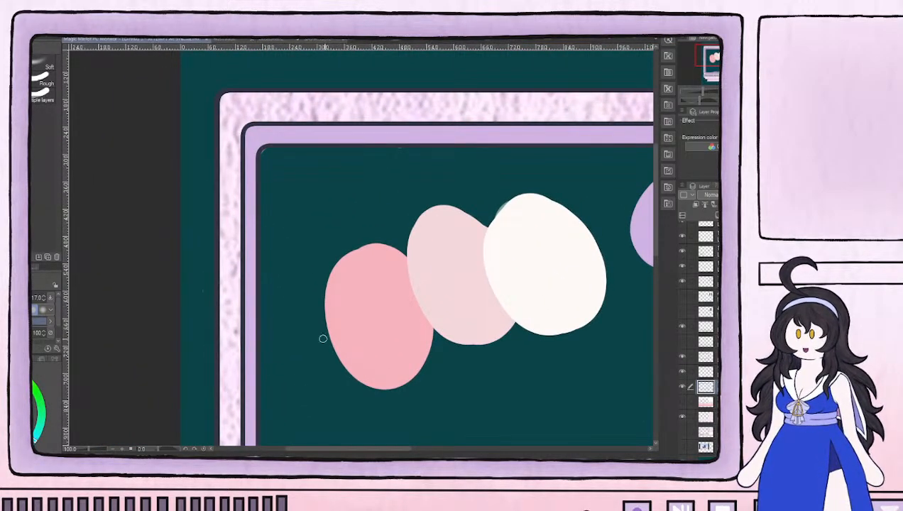
pyautogui.moveTo(397, 388); pyautogui.dragTo(288, 223)
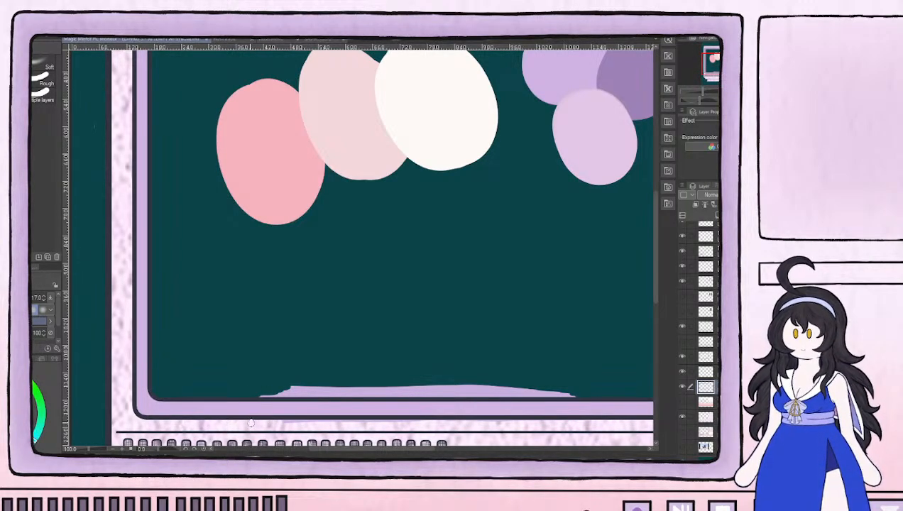
# Erase the remaining lilac strip inside the main screen's lower edge and check along its upper edge for leftovers
pyautogui.moveTo(352, 399); pyautogui.dragTo(174, 339)
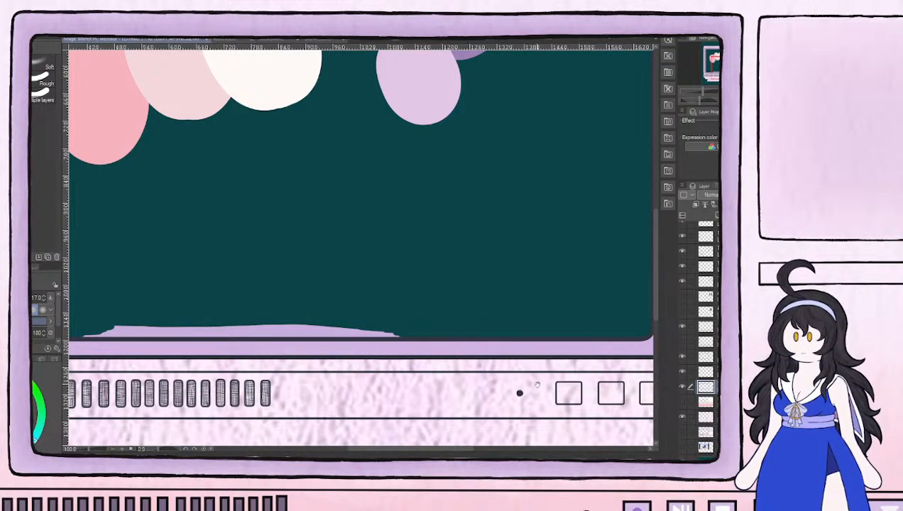
pyautogui.moveTo(536, 383); pyautogui.dragTo(357, 344)
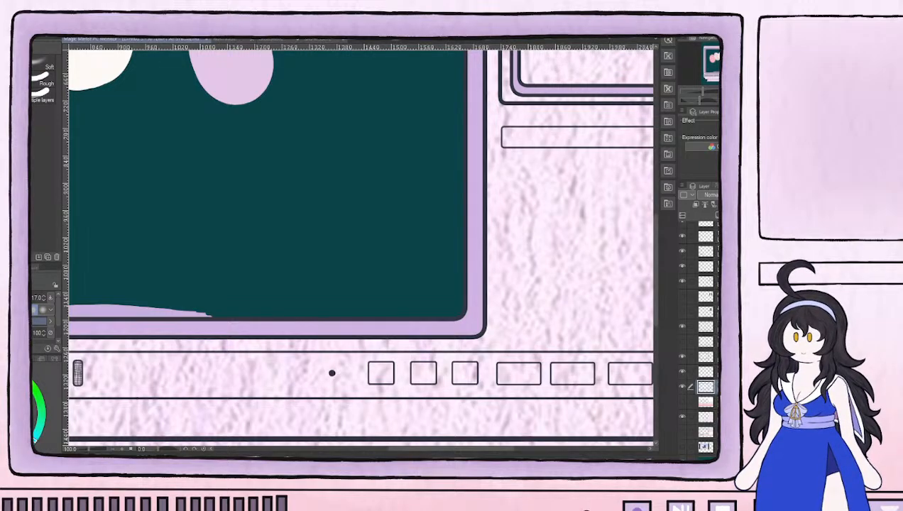
pyautogui.moveTo(191, 255); pyautogui.dragTo(499, 184)
pyautogui.moveTo(250, 234)
pyautogui.mouseDown()
pyautogui.moveTo(388, 227)
pyautogui.moveTo(374, 224)
pyautogui.moveTo(405, 232)
pyautogui.moveTo(383, 235)
pyautogui.moveTo(366, 234)
pyautogui.moveTo(437, 233)
pyautogui.moveTo(398, 228)
pyautogui.moveTo(434, 224)
pyautogui.moveTo(477, 229)
pyautogui.moveTo(420, 238)
pyautogui.moveTo(543, 234)
pyautogui.mouseUp()
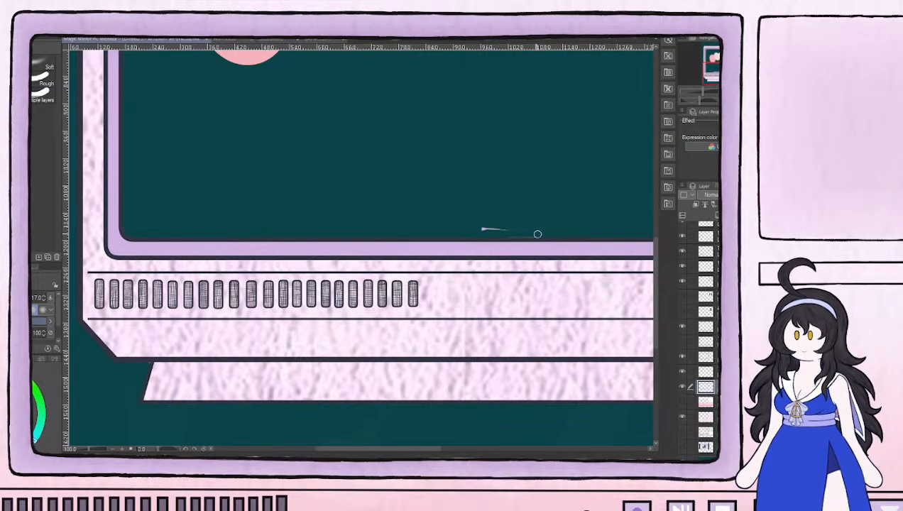
pyautogui.moveTo(346, 139); pyautogui.dragTo(457, 465)
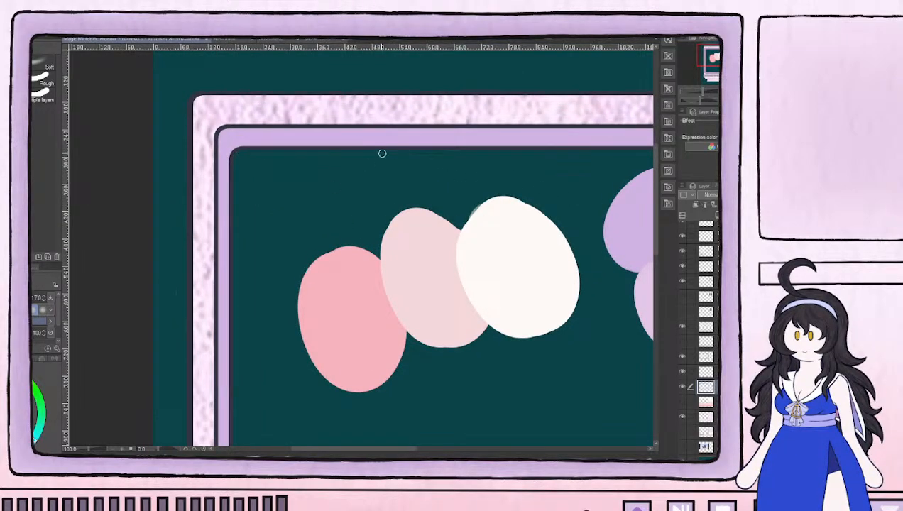
pyautogui.moveTo(551, 177); pyautogui.dragTo(345, 185)
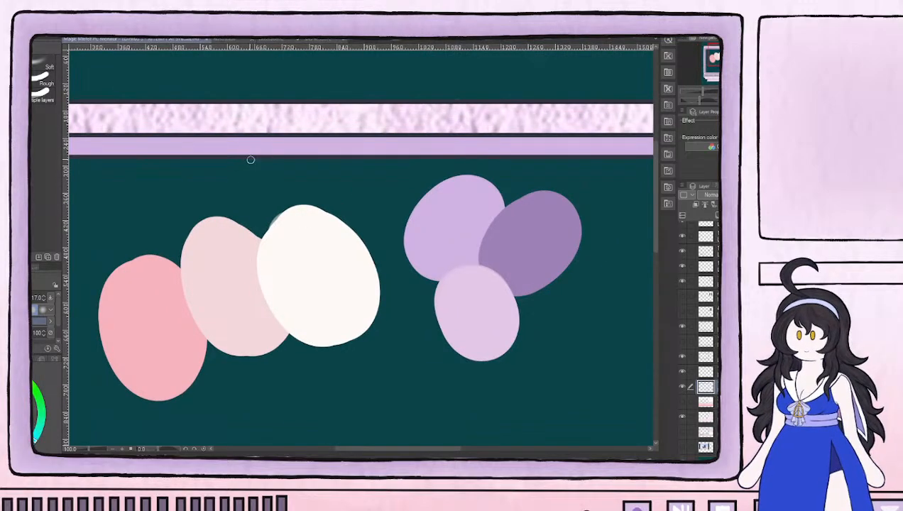
pyautogui.moveTo(509, 190); pyautogui.dragTo(358, 201)
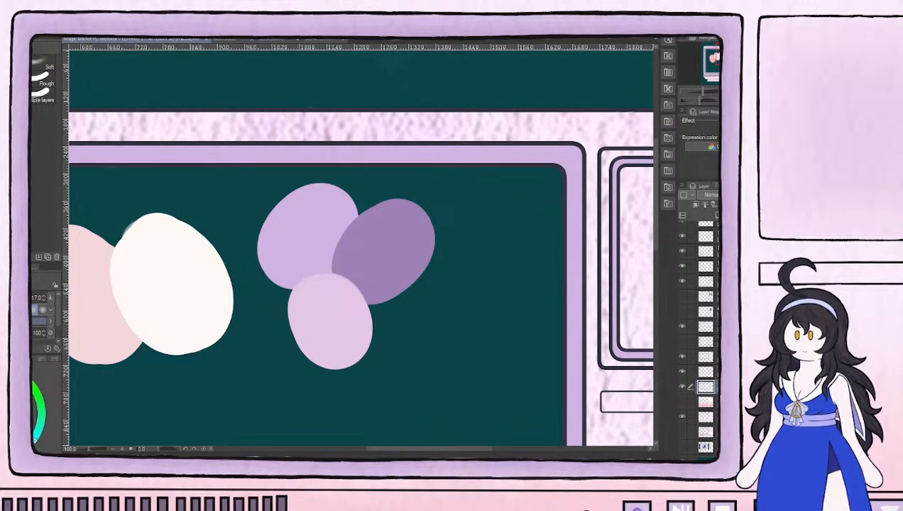
# Select the textured base layer again and inspect the main screen's inner outline all around for stray paint
pyautogui.click(711, 403)
pyautogui.click(710, 418)
pyautogui.moveTo(339, 256); pyautogui.dragTo(637, 269)
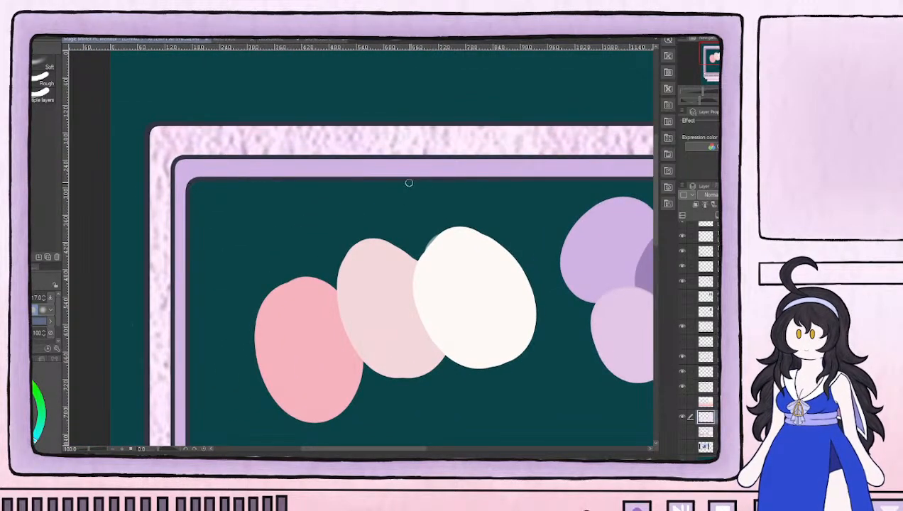
pyautogui.moveTo(270, 285)
pyautogui.mouseDown()
pyautogui.moveTo(331, 159)
pyautogui.moveTo(339, 269)
pyautogui.mouseUp()
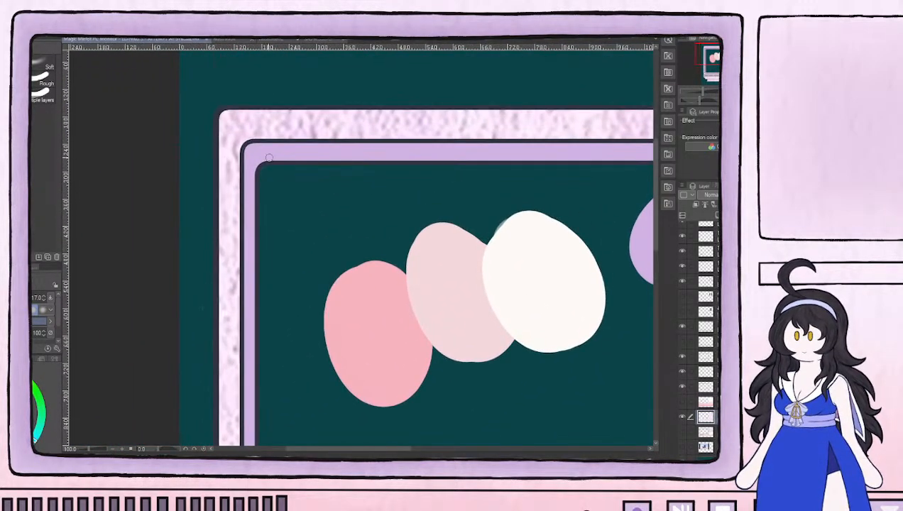
pyautogui.moveTo(315, 356); pyautogui.dragTo(292, 145)
pyautogui.moveTo(436, 344); pyautogui.dragTo(172, 285)
pyautogui.moveTo(521, 274)
pyautogui.mouseDown()
pyautogui.moveTo(367, 274)
pyautogui.moveTo(302, 285)
pyautogui.mouseUp()
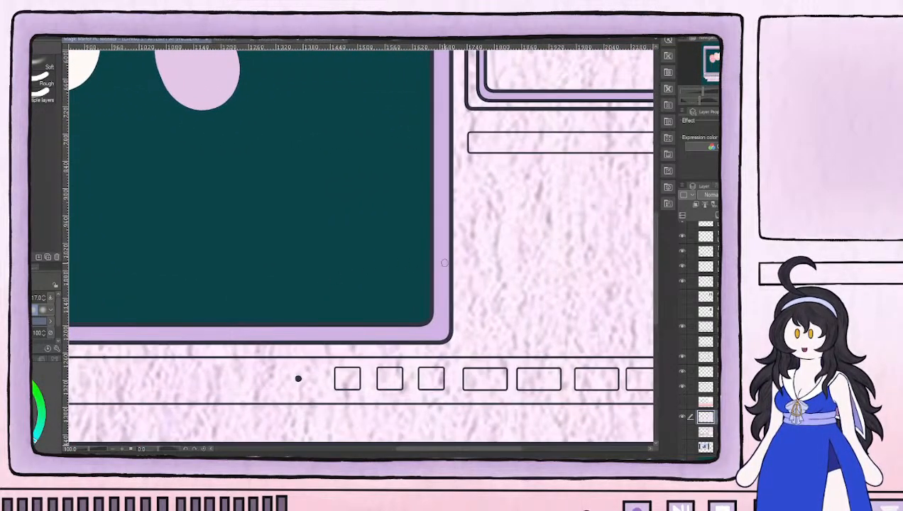
pyautogui.moveTo(408, 185)
pyautogui.mouseDown()
pyautogui.moveTo(424, 317)
pyautogui.moveTo(418, 347)
pyautogui.mouseUp()
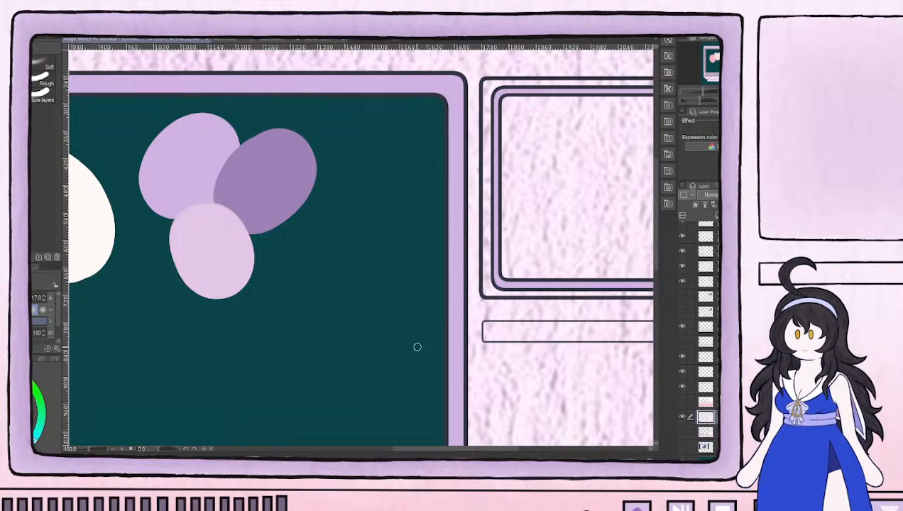
pyautogui.scroll(-3, 417, 347)
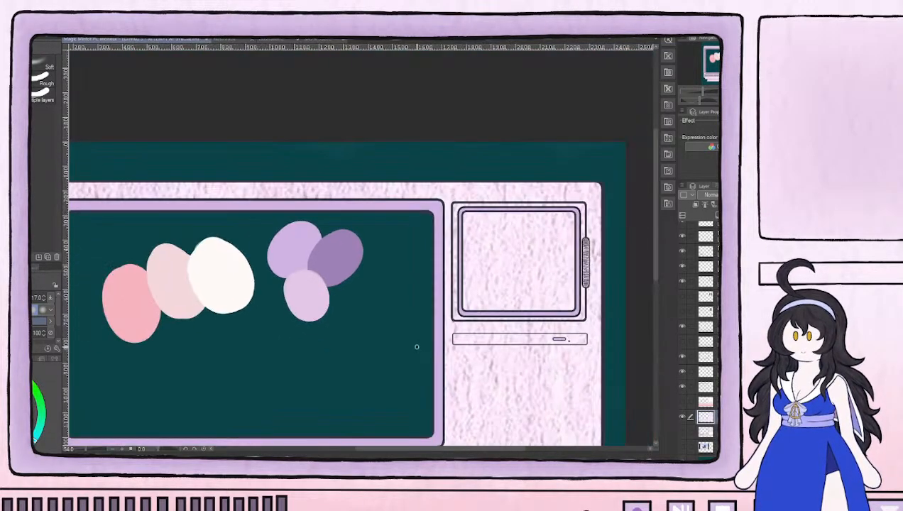
# Show and select the pink gradient layer, then erase its overspill inside the main screen's sides and upper edge with a size 70 eraser
pyautogui.click(683, 403)
pyautogui.click(706, 402)
pyautogui.moveTo(433, 335); pyautogui.dragTo(560, 277)
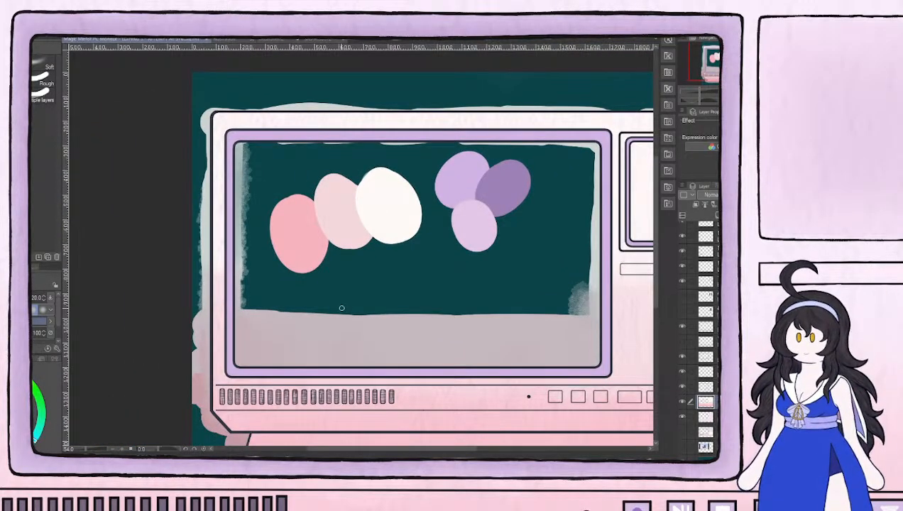
pyautogui.press(']')
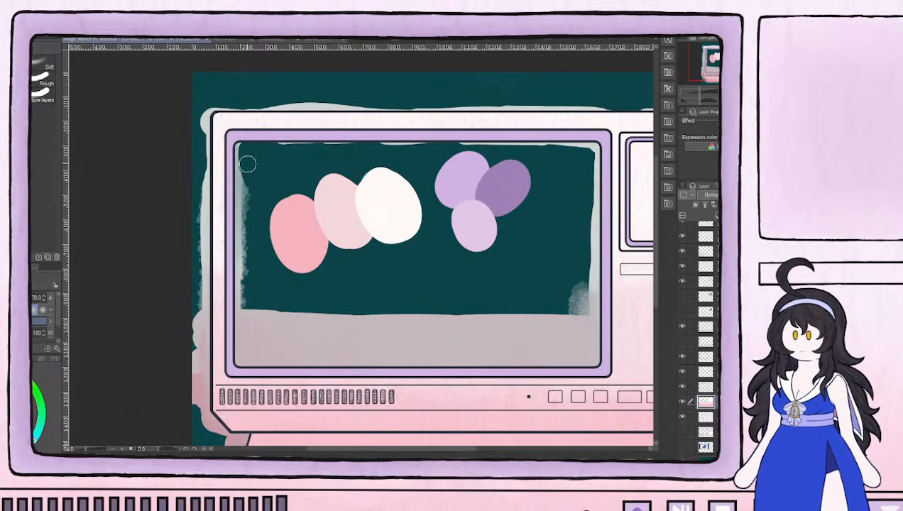
pyautogui.moveTo(242, 159); pyautogui.dragTo(245, 263)
pyautogui.moveTo(244, 211)
pyautogui.mouseDown()
pyautogui.moveTo(241, 359)
pyautogui.moveTo(269, 302)
pyautogui.moveTo(288, 320)
pyautogui.mouseUp()
pyautogui.moveTo(296, 148)
pyautogui.mouseDown()
pyautogui.moveTo(591, 147)
pyautogui.moveTo(580, 203)
pyautogui.moveTo(588, 187)
pyautogui.moveTo(590, 276)
pyautogui.moveTo(589, 313)
pyautogui.moveTo(578, 323)
pyautogui.moveTo(577, 285)
pyautogui.moveTo(534, 316)
pyautogui.moveTo(296, 319)
pyautogui.moveTo(292, 310)
pyautogui.mouseUp()
# Erase the gradient overspill outside the casing, from its upper-left corner down the left side and beneath the stand
pyautogui.moveTo(212, 116)
pyautogui.mouseDown()
pyautogui.moveTo(203, 142)
pyautogui.moveTo(202, 110)
pyautogui.moveTo(215, 102)
pyautogui.moveTo(308, 100)
pyautogui.mouseUp()
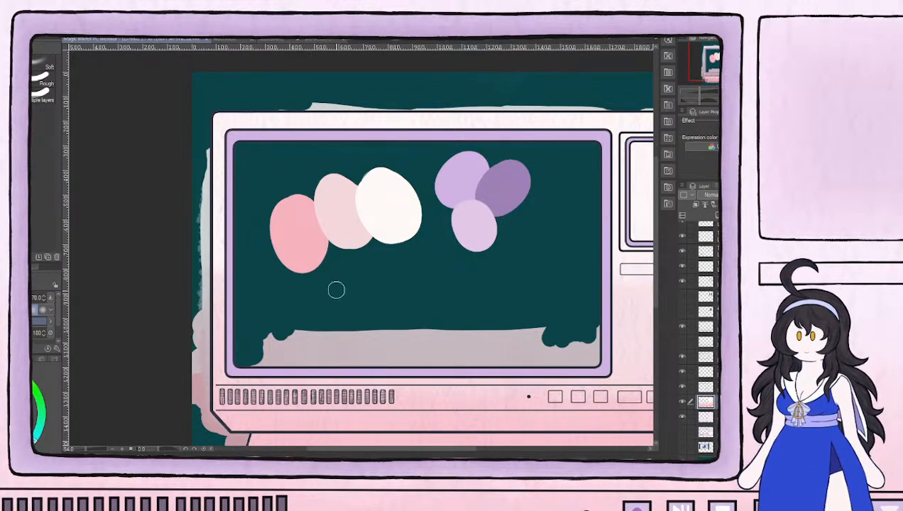
pyautogui.moveTo(194, 154)
pyautogui.mouseDown()
pyautogui.moveTo(193, 410)
pyautogui.moveTo(191, 325)
pyautogui.moveTo(198, 389)
pyautogui.moveTo(200, 278)
pyautogui.moveTo(202, 419)
pyautogui.moveTo(206, 204)
pyautogui.mouseUp()
pyautogui.moveTo(210, 256)
pyautogui.mouseDown()
pyautogui.moveTo(204, 229)
pyautogui.moveTo(204, 247)
pyautogui.moveTo(242, 295)
pyautogui.moveTo(258, 280)
pyautogui.moveTo(228, 283)
pyautogui.moveTo(234, 262)
pyautogui.moveTo(233, 282)
pyautogui.moveTo(483, 284)
pyautogui.moveTo(546, 279)
pyautogui.moveTo(314, 279)
pyautogui.moveTo(320, 274)
pyautogui.moveTo(257, 267)
pyautogui.moveTo(550, 270)
pyautogui.moveTo(448, 273)
pyautogui.moveTo(383, 271)
pyautogui.moveTo(403, 262)
pyautogui.moveTo(628, 264)
pyautogui.mouseUp()
pyautogui.scroll(1, 231, 280)
pyautogui.scroll(1, 279, 302)
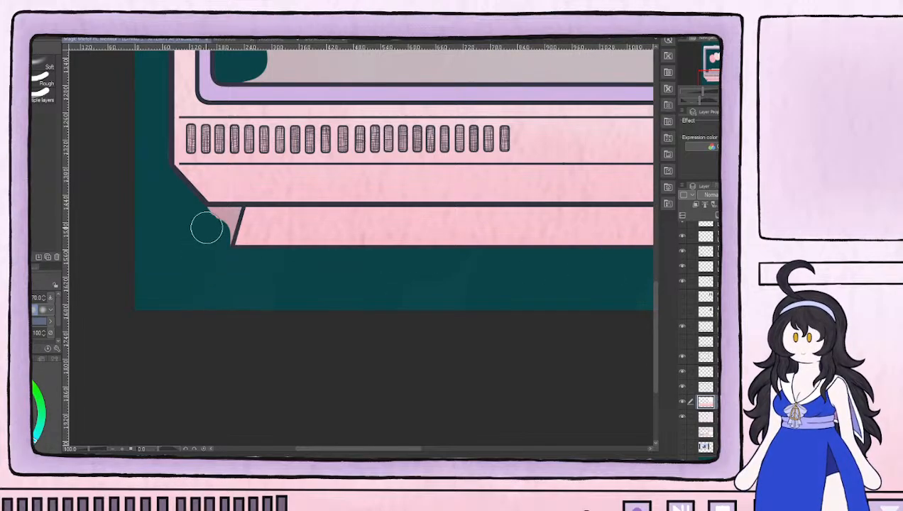
# Reduce the eraser to size 17 and erase the pink overspill in the corner between the casing and the stand's left end
pyautogui.press('[')
pyautogui.press('[')
pyautogui.press('[')
pyautogui.press('[')
pyautogui.moveTo(211, 215)
pyautogui.mouseDown()
pyautogui.moveTo(231, 212)
pyautogui.moveTo(233, 219)
pyautogui.mouseUp()
pyautogui.press('[')
pyautogui.press('[')
pyautogui.press('[')
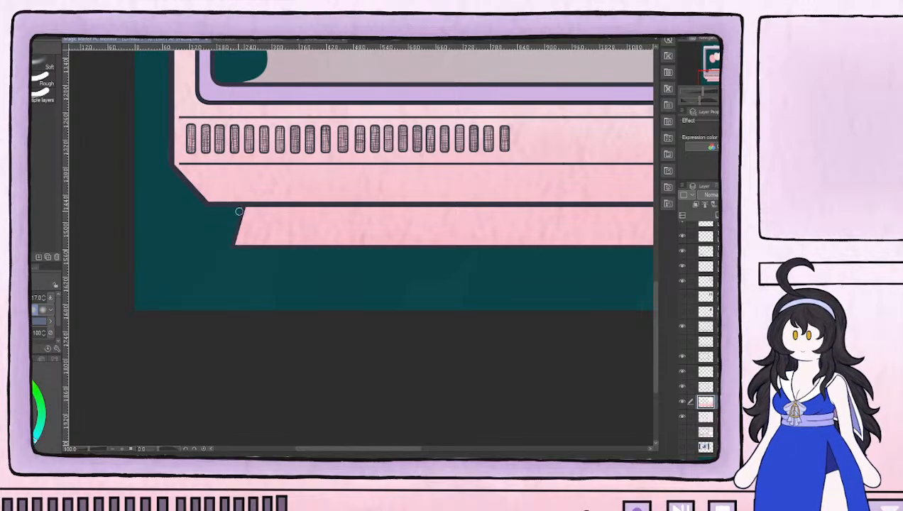
pyautogui.moveTo(430, 267)
pyautogui.mouseDown()
pyautogui.moveTo(220, 301)
pyautogui.moveTo(497, 299)
pyautogui.mouseUp()
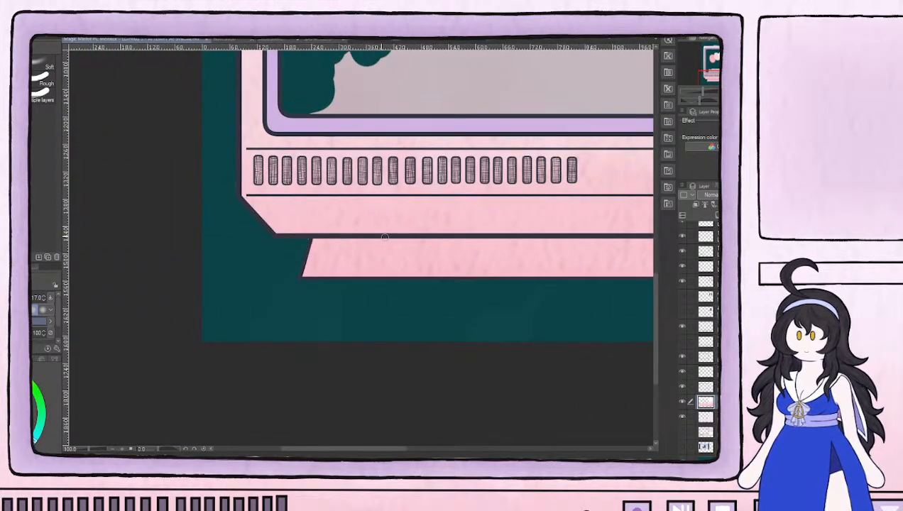
# Erase the pink gradient overspill along the stand's right end, just beneath the casing, with the size 17 eraser
pyautogui.moveTo(541, 269); pyautogui.dragTo(147, 294)
pyautogui.moveTo(546, 317); pyautogui.dragTo(290, 258)
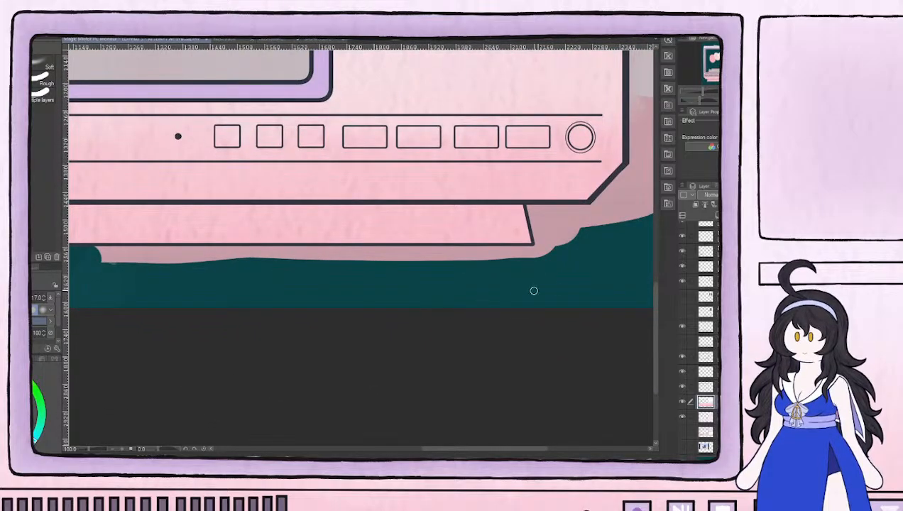
pyautogui.moveTo(530, 210); pyautogui.dragTo(538, 245)
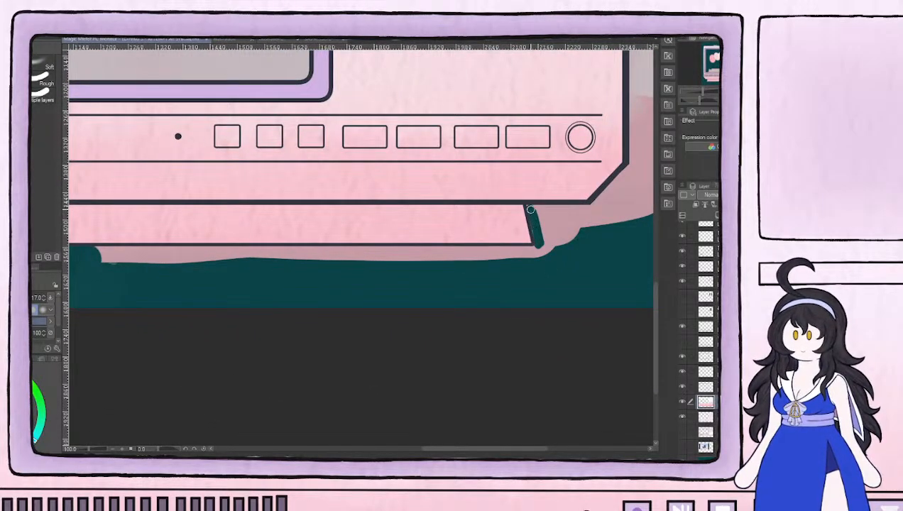
pyautogui.moveTo(531, 215); pyautogui.dragTo(540, 226)
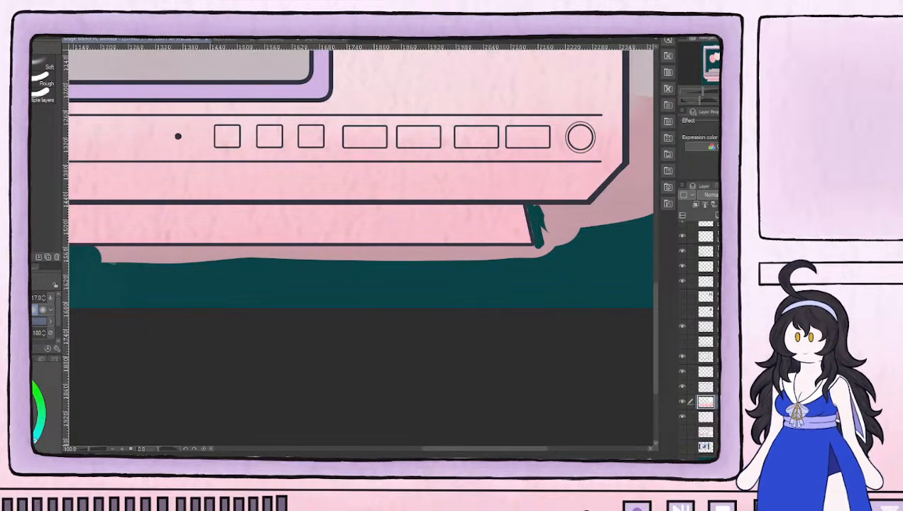
pyautogui.click(706, 417)
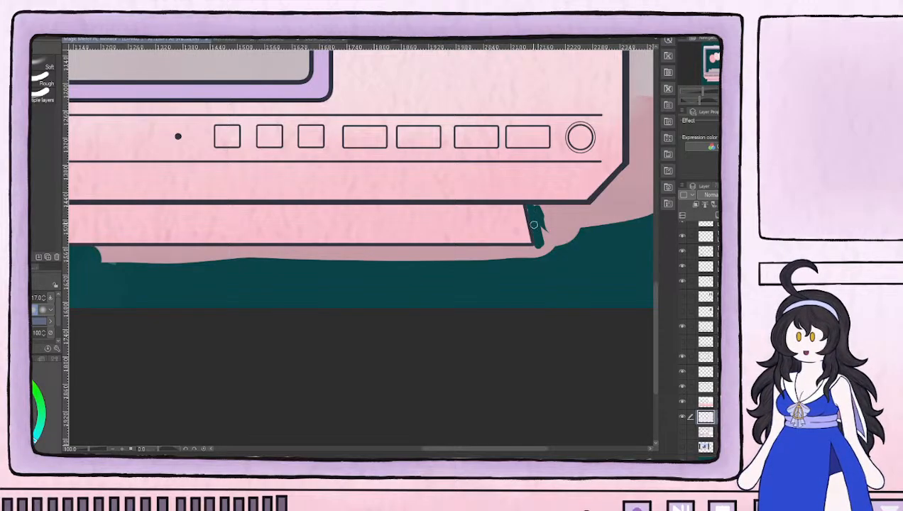
pyautogui.click(706, 402)
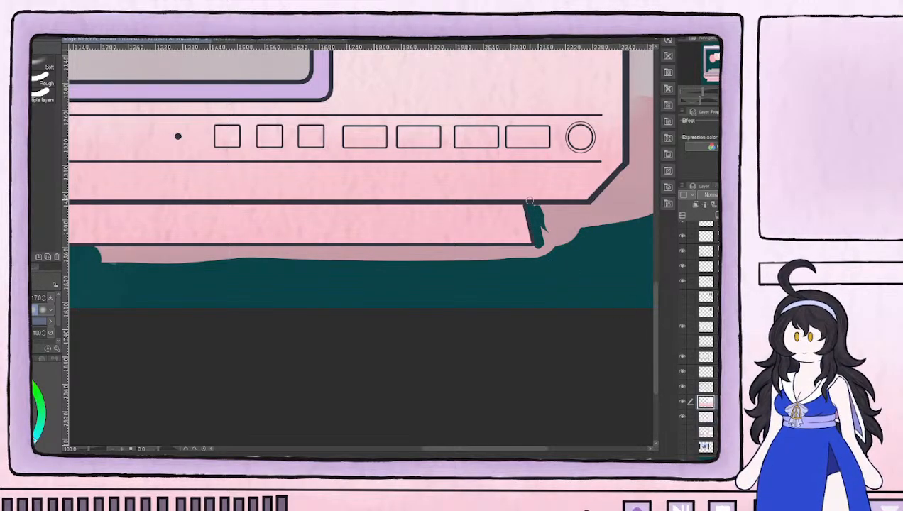
# Erase the gradient overspill around the casing's lower-right corner and up its right side, enlarging the eraser to size 50
pyautogui.moveTo(569, 211)
pyautogui.mouseDown()
pyautogui.moveTo(593, 207)
pyautogui.moveTo(636, 166)
pyautogui.mouseUp()
pyautogui.moveTo(625, 208)
pyautogui.mouseDown()
pyautogui.moveTo(600, 207)
pyautogui.moveTo(437, 344)
pyautogui.moveTo(467, 254)
pyautogui.moveTo(446, 355)
pyautogui.moveTo(447, 320)
pyautogui.moveTo(463, 311)
pyautogui.moveTo(475, 269)
pyautogui.moveTo(479, 351)
pyautogui.moveTo(475, 105)
pyautogui.moveTo(468, 306)
pyautogui.moveTo(455, 147)
pyautogui.moveTo(450, 294)
pyautogui.moveTo(450, 58)
pyautogui.mouseUp()
pyautogui.moveTo(461, 140); pyautogui.dragTo(477, 388)
pyautogui.moveTo(472, 328)
pyautogui.mouseDown()
pyautogui.moveTo(459, 173)
pyautogui.moveTo(468, 97)
pyautogui.moveTo(478, 355)
pyautogui.mouseUp()
pyautogui.moveTo(463, 294)
pyautogui.mouseDown()
pyautogui.moveTo(468, 250)
pyautogui.moveTo(498, 262)
pyautogui.moveTo(460, 200)
pyautogui.moveTo(455, 260)
pyautogui.mouseUp()
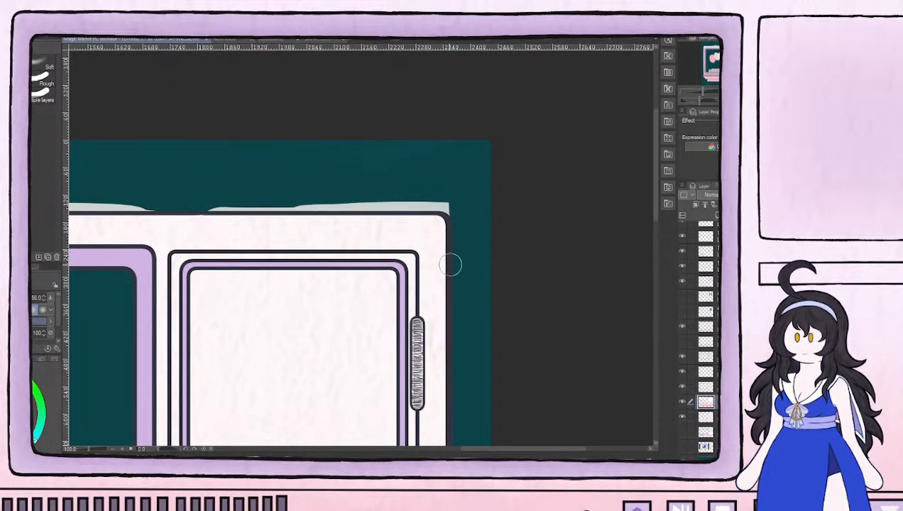
# Erase the off-white overspill above the casing along its entire upper edge with the size 50 eraser
pyautogui.moveTo(230, 181)
pyautogui.mouseDown()
pyautogui.moveTo(379, 193)
pyautogui.moveTo(365, 200)
pyautogui.moveTo(513, 190)
pyautogui.moveTo(457, 198)
pyautogui.moveTo(619, 209)
pyautogui.mouseUp()
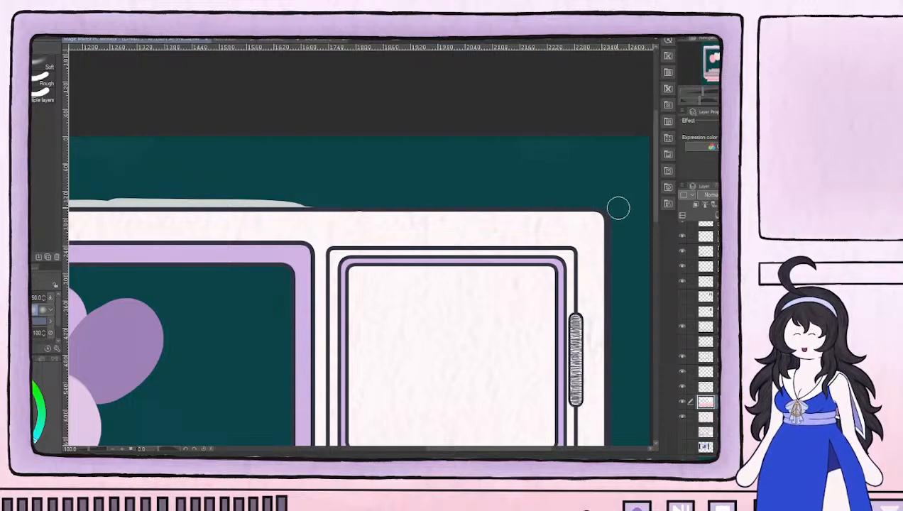
pyautogui.moveTo(270, 179)
pyautogui.mouseDown()
pyautogui.moveTo(536, 185)
pyautogui.moveTo(535, 208)
pyautogui.moveTo(588, 209)
pyautogui.moveTo(361, 206)
pyautogui.moveTo(540, 207)
pyautogui.moveTo(363, 215)
pyautogui.moveTo(394, 213)
pyautogui.moveTo(325, 211)
pyautogui.moveTo(261, 192)
pyautogui.moveTo(478, 186)
pyautogui.mouseUp()
pyautogui.moveTo(392, 204)
pyautogui.mouseDown()
pyautogui.moveTo(558, 206)
pyautogui.moveTo(483, 207)
pyautogui.mouseUp()
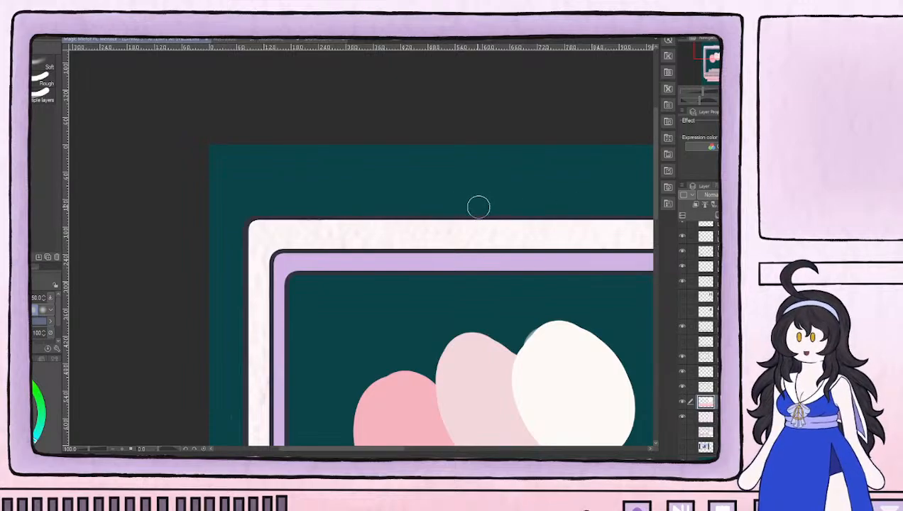
# Erase the leftover pink patches outside the casing's lower-right corner, beside the stand
pyautogui.scroll(-5, 483, 206)
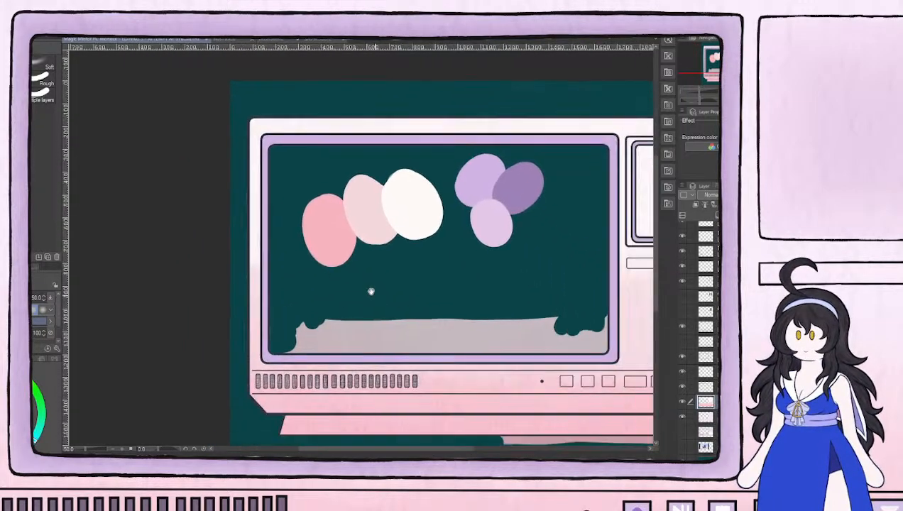
pyautogui.moveTo(371, 291); pyautogui.dragTo(271, 218)
pyautogui.moveTo(631, 383)
pyautogui.mouseDown()
pyautogui.moveTo(496, 361)
pyautogui.moveTo(505, 325)
pyautogui.moveTo(546, 333)
pyautogui.mouseUp()
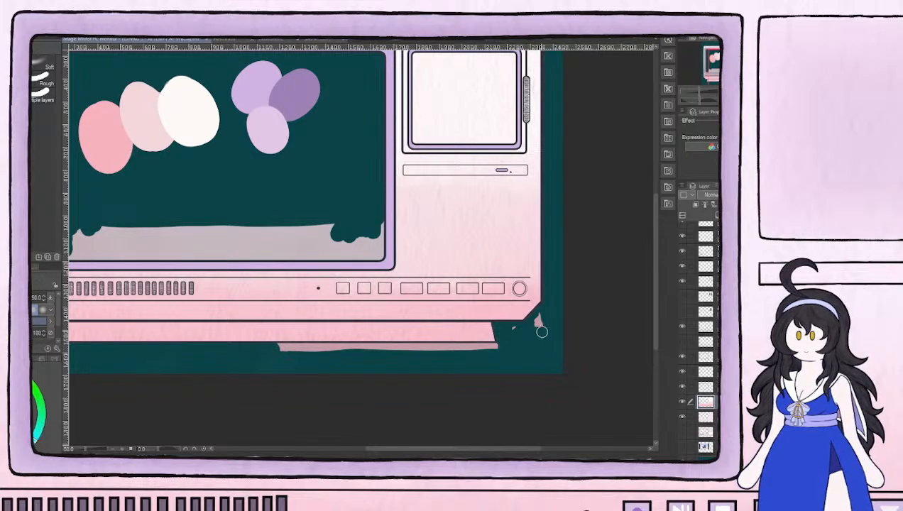
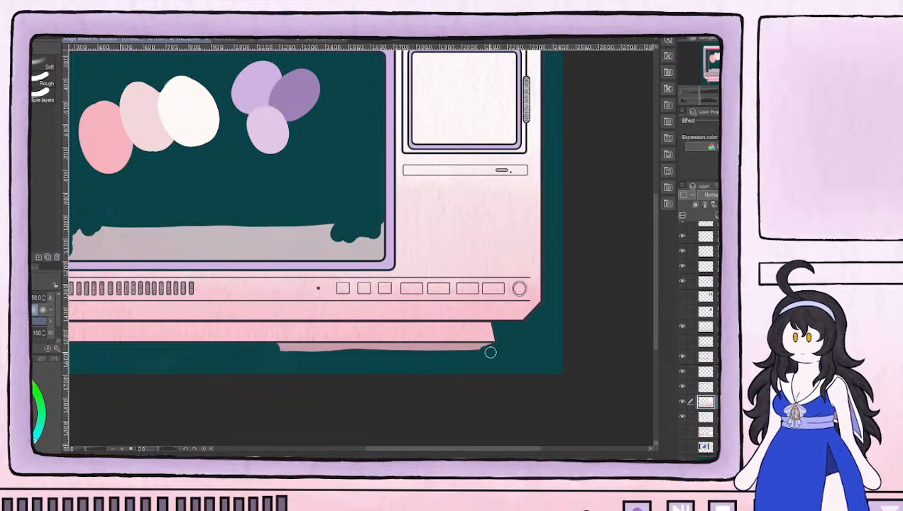
# Erase the remaining pink gradient overspill beneath the stand's bottom edge, checking the layer directly below the gradient as well
pyautogui.scroll(4, 288, 352)
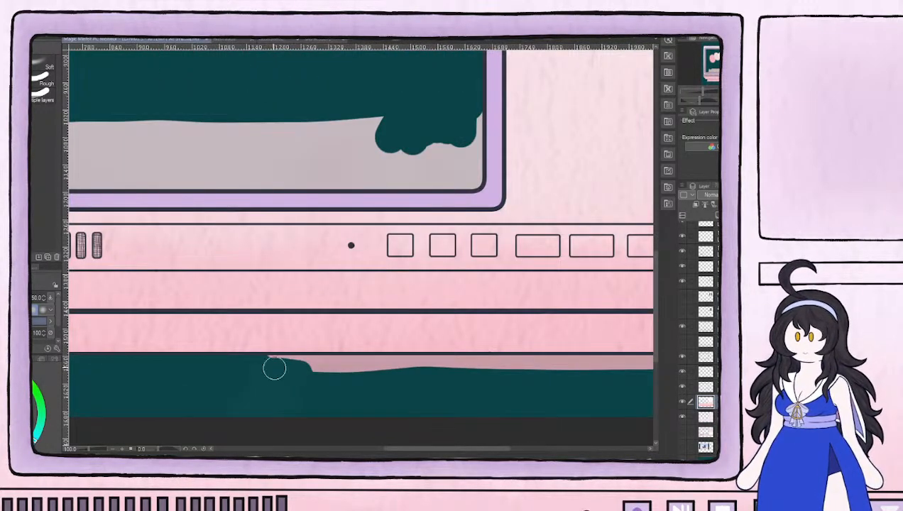
pyautogui.moveTo(296, 367)
pyautogui.mouseDown()
pyautogui.moveTo(274, 365)
pyautogui.moveTo(442, 368)
pyautogui.mouseUp()
pyautogui.moveTo(462, 369); pyautogui.dragTo(240, 360)
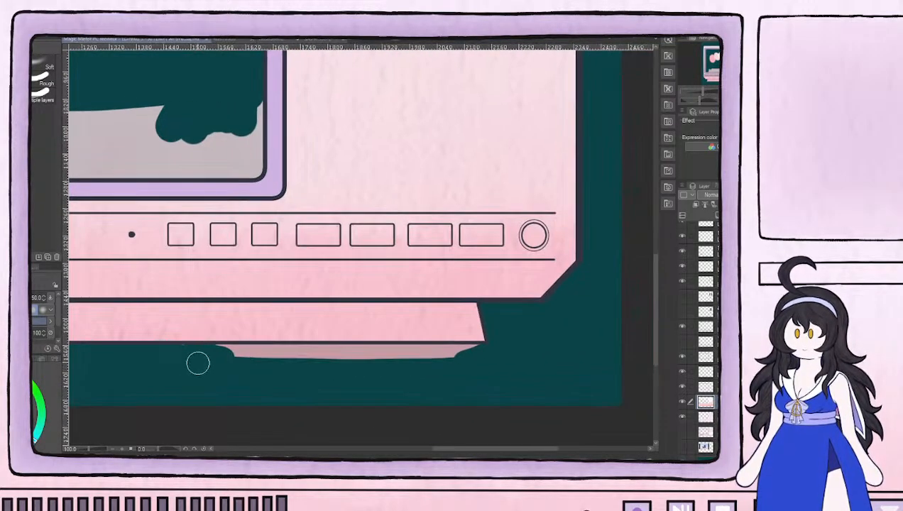
pyautogui.moveTo(182, 356)
pyautogui.mouseDown()
pyautogui.moveTo(300, 360)
pyautogui.moveTo(235, 363)
pyautogui.moveTo(215, 361)
pyautogui.moveTo(480, 354)
pyautogui.moveTo(441, 355)
pyautogui.mouseUp()
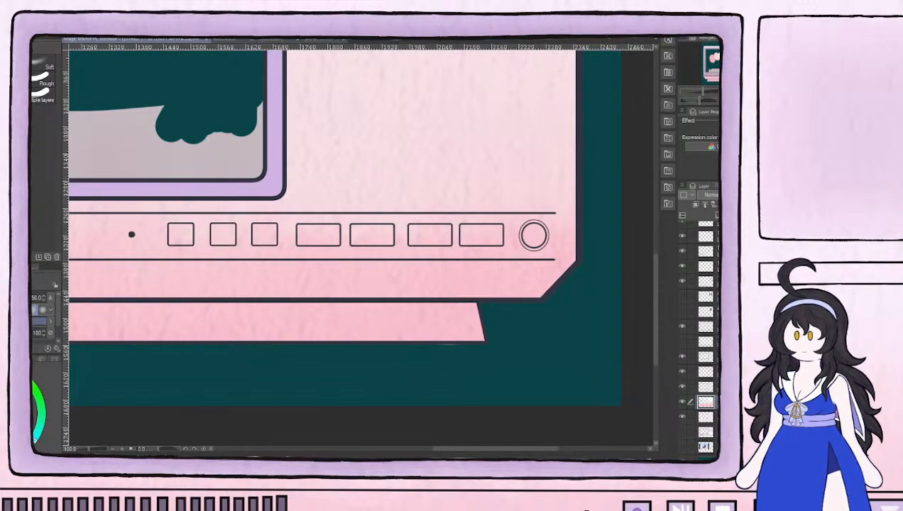
pyautogui.click(706, 418)
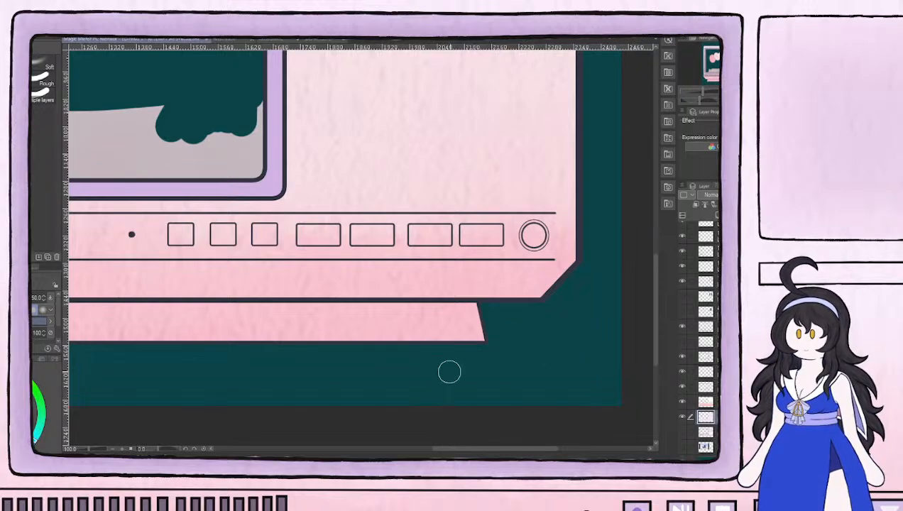
pyautogui.moveTo(325, 325)
pyautogui.mouseDown()
pyautogui.moveTo(567, 377)
pyautogui.moveTo(638, 404)
pyautogui.mouseUp()
# Return to the gradient layer and erase all its leftover paint inside the large screen, down to the lilac frame
pyautogui.click(705, 402)
pyautogui.moveTo(549, 197)
pyautogui.mouseDown()
pyautogui.moveTo(562, 208)
pyautogui.moveTo(565, 245)
pyautogui.moveTo(536, 211)
pyautogui.moveTo(562, 245)
pyautogui.moveTo(496, 194)
pyautogui.moveTo(470, 204)
pyautogui.moveTo(384, 179)
pyautogui.mouseUp()
pyautogui.moveTo(248, 186); pyautogui.dragTo(504, 229)
pyautogui.moveTo(176, 268)
pyautogui.mouseDown()
pyautogui.moveTo(216, 267)
pyautogui.moveTo(183, 290)
pyautogui.moveTo(229, 286)
pyautogui.moveTo(207, 242)
pyautogui.moveTo(227, 229)
pyautogui.moveTo(244, 274)
pyautogui.moveTo(252, 224)
pyautogui.moveTo(278, 258)
pyautogui.moveTo(242, 289)
pyautogui.moveTo(336, 281)
pyautogui.moveTo(303, 262)
pyautogui.moveTo(274, 224)
pyautogui.moveTo(339, 281)
pyautogui.moveTo(320, 287)
pyautogui.moveTo(279, 239)
pyautogui.moveTo(368, 273)
pyautogui.moveTo(332, 239)
pyautogui.moveTo(385, 284)
pyautogui.moveTo(359, 287)
pyautogui.moveTo(420, 282)
pyautogui.mouseUp()
pyautogui.moveTo(450, 265)
pyautogui.mouseDown()
pyautogui.moveTo(267, 271)
pyautogui.moveTo(242, 290)
pyautogui.moveTo(359, 290)
pyautogui.mouseUp()
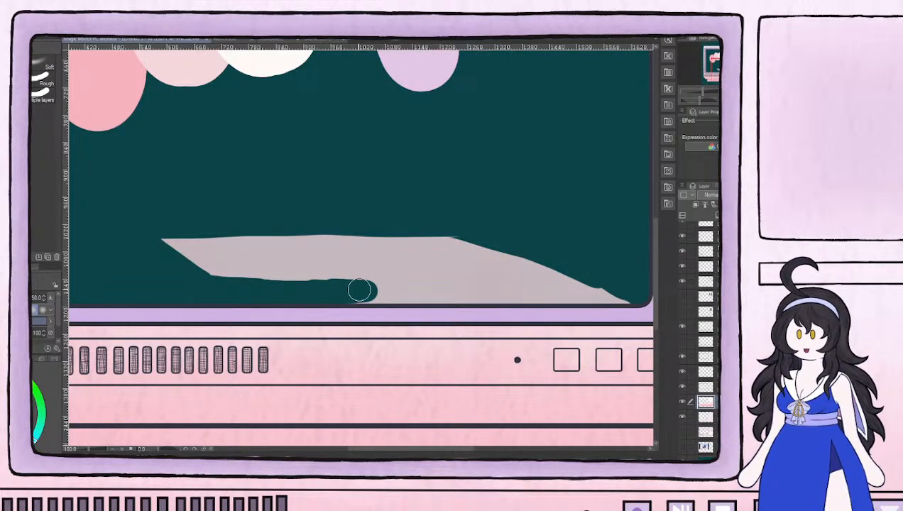
pyautogui.moveTo(615, 282)
pyautogui.mouseDown()
pyautogui.moveTo(343, 293)
pyautogui.moveTo(522, 291)
pyautogui.moveTo(580, 271)
pyautogui.moveTo(505, 261)
pyautogui.moveTo(406, 279)
pyautogui.moveTo(376, 268)
pyautogui.moveTo(396, 233)
pyautogui.moveTo(380, 228)
pyautogui.moveTo(248, 271)
pyautogui.moveTo(227, 270)
pyautogui.moveTo(209, 233)
pyautogui.moveTo(188, 230)
pyautogui.moveTo(208, 213)
pyautogui.mouseUp()
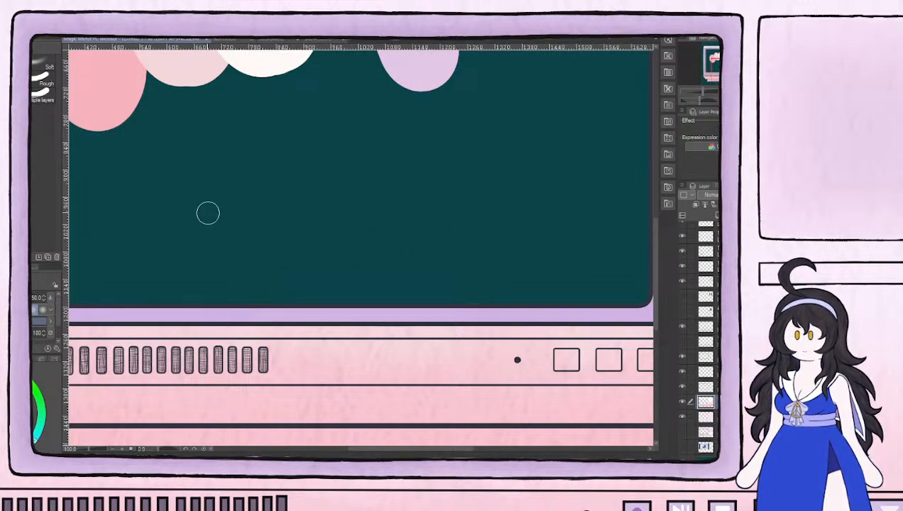
pyautogui.moveTo(356, 209); pyautogui.dragTo(438, 380)
pyautogui.scroll(-3, 428, 371)
pyautogui.scroll(-1, 428, 370)
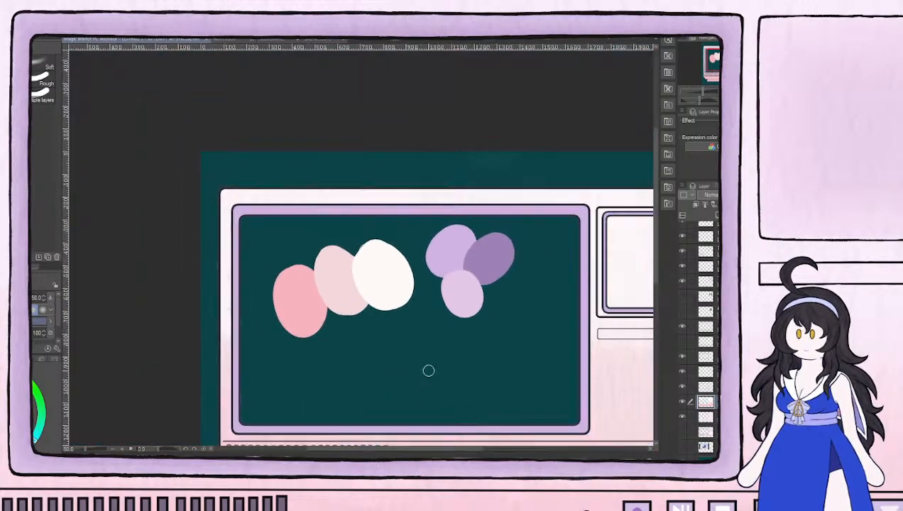
pyautogui.moveTo(559, 320); pyautogui.dragTo(464, 233)
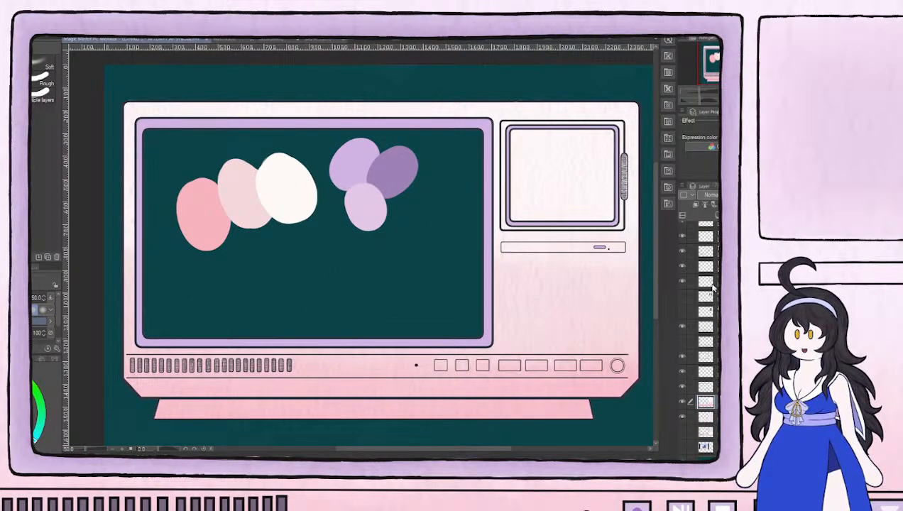
# Switch the uppermost layers off and on one at a time to identify which monitor parts each holds
pyautogui.scroll(1, 713, 288)
pyautogui.click(683, 230)
pyautogui.click(683, 230)
pyautogui.click(683, 244)
pyautogui.click(683, 244)
pyautogui.click(684, 259)
pyautogui.click(683, 260)
pyautogui.click(682, 288)
pyautogui.click(681, 288)
# Inspect the small screen by toggling its frame-line layer and the surrounding layers individually to see what each contains
pyautogui.scroll(3, 633, 262)
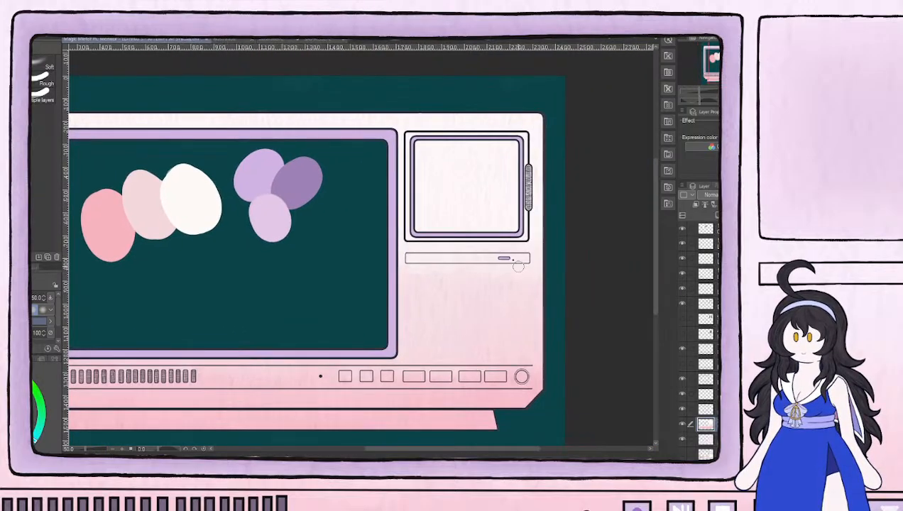
pyautogui.click(683, 305)
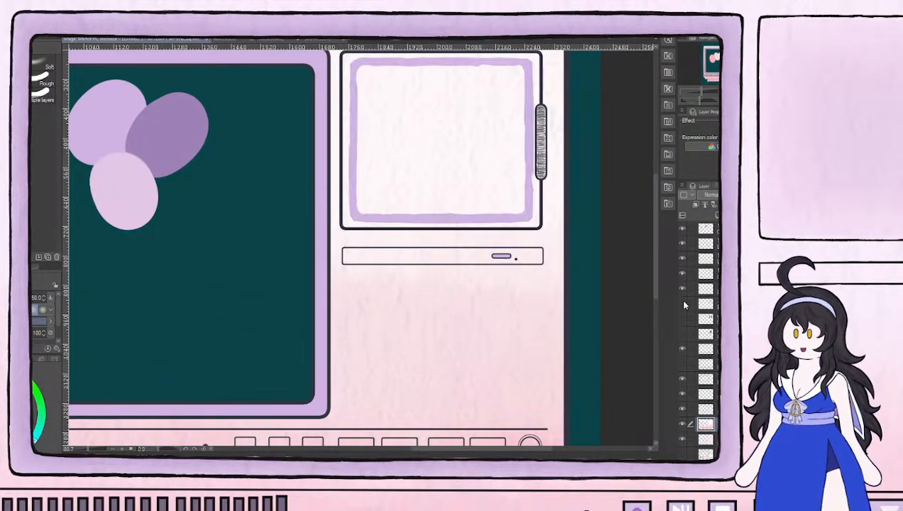
pyautogui.click(683, 304)
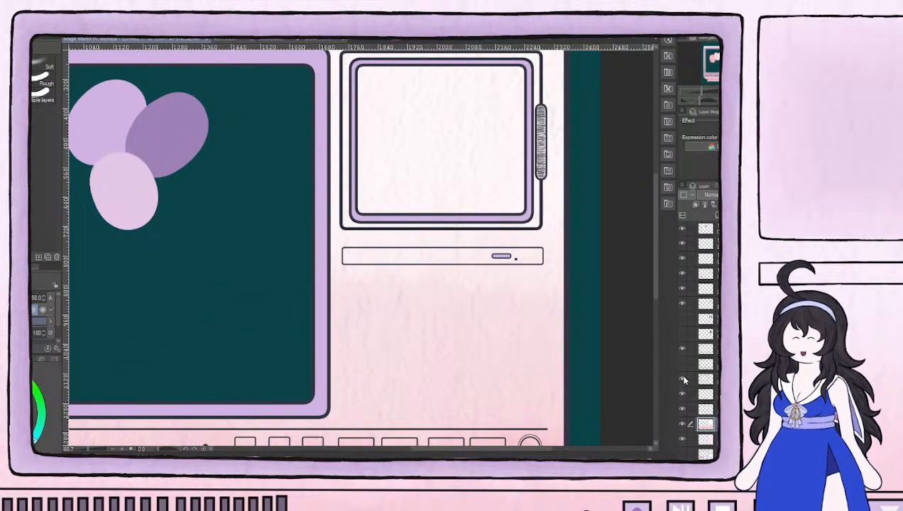
pyautogui.click(681, 348)
pyautogui.click(681, 347)
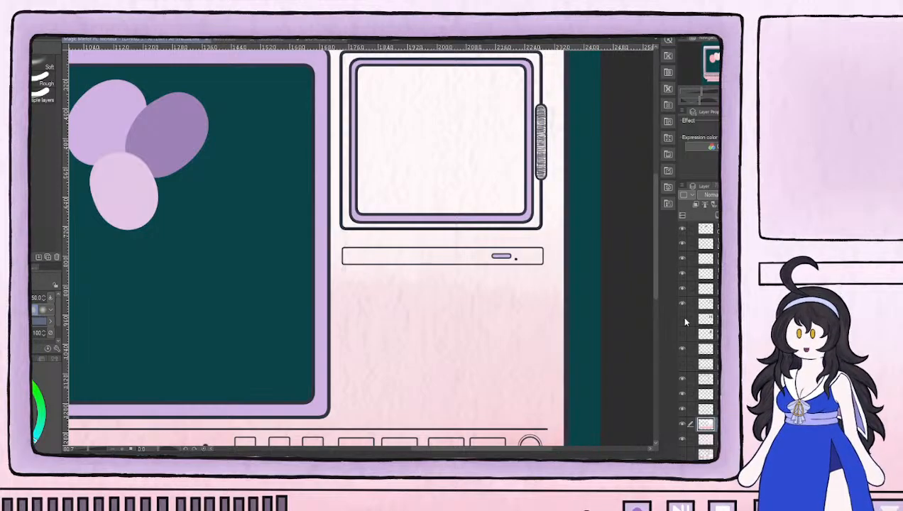
pyautogui.click(683, 410)
pyautogui.click(683, 410)
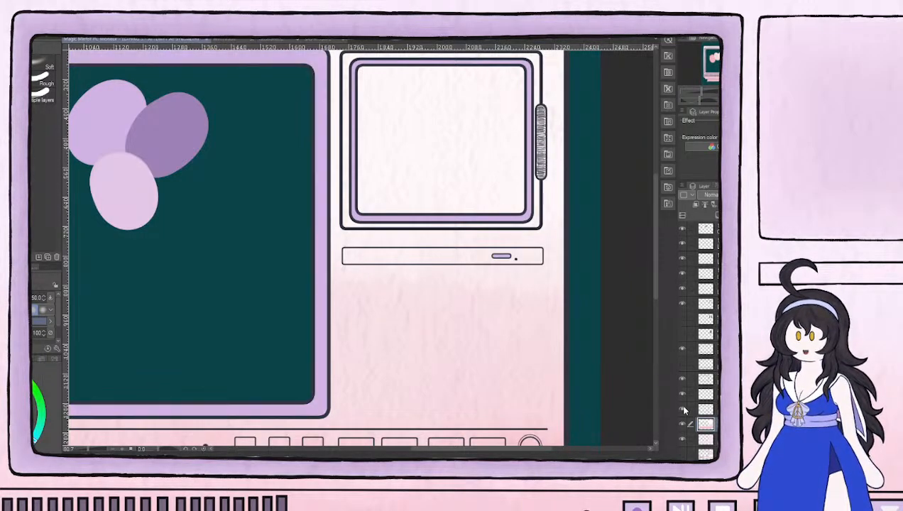
pyautogui.click(683, 411)
pyautogui.click(683, 411)
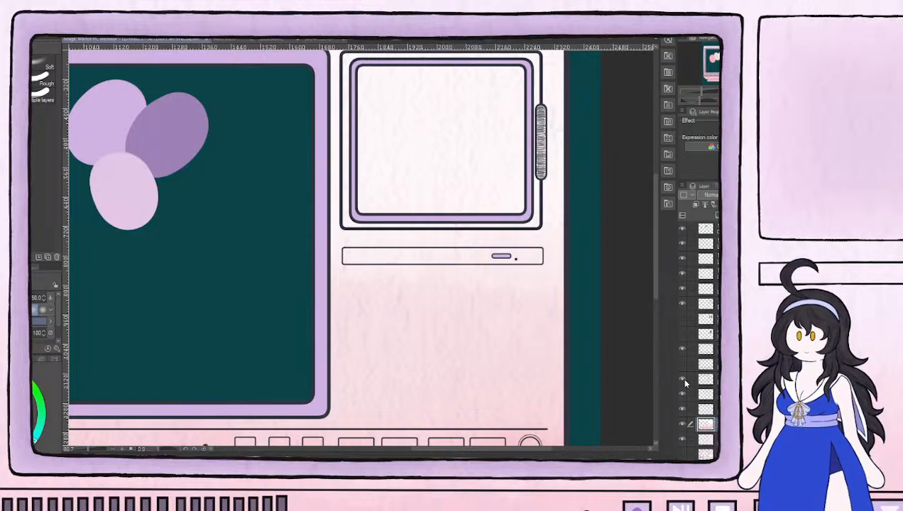
pyautogui.click(683, 380)
pyautogui.click(683, 380)
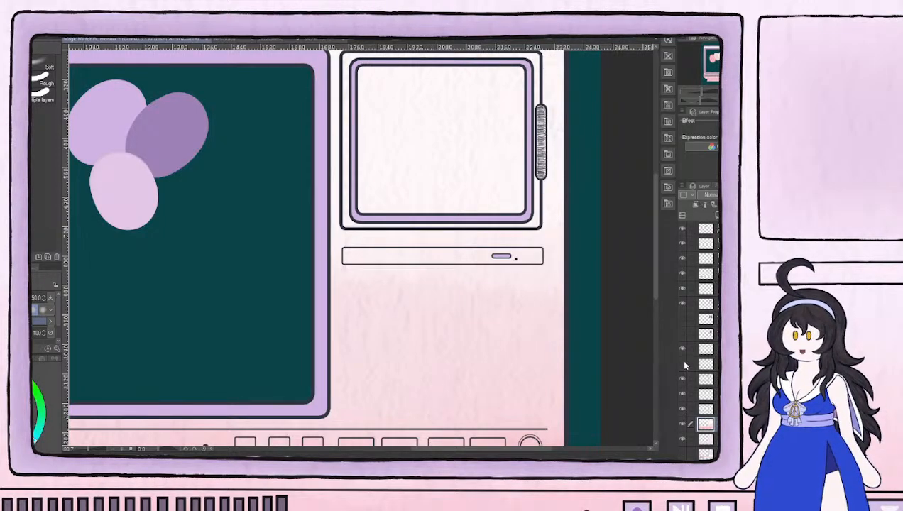
pyautogui.click(683, 349)
pyautogui.click(682, 349)
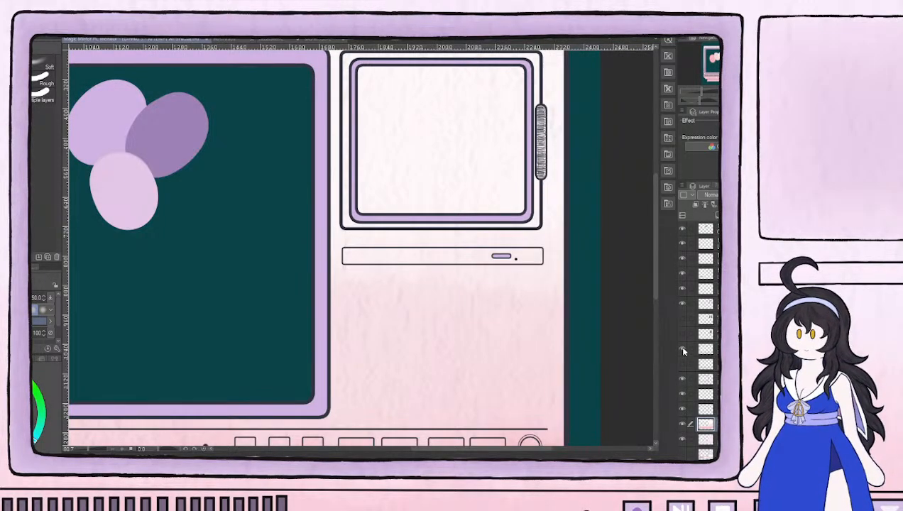
pyautogui.click(682, 305)
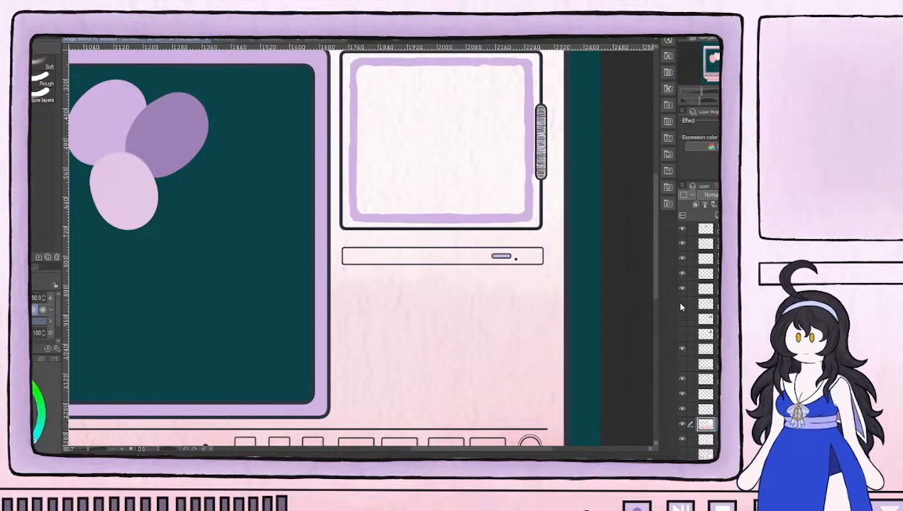
pyautogui.click(681, 307)
pyautogui.click(679, 287)
pyautogui.click(679, 287)
# Hide the base color layer directly beneath the casing's gradient layer
pyautogui.scroll(-1, 705, 403)
pyautogui.scroll(-1, 705, 404)
pyautogui.click(681, 401)
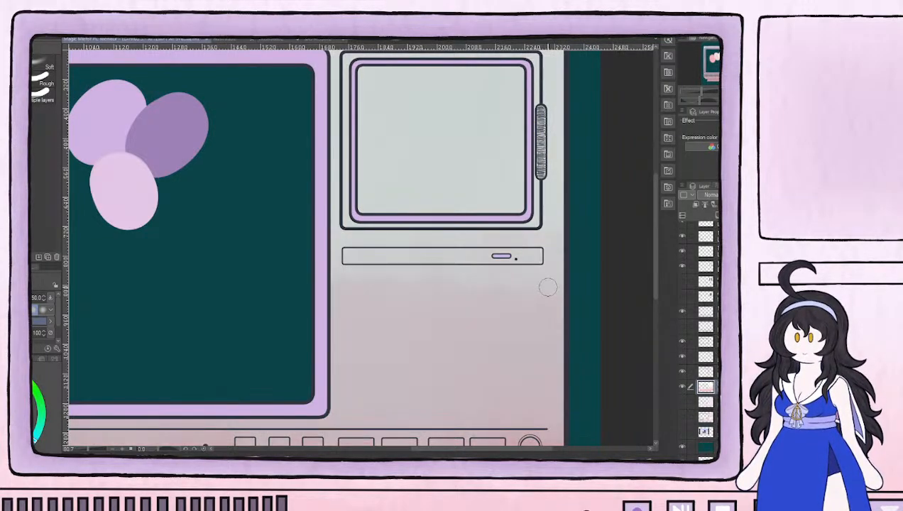
pyautogui.scroll(-3, 550, 287)
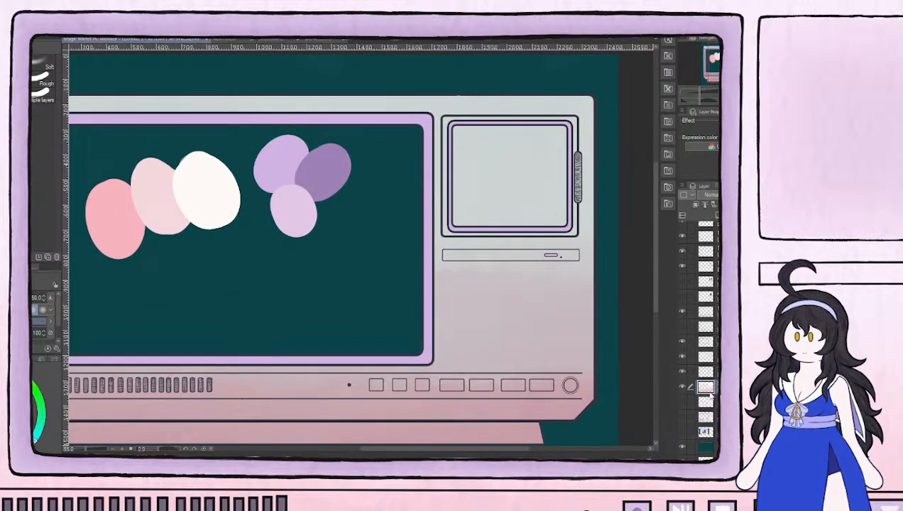
# Examine the layers above and below the casing gradient by toggling each one's visibility against the teal backdrop
pyautogui.click(681, 371)
pyautogui.click(680, 371)
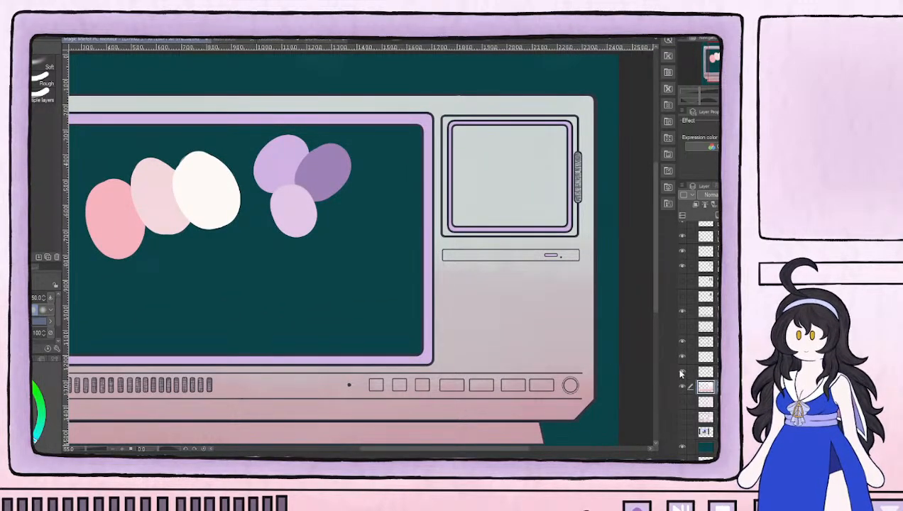
pyautogui.click(683, 372)
pyautogui.click(683, 373)
pyautogui.click(680, 355)
pyautogui.click(680, 354)
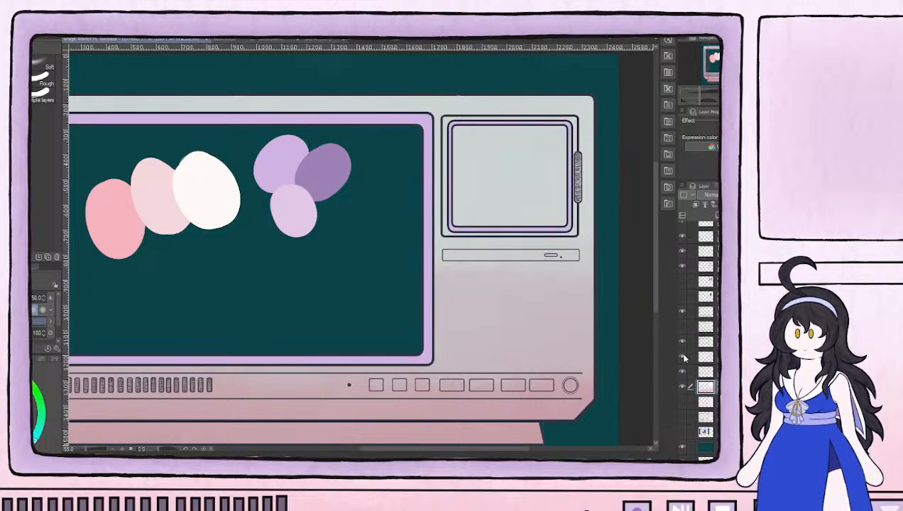
pyautogui.click(681, 341)
pyautogui.click(681, 341)
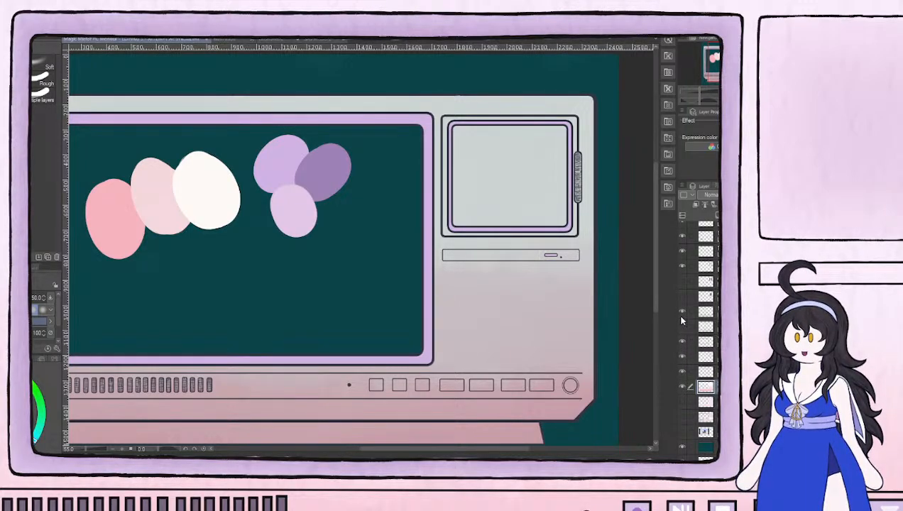
pyautogui.click(683, 313)
pyautogui.click(683, 313)
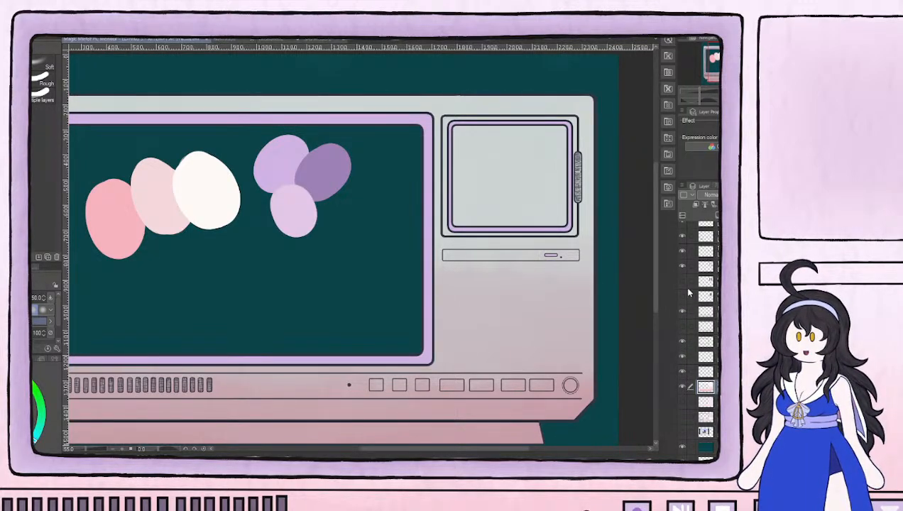
pyautogui.click(681, 266)
pyautogui.click(680, 266)
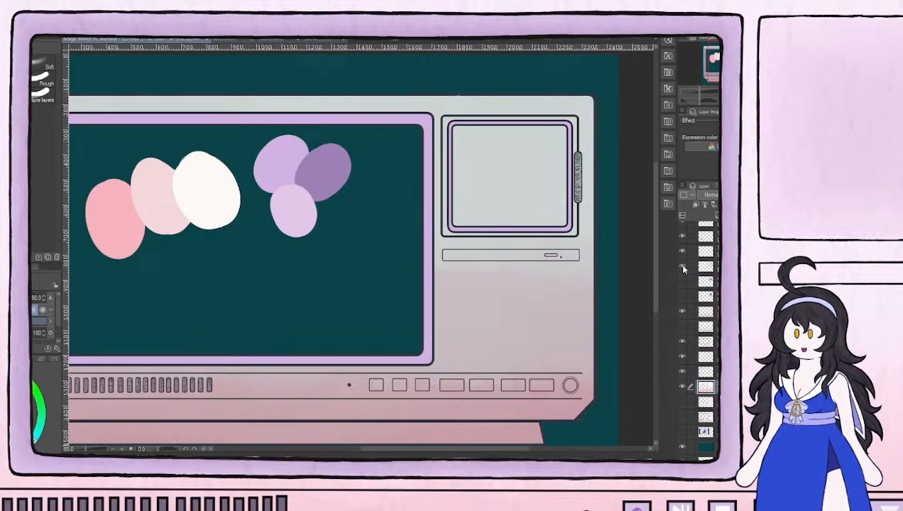
pyautogui.click(681, 253)
pyautogui.click(680, 252)
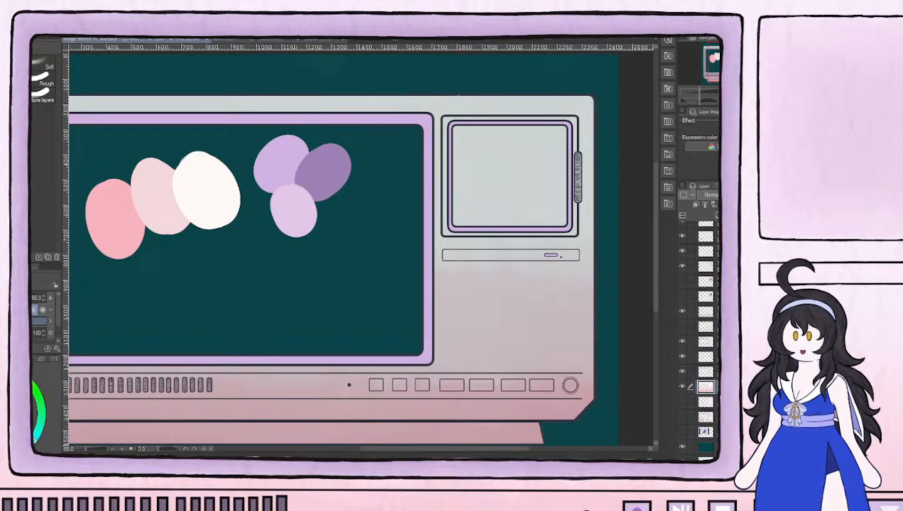
pyautogui.click(683, 402)
pyautogui.click(683, 403)
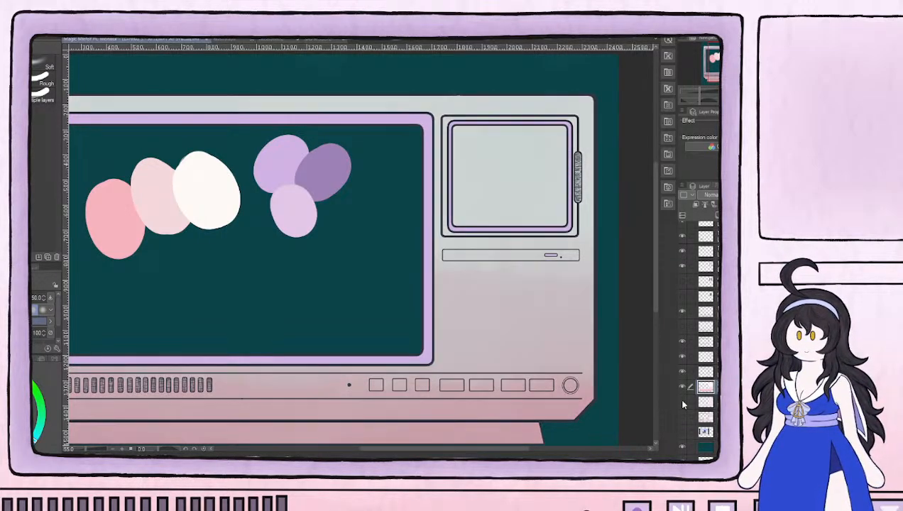
# Identify the layer holding the small monitor's outer outline and select a rectangular area around that monitor
pyautogui.scroll(2, 681, 285)
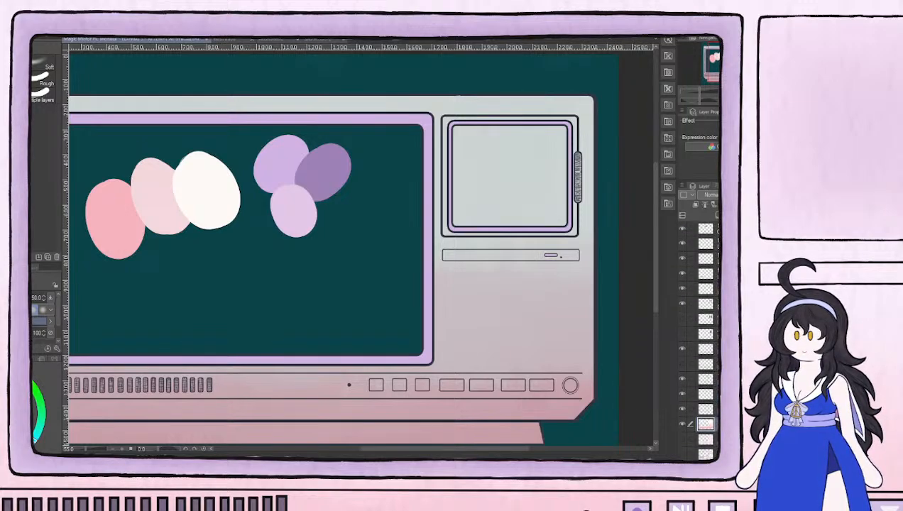
pyautogui.click(681, 275)
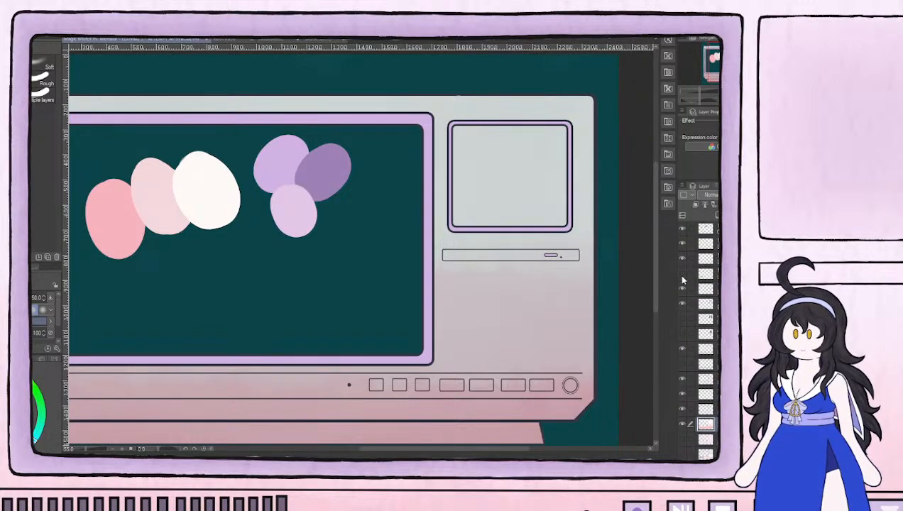
pyautogui.click(681, 277)
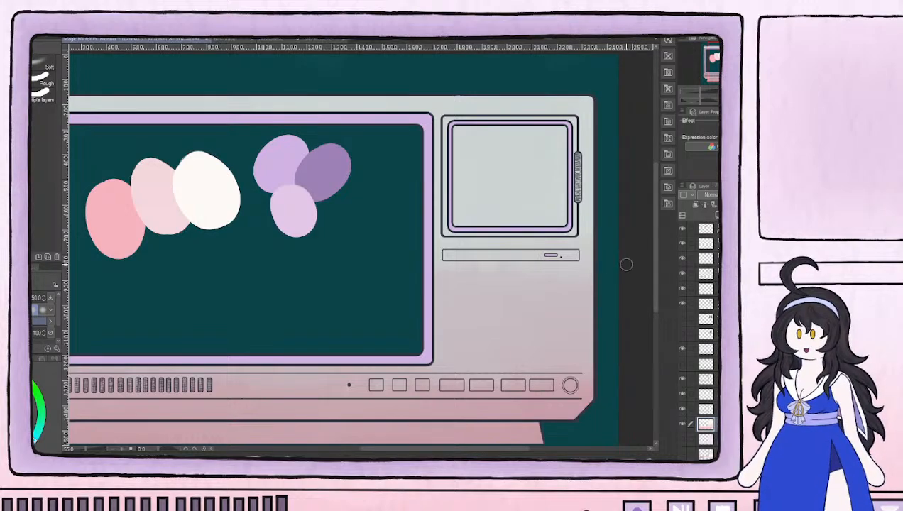
pyautogui.press('m')
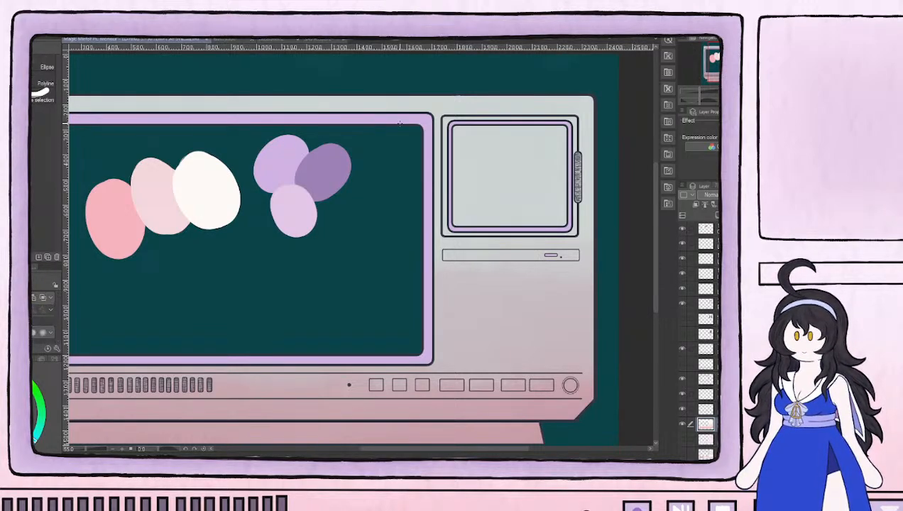
pyautogui.moveTo(440, 107)
pyautogui.mouseDown()
pyautogui.moveTo(572, 250)
pyautogui.moveTo(435, 113)
pyautogui.moveTo(519, 161)
pyautogui.moveTo(589, 245)
pyautogui.mouseUp()
pyautogui.hotkey('ctrl', 'd')
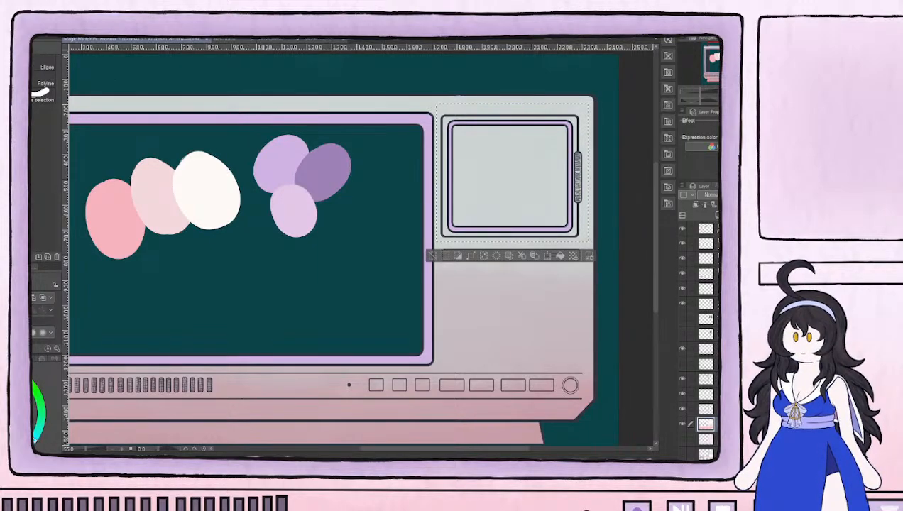
pyautogui.hotkey('ctrl', 'shift', 'n')
pyautogui.hotkey('alt', 'Delete')
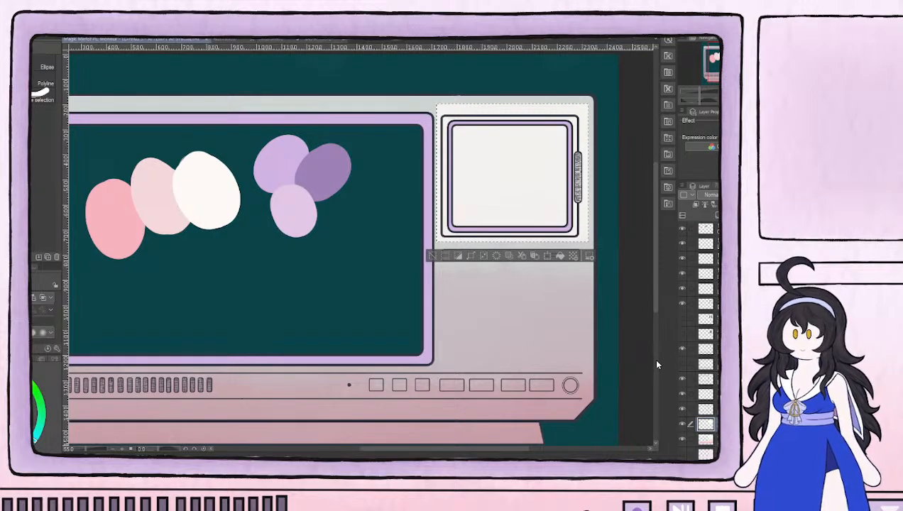
pyautogui.hotkey('ctrl', 'z')
pyautogui.hotkey('ctrl', 'z')
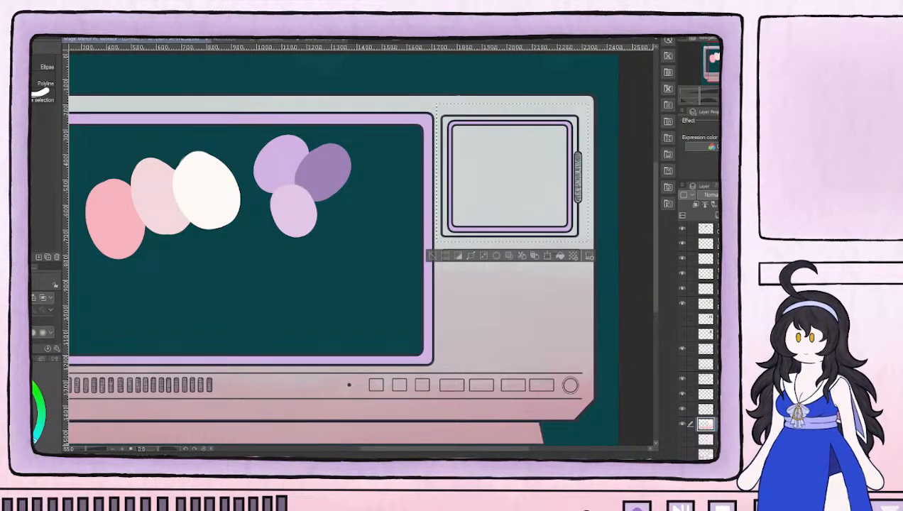
# Hide the separated outline layer, delete the selected outer outline of the small monitor from the line layer directly beneath it, and deselect
pyautogui.click(705, 274)
pyautogui.click(683, 274)
pyautogui.click(683, 274)
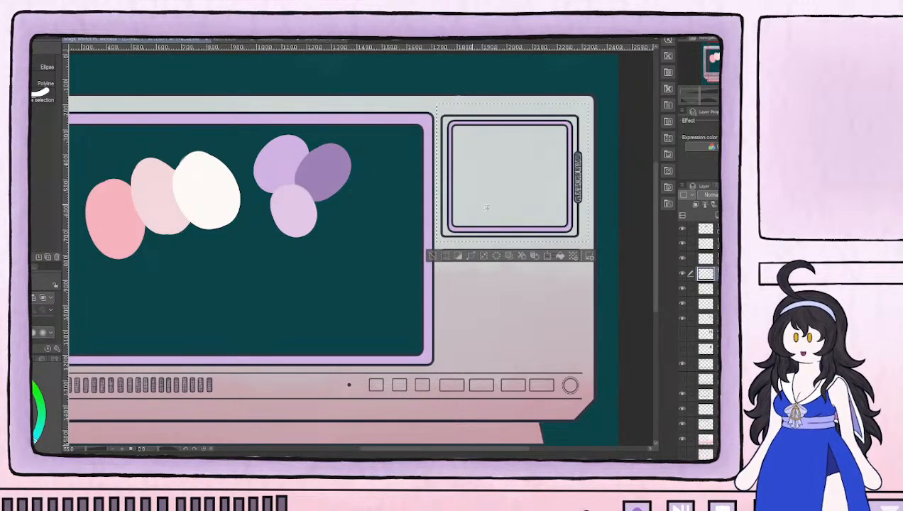
pyautogui.click(683, 274)
pyautogui.click(683, 289)
pyautogui.click(684, 290)
pyautogui.click(708, 289)
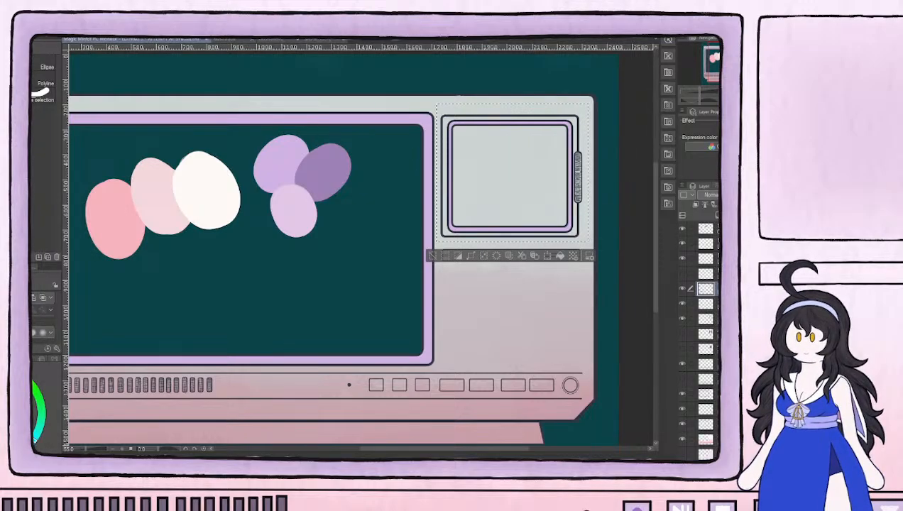
pyautogui.press('Delete')
pyautogui.hotkey('ctrl', 'd')
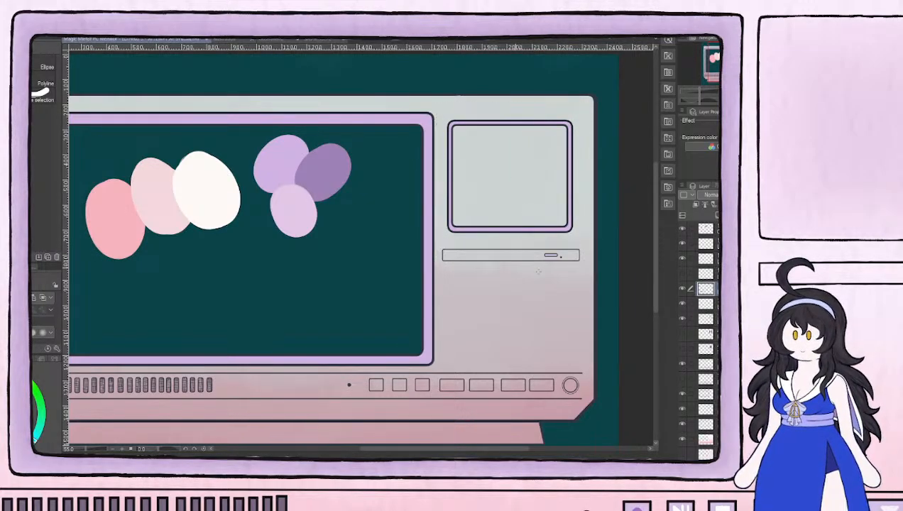
# Check the small monitor's outline layer and the two layers below it by toggling visibility, leaving the outline layer hidden
pyautogui.hotkey('ctrl', 'z')
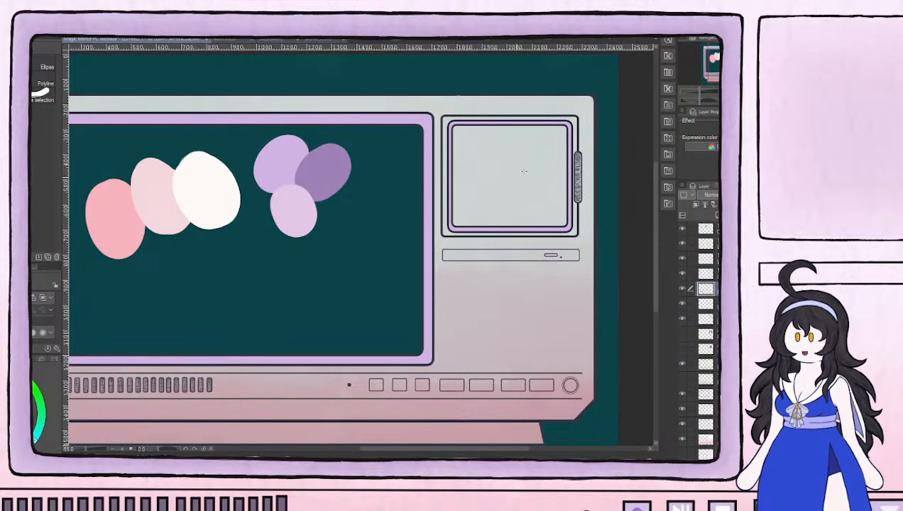
pyautogui.click(683, 288)
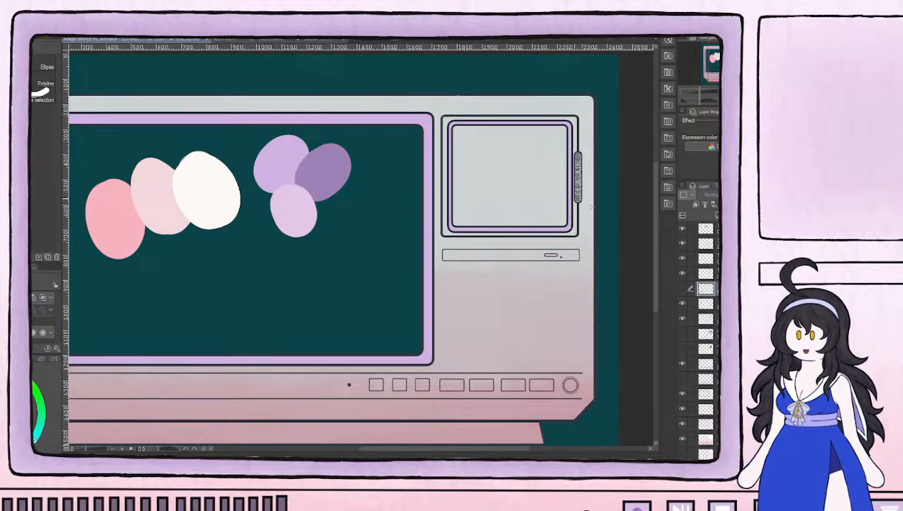
pyautogui.click(682, 288)
pyautogui.click(682, 304)
pyautogui.click(682, 304)
pyautogui.click(679, 286)
pyautogui.click(679, 286)
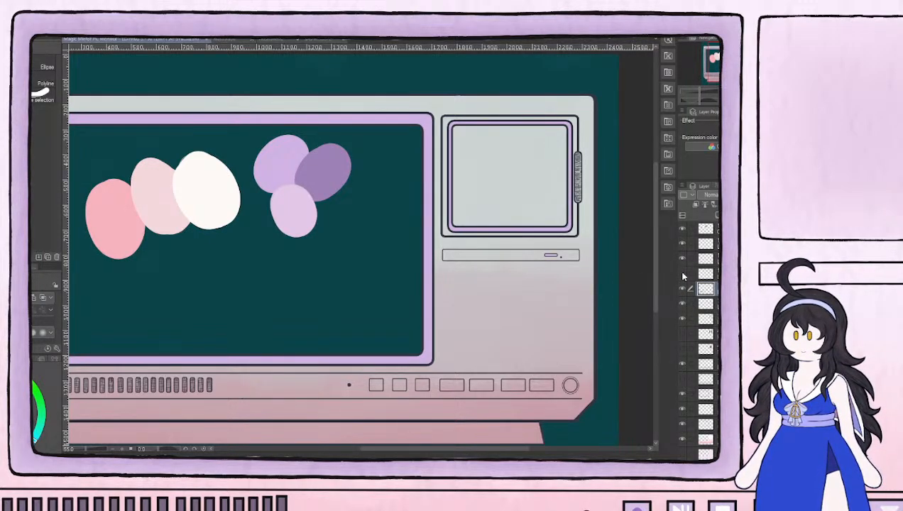
pyautogui.click(682, 274)
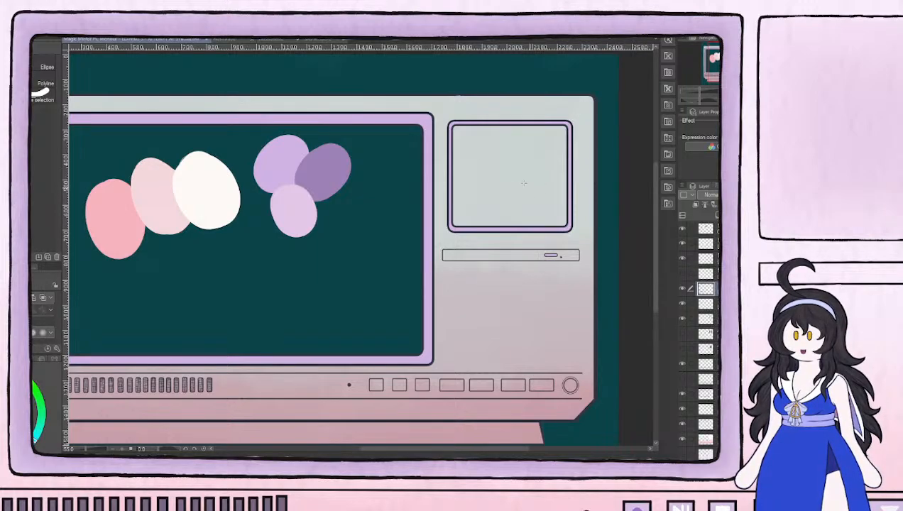
# Show the textured base layer below the casing gradient and make it the active layer
pyautogui.click(678, 438)
pyautogui.click(678, 438)
pyautogui.click(706, 439)
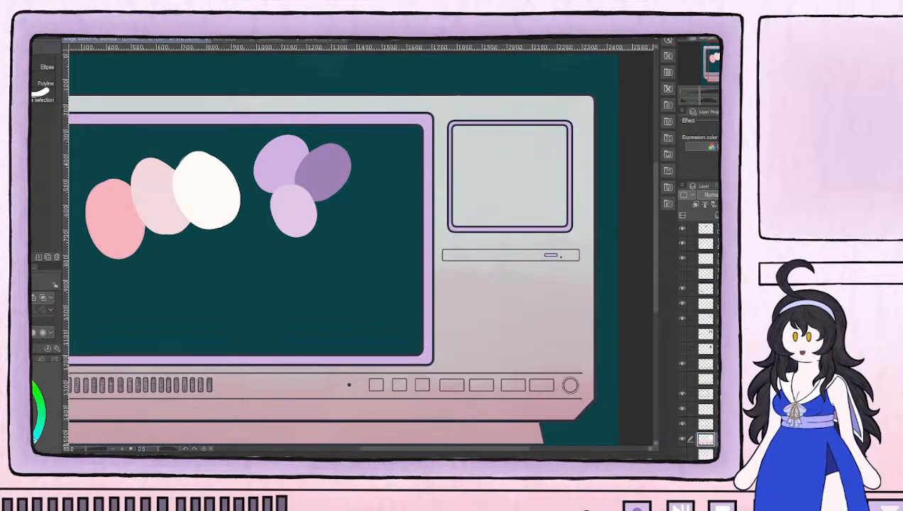
pyautogui.click(683, 455)
pyautogui.scroll(-3, 698, 411)
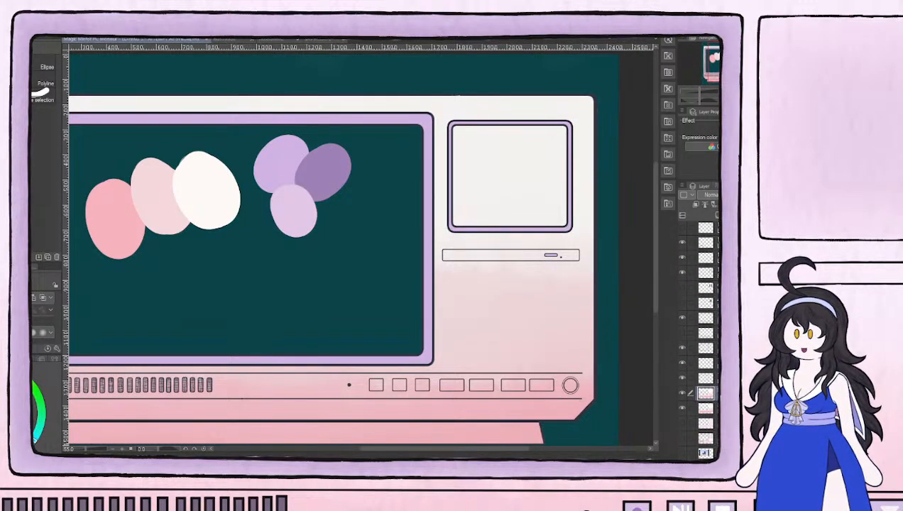
pyautogui.click(702, 424)
pyautogui.click(682, 424)
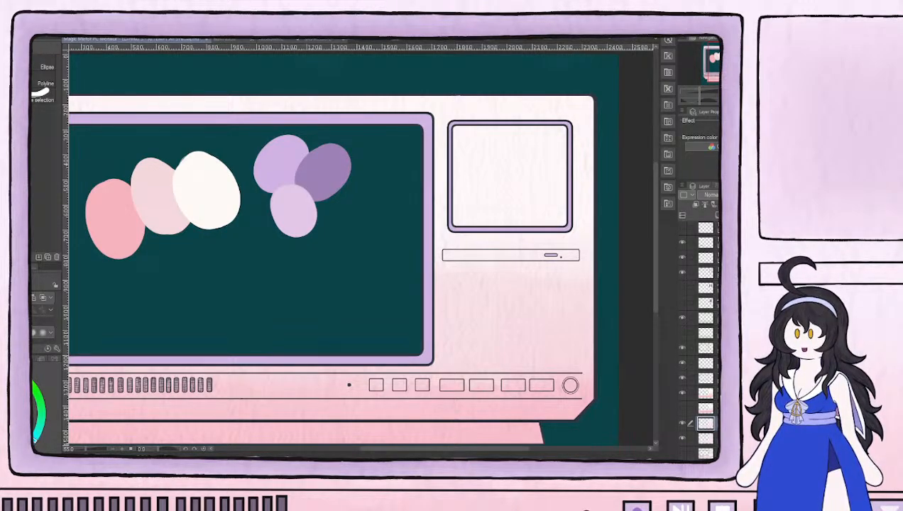
# Examine the area around the small monitor up close by toggling the casing gradient and the texture layer
pyautogui.scroll(-1, 418, 324)
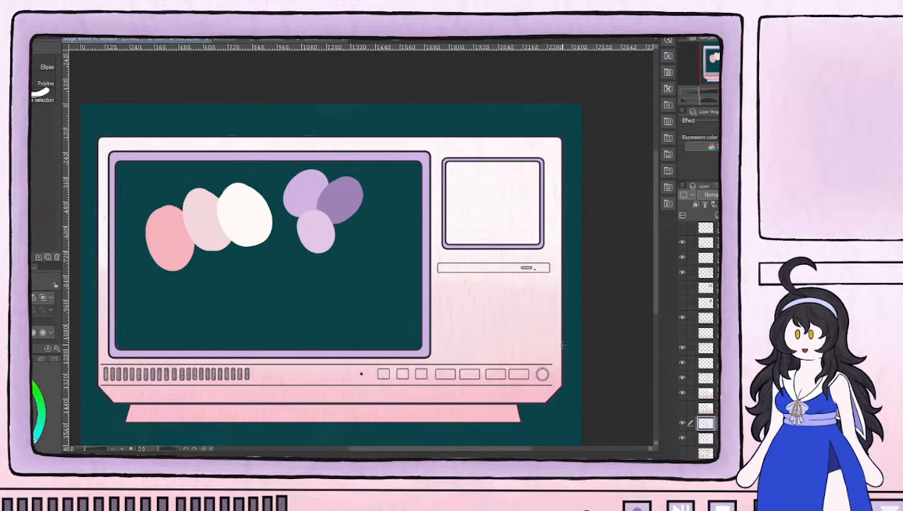
pyautogui.scroll(1, 485, 422)
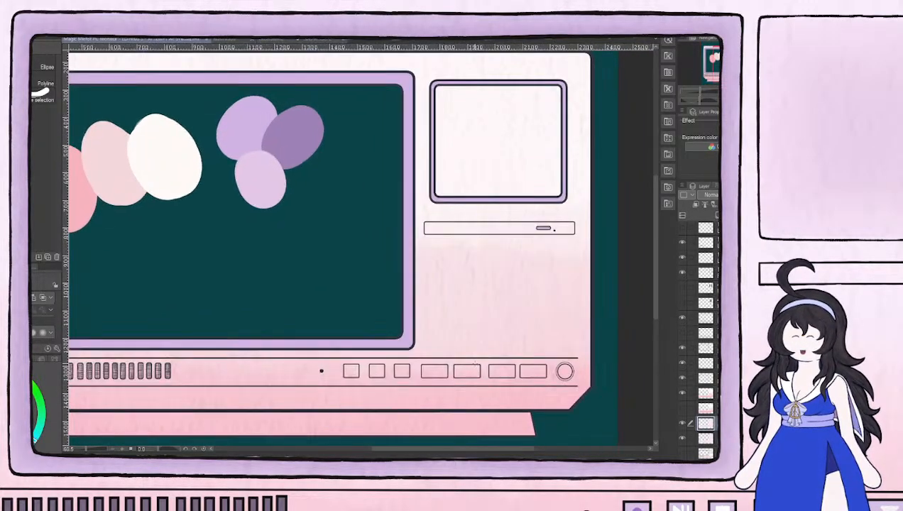
pyautogui.moveTo(467, 259); pyautogui.dragTo(458, 332)
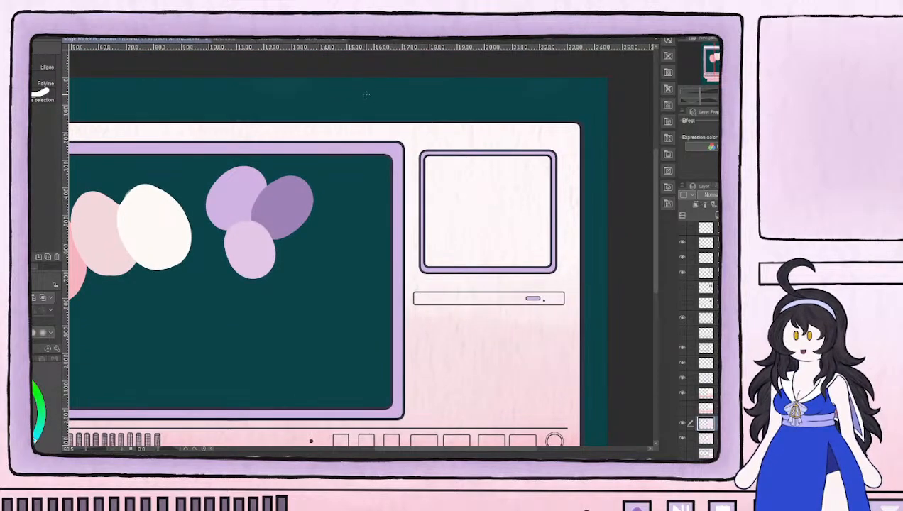
pyautogui.scroll(2, 439, 117)
pyautogui.moveTo(548, 206)
pyautogui.mouseDown()
pyautogui.moveTo(346, 92)
pyautogui.moveTo(416, 132)
pyautogui.mouseUp()
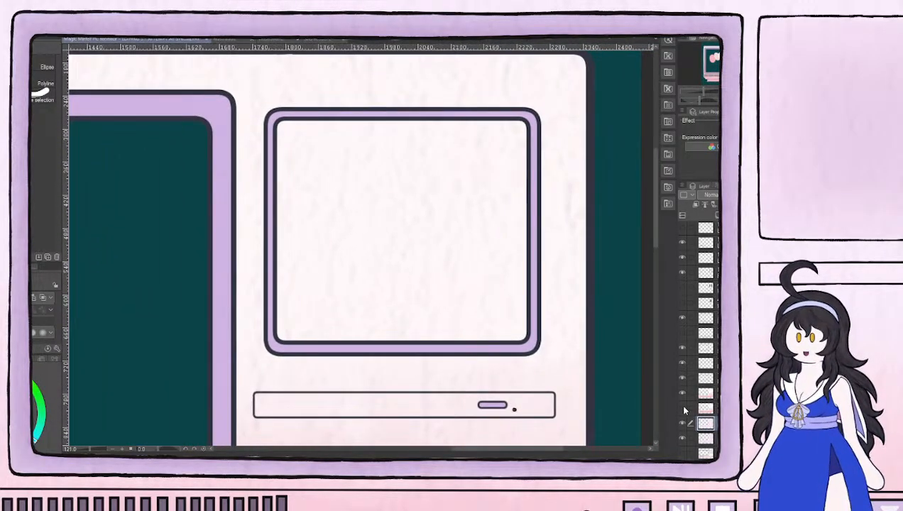
pyautogui.click(683, 394)
pyautogui.click(683, 393)
pyautogui.click(684, 423)
pyautogui.click(683, 424)
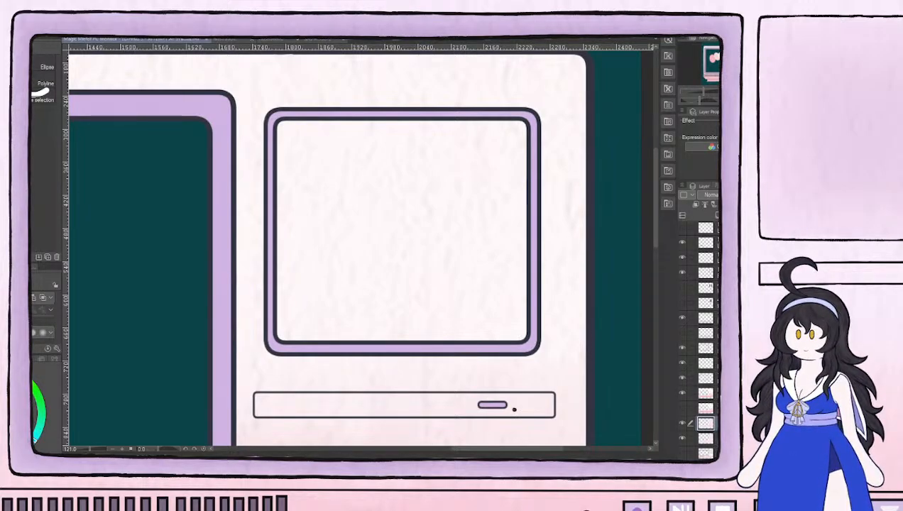
# Start erasing inside the small screen on the texture layer, and hide the casing gradient and the layer beneath the texture
pyautogui.click(705, 393)
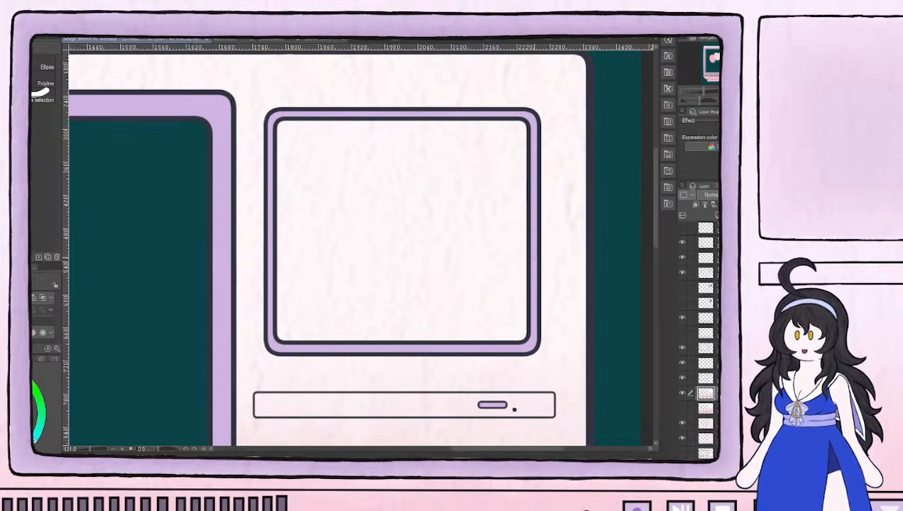
pyautogui.click(707, 424)
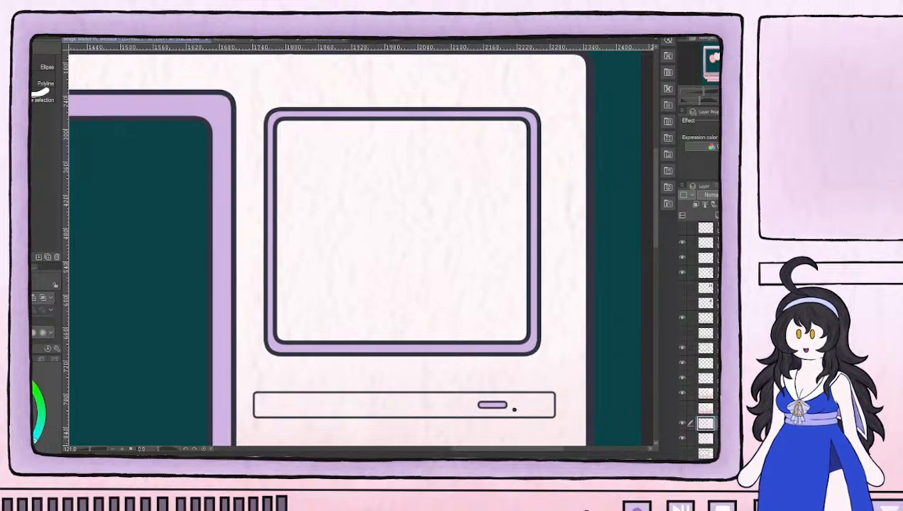
pyautogui.press('e')
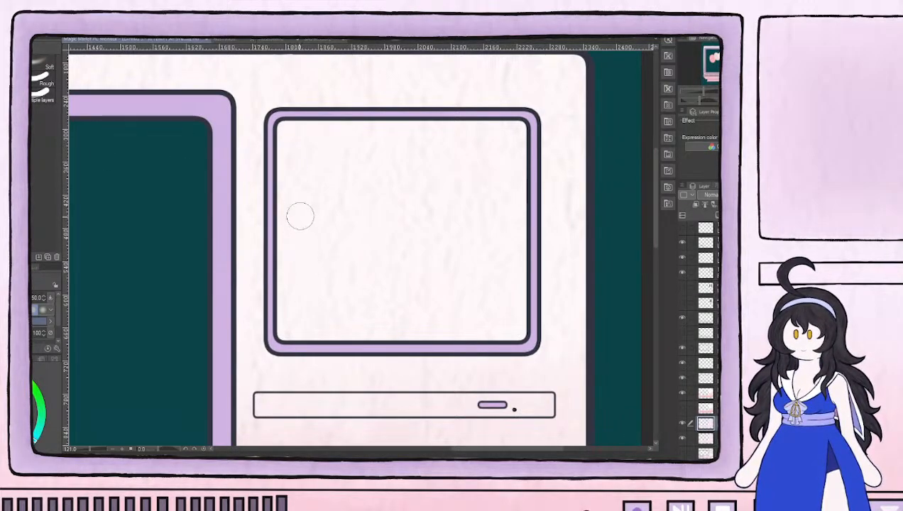
pyautogui.click(683, 392)
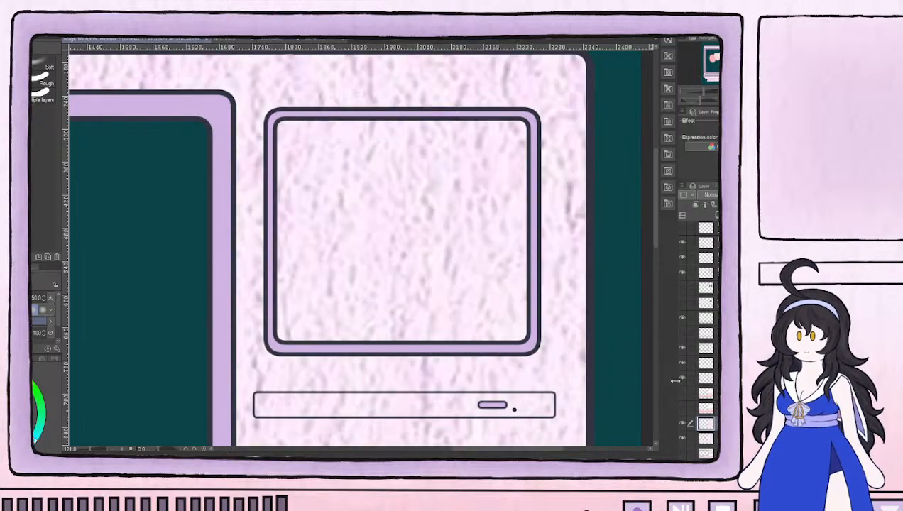
pyautogui.click(404, 198)
pyautogui.moveTo(678, 438); pyautogui.dragTo(681, 438)
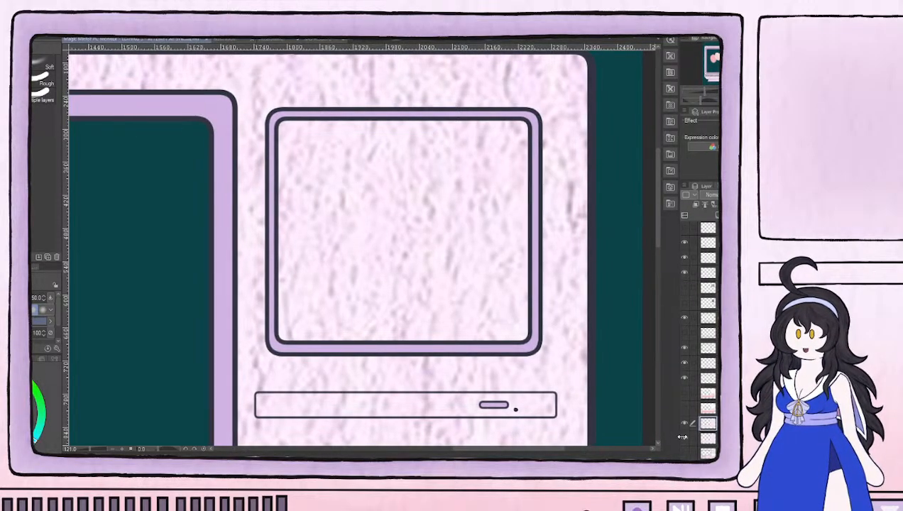
pyautogui.click(685, 438)
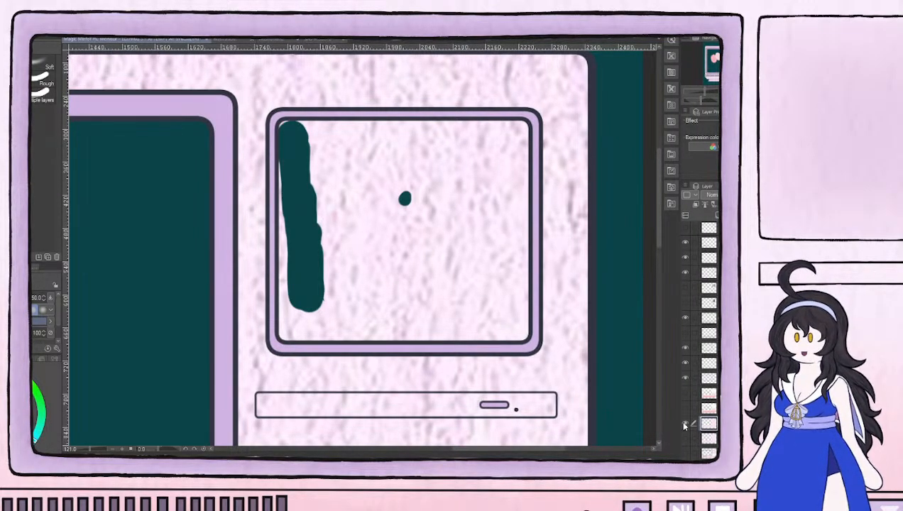
pyautogui.moveTo(680, 424); pyautogui.dragTo(671, 423)
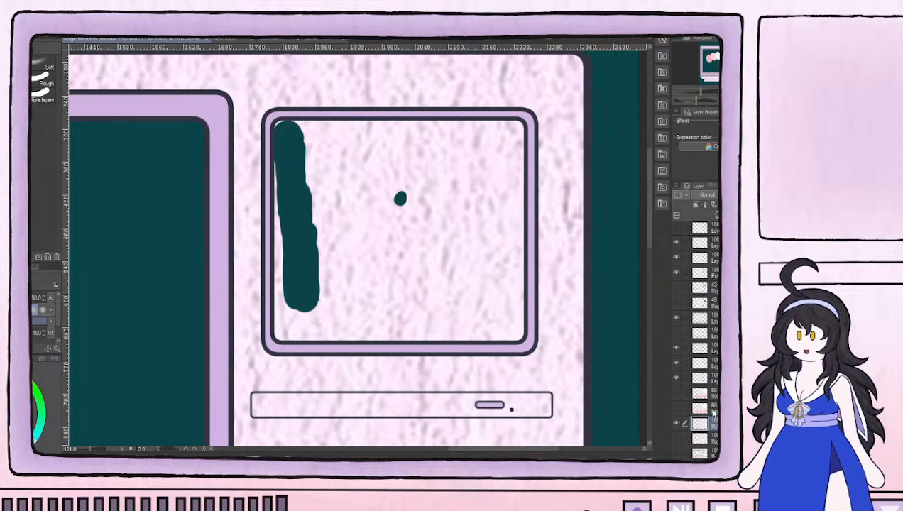
# Erase the texture along the small screen's left edge and into its left corners, reducing the eraser size to 25
pyautogui.moveTo(312, 238)
pyautogui.mouseDown()
pyautogui.moveTo(285, 192)
pyautogui.moveTo(285, 132)
pyautogui.moveTo(324, 133)
pyautogui.moveTo(310, 156)
pyautogui.moveTo(278, 125)
pyautogui.mouseUp()
pyautogui.press('[')
pyautogui.press('[')
pyautogui.press('[')
pyautogui.moveTo(293, 262)
pyautogui.mouseDown()
pyautogui.moveTo(280, 332)
pyautogui.moveTo(299, 334)
pyautogui.moveTo(287, 304)
pyautogui.moveTo(303, 332)
pyautogui.moveTo(322, 332)
pyautogui.moveTo(296, 309)
pyautogui.moveTo(337, 332)
pyautogui.moveTo(304, 321)
pyautogui.mouseUp()
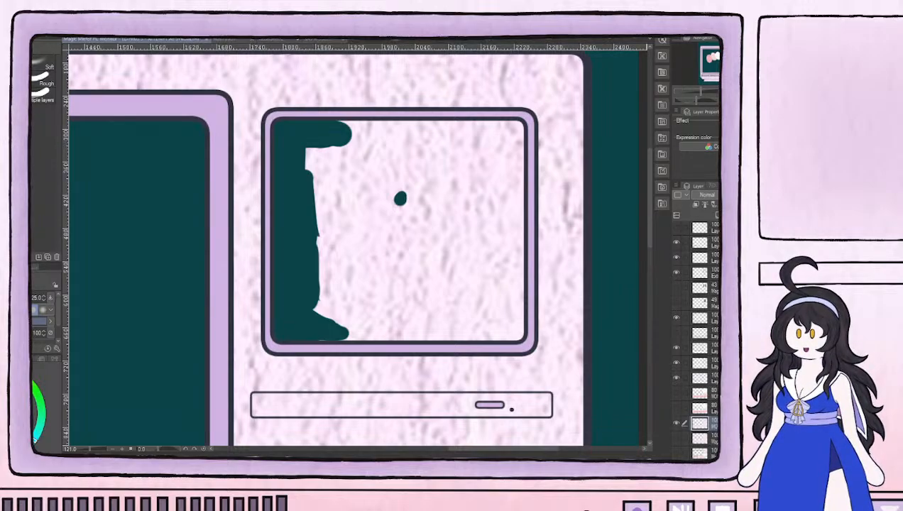
# Erase the remaining texture inside the small screen up to its frame, enlarging the eraser to 50 for the interior
pyautogui.moveTo(315, 335)
pyautogui.mouseDown()
pyautogui.moveTo(294, 234)
pyautogui.moveTo(322, 125)
pyautogui.moveTo(332, 155)
pyautogui.moveTo(376, 130)
pyautogui.moveTo(368, 125)
pyautogui.moveTo(434, 127)
pyautogui.moveTo(373, 121)
pyautogui.moveTo(513, 128)
pyautogui.moveTo(355, 130)
pyautogui.moveTo(365, 127)
pyautogui.mouseUp()
pyautogui.moveTo(515, 137)
pyautogui.mouseDown()
pyautogui.moveTo(519, 316)
pyautogui.moveTo(517, 335)
pyautogui.moveTo(492, 333)
pyautogui.mouseUp()
pyautogui.moveTo(358, 326)
pyautogui.mouseDown()
pyautogui.moveTo(332, 336)
pyautogui.moveTo(483, 335)
pyautogui.moveTo(422, 321)
pyautogui.mouseUp()
pyautogui.moveTo(366, 311)
pyautogui.mouseDown()
pyautogui.moveTo(334, 318)
pyautogui.moveTo(307, 296)
pyautogui.moveTo(352, 314)
pyautogui.moveTo(421, 324)
pyautogui.moveTo(433, 324)
pyautogui.moveTo(419, 309)
pyautogui.moveTo(473, 314)
pyautogui.moveTo(506, 334)
pyautogui.moveTo(507, 325)
pyautogui.moveTo(481, 330)
pyautogui.moveTo(490, 302)
pyautogui.moveTo(507, 291)
pyautogui.moveTo(508, 315)
pyautogui.moveTo(498, 295)
pyautogui.moveTo(508, 140)
pyautogui.moveTo(324, 164)
pyautogui.moveTo(336, 155)
pyautogui.moveTo(318, 169)
pyautogui.moveTo(320, 252)
pyautogui.mouseUp()
pyautogui.press(']')
pyautogui.press(']')
pyautogui.press(']')
pyautogui.moveTo(338, 304)
pyautogui.mouseDown()
pyautogui.moveTo(308, 250)
pyautogui.moveTo(312, 235)
pyautogui.moveTo(318, 265)
pyautogui.moveTo(367, 301)
pyautogui.moveTo(423, 312)
pyautogui.moveTo(486, 262)
pyautogui.moveTo(493, 303)
pyautogui.moveTo(486, 200)
pyautogui.moveTo(493, 158)
pyautogui.moveTo(331, 181)
pyautogui.moveTo(377, 158)
pyautogui.moveTo(463, 173)
pyautogui.moveTo(426, 158)
pyautogui.moveTo(488, 239)
pyautogui.moveTo(489, 214)
pyautogui.moveTo(441, 299)
pyautogui.moveTo(428, 292)
pyautogui.moveTo(464, 187)
pyautogui.moveTo(436, 205)
pyautogui.moveTo(415, 184)
pyautogui.moveTo(382, 187)
pyautogui.moveTo(335, 210)
pyautogui.moveTo(331, 243)
pyautogui.mouseUp()
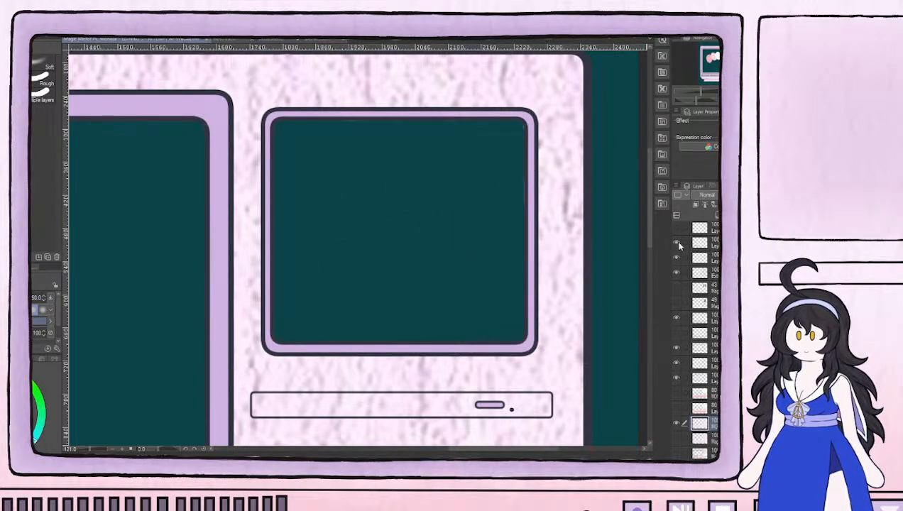
# Toggle the line and fill layers one at a time to identify which holds the small monitor's purple frame fill
pyautogui.scroll(3, 696, 340)
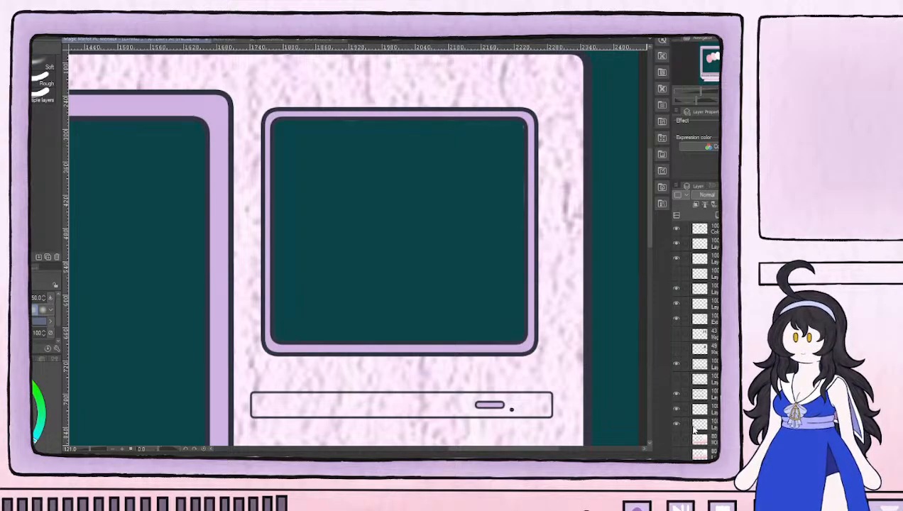
pyautogui.click(677, 425)
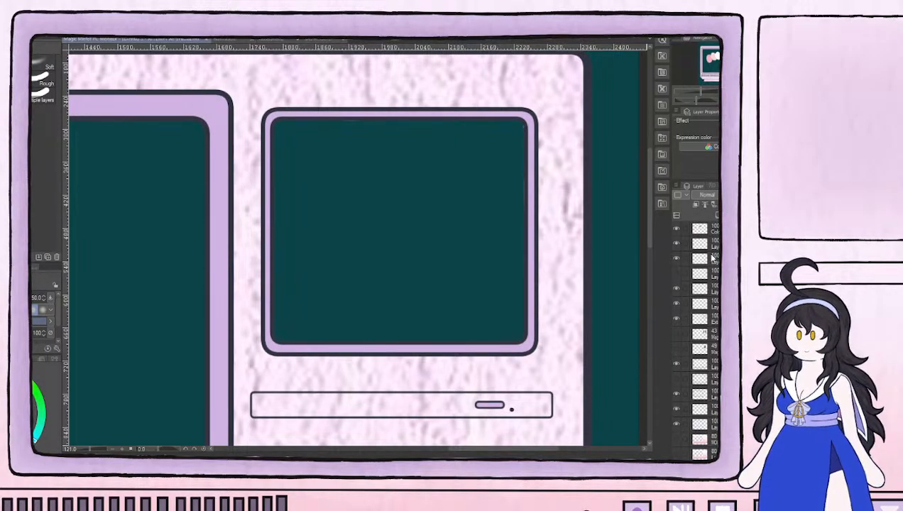
pyautogui.click(676, 243)
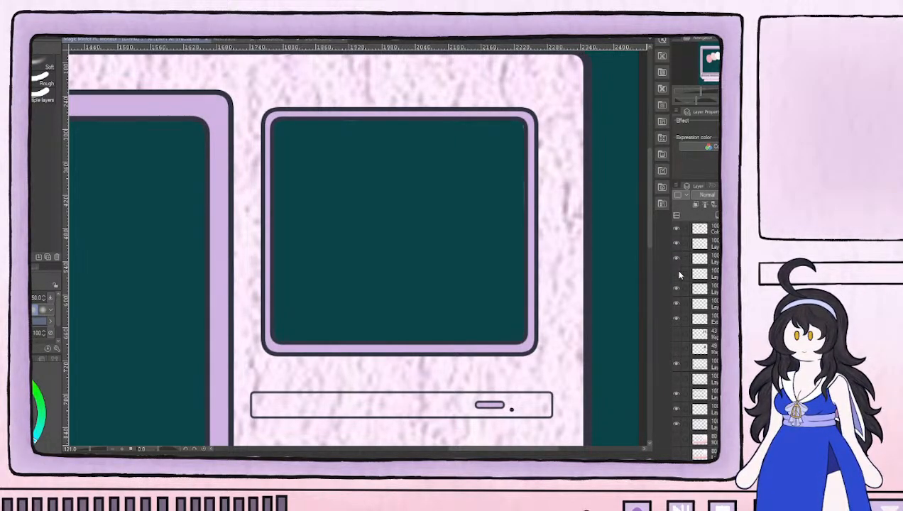
pyautogui.click(677, 304)
pyautogui.click(677, 308)
pyautogui.click(675, 316)
pyautogui.click(675, 316)
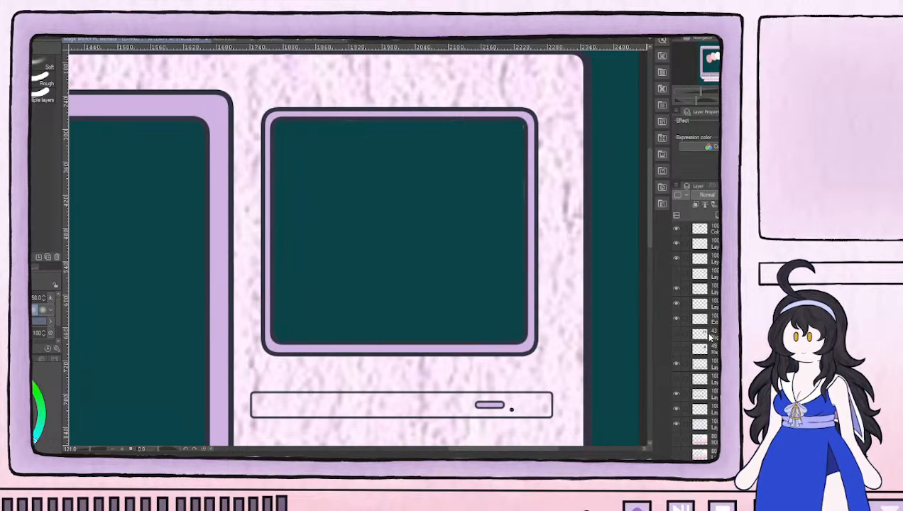
pyautogui.click(677, 365)
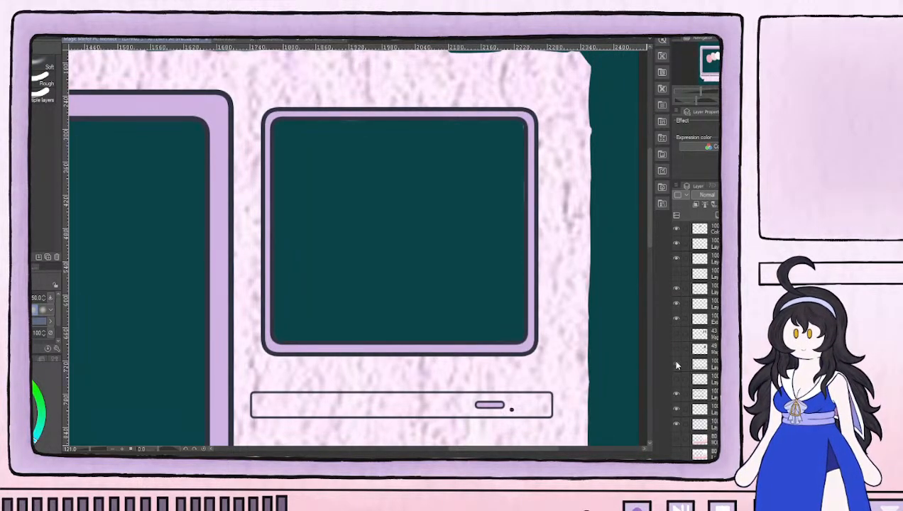
pyautogui.click(677, 364)
pyautogui.click(676, 395)
pyautogui.click(675, 396)
pyautogui.click(671, 407)
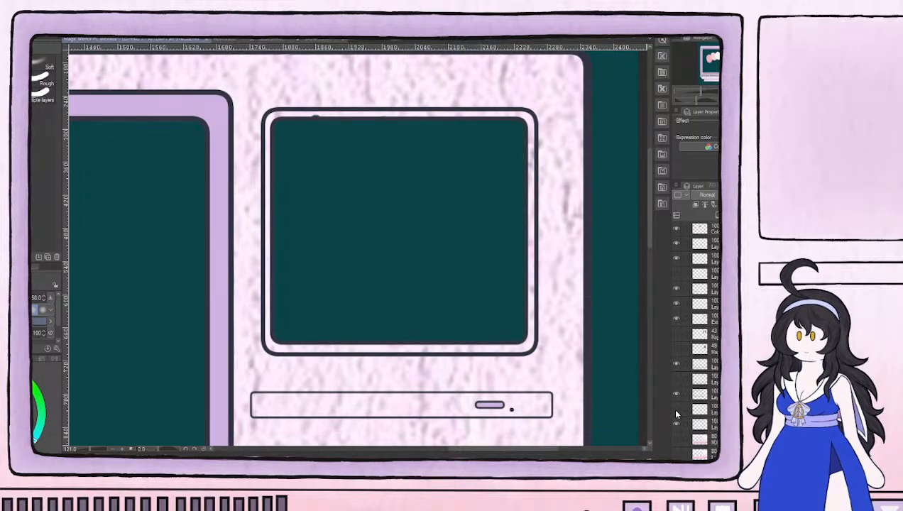
pyautogui.click(671, 404)
# Erase the stray marks inside the small screen's edge on the purple frame fill layer with a size 20 eraser
pyautogui.click(696, 408)
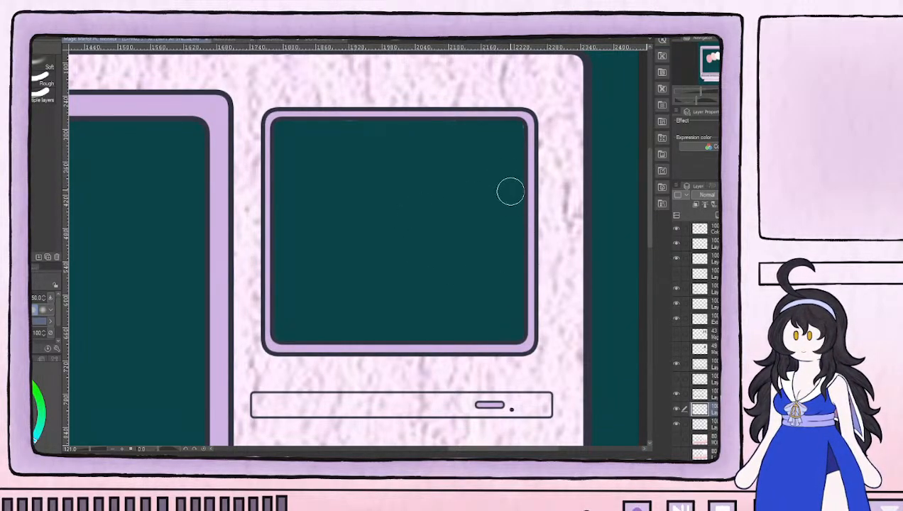
pyautogui.press('[')
pyautogui.press('[')
pyautogui.press('[')
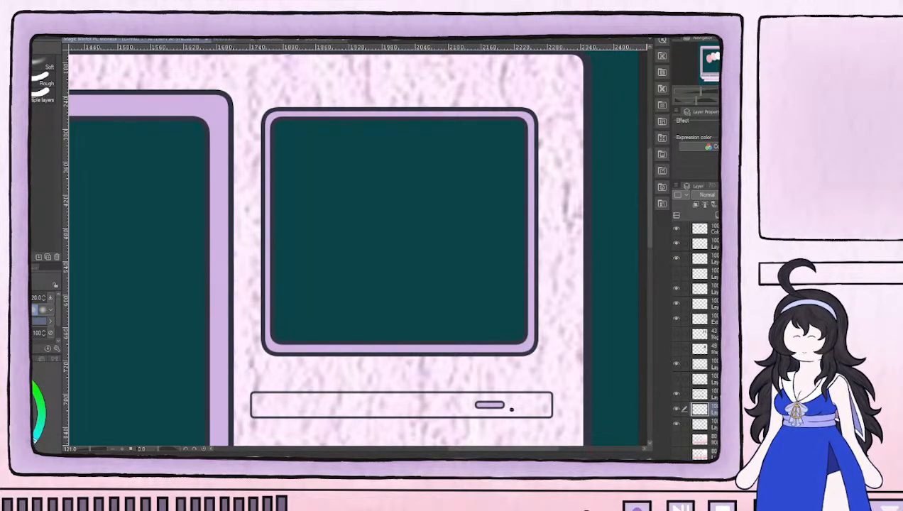
pyautogui.moveTo(559, 381); pyautogui.dragTo(493, 251)
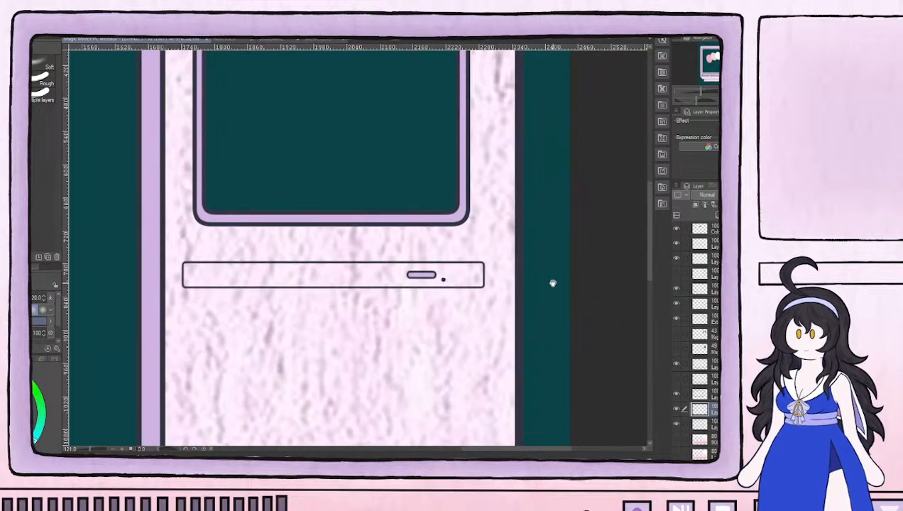
pyautogui.moveTo(555, 283); pyautogui.dragTo(617, 376)
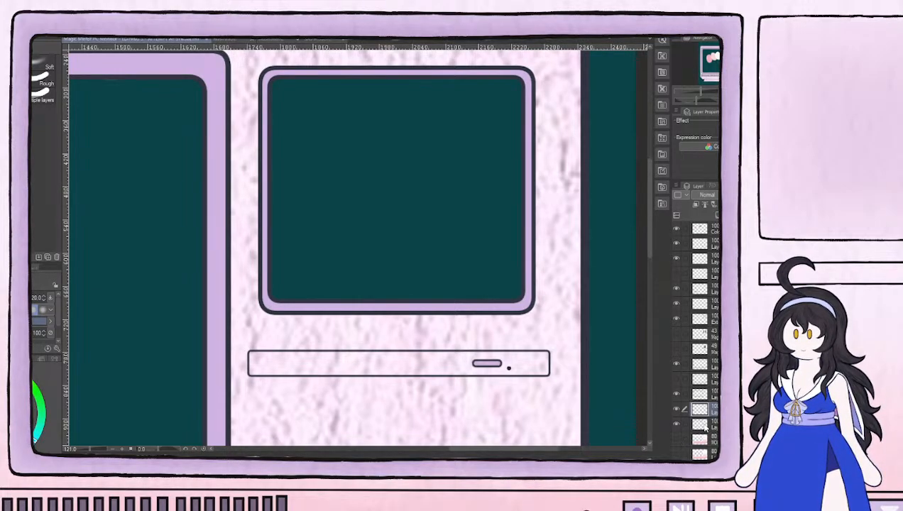
pyautogui.scroll(-2, 698, 334)
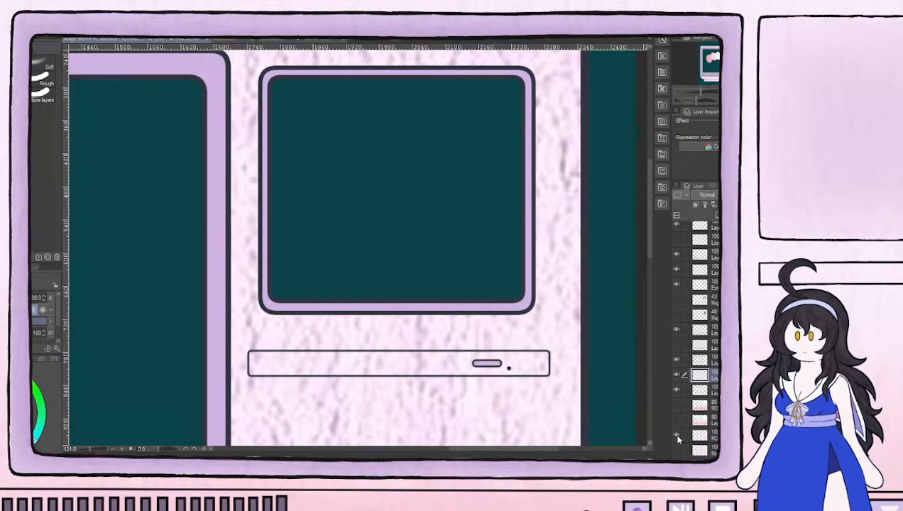
# Show the casing color layer and erase its color around the inside edge of the small screen
pyautogui.click(677, 406)
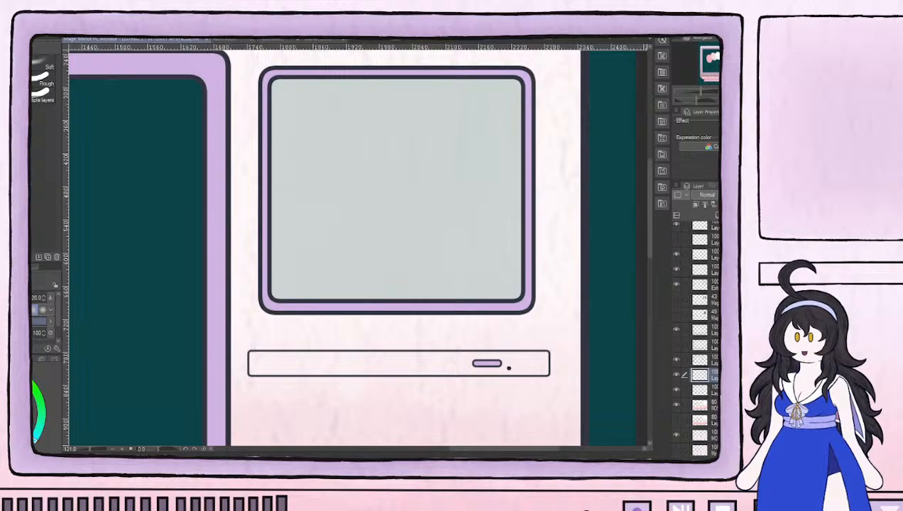
pyautogui.click(699, 405)
pyautogui.moveTo(286, 141)
pyautogui.mouseDown()
pyautogui.moveTo(276, 81)
pyautogui.moveTo(285, 79)
pyautogui.moveTo(277, 89)
pyautogui.moveTo(277, 292)
pyautogui.moveTo(276, 284)
pyautogui.moveTo(298, 294)
pyautogui.moveTo(513, 291)
pyautogui.moveTo(500, 276)
pyautogui.moveTo(516, 277)
pyautogui.moveTo(513, 262)
pyautogui.moveTo(500, 287)
pyautogui.moveTo(486, 289)
pyautogui.moveTo(512, 234)
pyautogui.moveTo(512, 208)
pyautogui.mouseUp()
pyautogui.moveTo(515, 85)
pyautogui.mouseDown()
pyautogui.moveTo(512, 207)
pyautogui.moveTo(517, 141)
pyautogui.moveTo(505, 165)
pyautogui.mouseUp()
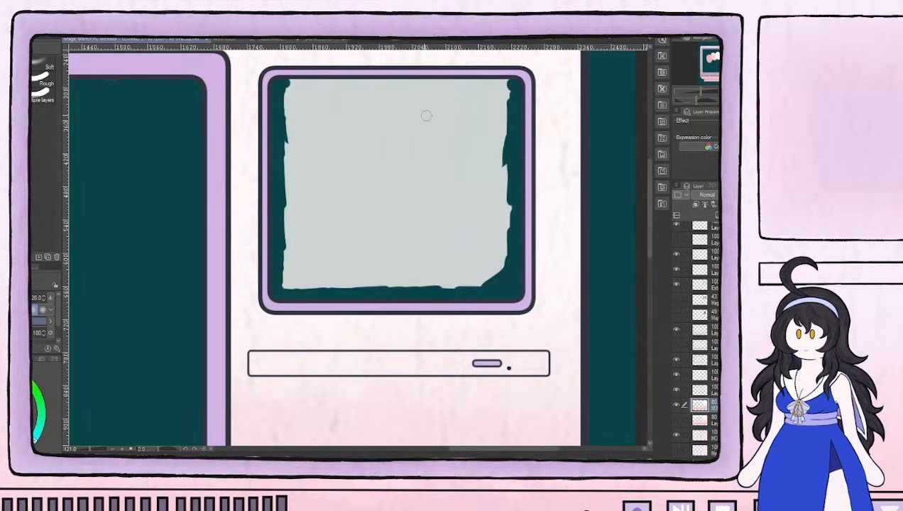
pyautogui.moveTo(284, 91)
pyautogui.mouseDown()
pyautogui.moveTo(502, 85)
pyautogui.moveTo(441, 82)
pyautogui.moveTo(481, 84)
pyautogui.moveTo(441, 89)
pyautogui.moveTo(396, 78)
pyautogui.mouseUp()
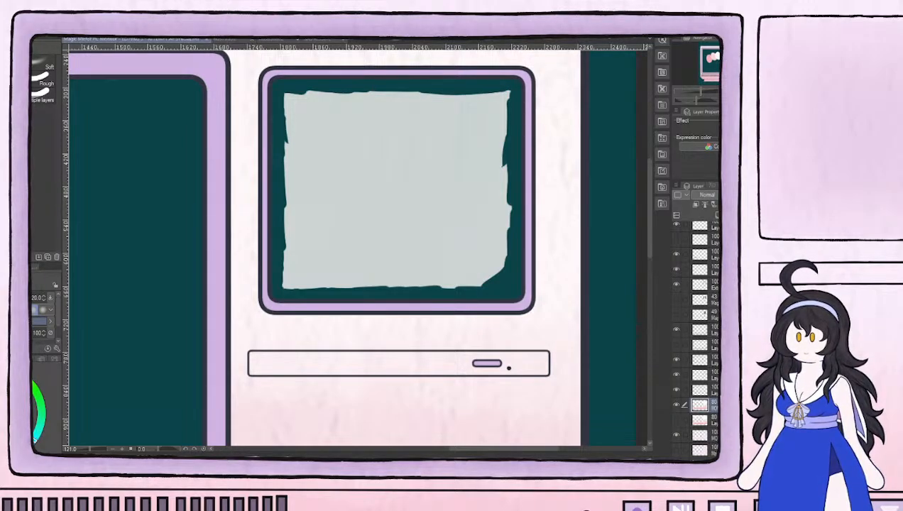
# Select the remaining casing color inside the small screen with a rectangle, delete it, and clear the selection
pyautogui.press('m')
pyautogui.moveTo(278, 83); pyautogui.dragTo(517, 295)
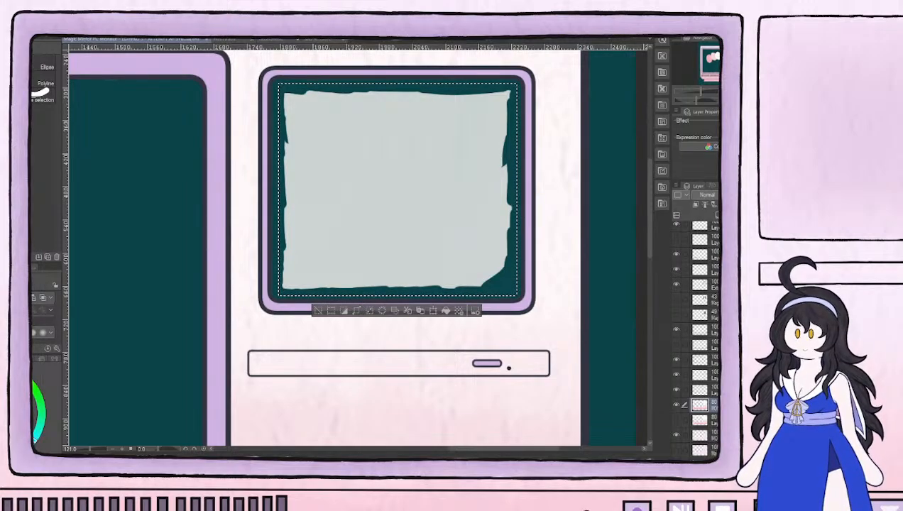
pyautogui.press('Delete')
pyautogui.scroll(-5, 357, 323)
pyautogui.moveTo(358, 323); pyautogui.dragTo(463, 241)
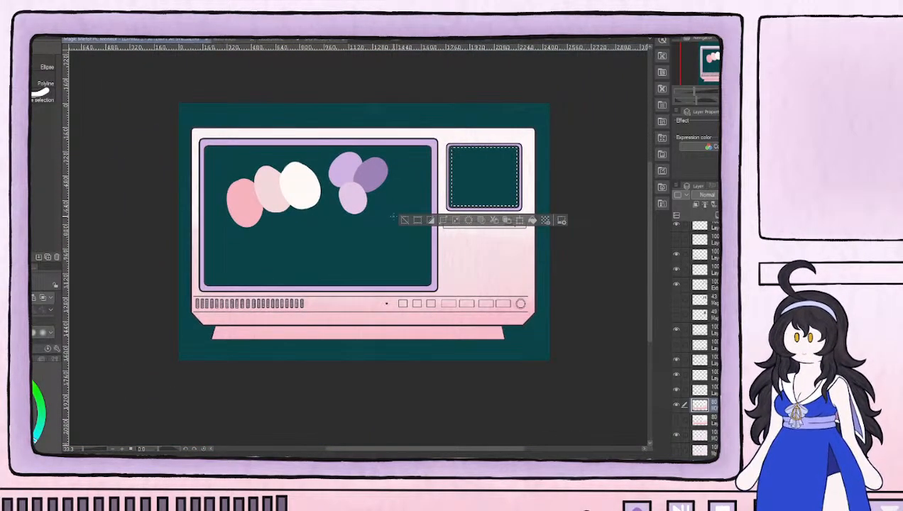
pyautogui.click(405, 220)
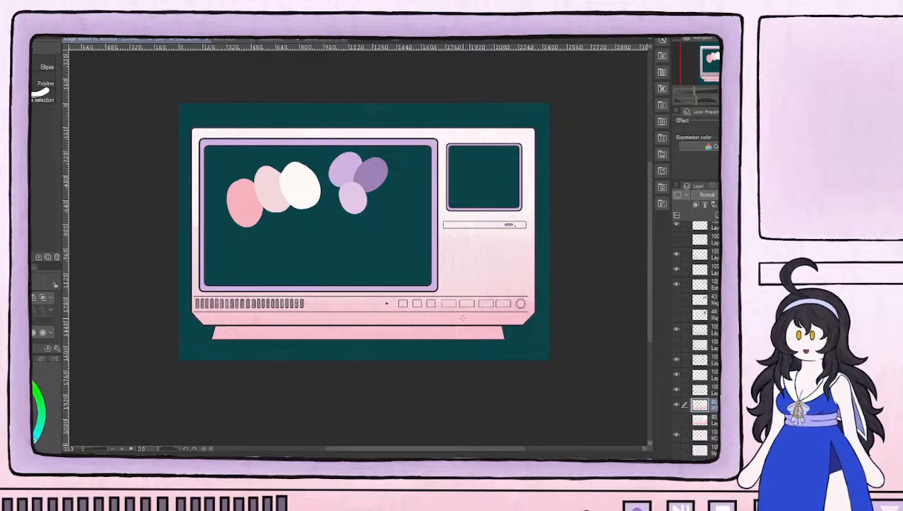
pyautogui.scroll(5, 515, 304)
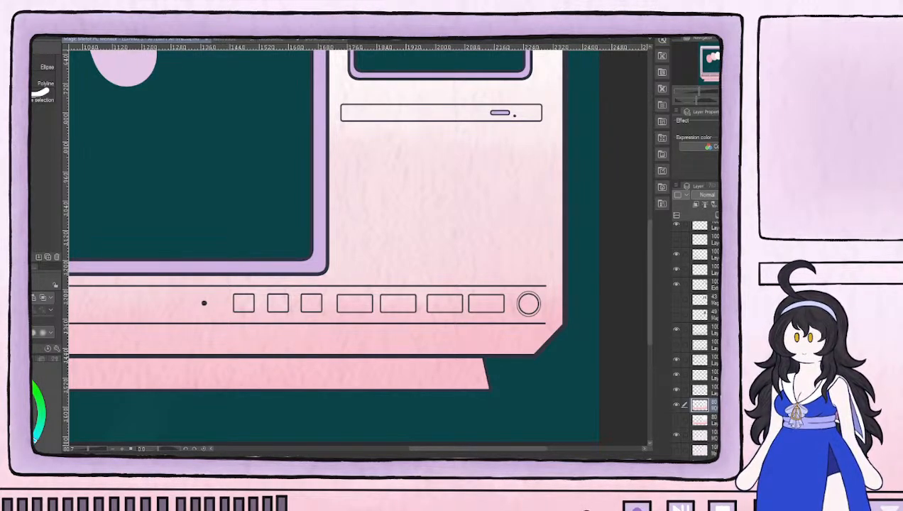
pyautogui.moveTo(411, 231)
pyautogui.mouseDown()
pyautogui.moveTo(318, 180)
pyautogui.moveTo(420, 233)
pyautogui.mouseUp()
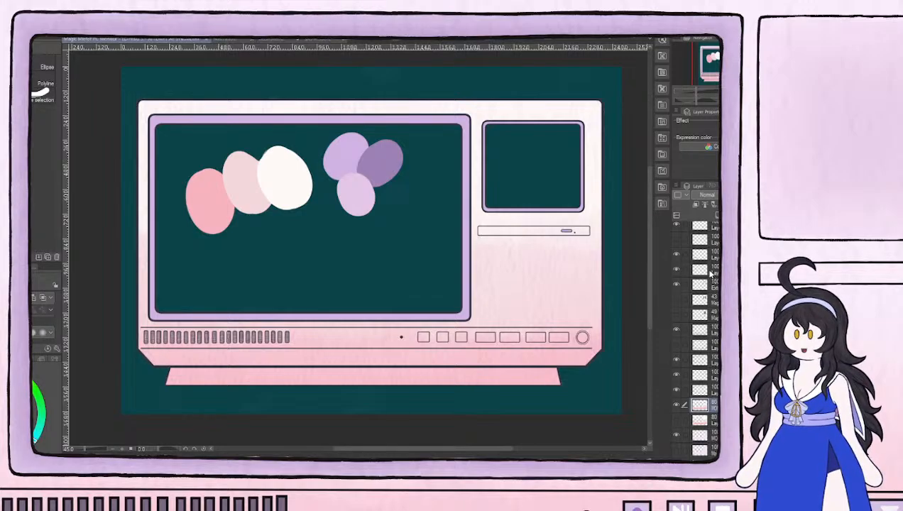
# Show the small door's line layer and swap the cut-out casing color and texture layers for the uncut versions
pyautogui.click(671, 239)
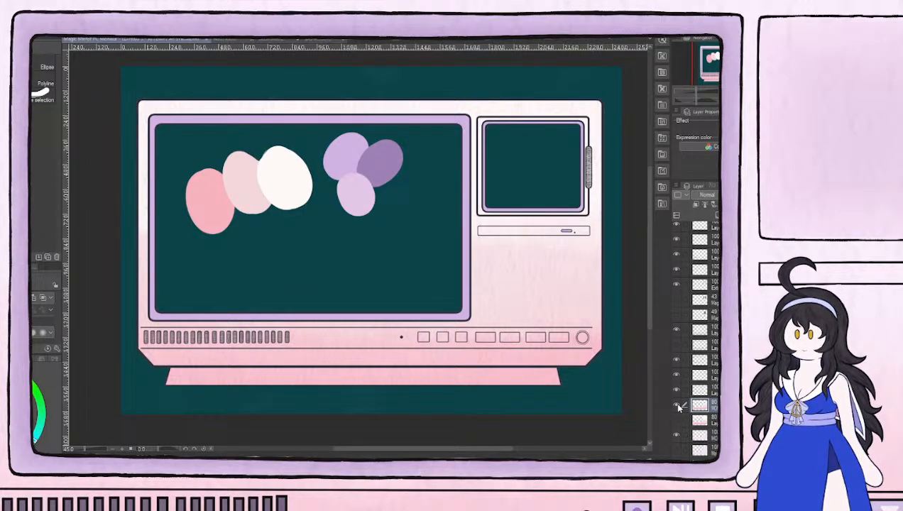
pyautogui.click(677, 406)
pyautogui.click(676, 434)
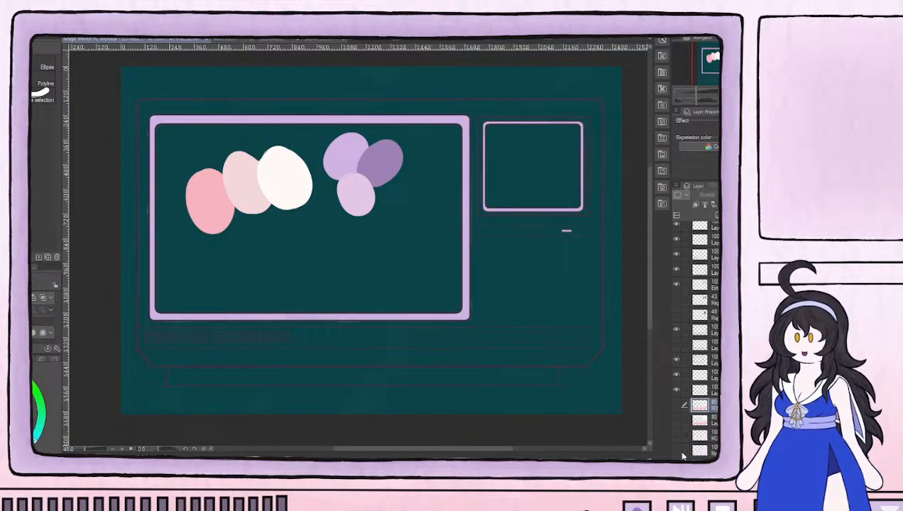
pyautogui.click(673, 449)
pyautogui.scroll(-1, 696, 341)
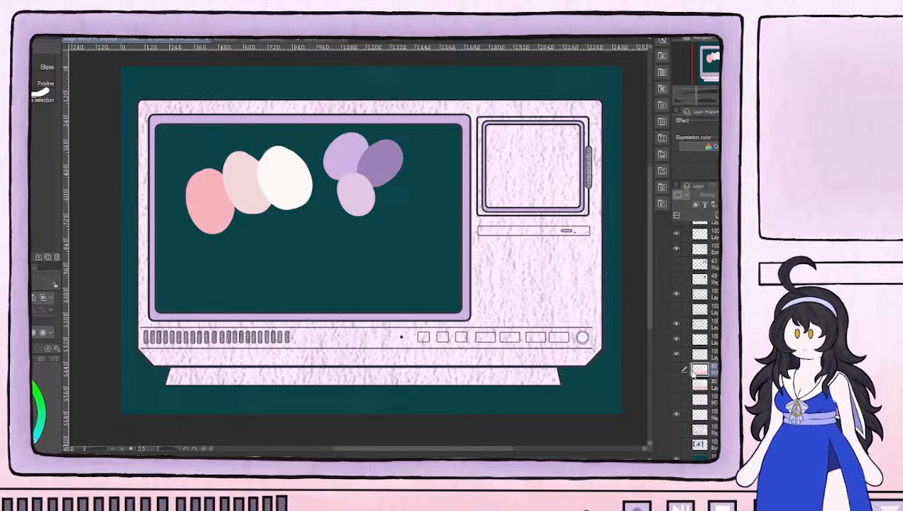
pyautogui.click(676, 385)
pyautogui.scroll(2, 714, 360)
pyautogui.scroll(1, 678, 260)
# Find and hide the small monitor's line and purple frame fill layers, keeping the door outline and handle shown
pyautogui.click(678, 259)
pyautogui.click(678, 259)
pyautogui.click(677, 288)
pyautogui.click(678, 288)
pyautogui.click(676, 304)
pyautogui.click(676, 306)
pyautogui.click(677, 319)
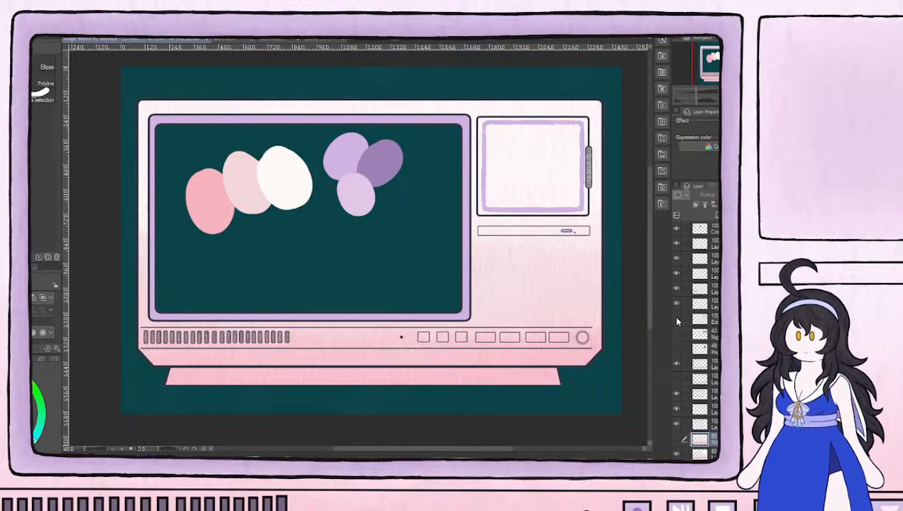
pyautogui.click(678, 409)
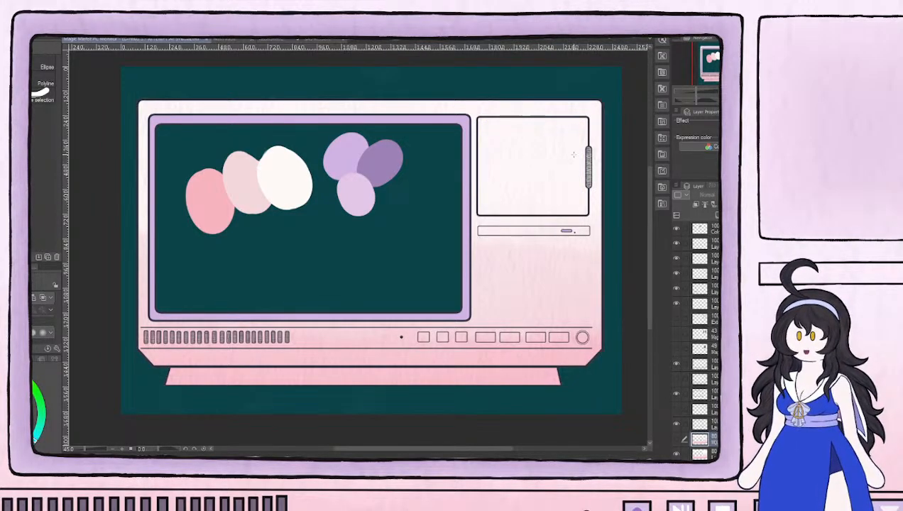
pyautogui.scroll(4, 574, 154)
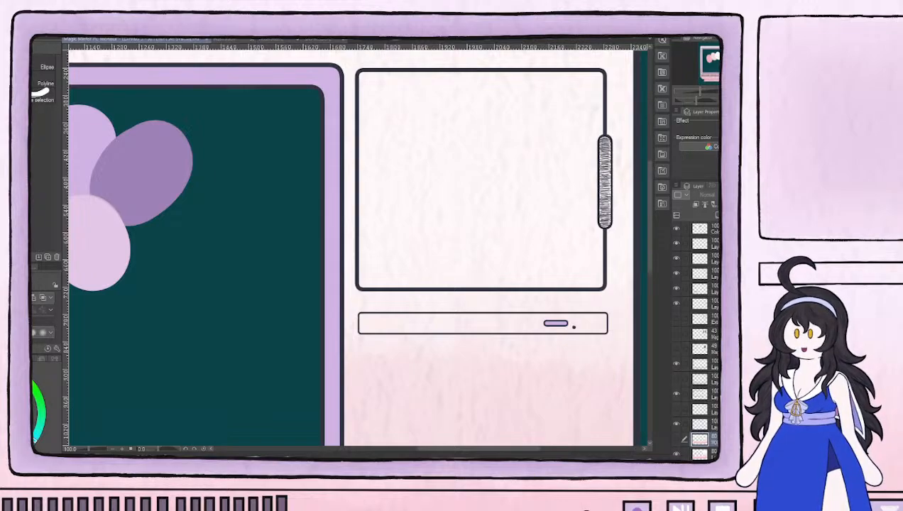
# Block in the small door's interior with light purple on a 100% opacity copy of the uncut casing color layer
pyautogui.click(710, 454)
pyautogui.scroll(-4, 461, 272)
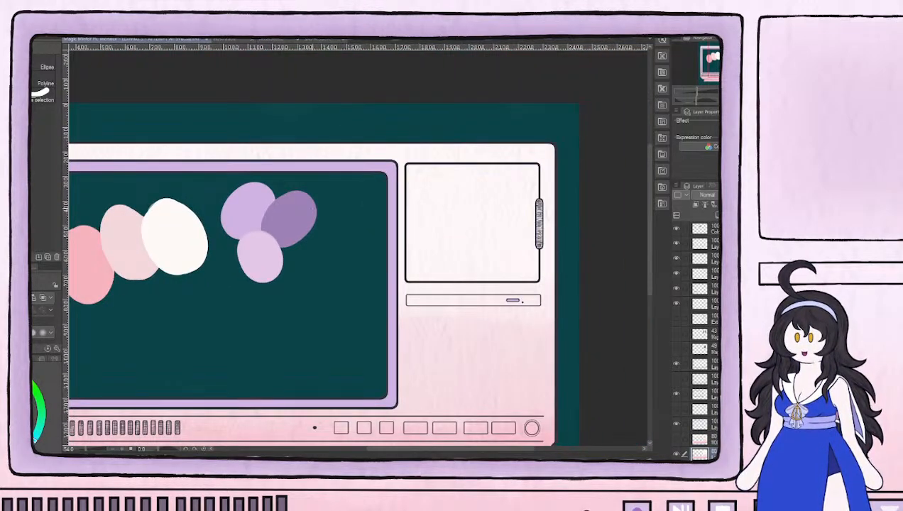
pyautogui.scroll(2, 444, 207)
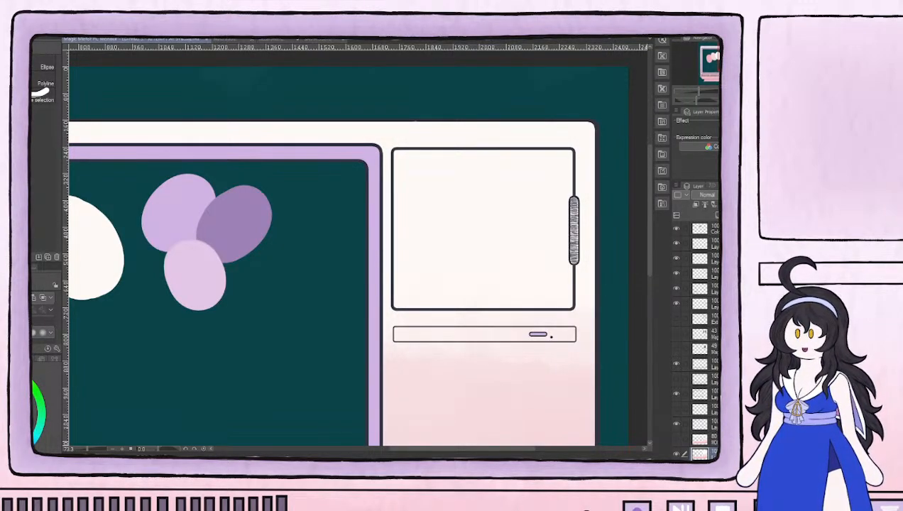
pyautogui.press('b')
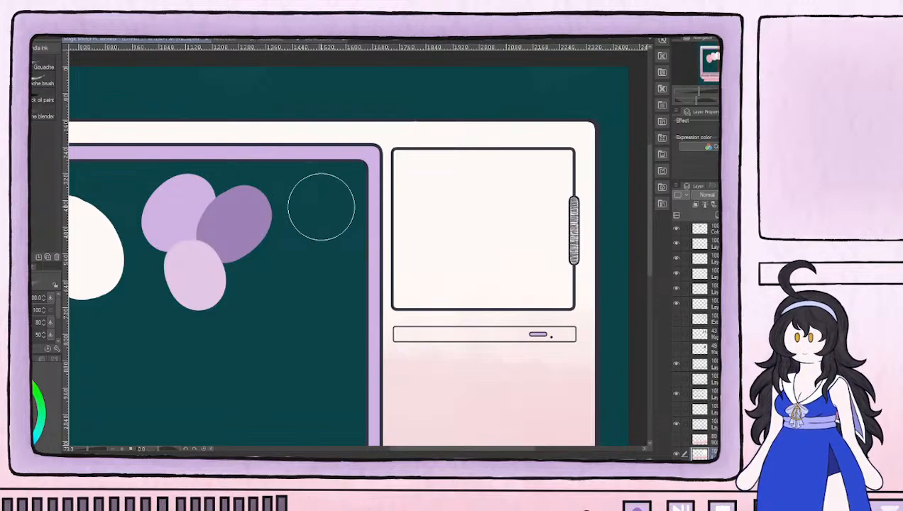
pyautogui.press('[')
pyautogui.press('[')
pyautogui.press('[')
pyautogui.press('[')
pyautogui.press('[')
pyautogui.press('[')
pyautogui.press('[')
pyautogui.press('[')
pyautogui.press('[')
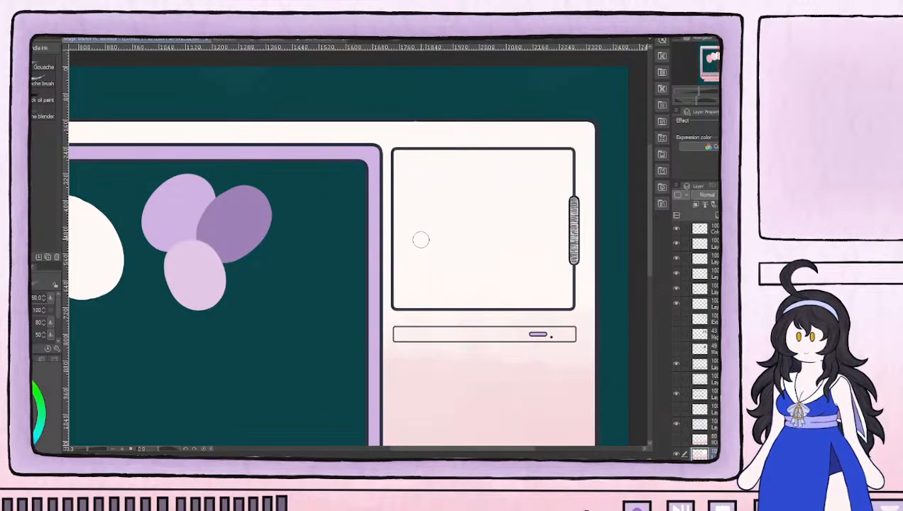
pyautogui.press('[')
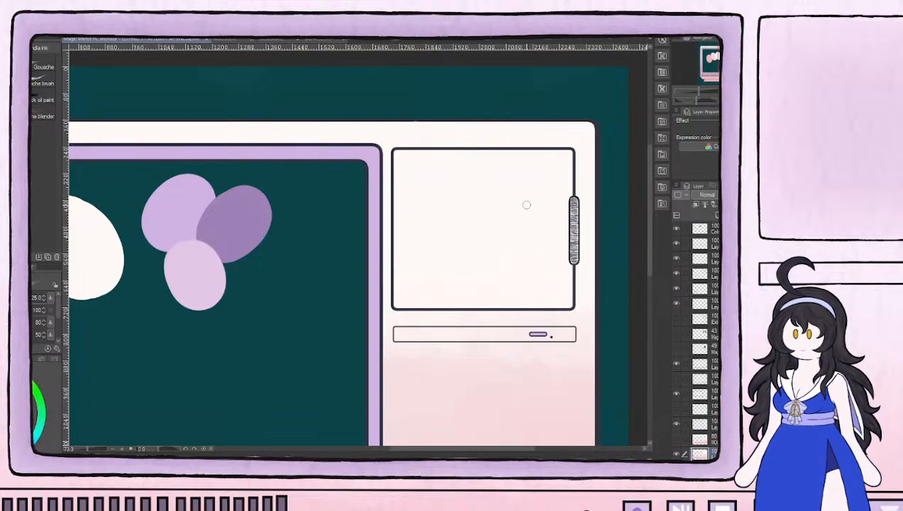
pyautogui.moveTo(420, 197)
pyautogui.mouseDown()
pyautogui.moveTo(412, 228)
pyautogui.moveTo(418, 274)
pyautogui.moveTo(437, 261)
pyautogui.moveTo(446, 206)
pyautogui.moveTo(458, 201)
pyautogui.moveTo(468, 261)
pyautogui.moveTo(483, 196)
pyautogui.moveTo(489, 257)
pyautogui.moveTo(525, 191)
pyautogui.moveTo(535, 259)
pyautogui.moveTo(547, 264)
pyautogui.moveTo(551, 218)
pyautogui.moveTo(551, 282)
pyautogui.moveTo(441, 281)
pyautogui.moveTo(434, 270)
pyautogui.moveTo(432, 286)
pyautogui.moveTo(454, 290)
pyautogui.moveTo(424, 233)
pyautogui.moveTo(410, 244)
pyautogui.moveTo(413, 168)
pyautogui.moveTo(534, 167)
pyautogui.moveTo(471, 172)
pyautogui.moveTo(471, 188)
pyautogui.moveTo(491, 195)
pyautogui.moveTo(548, 172)
pyautogui.moveTo(558, 226)
pyautogui.moveTo(552, 215)
pyautogui.moveTo(515, 277)
pyautogui.moveTo(482, 228)
pyautogui.mouseUp()
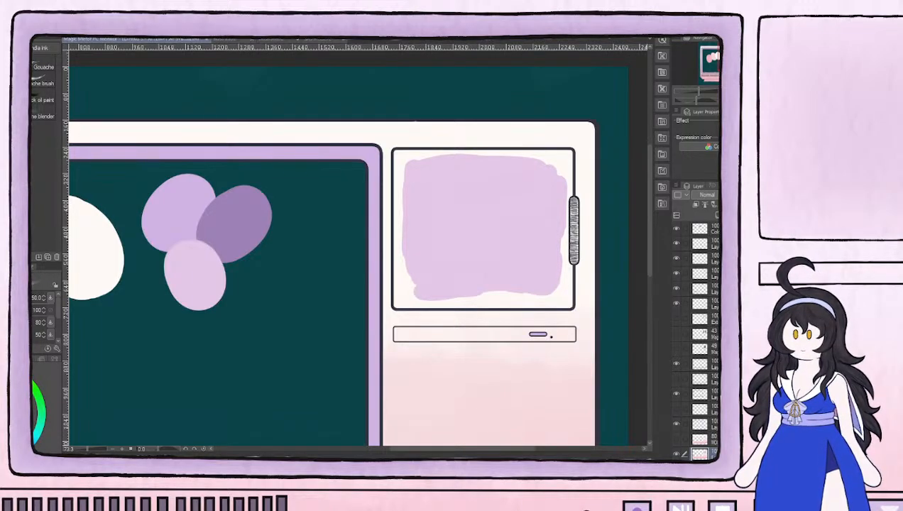
# Fill the door's edges and corners with light purple using a size 20 brush, and lower the layer's opacity to 78%
pyautogui.moveTo(408, 268)
pyautogui.mouseDown()
pyautogui.moveTo(401, 300)
pyautogui.moveTo(420, 301)
pyautogui.moveTo(408, 300)
pyautogui.moveTo(423, 291)
pyautogui.moveTo(406, 274)
pyautogui.moveTo(401, 245)
pyautogui.moveTo(400, 181)
pyautogui.moveTo(414, 197)
pyautogui.moveTo(409, 157)
pyautogui.moveTo(415, 164)
pyautogui.moveTo(396, 157)
pyautogui.moveTo(396, 164)
pyautogui.moveTo(409, 152)
pyautogui.moveTo(432, 161)
pyautogui.moveTo(463, 151)
pyautogui.mouseUp()
pyautogui.moveTo(569, 288)
pyautogui.mouseDown()
pyautogui.moveTo(505, 288)
pyautogui.moveTo(452, 289)
pyautogui.moveTo(461, 302)
pyautogui.moveTo(439, 306)
pyautogui.moveTo(491, 299)
pyautogui.moveTo(469, 294)
pyautogui.moveTo(504, 301)
pyautogui.moveTo(493, 305)
pyautogui.moveTo(563, 305)
pyautogui.moveTo(506, 298)
pyautogui.moveTo(561, 299)
pyautogui.moveTo(541, 289)
pyautogui.moveTo(568, 296)
pyautogui.moveTo(551, 280)
pyautogui.moveTo(565, 286)
pyautogui.moveTo(554, 240)
pyautogui.mouseUp()
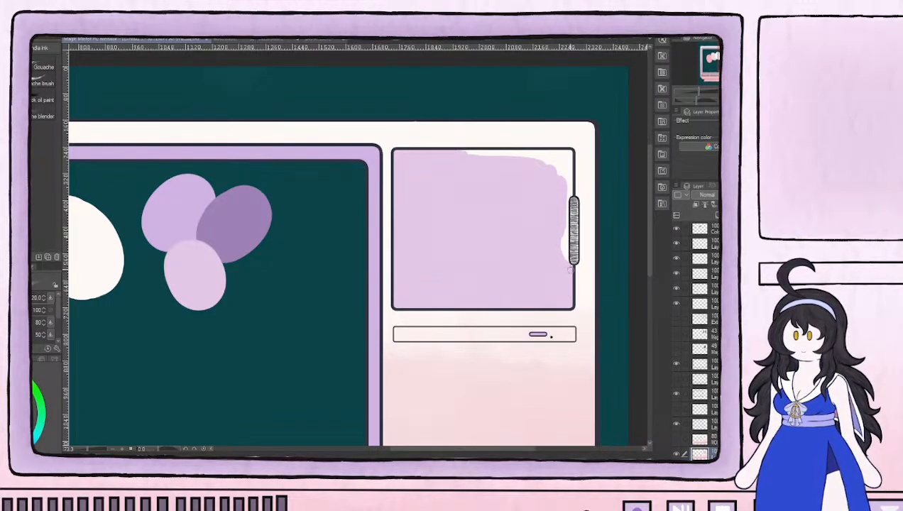
pyautogui.moveTo(569, 267); pyautogui.dragTo(568, 167)
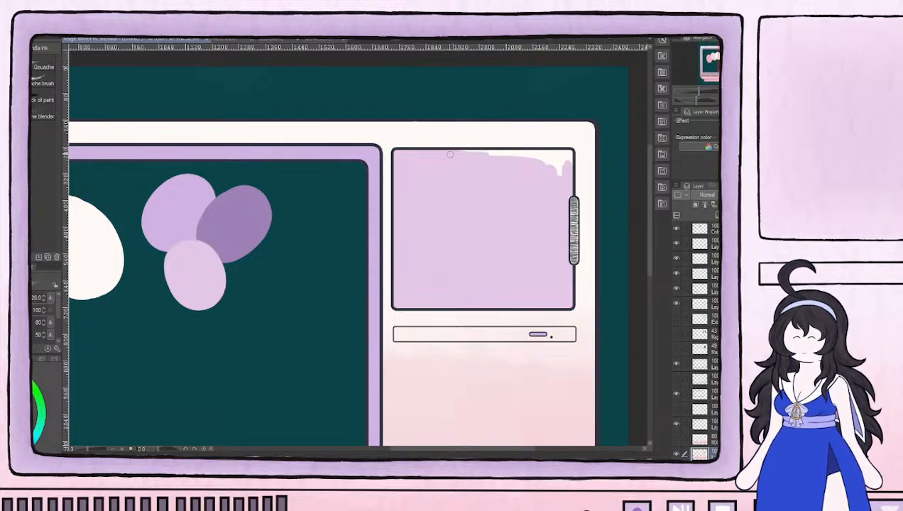
pyautogui.moveTo(476, 160)
pyautogui.mouseDown()
pyautogui.moveTo(531, 163)
pyautogui.moveTo(551, 154)
pyautogui.moveTo(526, 153)
pyautogui.moveTo(541, 152)
pyautogui.moveTo(565, 156)
pyautogui.moveTo(566, 171)
pyautogui.moveTo(541, 158)
pyautogui.moveTo(568, 161)
pyautogui.mouseUp()
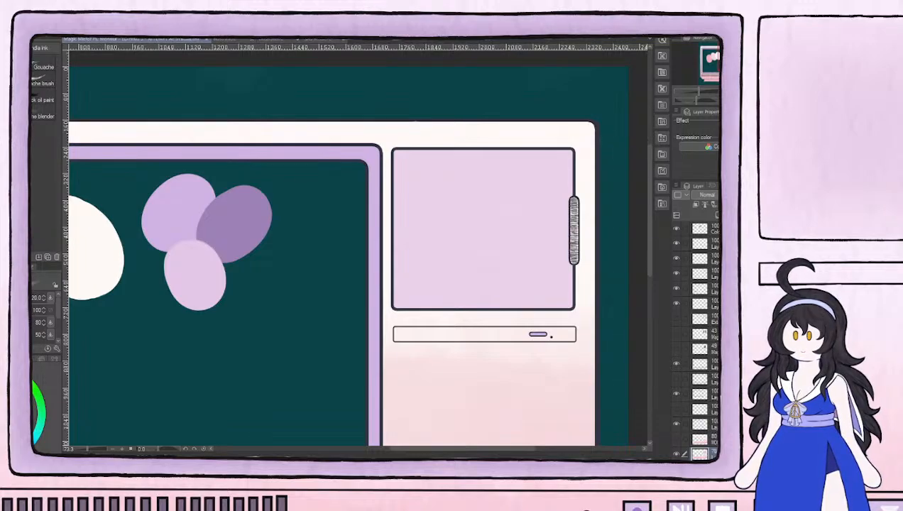
pyautogui.scroll(-2, 692, 398)
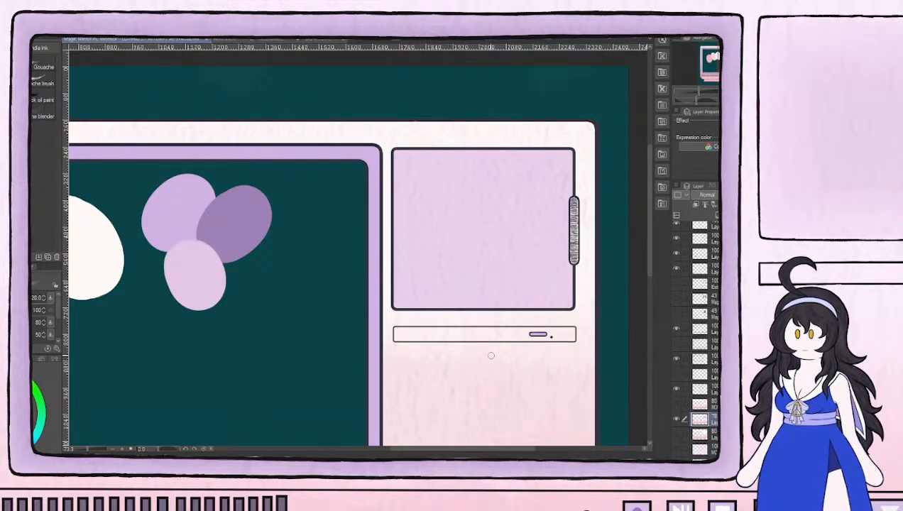
pyautogui.scroll(-5, 490, 362)
pyautogui.moveTo(464, 386); pyautogui.dragTo(480, 284)
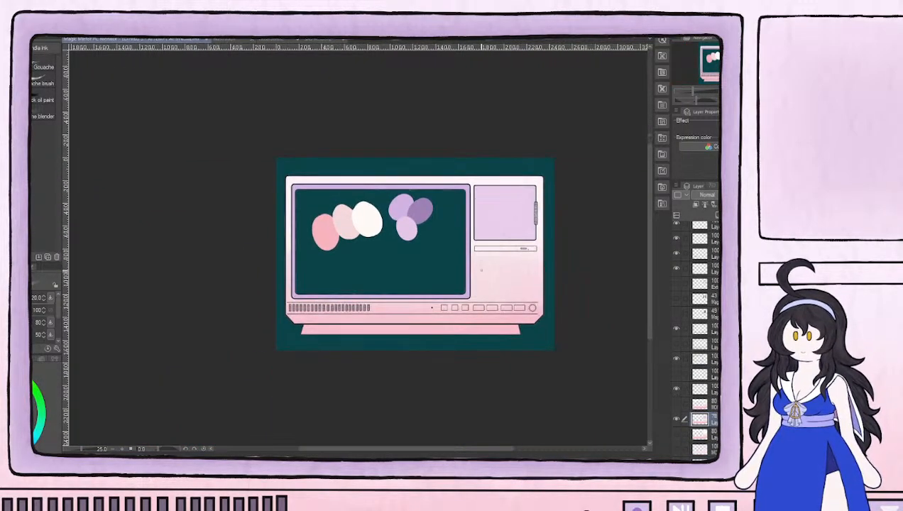
pyautogui.scroll(3, 476, 277)
pyautogui.moveTo(459, 251); pyautogui.dragTo(470, 259)
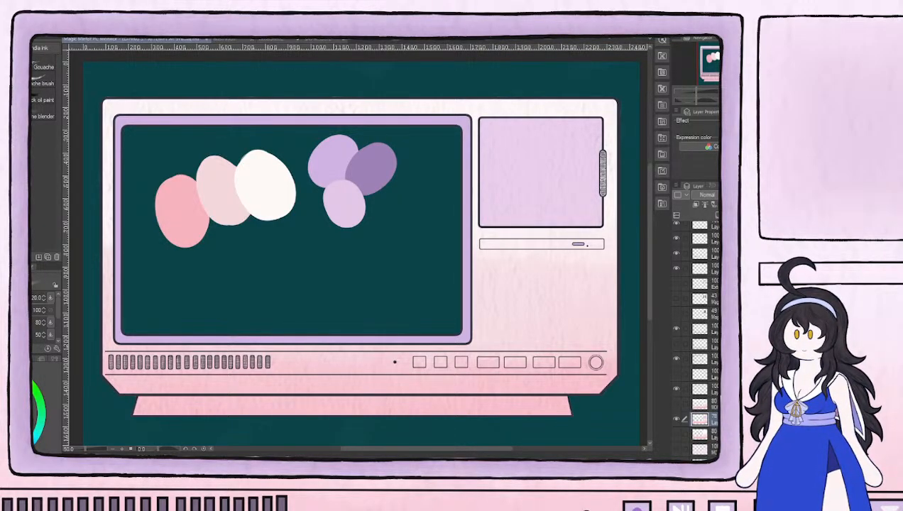
# Hide the casing color copy with the painted door and show the original uncut casing color layer
pyautogui.click(675, 419)
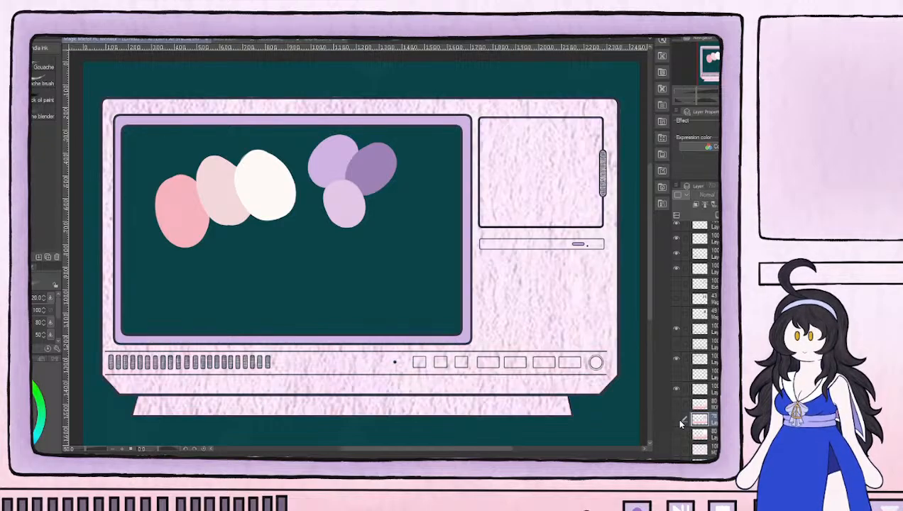
pyautogui.hotkey('ctrl', 'v')
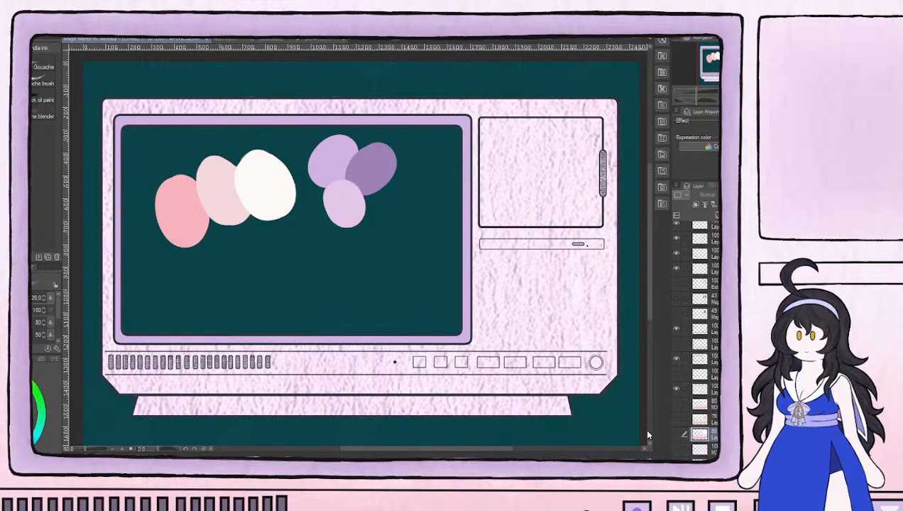
pyautogui.click(676, 433)
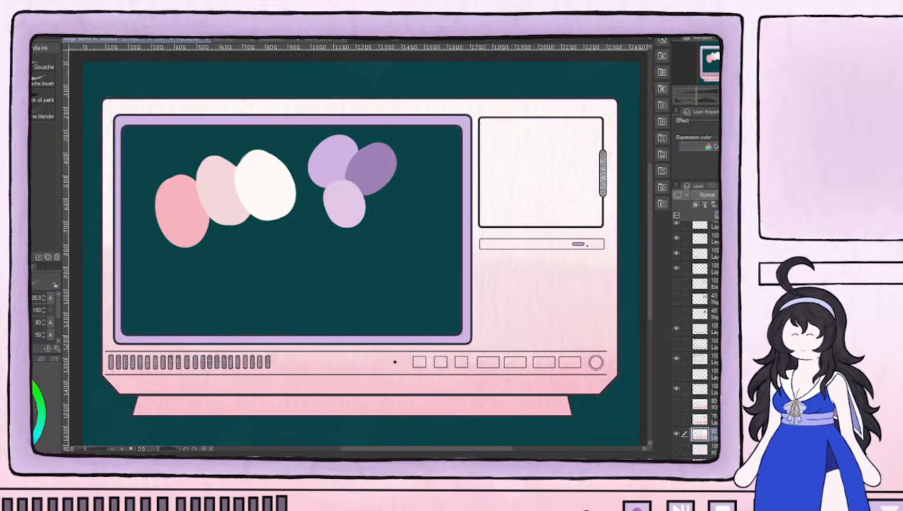
# Paint the whole small door light purple on a new layer above the casing color, using a larger brush
pyautogui.scroll(2, 558, 162)
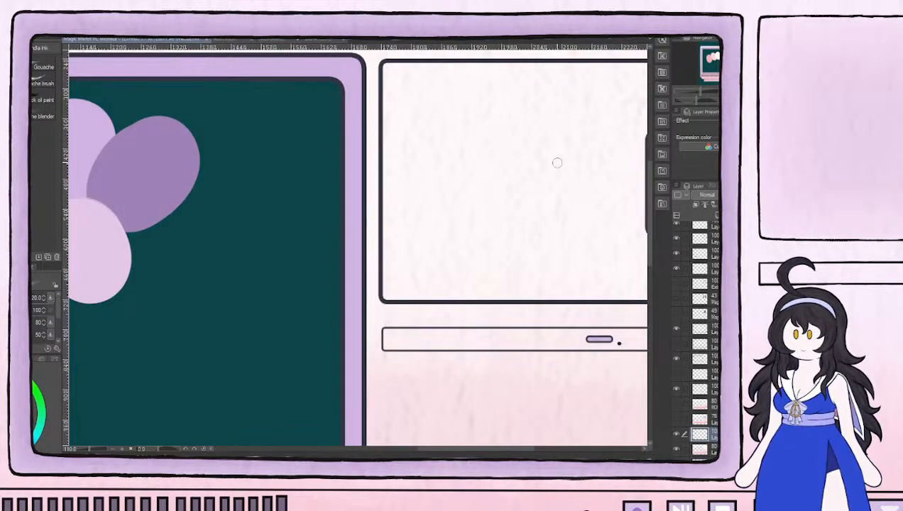
pyautogui.press(']')
pyautogui.press(']')
pyautogui.press(']')
pyautogui.press(']')
pyautogui.moveTo(397, 146)
pyautogui.mouseDown()
pyautogui.moveTo(397, 74)
pyautogui.moveTo(484, 78)
pyautogui.moveTo(412, 88)
pyautogui.moveTo(422, 162)
pyautogui.moveTo(400, 206)
pyautogui.moveTo(401, 283)
pyautogui.mouseUp()
pyautogui.moveTo(466, 256); pyautogui.dragTo(281, 266)
pyautogui.moveTo(235, 167)
pyautogui.mouseDown()
pyautogui.moveTo(311, 110)
pyautogui.moveTo(309, 101)
pyautogui.moveTo(375, 93)
pyautogui.moveTo(306, 90)
pyautogui.moveTo(455, 85)
pyautogui.moveTo(450, 297)
pyautogui.moveTo(272, 286)
pyautogui.moveTo(222, 298)
pyautogui.moveTo(446, 303)
pyautogui.moveTo(435, 143)
pyautogui.moveTo(425, 289)
pyautogui.moveTo(427, 99)
pyautogui.moveTo(403, 285)
pyautogui.moveTo(408, 133)
pyautogui.moveTo(351, 259)
pyautogui.moveTo(401, 109)
pyautogui.moveTo(306, 271)
pyautogui.moveTo(253, 267)
pyautogui.moveTo(234, 219)
pyautogui.moveTo(323, 151)
pyautogui.mouseUp()
pyautogui.press('e')
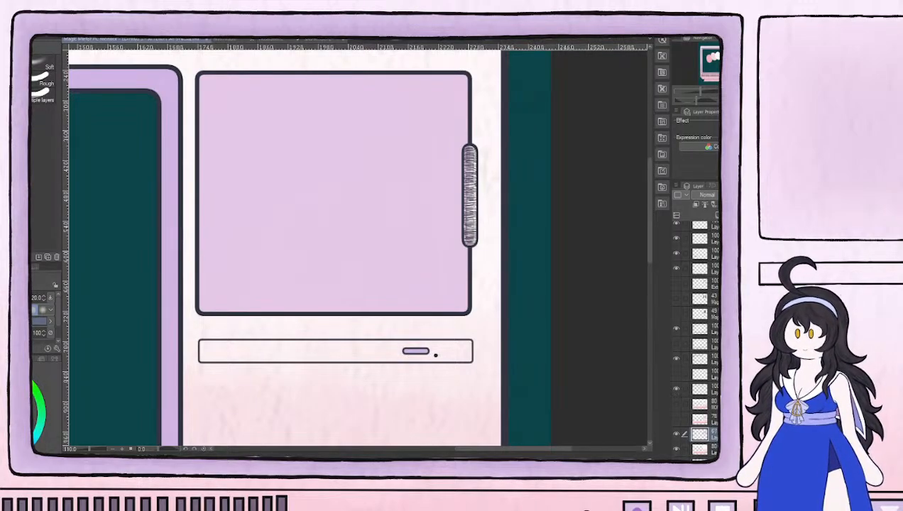
# Lower the separate door fill layer's opacity to about 48%
pyautogui.moveTo(743, 195); pyautogui.dragTo(738, 195)
pyautogui.scroll(-3, 514, 213)
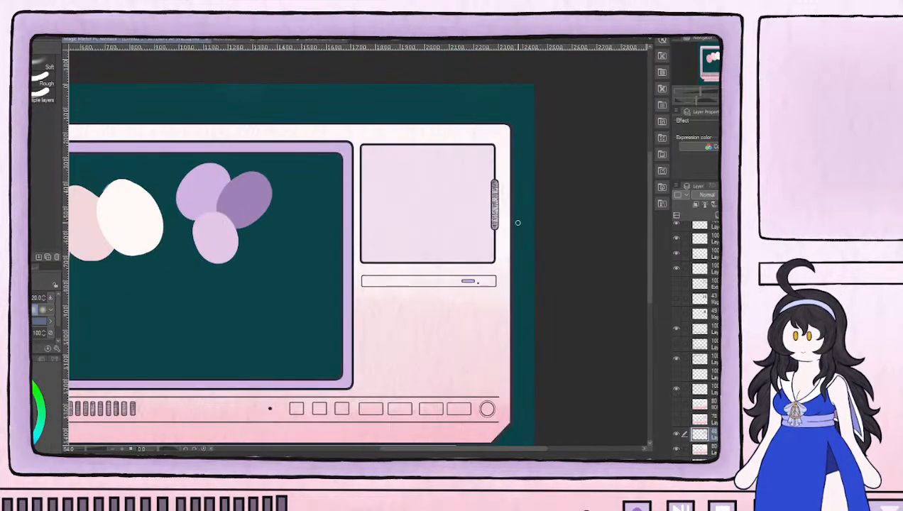
pyautogui.moveTo(507, 303); pyautogui.dragTo(559, 293)
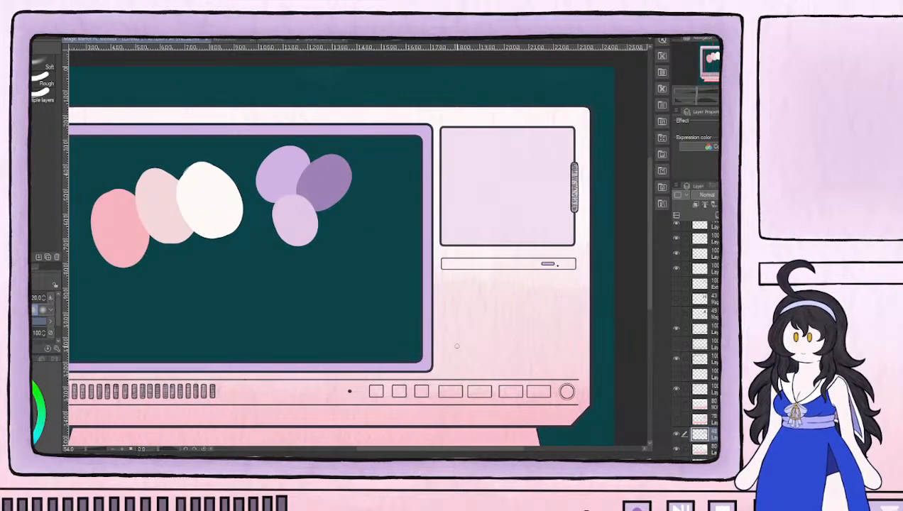
pyautogui.scroll(-3, 454, 348)
pyautogui.moveTo(431, 335); pyautogui.dragTo(459, 323)
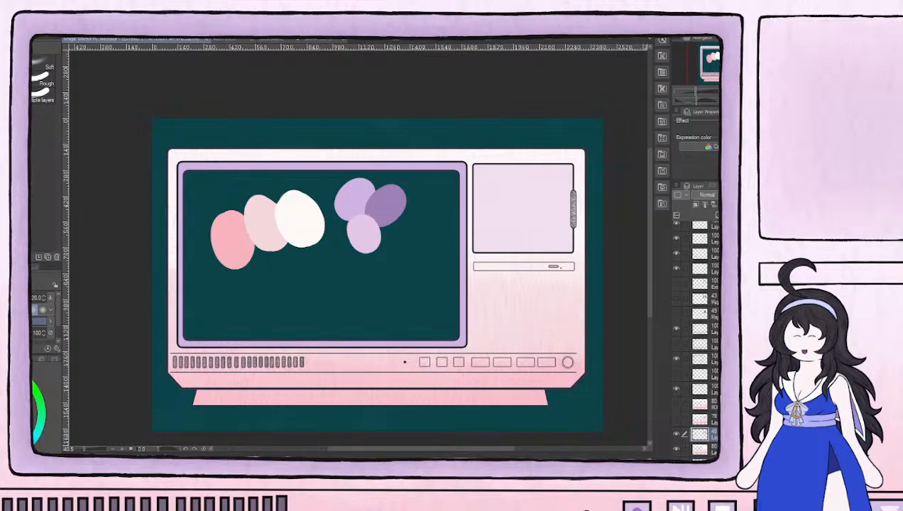
pyautogui.scroll(4, 581, 248)
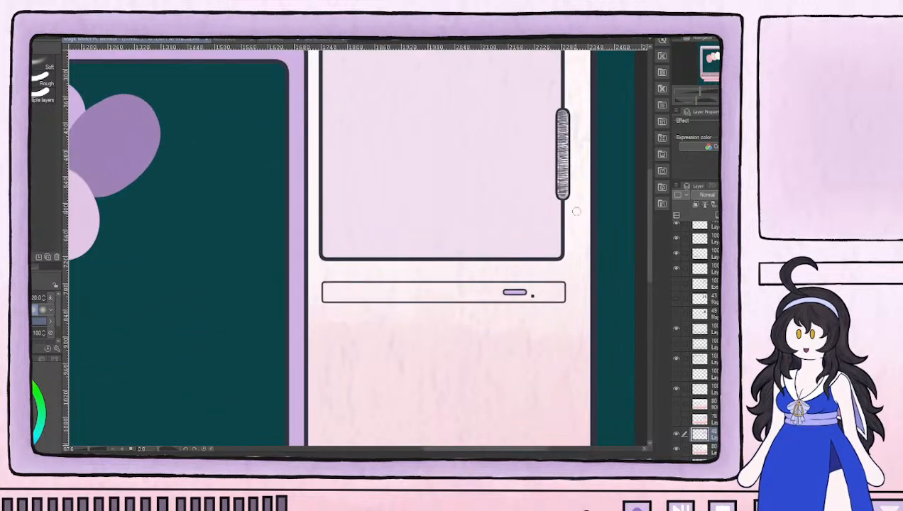
# Examine the closed small door, its handle and the slot below against the whole monitor at several zoom levels
pyautogui.scroll(-4, 507, 296)
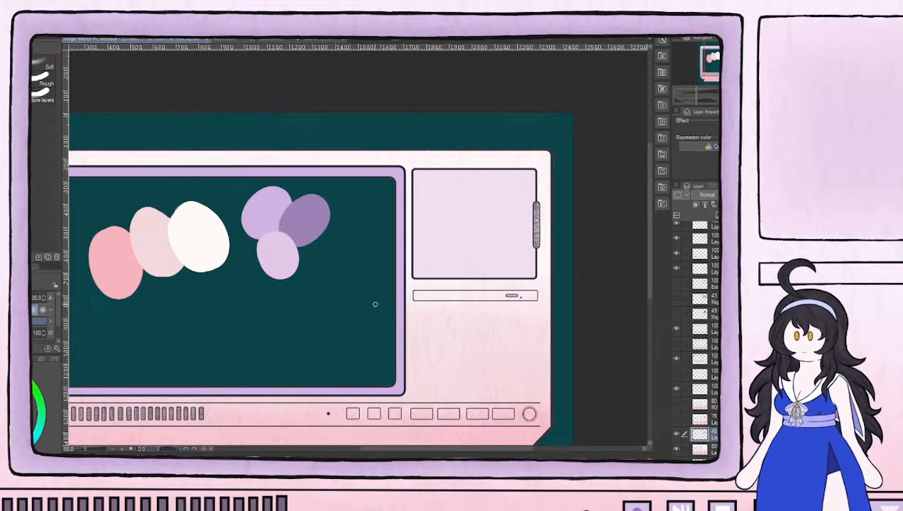
pyautogui.scroll(-1, 540, 314)
pyautogui.scroll(2, 462, 301)
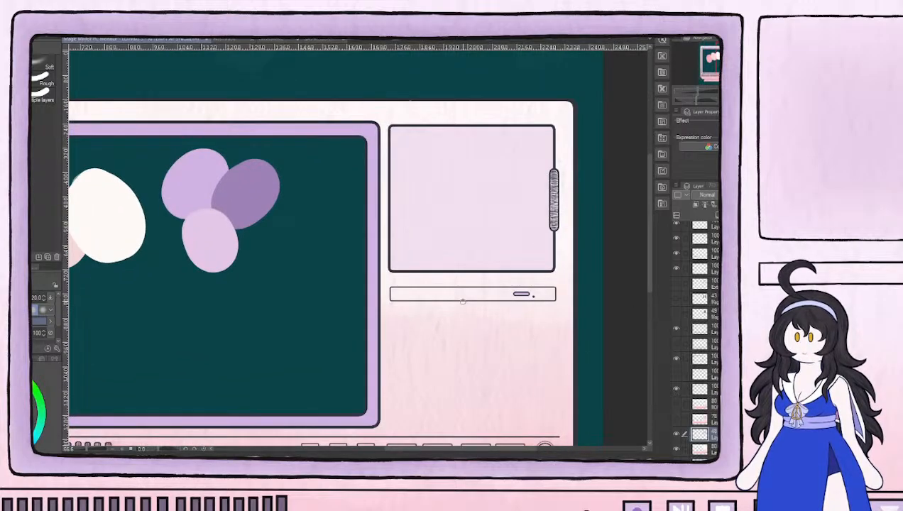
pyautogui.scroll(2, 699, 327)
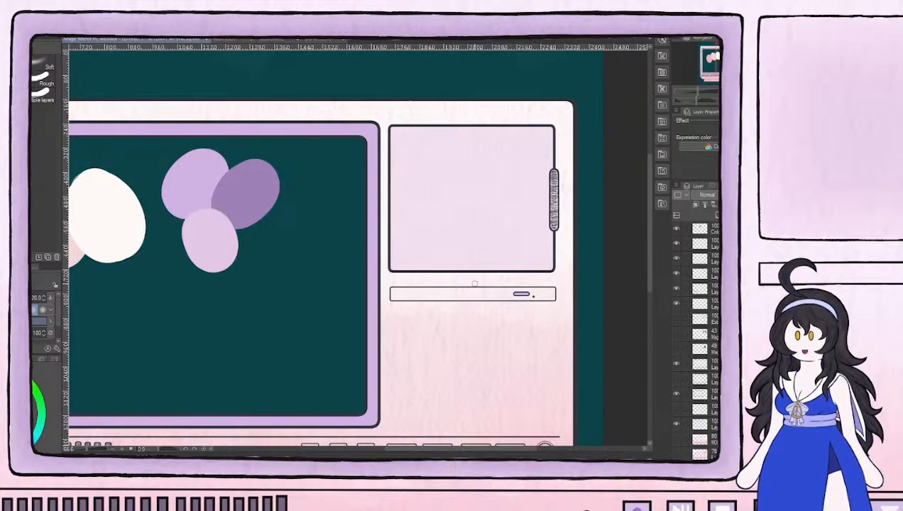
pyautogui.scroll(1, 481, 286)
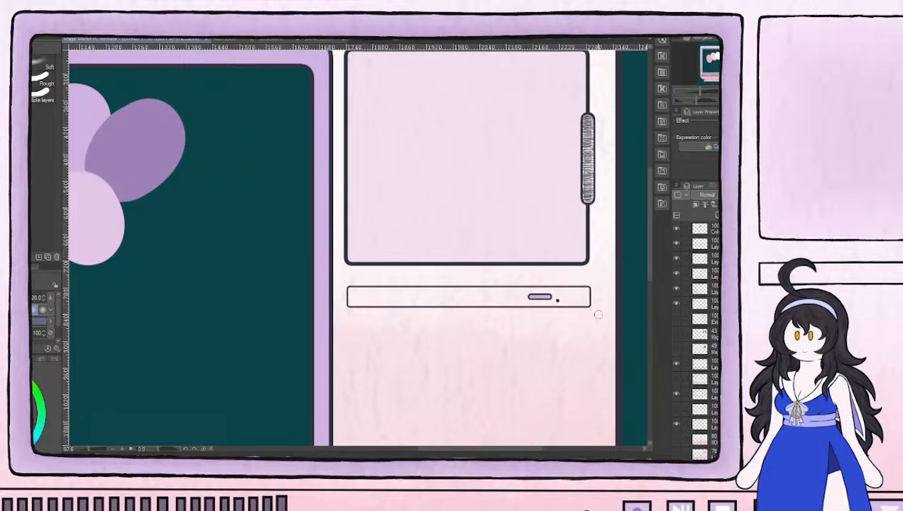
pyautogui.scroll(-1, 558, 275)
pyautogui.scroll(-1, 559, 276)
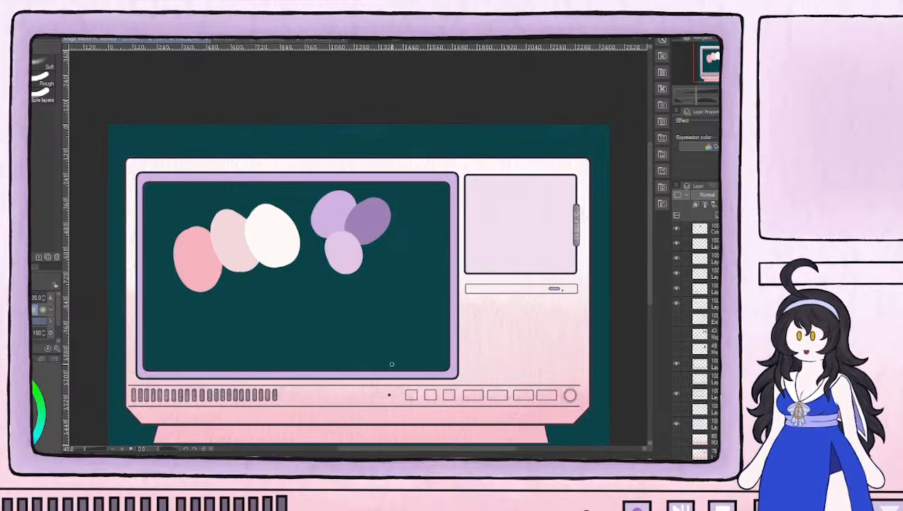
pyautogui.scroll(2, 591, 206)
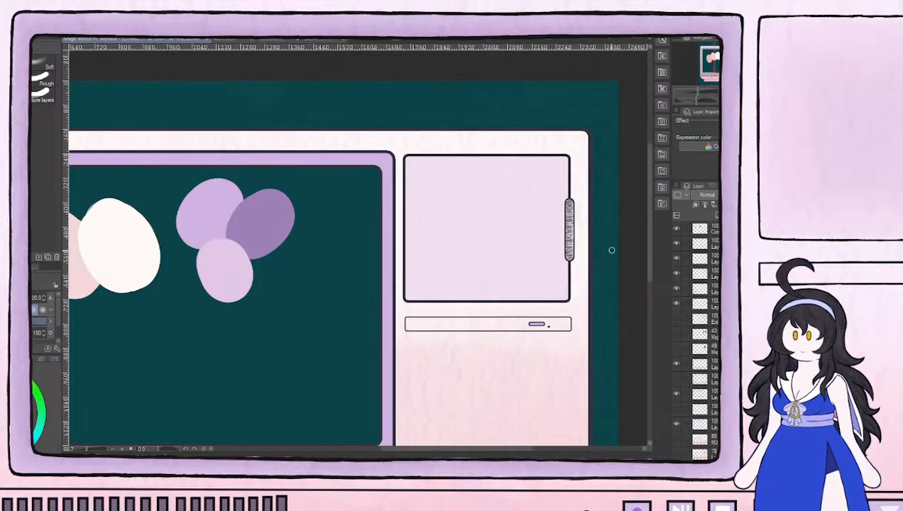
pyautogui.scroll(3, 612, 249)
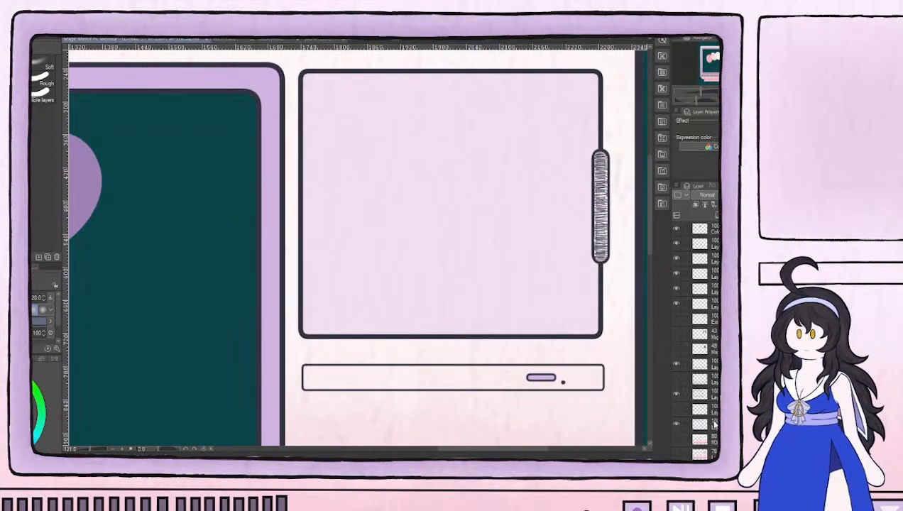
# Check the casing color layer by toggling its visibility, and make the door fill layer above it active again
pyautogui.scroll(-4, 700, 341)
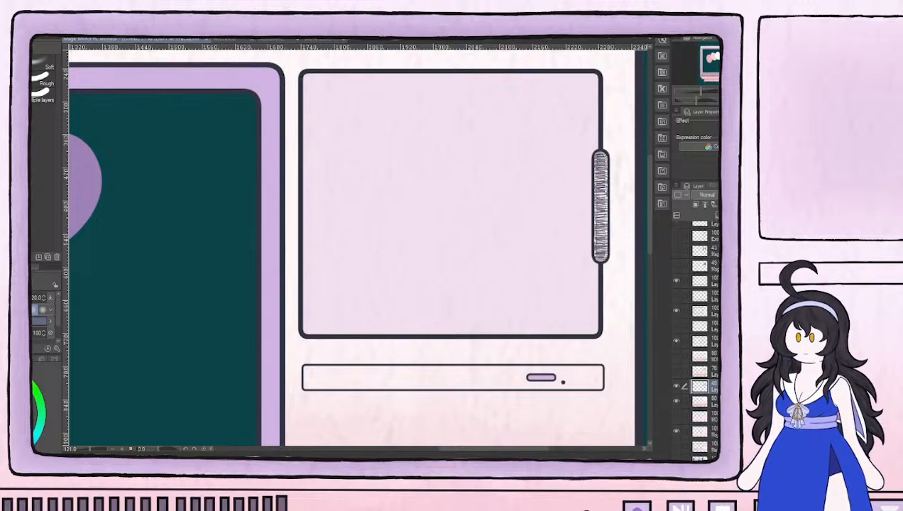
pyautogui.click(713, 401)
pyautogui.click(677, 402)
pyautogui.click(676, 402)
pyautogui.scroll(3, 615, 191)
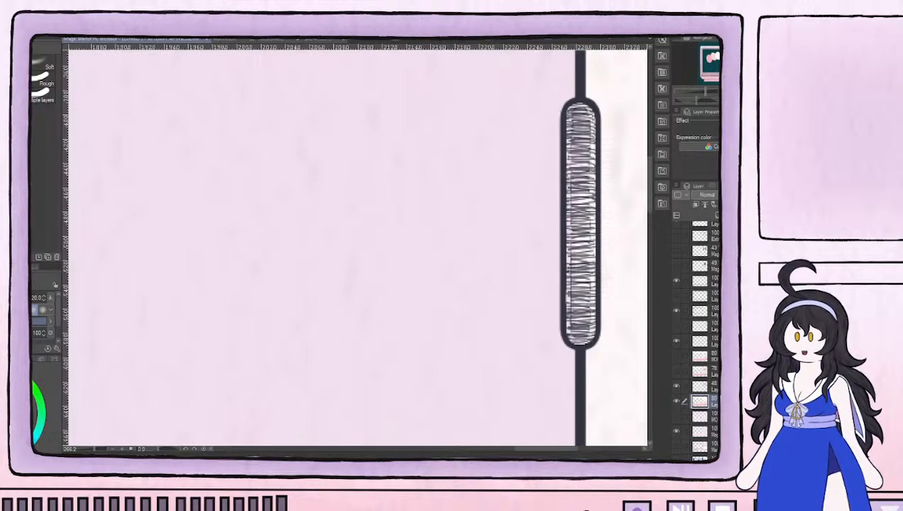
pyautogui.click(714, 387)
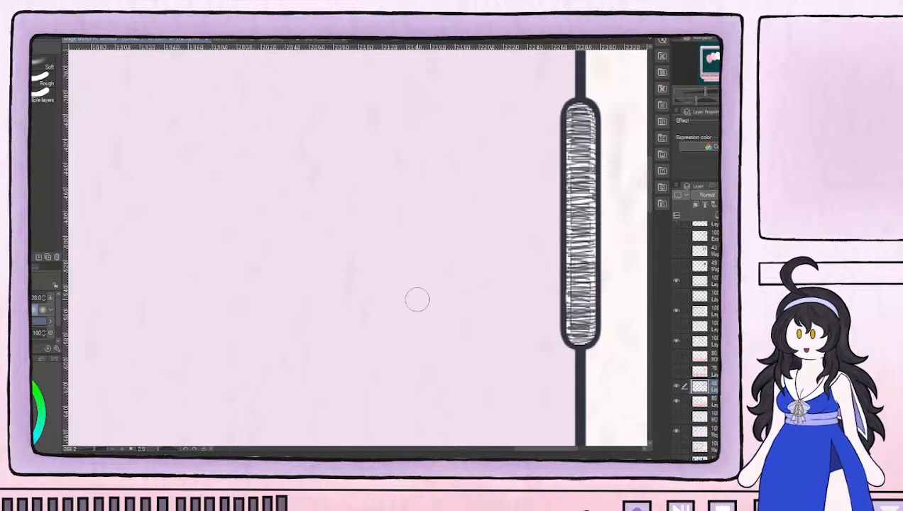
# Fill the door handle with dark slate purple on the casing color layer, using a Gouache brush at size 25
pyautogui.scroll(-5, 418, 298)
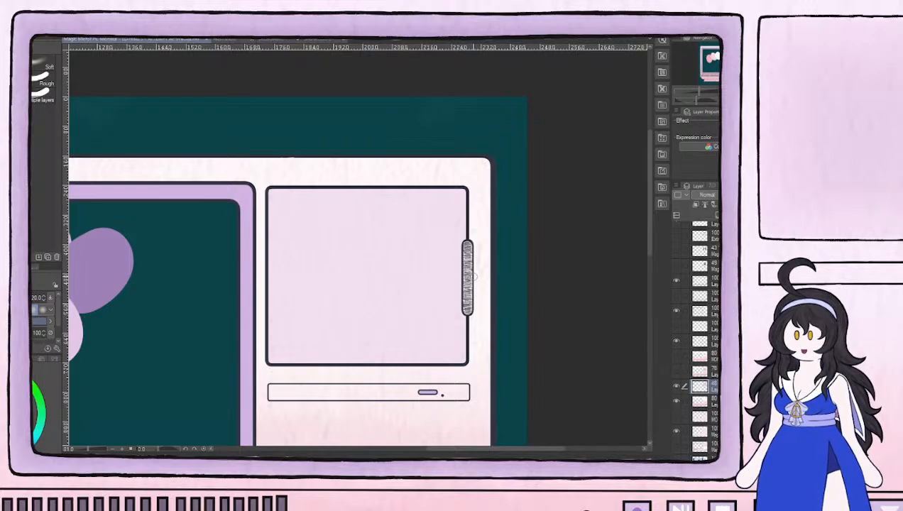
pyautogui.scroll(5, 455, 263)
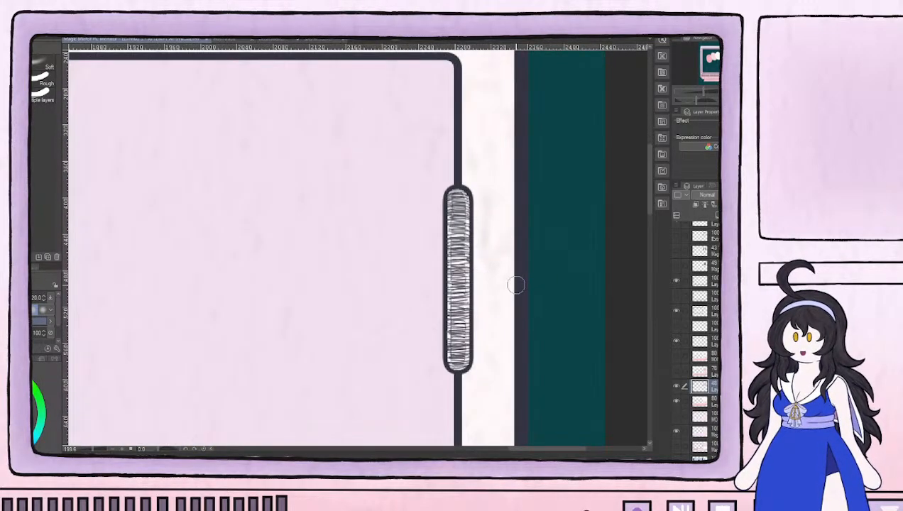
pyautogui.scroll(1, 423, 284)
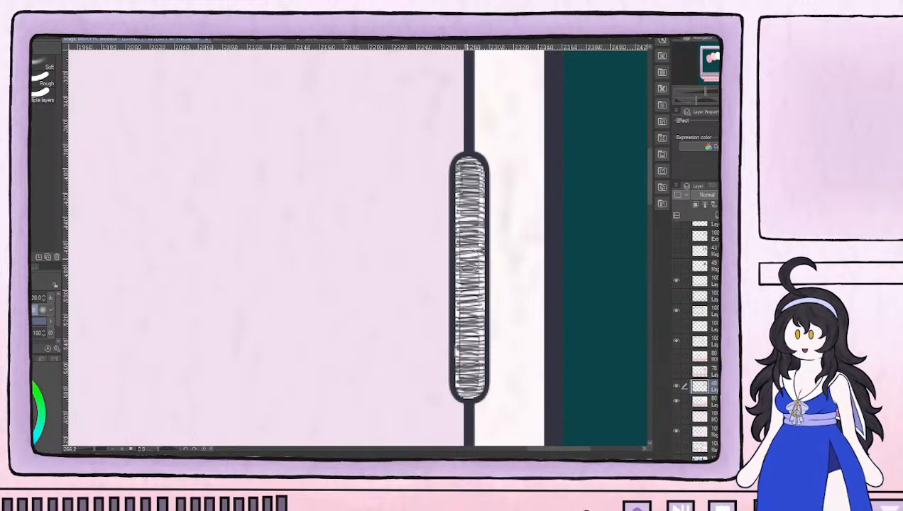
pyautogui.press('b')
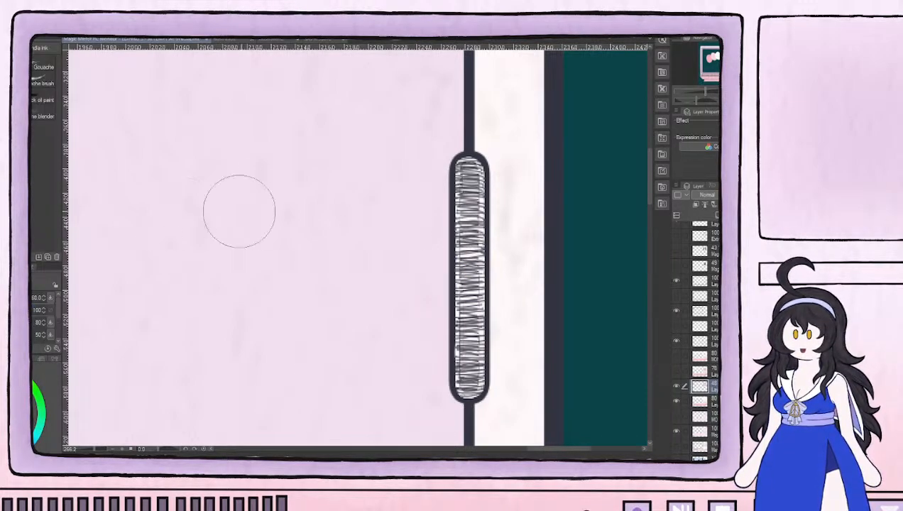
pyautogui.press('[')
pyautogui.press('[')
pyautogui.moveTo(465, 187)
pyautogui.mouseDown()
pyautogui.moveTo(469, 222)
pyautogui.moveTo(471, 211)
pyautogui.mouseUp()
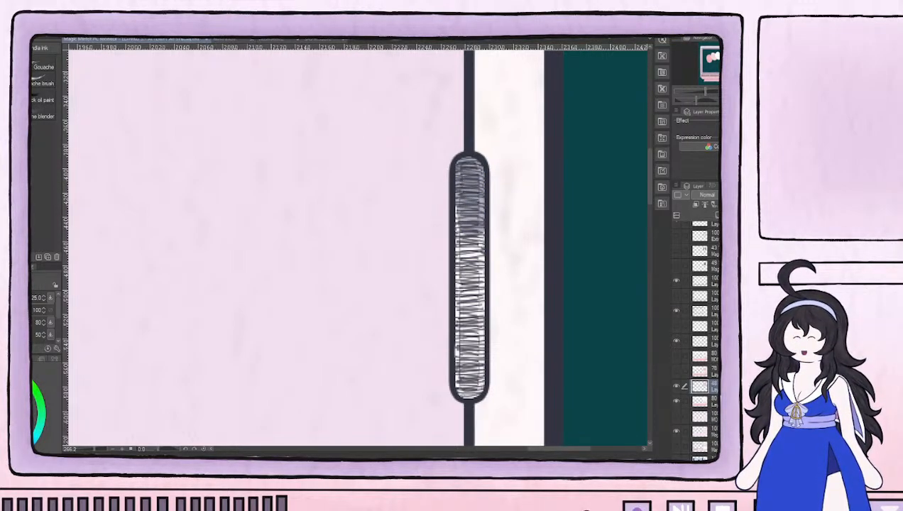
pyautogui.hotkey('ctrl', 'z')
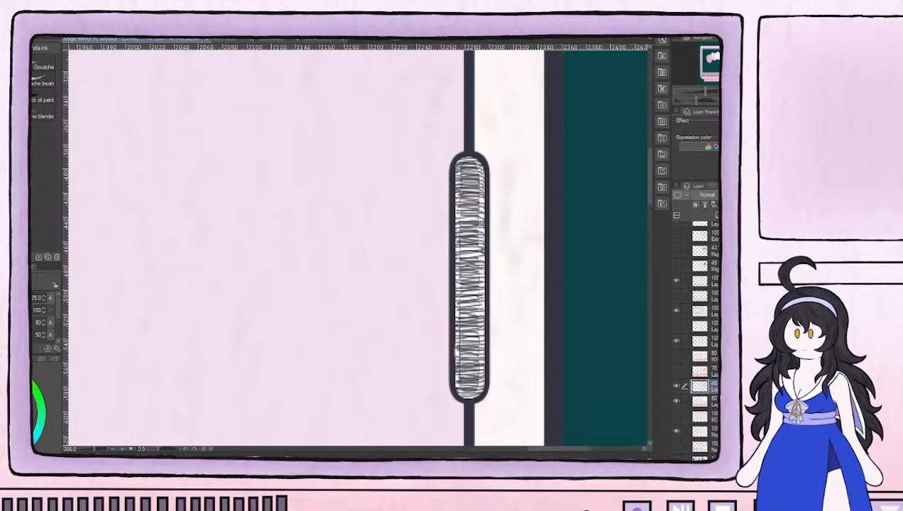
pyautogui.click(700, 401)
pyautogui.moveTo(469, 238)
pyautogui.mouseDown()
pyautogui.moveTo(470, 169)
pyautogui.moveTo(467, 376)
pyautogui.moveTo(472, 351)
pyautogui.mouseUp()
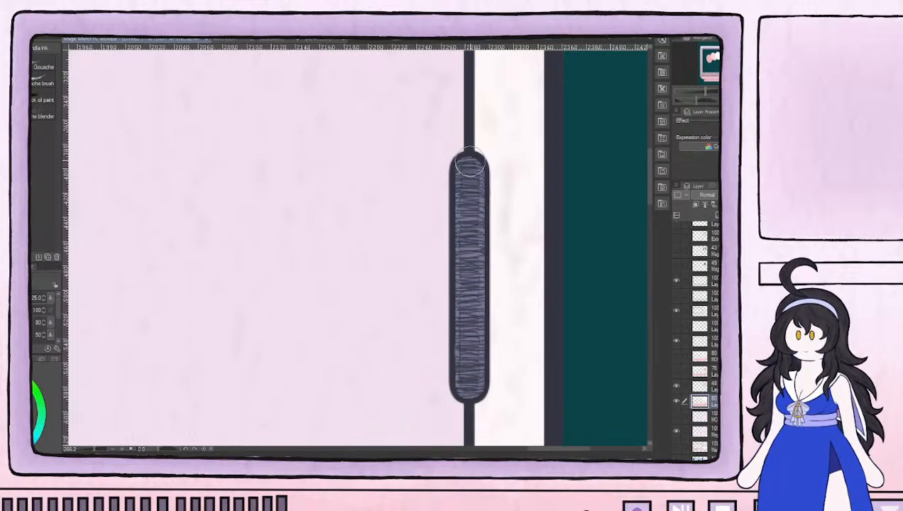
pyautogui.scroll(-3, 467, 165)
pyautogui.scroll(-3, 467, 165)
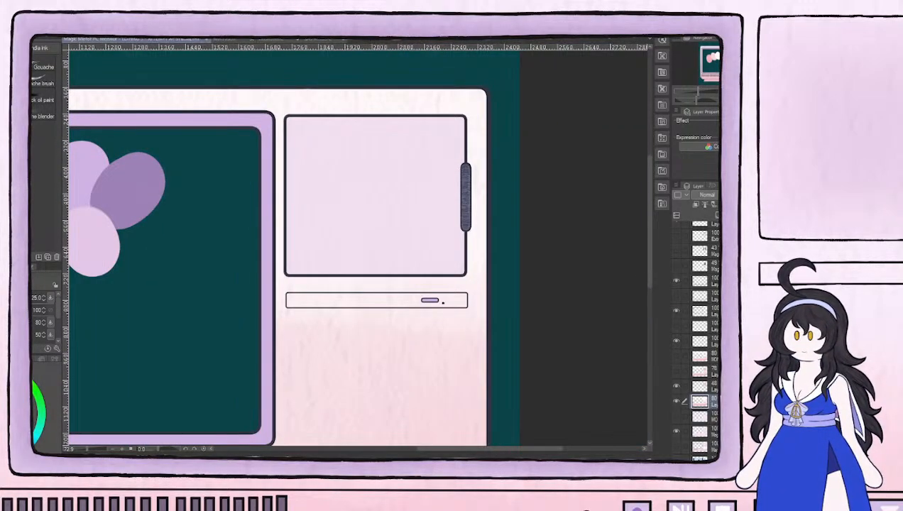
# Select a layer above the casing color and toggle its visibility to check what it holds
pyautogui.scroll(2, 699, 334)
pyautogui.click(712, 278)
pyautogui.moveTo(304, 352); pyautogui.dragTo(685, 184)
pyautogui.click(676, 278)
pyautogui.click(676, 278)
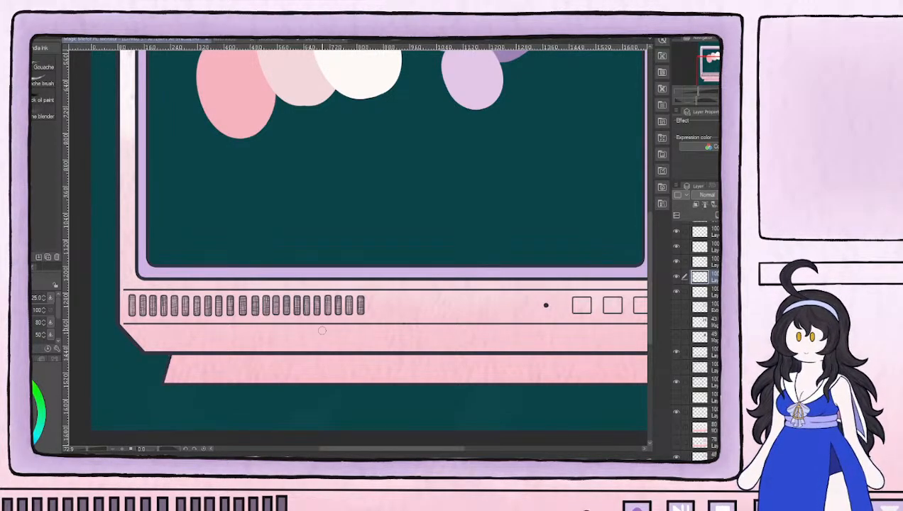
# Fill the leftmost vent slot below the main screen with dark slate purple on the casing color layer, using brush size 17
pyautogui.scroll(5, 139, 292)
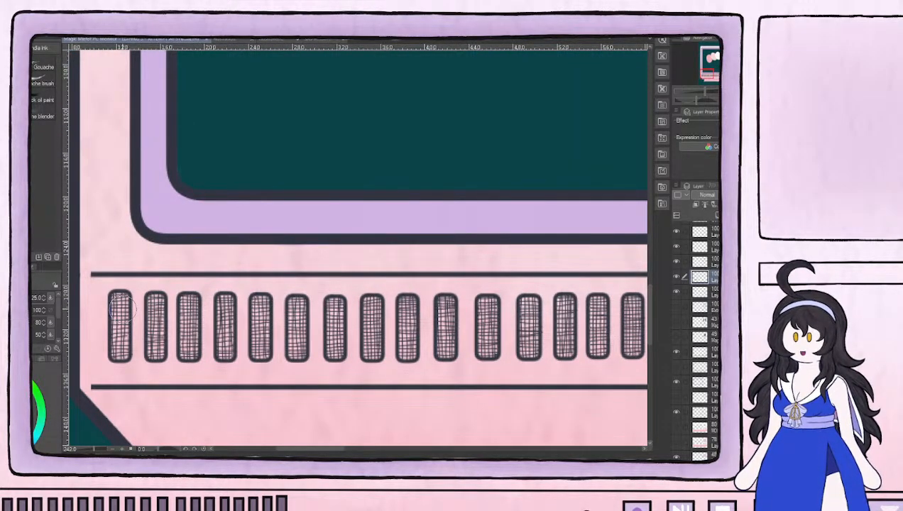
pyautogui.press('[')
pyautogui.press('[')
pyautogui.moveTo(119, 298); pyautogui.dragTo(119, 324)
pyautogui.hotkey('ctrl', 'z')
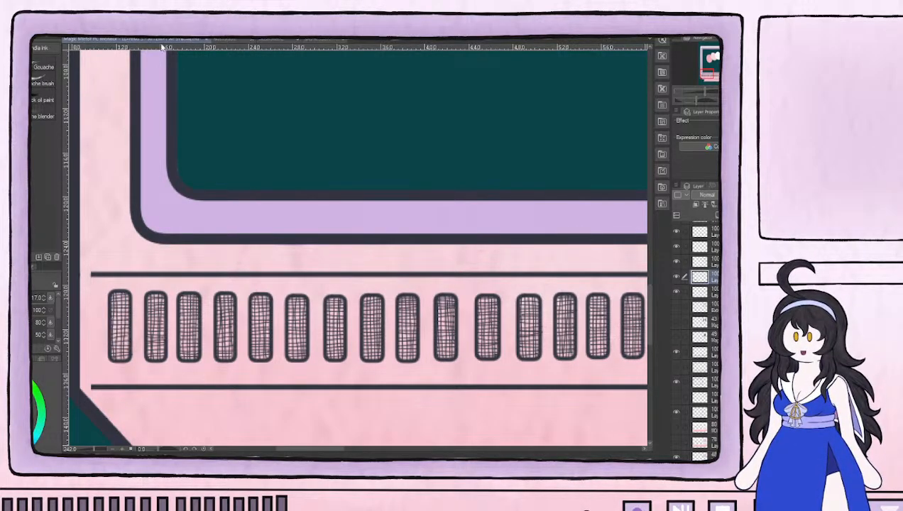
pyautogui.scroll(-3, 699, 333)
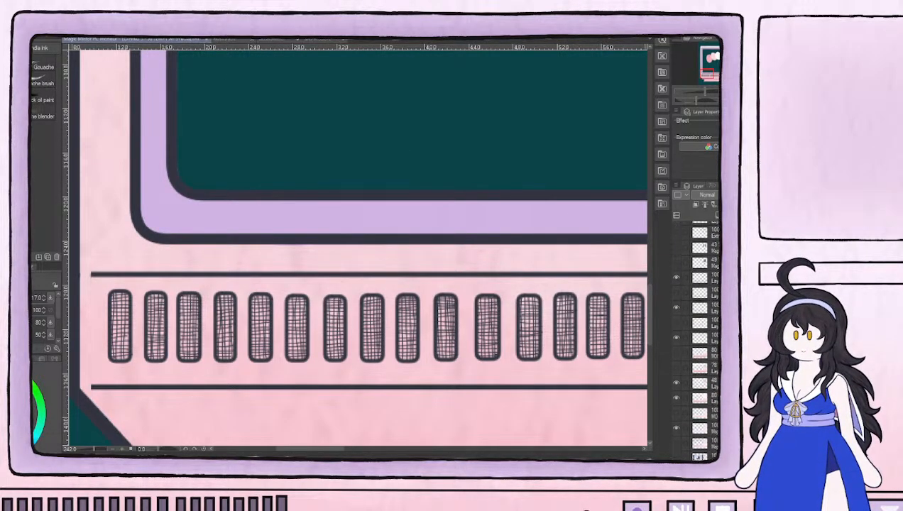
pyautogui.click(711, 385)
pyautogui.click(677, 383)
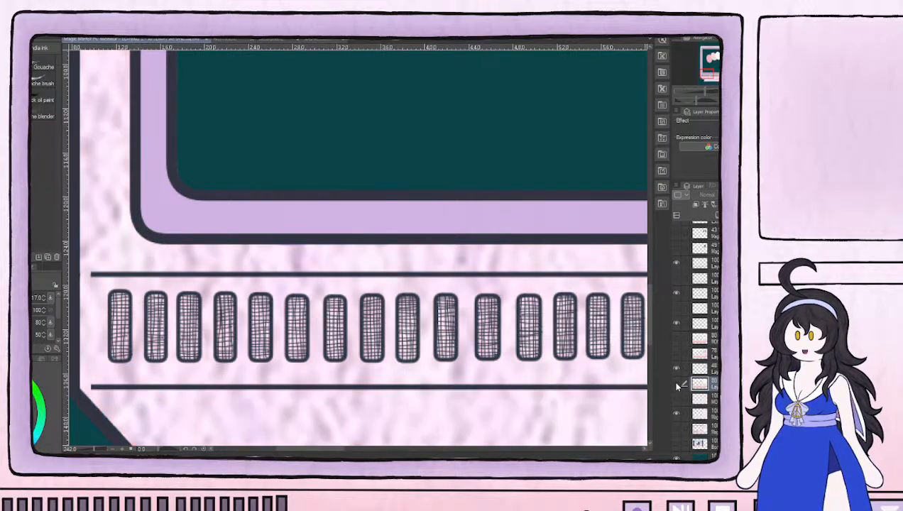
pyautogui.click(677, 384)
pyautogui.moveTo(119, 305)
pyautogui.mouseDown()
pyautogui.moveTo(121, 351)
pyautogui.moveTo(121, 299)
pyautogui.mouseUp()
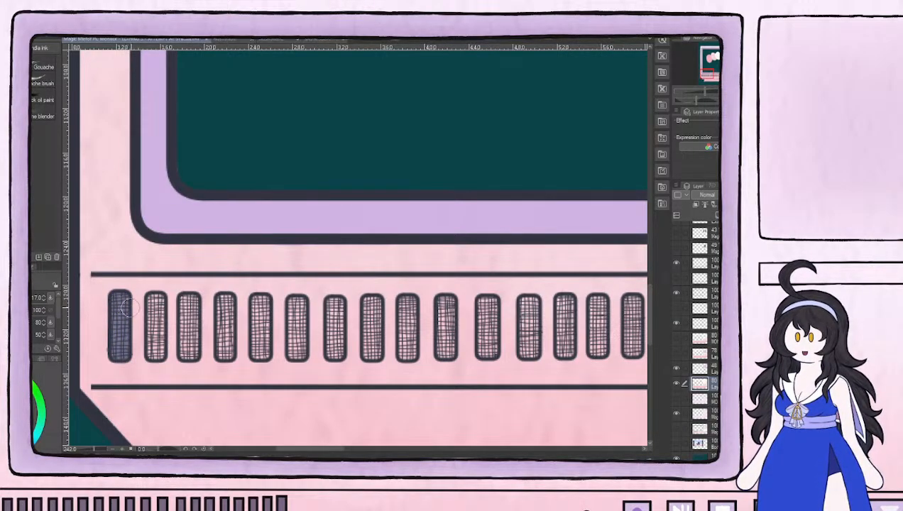
# Fill the second through seventeenth vent slots with the same dark slate purple on the casing color layer
pyautogui.moveTo(157, 325)
pyautogui.mouseDown()
pyautogui.moveTo(156, 313)
pyautogui.moveTo(156, 352)
pyautogui.moveTo(155, 298)
pyautogui.moveTo(187, 306)
pyautogui.moveTo(187, 348)
pyautogui.moveTo(188, 300)
pyautogui.moveTo(225, 334)
pyautogui.moveTo(224, 352)
pyautogui.moveTo(224, 302)
pyautogui.moveTo(262, 323)
pyautogui.moveTo(259, 305)
pyautogui.moveTo(259, 353)
pyautogui.moveTo(262, 302)
pyautogui.mouseUp()
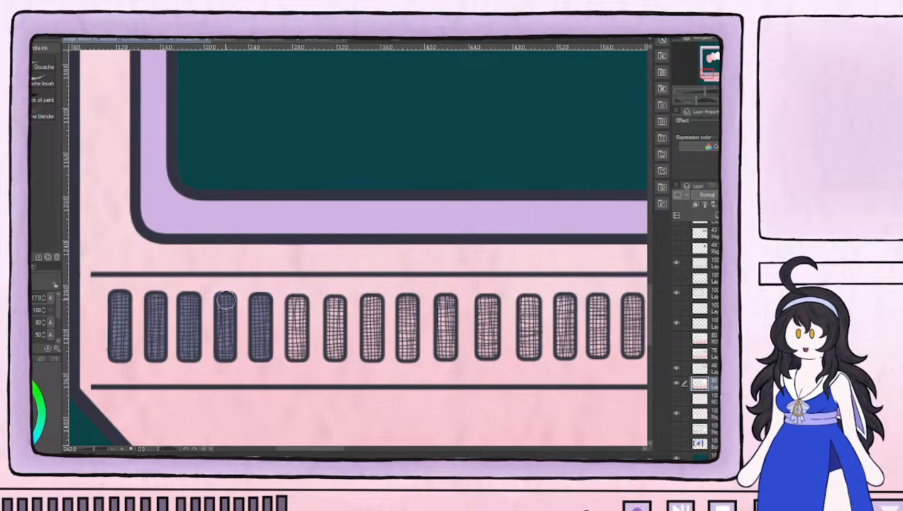
pyautogui.moveTo(296, 344)
pyautogui.mouseDown()
pyautogui.moveTo(295, 316)
pyautogui.moveTo(297, 355)
pyautogui.moveTo(296, 304)
pyautogui.mouseUp()
pyautogui.moveTo(339, 324)
pyautogui.mouseDown()
pyautogui.moveTo(331, 304)
pyautogui.moveTo(335, 350)
pyautogui.moveTo(333, 302)
pyautogui.moveTo(371, 314)
pyautogui.moveTo(371, 340)
pyautogui.moveTo(370, 302)
pyautogui.moveTo(372, 351)
pyautogui.moveTo(279, 308)
pyautogui.moveTo(274, 284)
pyautogui.moveTo(275, 322)
pyautogui.moveTo(270, 301)
pyautogui.mouseUp()
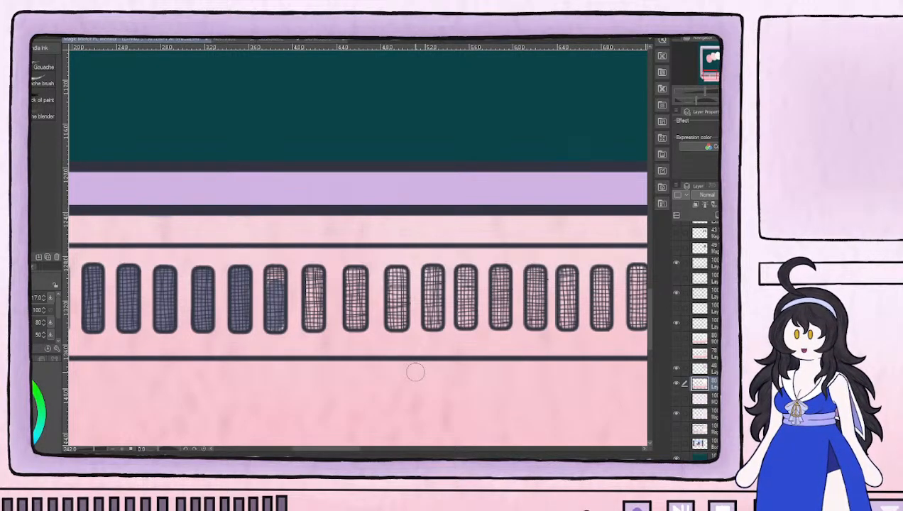
pyautogui.moveTo(271, 307)
pyautogui.mouseDown()
pyautogui.moveTo(277, 327)
pyautogui.moveTo(274, 276)
pyautogui.moveTo(302, 293)
pyautogui.moveTo(274, 297)
pyautogui.moveTo(316, 307)
pyautogui.moveTo(314, 321)
pyautogui.moveTo(313, 275)
pyautogui.moveTo(348, 284)
pyautogui.mouseUp()
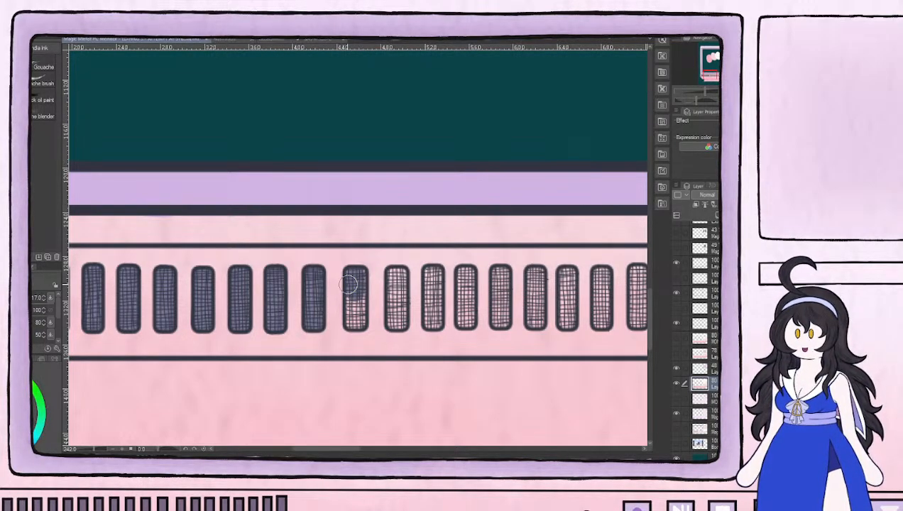
pyautogui.moveTo(358, 274)
pyautogui.mouseDown()
pyautogui.moveTo(352, 320)
pyautogui.moveTo(351, 294)
pyautogui.mouseUp()
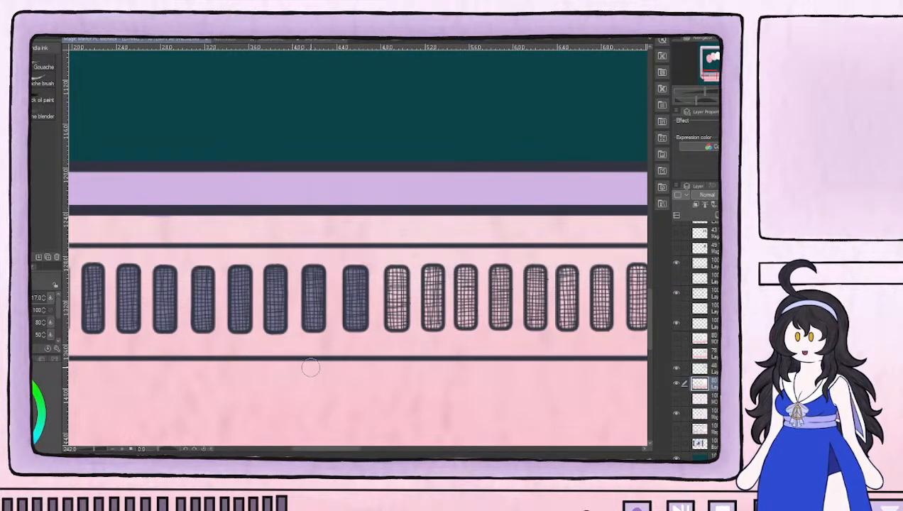
pyautogui.moveTo(512, 346); pyautogui.dragTo(318, 325)
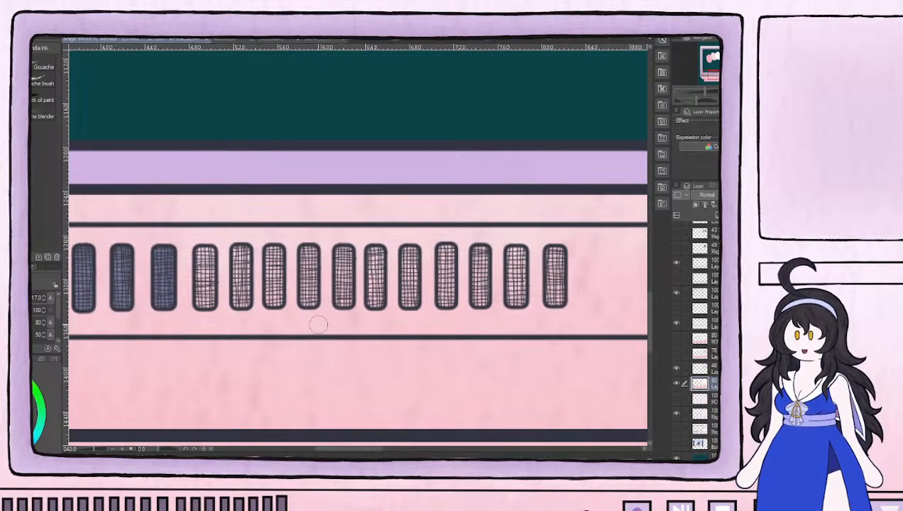
pyautogui.moveTo(198, 264)
pyautogui.mouseDown()
pyautogui.moveTo(206, 300)
pyautogui.moveTo(204, 257)
pyautogui.moveTo(225, 252)
pyautogui.moveTo(242, 267)
pyautogui.moveTo(240, 299)
pyautogui.moveTo(240, 252)
pyautogui.moveTo(277, 270)
pyautogui.moveTo(271, 299)
pyautogui.moveTo(274, 255)
pyautogui.moveTo(308, 254)
pyautogui.moveTo(308, 298)
pyautogui.moveTo(306, 256)
pyautogui.mouseUp()
pyautogui.moveTo(344, 280)
pyautogui.mouseDown()
pyautogui.moveTo(344, 300)
pyautogui.moveTo(391, 278)
pyautogui.moveTo(376, 292)
pyautogui.moveTo(377, 278)
pyautogui.moveTo(375, 291)
pyautogui.moveTo(375, 258)
pyautogui.moveTo(374, 300)
pyautogui.moveTo(343, 282)
pyautogui.mouseUp()
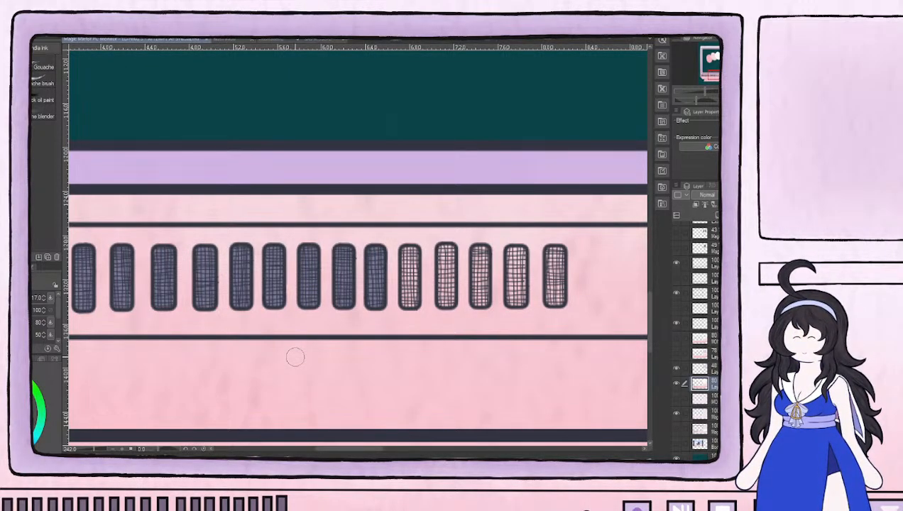
# Reduce the brush to size 10 and fill the eighteenth and nineteenth vent slots with dark slate purple
pyautogui.press('[')
pyautogui.press('[')
pyautogui.press('[')
pyautogui.moveTo(409, 264)
pyautogui.mouseDown()
pyautogui.moveTo(404, 287)
pyautogui.moveTo(406, 252)
pyautogui.moveTo(410, 301)
pyautogui.moveTo(413, 279)
pyautogui.moveTo(441, 261)
pyautogui.moveTo(440, 283)
pyautogui.moveTo(445, 251)
pyautogui.moveTo(442, 299)
pyautogui.moveTo(450, 295)
pyautogui.moveTo(438, 277)
pyautogui.mouseUp()
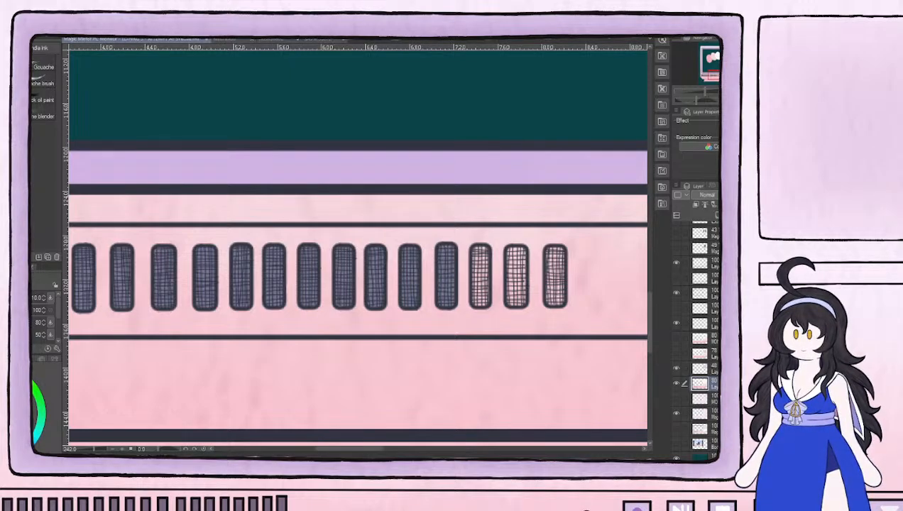
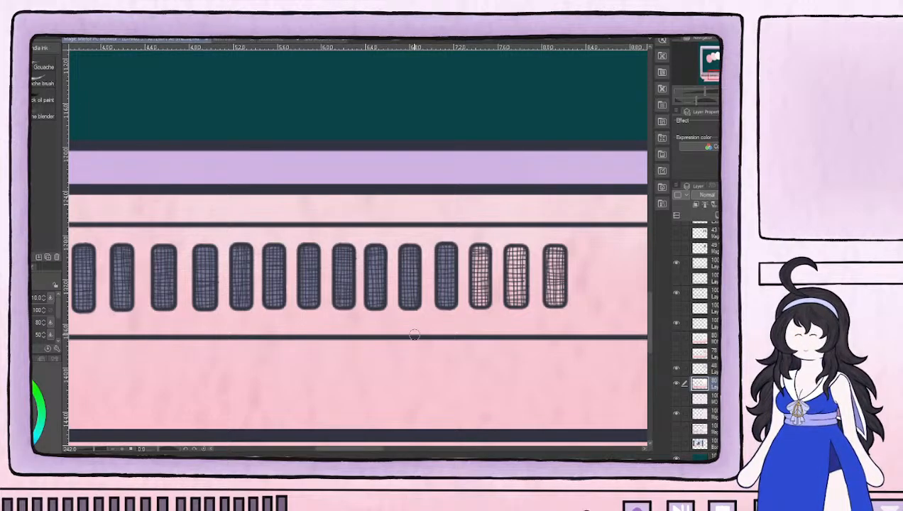
# Fill the last three vent slots below the main screen with dark slate purple on the casing color layer
pyautogui.moveTo(476, 264)
pyautogui.mouseDown()
pyautogui.moveTo(475, 302)
pyautogui.moveTo(476, 253)
pyautogui.moveTo(478, 273)
pyautogui.mouseUp()
pyautogui.moveTo(533, 282)
pyautogui.mouseDown()
pyautogui.moveTo(374, 287)
pyautogui.moveTo(355, 271)
pyautogui.moveTo(355, 308)
pyautogui.moveTo(362, 279)
pyautogui.moveTo(352, 256)
pyautogui.moveTo(350, 264)
pyautogui.moveTo(360, 256)
pyautogui.moveTo(396, 264)
pyautogui.moveTo(392, 307)
pyautogui.moveTo(400, 303)
pyautogui.moveTo(397, 260)
pyautogui.moveTo(399, 278)
pyautogui.moveTo(390, 257)
pyautogui.moveTo(388, 268)
pyautogui.mouseUp()
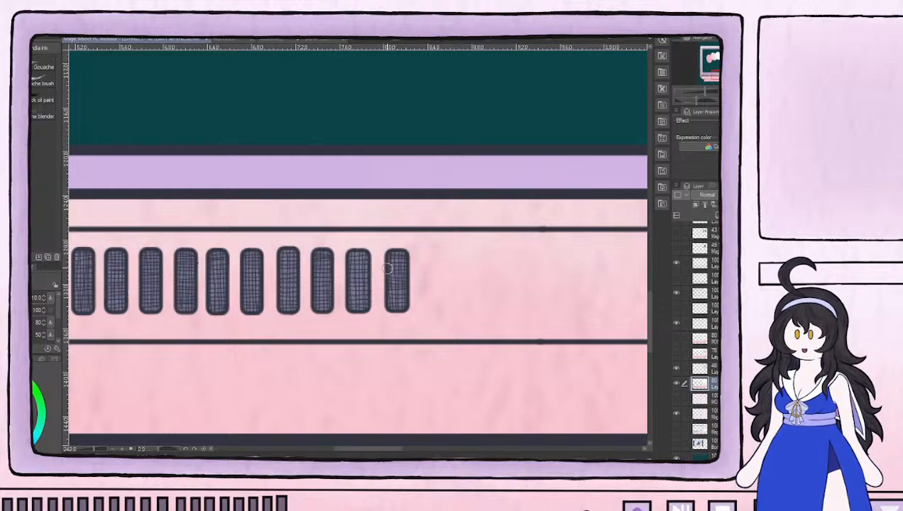
pyautogui.scroll(-6, 388, 269)
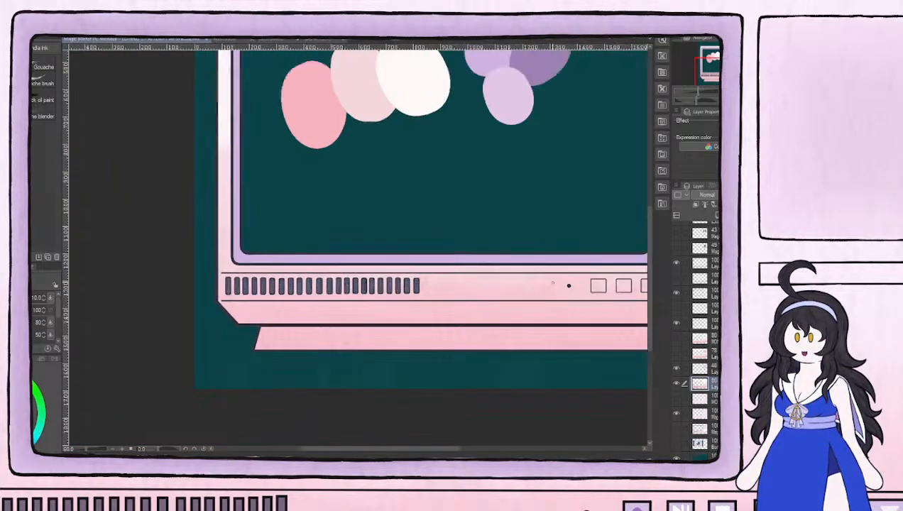
pyautogui.scroll(-2, 553, 283)
pyautogui.moveTo(603, 283); pyautogui.dragTo(360, 358)
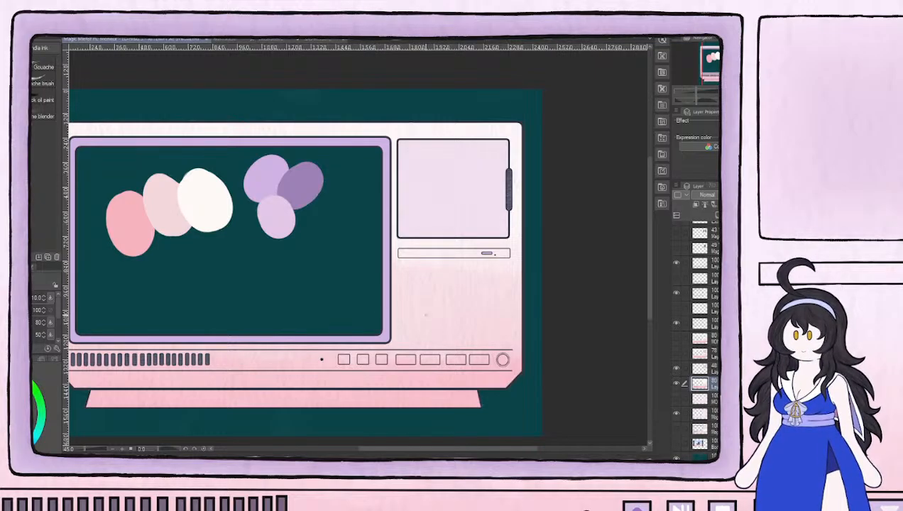
pyautogui.scroll(2, 430, 316)
pyautogui.moveTo(424, 246); pyautogui.dragTo(507, 258)
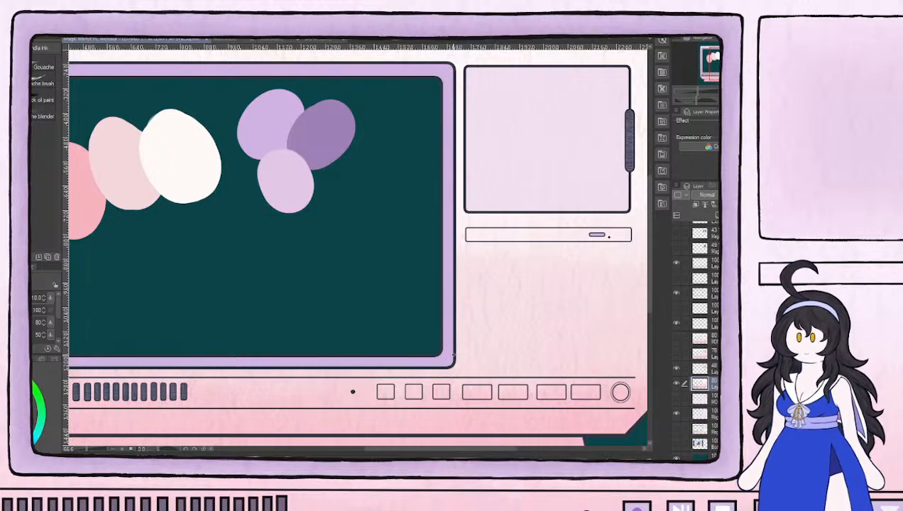
pyautogui.scroll(-2, 476, 232)
pyautogui.scroll(1, 476, 233)
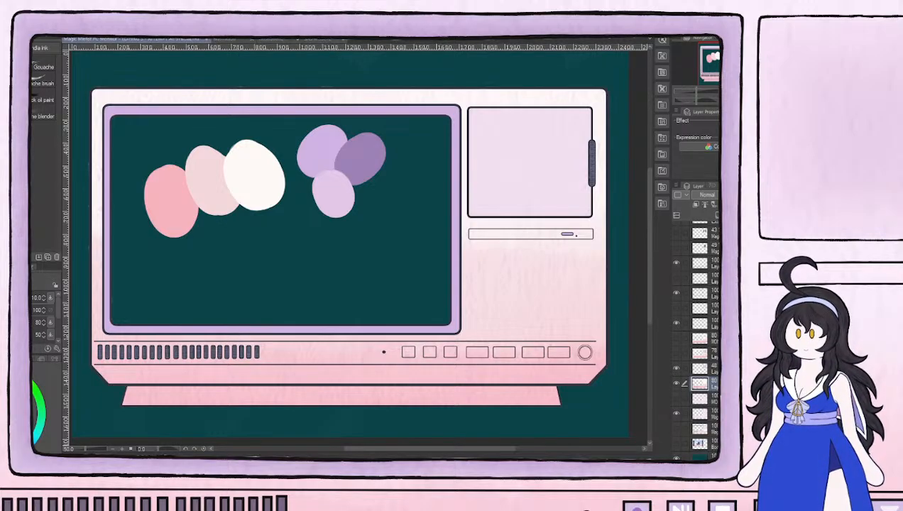
# Select the alternate casing color layer and toggle its visibility and the current casing layer's to compare the two versions
pyautogui.click(700, 369)
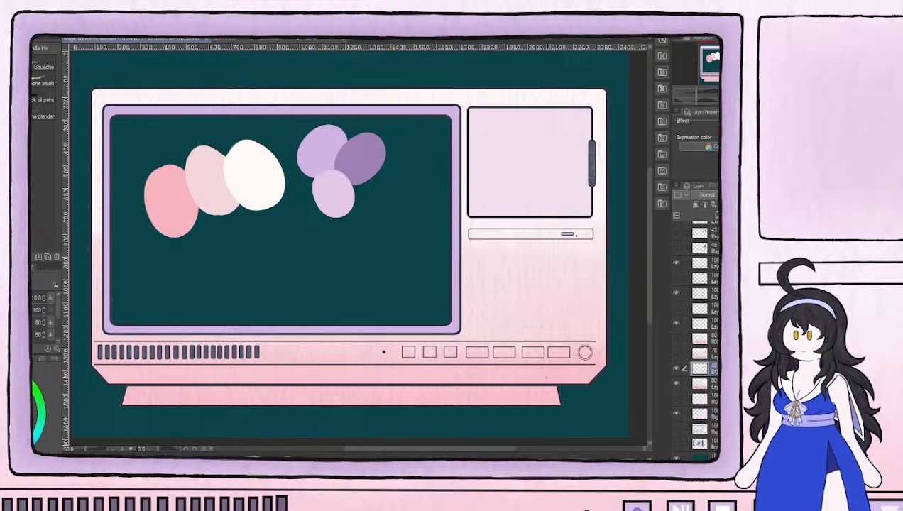
pyautogui.scroll(8, 546, 371)
pyautogui.scroll(-7, 546, 371)
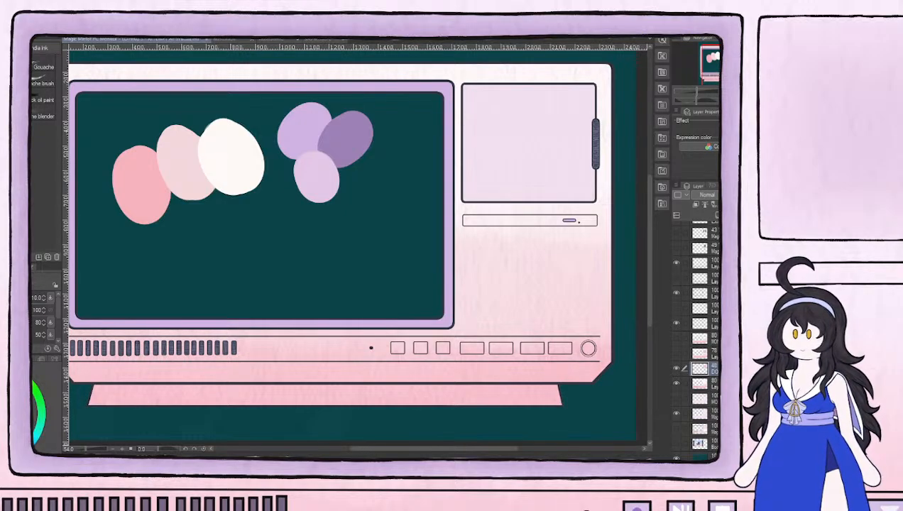
pyautogui.click(713, 384)
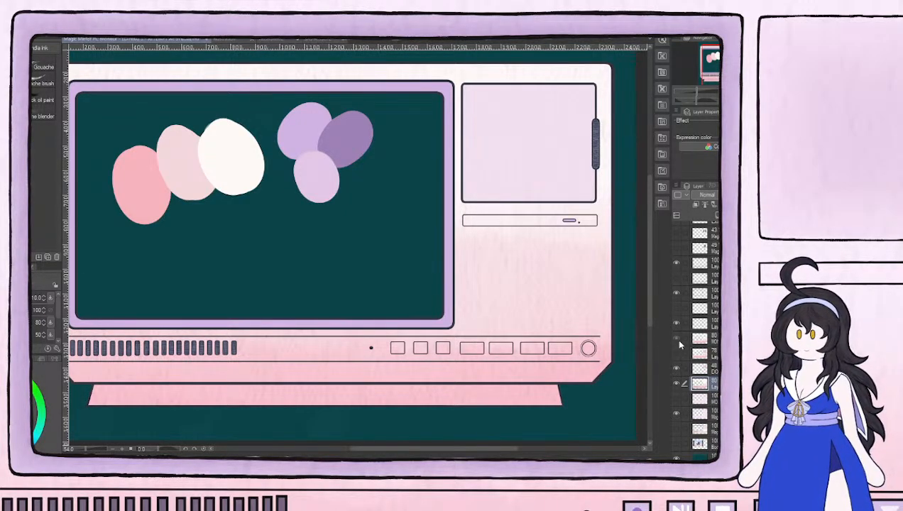
pyautogui.click(678, 339)
pyautogui.click(678, 339)
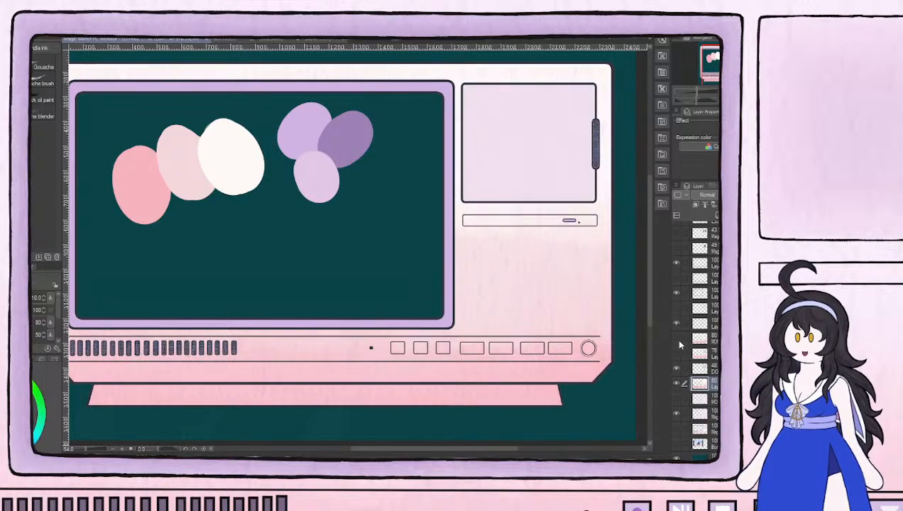
pyautogui.click(715, 341)
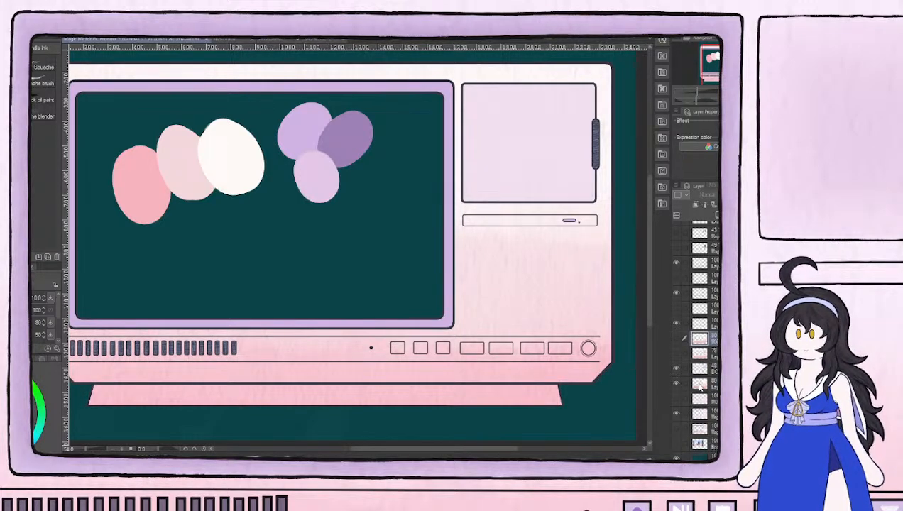
pyautogui.click(678, 384)
pyautogui.click(677, 384)
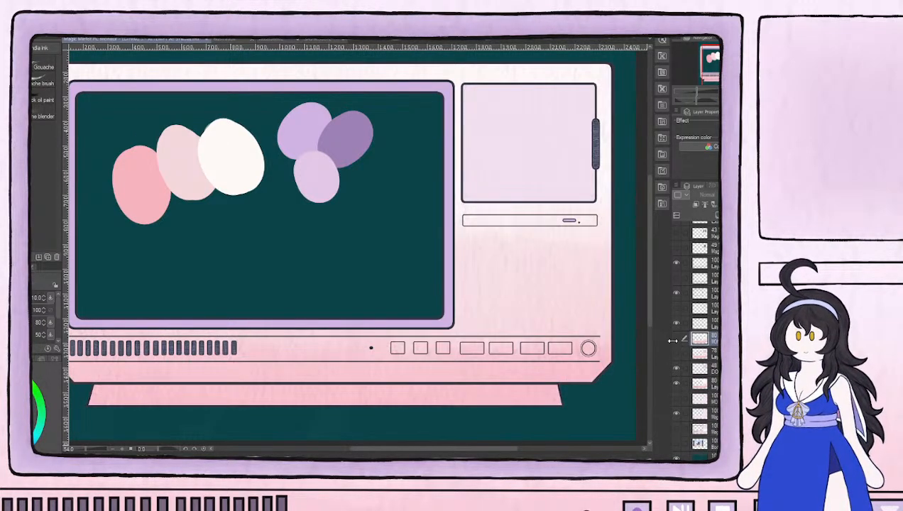
pyautogui.click(678, 339)
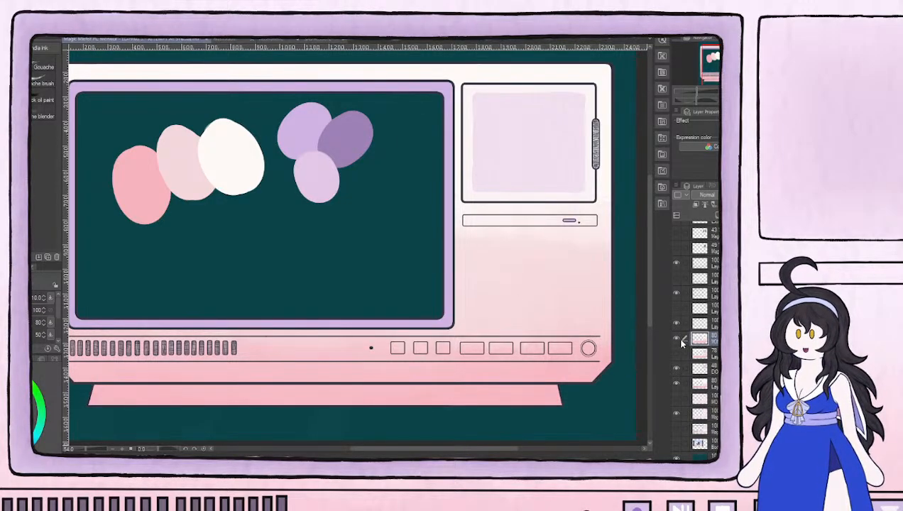
pyautogui.click(677, 339)
pyautogui.scroll(3, 561, 155)
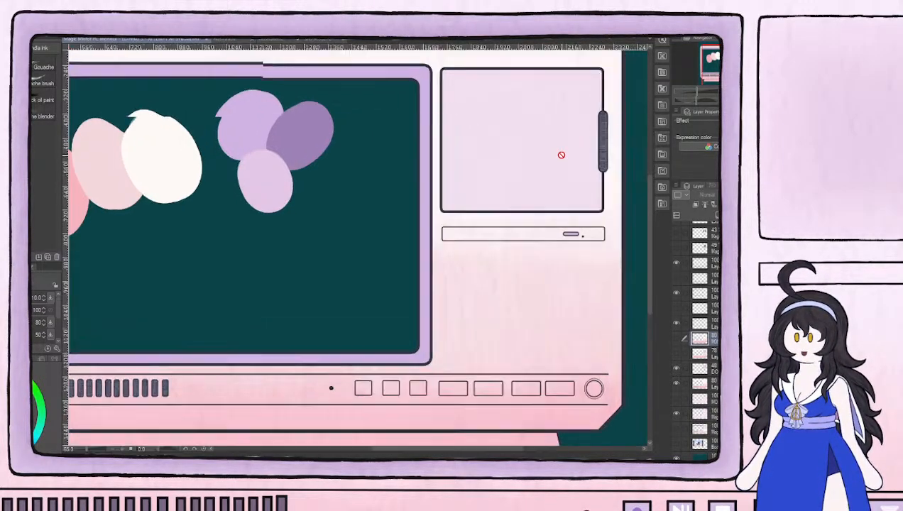
pyautogui.scroll(3, 563, 157)
pyautogui.moveTo(607, 171); pyautogui.dragTo(343, 206)
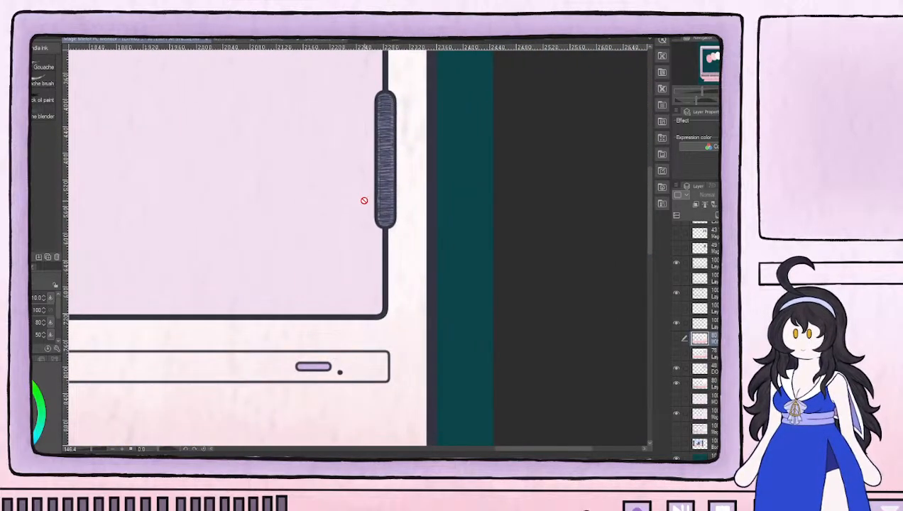
pyautogui.scroll(3, 376, 190)
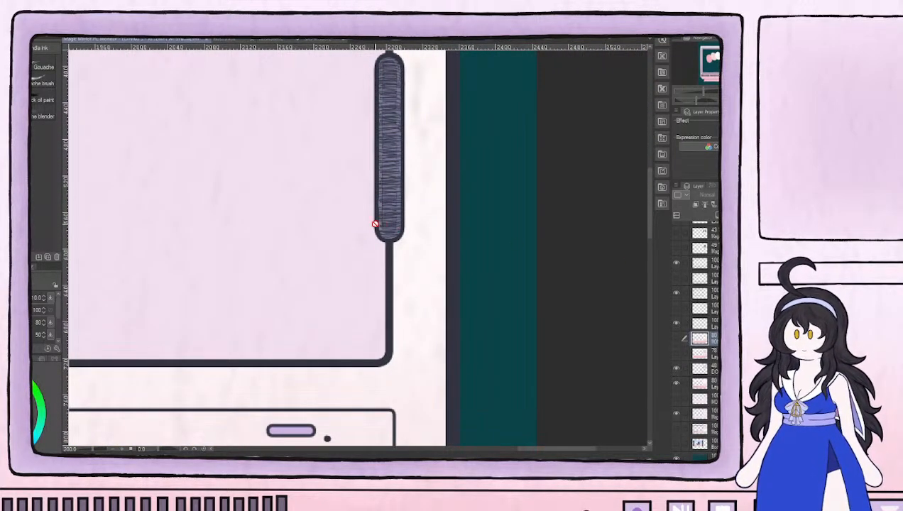
pyautogui.keyDown('alt'); pyautogui.click(382, 227); pyautogui.keyUp('alt')
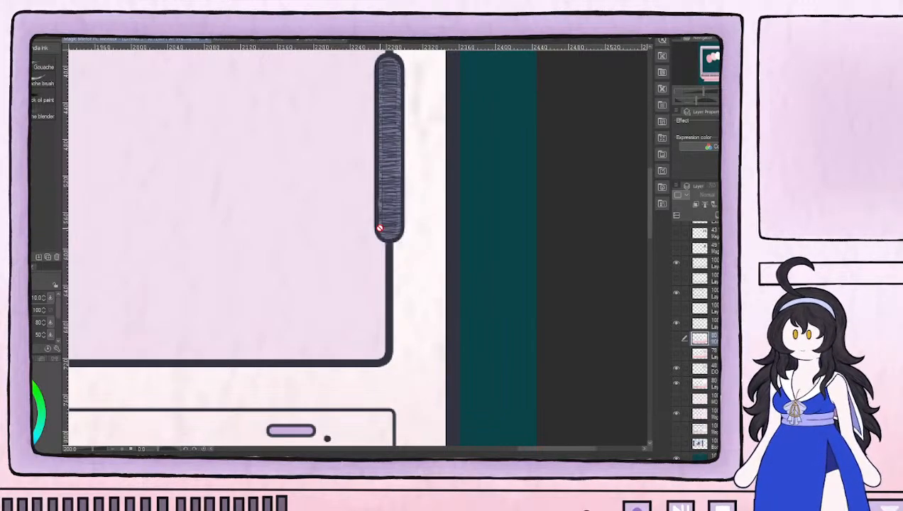
# Show the alternate casing color layer and fill its ten rightmost vent slots with dark slate purple, working leftward
pyautogui.scroll(-5, 498, 317)
pyautogui.moveTo(375, 335); pyautogui.dragTo(658, 245)
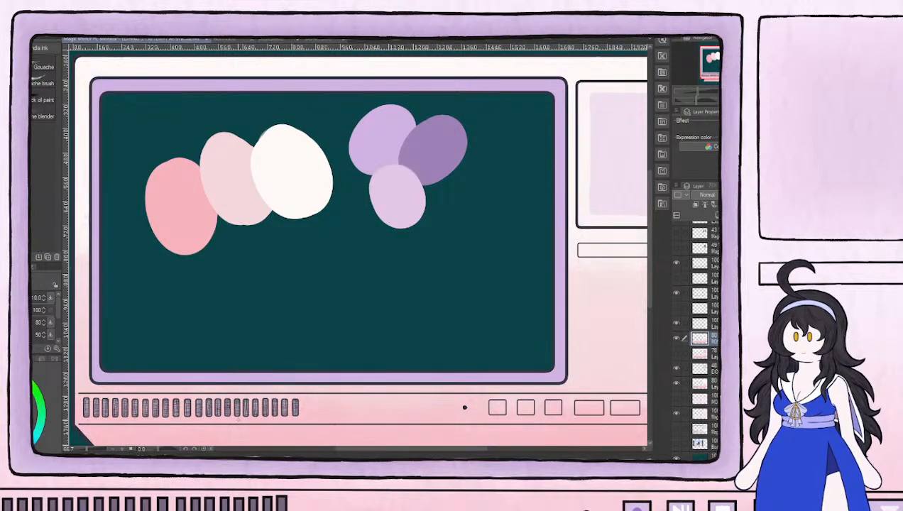
pyautogui.scroll(5, 309, 413)
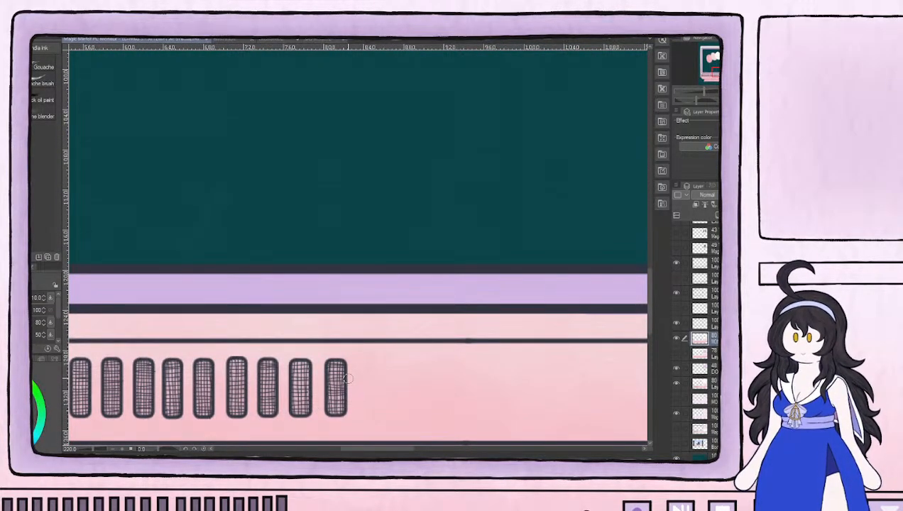
pyautogui.moveTo(339, 386)
pyautogui.mouseDown()
pyautogui.moveTo(334, 373)
pyautogui.moveTo(337, 406)
pyautogui.moveTo(336, 367)
pyautogui.mouseUp()
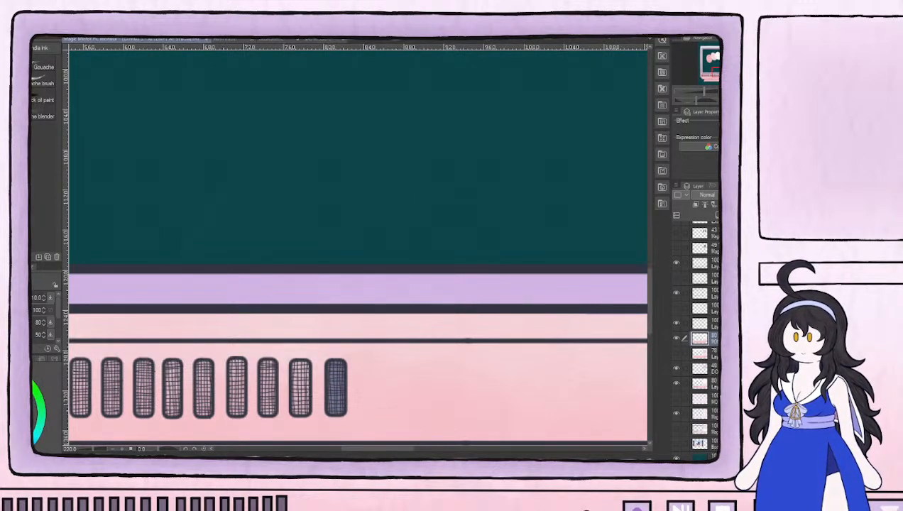
pyautogui.moveTo(337, 347); pyautogui.dragTo(507, 247)
pyautogui.moveTo(466, 268)
pyautogui.mouseDown()
pyautogui.moveTo(466, 309)
pyautogui.moveTo(476, 311)
pyautogui.moveTo(475, 302)
pyautogui.moveTo(432, 291)
pyautogui.moveTo(438, 266)
pyautogui.moveTo(439, 291)
pyautogui.mouseUp()
pyautogui.moveTo(405, 263)
pyautogui.mouseDown()
pyautogui.moveTo(403, 289)
pyautogui.moveTo(406, 265)
pyautogui.moveTo(407, 312)
pyautogui.moveTo(364, 289)
pyautogui.moveTo(372, 298)
pyautogui.moveTo(371, 267)
pyautogui.moveTo(375, 314)
pyautogui.moveTo(379, 295)
pyautogui.moveTo(365, 268)
pyautogui.moveTo(340, 275)
pyautogui.moveTo(340, 311)
pyautogui.moveTo(341, 272)
pyautogui.mouseUp()
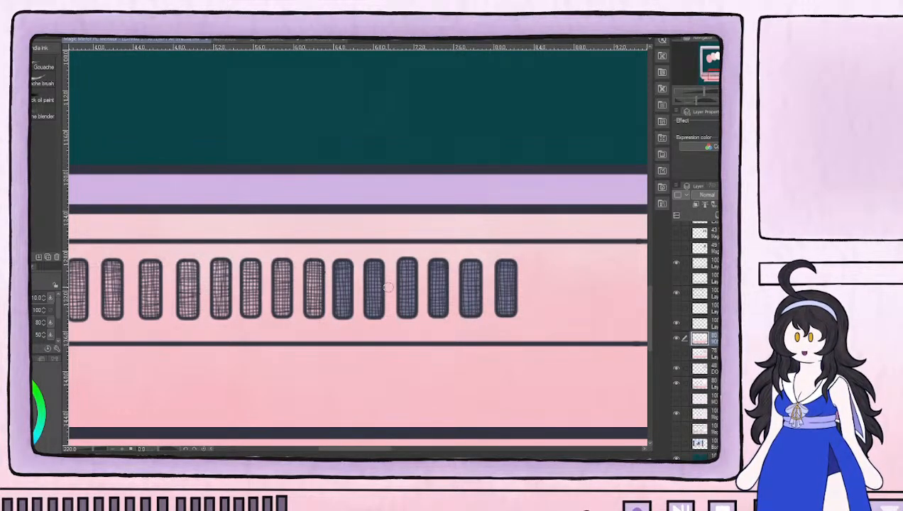
pyautogui.moveTo(324, 280)
pyautogui.mouseDown()
pyautogui.moveTo(434, 278)
pyautogui.moveTo(421, 279)
pyautogui.moveTo(421, 309)
pyautogui.moveTo(426, 263)
pyautogui.moveTo(424, 283)
pyautogui.moveTo(382, 278)
pyautogui.moveTo(388, 309)
pyautogui.moveTo(393, 264)
pyautogui.moveTo(393, 308)
pyautogui.moveTo(395, 300)
pyautogui.moveTo(360, 282)
pyautogui.moveTo(359, 309)
pyautogui.moveTo(356, 264)
pyautogui.moveTo(362, 271)
pyautogui.moveTo(323, 280)
pyautogui.moveTo(327, 309)
pyautogui.moveTo(328, 263)
pyautogui.moveTo(332, 309)
pyautogui.mouseUp()
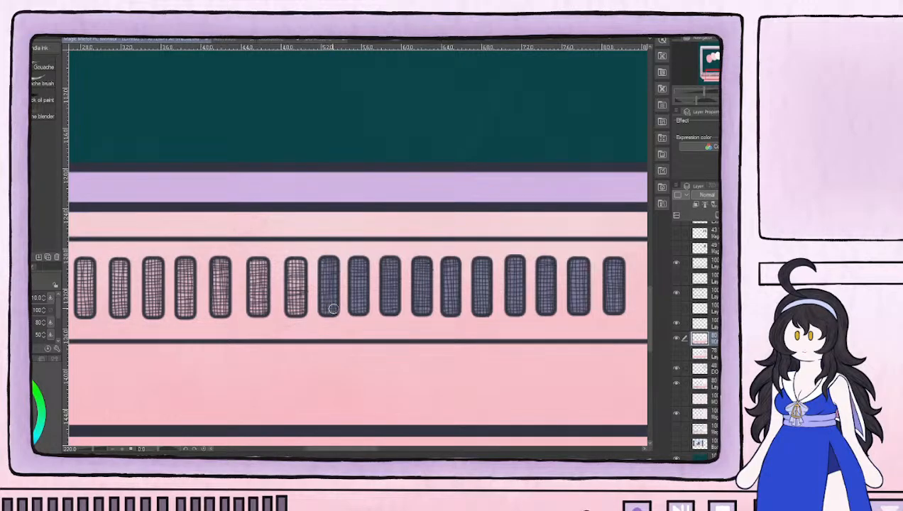
# Fill all remaining vent slots up to the leftmost one with dark slate purple on the alternate casing color layer
pyautogui.moveTo(302, 279)
pyautogui.mouseDown()
pyautogui.moveTo(473, 254)
pyautogui.moveTo(462, 284)
pyautogui.moveTo(467, 270)
pyautogui.moveTo(470, 279)
pyautogui.moveTo(468, 241)
pyautogui.moveTo(470, 250)
pyautogui.moveTo(424, 260)
pyautogui.moveTo(423, 271)
pyautogui.moveTo(428, 240)
pyautogui.moveTo(425, 282)
pyautogui.moveTo(432, 279)
pyautogui.moveTo(398, 251)
pyautogui.moveTo(392, 266)
pyautogui.moveTo(388, 248)
pyautogui.moveTo(390, 283)
pyautogui.moveTo(390, 237)
pyautogui.moveTo(360, 260)
pyautogui.moveTo(357, 242)
pyautogui.moveTo(355, 288)
pyautogui.moveTo(360, 240)
pyautogui.moveTo(319, 269)
pyautogui.moveTo(320, 237)
pyautogui.moveTo(326, 284)
pyautogui.moveTo(329, 262)
pyautogui.moveTo(294, 269)
pyautogui.moveTo(289, 282)
pyautogui.mouseUp()
pyautogui.moveTo(293, 286)
pyautogui.mouseDown()
pyautogui.moveTo(291, 240)
pyautogui.moveTo(277, 236)
pyautogui.moveTo(257, 272)
pyautogui.moveTo(252, 262)
pyautogui.moveTo(252, 286)
pyautogui.moveTo(260, 238)
pyautogui.moveTo(261, 248)
pyautogui.moveTo(219, 254)
pyautogui.moveTo(222, 271)
pyautogui.moveTo(221, 238)
pyautogui.moveTo(225, 280)
pyautogui.moveTo(228, 256)
pyautogui.moveTo(228, 278)
pyautogui.mouseUp()
pyautogui.moveTo(196, 243)
pyautogui.mouseDown()
pyautogui.moveTo(188, 287)
pyautogui.moveTo(196, 260)
pyautogui.moveTo(189, 270)
pyautogui.moveTo(197, 250)
pyautogui.mouseUp()
pyautogui.moveTo(152, 256)
pyautogui.mouseDown()
pyautogui.moveTo(158, 286)
pyautogui.moveTo(163, 260)
pyautogui.moveTo(349, 256)
pyautogui.mouseUp()
pyautogui.moveTo(289, 281)
pyautogui.mouseDown()
pyautogui.moveTo(287, 230)
pyautogui.moveTo(288, 283)
pyautogui.moveTo(292, 260)
pyautogui.moveTo(256, 241)
pyautogui.moveTo(254, 284)
pyautogui.moveTo(260, 233)
pyautogui.moveTo(258, 249)
pyautogui.mouseUp()
# Erase the stray speck beside the stand's upper-left corner and check the neighboring layer by toggling its visibility
pyautogui.moveTo(404, 378); pyautogui.dragTo(367, 243)
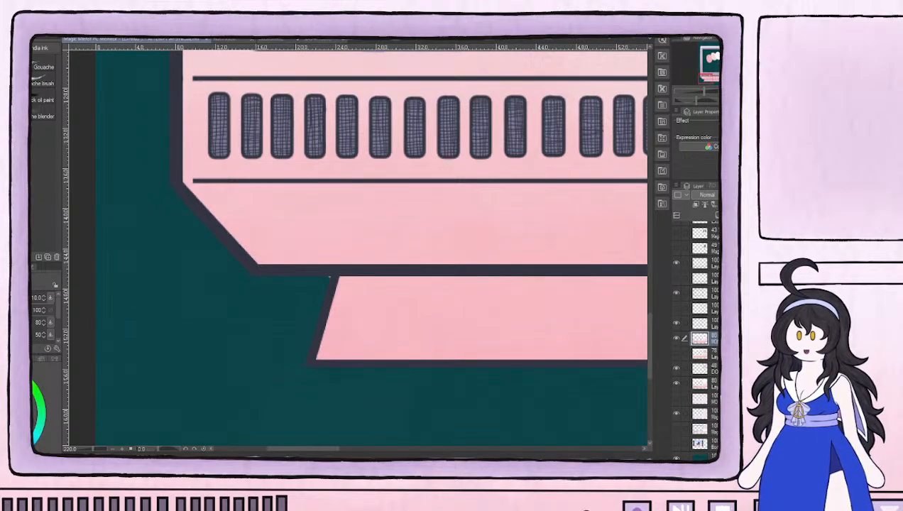
pyautogui.press('e')
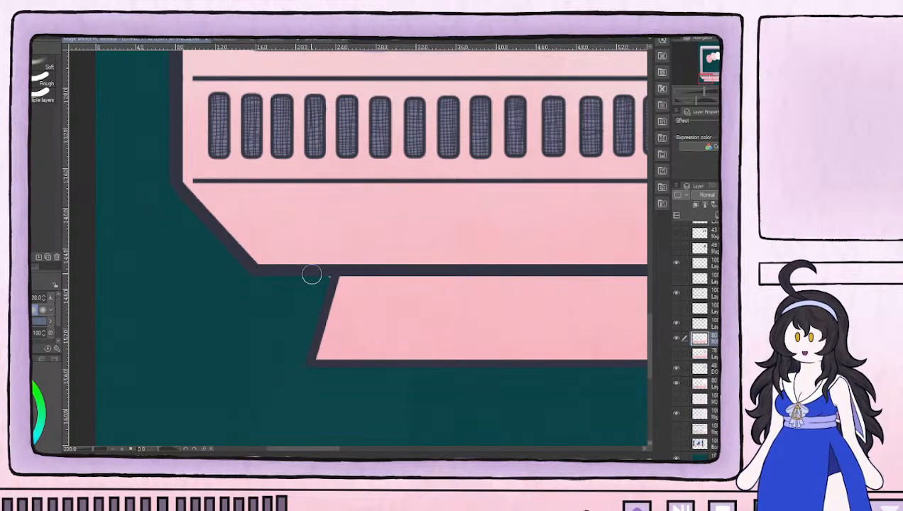
pyautogui.click(712, 384)
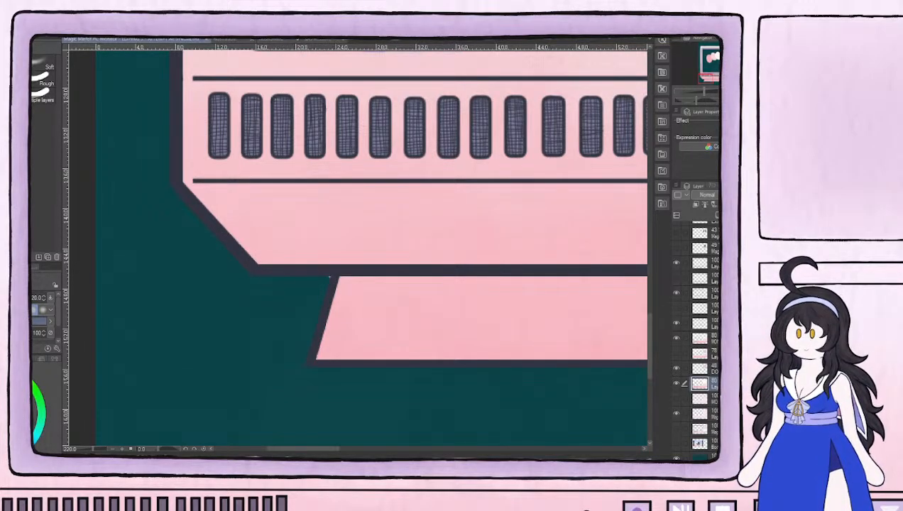
pyautogui.click(709, 414)
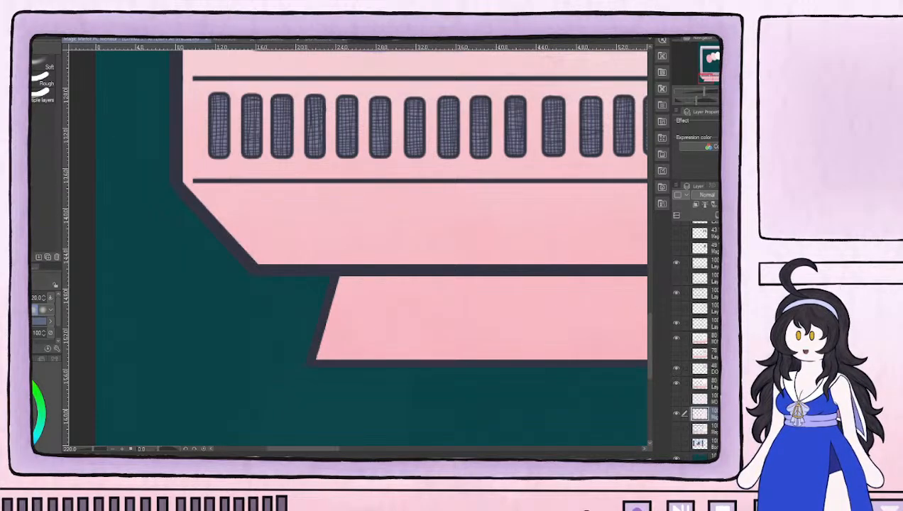
pyautogui.click(702, 399)
pyautogui.click(676, 399)
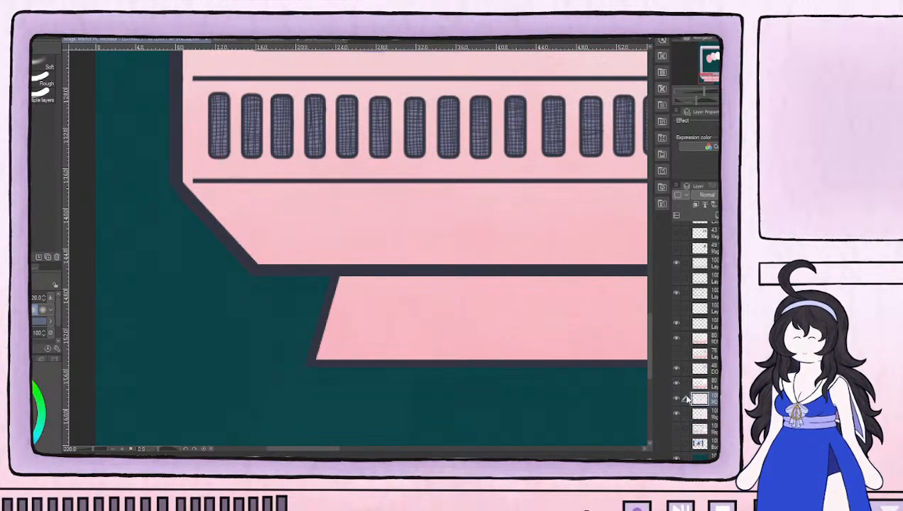
# Fill the door handle with dark slate purple on the alternate casing color layer that has the cream-bordered door
pyautogui.scroll(-2, 541, 279)
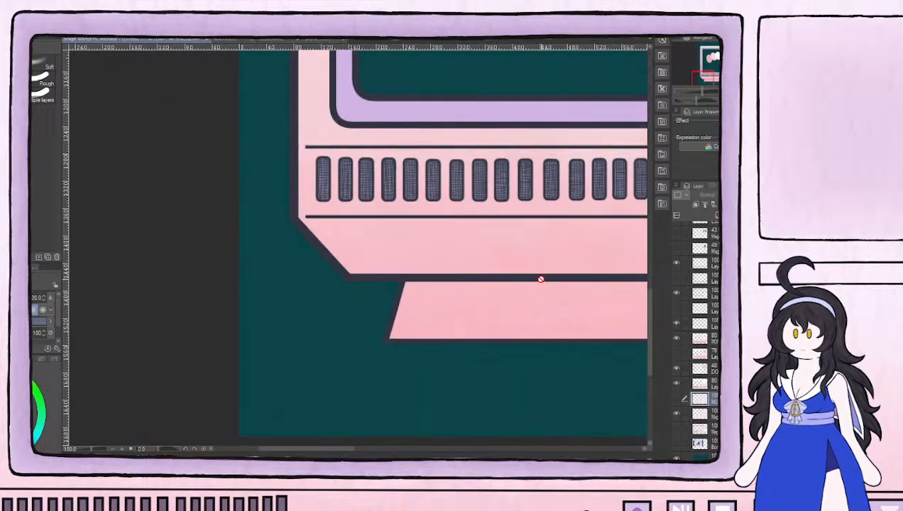
pyautogui.scroll(-4, 541, 280)
pyautogui.moveTo(575, 185); pyautogui.dragTo(138, 363)
pyautogui.moveTo(566, 235); pyautogui.dragTo(266, 289)
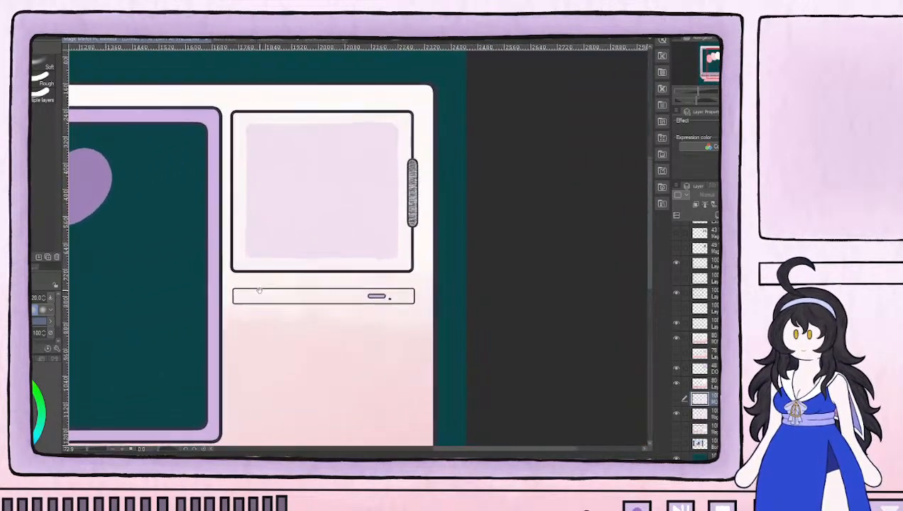
pyautogui.scroll(3, 324, 185)
pyautogui.click(713, 339)
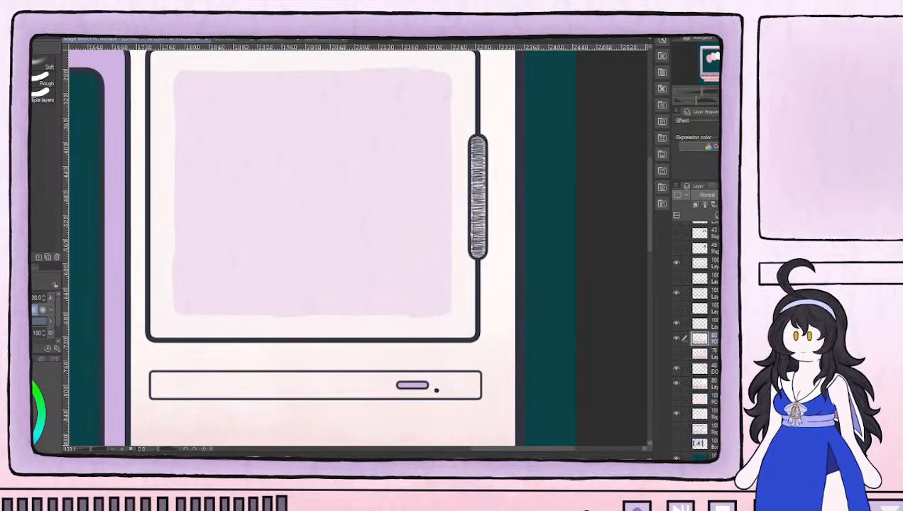
pyautogui.moveTo(474, 177)
pyautogui.mouseDown()
pyautogui.moveTo(475, 196)
pyautogui.moveTo(476, 138)
pyautogui.moveTo(479, 250)
pyautogui.moveTo(478, 174)
pyautogui.mouseUp()
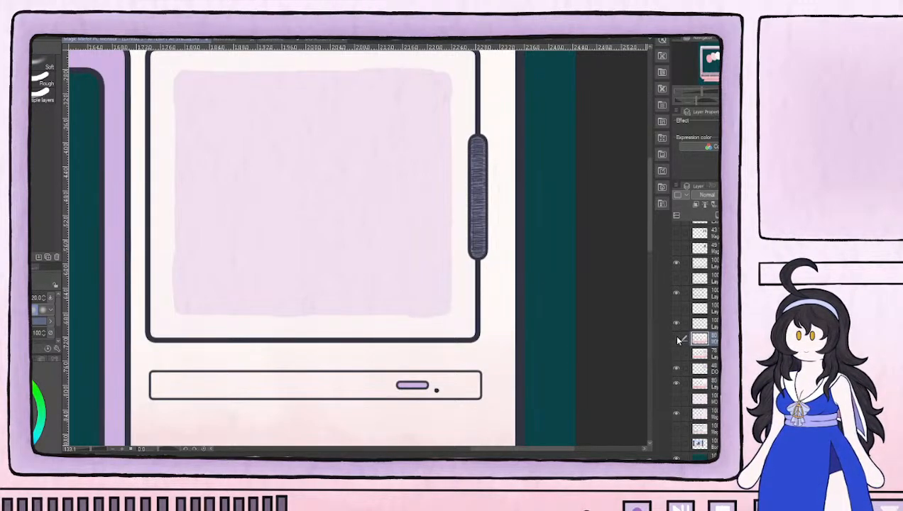
# Compare the door versions, hide the cream-bordered casing layer, and show the casing variant beneath it in the layer stack
pyautogui.click(677, 339)
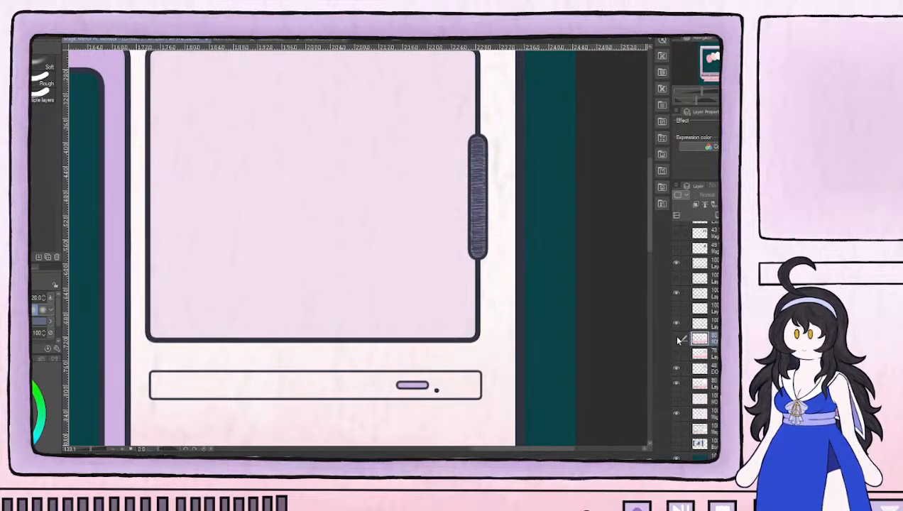
pyautogui.click(678, 339)
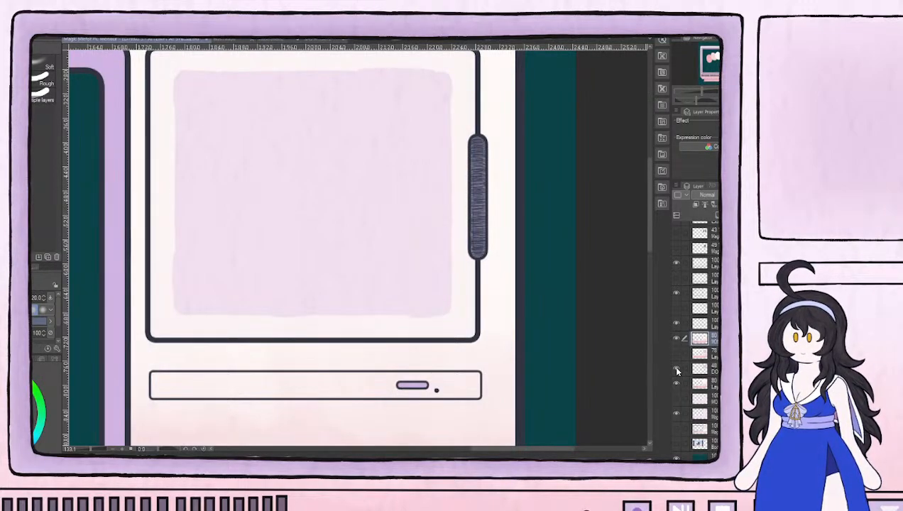
pyautogui.click(676, 339)
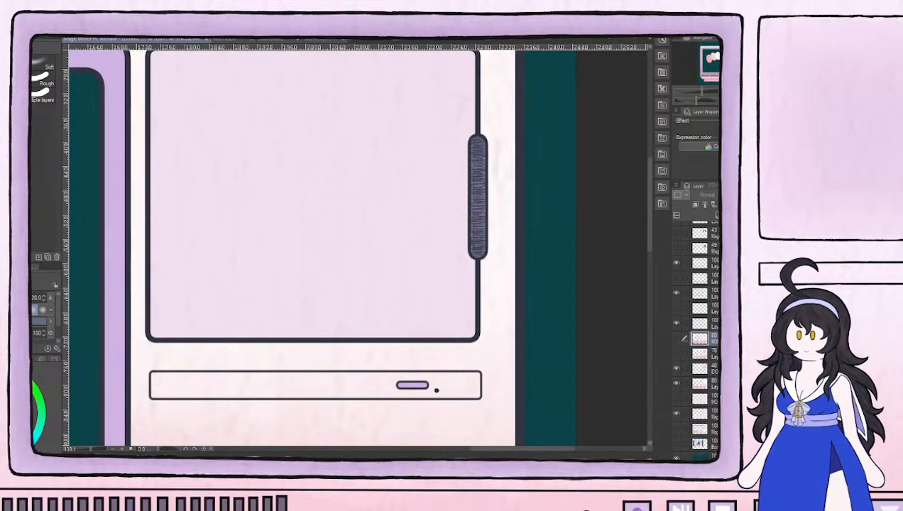
pyautogui.scroll(-2, 367, 336)
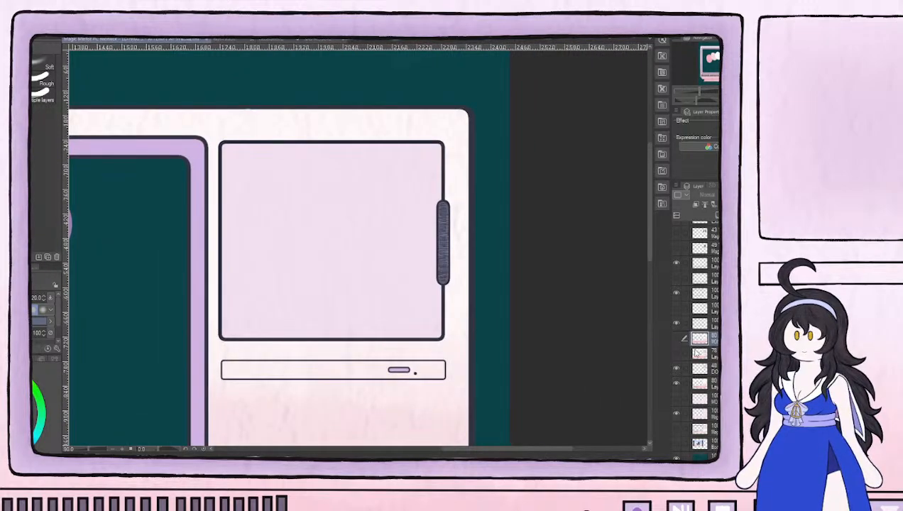
pyautogui.click(677, 353)
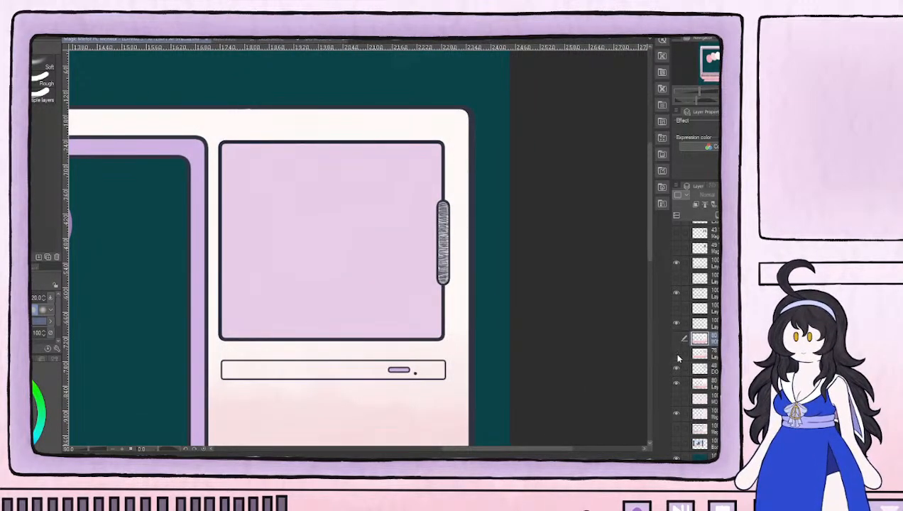
# Hide the 78% opacity casing variant and compare the 48% and lower 80% layers by toggling their visibility
pyautogui.click(678, 355)
pyautogui.click(675, 369)
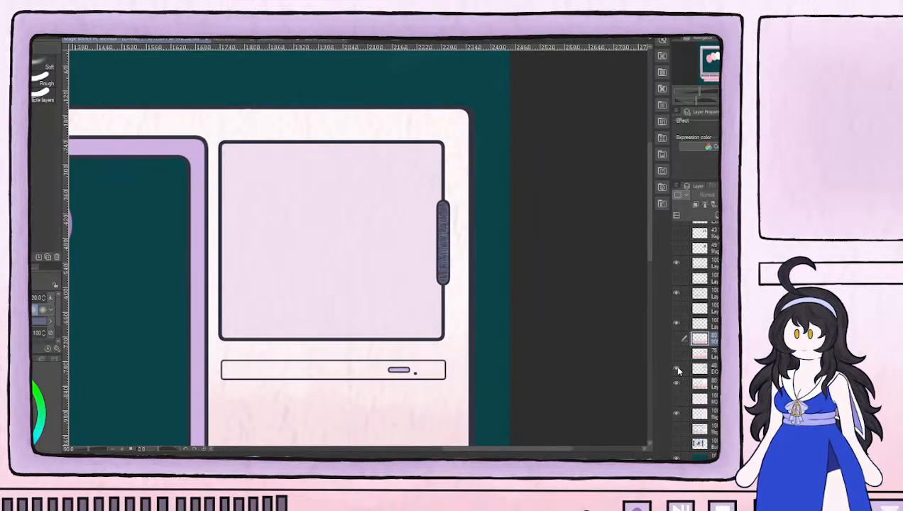
pyautogui.click(677, 382)
pyautogui.click(677, 381)
pyautogui.click(675, 366)
pyautogui.click(674, 367)
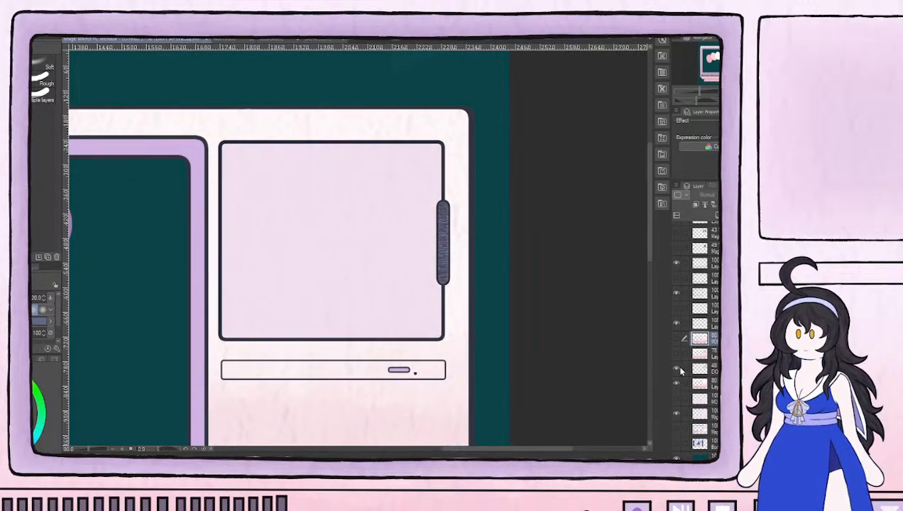
# Show the upper 80% cream-bordered casing layer, hide the 48% layer, and check the 100% base layer beneath by toggling it
pyautogui.click(676, 338)
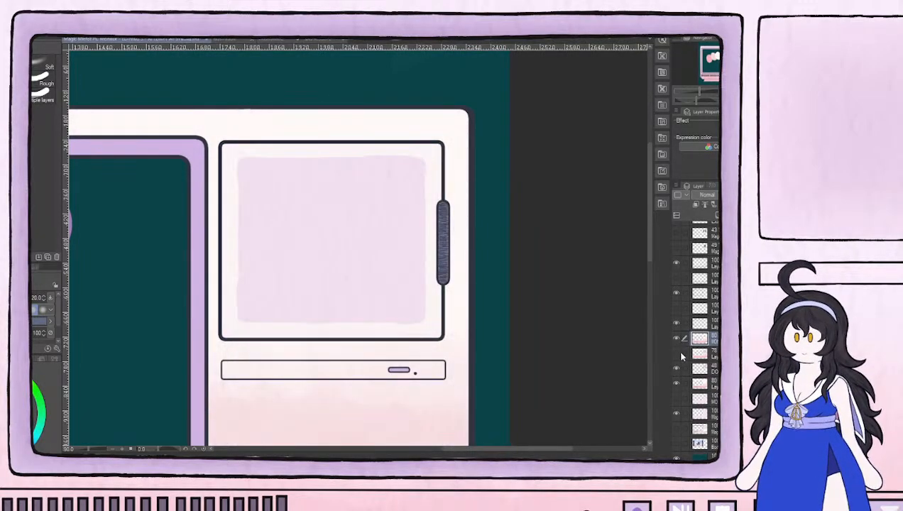
pyautogui.click(677, 369)
pyautogui.click(677, 384)
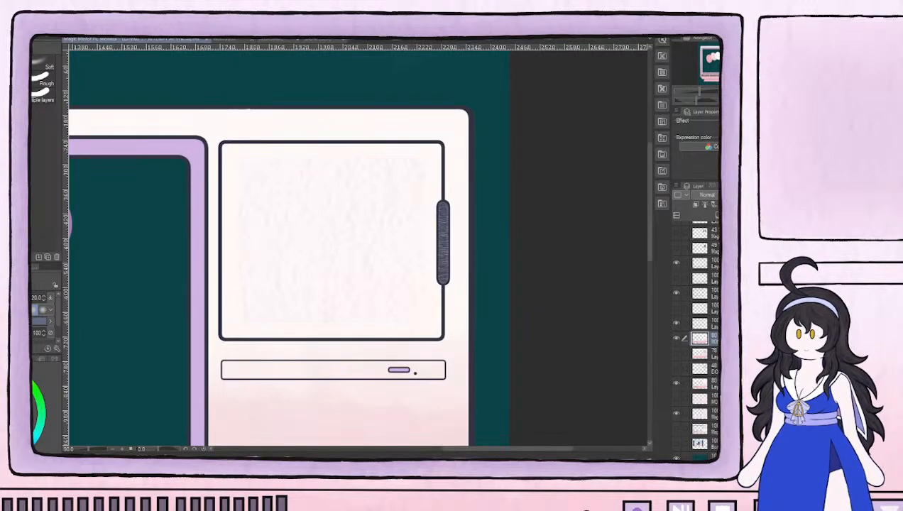
pyautogui.scroll(-2, 485, 339)
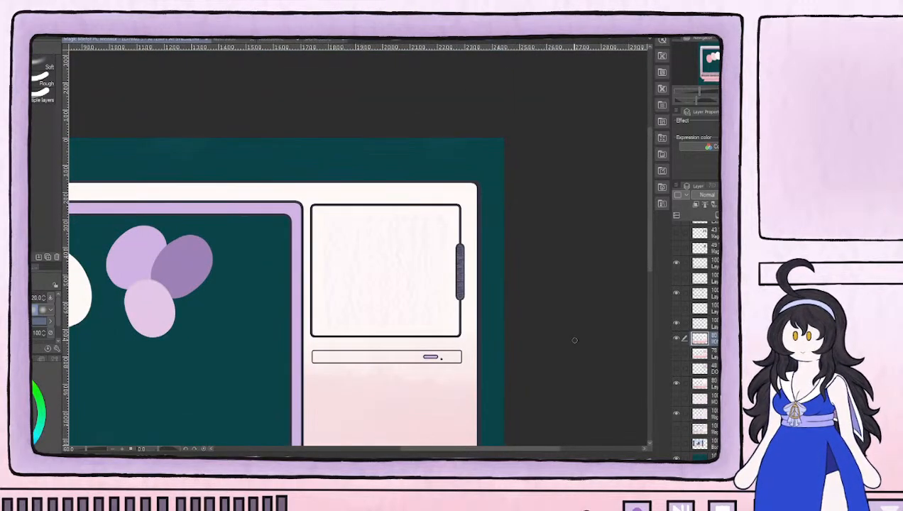
pyautogui.moveTo(535, 368); pyautogui.dragTo(644, 308)
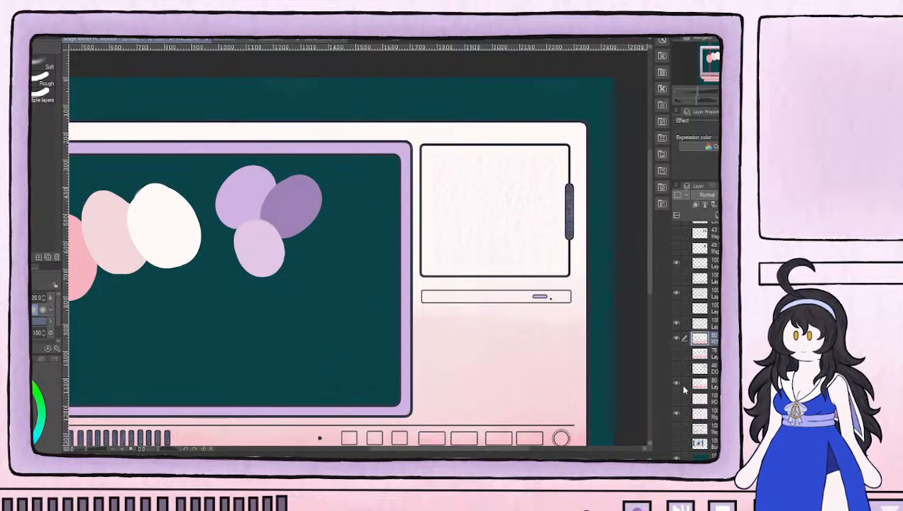
pyautogui.click(677, 416)
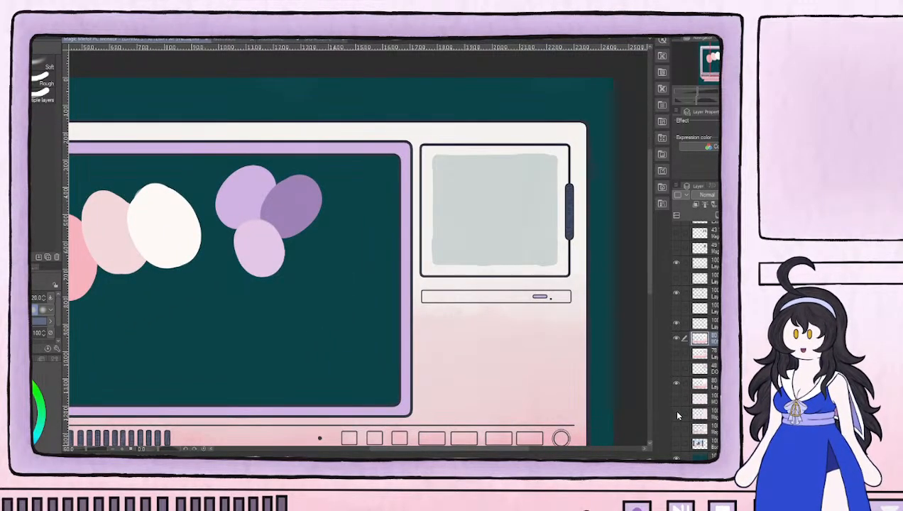
pyautogui.click(677, 416)
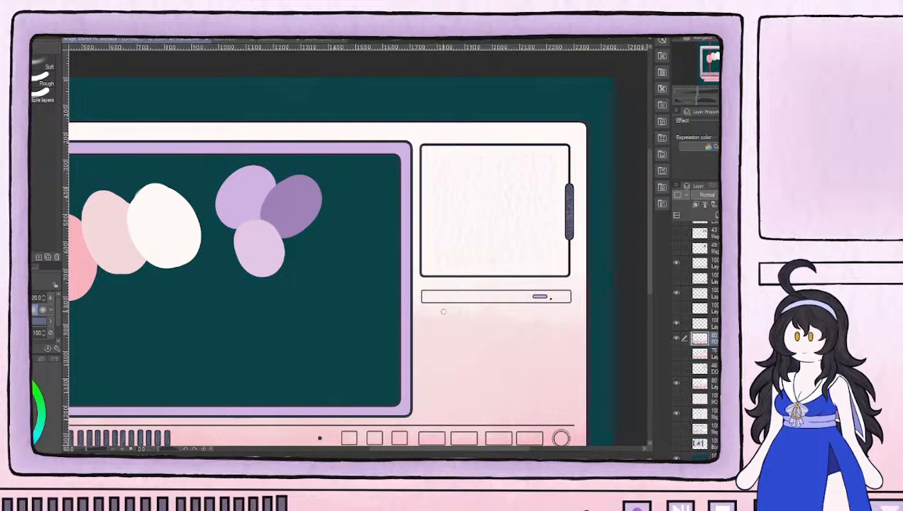
# Compare the 48% and 78% layers under the cream-bordered casing variant and leave the 48% one shown
pyautogui.click(676, 368)
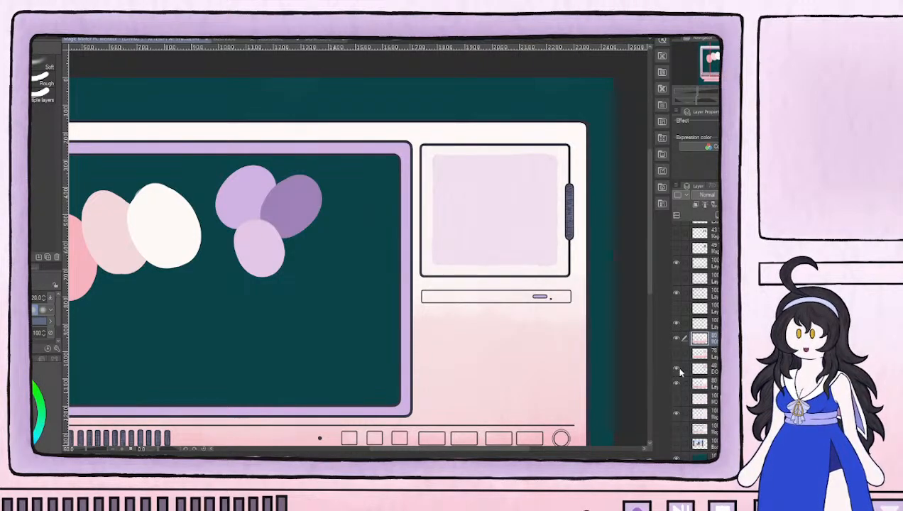
pyautogui.click(677, 368)
pyautogui.click(676, 354)
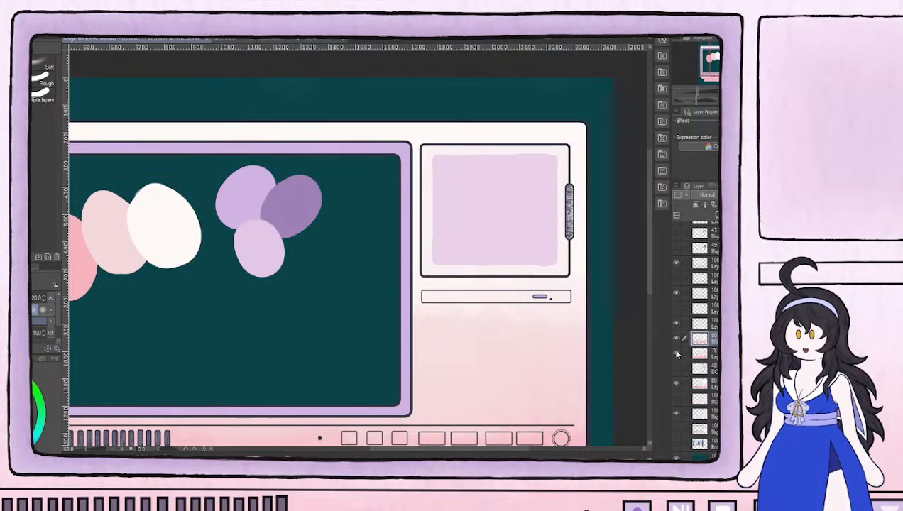
pyautogui.click(677, 354)
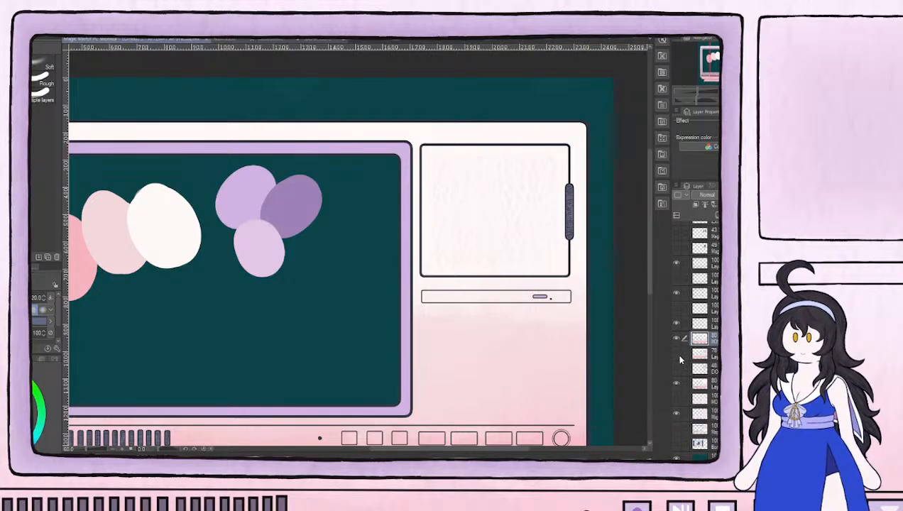
pyautogui.click(677, 369)
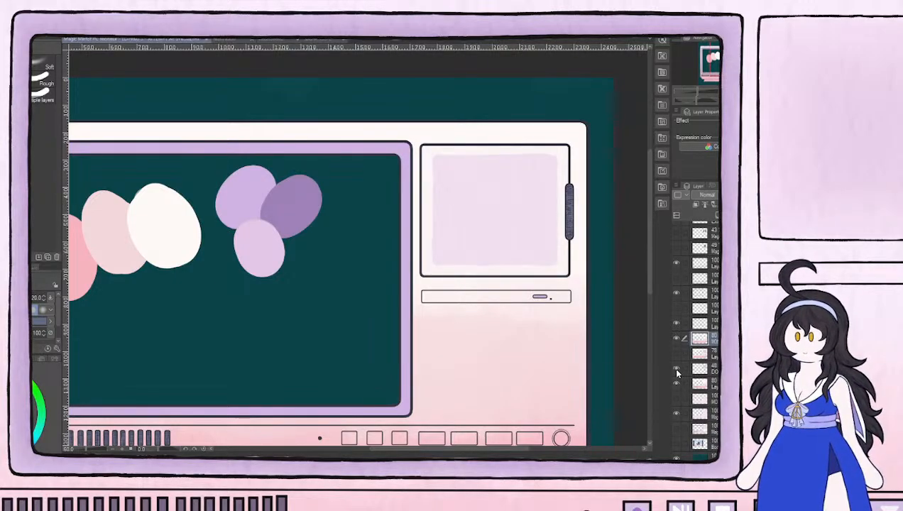
# Examine the combined casing colors on the whole monitor and the control button row up close
pyautogui.moveTo(512, 383); pyautogui.dragTo(580, 332)
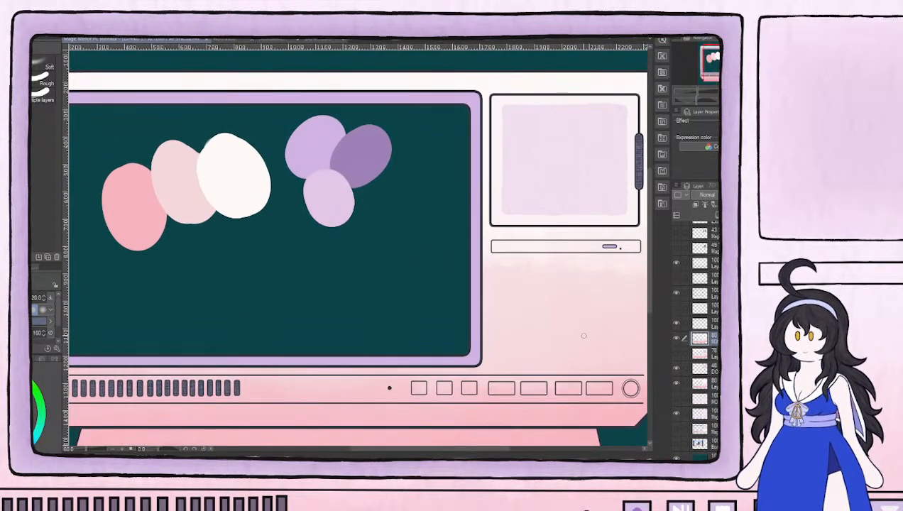
pyautogui.click(678, 383)
pyautogui.scroll(-5, 501, 265)
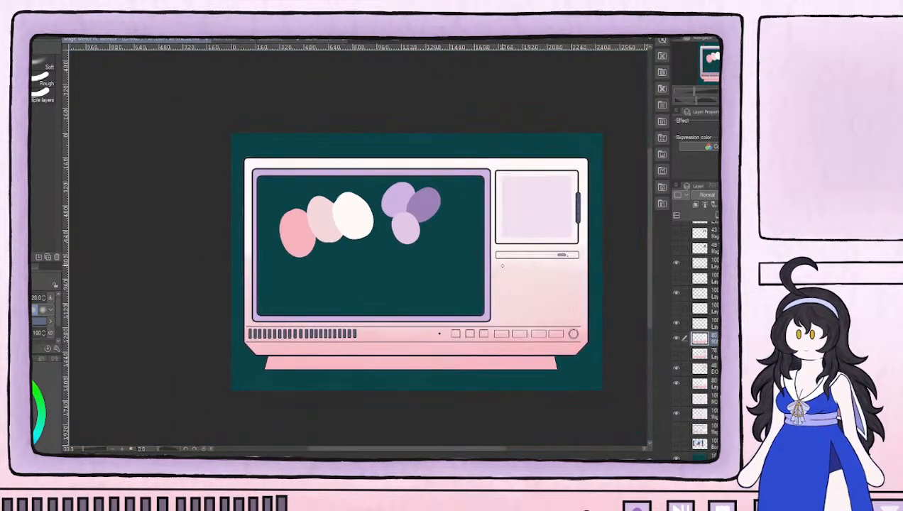
pyautogui.scroll(4, 502, 264)
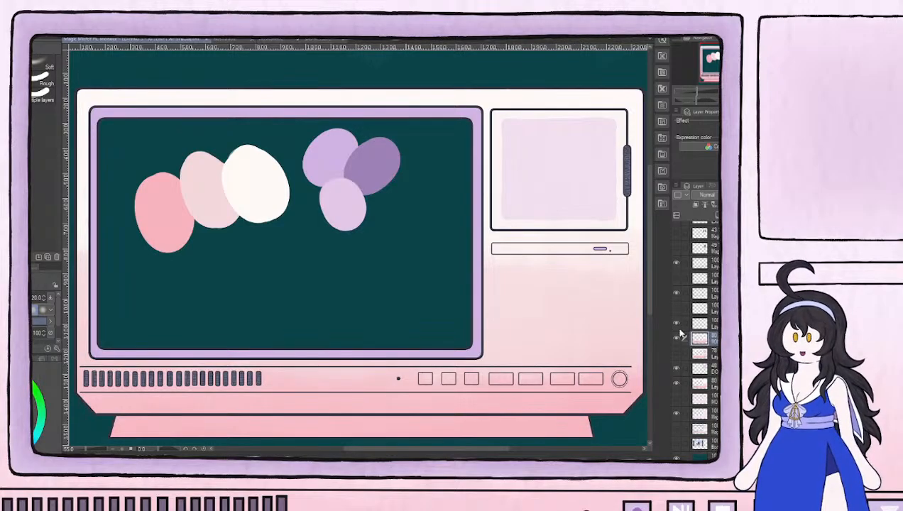
pyautogui.scroll(-3, 430, 351)
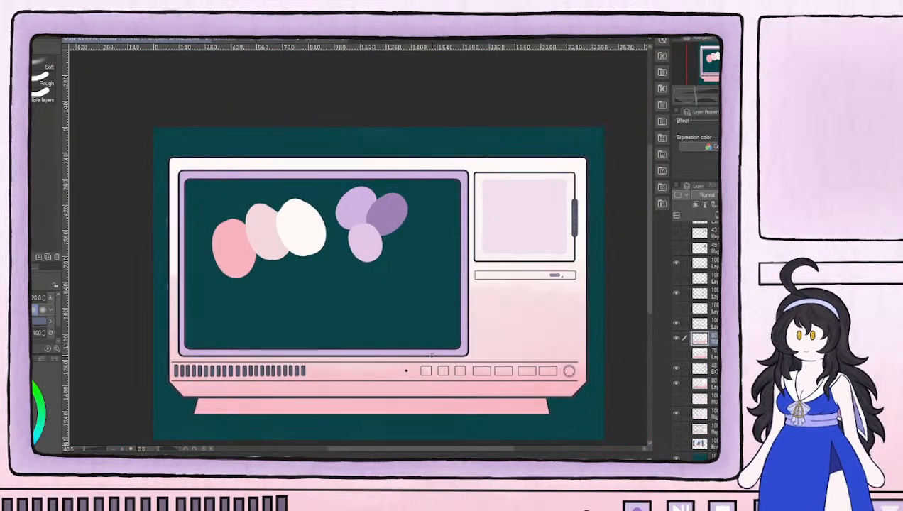
pyautogui.scroll(1, 537, 385)
pyautogui.scroll(3, 536, 385)
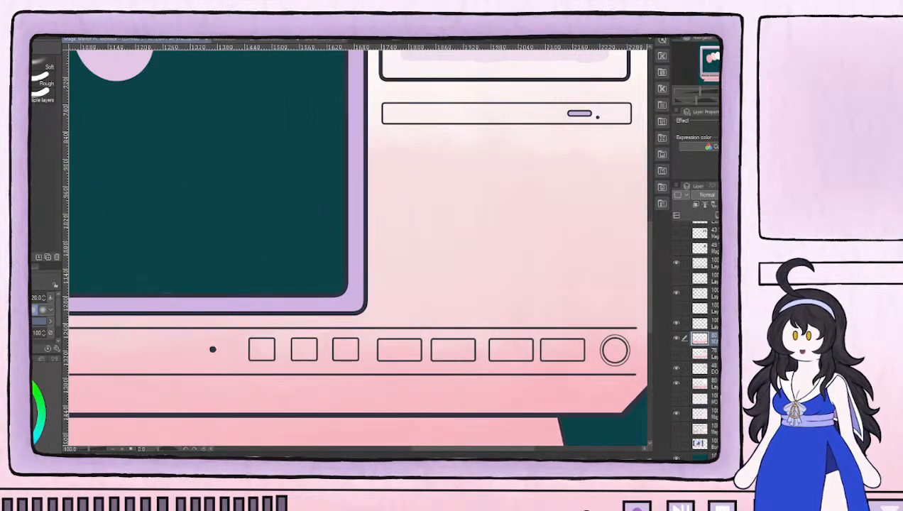
# Select the second layer from the top of the stack and toggle the button and door outline layers to identify their contents
pyautogui.scroll(3, 697, 333)
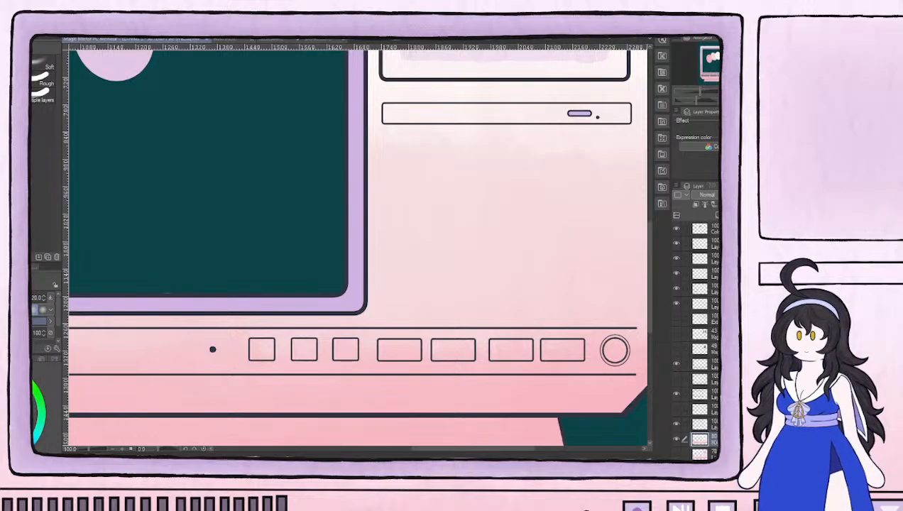
pyautogui.click(701, 243)
pyautogui.scroll(-3, 527, 179)
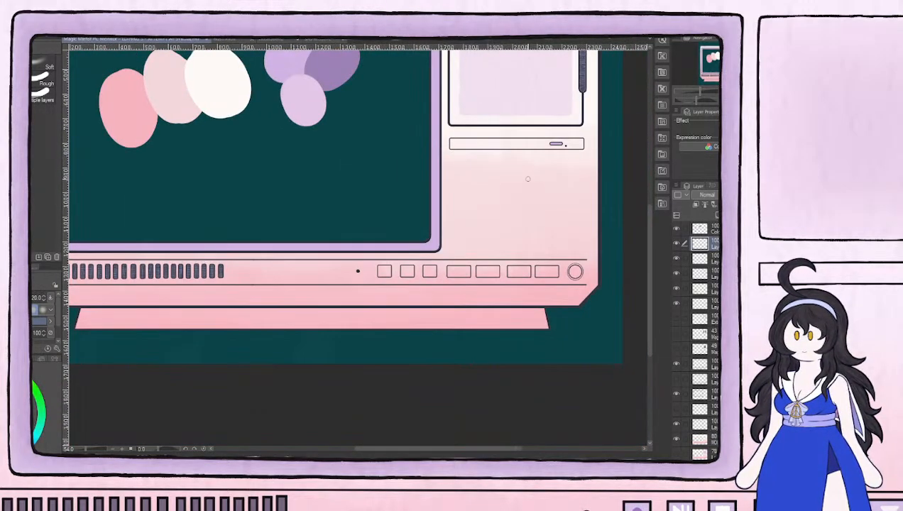
pyautogui.moveTo(528, 175); pyautogui.dragTo(492, 327)
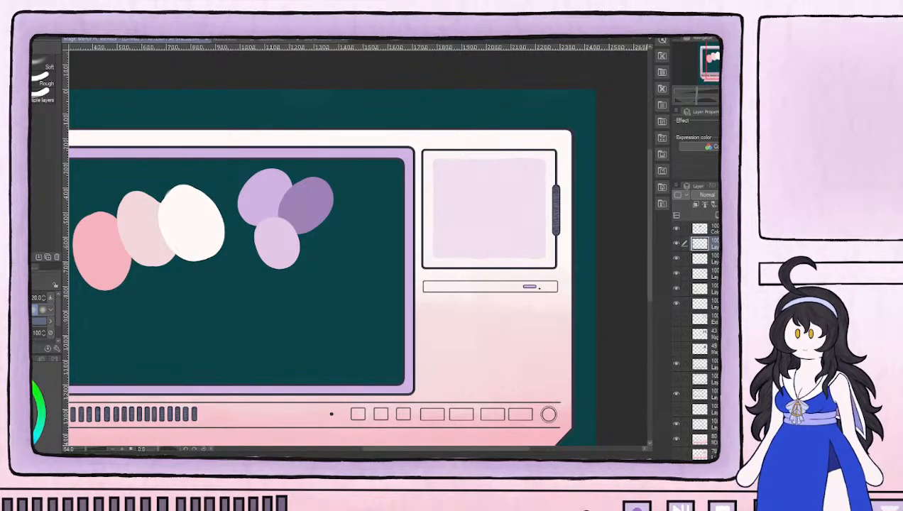
pyautogui.moveTo(588, 292); pyautogui.dragTo(531, 313)
pyautogui.scroll(3, 505, 233)
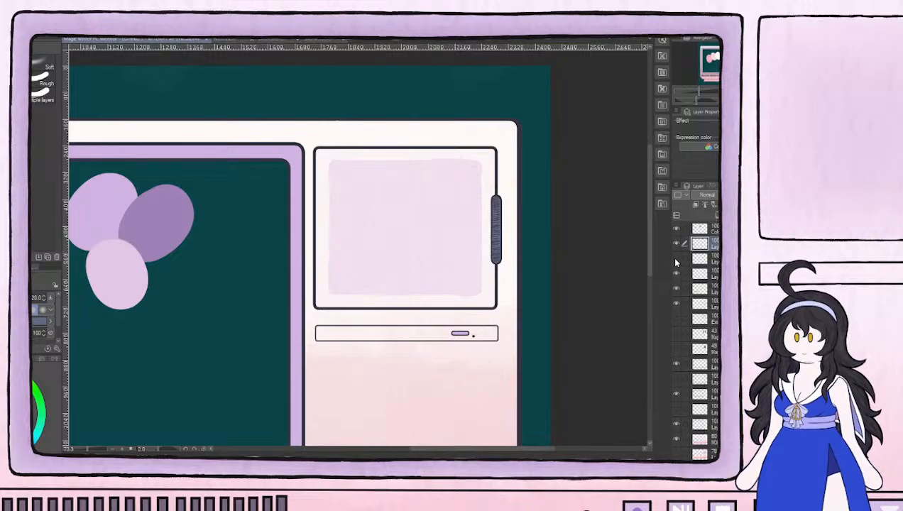
pyautogui.hotkey('ctrl', '0')
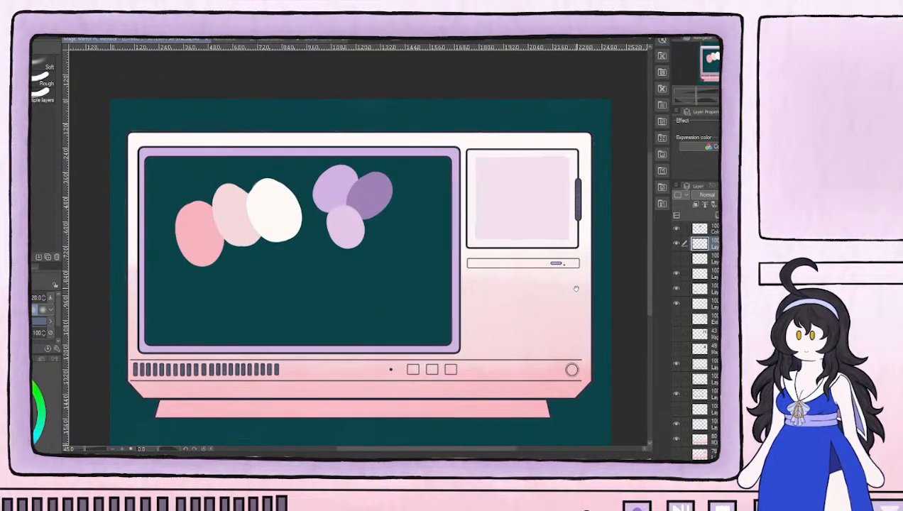
pyautogui.click(676, 259)
pyautogui.click(676, 274)
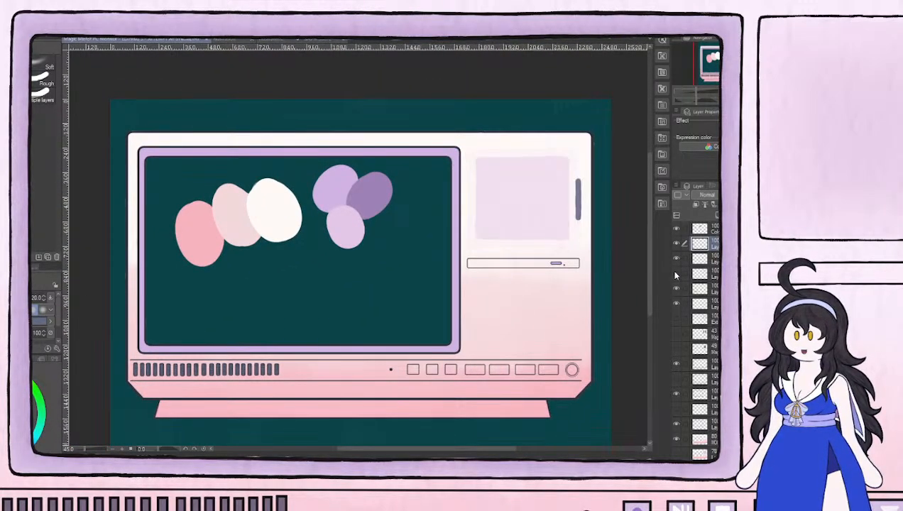
pyautogui.click(676, 274)
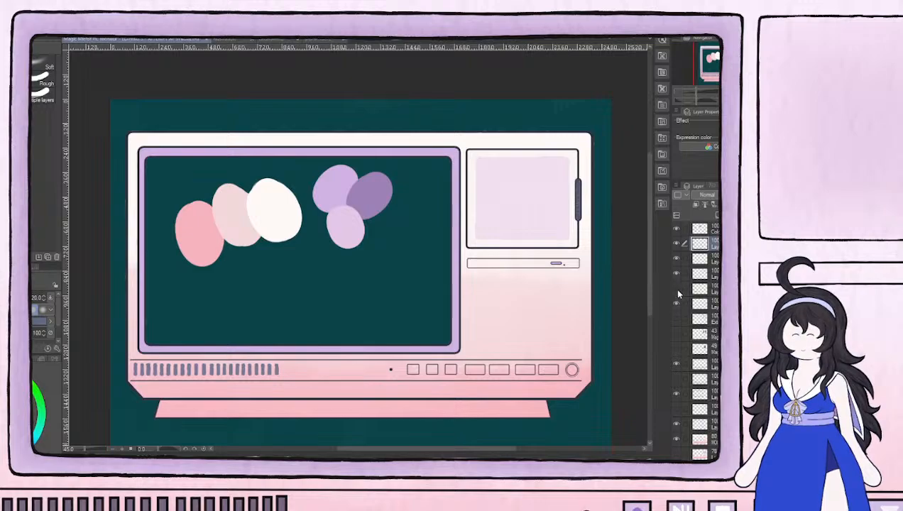
# Show the door's inner frame outline layer and check the surrounding layers' contents by toggling each one's visibility
pyautogui.click(676, 305)
pyautogui.click(675, 305)
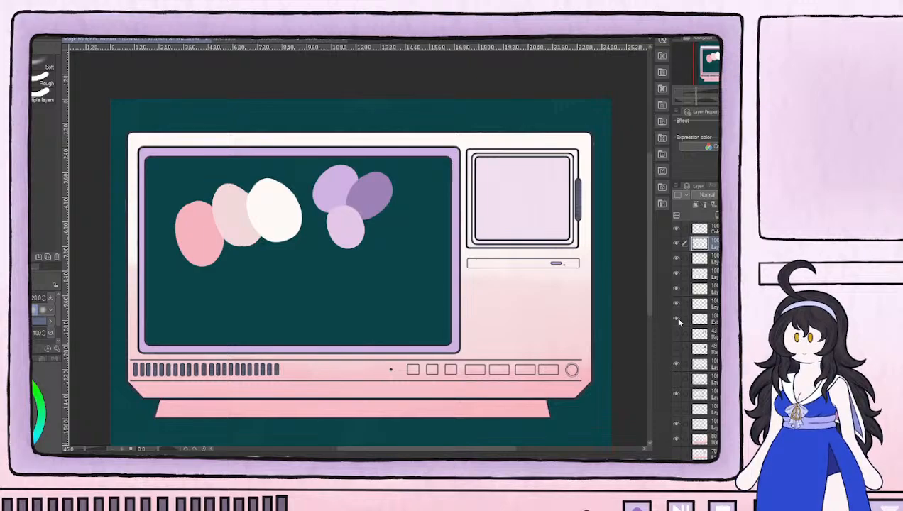
pyautogui.click(676, 336)
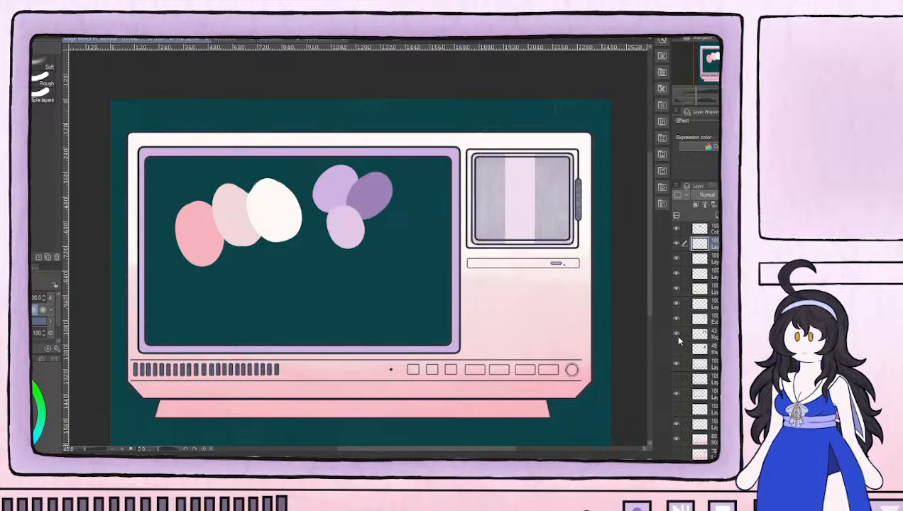
pyautogui.click(678, 337)
pyautogui.click(679, 351)
pyautogui.click(679, 352)
pyautogui.click(678, 365)
pyautogui.click(678, 365)
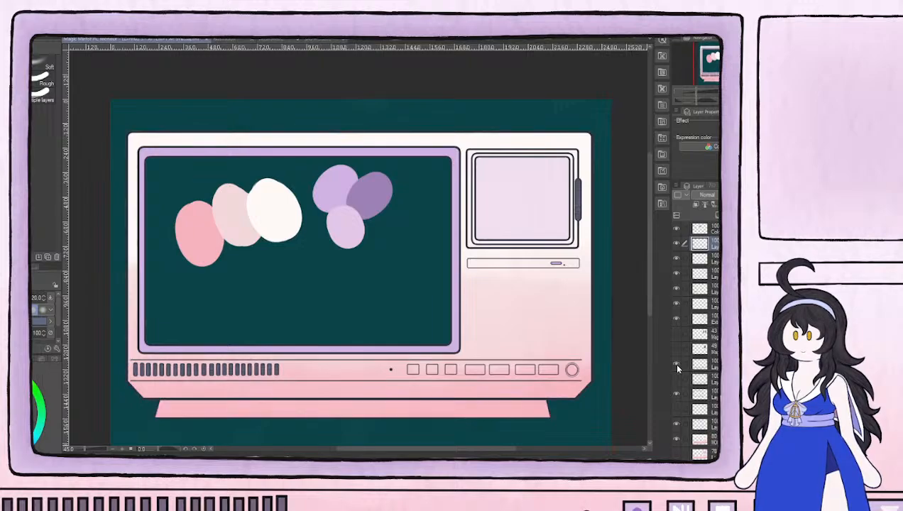
pyautogui.click(678, 380)
pyautogui.click(677, 380)
pyautogui.click(677, 382)
pyautogui.click(677, 382)
pyautogui.click(676, 399)
pyautogui.click(677, 398)
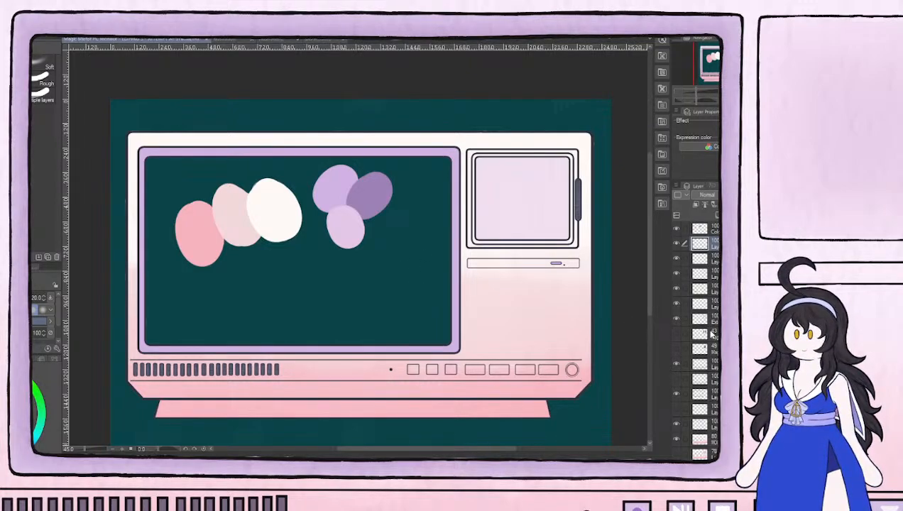
# Hide the upper 80% cream-bordered casing layer and check the layer directly above it by toggling its visibility
pyautogui.scroll(-2, 696, 335)
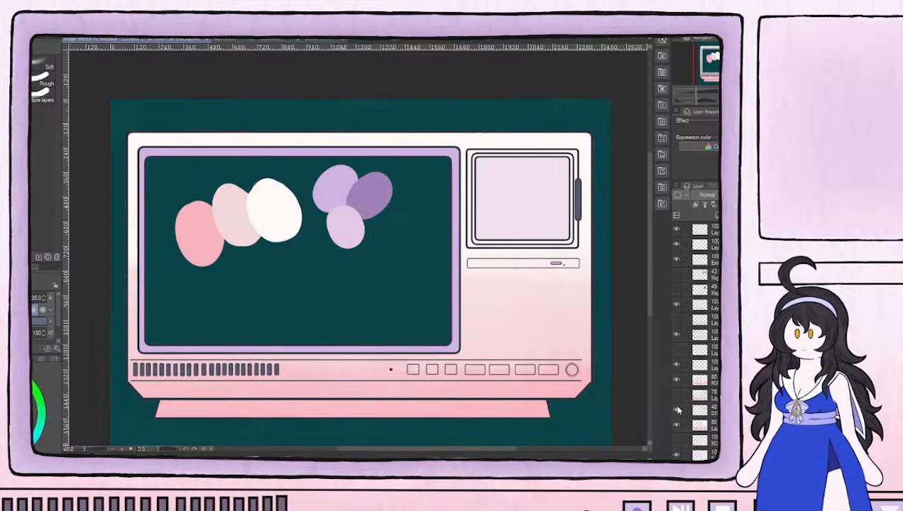
pyautogui.click(678, 381)
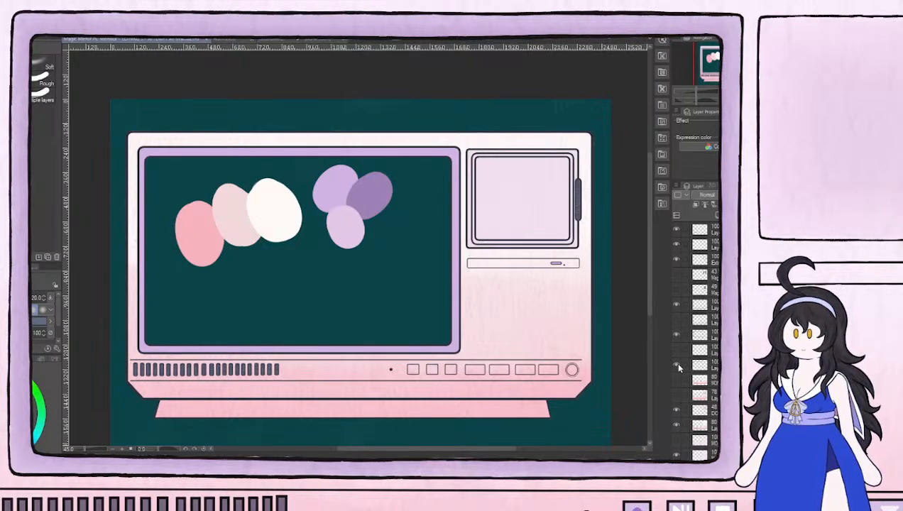
pyautogui.click(679, 365)
pyautogui.click(679, 365)
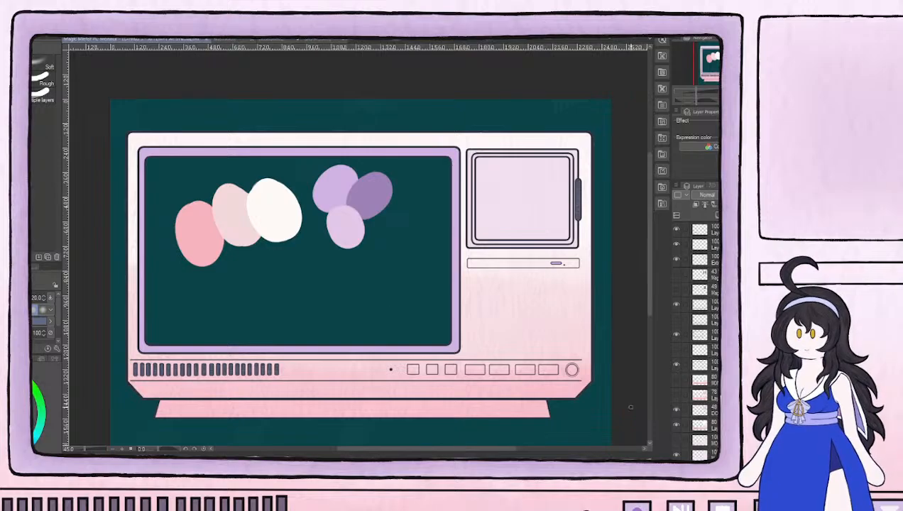
# Check the layer directly above the door's inner frame outlines, and add a new layer above it for the control button area
pyautogui.click(706, 245)
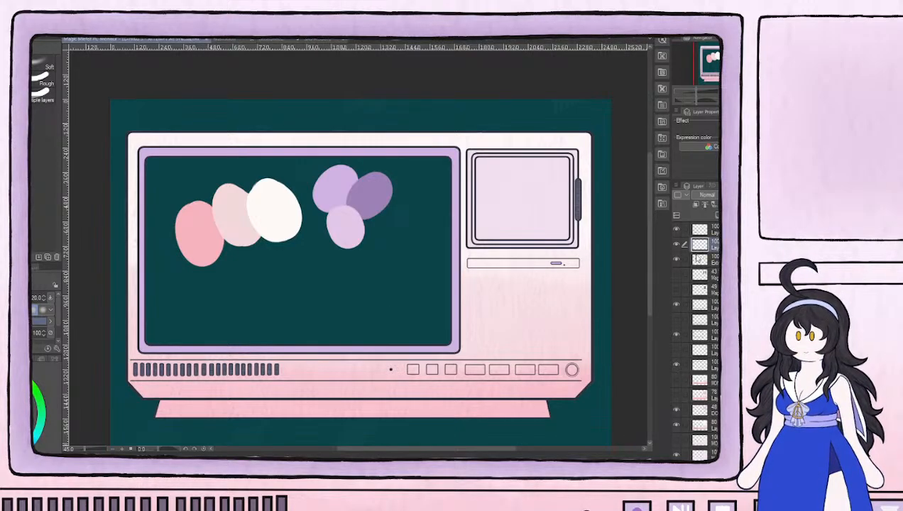
pyautogui.click(677, 244)
pyautogui.click(676, 244)
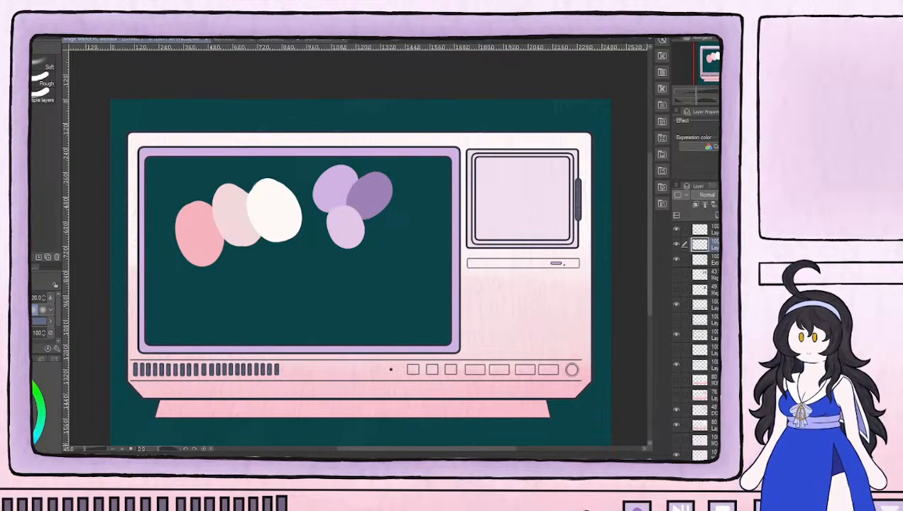
pyautogui.click(717, 215)
pyautogui.scroll(5, 456, 381)
pyautogui.scroll(1, 354, 217)
pyautogui.scroll(-4, 354, 218)
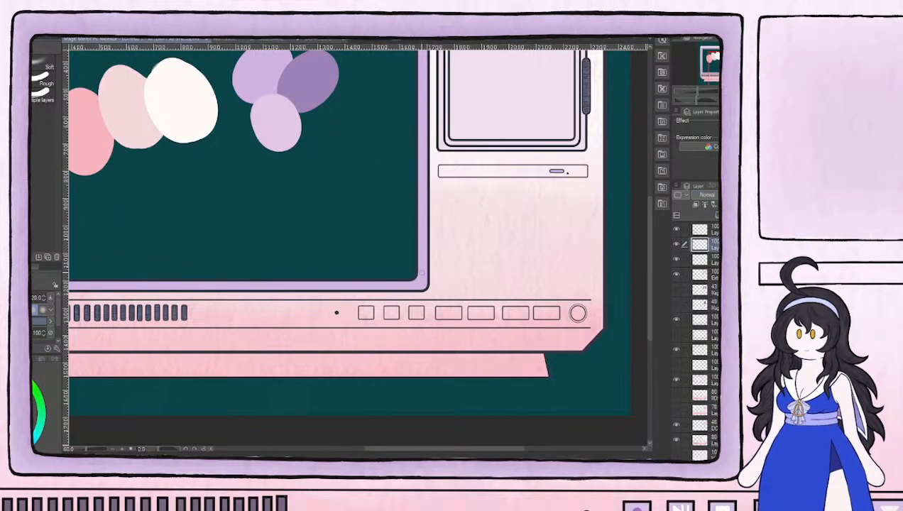
pyautogui.scroll(2, 419, 272)
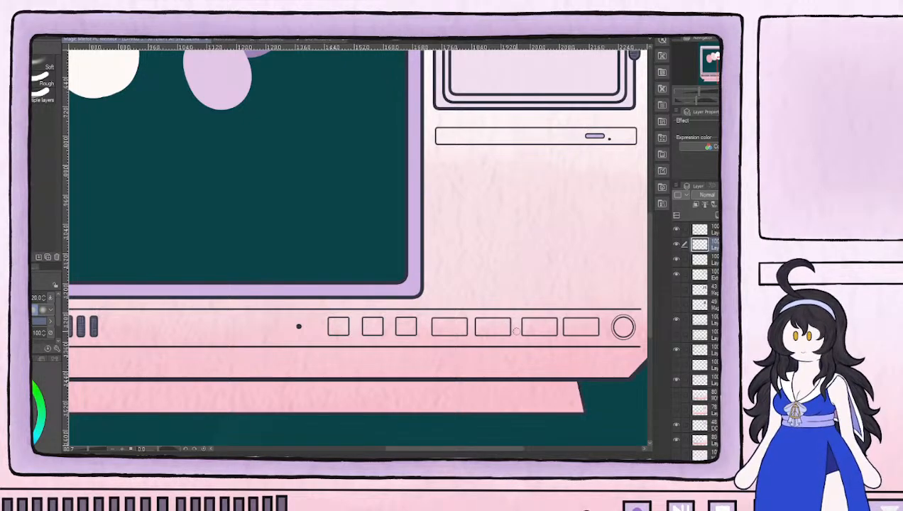
# Paint the insides of the three small square control buttons light lilac with the brush
pyautogui.scroll(2, 336, 331)
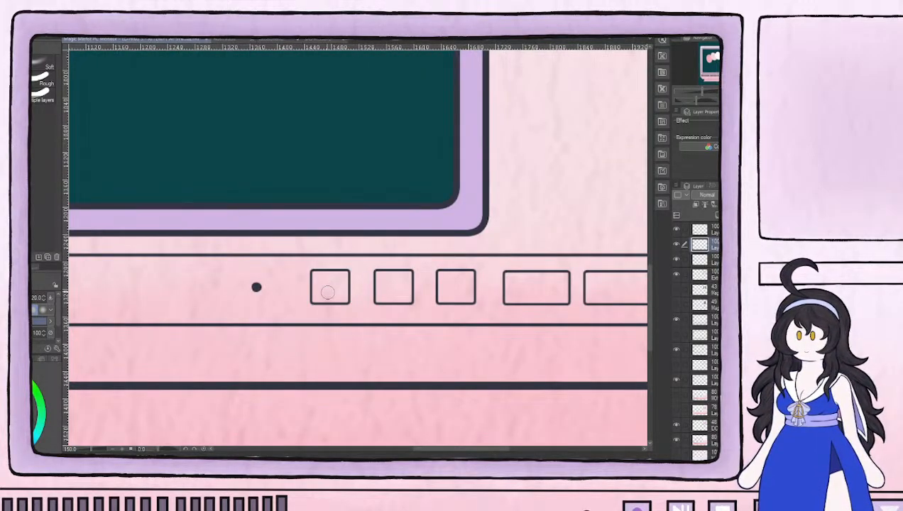
pyautogui.scroll(4, 328, 291)
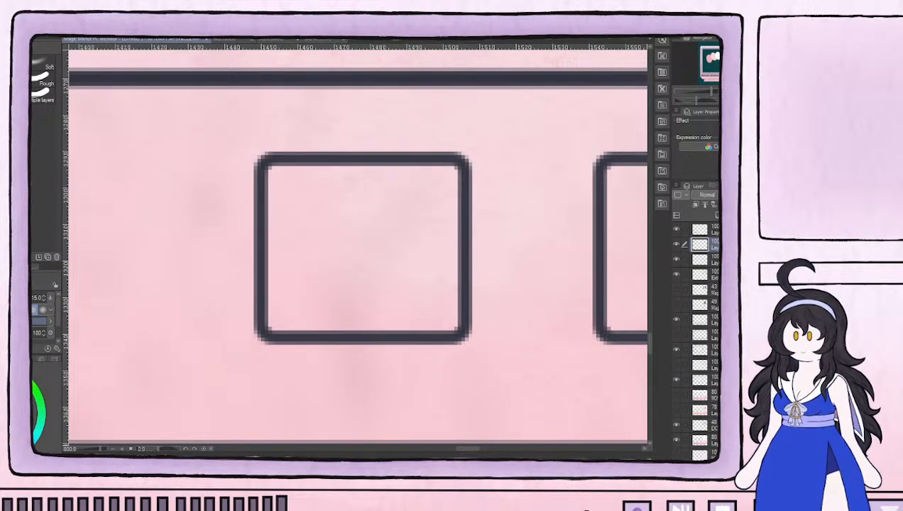
pyautogui.press('b')
pyautogui.moveTo(371, 300)
pyautogui.mouseDown()
pyautogui.moveTo(379, 228)
pyautogui.moveTo(339, 200)
pyautogui.moveTo(286, 205)
pyautogui.moveTo(292, 177)
pyautogui.moveTo(304, 191)
pyautogui.moveTo(284, 256)
pyautogui.moveTo(284, 319)
pyautogui.moveTo(382, 303)
pyautogui.moveTo(361, 315)
pyautogui.moveTo(446, 316)
pyautogui.moveTo(433, 245)
pyautogui.moveTo(442, 235)
pyautogui.moveTo(421, 187)
pyautogui.moveTo(376, 179)
pyautogui.moveTo(365, 221)
pyautogui.moveTo(418, 207)
pyautogui.moveTo(413, 250)
pyautogui.mouseUp()
pyautogui.scroll(-2, 476, 242)
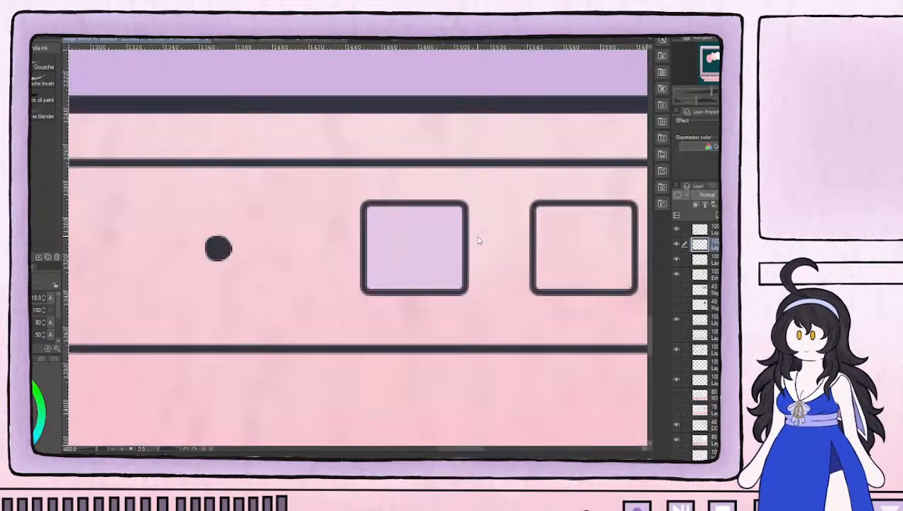
pyautogui.scroll(-2, 477, 242)
pyautogui.moveTo(477, 243); pyautogui.dragTo(308, 309)
pyautogui.moveTo(357, 283)
pyautogui.mouseDown()
pyautogui.moveTo(352, 310)
pyautogui.moveTo(357, 286)
pyautogui.moveTo(387, 287)
pyautogui.moveTo(390, 296)
pyautogui.moveTo(367, 293)
pyautogui.moveTo(349, 319)
pyautogui.mouseUp()
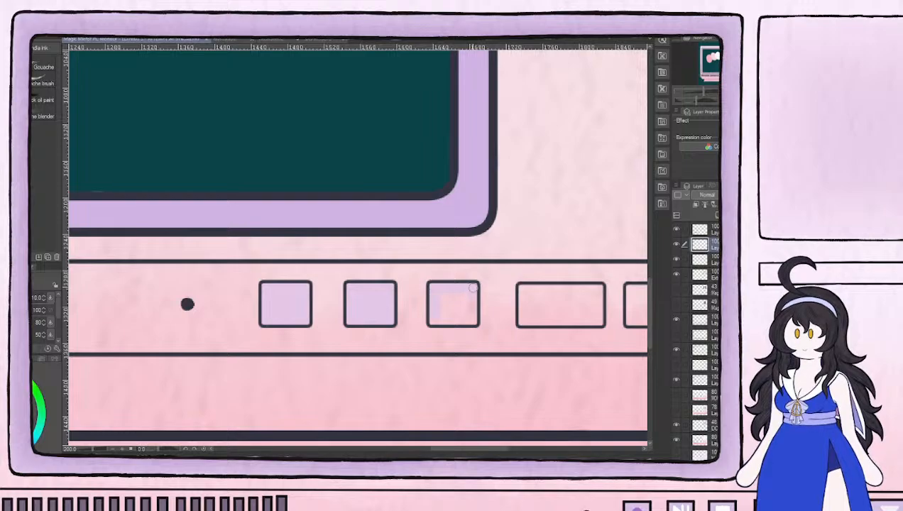
pyautogui.moveTo(474, 309)
pyautogui.mouseDown()
pyautogui.moveTo(432, 319)
pyautogui.moveTo(475, 320)
pyautogui.moveTo(462, 299)
pyautogui.moveTo(453, 311)
pyautogui.moveTo(438, 293)
pyautogui.moveTo(437, 306)
pyautogui.mouseUp()
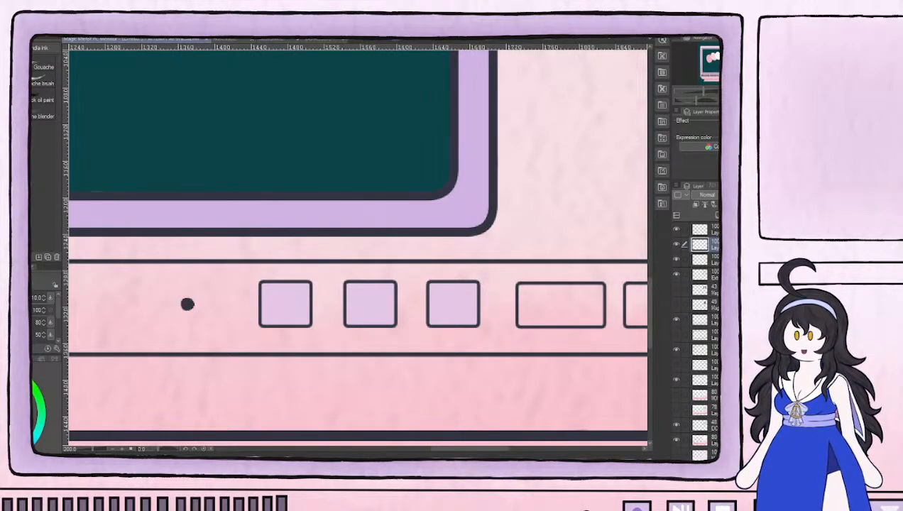
# Paint the four rectangular control buttons and the whole round power button light lilac
pyautogui.moveTo(472, 240); pyautogui.dragTo(221, 247)
pyautogui.moveTo(288, 307)
pyautogui.mouseDown()
pyautogui.moveTo(299, 287)
pyautogui.moveTo(292, 284)
pyautogui.moveTo(361, 286)
pyautogui.moveTo(360, 312)
pyautogui.moveTo(296, 317)
pyautogui.moveTo(359, 316)
pyautogui.moveTo(356, 297)
pyautogui.moveTo(342, 314)
pyautogui.moveTo(340, 294)
pyautogui.moveTo(329, 312)
pyautogui.moveTo(328, 295)
pyautogui.moveTo(311, 313)
pyautogui.moveTo(312, 293)
pyautogui.moveTo(296, 310)
pyautogui.mouseUp()
pyautogui.moveTo(413, 312)
pyautogui.mouseDown()
pyautogui.moveTo(394, 287)
pyautogui.moveTo(392, 309)
pyautogui.moveTo(392, 284)
pyautogui.moveTo(419, 289)
pyautogui.moveTo(398, 319)
pyautogui.moveTo(454, 314)
pyautogui.moveTo(433, 292)
pyautogui.moveTo(437, 284)
pyautogui.moveTo(416, 286)
pyautogui.moveTo(470, 286)
pyautogui.moveTo(470, 317)
pyautogui.moveTo(434, 318)
pyautogui.moveTo(453, 313)
pyautogui.moveTo(454, 295)
pyautogui.moveTo(443, 299)
pyautogui.moveTo(460, 311)
pyautogui.moveTo(466, 290)
pyautogui.moveTo(430, 299)
pyautogui.moveTo(498, 300)
pyautogui.moveTo(326, 292)
pyautogui.moveTo(281, 273)
pyautogui.moveTo(298, 293)
pyautogui.moveTo(281, 289)
pyautogui.moveTo(282, 302)
pyautogui.moveTo(293, 300)
pyautogui.moveTo(276, 274)
pyautogui.moveTo(351, 270)
pyautogui.moveTo(339, 301)
pyautogui.moveTo(283, 299)
pyautogui.moveTo(307, 278)
pyautogui.moveTo(323, 299)
pyautogui.moveTo(326, 284)
pyautogui.moveTo(340, 279)
pyautogui.moveTo(350, 296)
pyautogui.moveTo(379, 282)
pyautogui.moveTo(379, 301)
pyautogui.moveTo(396, 269)
pyautogui.moveTo(455, 276)
pyautogui.moveTo(395, 301)
pyautogui.moveTo(390, 273)
pyautogui.moveTo(390, 303)
pyautogui.moveTo(401, 274)
pyautogui.moveTo(416, 292)
pyautogui.moveTo(449, 279)
pyautogui.mouseUp()
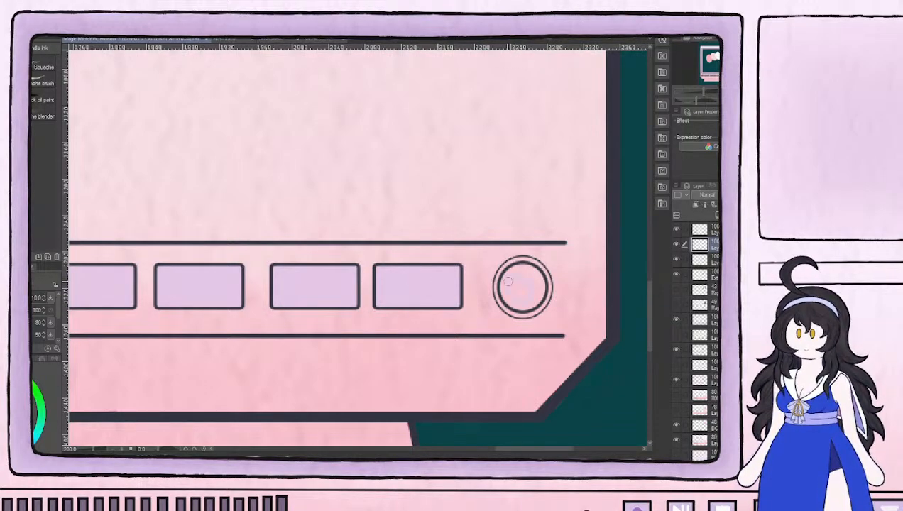
pyautogui.moveTo(533, 280)
pyautogui.mouseDown()
pyautogui.moveTo(515, 306)
pyautogui.moveTo(501, 303)
pyautogui.mouseUp()
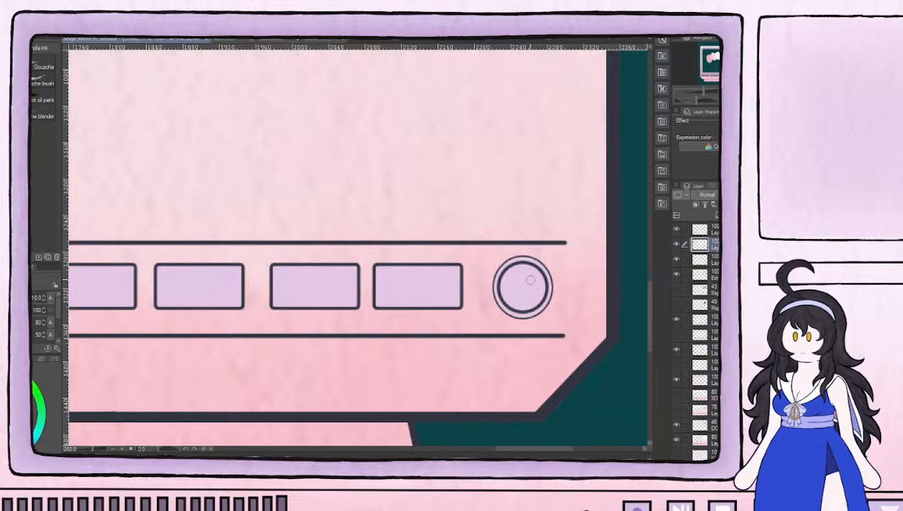
# Paint the round power button's outer ring in the darker purple from the palette blobs, using brush size 5
pyautogui.scroll(5, 561, 281)
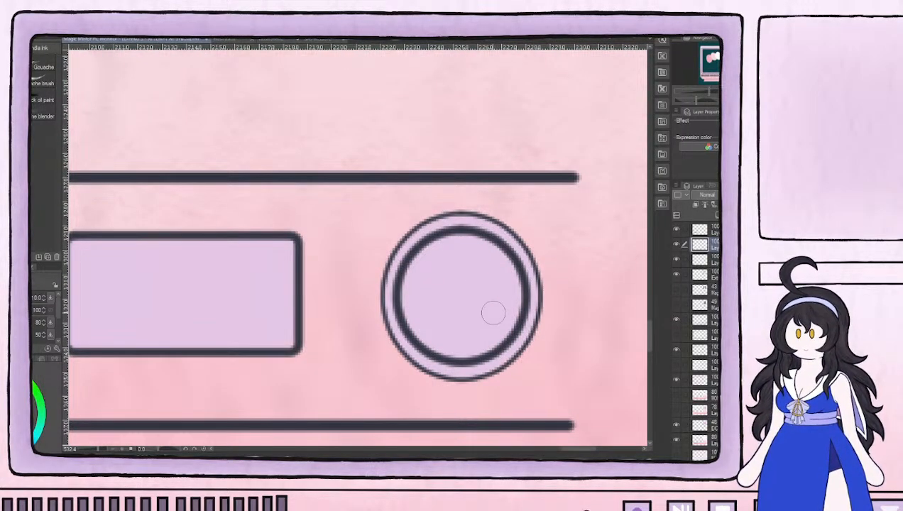
pyautogui.scroll(-5, 184, 153)
pyautogui.moveTo(179, 145); pyautogui.dragTo(463, 333)
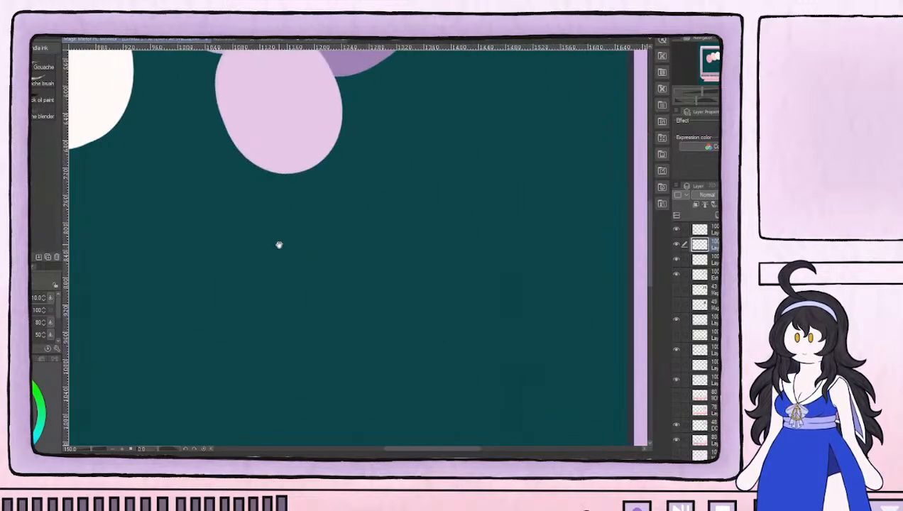
pyautogui.scroll(-5, 284, 277)
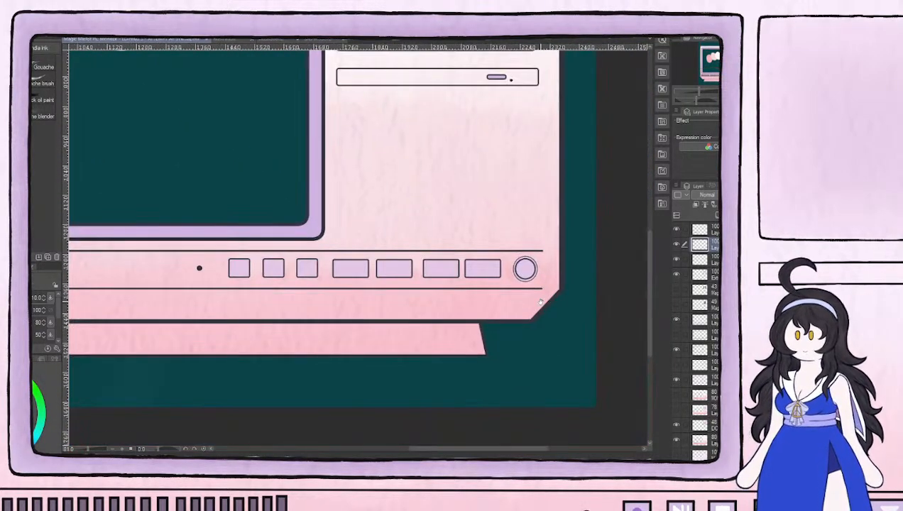
pyautogui.scroll(4, 547, 256)
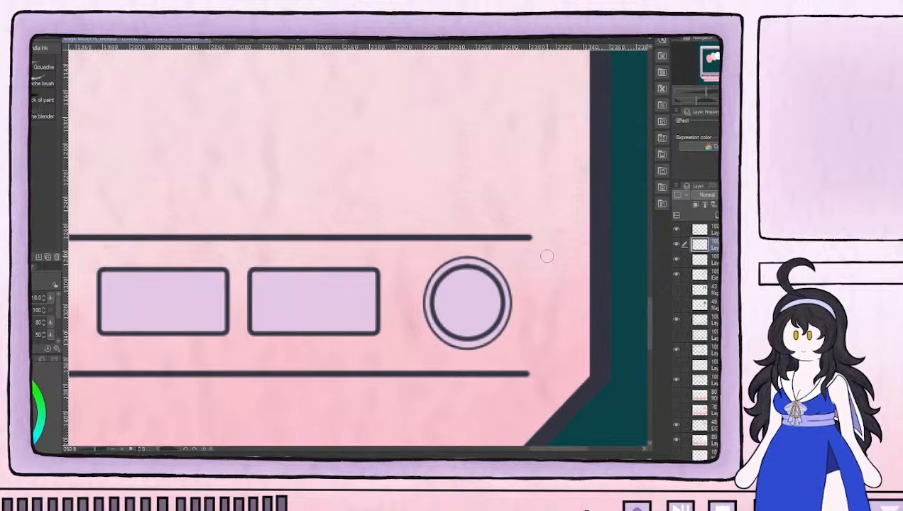
pyautogui.press('[')
pyautogui.press('[')
pyautogui.press('[')
pyautogui.press('[')
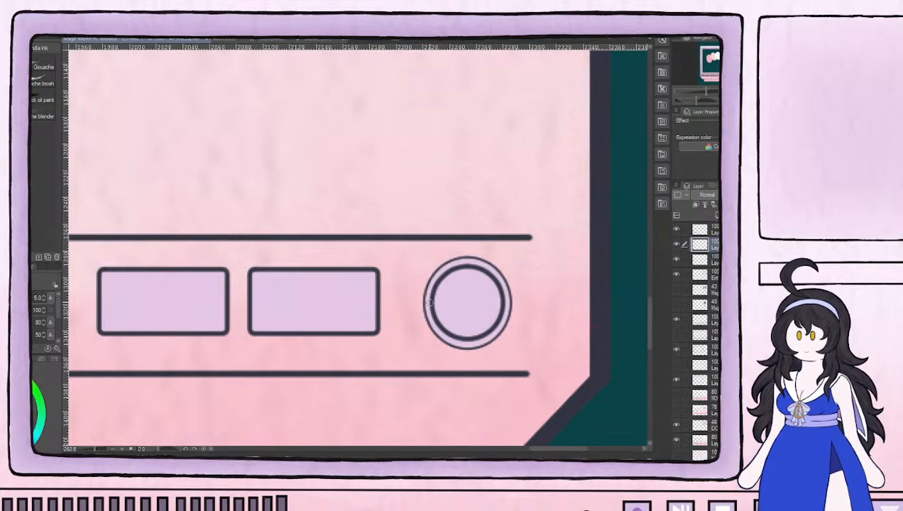
pyautogui.moveTo(426, 302)
pyautogui.mouseDown()
pyautogui.moveTo(456, 341)
pyautogui.moveTo(436, 330)
pyautogui.moveTo(475, 341)
pyautogui.moveTo(459, 344)
pyautogui.moveTo(498, 332)
pyautogui.moveTo(502, 287)
pyautogui.moveTo(506, 321)
pyautogui.moveTo(501, 286)
pyautogui.moveTo(507, 294)
pyautogui.moveTo(480, 262)
pyautogui.mouseUp()
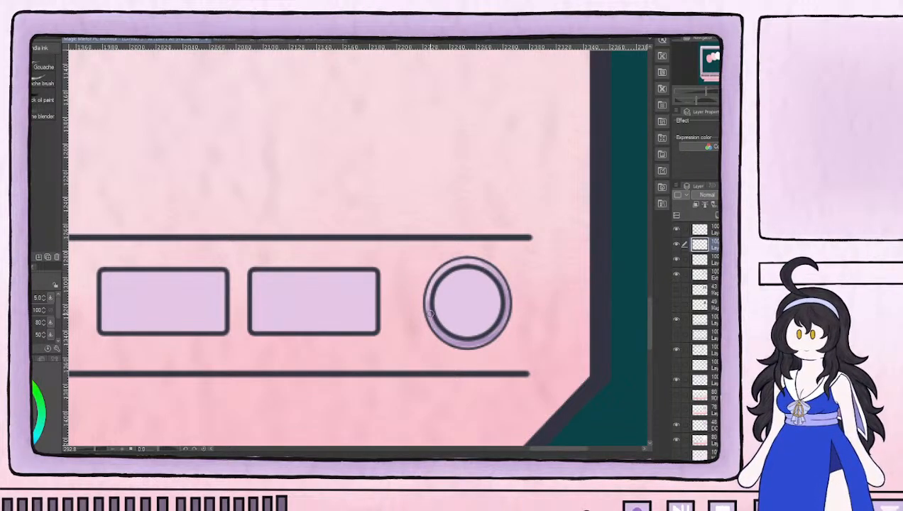
pyautogui.moveTo(426, 312)
pyautogui.mouseDown()
pyautogui.moveTo(427, 284)
pyautogui.moveTo(446, 264)
pyautogui.moveTo(469, 259)
pyautogui.moveTo(479, 264)
pyautogui.moveTo(447, 266)
pyautogui.moveTo(453, 260)
pyautogui.moveTo(501, 278)
pyautogui.moveTo(489, 273)
pyautogui.mouseUp()
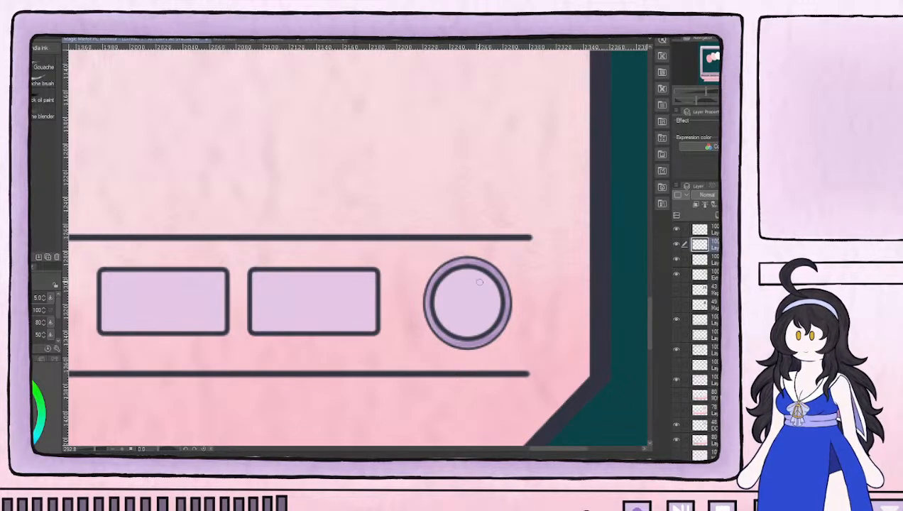
# Hide the 80% pink casing layer and the textured casing layer, and show the original hand-drawn monitor layer beneath them
pyautogui.scroll(-7, 368, 355)
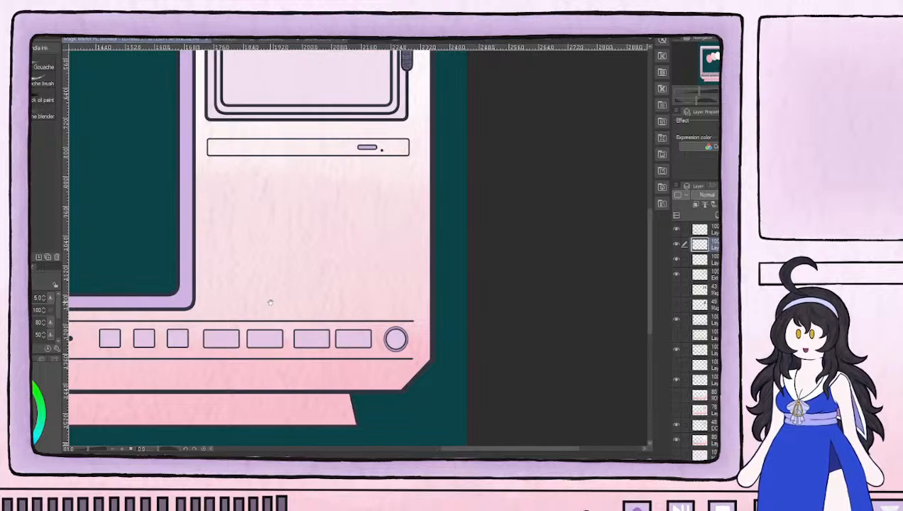
pyautogui.moveTo(269, 302); pyautogui.dragTo(434, 308)
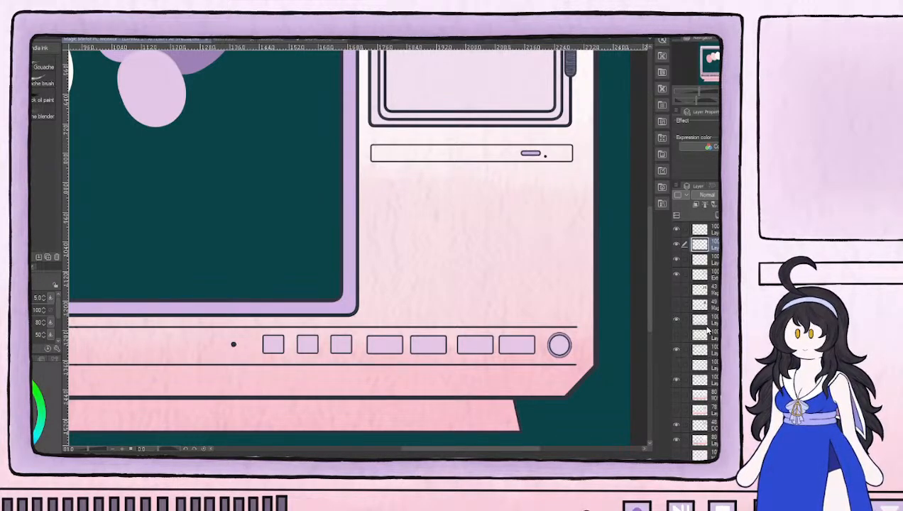
pyautogui.scroll(-3, 708, 331)
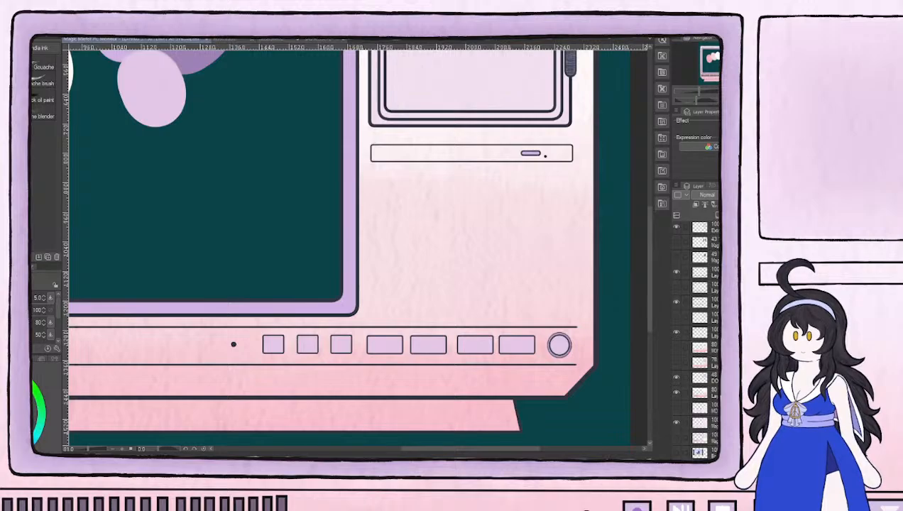
pyautogui.click(676, 392)
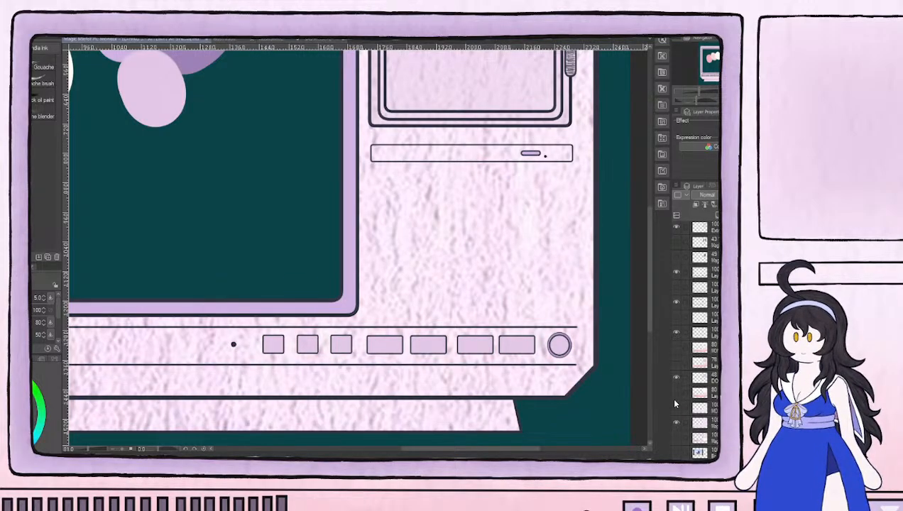
pyautogui.click(673, 421)
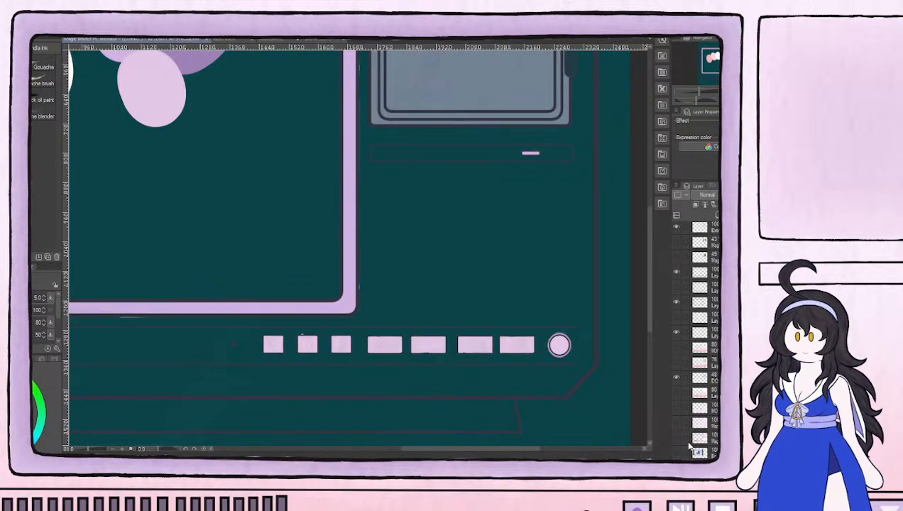
pyautogui.click(673, 436)
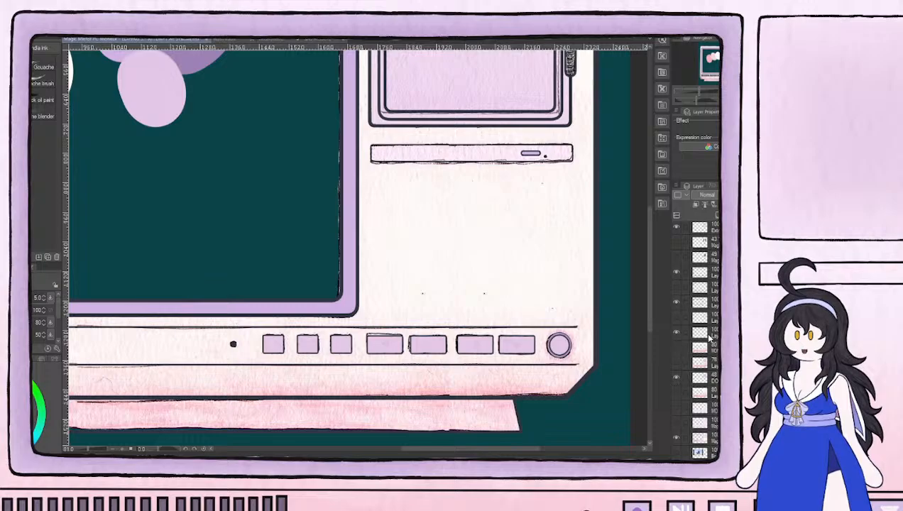
pyautogui.scroll(2, 694, 339)
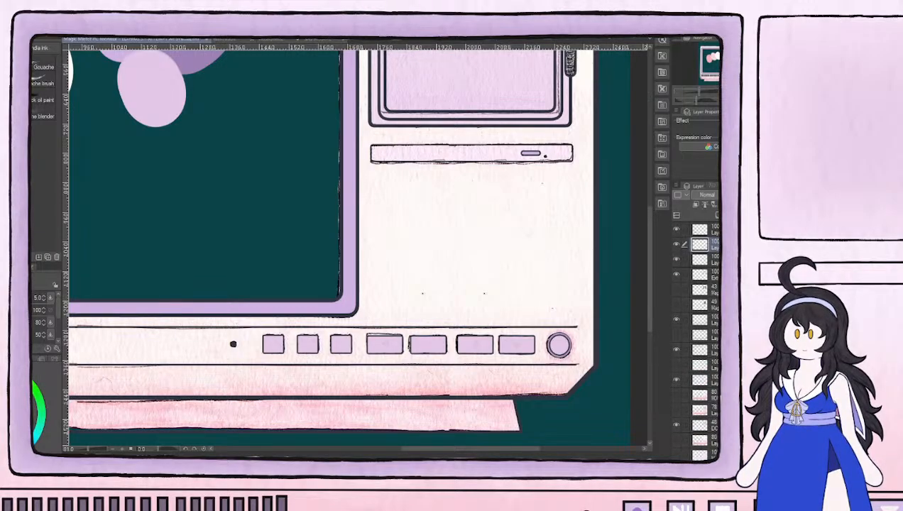
# Lower the button color layer's opacity to 76% so the sketched symbols show through, and add a new layer above it
pyautogui.moveTo(767, 195)
pyautogui.mouseDown()
pyautogui.moveTo(748, 195)
pyautogui.moveTo(759, 195)
pyautogui.mouseUp()
pyautogui.scroll(6, 514, 383)
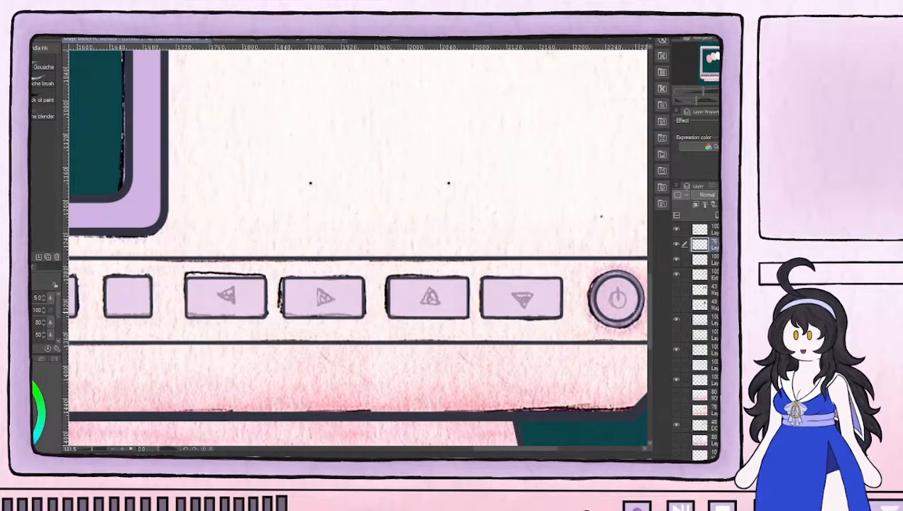
pyautogui.moveTo(627, 313); pyautogui.dragTo(553, 324)
pyautogui.click(716, 215)
# Trace the sketched power symbol on the round button in dark navy with brush size 3
pyautogui.scroll(4, 561, 312)
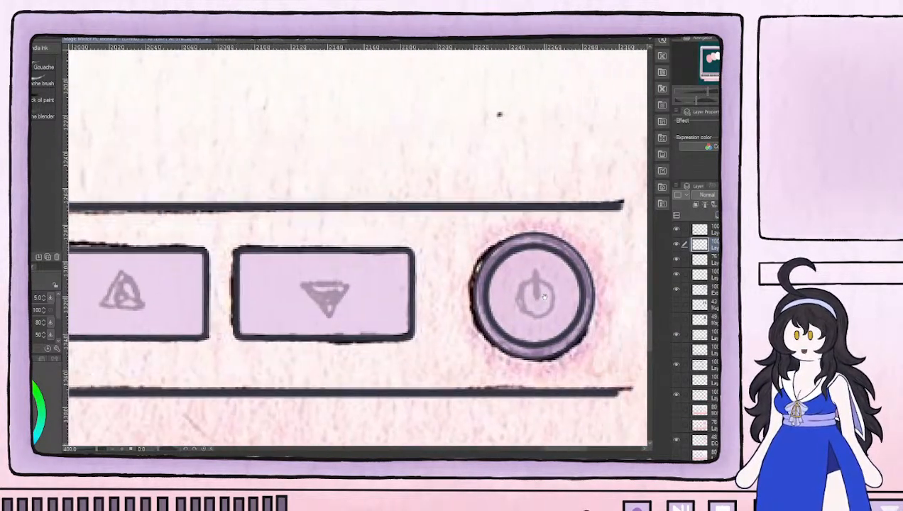
pyautogui.scroll(1, 296, 293)
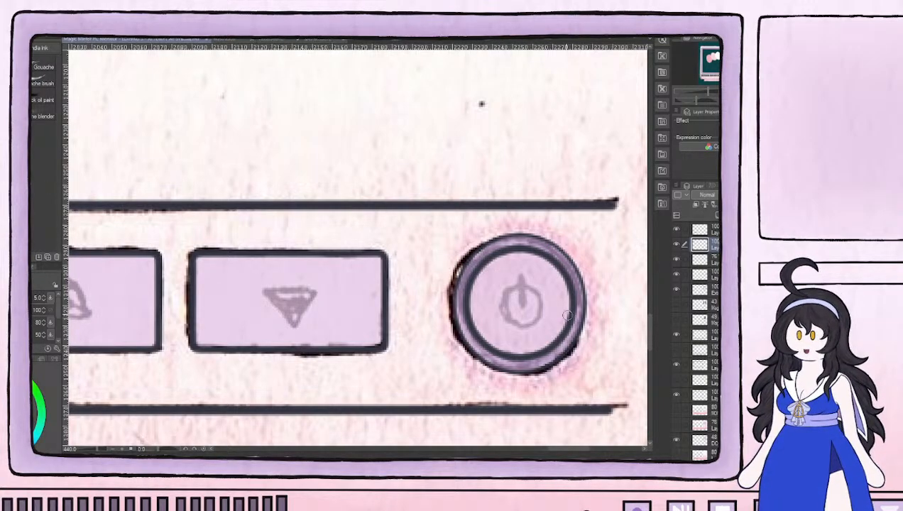
pyautogui.press('[')
pyautogui.press('[')
pyautogui.moveTo(514, 288)
pyautogui.mouseDown()
pyautogui.moveTo(511, 318)
pyautogui.moveTo(508, 297)
pyautogui.moveTo(525, 327)
pyautogui.moveTo(507, 305)
pyautogui.moveTo(508, 319)
pyautogui.moveTo(505, 311)
pyautogui.moveTo(519, 326)
pyautogui.moveTo(540, 302)
pyautogui.moveTo(535, 321)
pyautogui.moveTo(538, 298)
pyautogui.moveTo(517, 289)
pyautogui.moveTo(538, 302)
pyautogui.moveTo(535, 291)
pyautogui.moveTo(522, 304)
pyautogui.moveTo(521, 278)
pyautogui.moveTo(539, 311)
pyautogui.moveTo(534, 294)
pyautogui.moveTo(536, 320)
pyautogui.moveTo(536, 297)
pyautogui.moveTo(532, 322)
pyautogui.moveTo(539, 313)
pyautogui.moveTo(518, 325)
pyautogui.mouseUp()
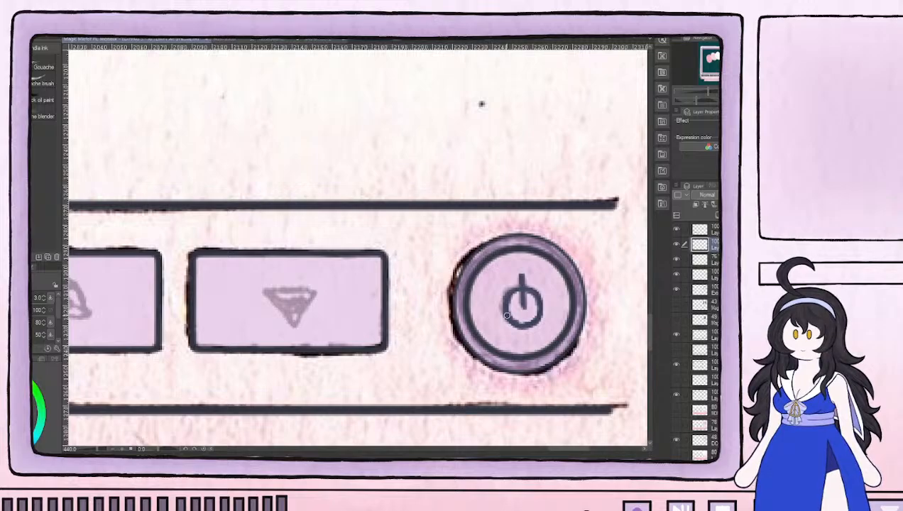
# Draw solid dark navy triangles over the sketched down and up arrows on the two rectangular buttons nearest the power button
pyautogui.moveTo(336, 295); pyautogui.dragTo(532, 276)
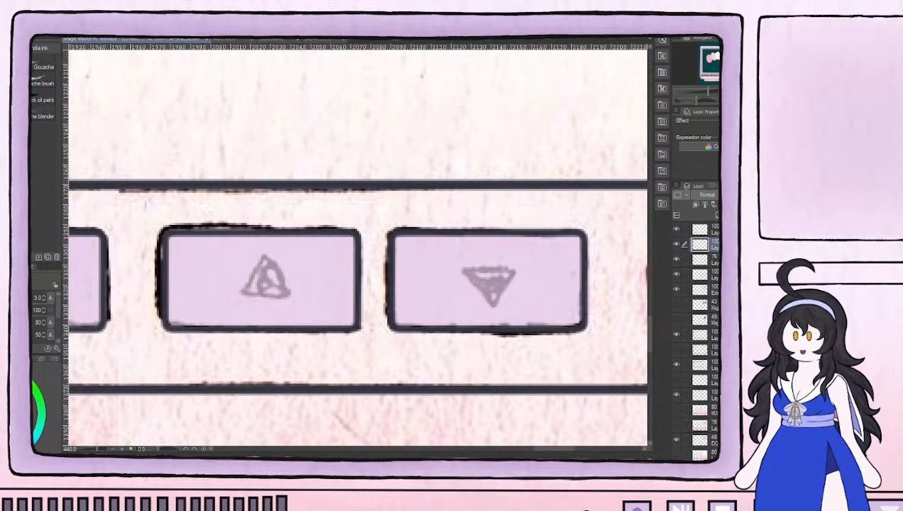
pyautogui.press('u')
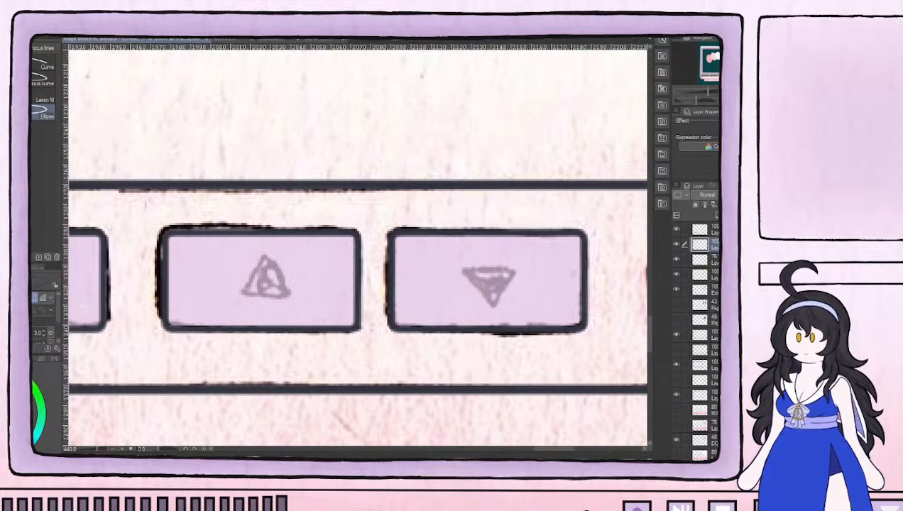
pyautogui.press('b')
pyautogui.moveTo(463, 273); pyautogui.dragTo(491, 304)
pyautogui.moveTo(511, 273); pyautogui.dragTo(492, 301)
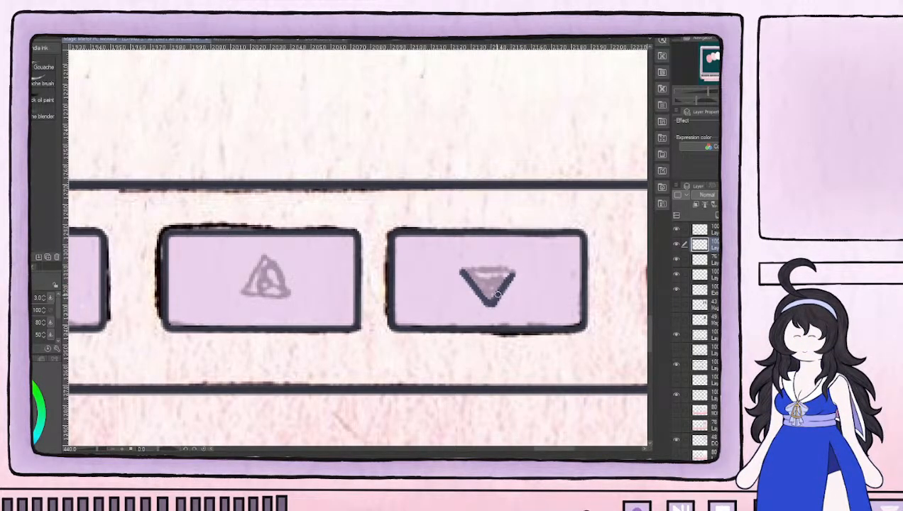
pyautogui.moveTo(462, 271)
pyautogui.mouseDown()
pyautogui.moveTo(514, 270)
pyautogui.moveTo(490, 297)
pyautogui.moveTo(493, 283)
pyautogui.moveTo(476, 279)
pyautogui.moveTo(501, 276)
pyautogui.moveTo(494, 288)
pyautogui.mouseUp()
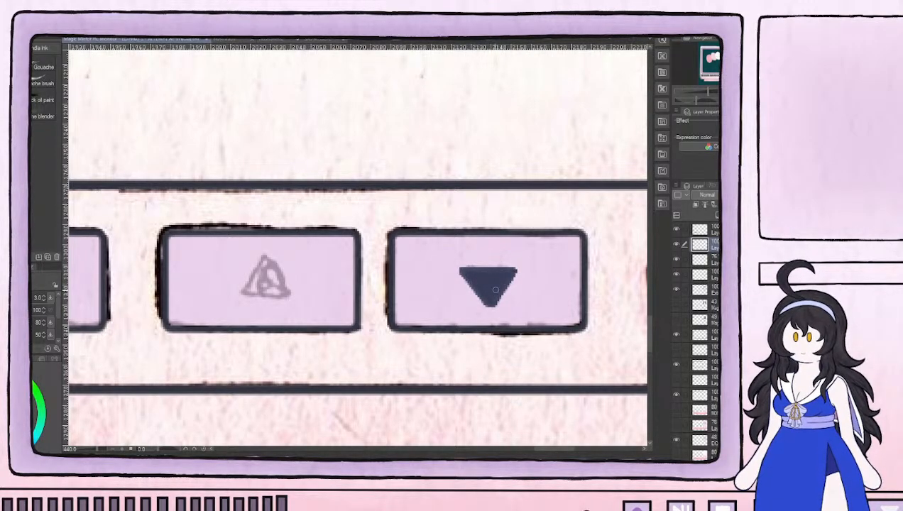
pyautogui.moveTo(258, 288)
pyautogui.mouseDown()
pyautogui.moveTo(352, 266)
pyautogui.moveTo(359, 254)
pyautogui.moveTo(343, 279)
pyautogui.moveTo(368, 247)
pyautogui.moveTo(389, 274)
pyautogui.moveTo(370, 244)
pyautogui.moveTo(381, 268)
pyautogui.moveTo(345, 281)
pyautogui.moveTo(391, 283)
pyautogui.moveTo(369, 253)
pyautogui.moveTo(348, 277)
pyautogui.moveTo(357, 277)
pyautogui.moveTo(367, 252)
pyautogui.moveTo(371, 274)
pyautogui.moveTo(372, 251)
pyautogui.moveTo(393, 281)
pyautogui.moveTo(345, 282)
pyautogui.mouseUp()
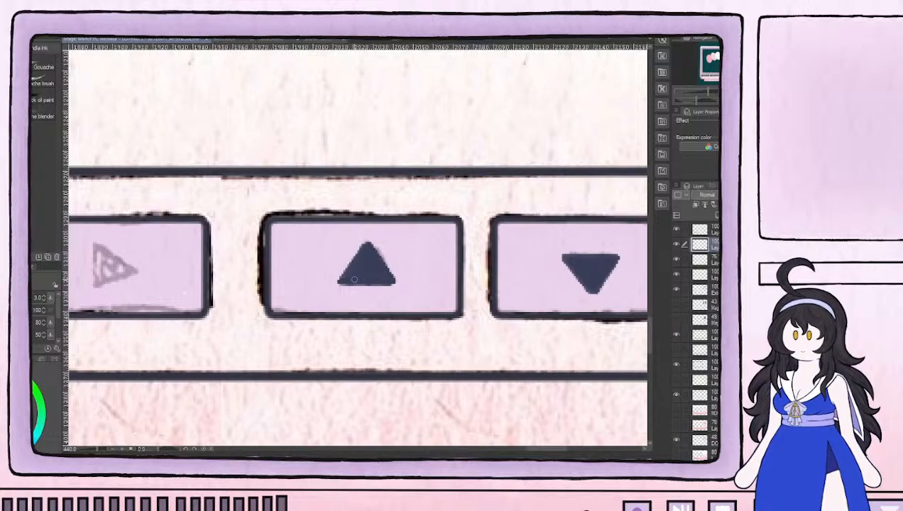
# Draw solid dark navy triangles over the sketched right and left arrows on the other two rectangular buttons
pyautogui.moveTo(223, 275); pyautogui.dragTo(545, 265)
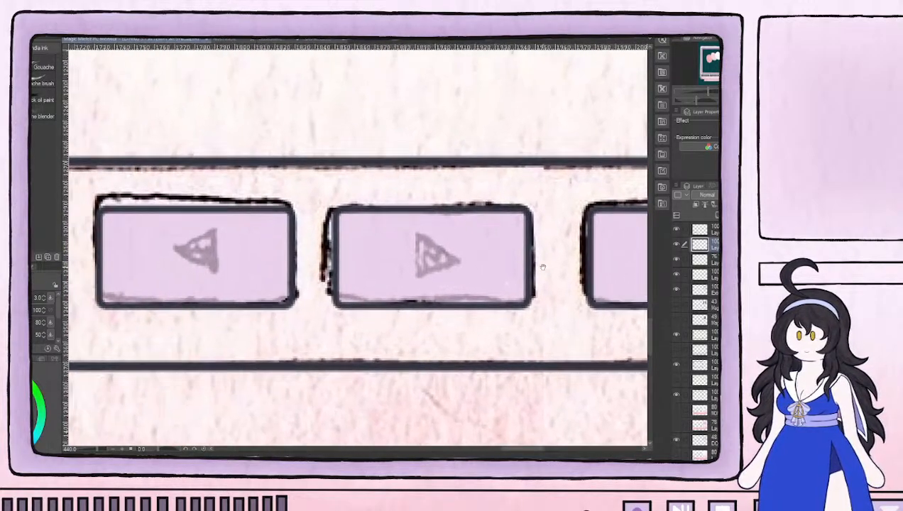
pyautogui.moveTo(419, 274)
pyautogui.mouseDown()
pyautogui.moveTo(414, 233)
pyautogui.moveTo(415, 270)
pyautogui.moveTo(410, 258)
pyautogui.mouseUp()
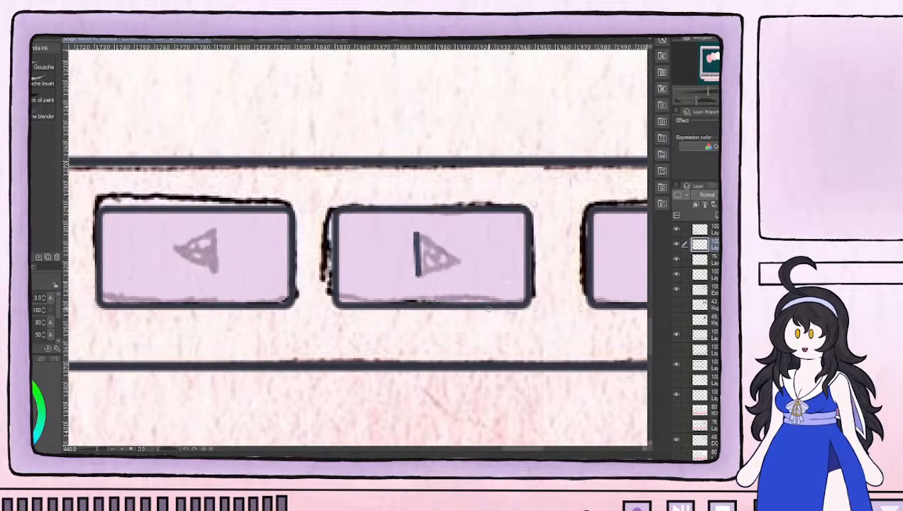
pyautogui.moveTo(238, 269); pyautogui.dragTo(298, 270)
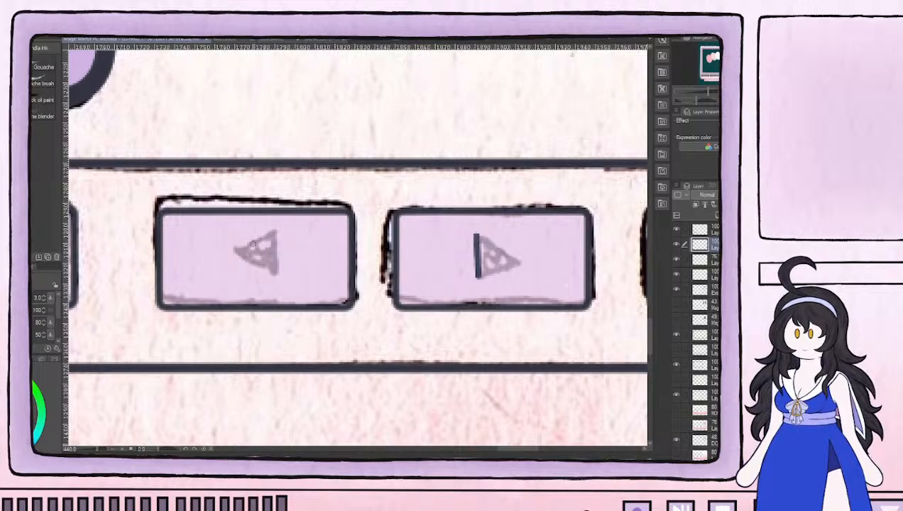
pyautogui.moveTo(273, 274)
pyautogui.mouseDown()
pyautogui.moveTo(272, 236)
pyautogui.moveTo(271, 254)
pyautogui.mouseUp()
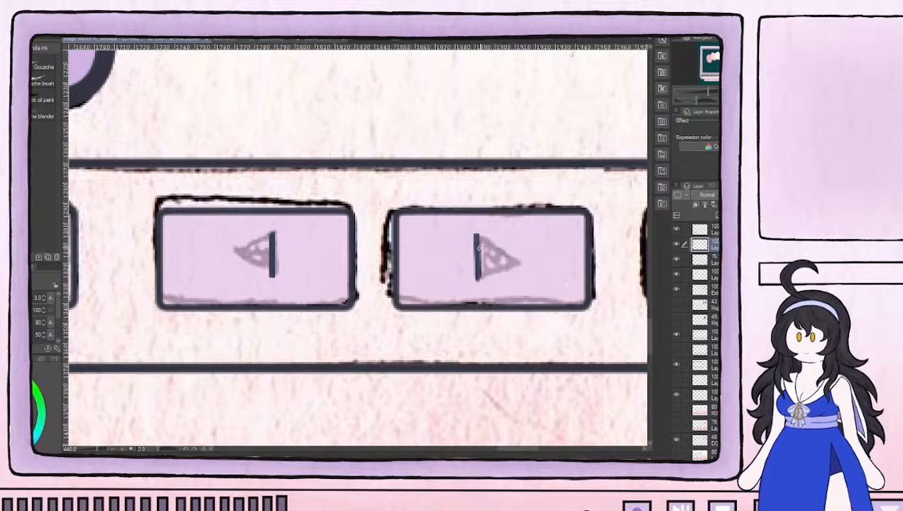
pyautogui.moveTo(478, 235)
pyautogui.mouseDown()
pyautogui.moveTo(515, 262)
pyautogui.moveTo(480, 280)
pyautogui.moveTo(517, 262)
pyautogui.moveTo(497, 270)
pyautogui.moveTo(509, 260)
pyautogui.moveTo(482, 255)
pyautogui.moveTo(484, 265)
pyautogui.moveTo(478, 239)
pyautogui.moveTo(489, 261)
pyautogui.moveTo(509, 261)
pyautogui.moveTo(486, 263)
pyautogui.moveTo(482, 248)
pyautogui.moveTo(503, 264)
pyautogui.mouseUp()
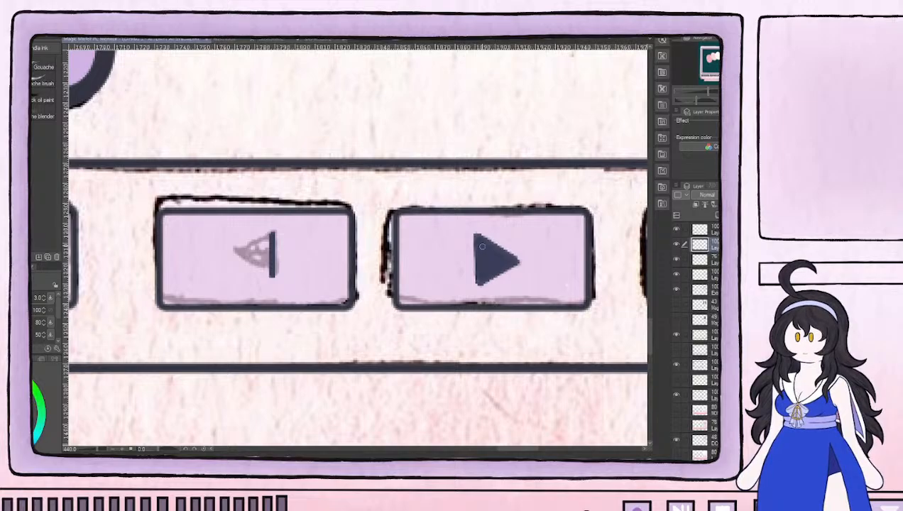
pyautogui.moveTo(251, 266)
pyautogui.mouseDown()
pyautogui.moveTo(232, 255)
pyautogui.moveTo(273, 233)
pyautogui.moveTo(249, 253)
pyautogui.moveTo(262, 245)
pyautogui.moveTo(264, 264)
pyautogui.moveTo(265, 242)
pyautogui.moveTo(257, 255)
pyautogui.moveTo(269, 241)
pyautogui.mouseUp()
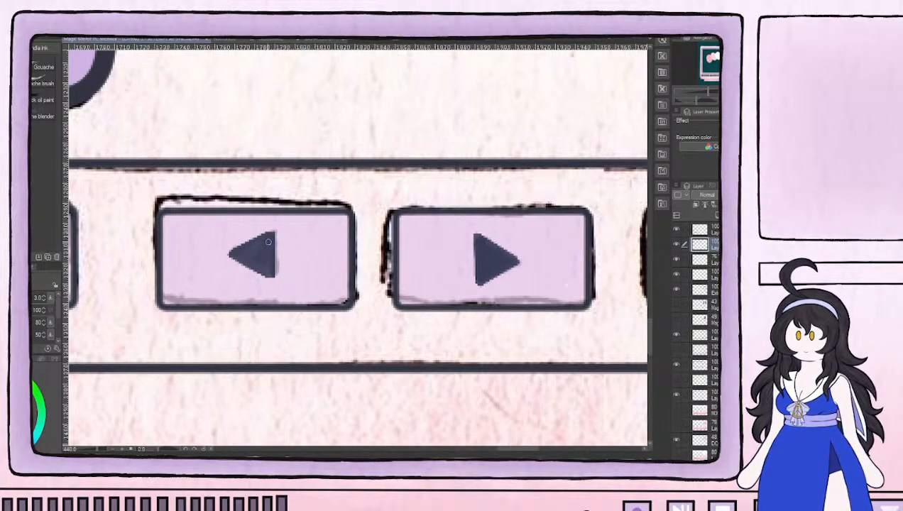
# Draw a solid blue record circle on the leftmost square button, filling it with brush size 6
pyautogui.moveTo(211, 266); pyautogui.dragTo(262, 284)
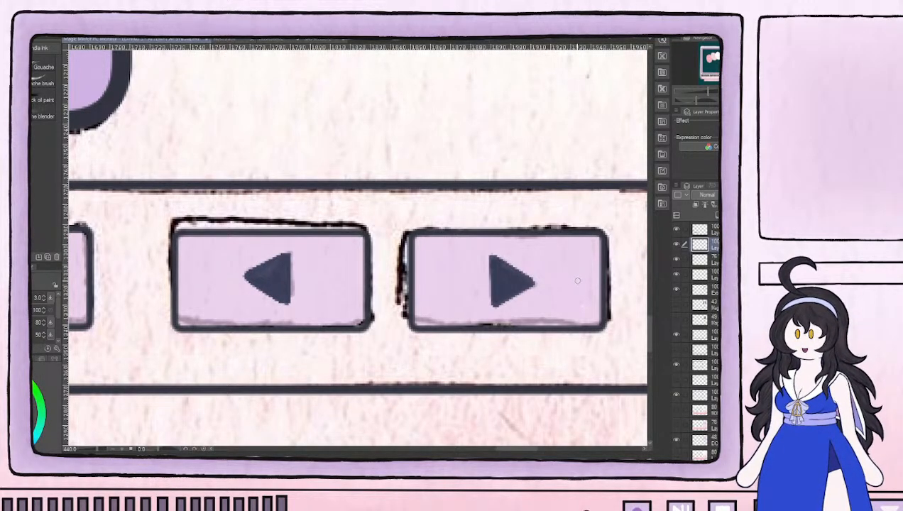
pyautogui.scroll(-5, 573, 274)
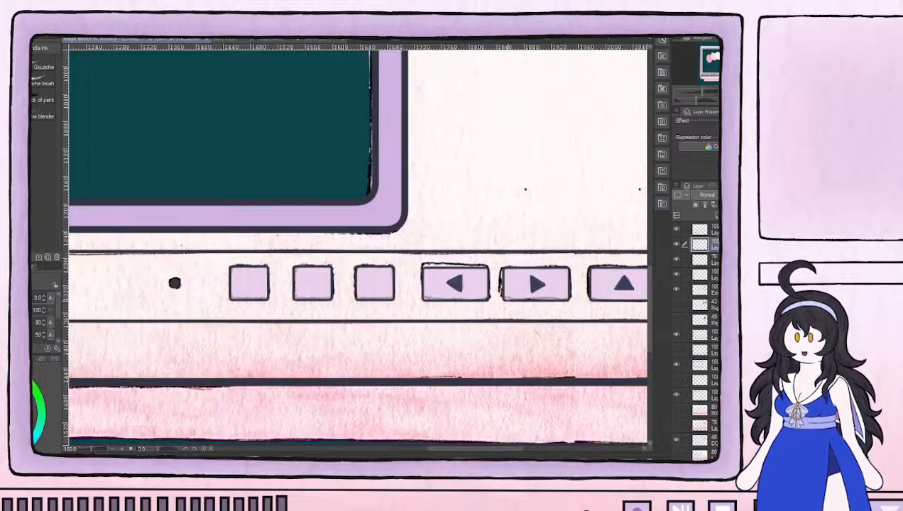
pyautogui.scroll(5, 263, 284)
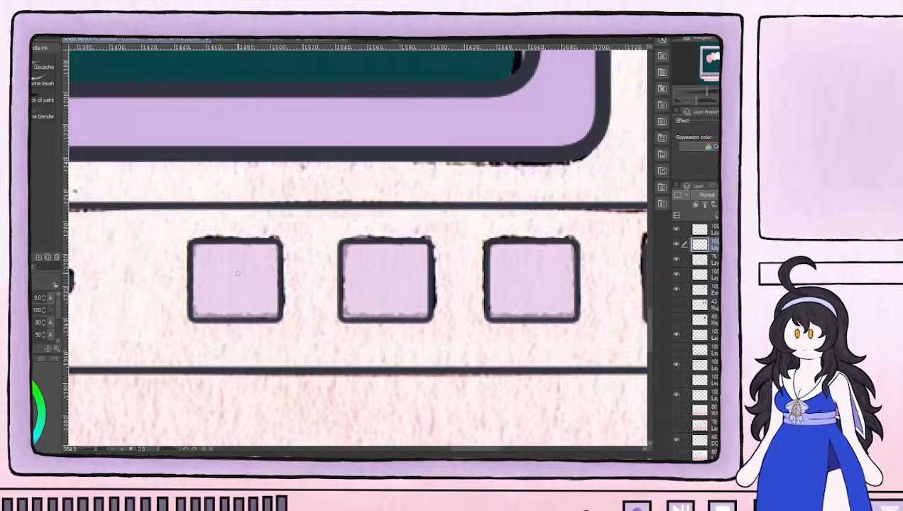
pyautogui.moveTo(234, 269)
pyautogui.mouseDown()
pyautogui.moveTo(249, 283)
pyautogui.moveTo(246, 273)
pyautogui.moveTo(244, 292)
pyautogui.moveTo(219, 292)
pyautogui.moveTo(248, 271)
pyautogui.moveTo(233, 290)
pyautogui.mouseUp()
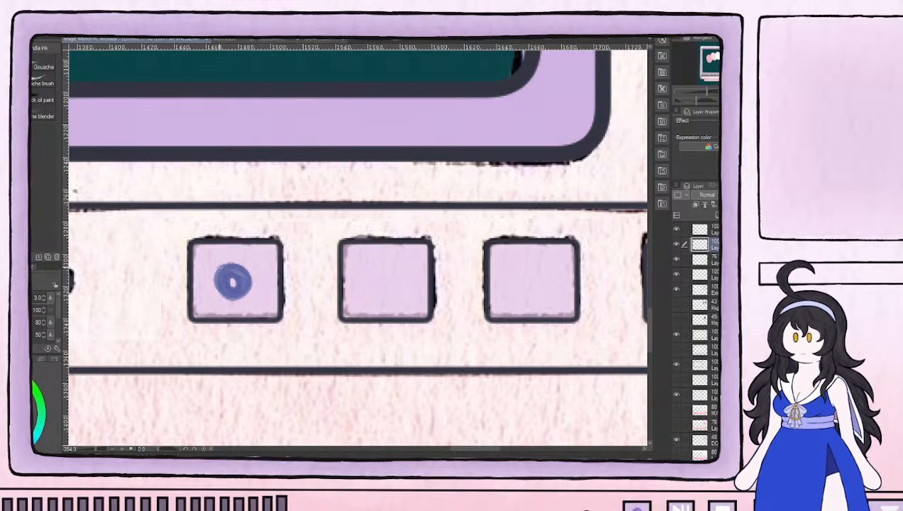
pyautogui.moveTo(228, 286)
pyautogui.mouseDown()
pyautogui.moveTo(220, 278)
pyautogui.moveTo(237, 292)
pyautogui.moveTo(236, 270)
pyautogui.mouseUp()
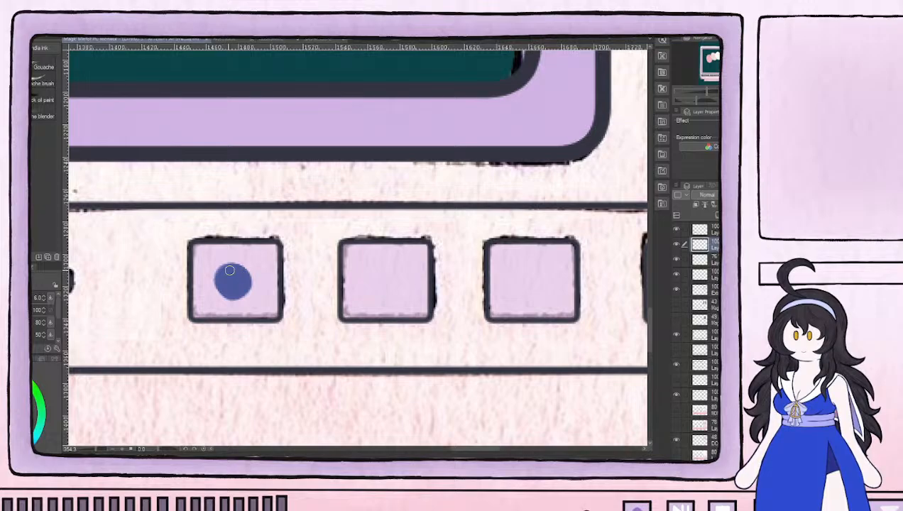
pyautogui.press(']')
pyautogui.press(']')
pyautogui.press(']')
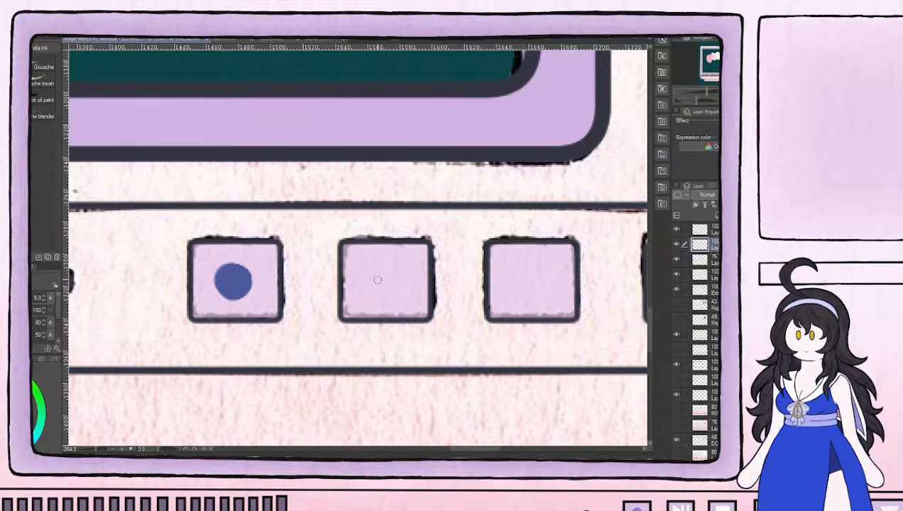
# Draw a blue play/pause symbol on the middle square button with brush size 4, then shift it slightly left to center it
pyautogui.moveTo(374, 289)
pyautogui.mouseDown()
pyautogui.moveTo(374, 264)
pyautogui.moveTo(389, 285)
pyautogui.moveTo(372, 298)
pyautogui.moveTo(374, 273)
pyautogui.moveTo(373, 298)
pyautogui.moveTo(374, 279)
pyautogui.moveTo(374, 293)
pyautogui.moveTo(381, 281)
pyautogui.moveTo(374, 298)
pyautogui.moveTo(374, 265)
pyautogui.moveTo(390, 282)
pyautogui.moveTo(375, 296)
pyautogui.moveTo(398, 292)
pyautogui.moveTo(398, 262)
pyautogui.moveTo(400, 301)
pyautogui.moveTo(398, 262)
pyautogui.moveTo(409, 282)
pyautogui.mouseUp()
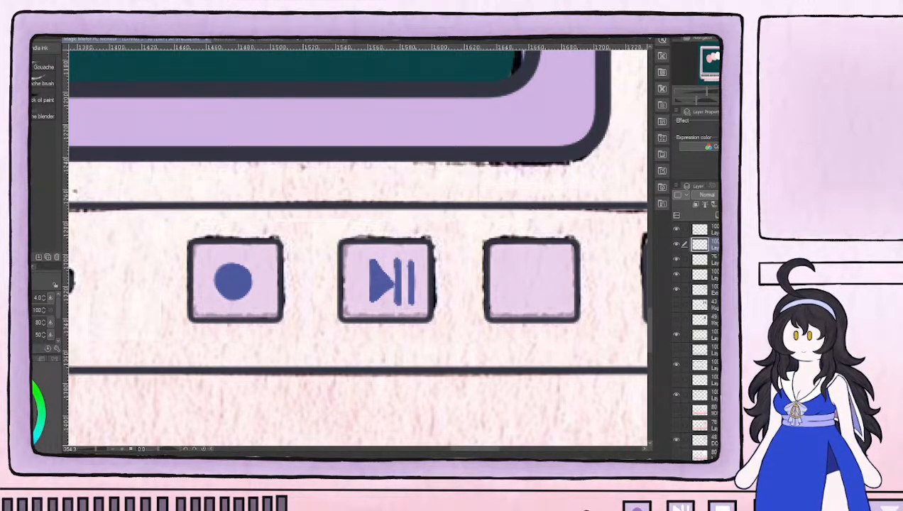
pyautogui.press('m')
pyautogui.moveTo(329, 228)
pyautogui.mouseDown()
pyautogui.moveTo(376, 255)
pyautogui.moveTo(458, 326)
pyautogui.mouseUp()
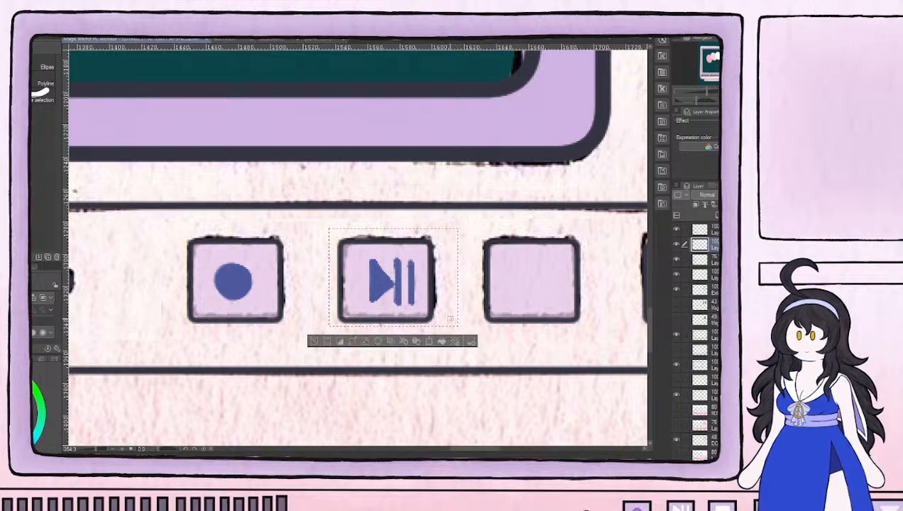
pyautogui.hotkey('ctrl', 't')
pyautogui.moveTo(375, 272); pyautogui.dragTo(370, 272)
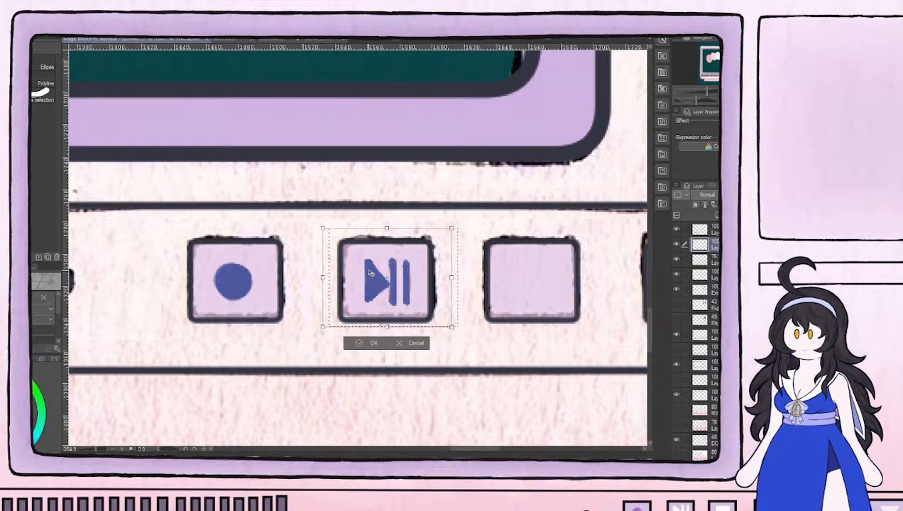
pyautogui.click(363, 343)
pyautogui.moveTo(516, 280); pyautogui.dragTo(322, 277)
pyautogui.hotkey('ctrl', 'd')
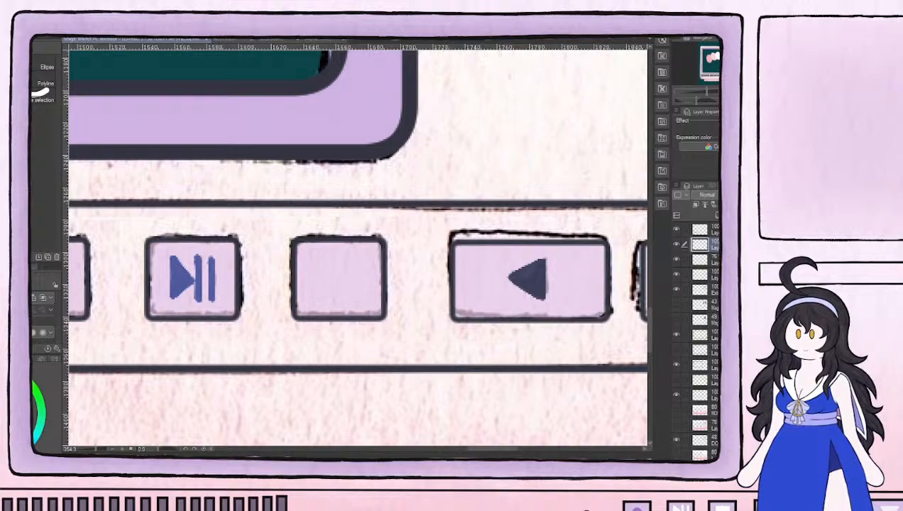
# Paint a solid blue stop square on the third square button with brush size 4
pyautogui.press('b')
pyautogui.moveTo(321, 267)
pyautogui.mouseDown()
pyautogui.moveTo(322, 295)
pyautogui.moveTo(352, 296)
pyautogui.moveTo(321, 264)
pyautogui.moveTo(319, 294)
pyautogui.moveTo(342, 297)
pyautogui.moveTo(321, 295)
pyautogui.moveTo(319, 269)
pyautogui.moveTo(318, 286)
pyautogui.moveTo(328, 260)
pyautogui.moveTo(349, 260)
pyautogui.moveTo(319, 259)
pyautogui.moveTo(356, 260)
pyautogui.moveTo(356, 295)
pyautogui.moveTo(340, 295)
pyautogui.moveTo(356, 294)
pyautogui.moveTo(357, 267)
pyautogui.moveTo(357, 294)
pyautogui.moveTo(344, 270)
pyautogui.moveTo(338, 285)
pyautogui.moveTo(331, 274)
pyautogui.moveTo(326, 279)
pyautogui.moveTo(338, 292)
pyautogui.moveTo(342, 267)
pyautogui.mouseUp()
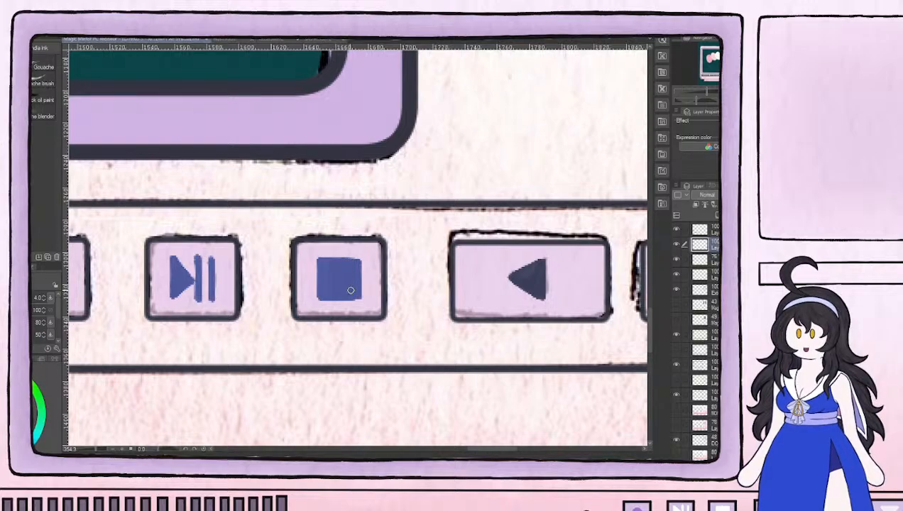
pyautogui.scroll(-1, 347, 245)
pyautogui.scroll(-5, 347, 244)
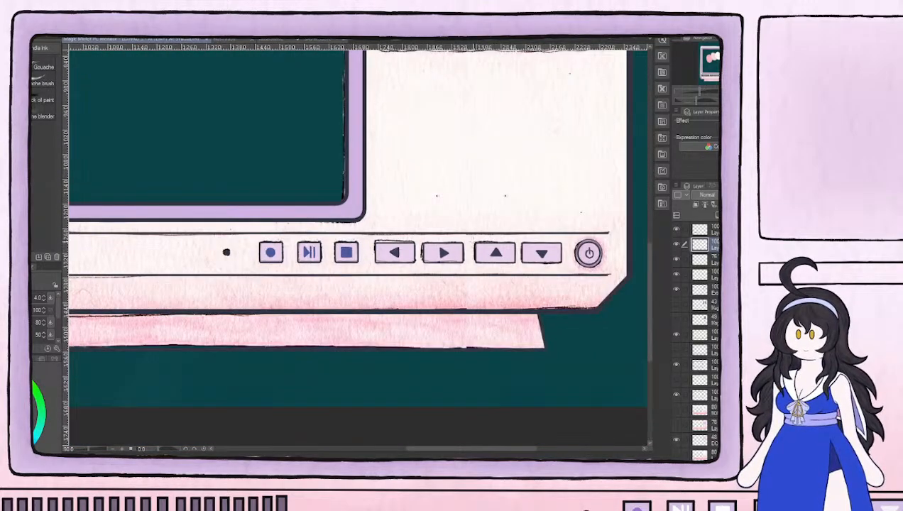
pyautogui.scroll(-3, 471, 241)
pyautogui.moveTo(435, 199); pyautogui.dragTo(496, 262)
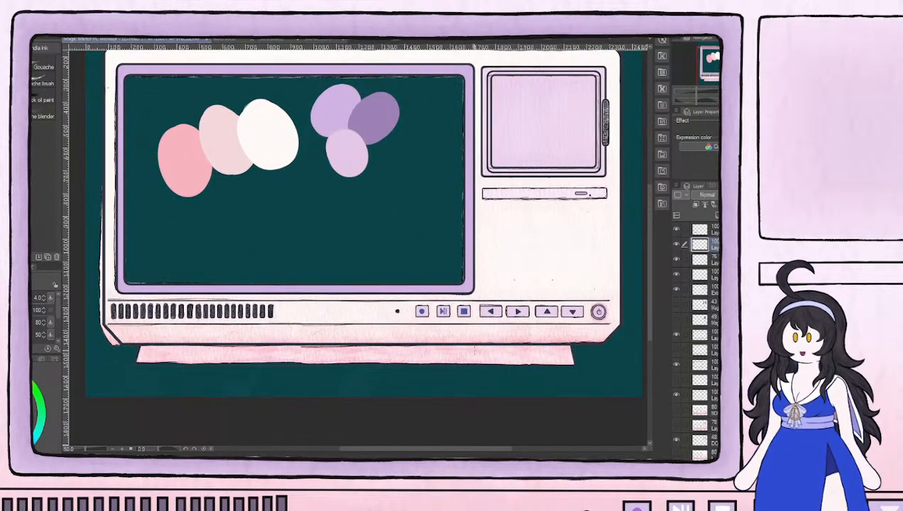
# With the button color layer selected, show the 80% pink body layer and hide the small screen's inner frame outlines layer
pyautogui.click(713, 260)
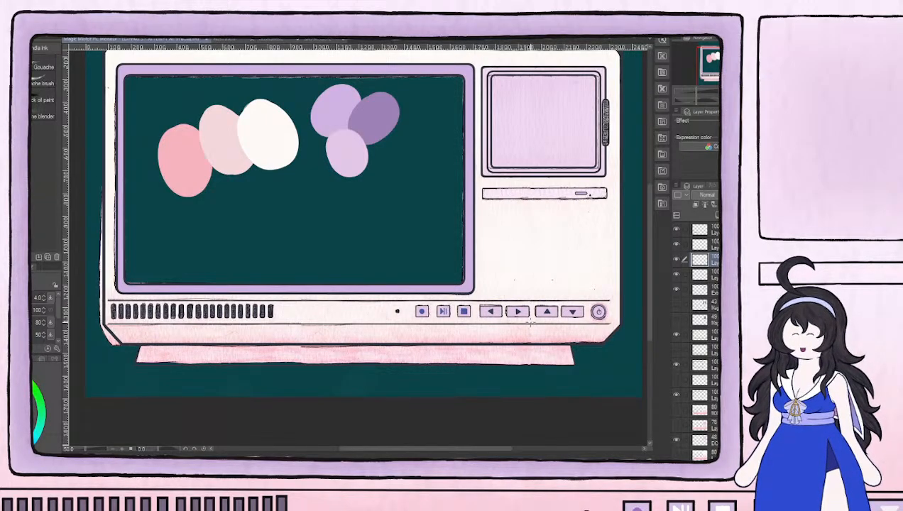
pyautogui.scroll(-1, 569, 226)
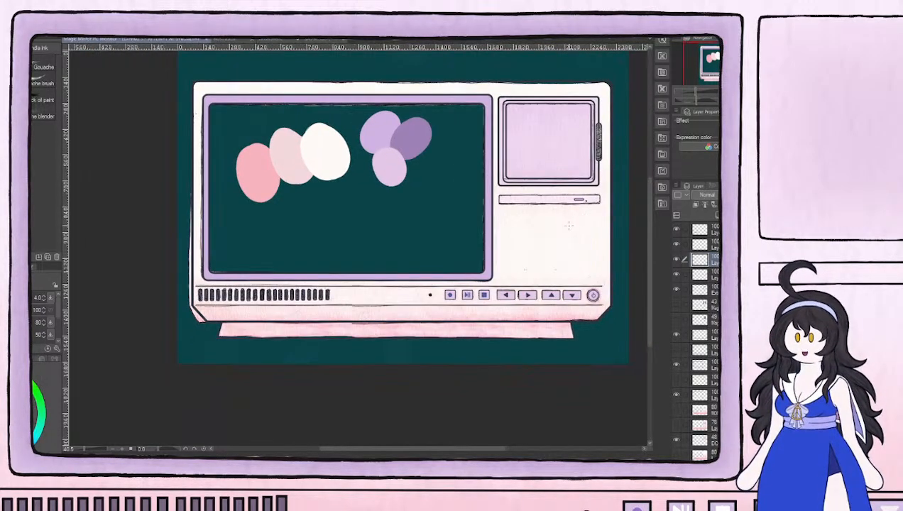
pyautogui.scroll(-3, 709, 432)
pyautogui.click(676, 419)
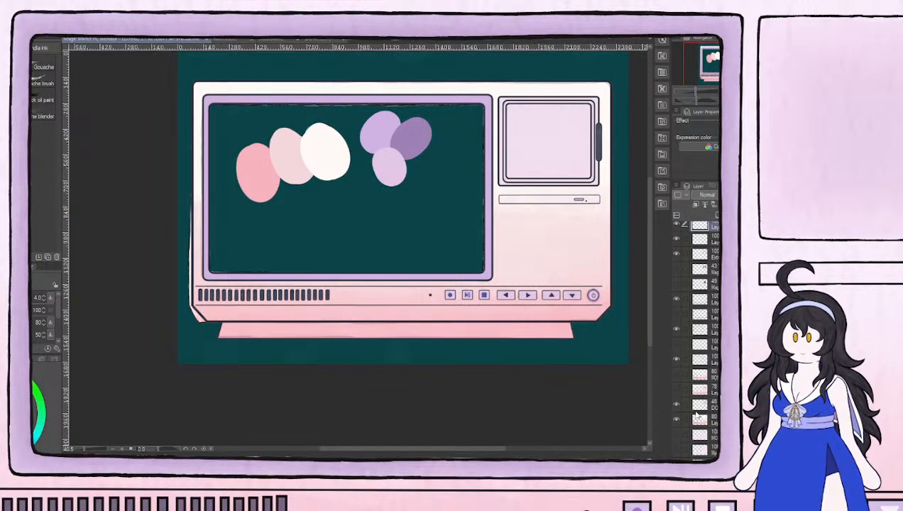
pyautogui.scroll(5, 695, 353)
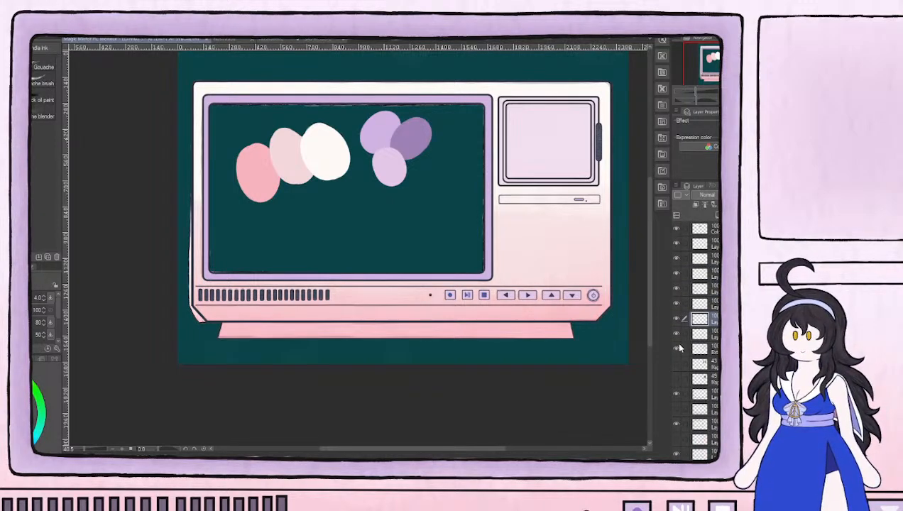
pyautogui.click(676, 348)
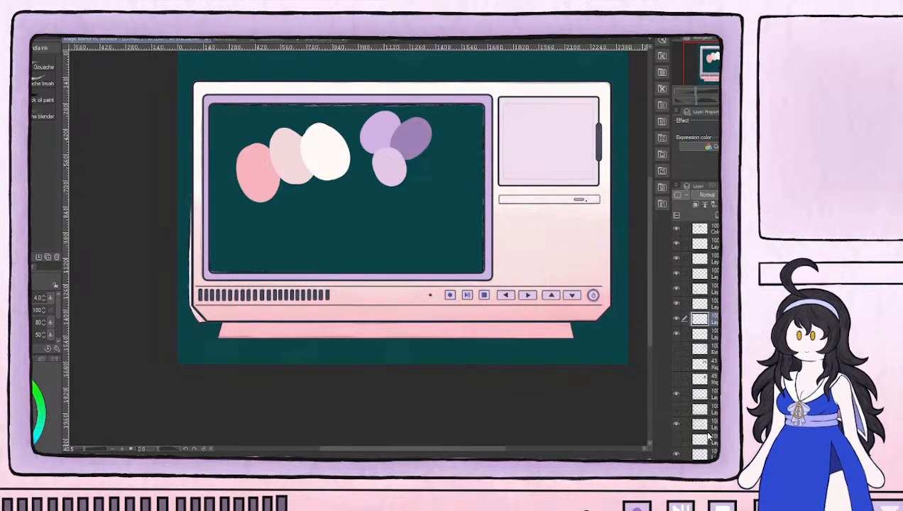
# Hide the layer with the rough monitor body lines and show the layer directly above it instead
pyautogui.scroll(-5, 684, 384)
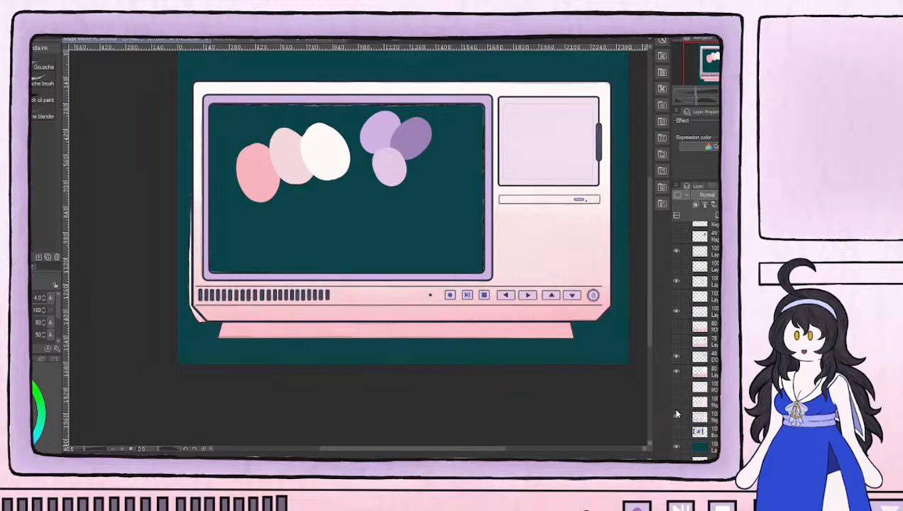
pyautogui.click(676, 417)
pyautogui.click(676, 417)
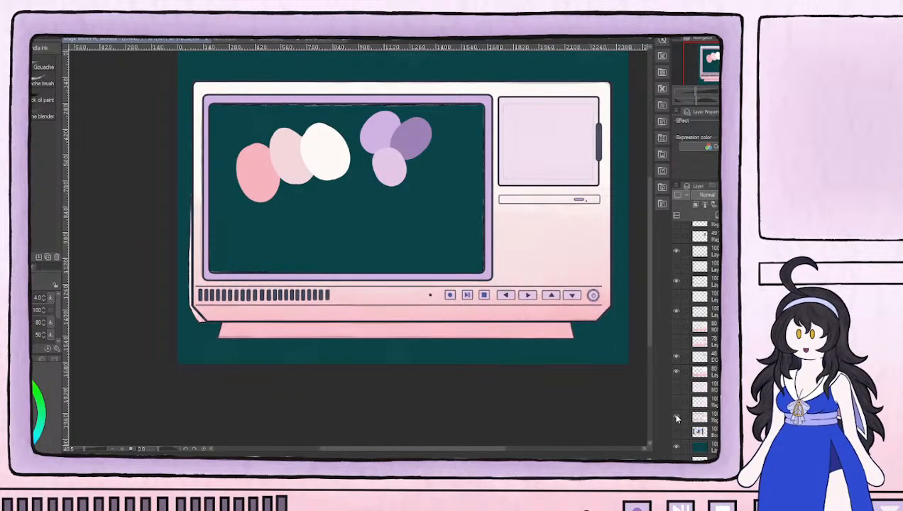
pyautogui.click(676, 418)
pyautogui.click(676, 402)
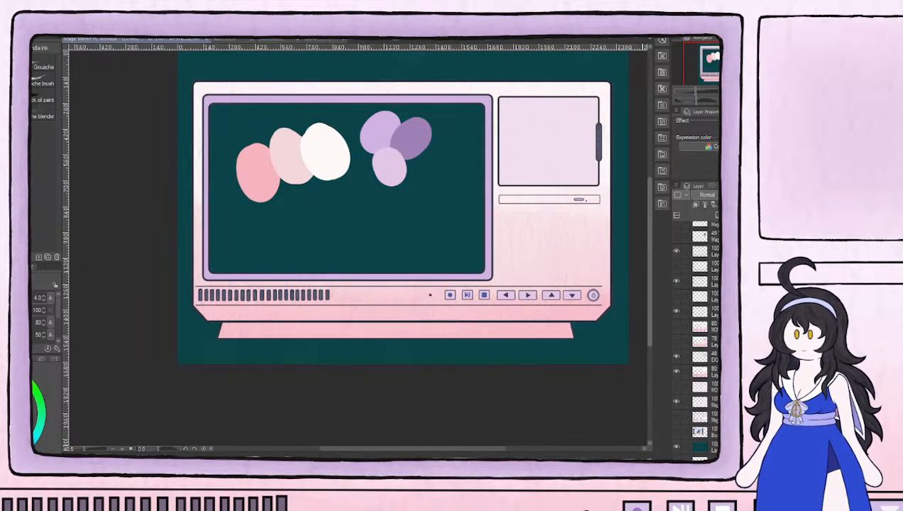
# Hide the color swatch layer at the top of the layer stack
pyautogui.scroll(-3, 603, 276)
pyautogui.moveTo(588, 226); pyautogui.dragTo(583, 246)
pyautogui.scroll(7, 517, 287)
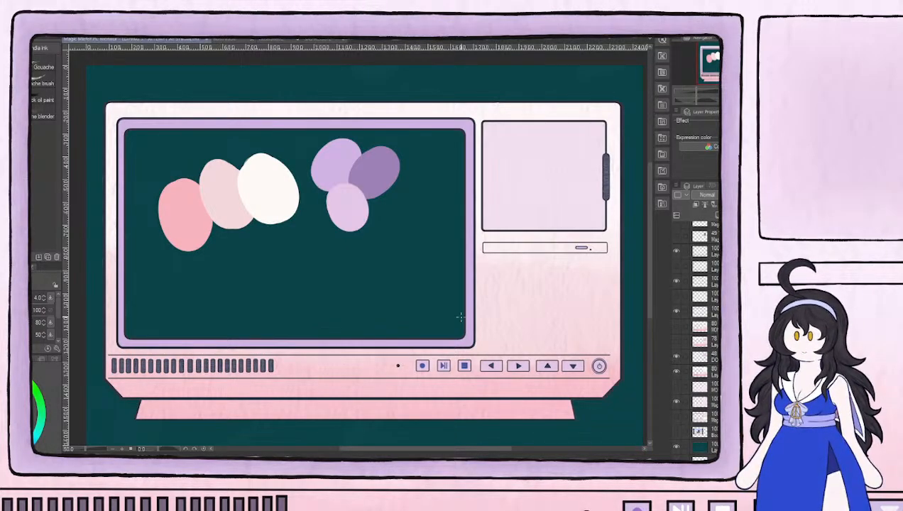
pyautogui.scroll(5, 676, 229)
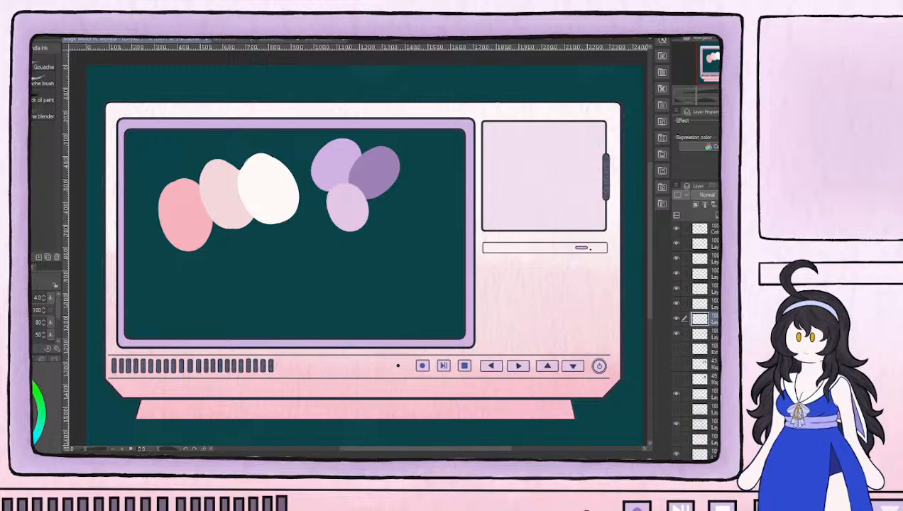
pyautogui.click(676, 229)
pyautogui.scroll(-3, 534, 324)
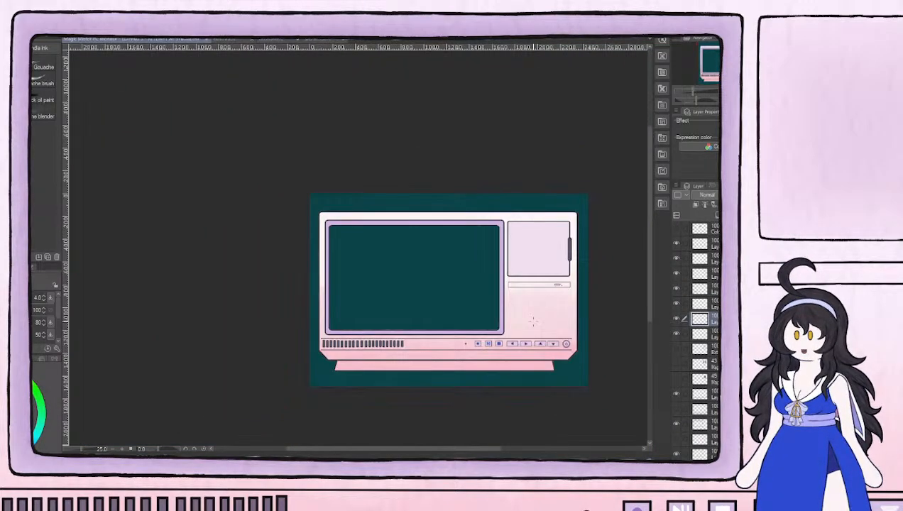
pyautogui.scroll(2, 534, 324)
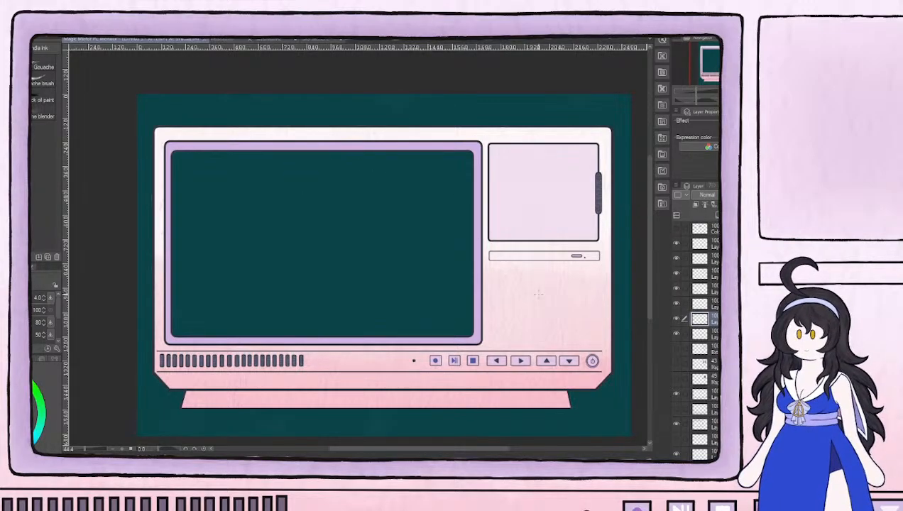
pyautogui.scroll(-4, 512, 352)
pyautogui.scroll(5, 531, 351)
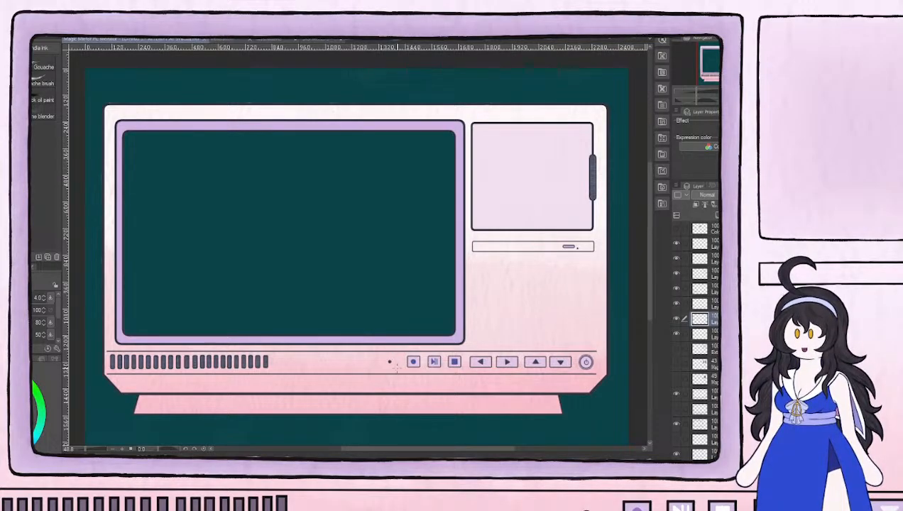
pyautogui.scroll(2, 363, 210)
pyautogui.scroll(-1, 362, 210)
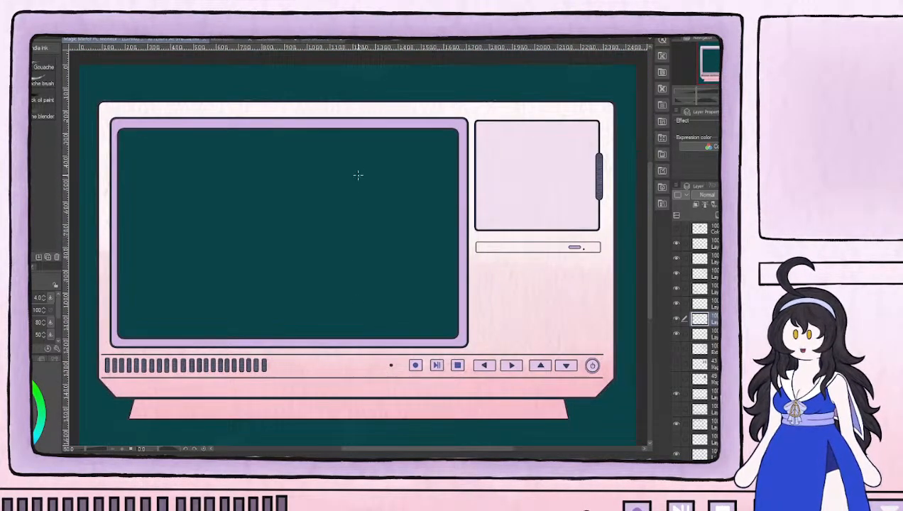